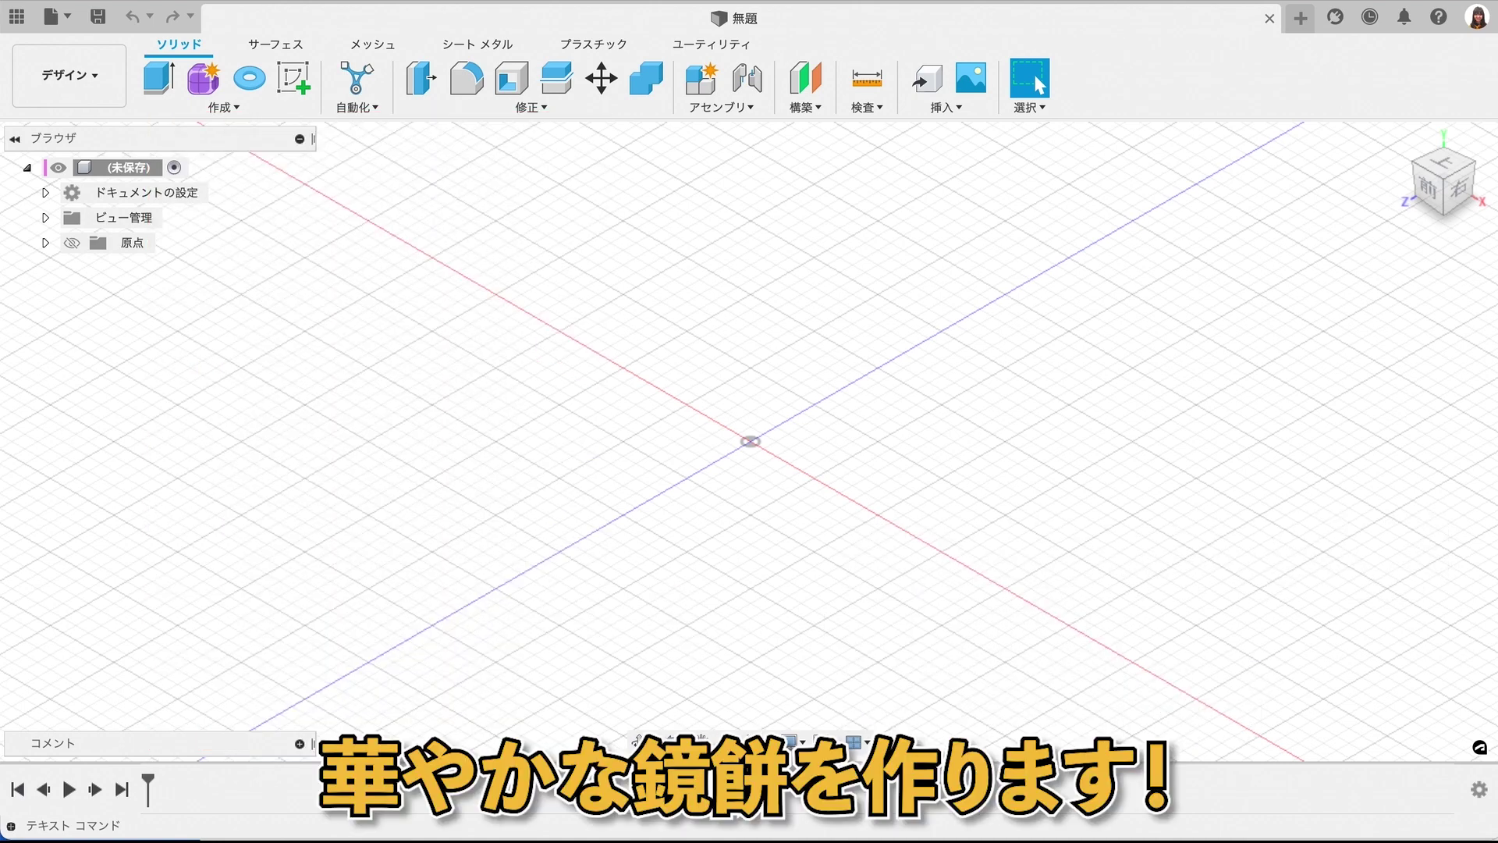
# - Open the Solid tab's Create (作成) menu in the empty untitled design
pyautogui.click(283, 106)
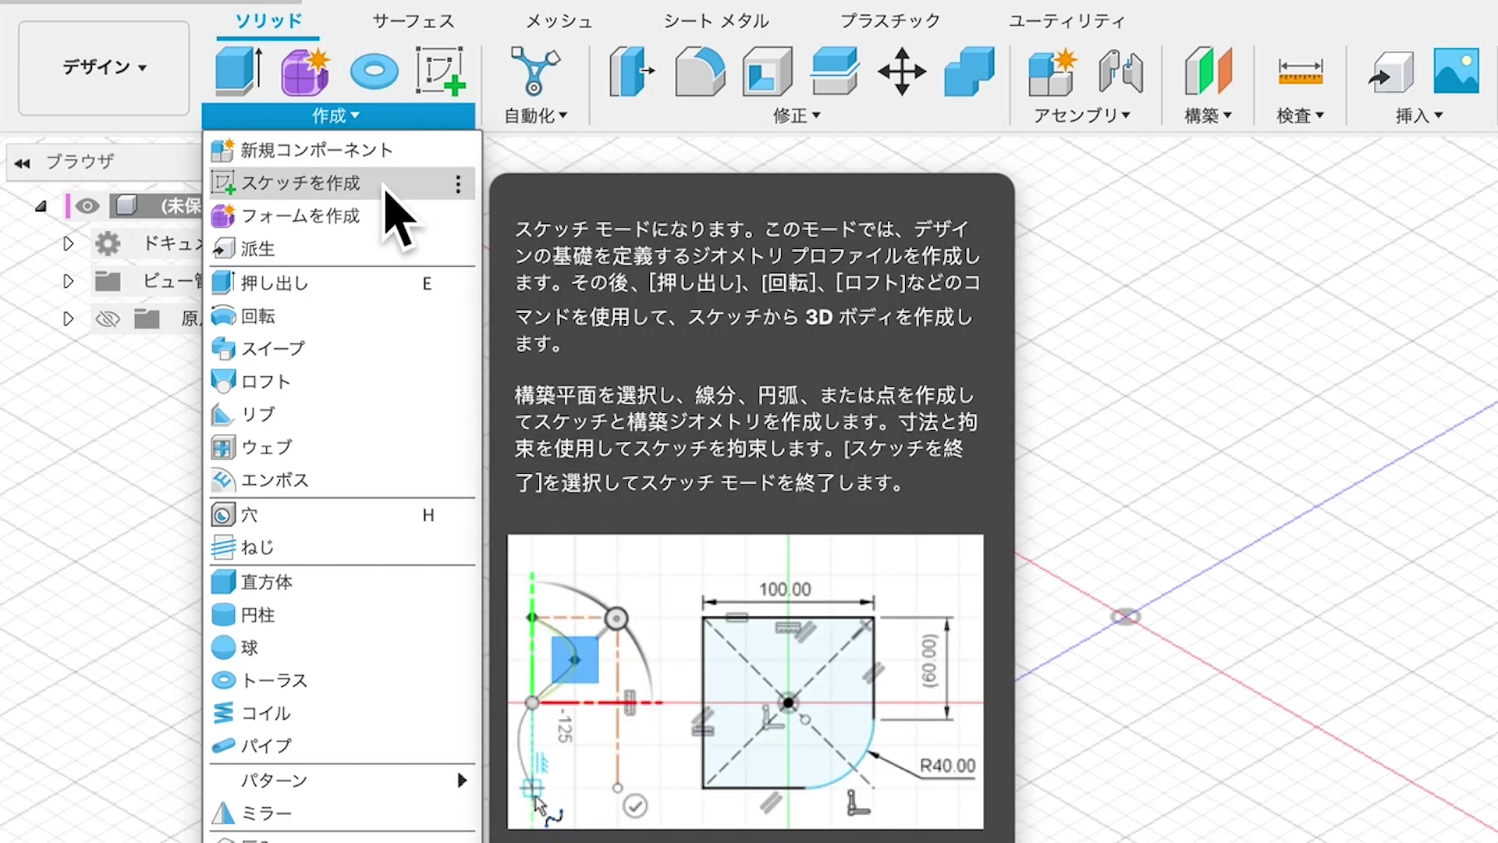
# - Start a sketch on the vertical origin plane, pan the origin lower, and pick the Ellipse tool
pyautogui.click(386, 193)
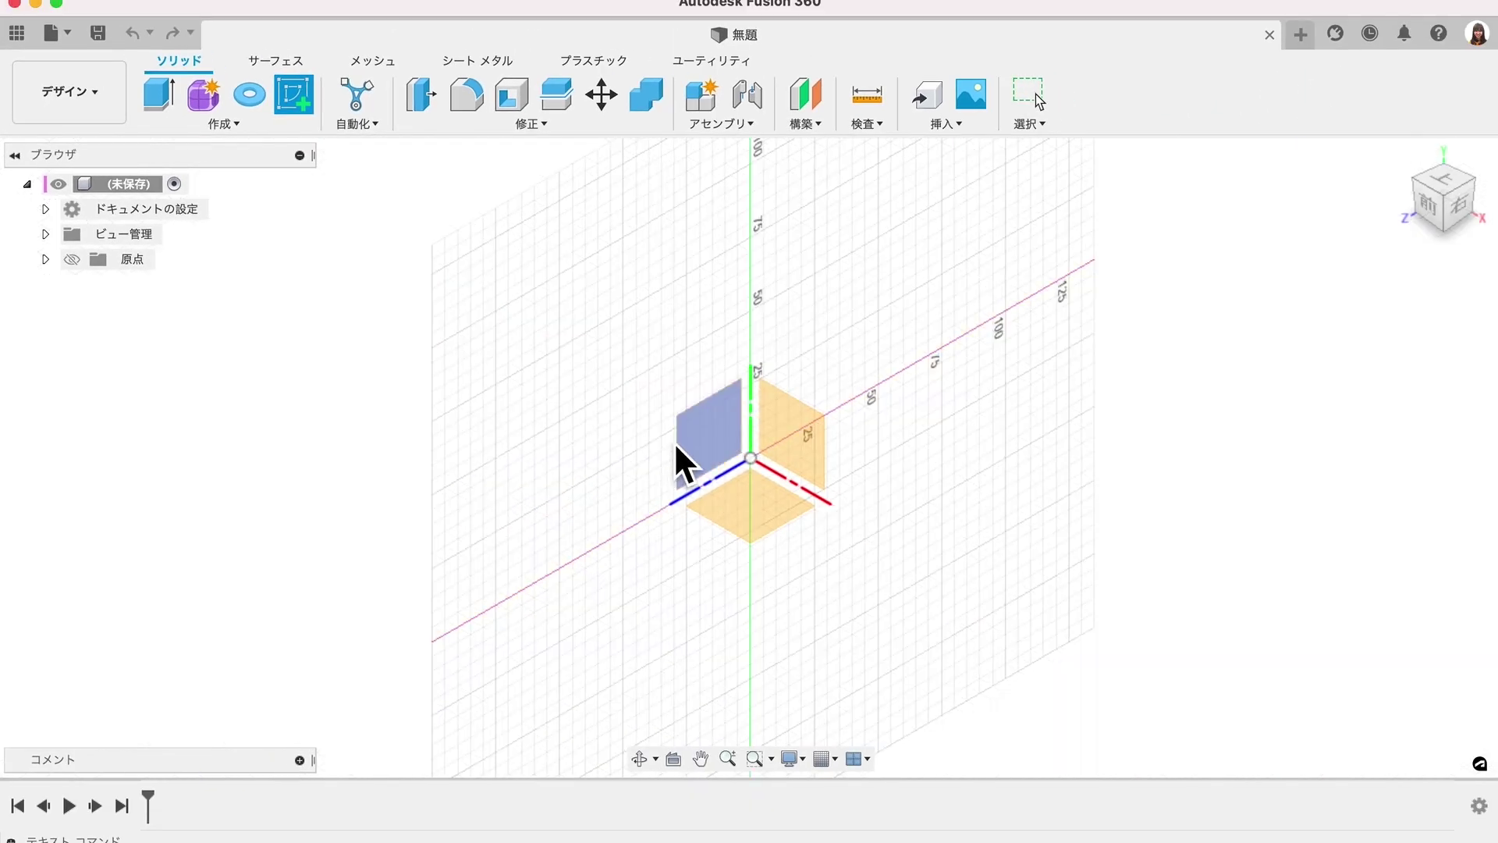
pyautogui.click(692, 446)
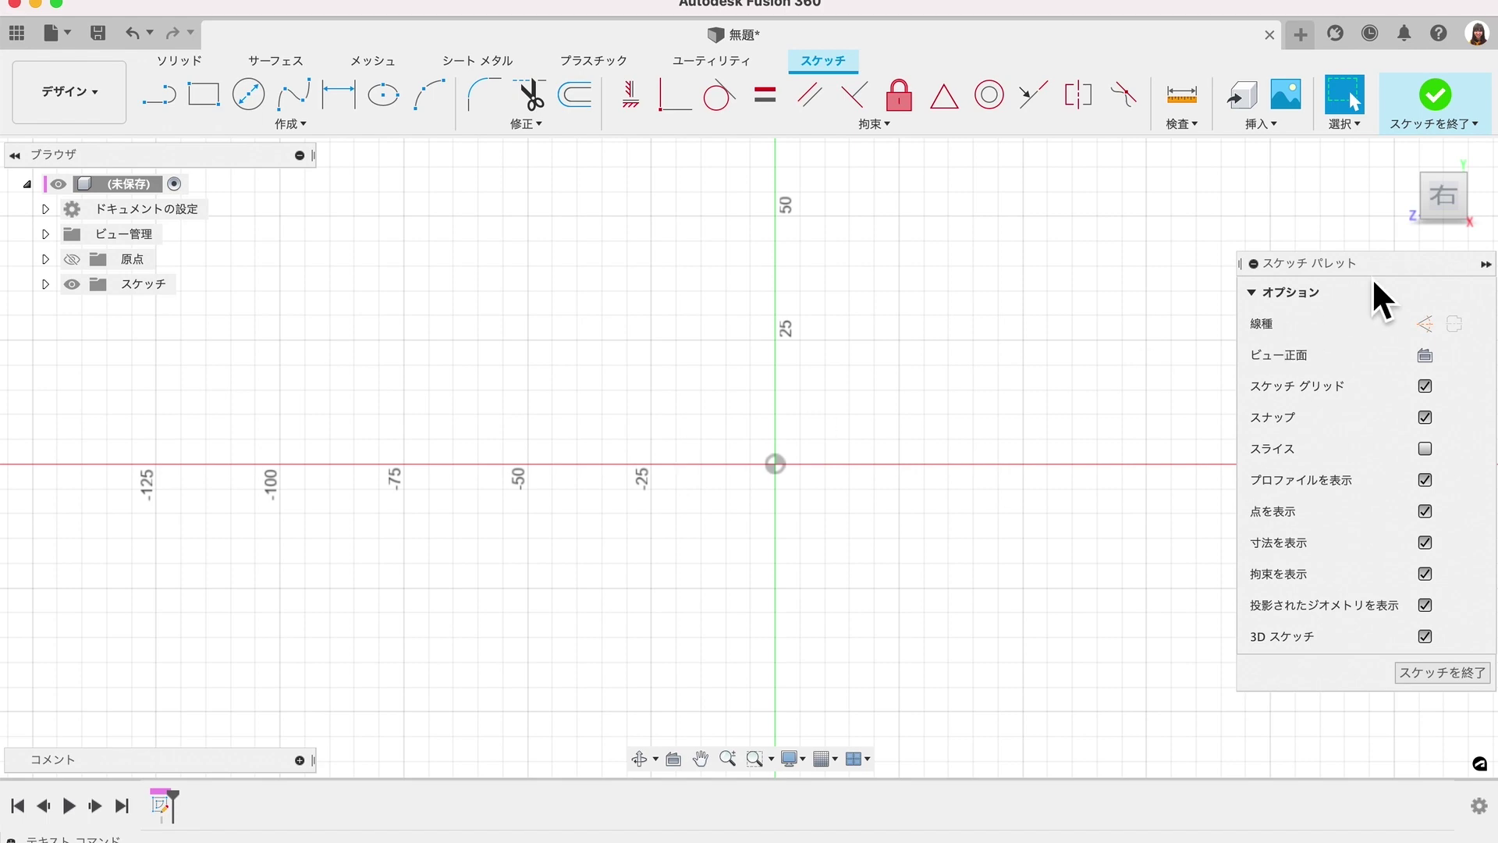
pyautogui.click(701, 759)
pyautogui.moveTo(846, 388)
pyautogui.mouseDown()
pyautogui.moveTo(719, 535)
pyautogui.moveTo(775, 526)
pyautogui.mouseUp()
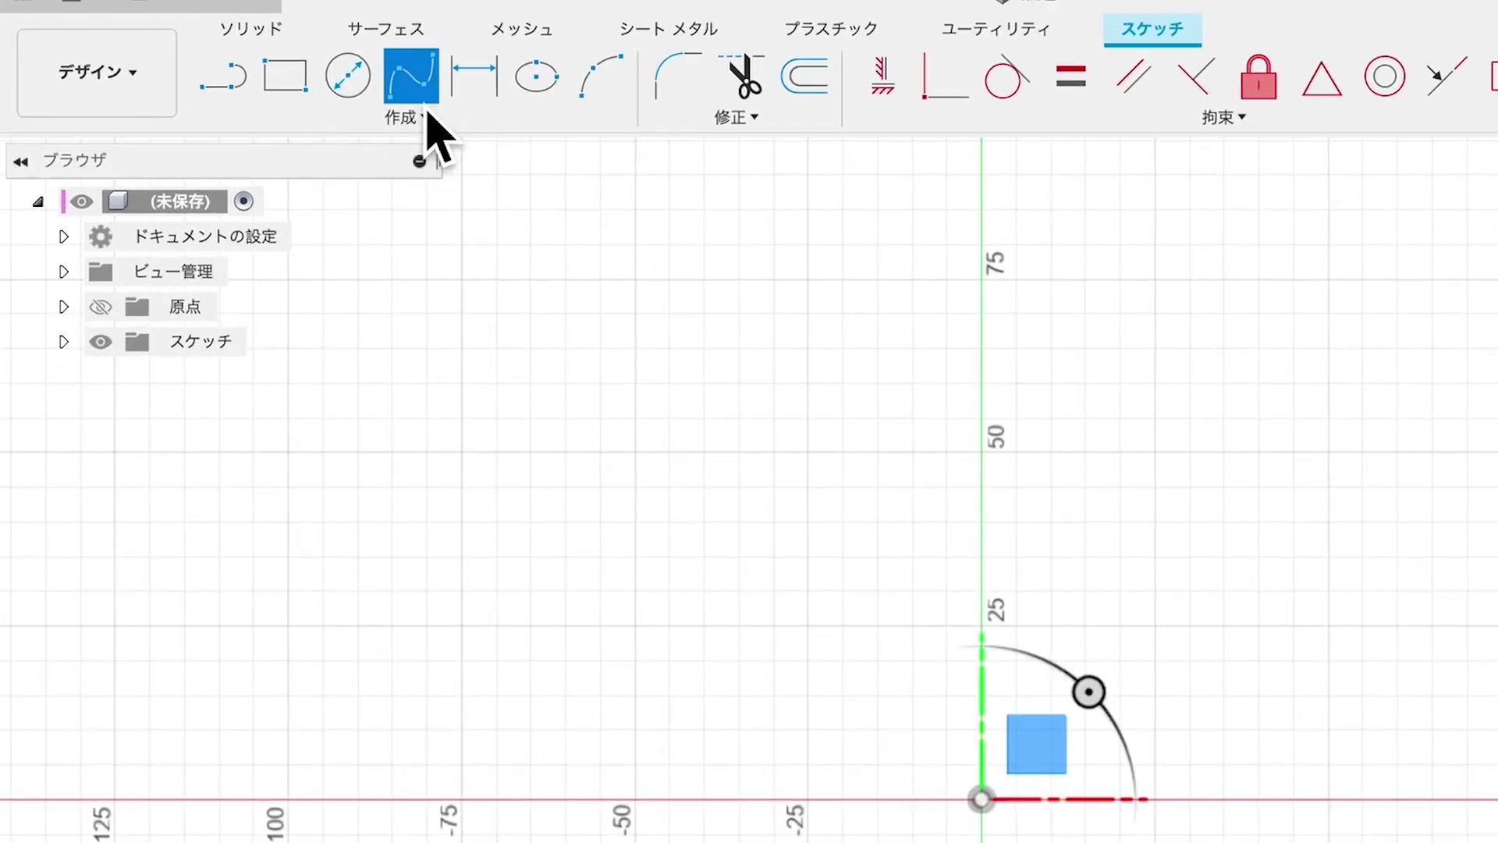
pyautogui.click(295, 125)
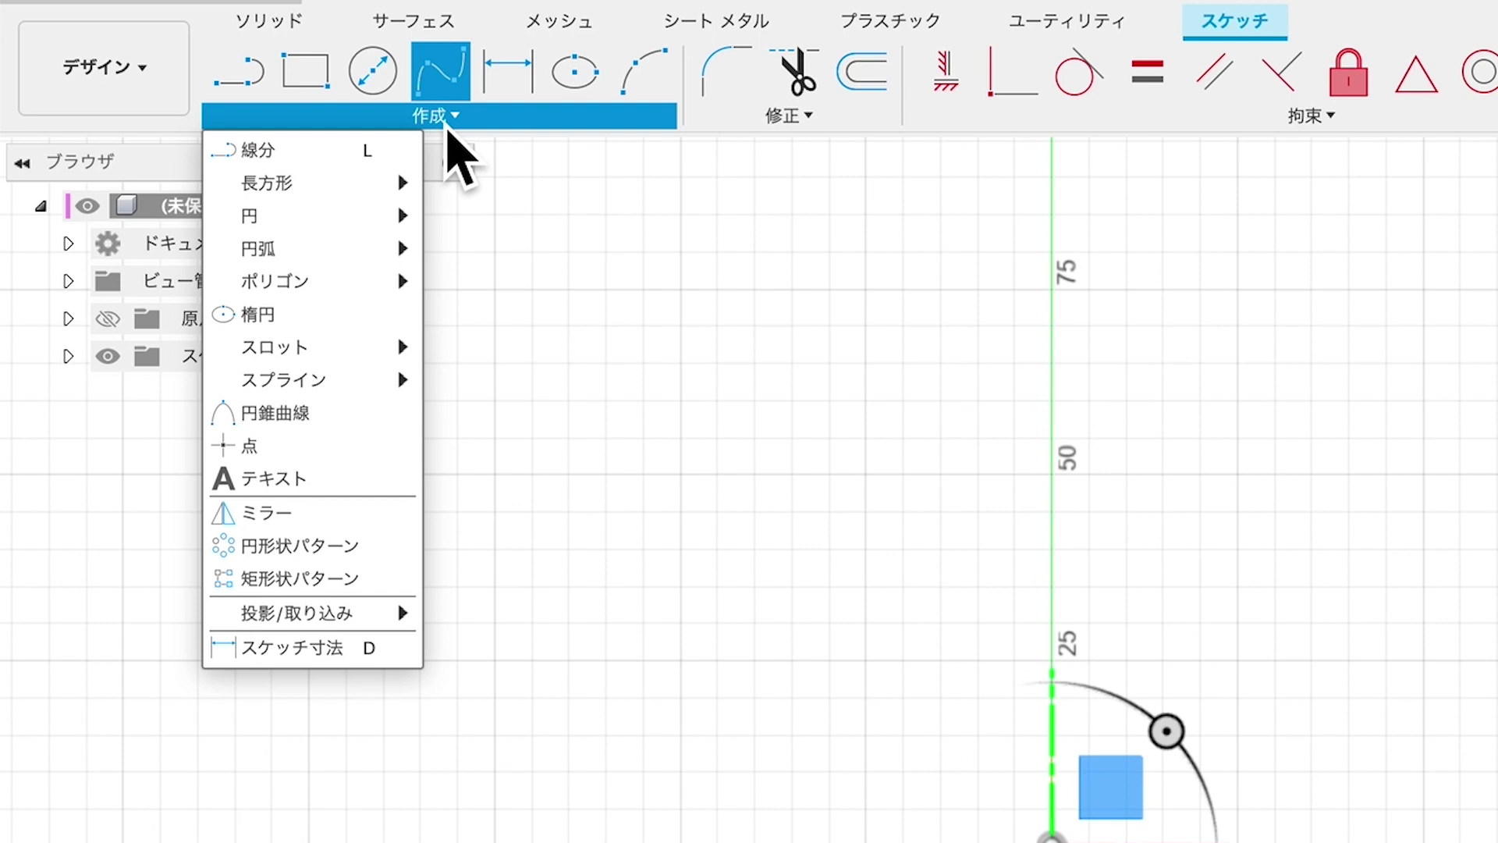
pyautogui.moveTo(259, 314)
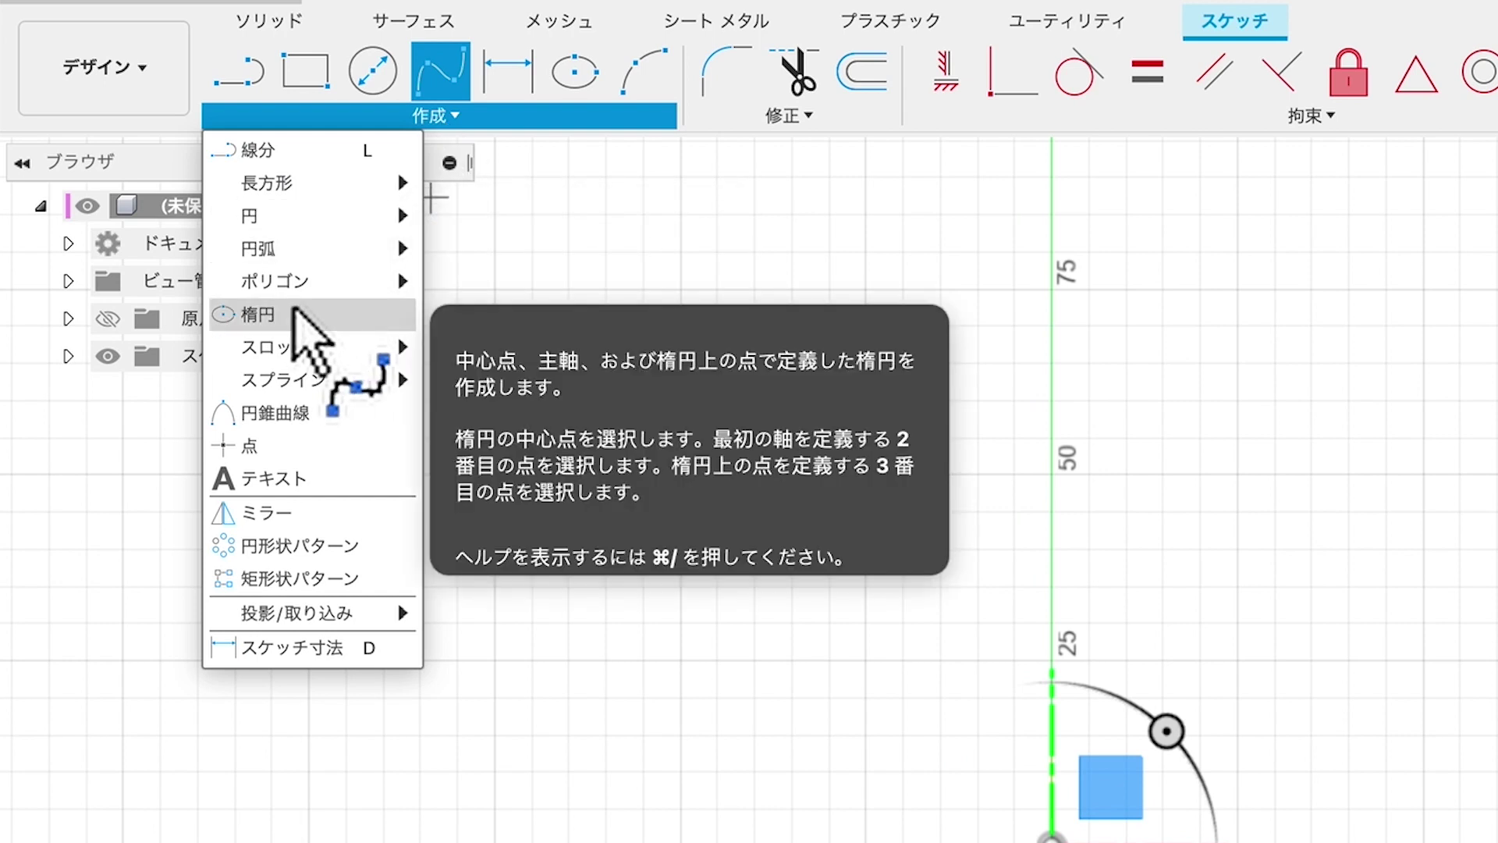
pyautogui.click(296, 314)
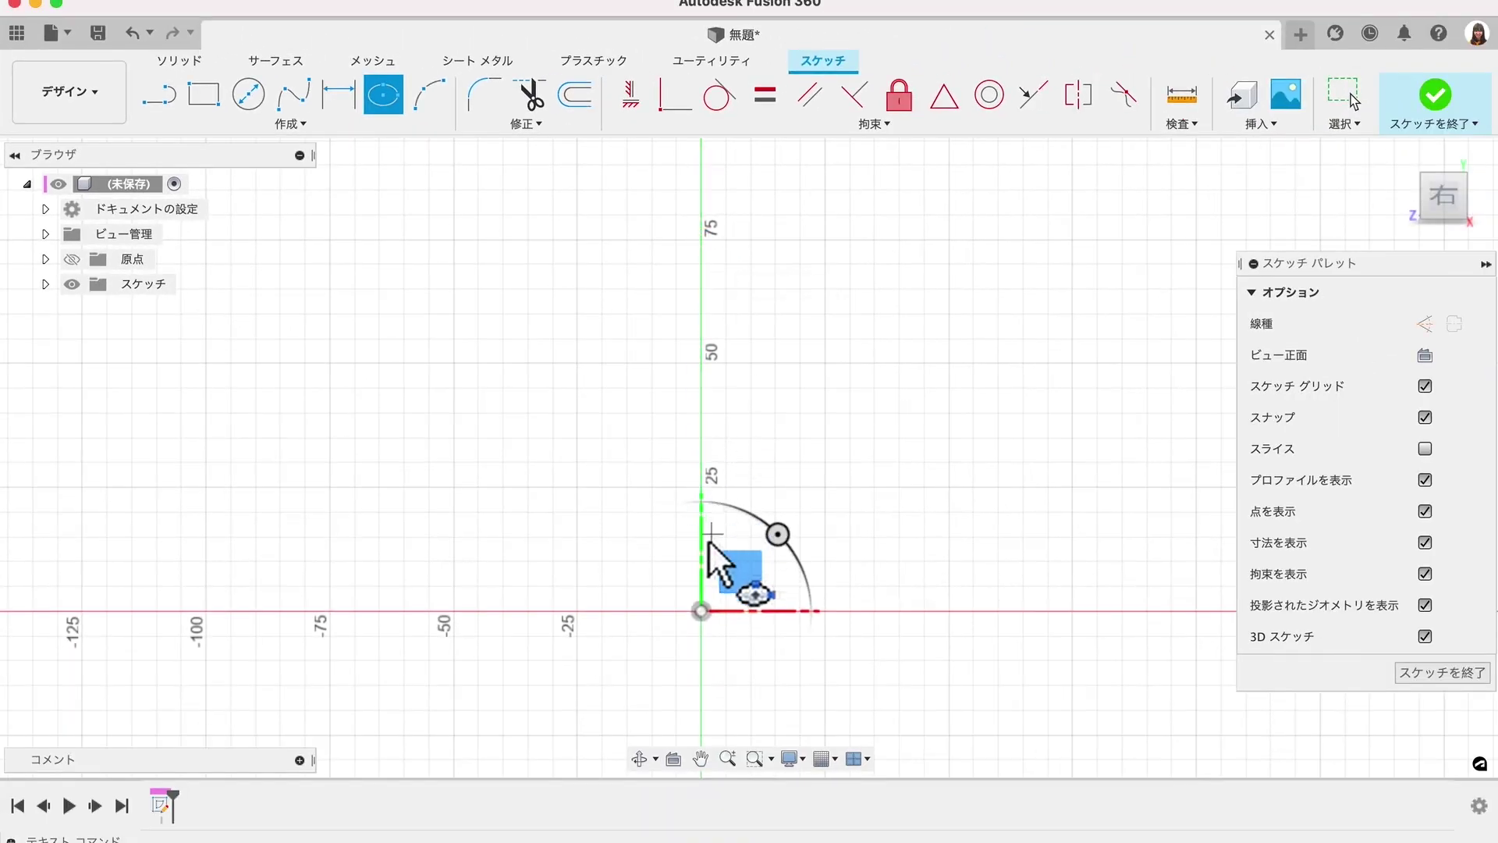
# - Draw a 100 mm-wide ellipse at the origin and a smaller ellipse above it on the vertical axis
pyautogui.click(702, 611)
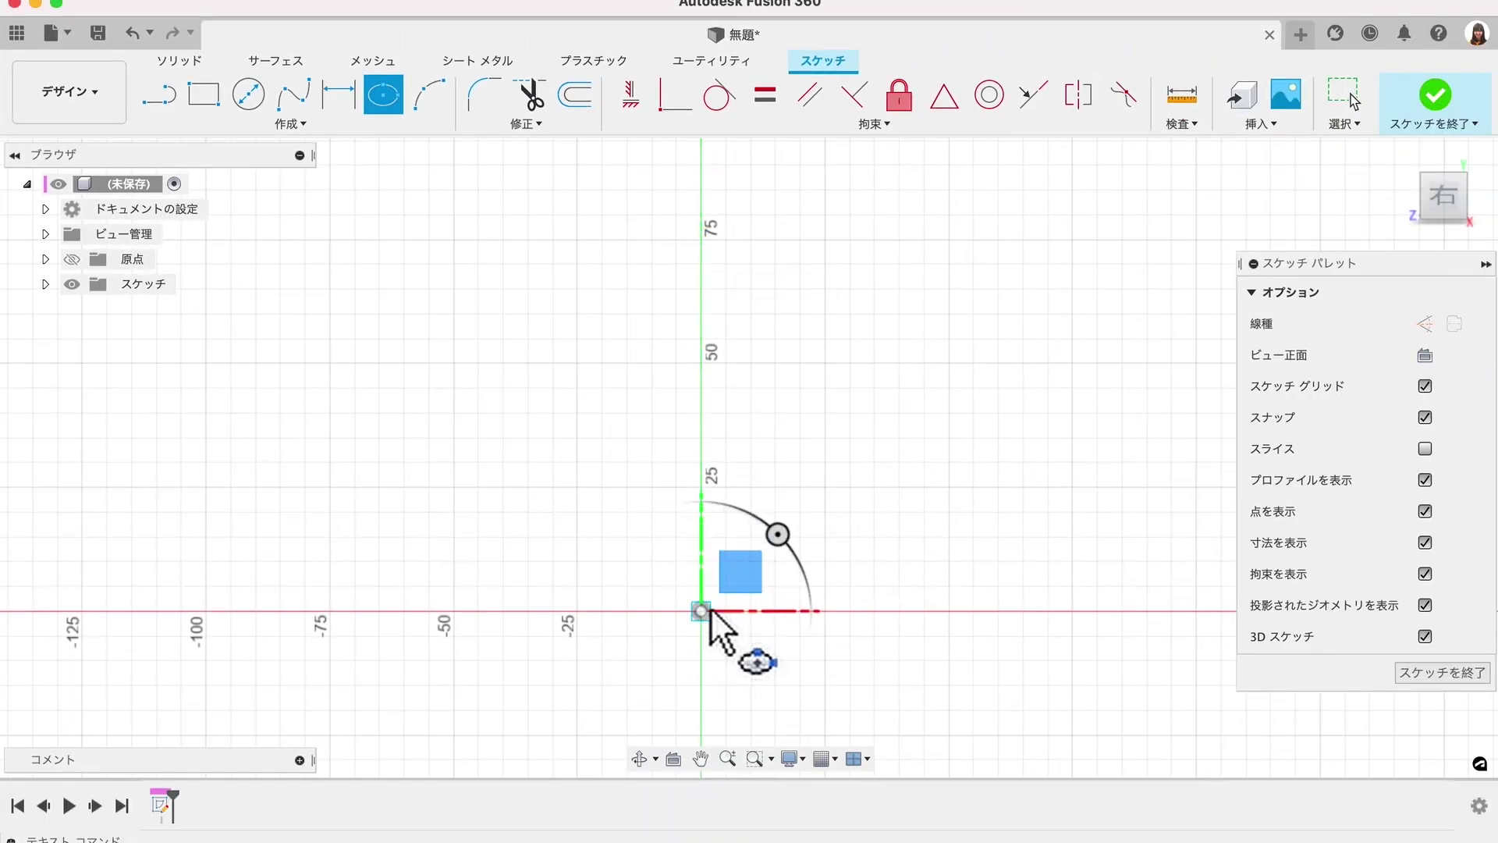
pyautogui.click(949, 611)
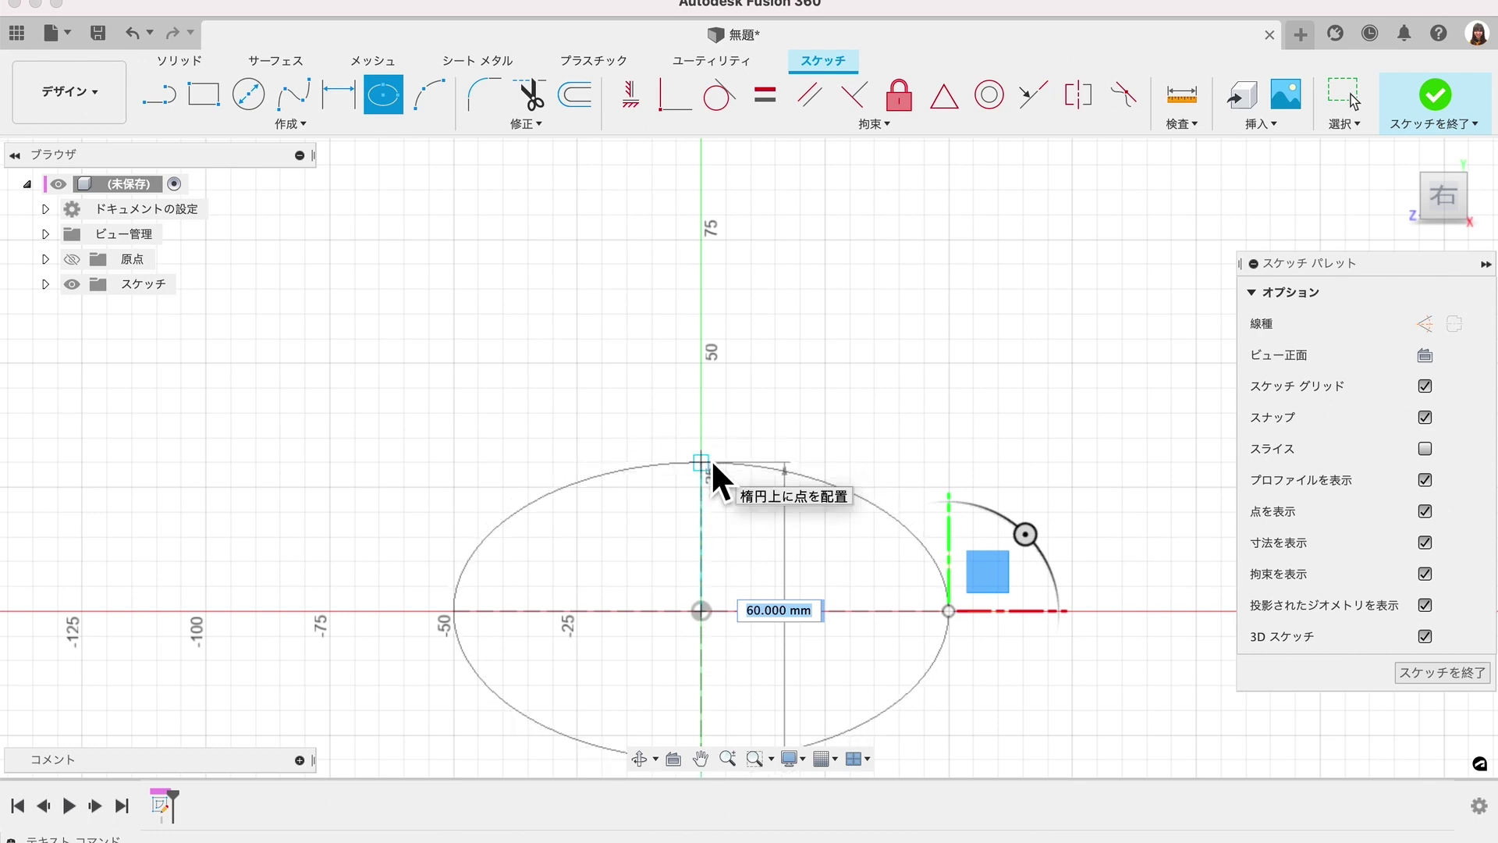
pyautogui.click(700, 441)
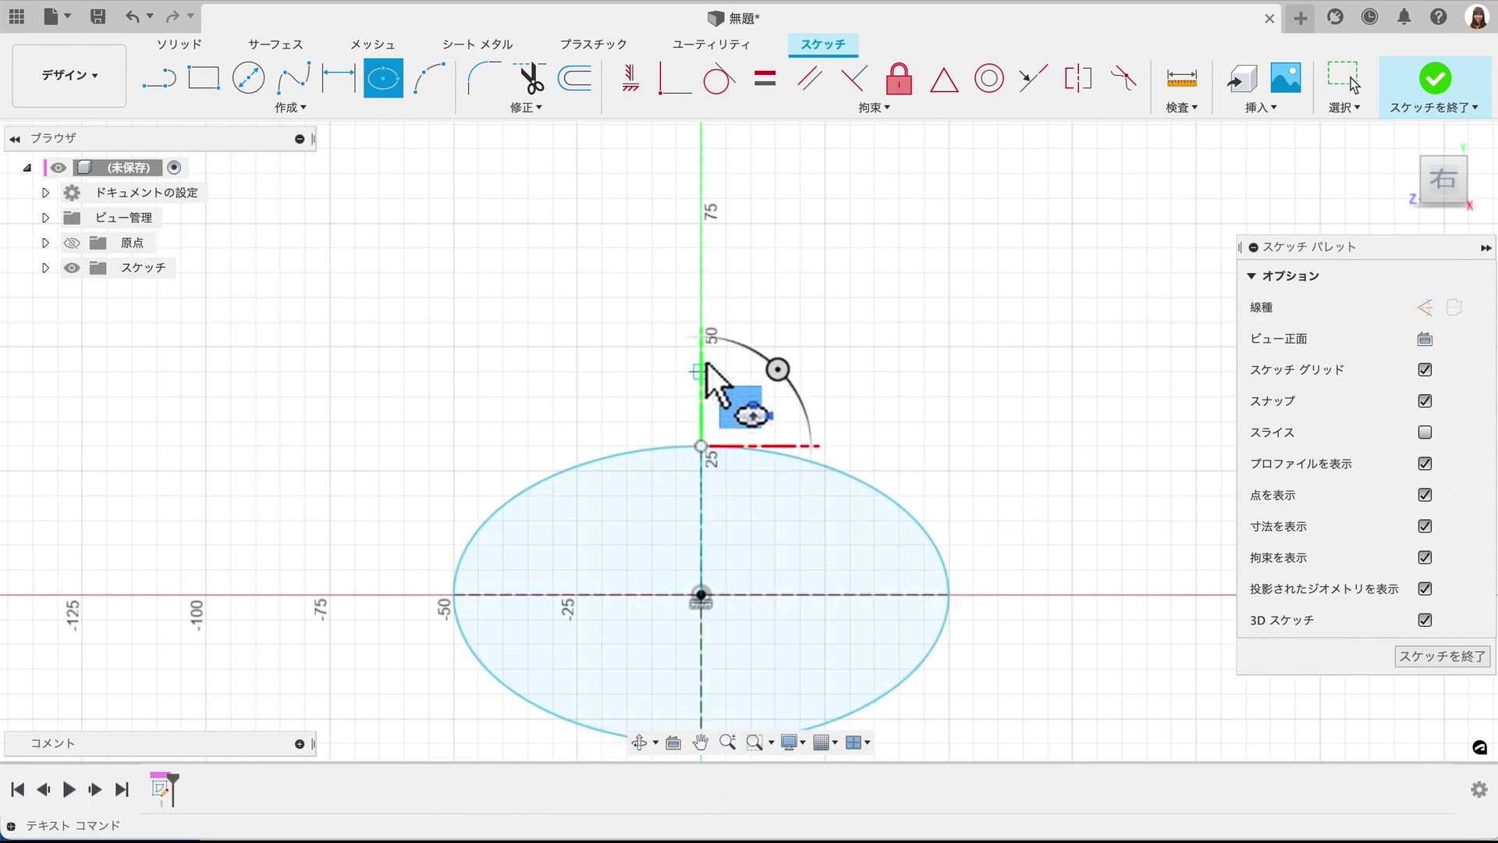
pyautogui.click(701, 372)
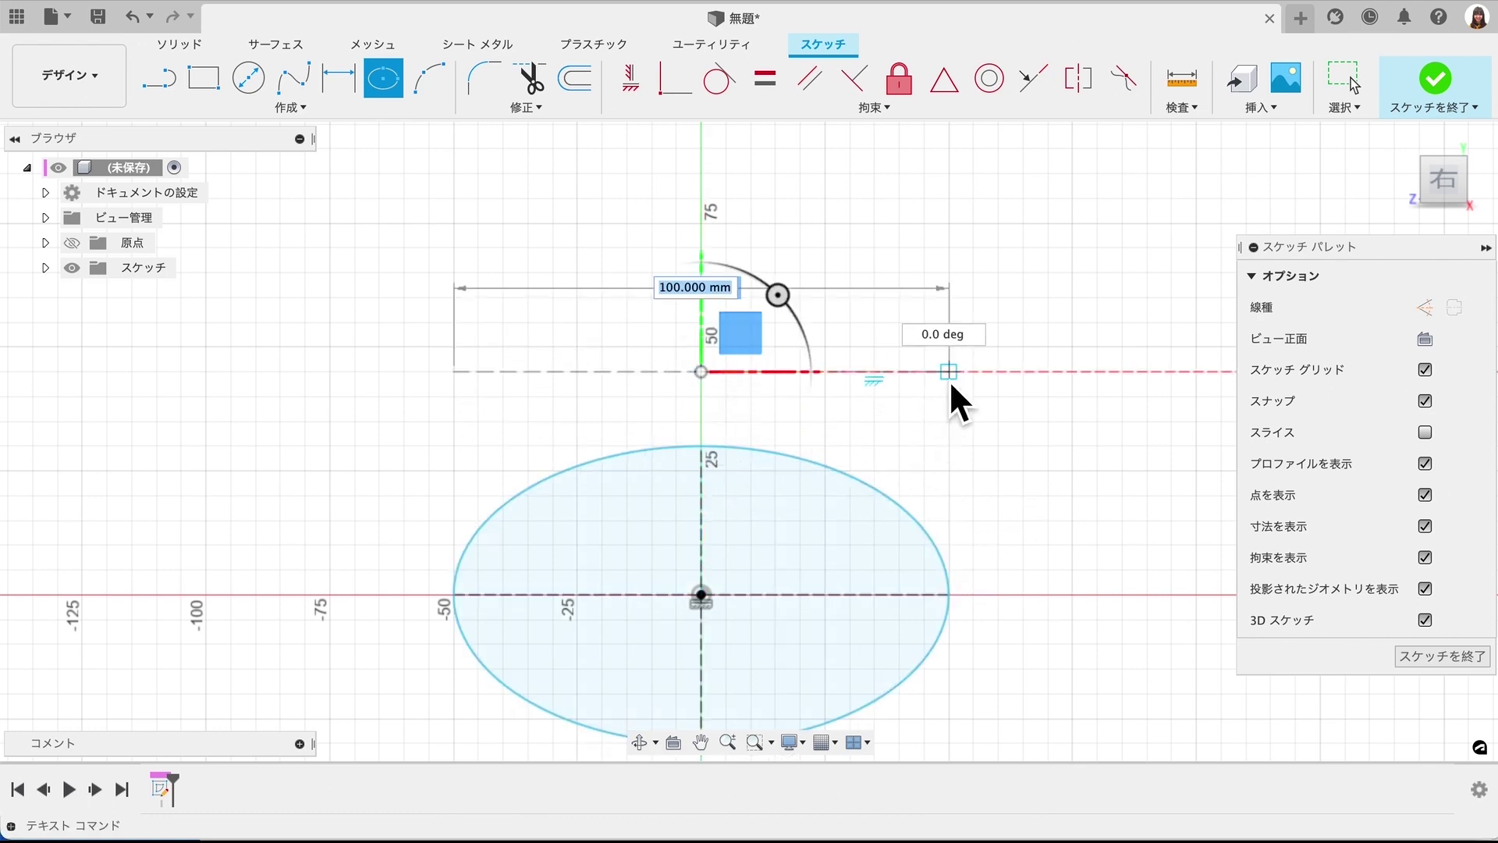
pyautogui.click(877, 367)
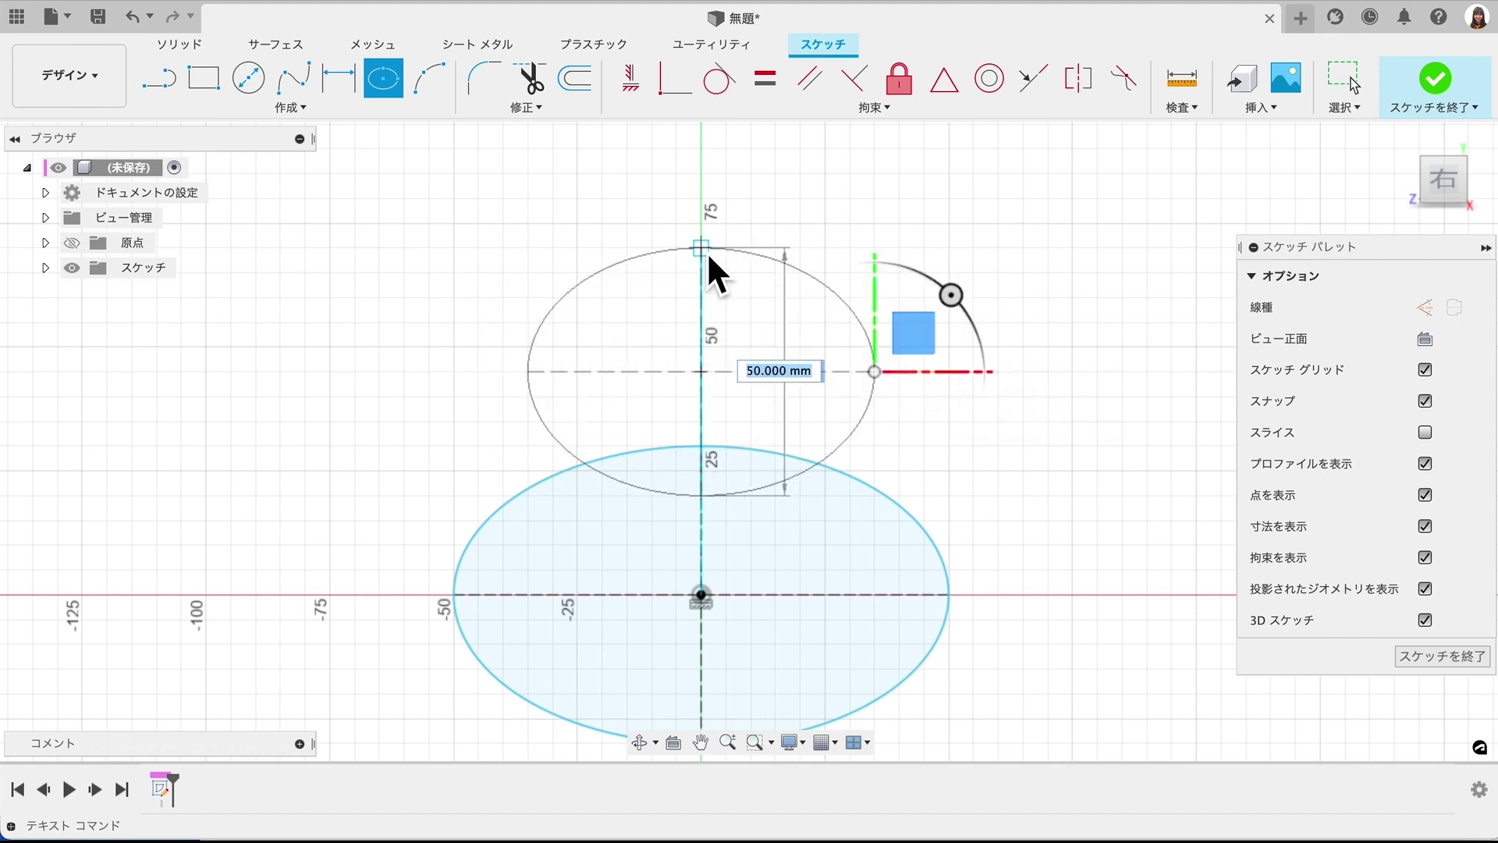
pyautogui.click(707, 256)
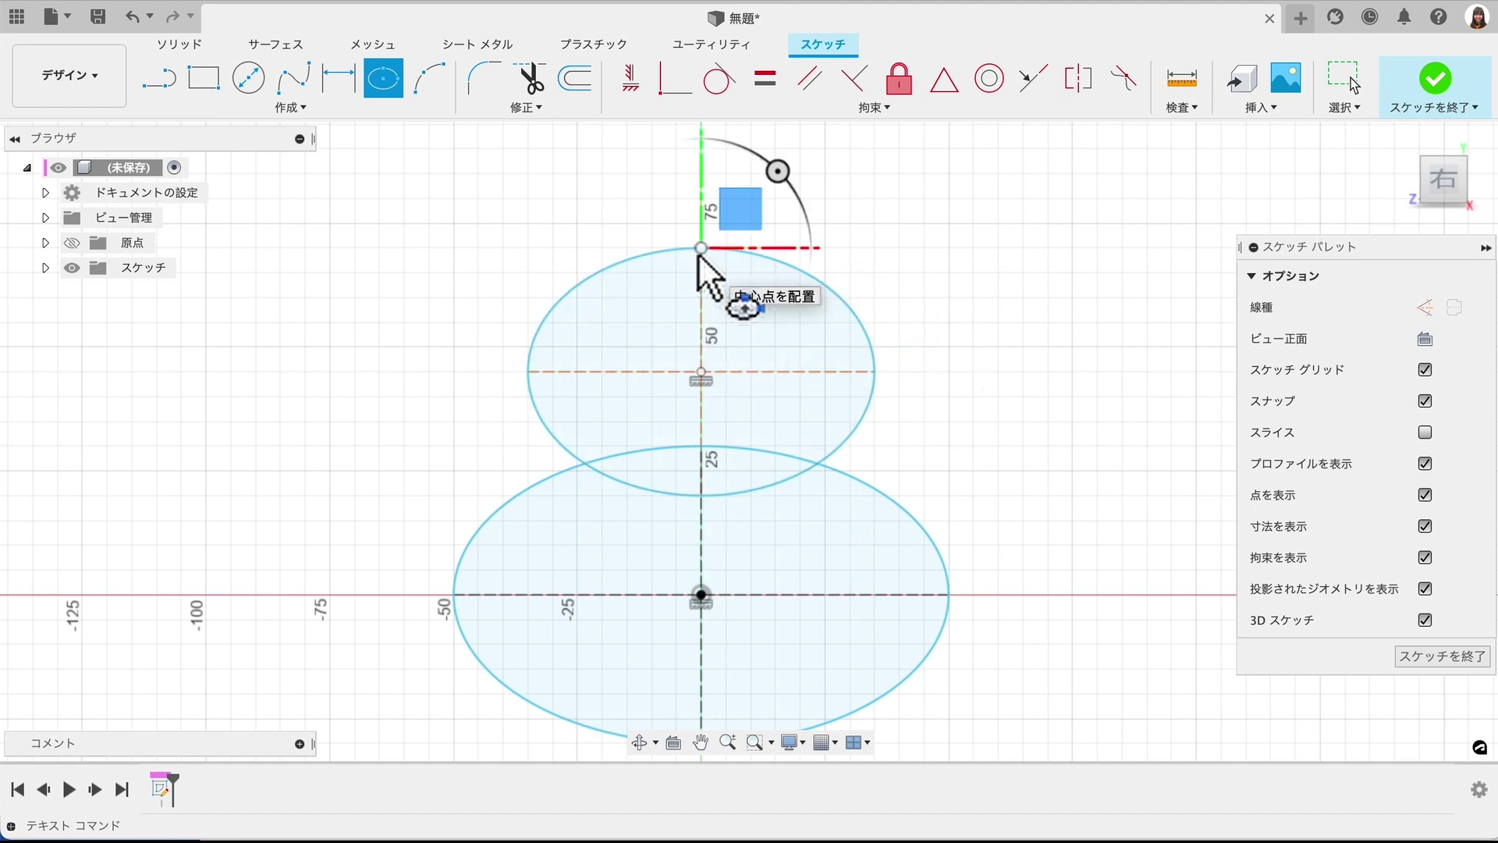
pyautogui.press('Escape')
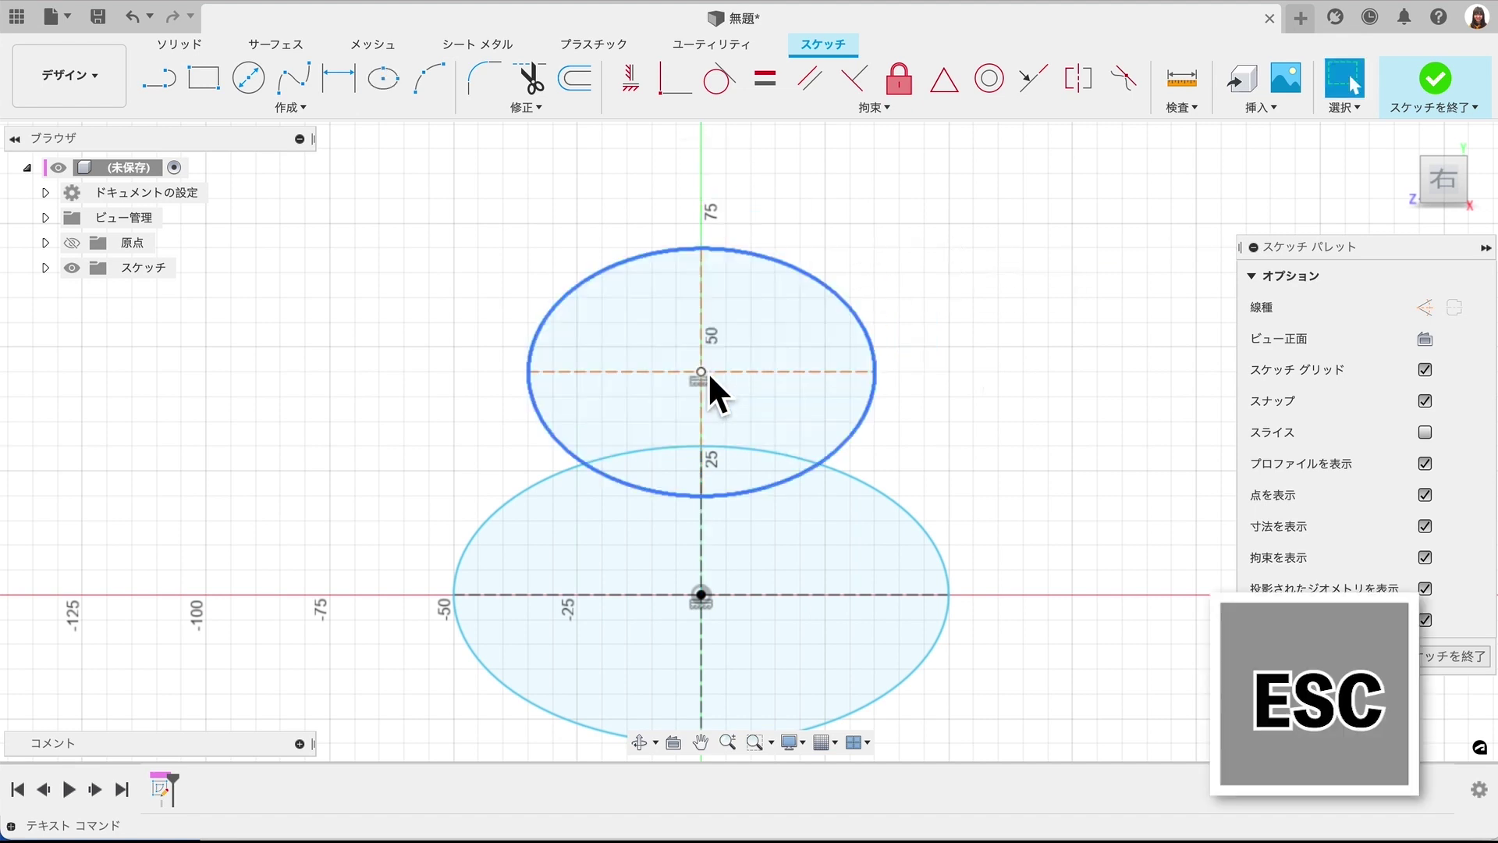
# - Nudge the upper ellipse slightly downward so it overlaps the lower one
pyautogui.click(703, 375)
pyautogui.click(747, 372)
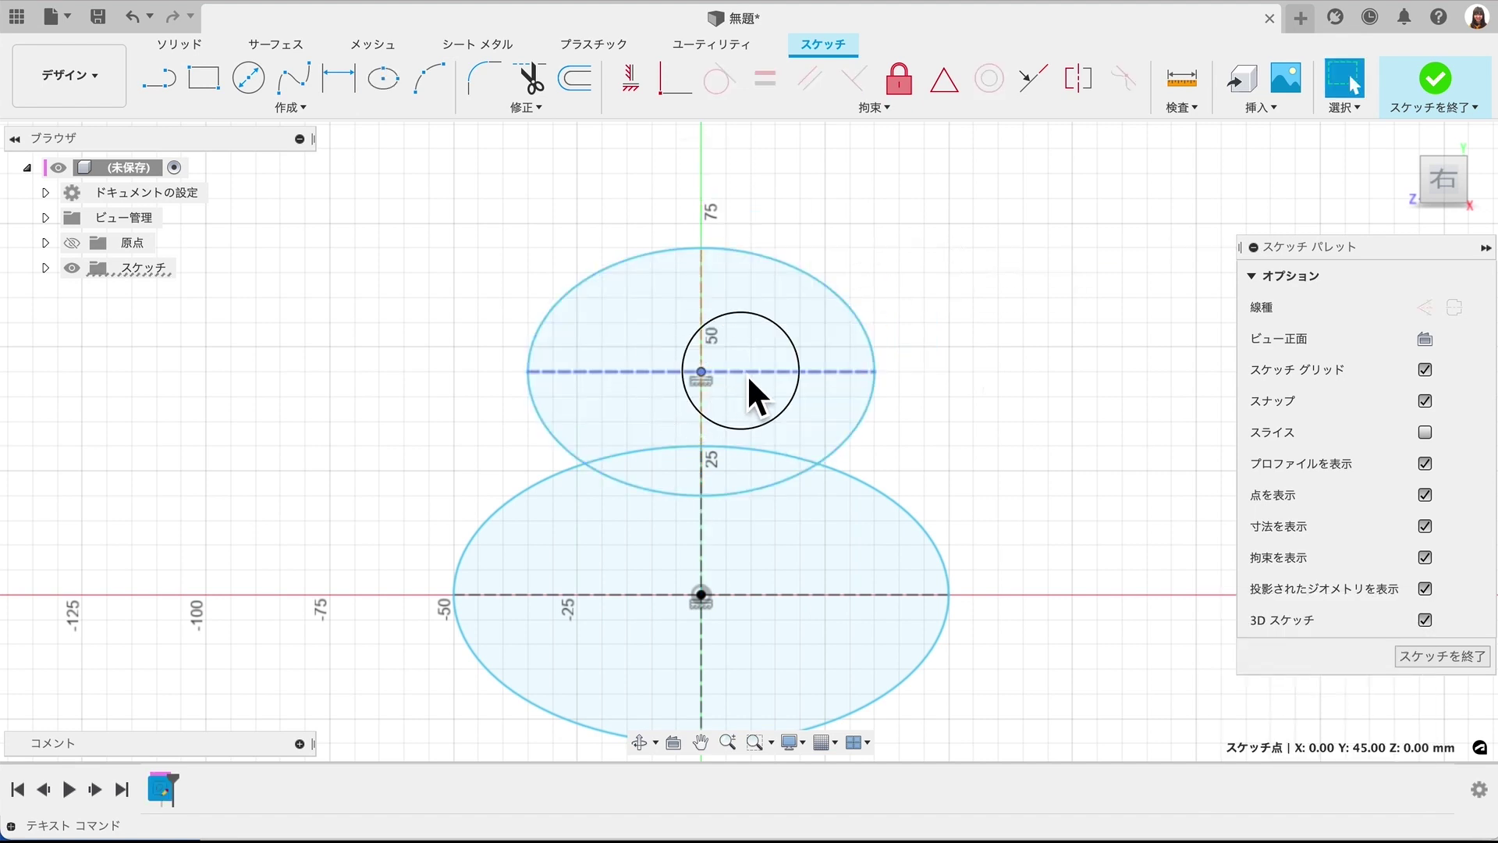
pyautogui.moveTo(838, 297); pyautogui.dragTo(835, 315)
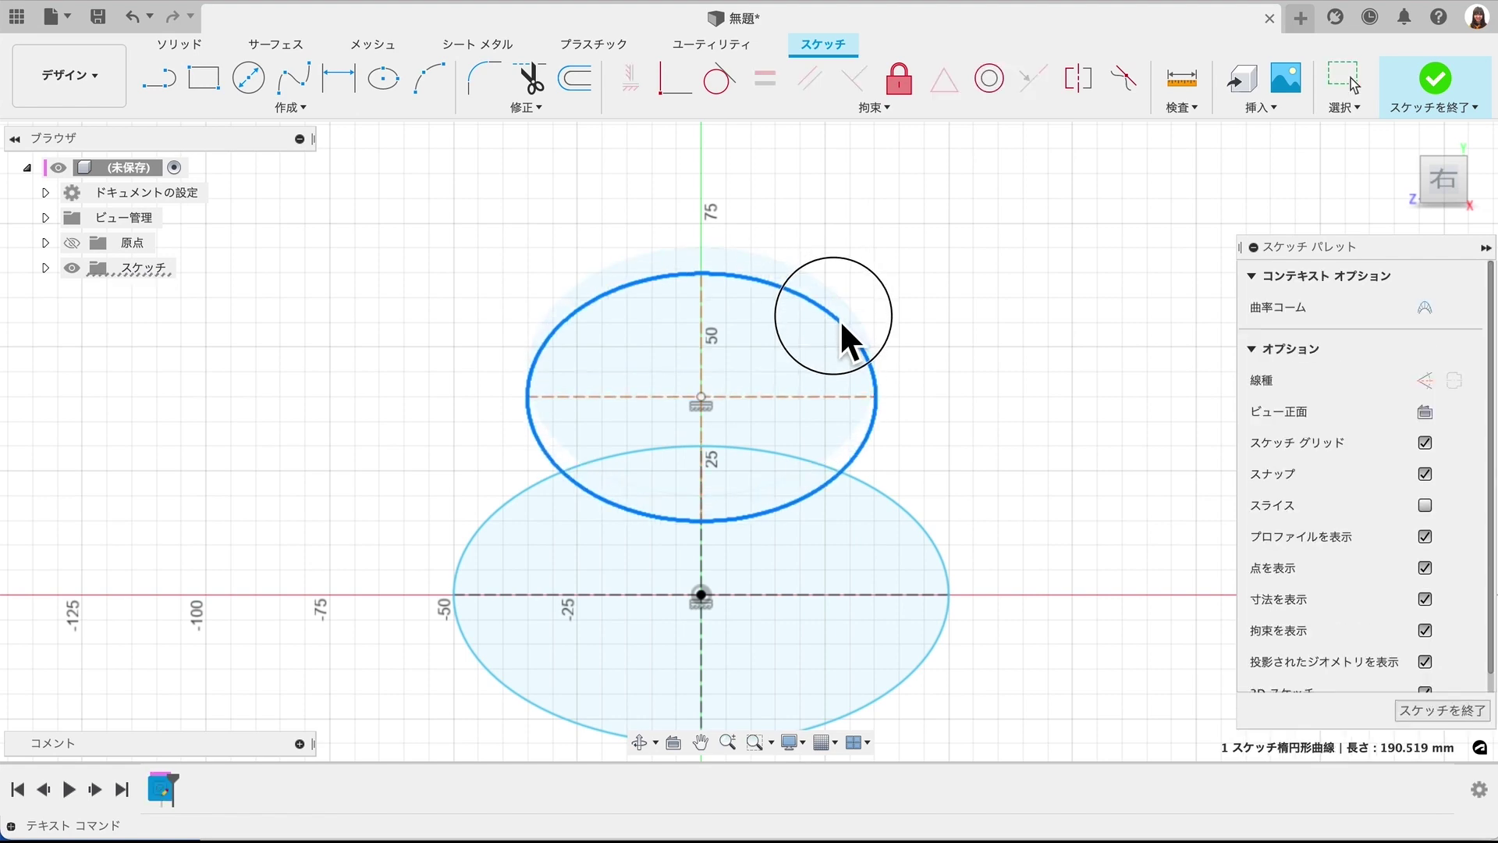
pyautogui.click(915, 340)
pyautogui.scroll(-2, 914, 339)
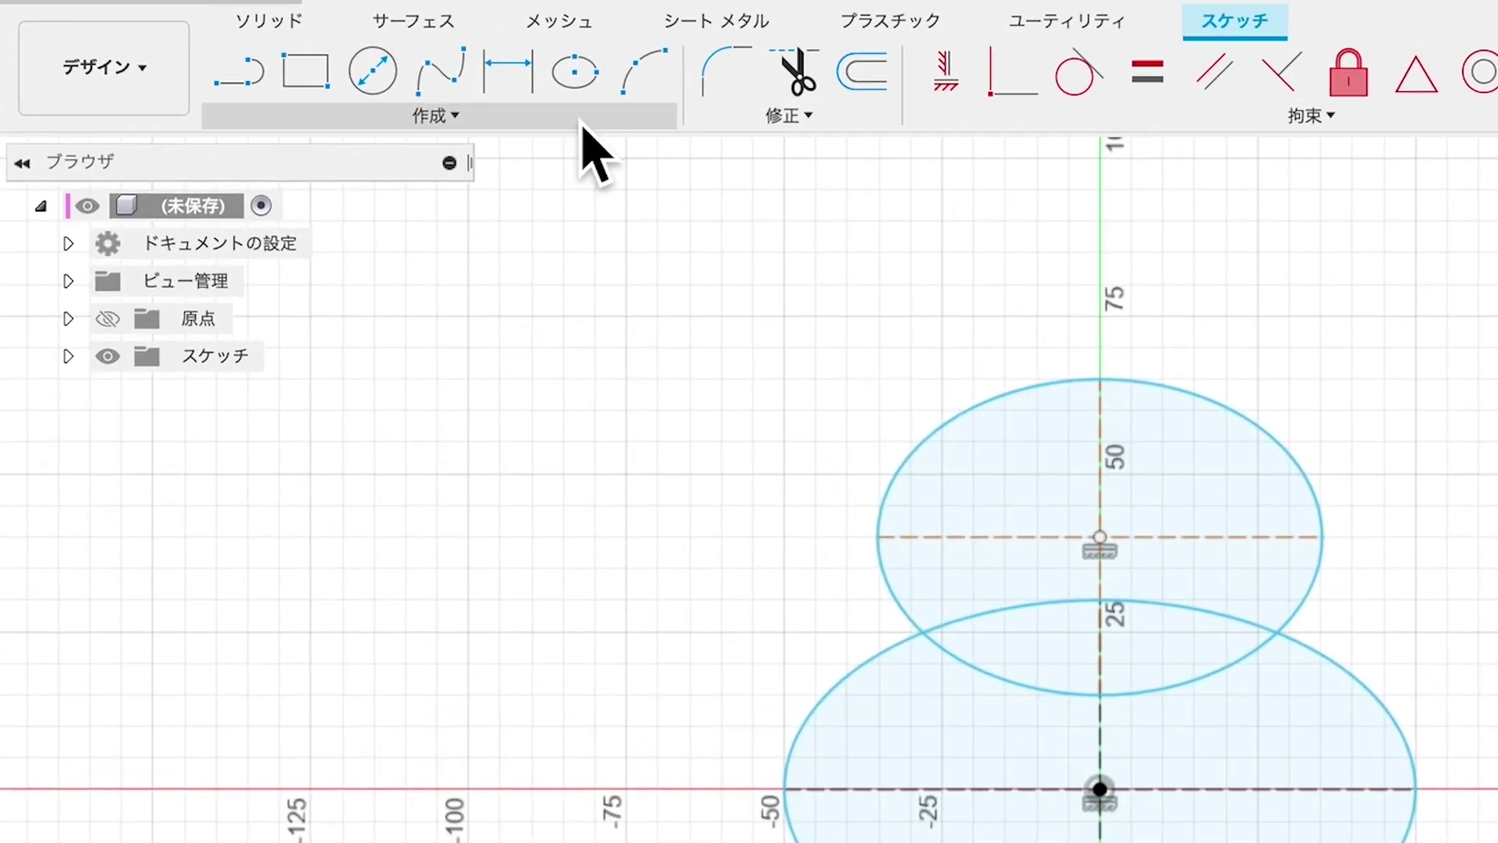
pyautogui.click(390, 113)
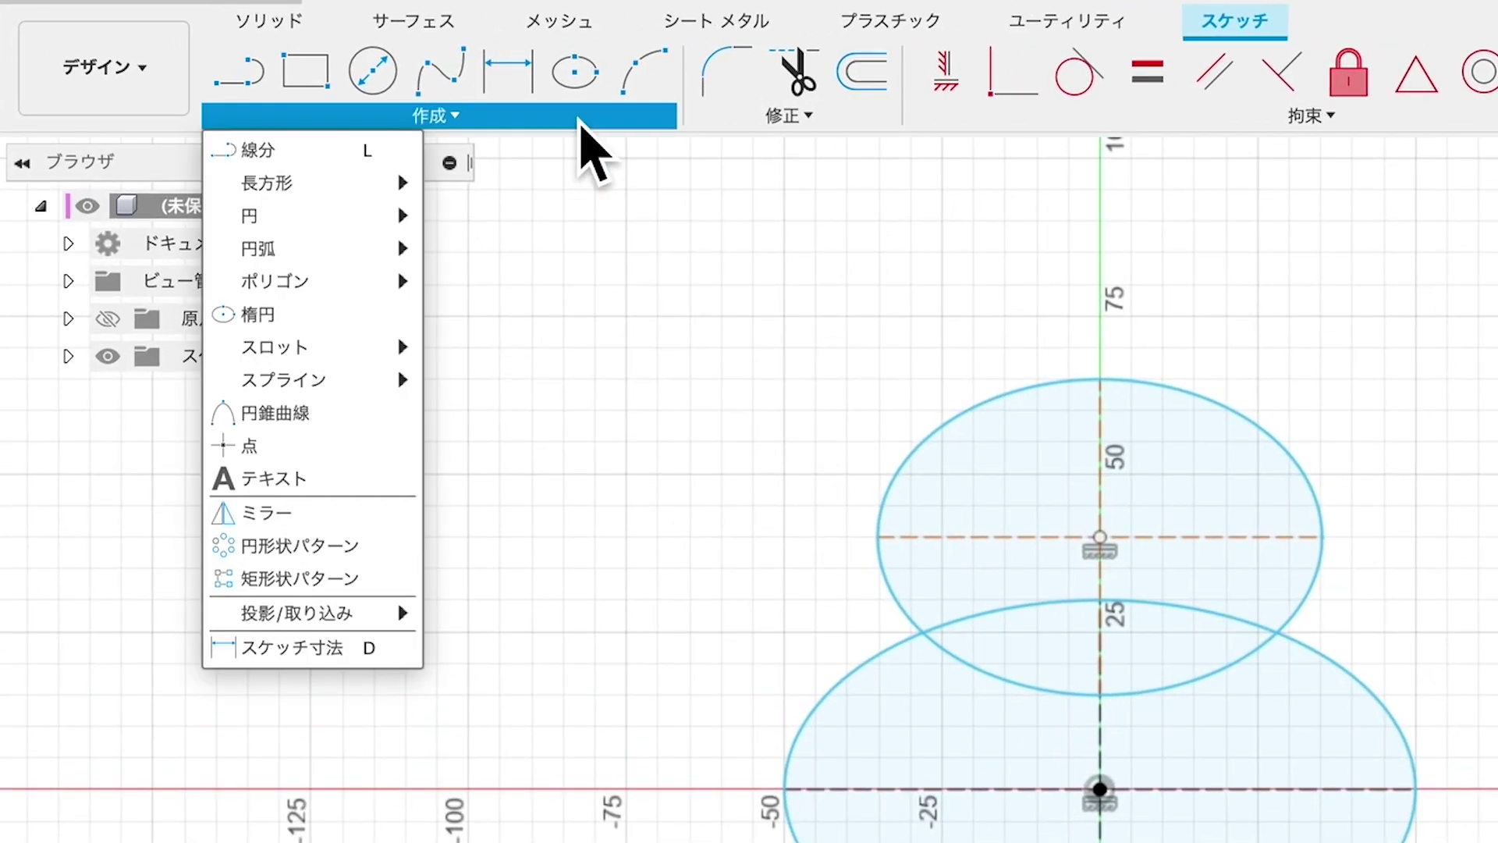
pyautogui.moveTo(276, 281)
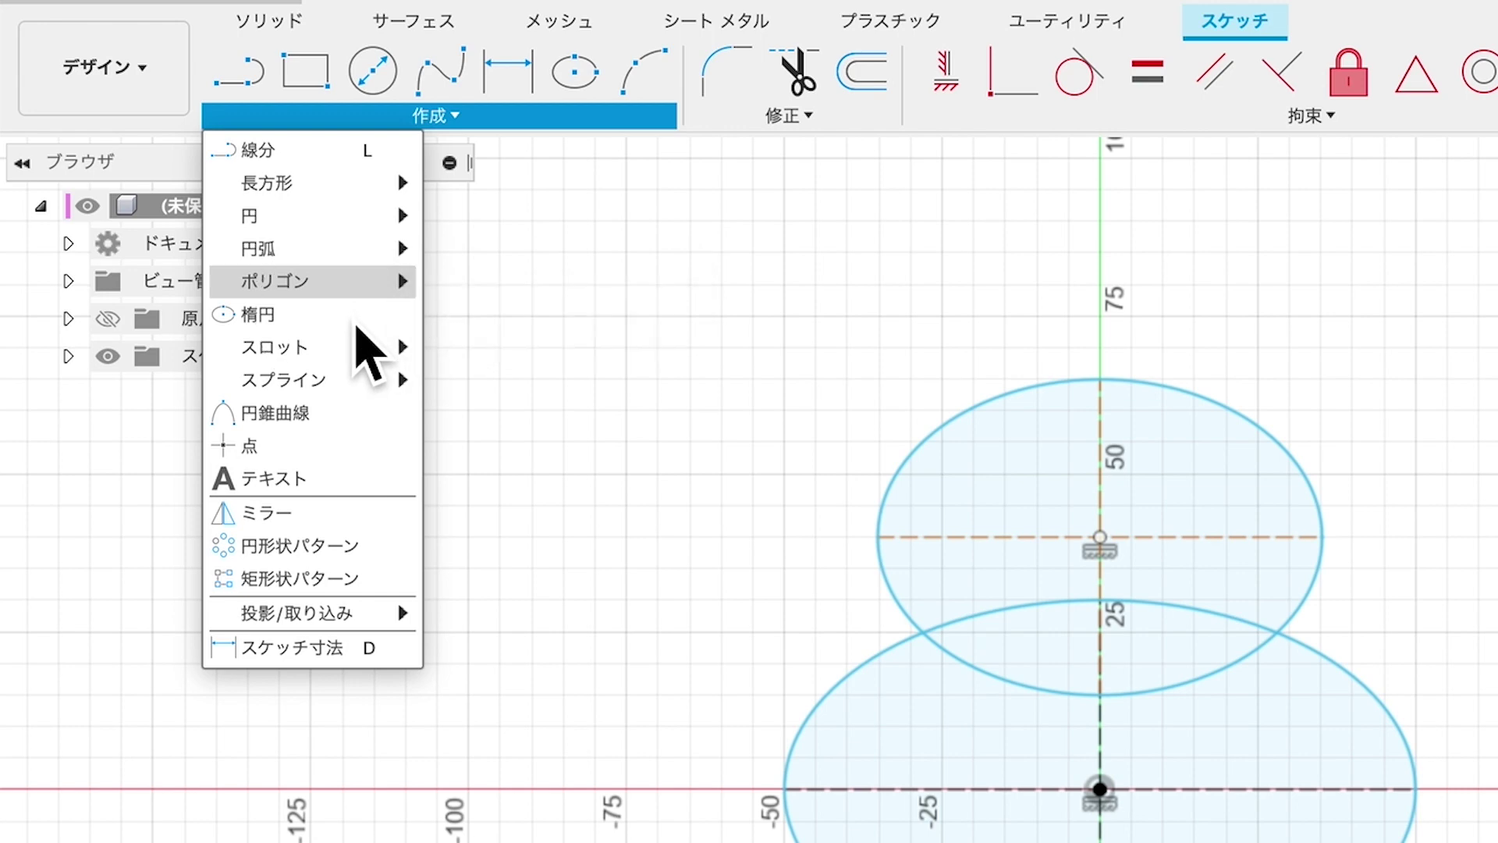
# - Add a small third ellipse at the 75 mark on top and stretch it upward
pyautogui.click(351, 315)
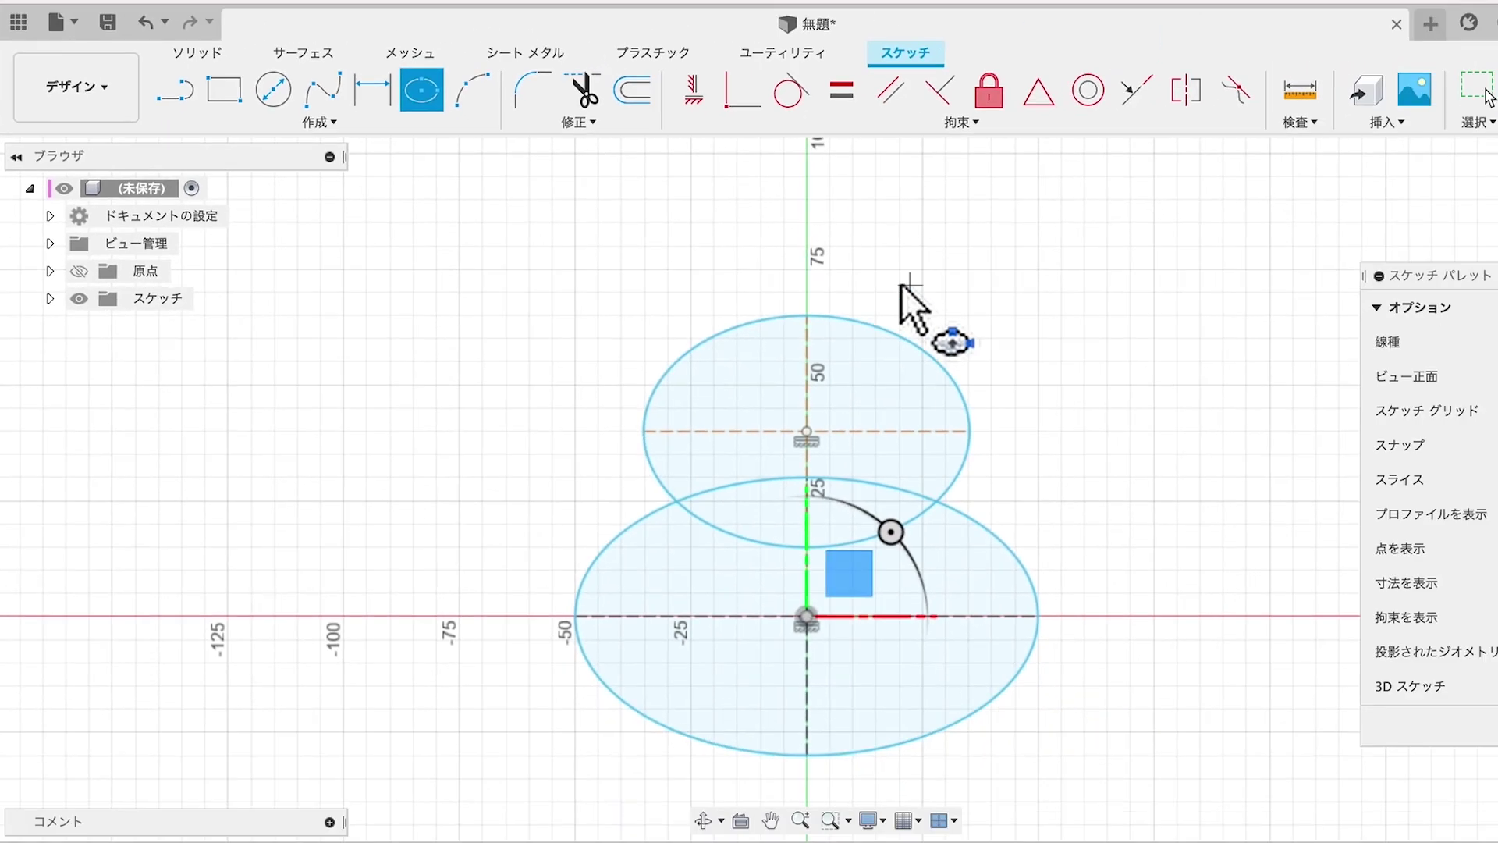
pyautogui.click(733, 256)
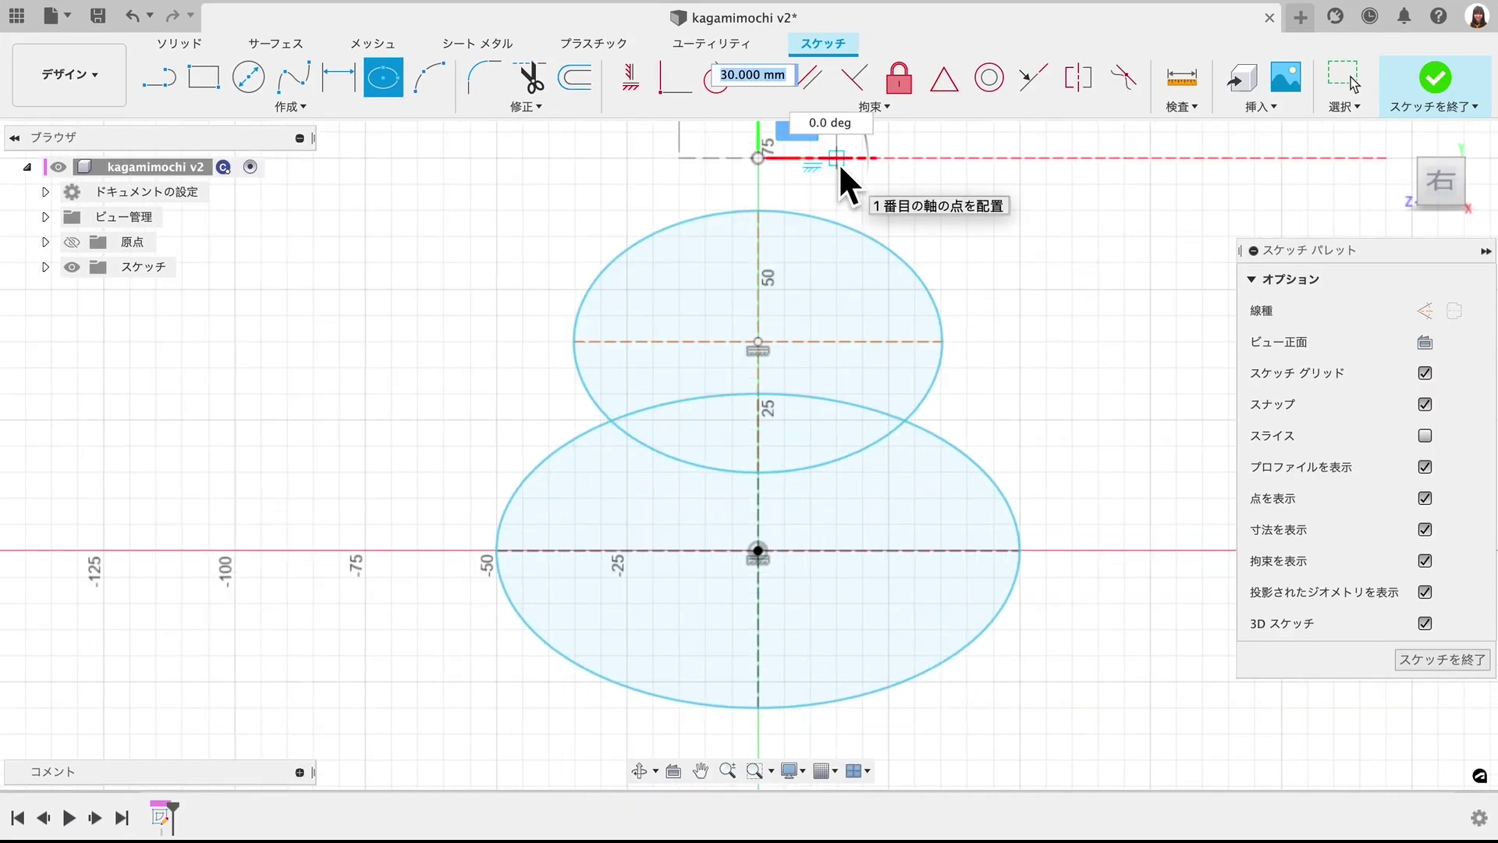
pyautogui.click(770, 213)
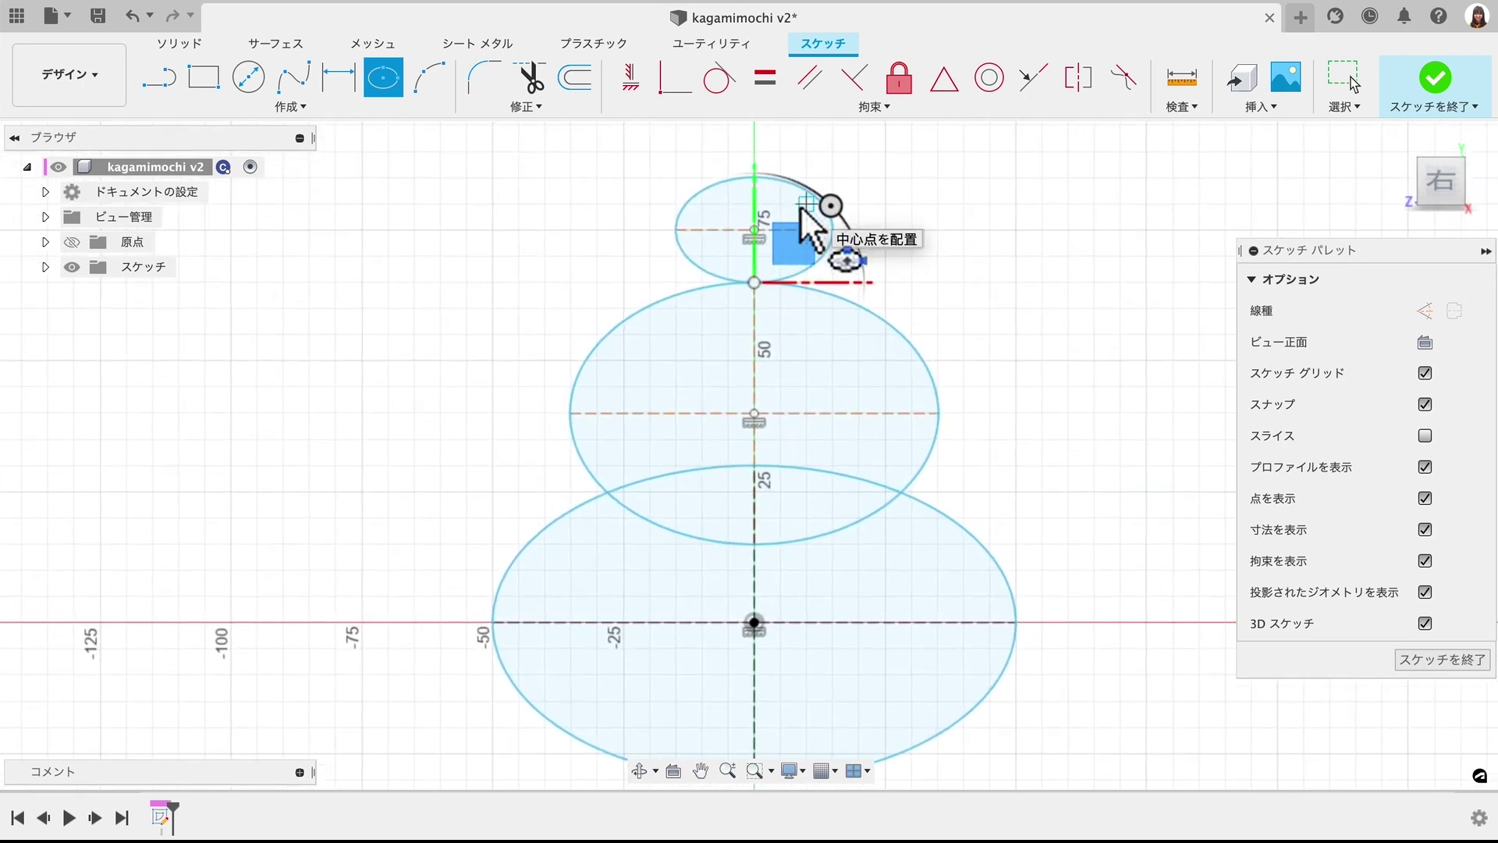
pyautogui.click(754, 282)
pyautogui.press('Escape')
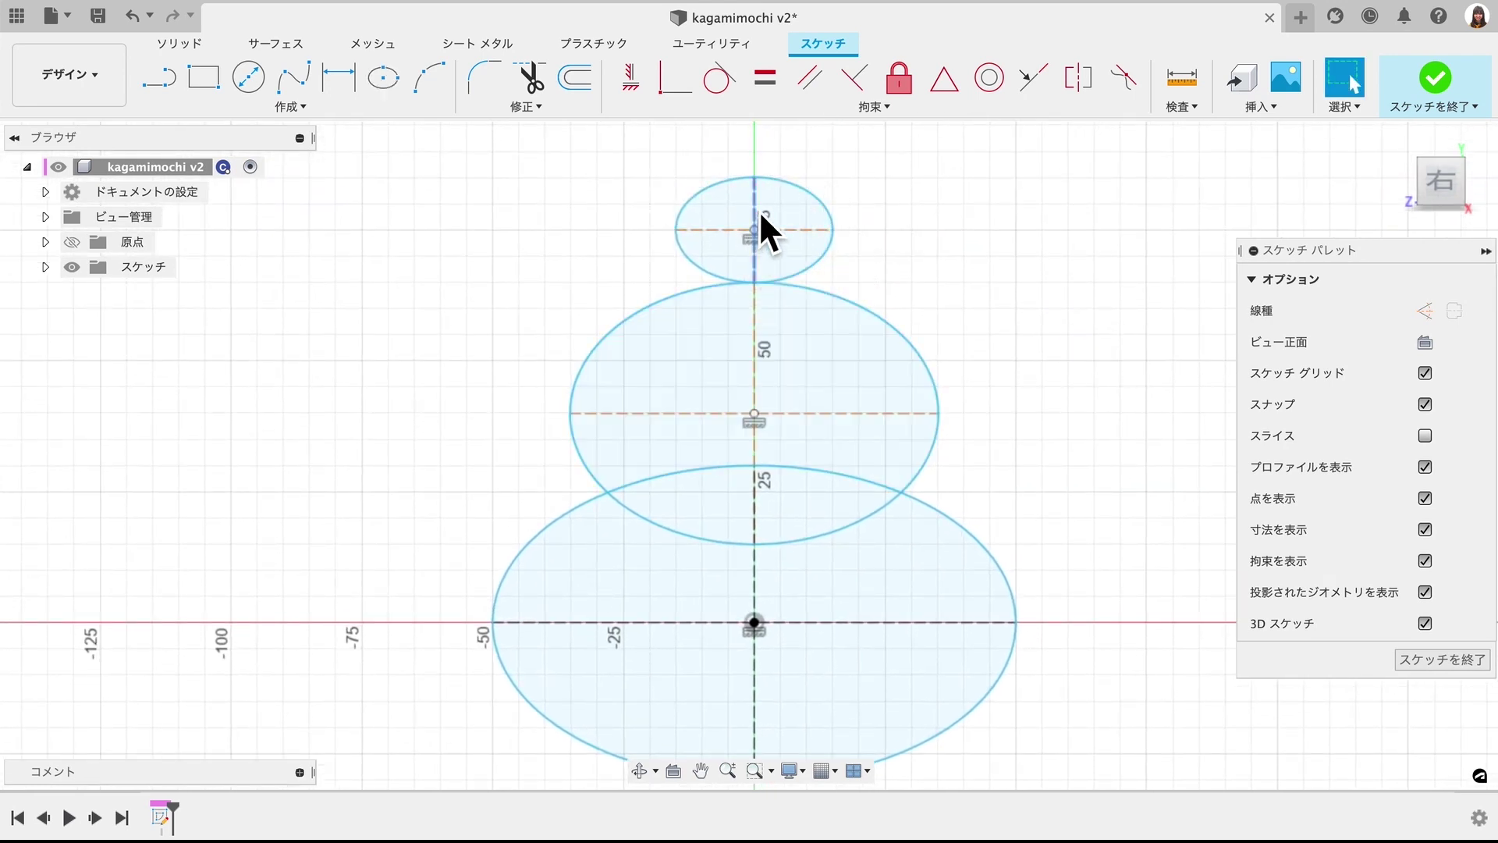
pyautogui.moveTo(778, 186); pyautogui.dragTo(779, 181)
pyautogui.scroll(-2, 886, 421)
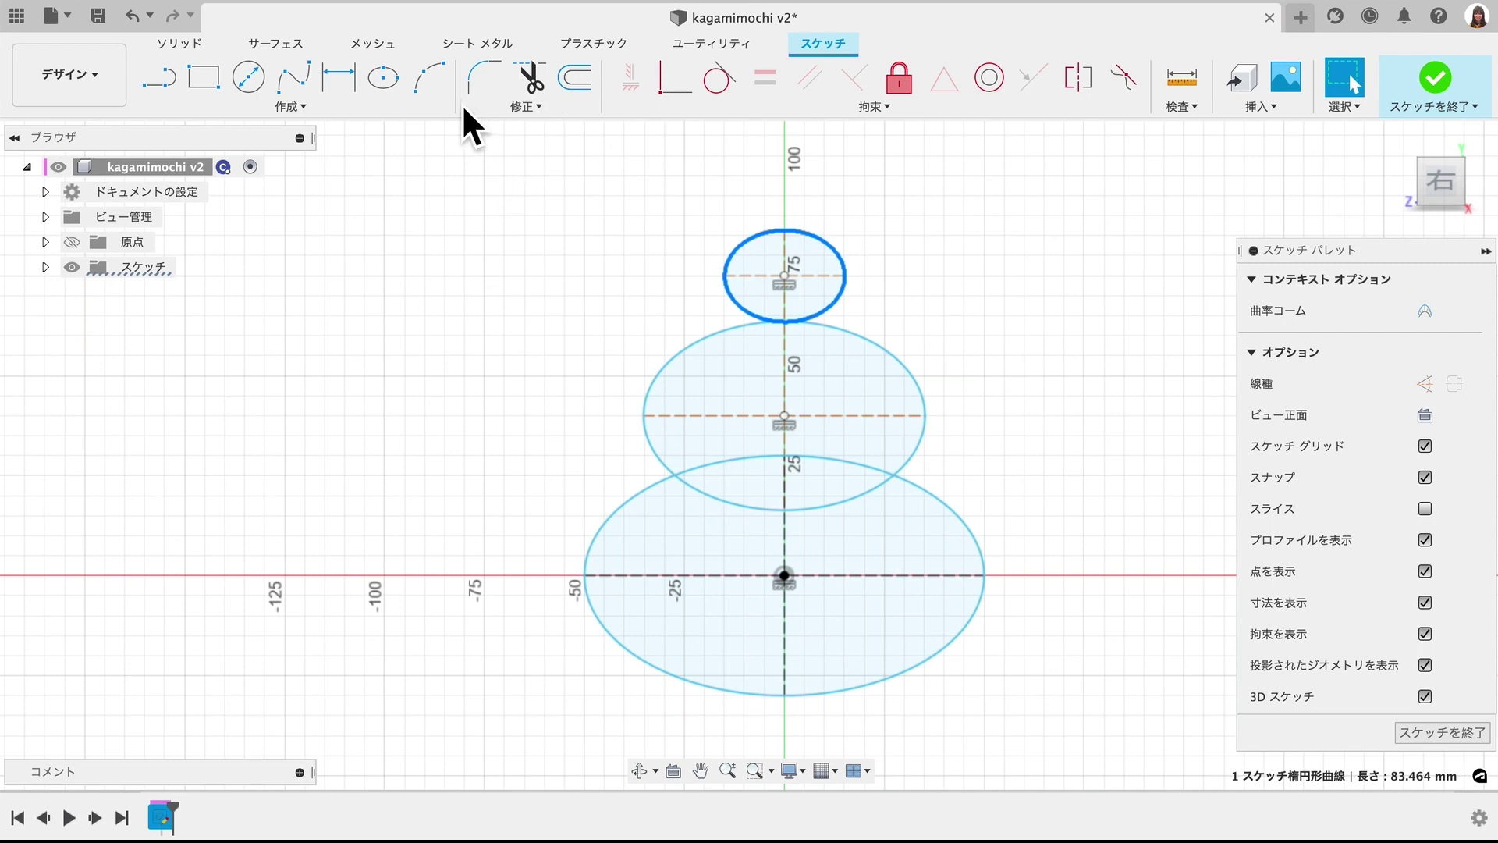
# - Draw a 135 mm vertical centre line from the top of the stack down past the origin
pyautogui.click(407, 106)
pyautogui.click(215, 133)
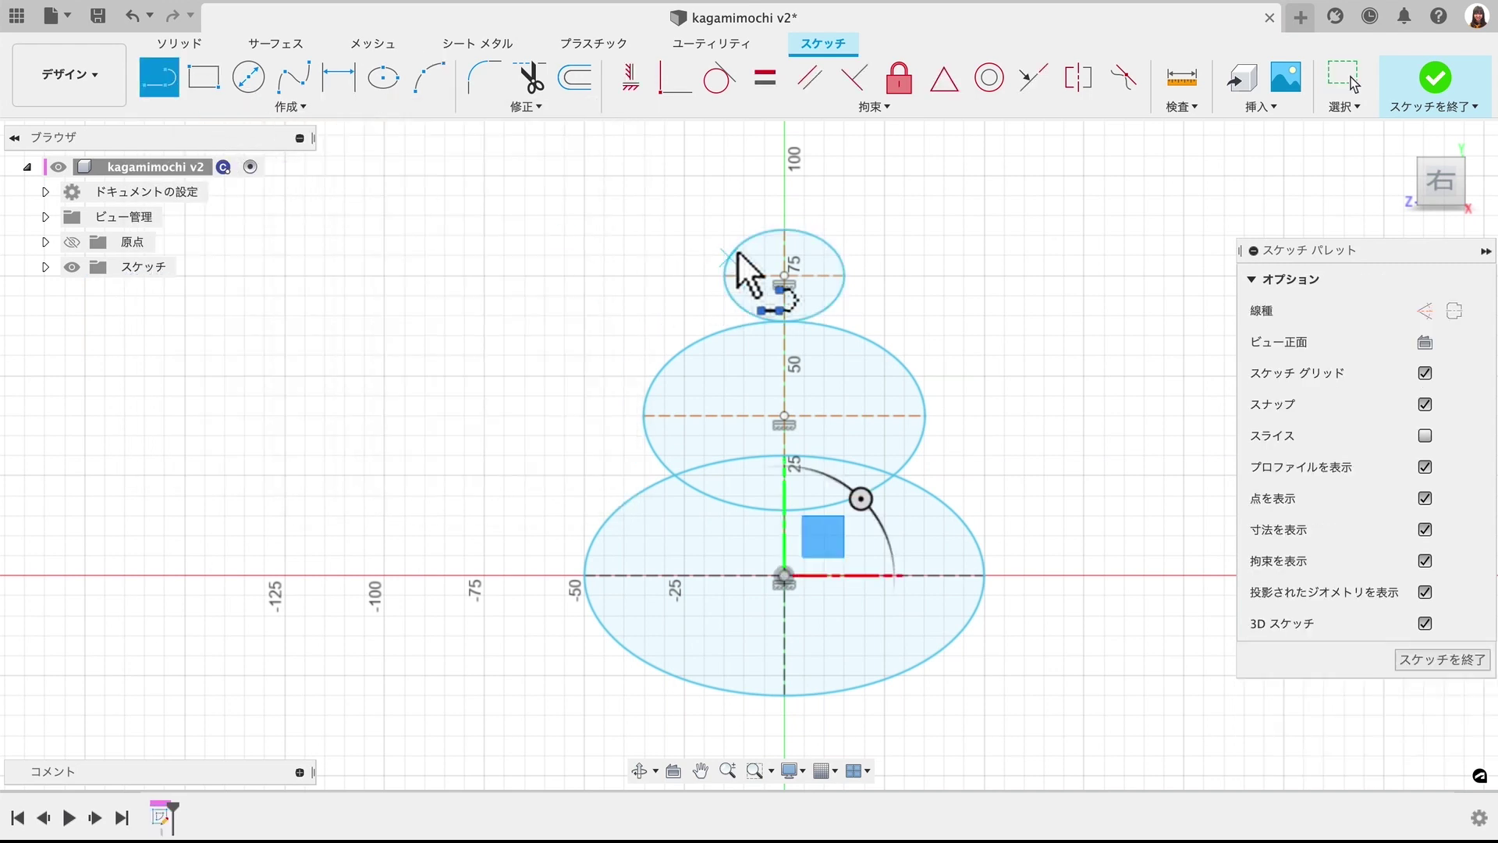
pyautogui.click(784, 195)
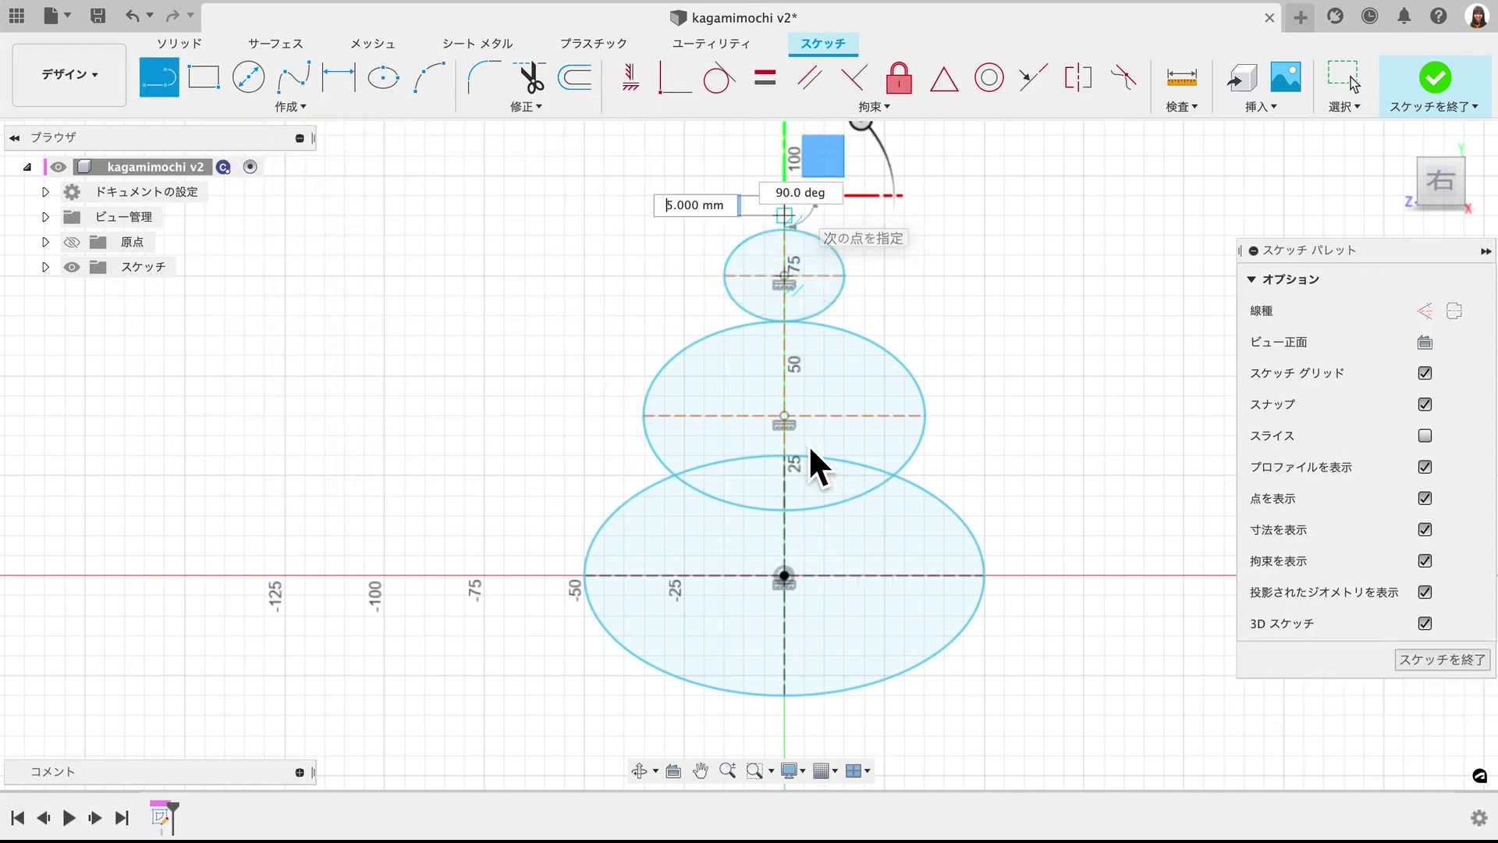
pyautogui.click(787, 735)
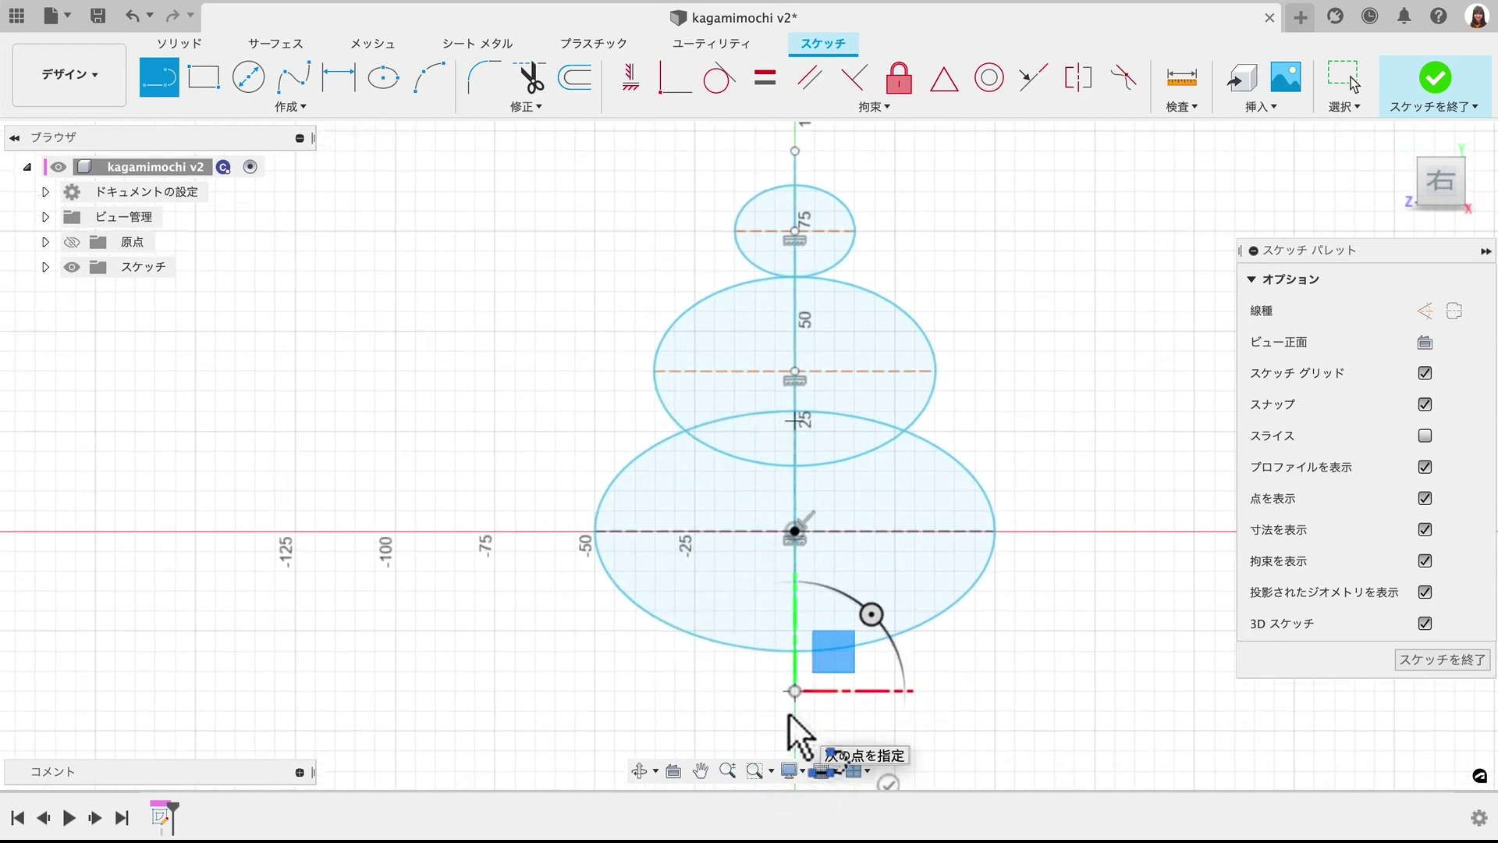
pyautogui.press('Escape')
pyautogui.scroll(2, 978, 427)
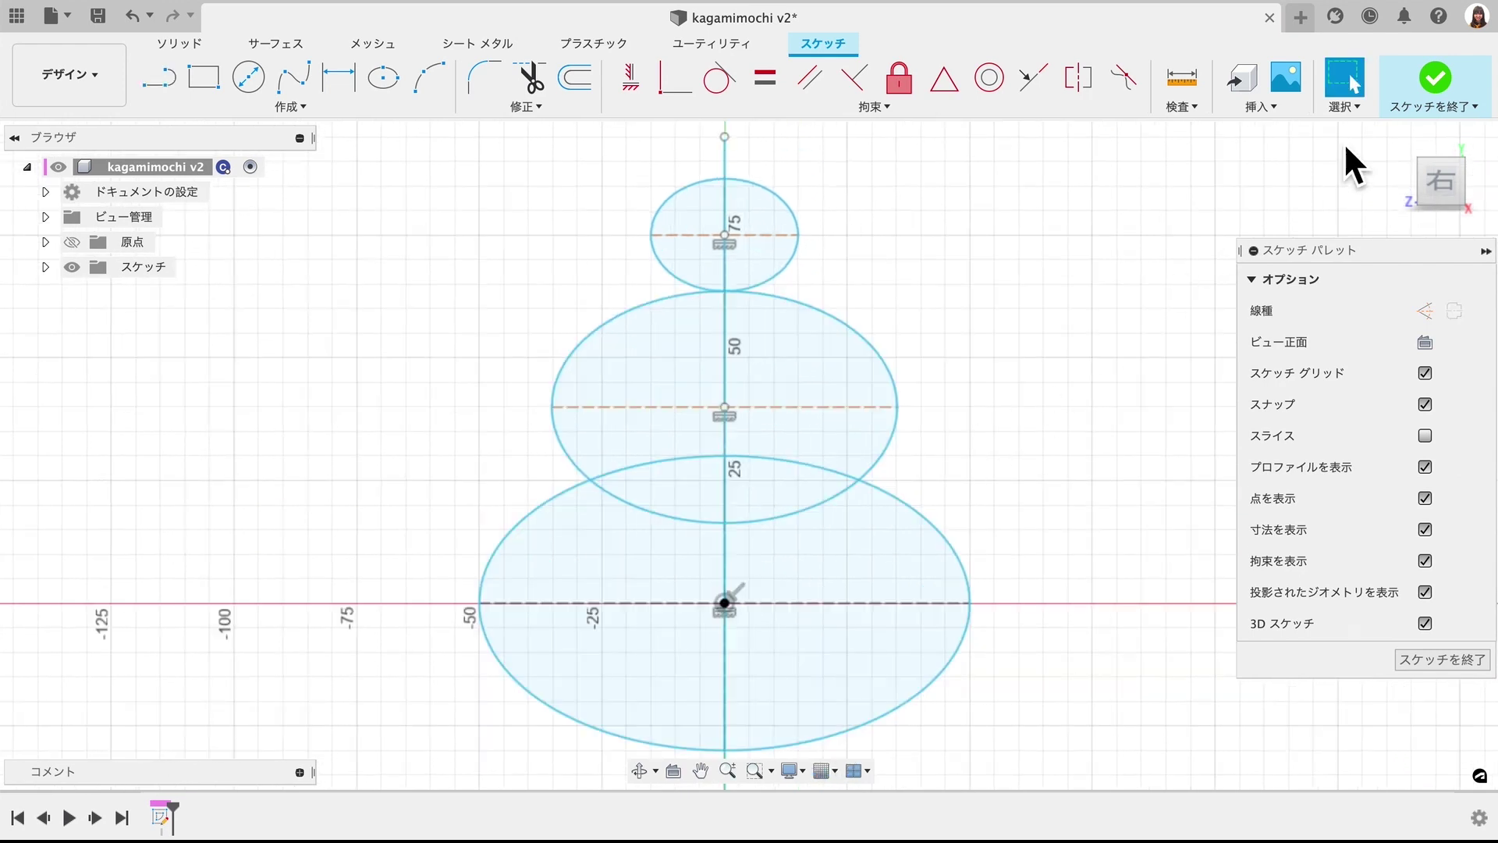
# - Finish the sketch and start a Revolve of the left-half ellipse profiles around the centre line
pyautogui.click(1431, 78)
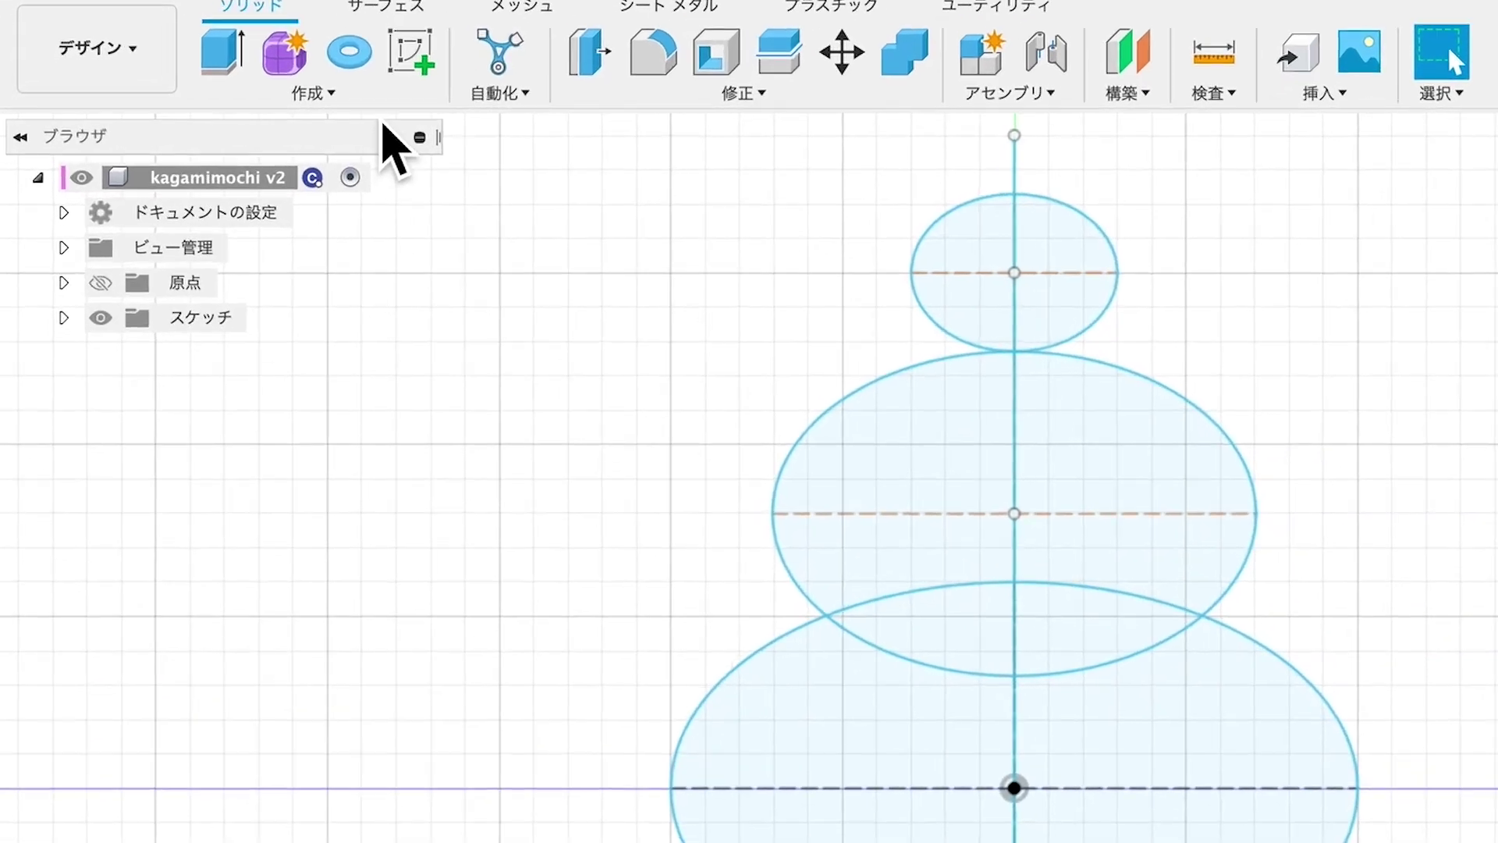
pyautogui.click(388, 95)
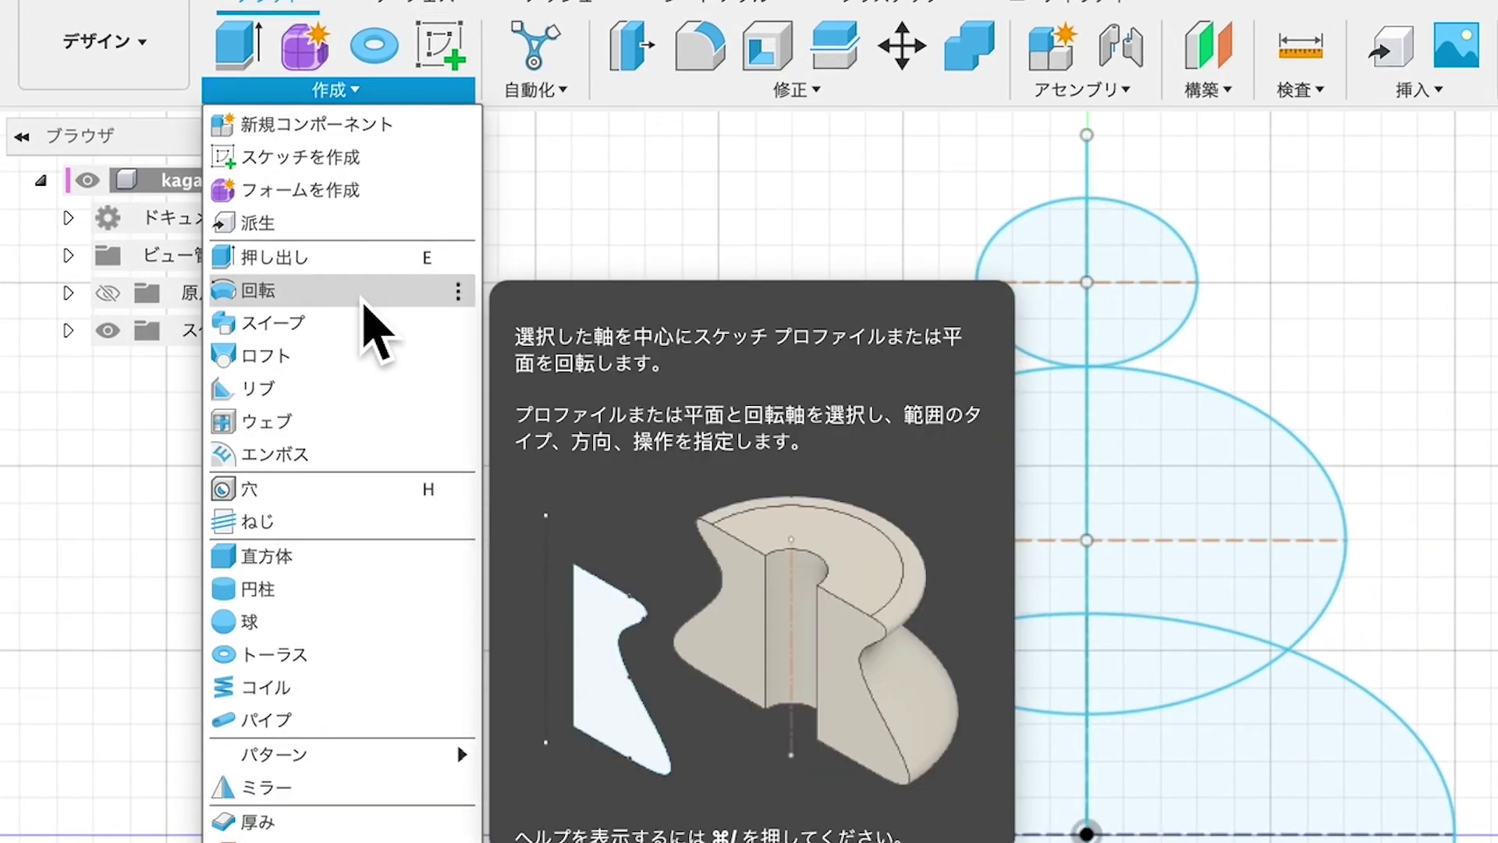
pyautogui.click(363, 304)
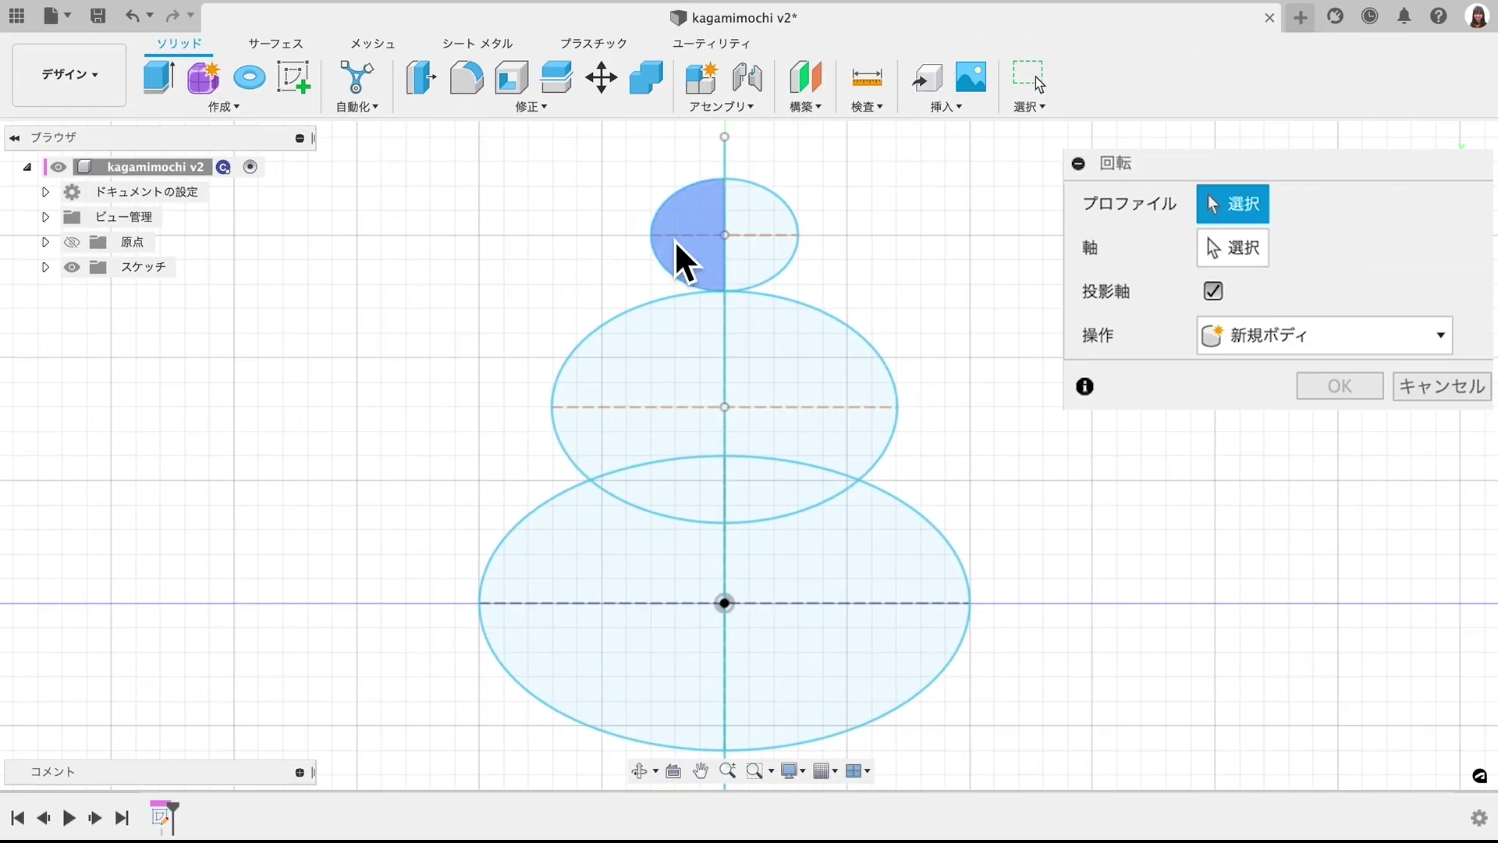
pyautogui.click(678, 242)
pyautogui.click(663, 381)
pyautogui.click(669, 490)
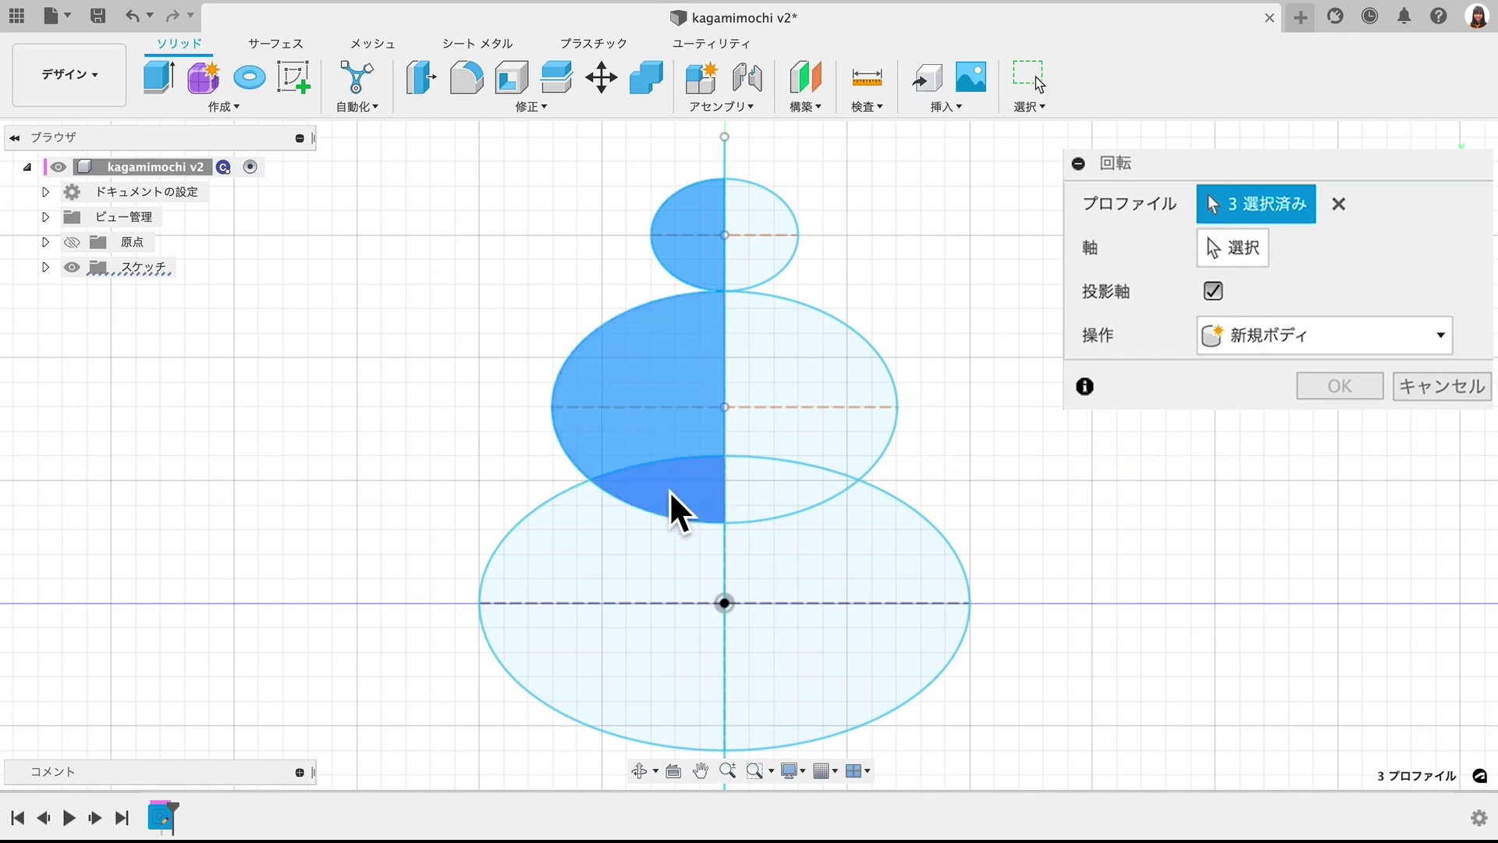
pyautogui.click(654, 533)
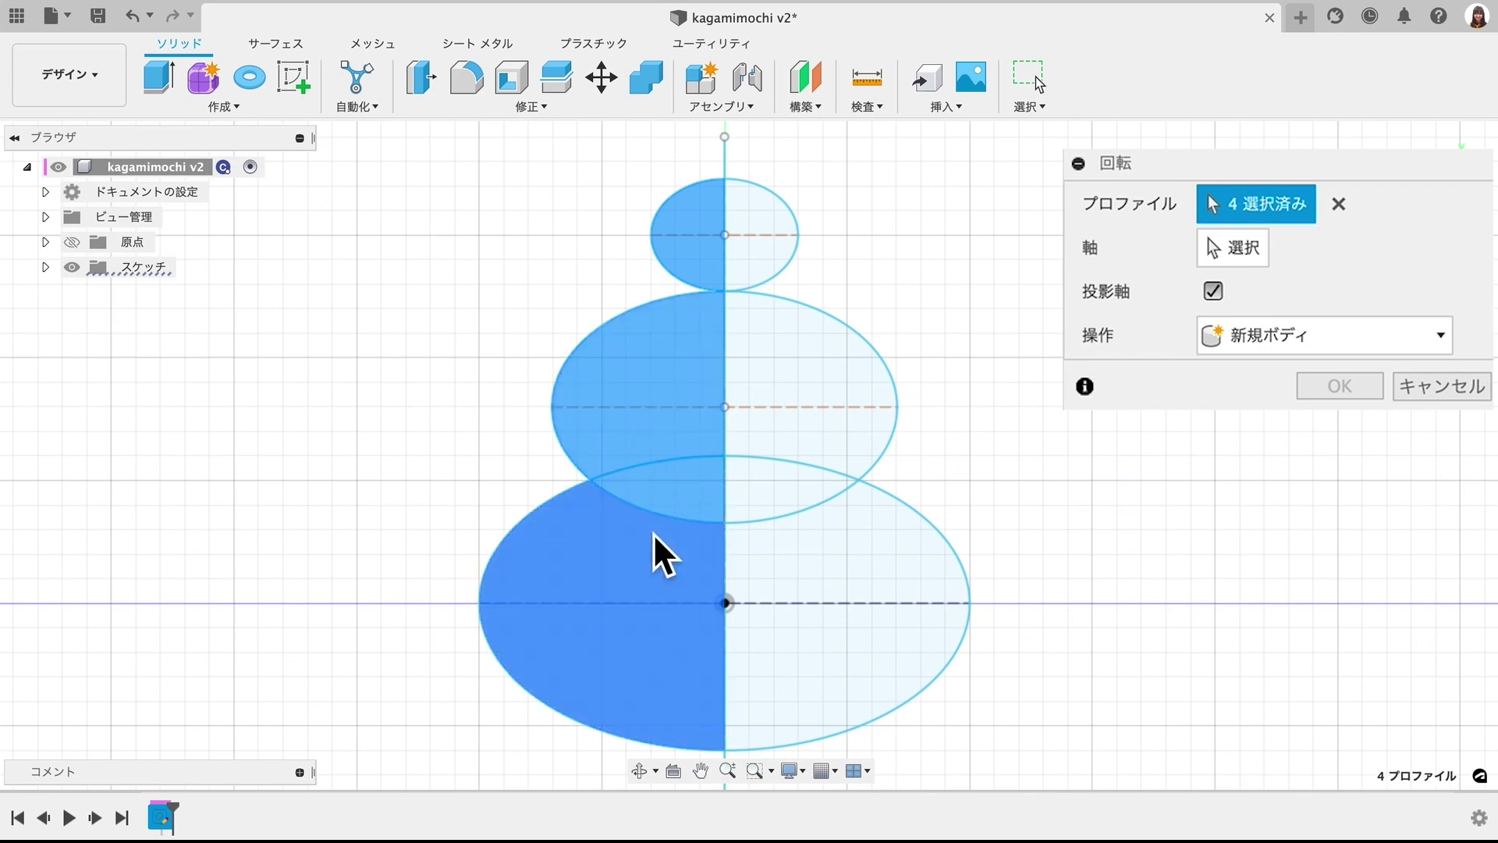
pyautogui.click(1227, 251)
pyautogui.click(732, 555)
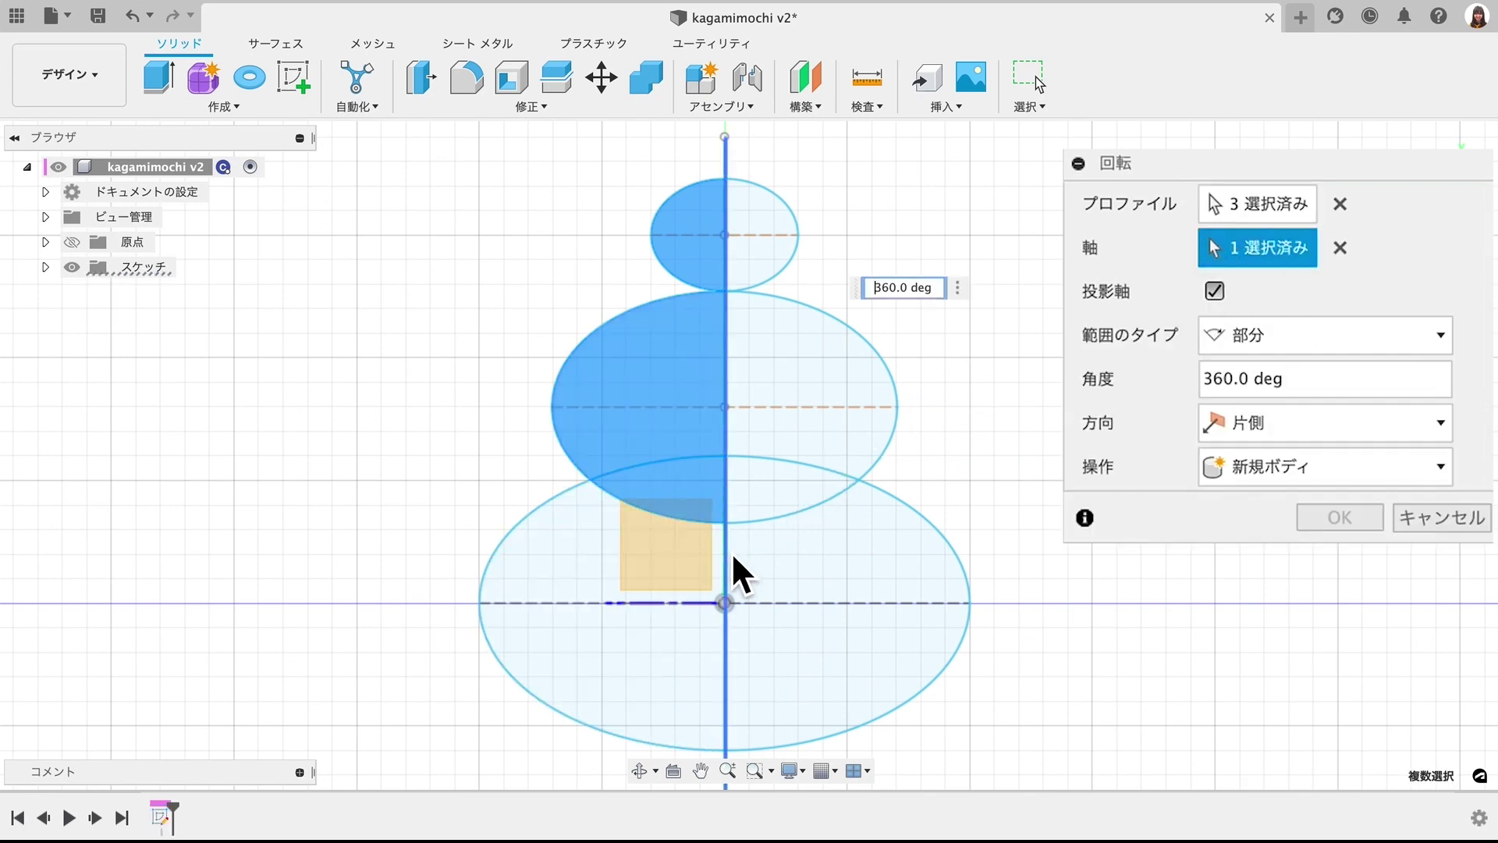
pyautogui.click(1459, 144)
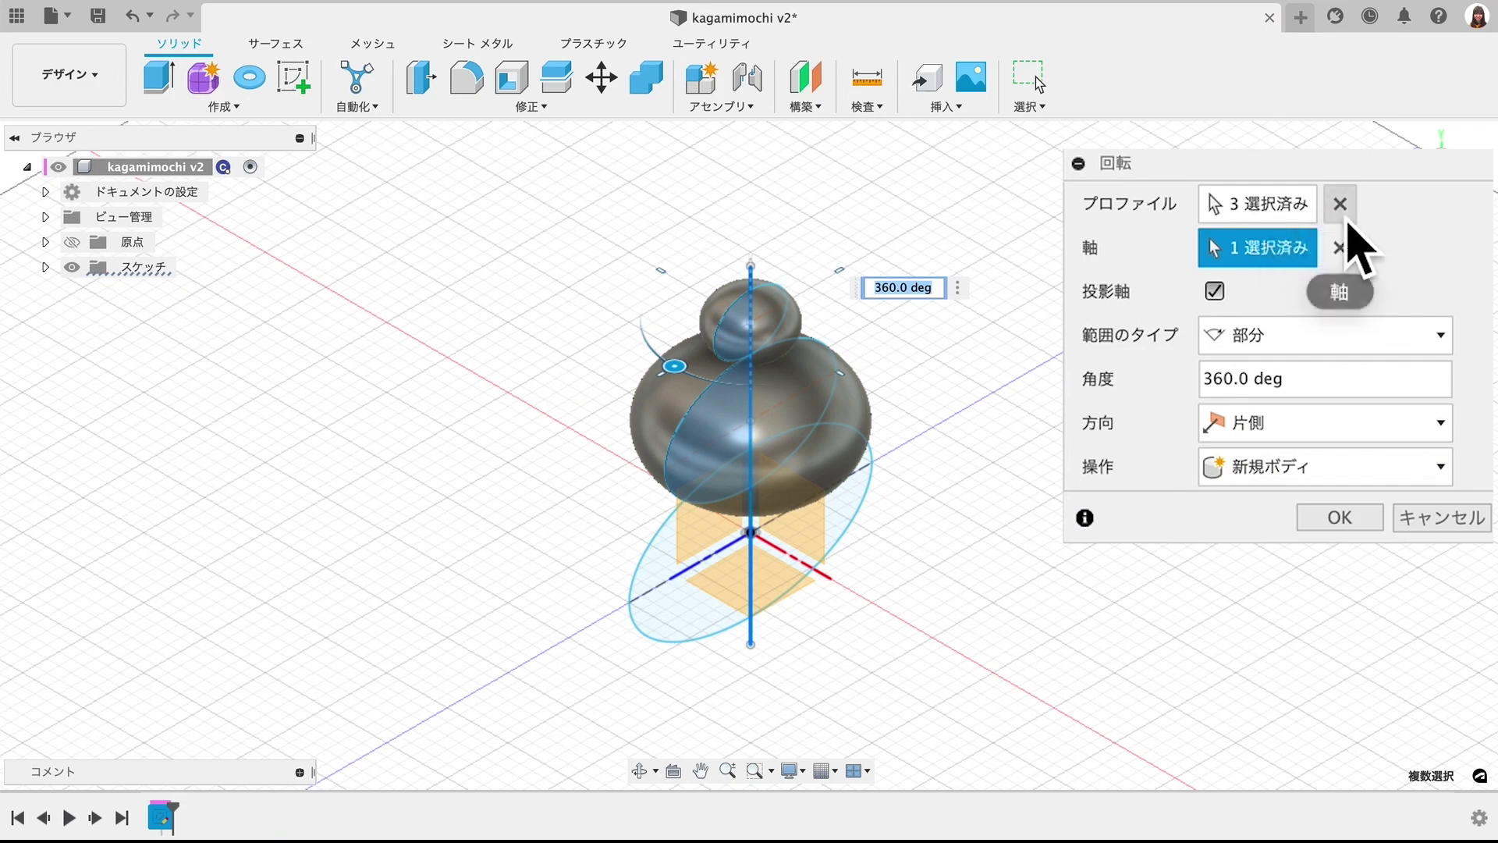
# - Re-pick the half-ellipse profiles and the centre line axis for a full 360° New Body revolve
pyautogui.click(1292, 220)
pyautogui.click(739, 484)
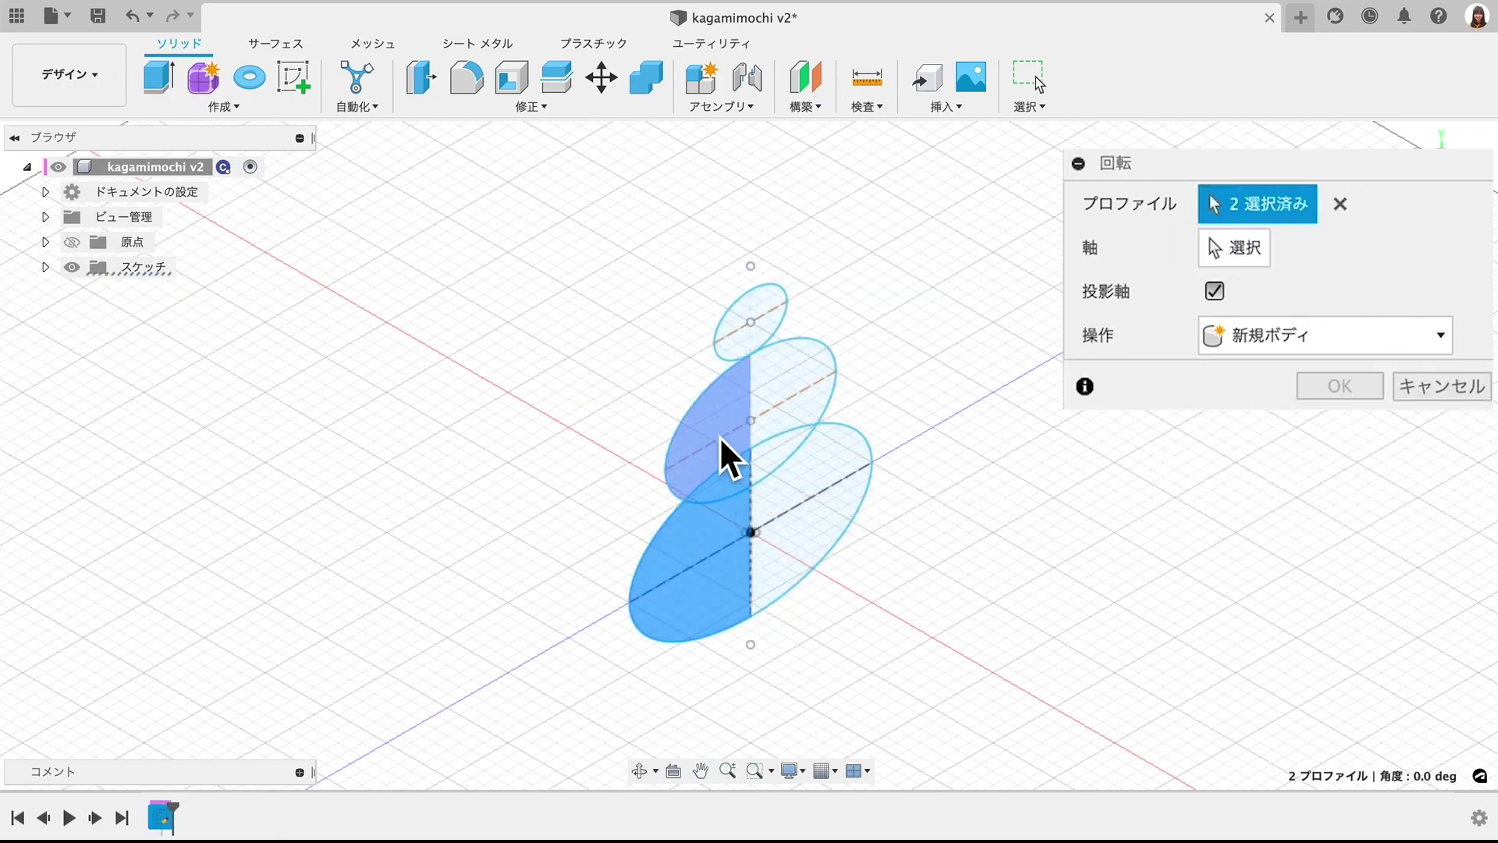
pyautogui.click(725, 398)
pyautogui.click(734, 331)
pyautogui.click(1234, 247)
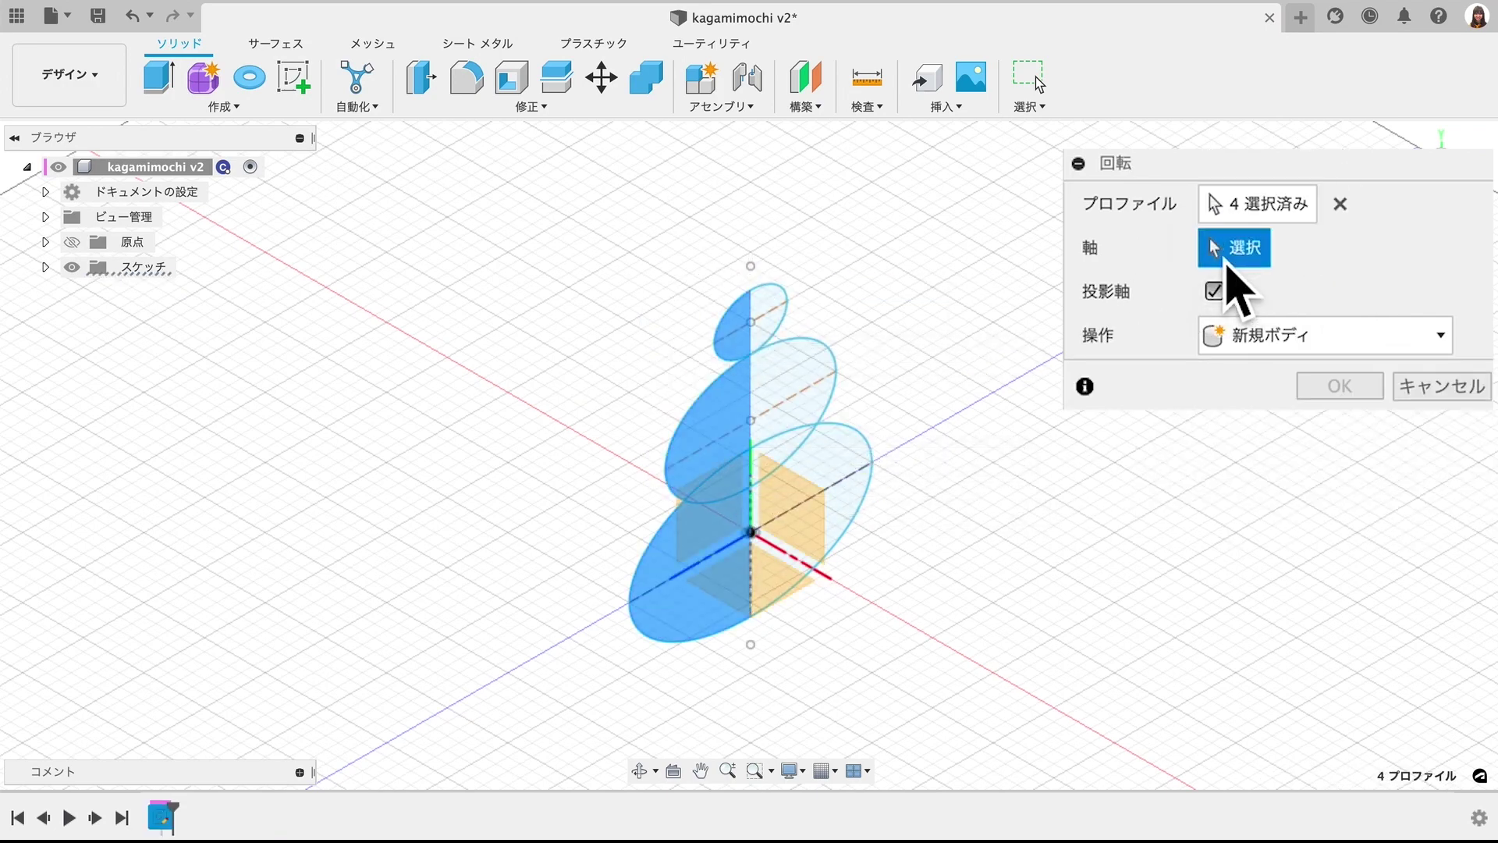
pyautogui.click(754, 502)
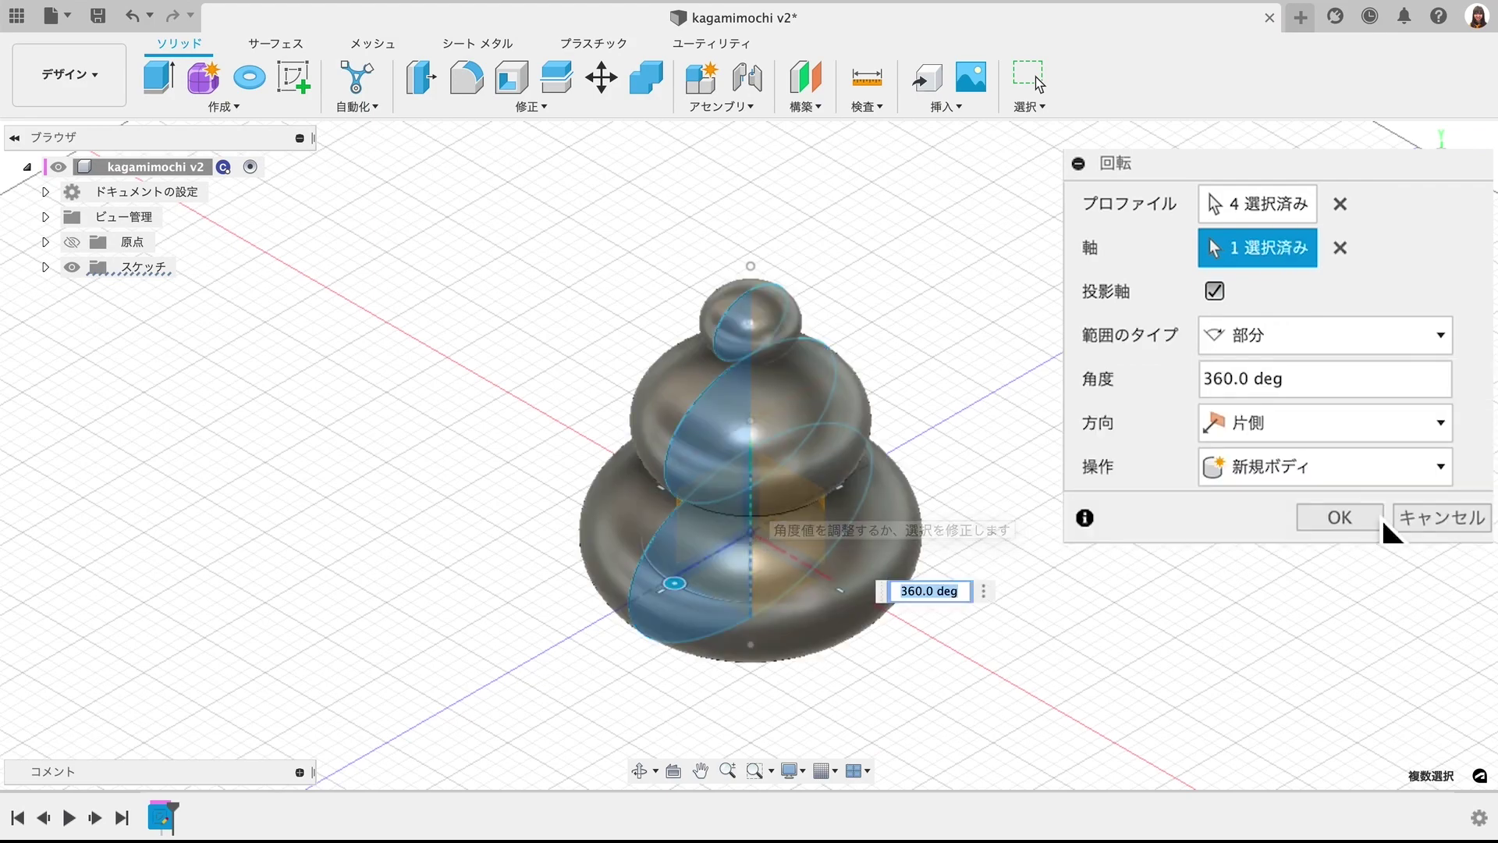
# - Confirm the revolve into the three-tier mochi solid and tilt the view from above
pyautogui.click(1342, 530)
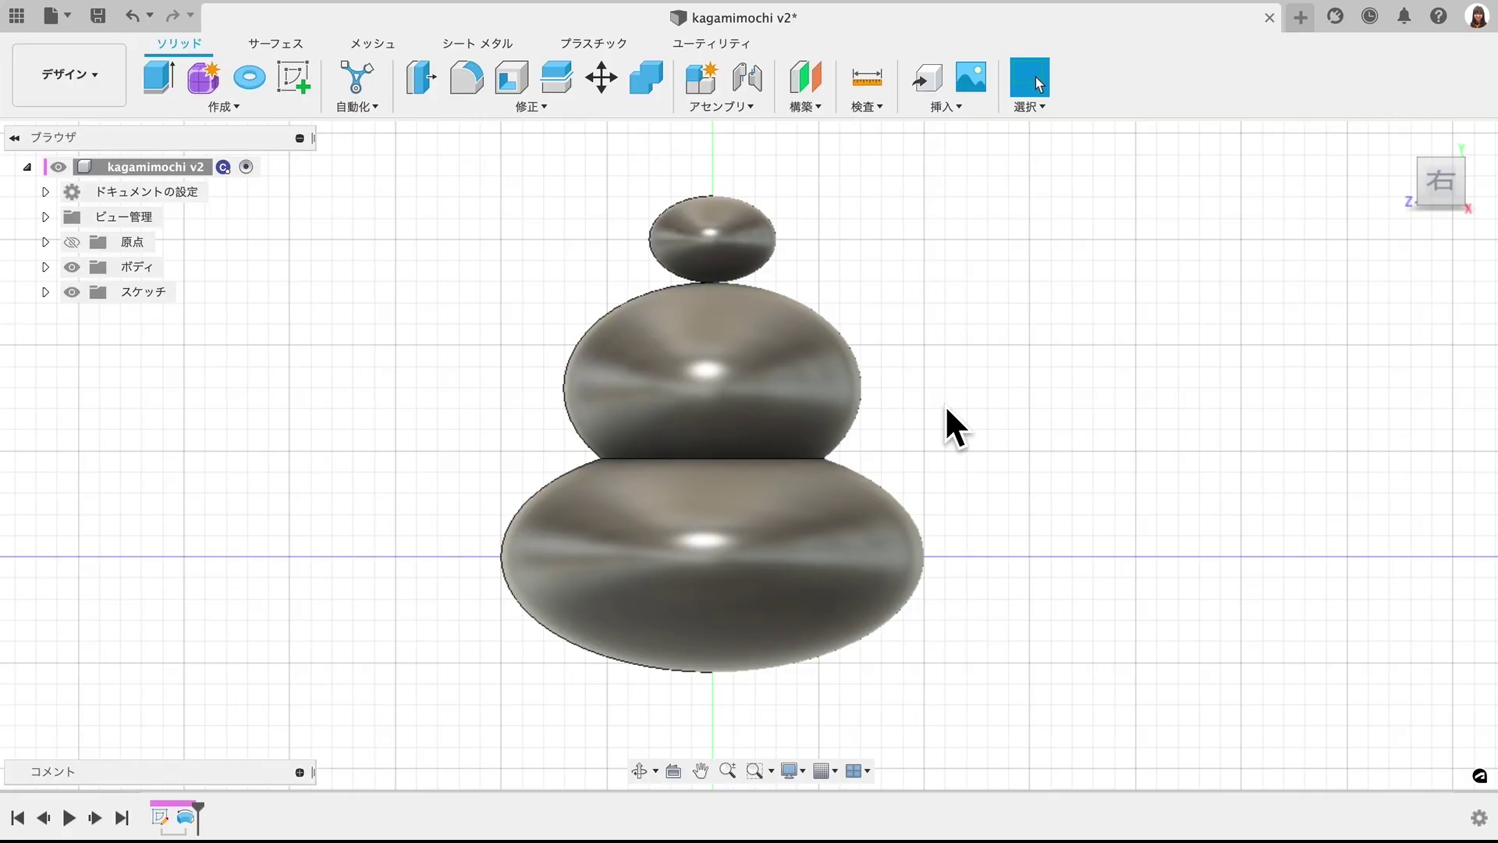
pyautogui.keyDown('shift'); pyautogui.moveTo(569, 318); pyautogui.dragTo(786, 569, button='middle'); pyautogui.keyUp('shift')
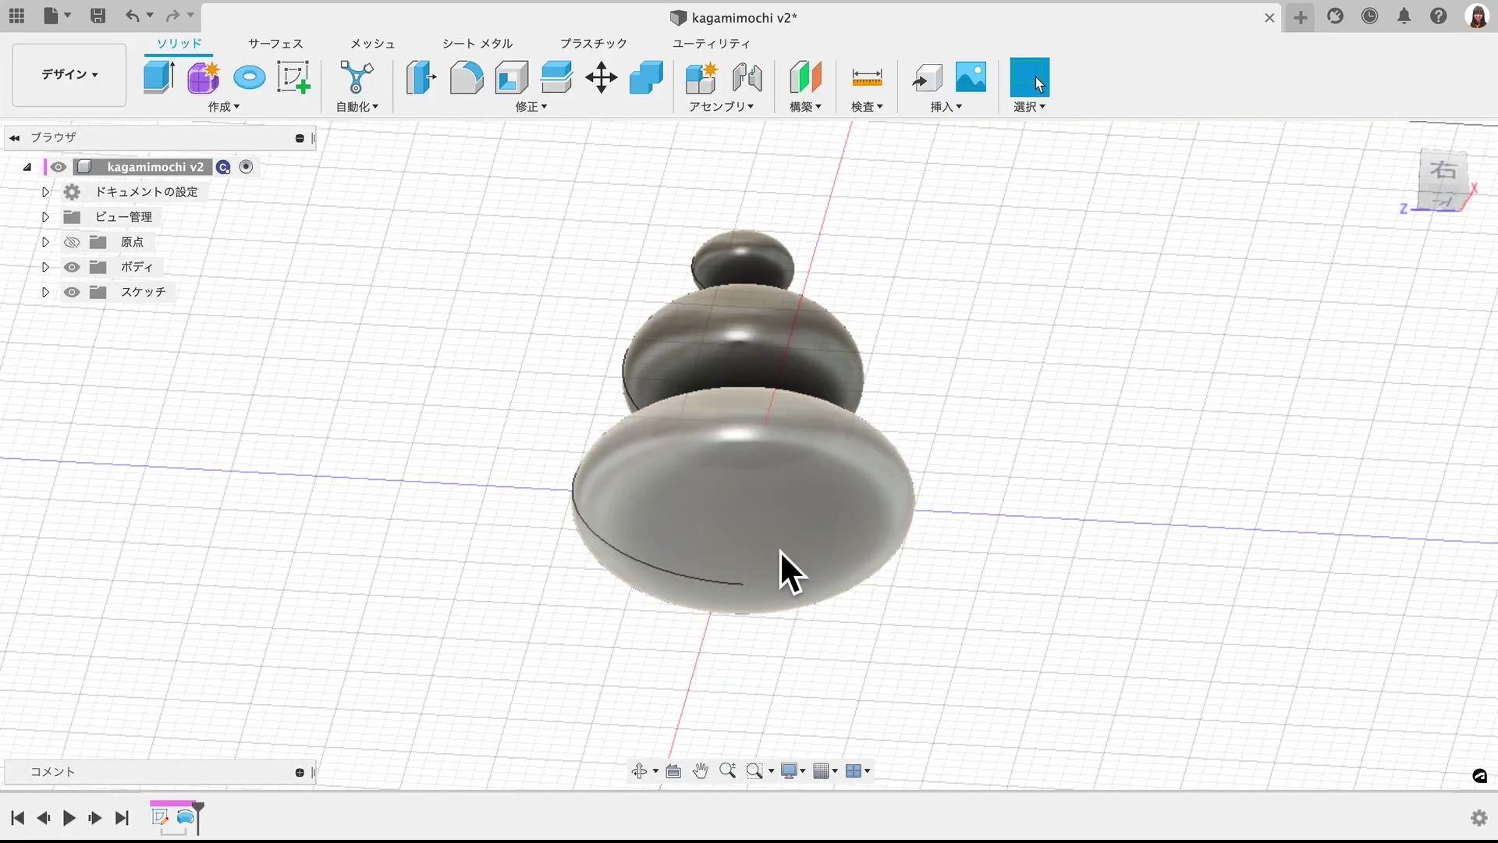
# - Create a Plane Tangent to Face at Point on the bottom mochi's underside
pyautogui.click(811, 114)
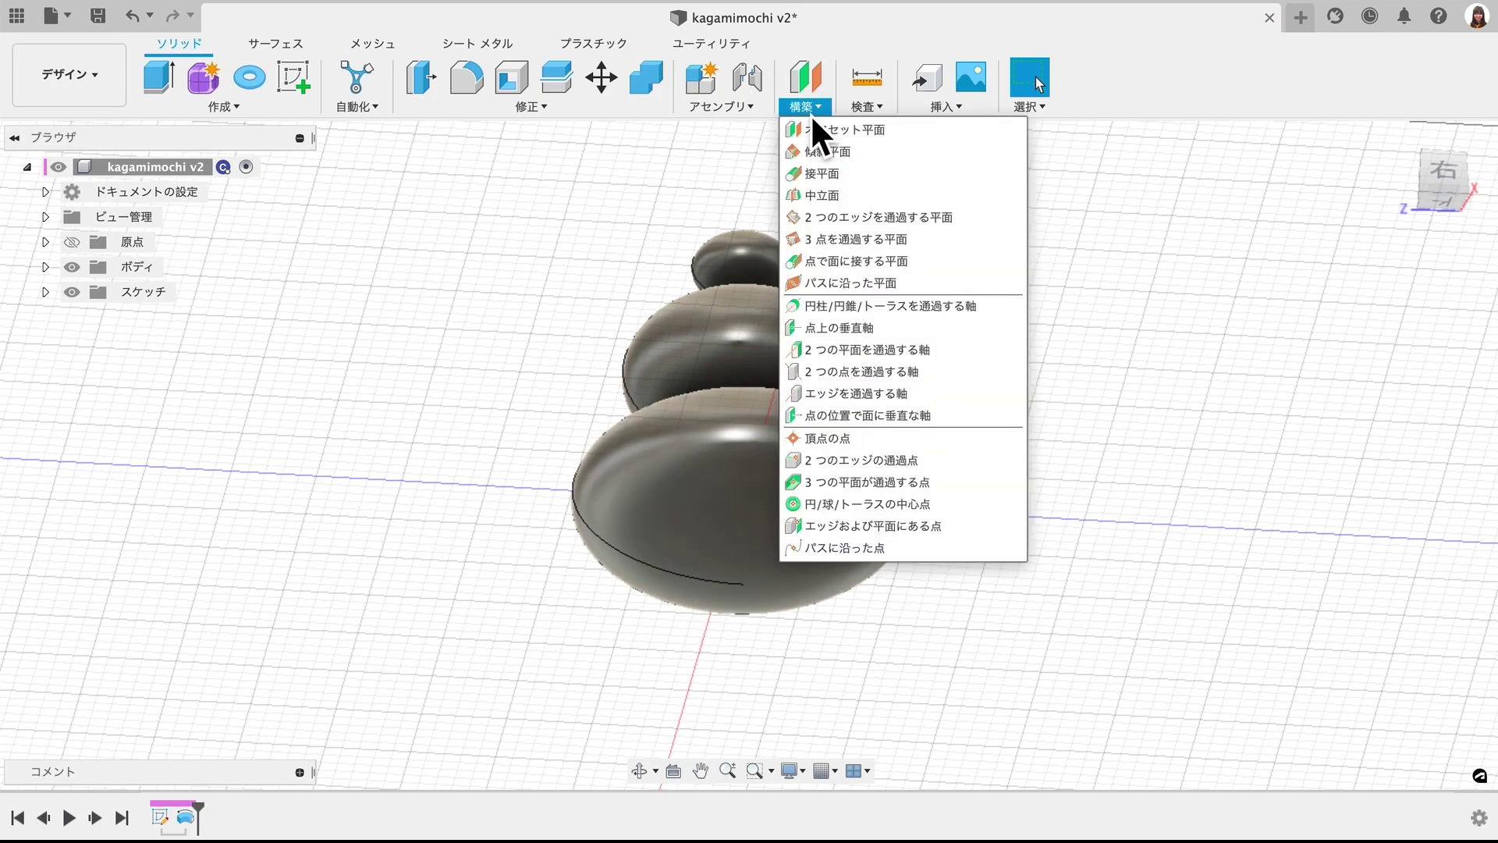
pyautogui.click(827, 173)
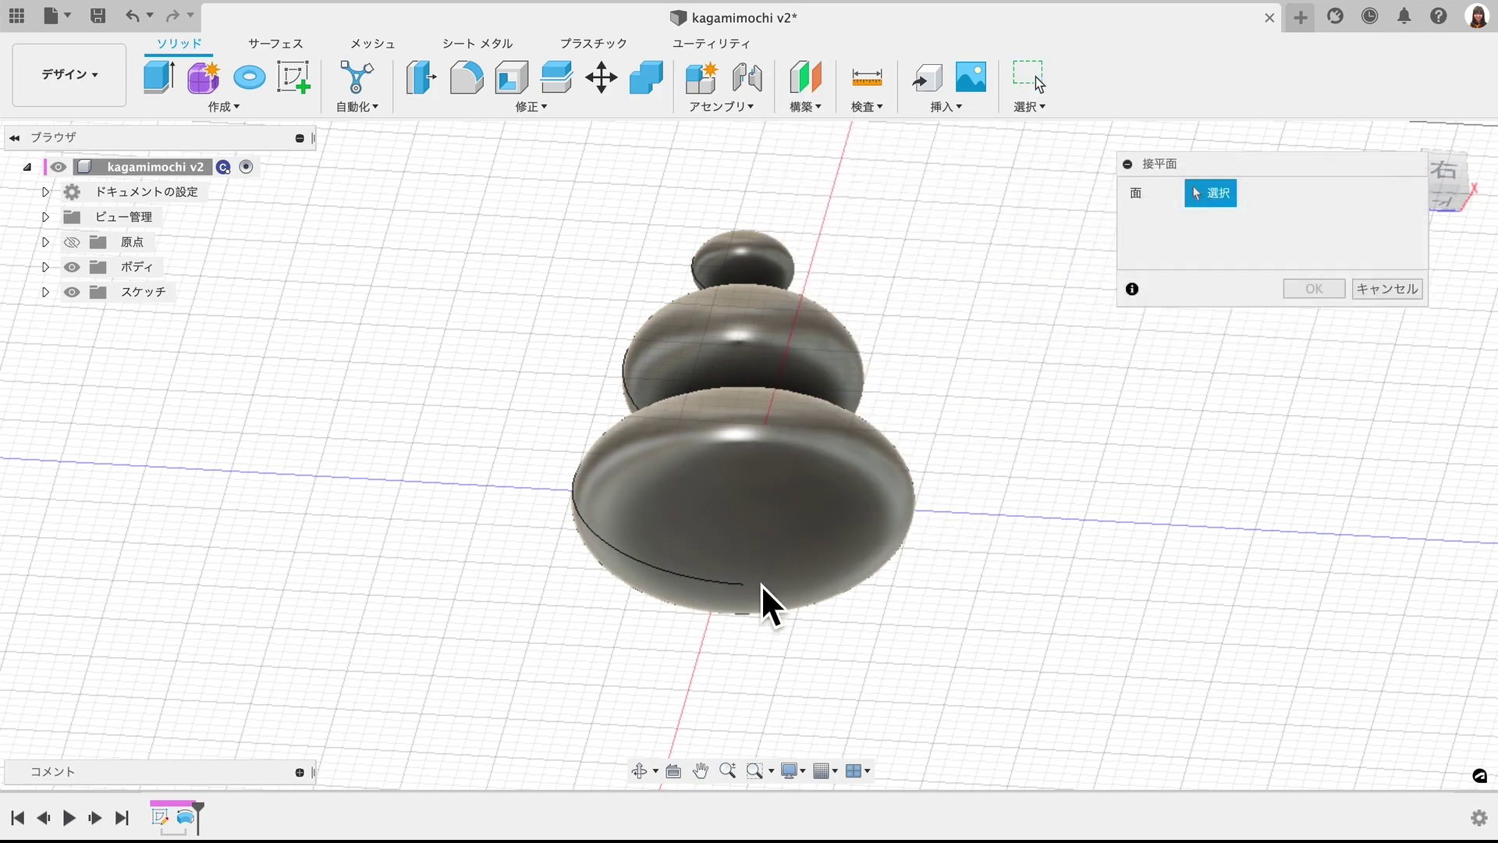
pyautogui.keyDown('shift'); pyautogui.moveTo(755, 555); pyautogui.dragTo(755, 550, button='middle'); pyautogui.keyUp('shift')
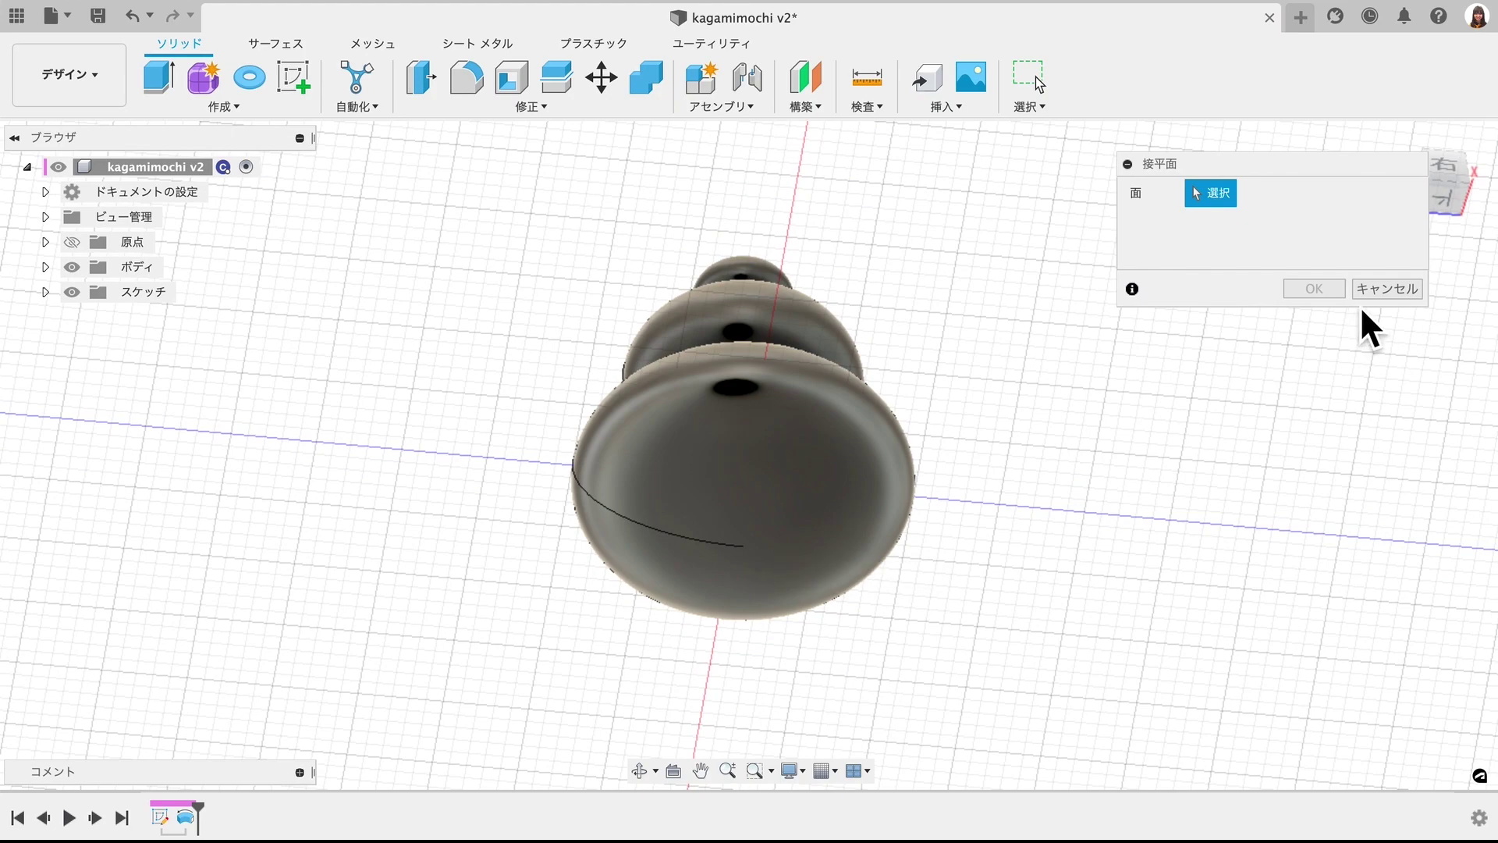
pyautogui.click(1374, 290)
pyautogui.click(805, 106)
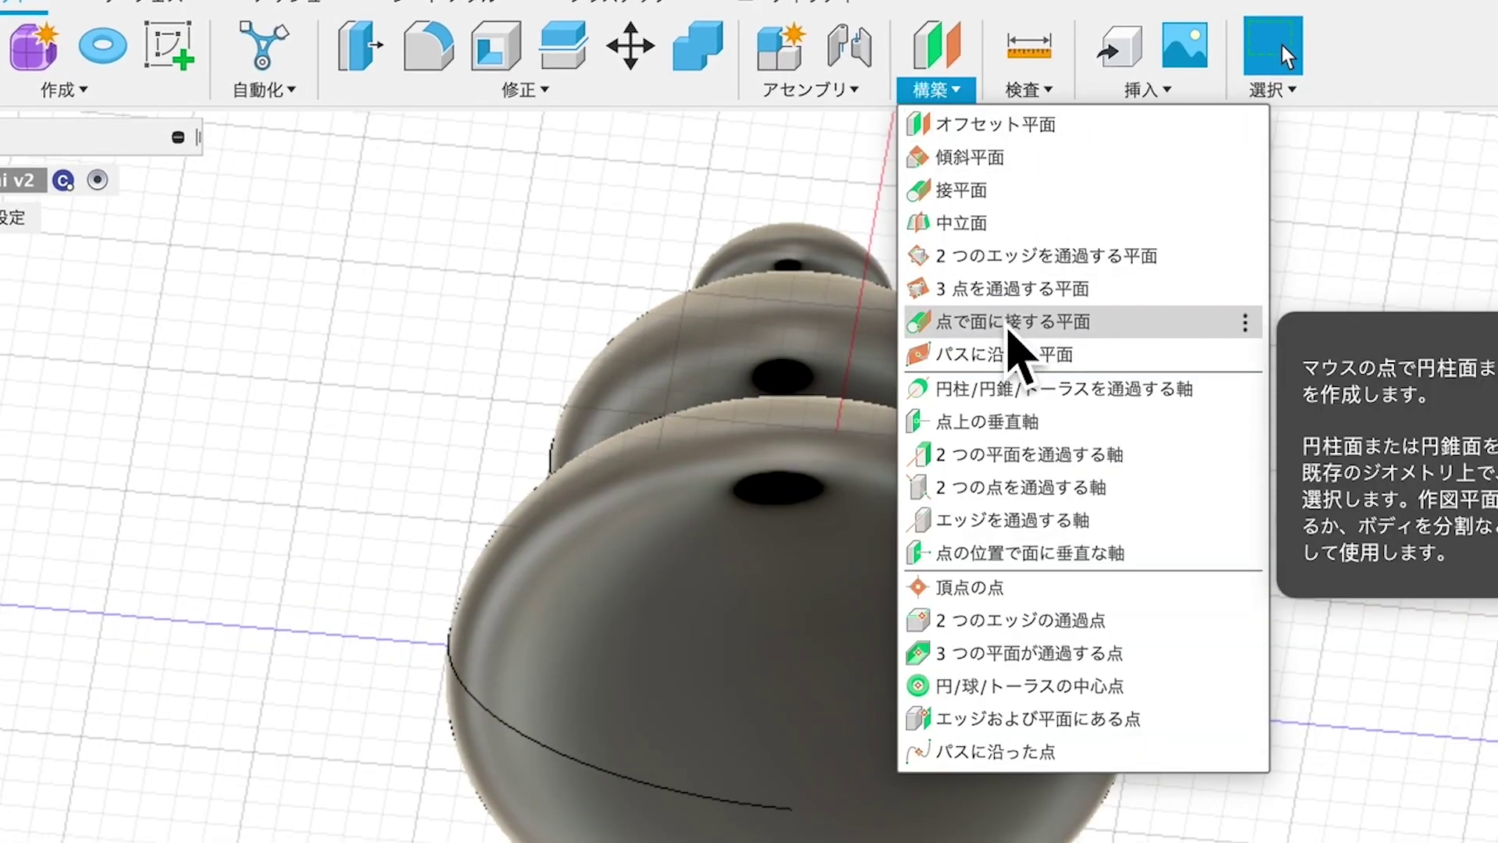
pyautogui.click(1008, 332)
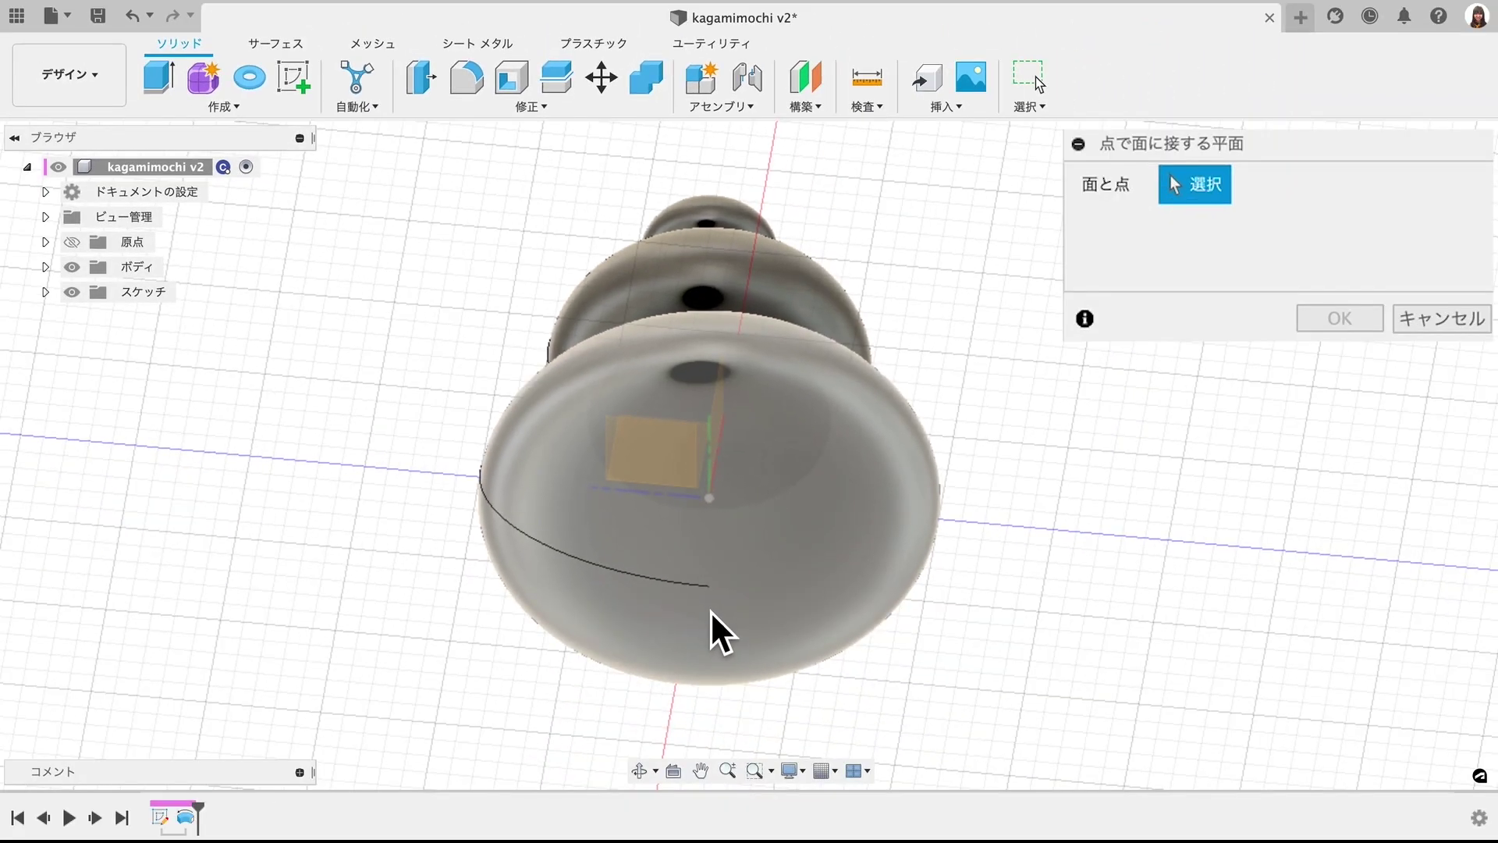
pyautogui.click(712, 610)
pyautogui.click(707, 585)
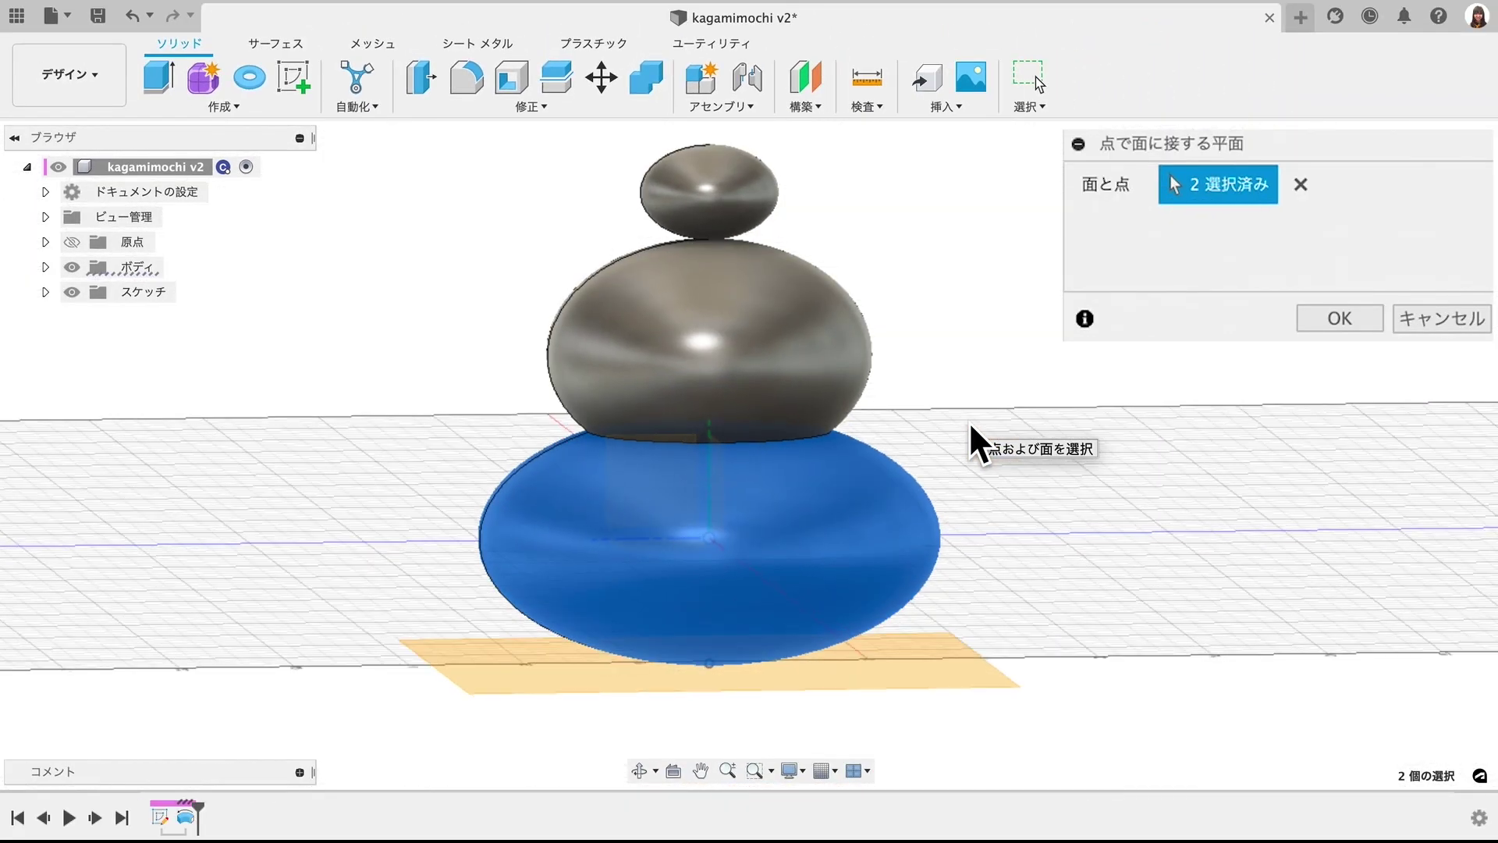
pyautogui.click(1344, 326)
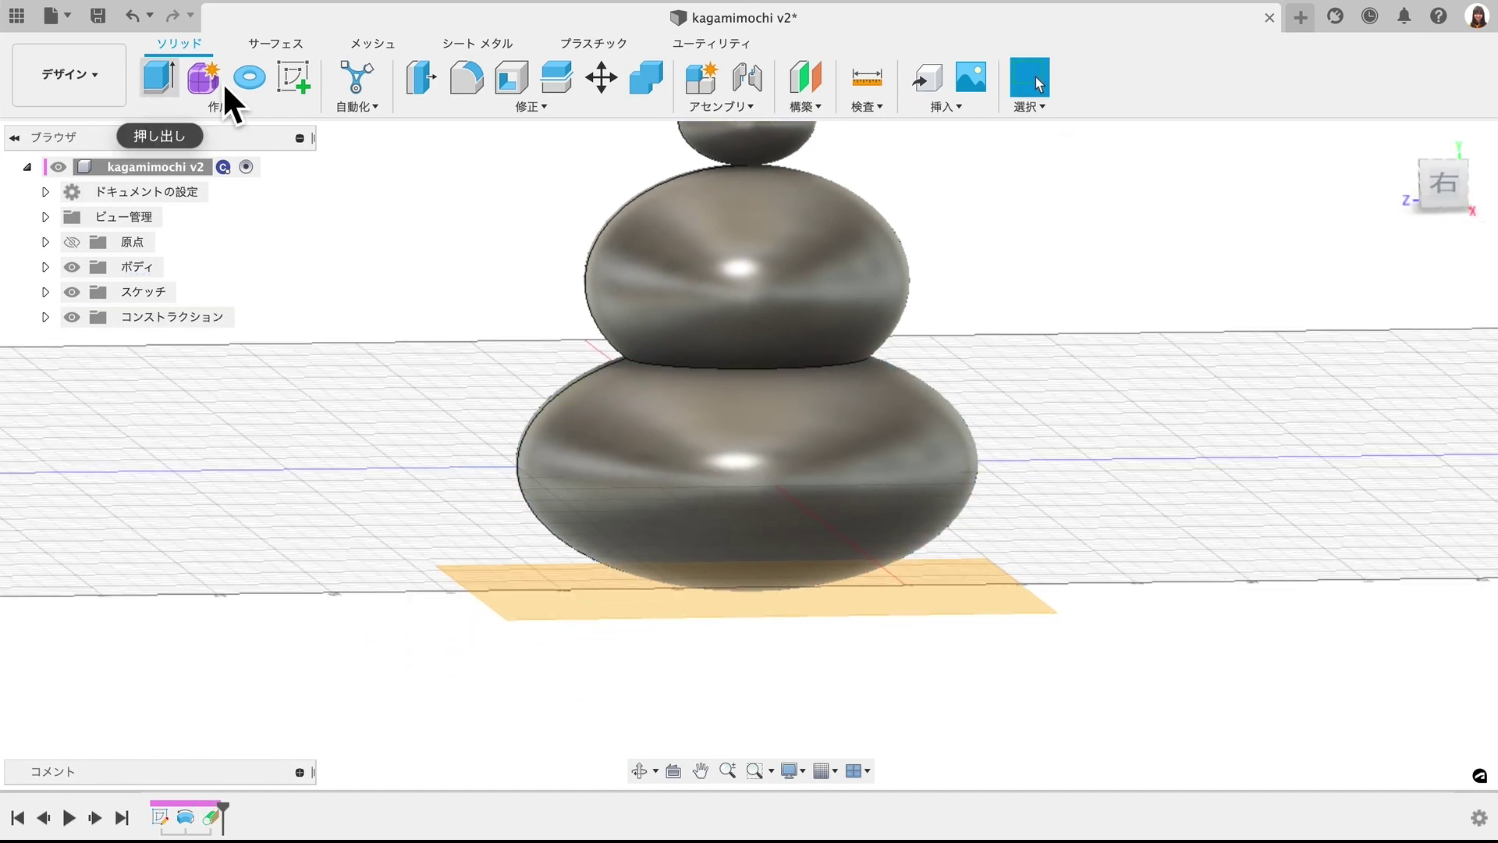
# - On the tangent plane, sketch a center rectangle at the origin around the mochi
pyautogui.click(303, 82)
pyautogui.click(546, 597)
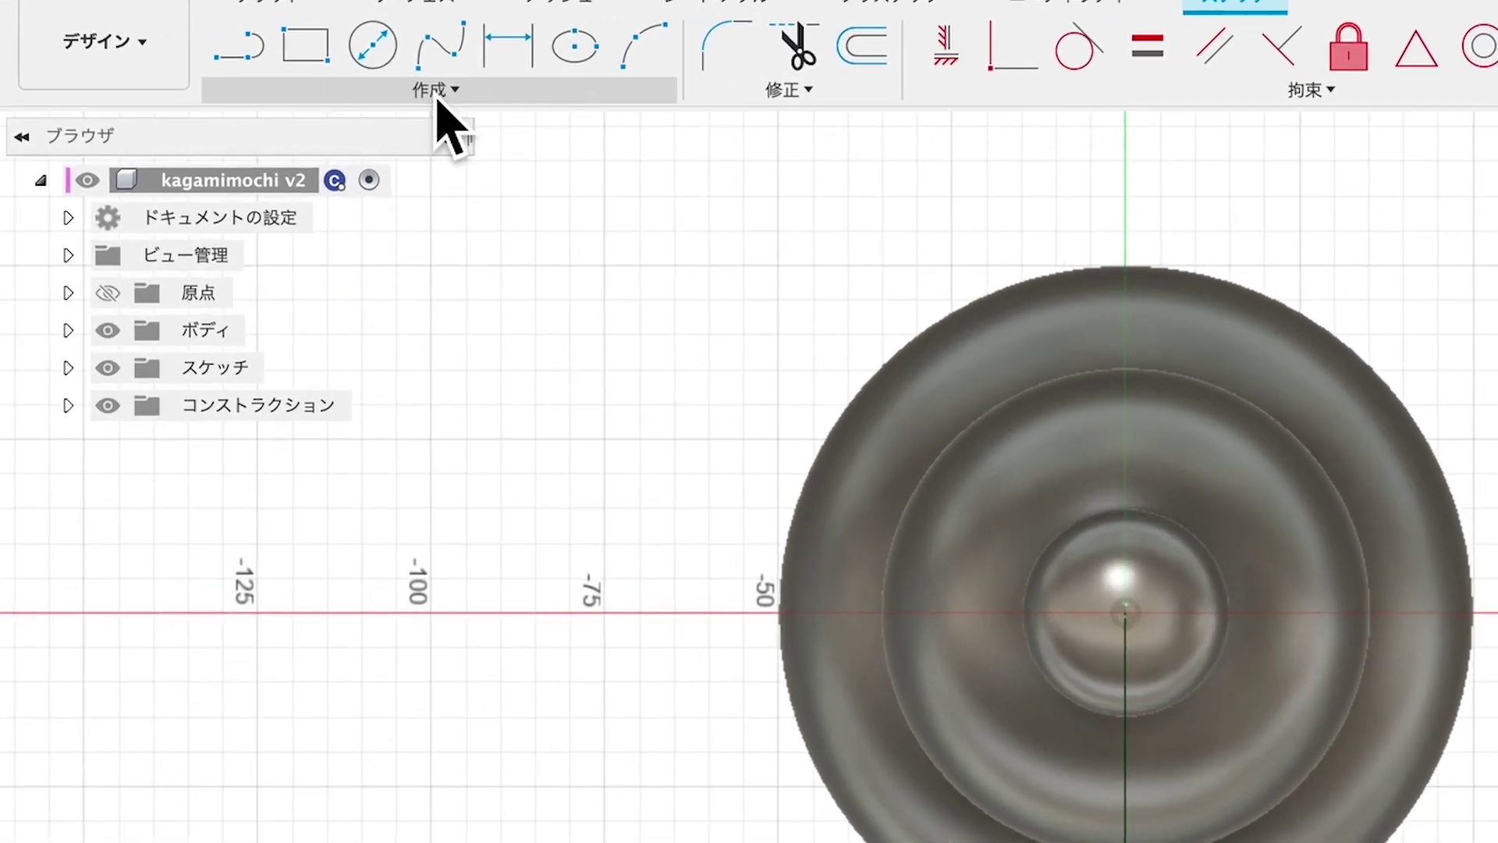
pyautogui.click(436, 98)
pyautogui.moveTo(281, 157)
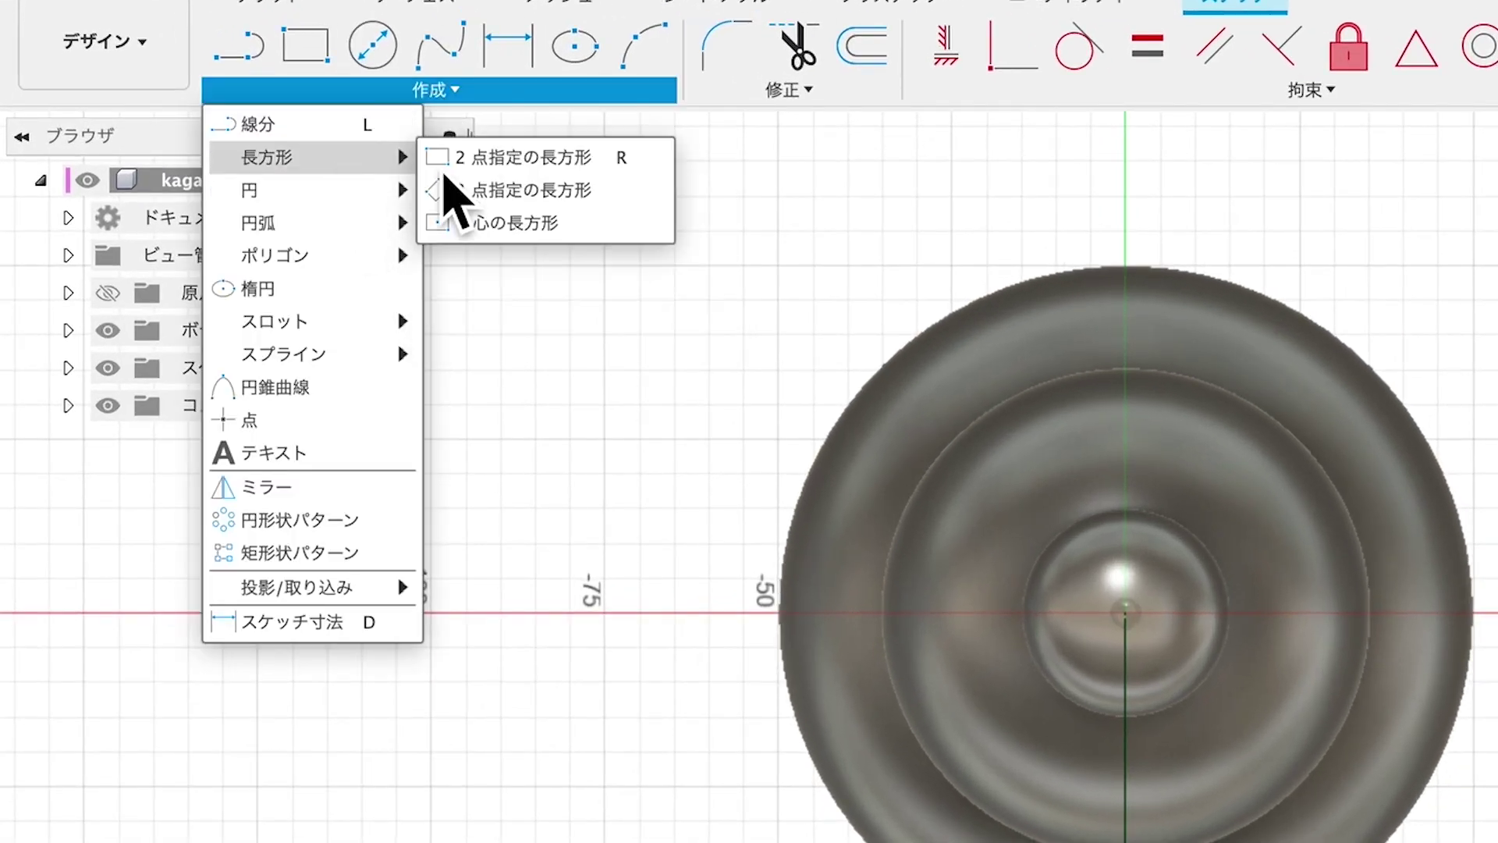
pyautogui.click(523, 226)
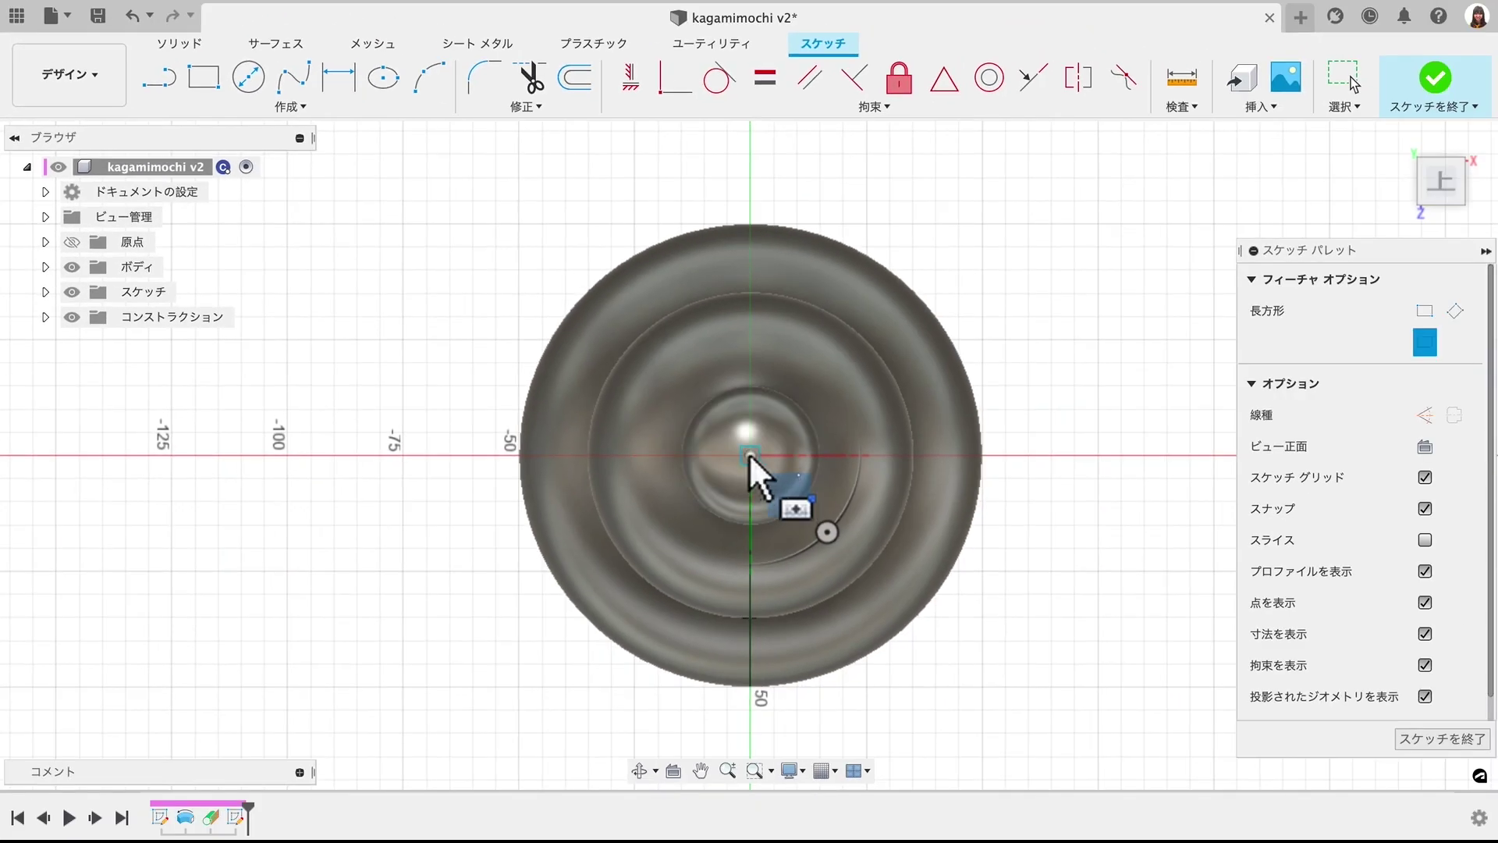
pyautogui.click(749, 454)
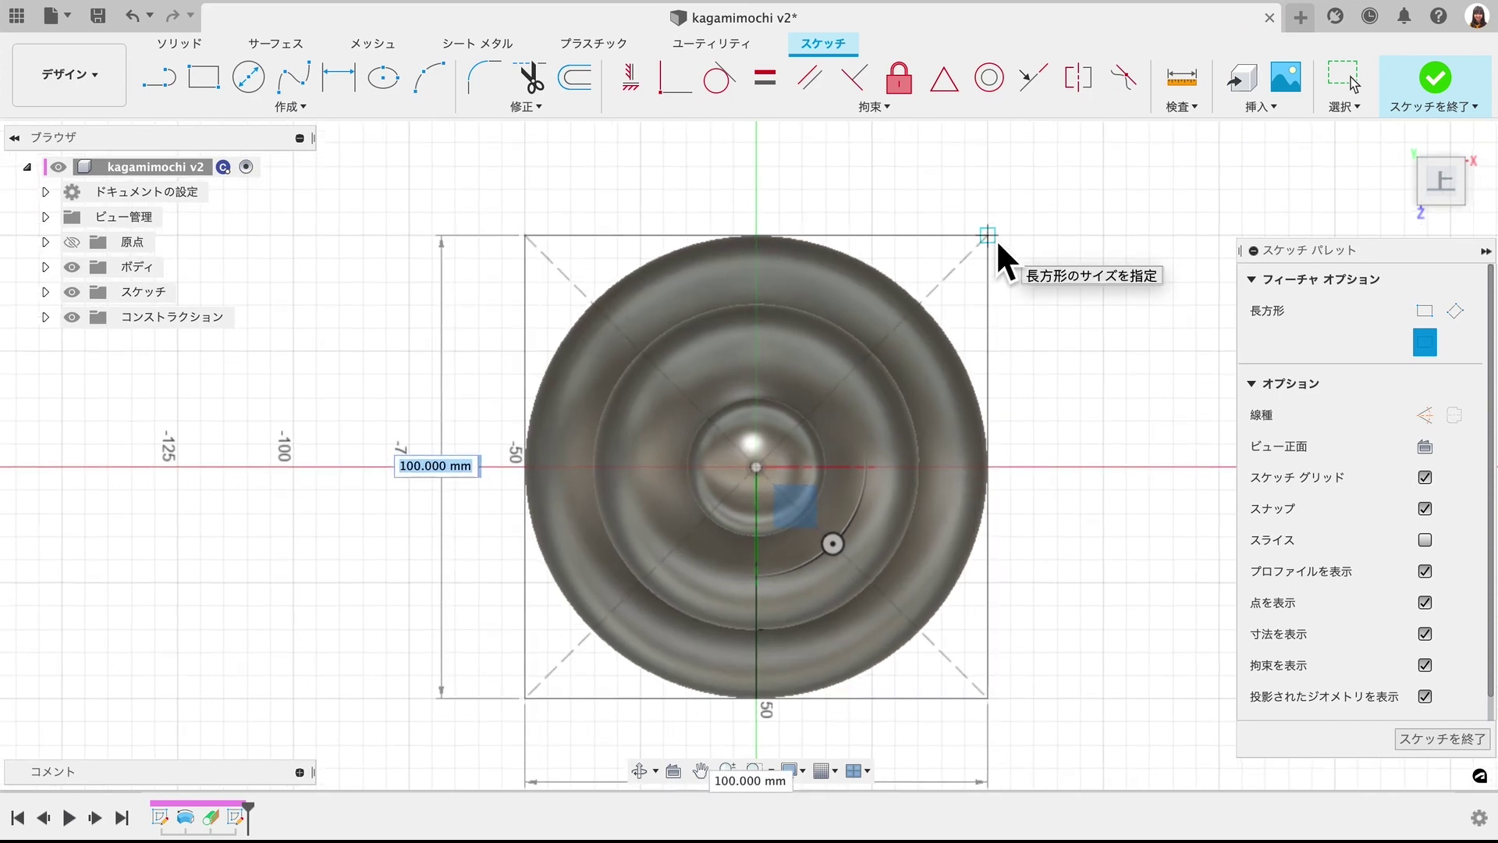
pyautogui.click(990, 232)
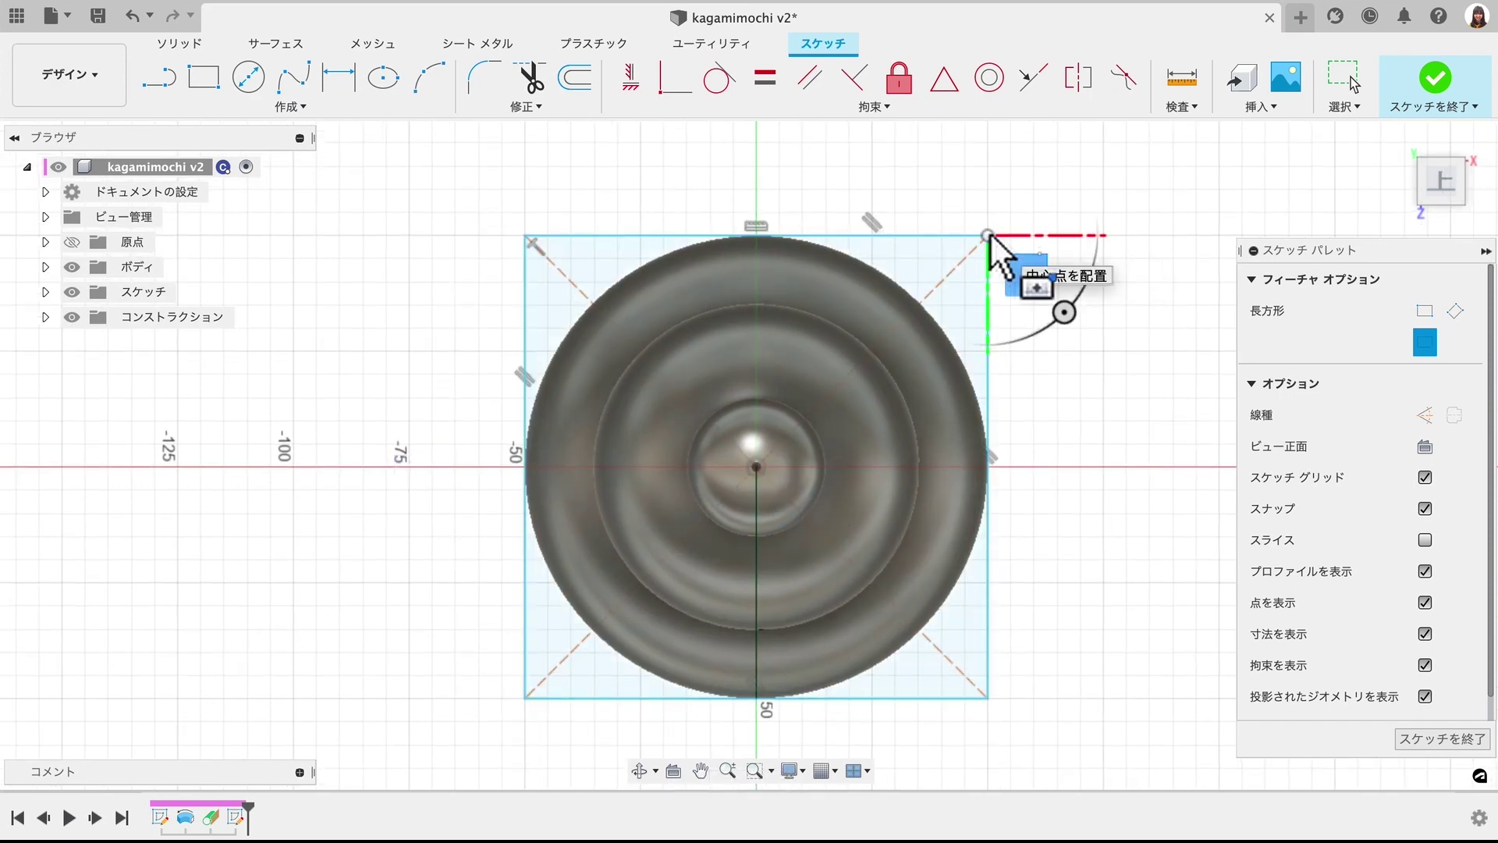
# - Widen the rectangle to about 120 mm per side and finish the sketch
pyautogui.keyDown('shift'); pyautogui.moveTo(989, 232); pyautogui.dragTo(988, 185, button='middle'); pyautogui.keyUp('shift')
pyautogui.press('a')
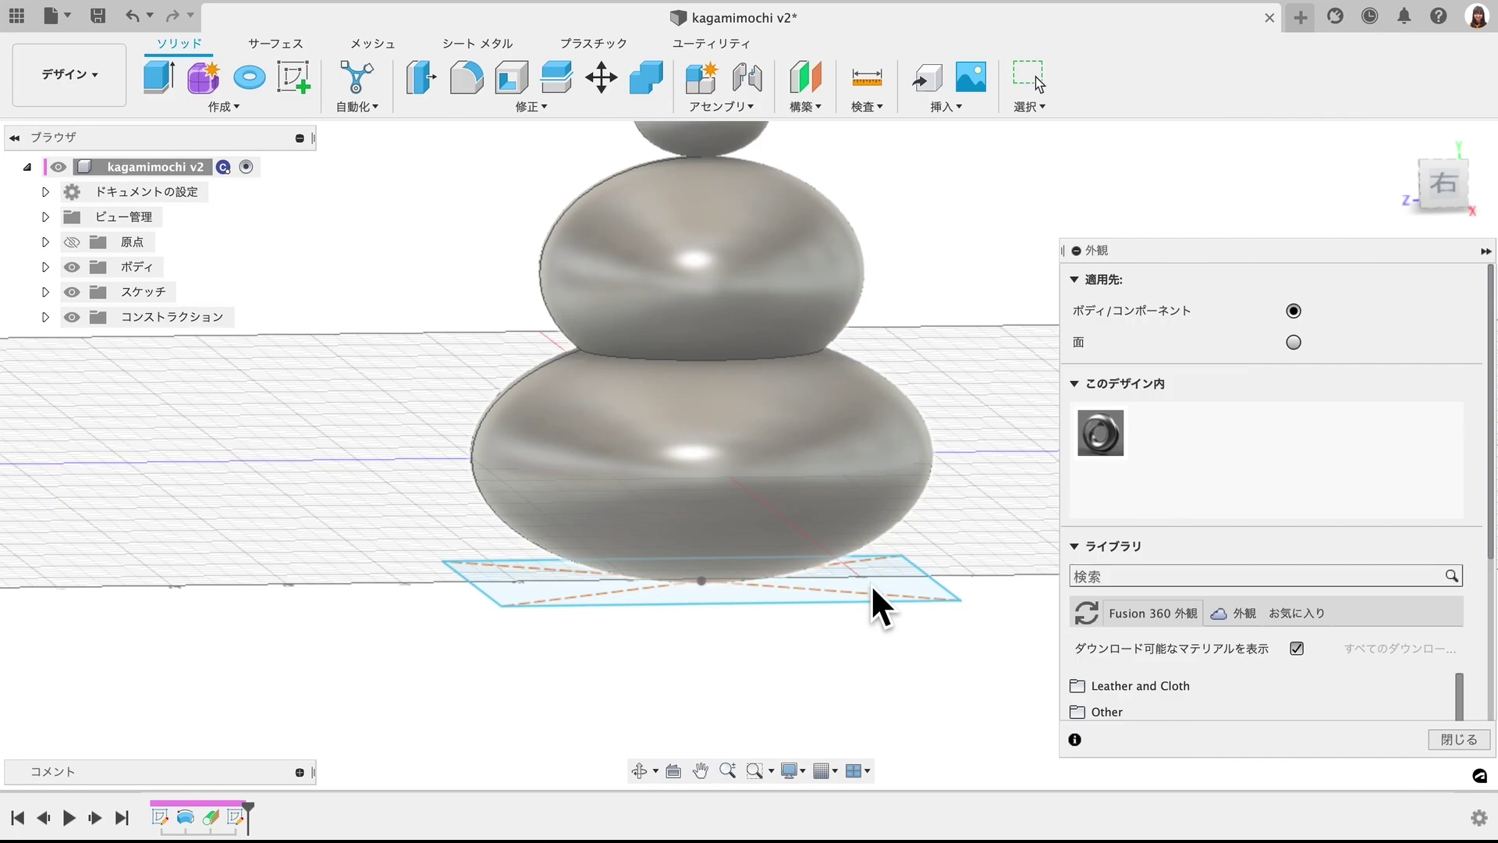
pyautogui.click(1402, 140)
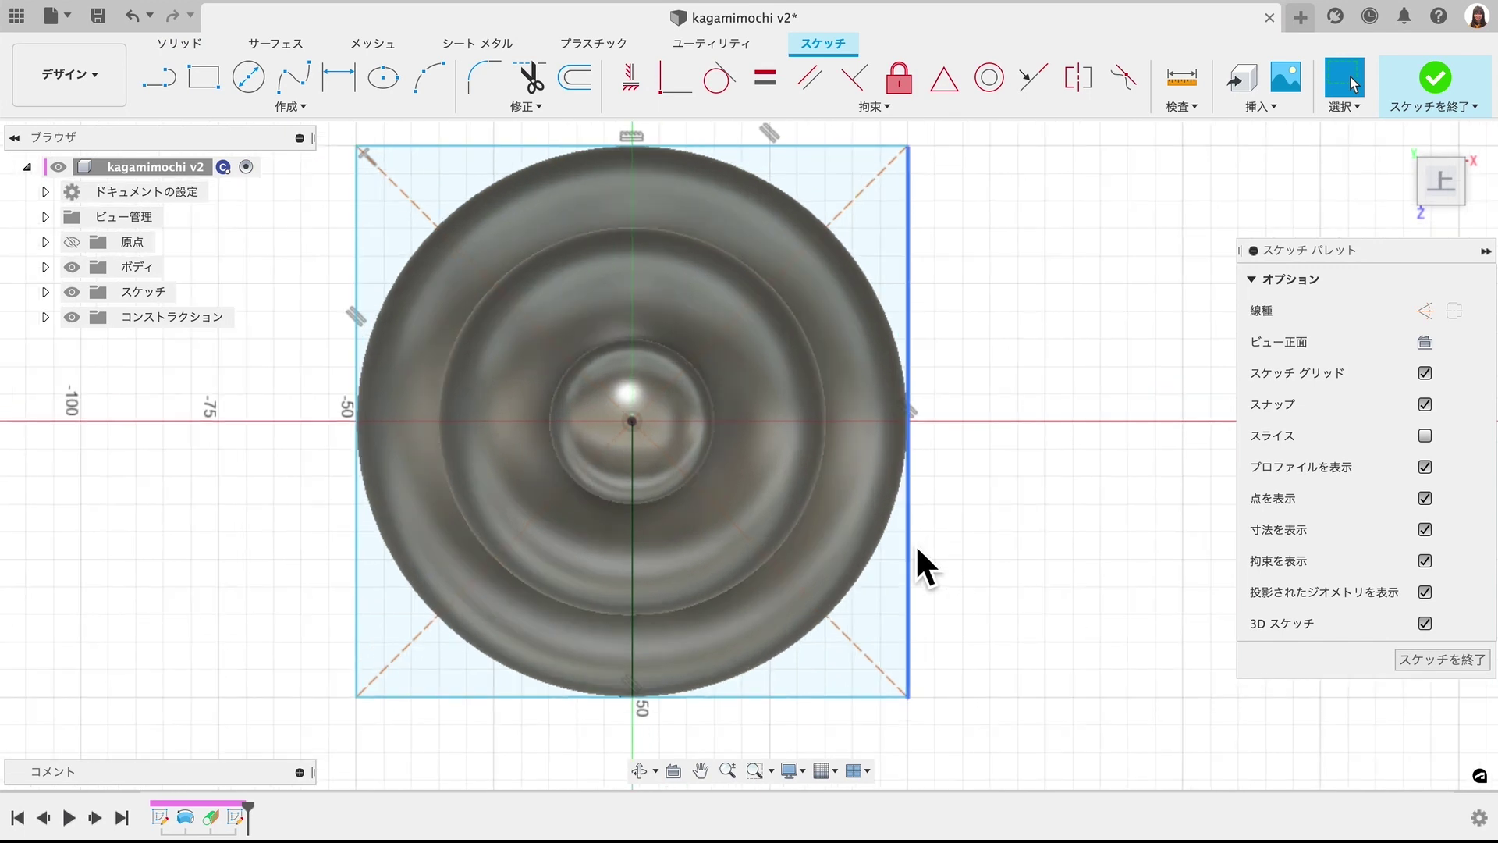
pyautogui.moveTo(915, 543); pyautogui.dragTo(973, 546)
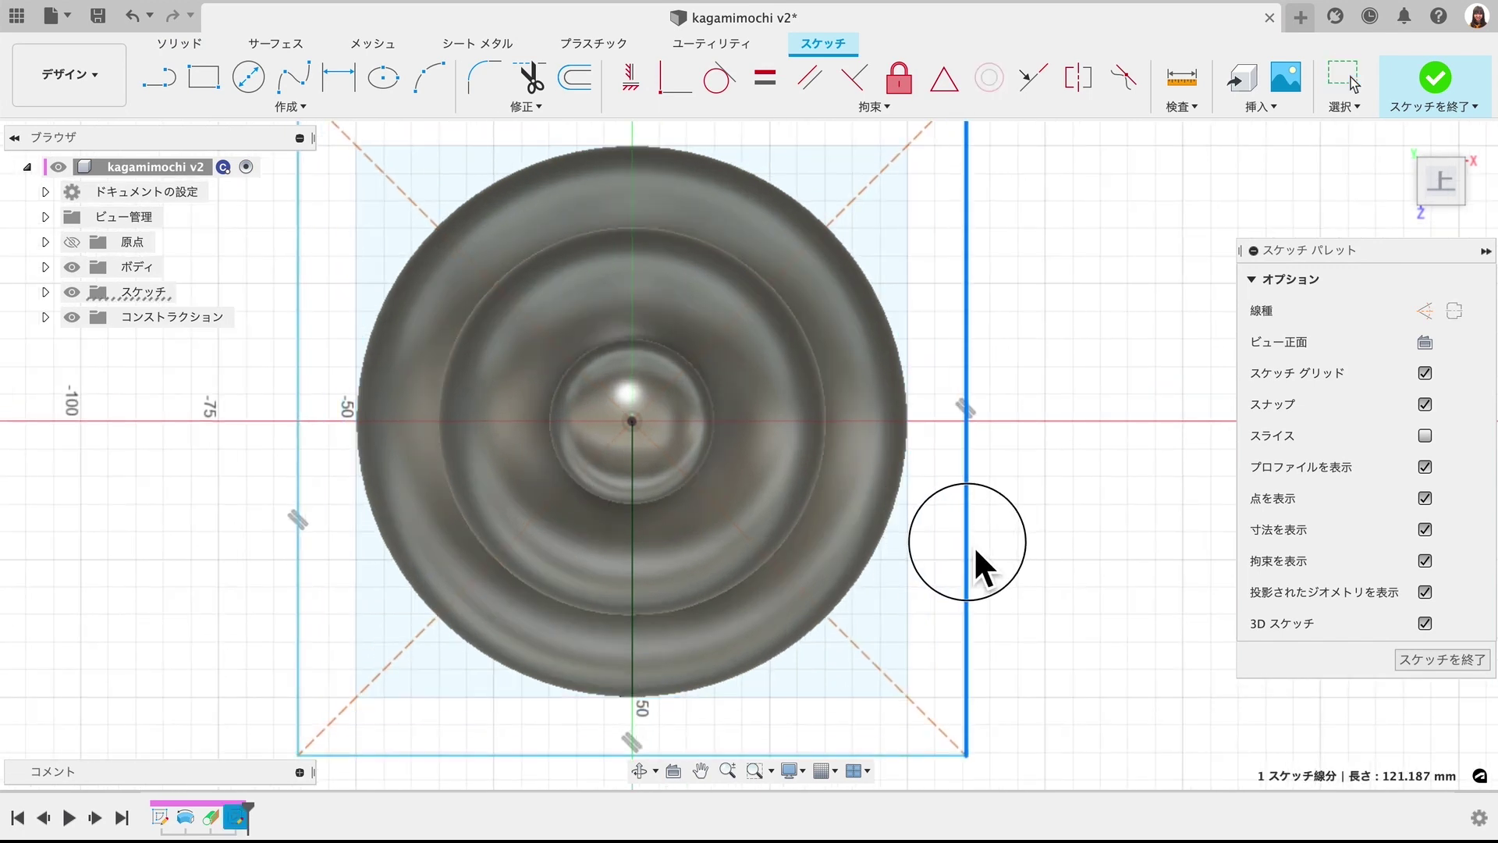
pyautogui.click(1431, 82)
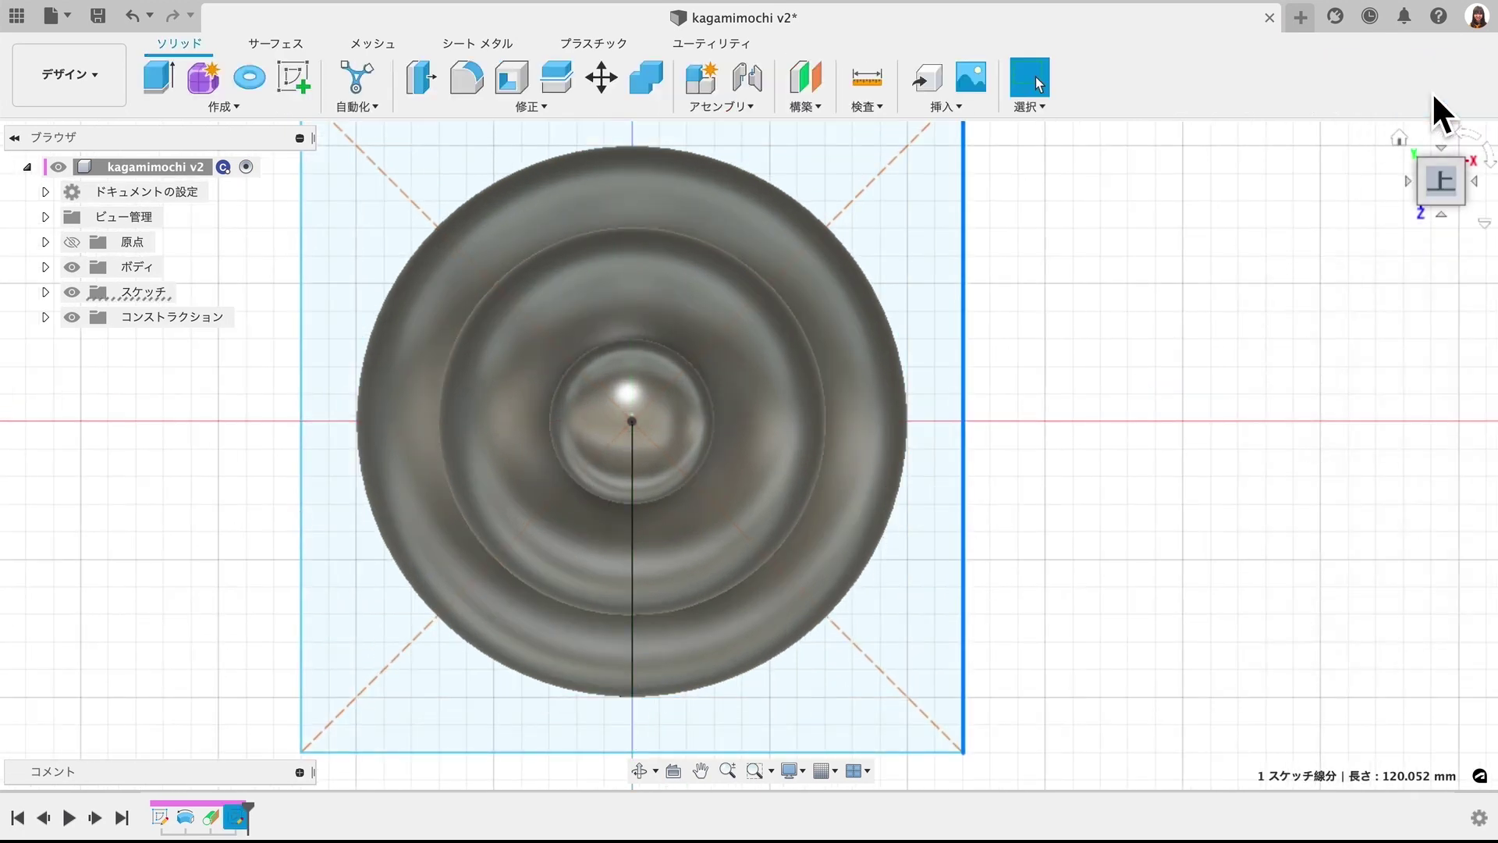
# - Extrude the square profile 10 mm into a thin base plate beneath the mochi
pyautogui.click(1215, 278)
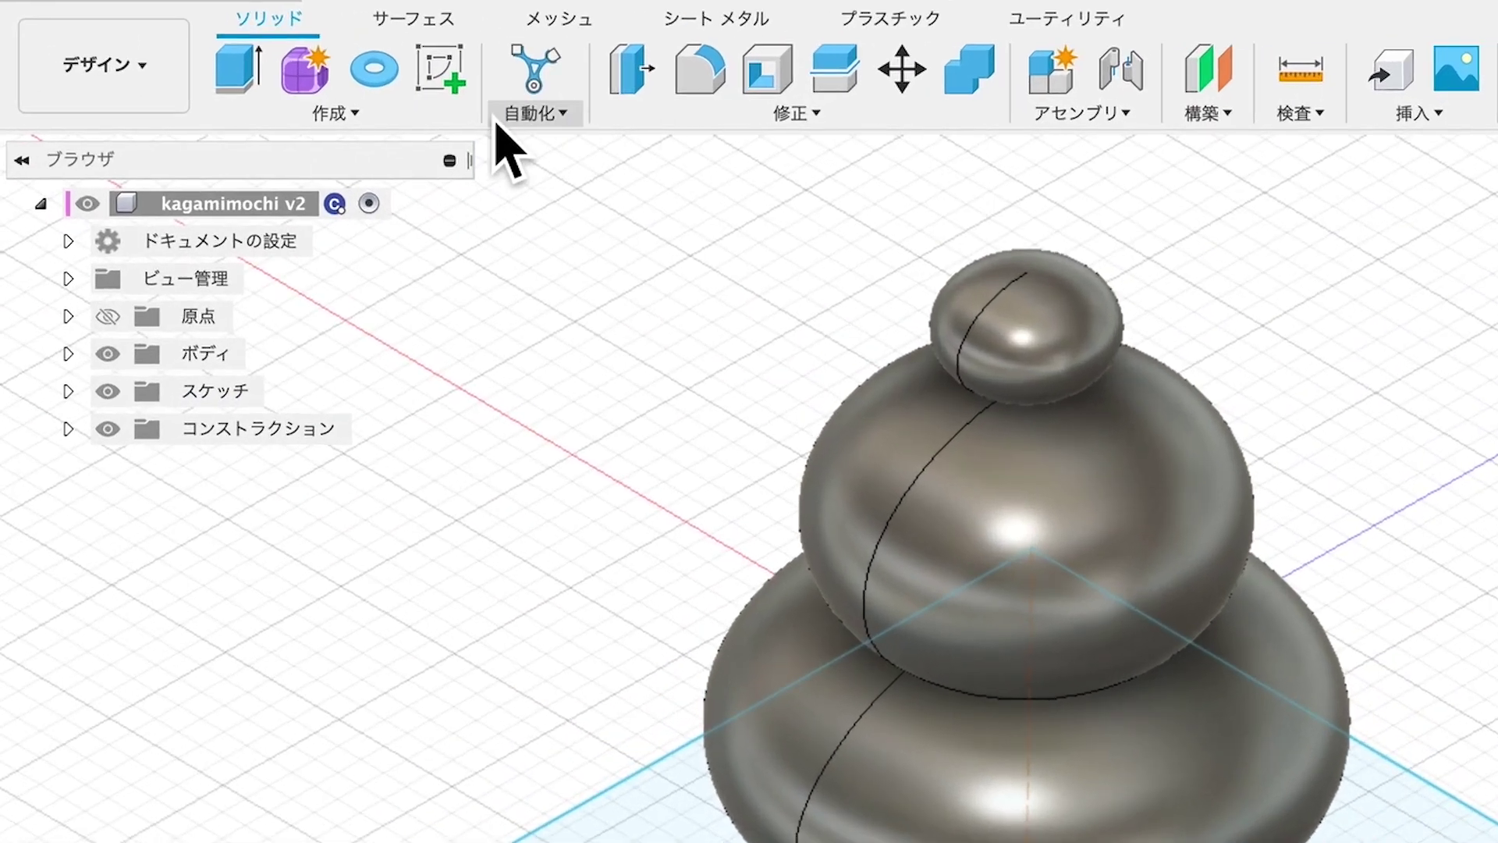
pyautogui.click(335, 113)
pyautogui.click(319, 282)
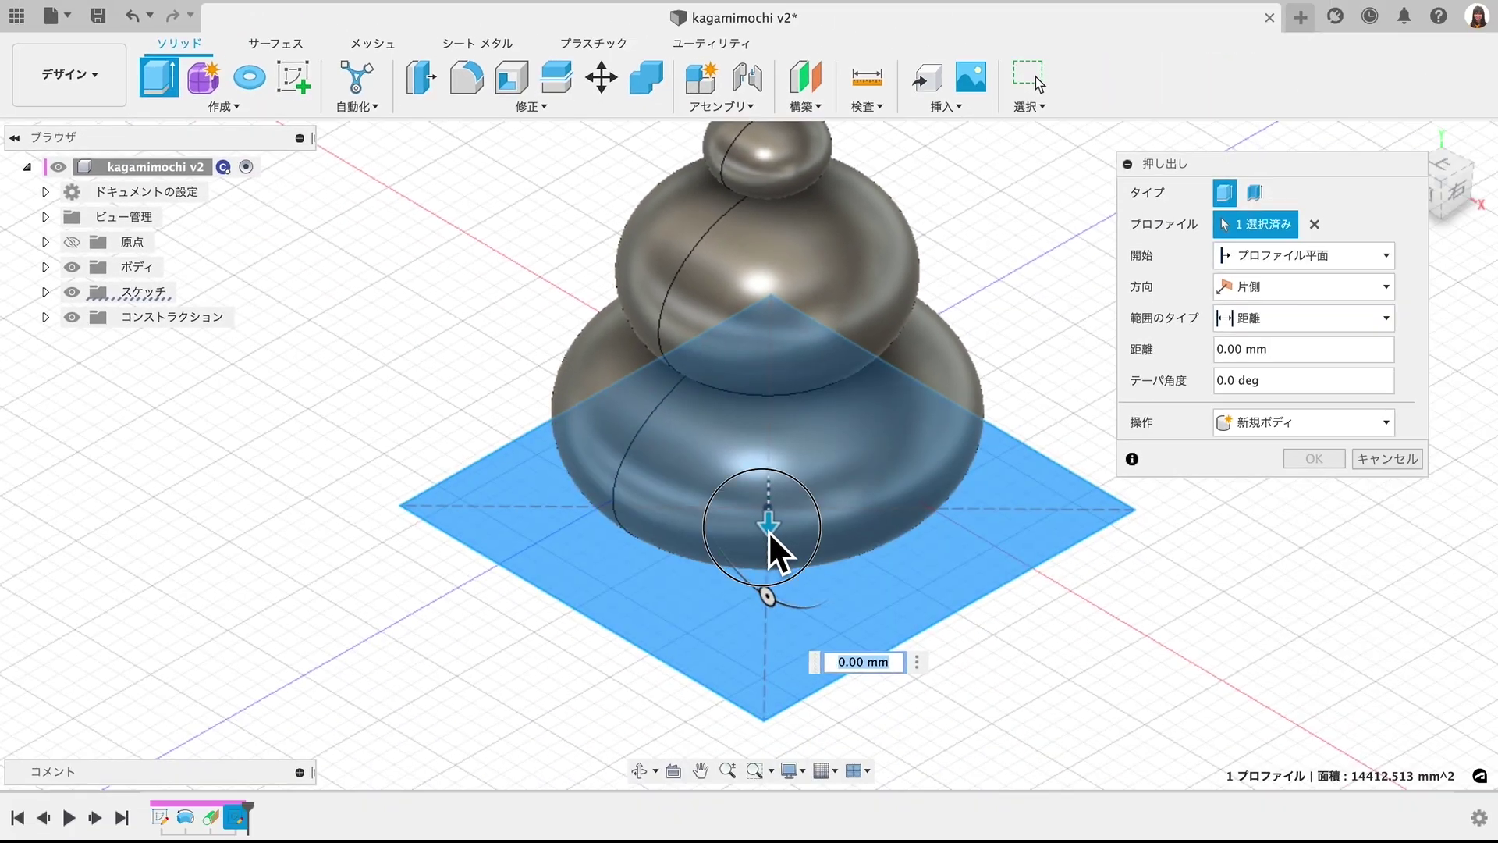
pyautogui.moveTo(769, 535); pyautogui.dragTo(763, 550)
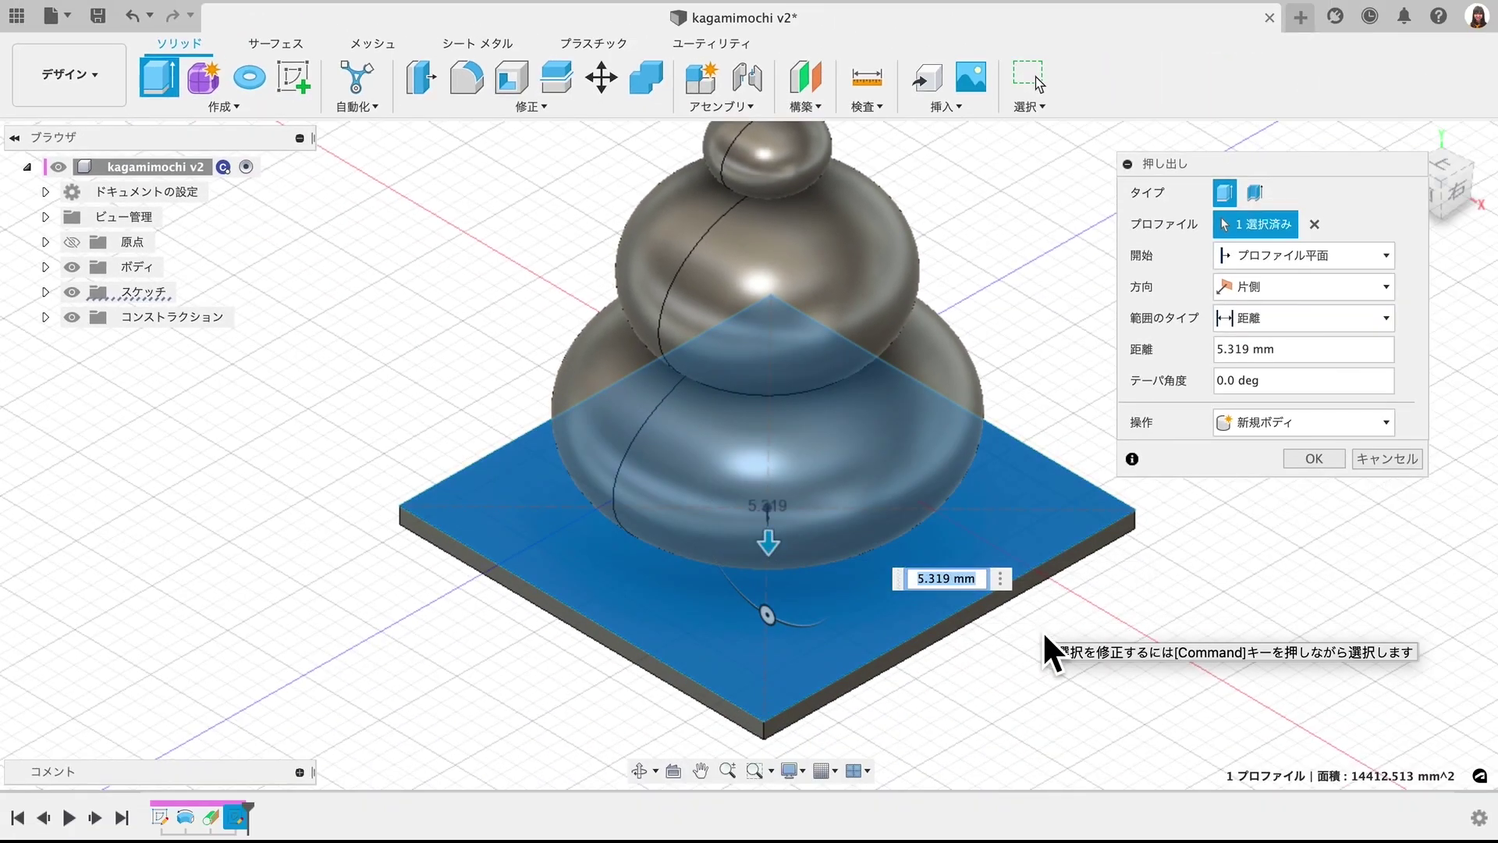
pyautogui.write('10')
pyautogui.press('Return')
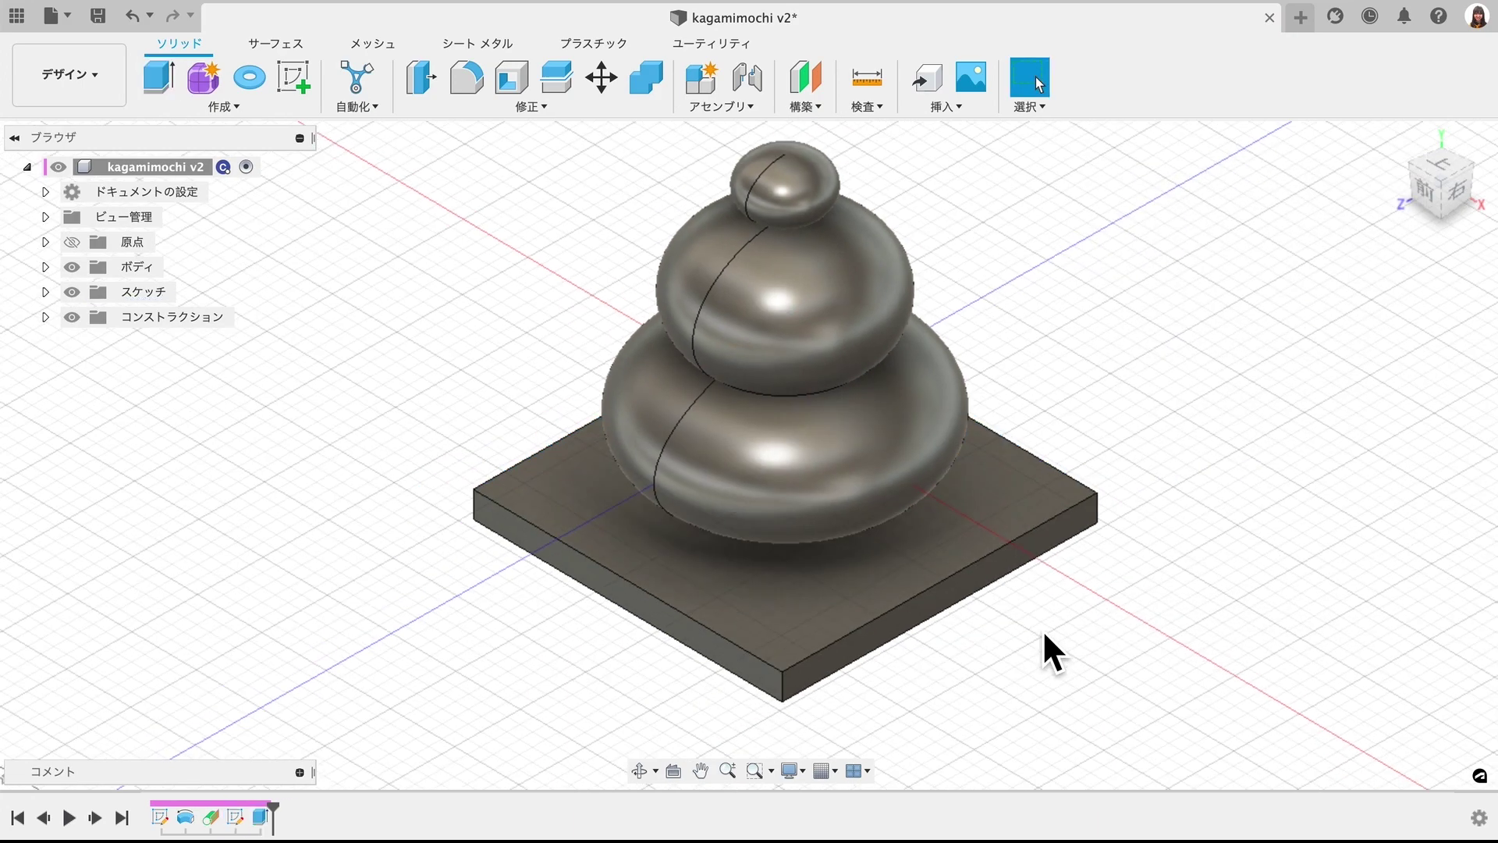
pyautogui.keyDown('shift'); pyautogui.moveTo(1042, 624); pyautogui.dragTo(1036, 618, button='middle'); pyautogui.keyUp('shift')
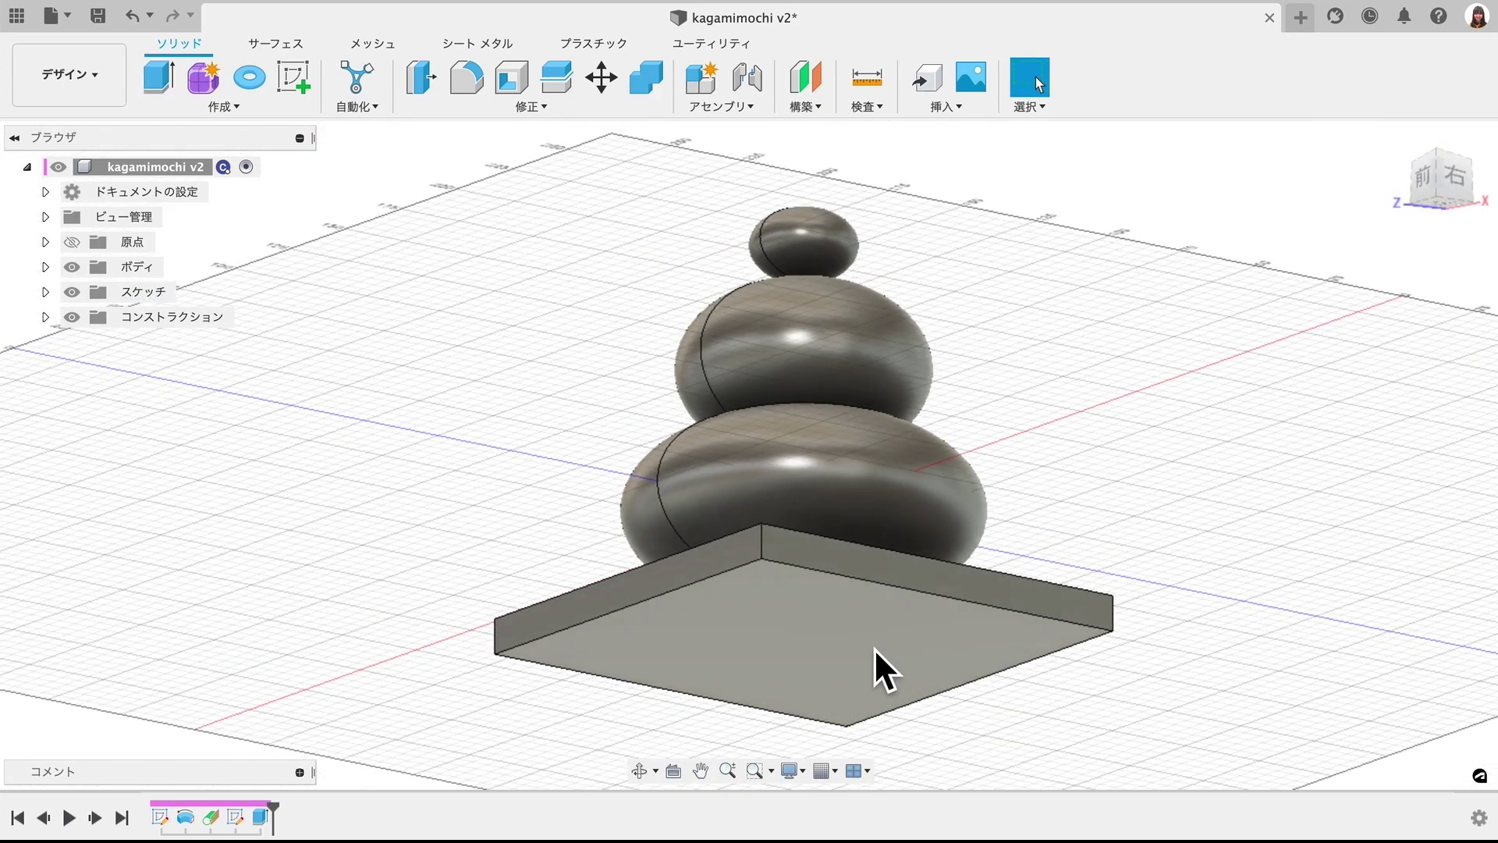
# - Start a Box on the base plate, then abandon it
pyautogui.click(279, 110)
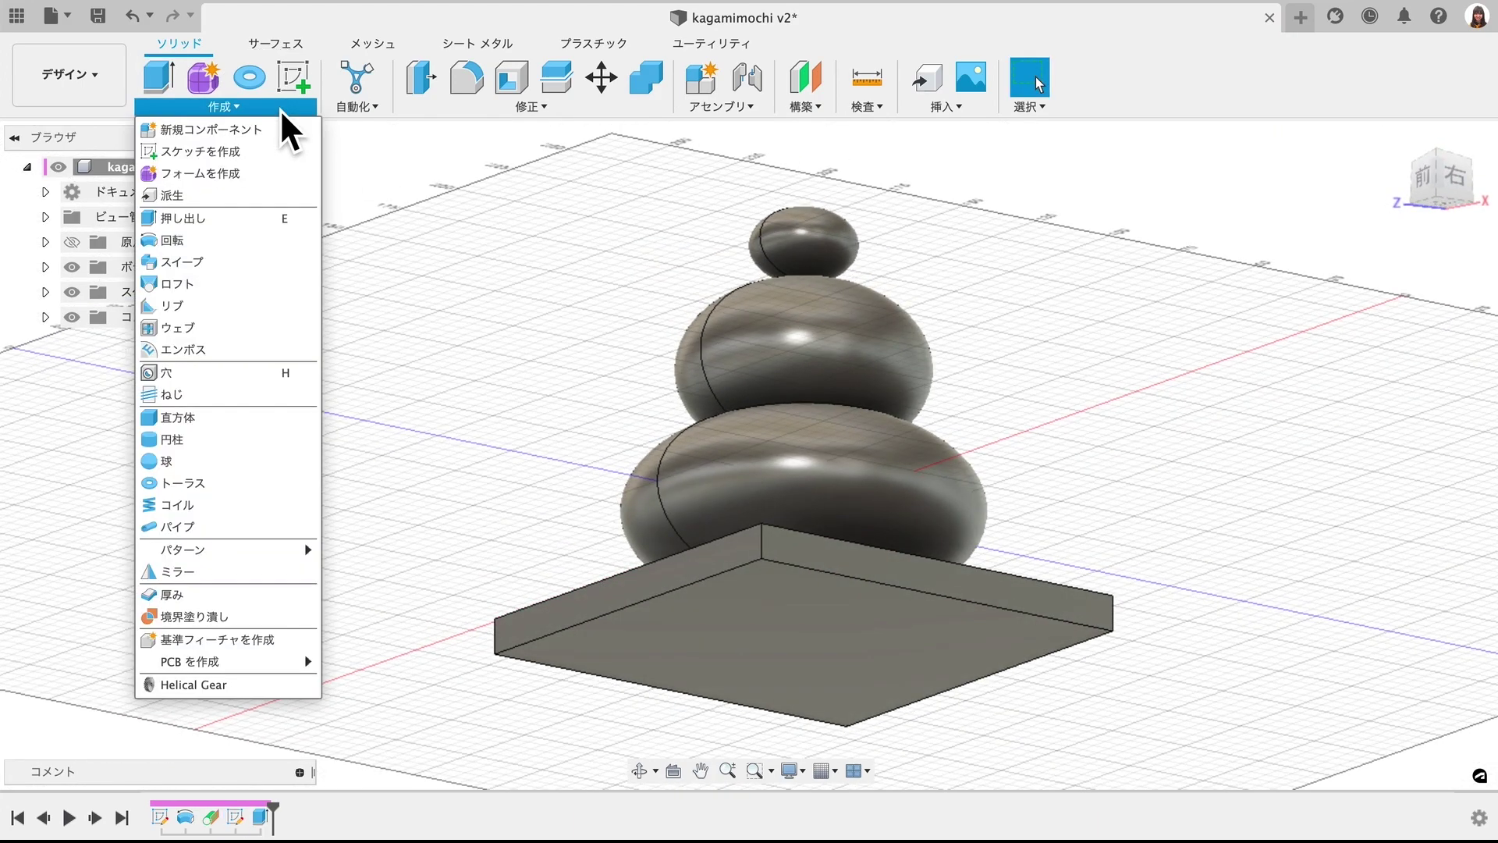
pyautogui.click(207, 424)
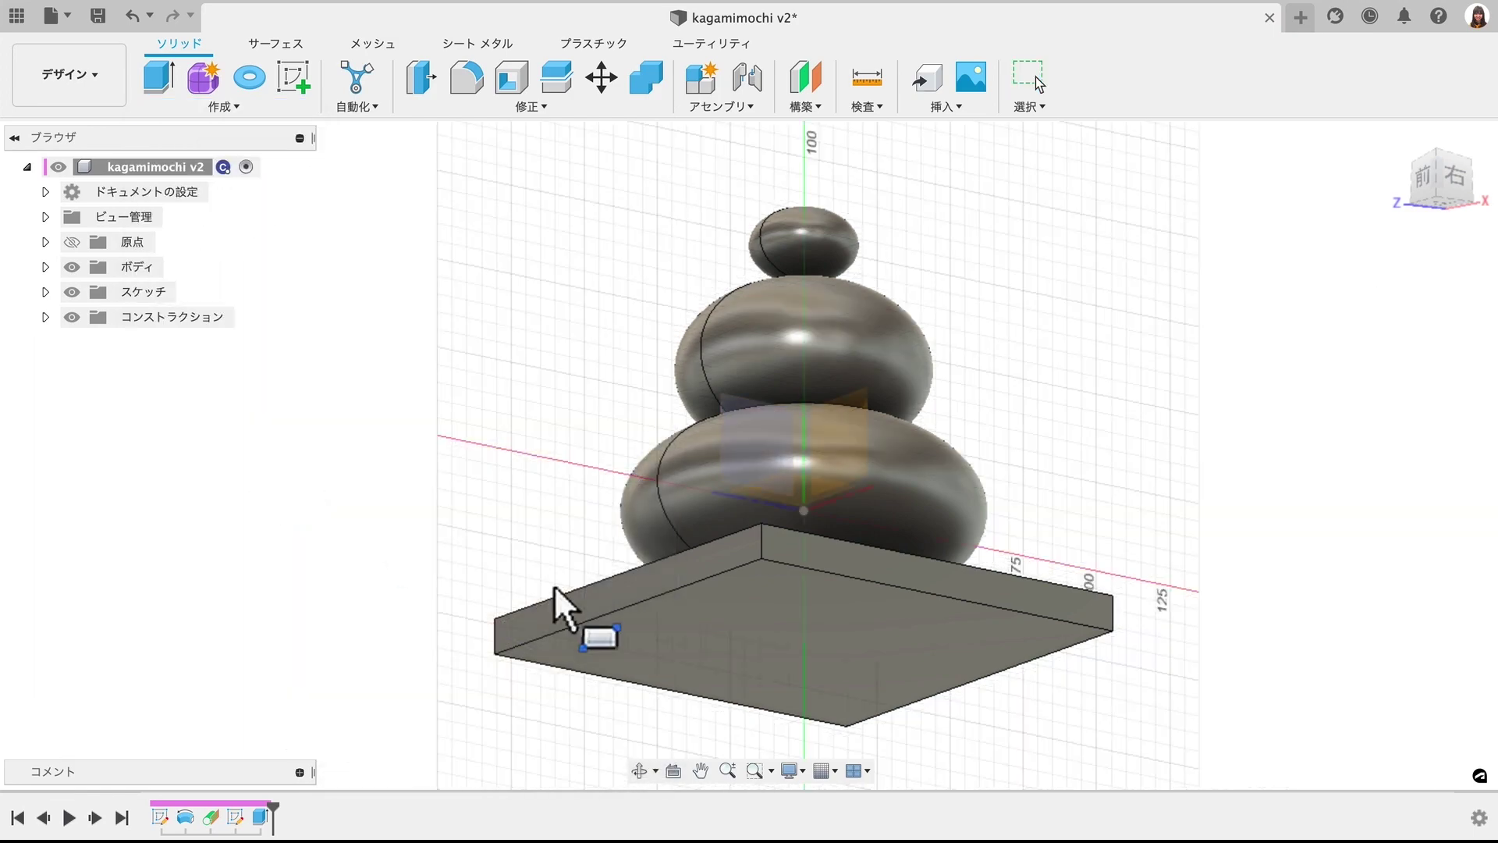
pyautogui.click(822, 667)
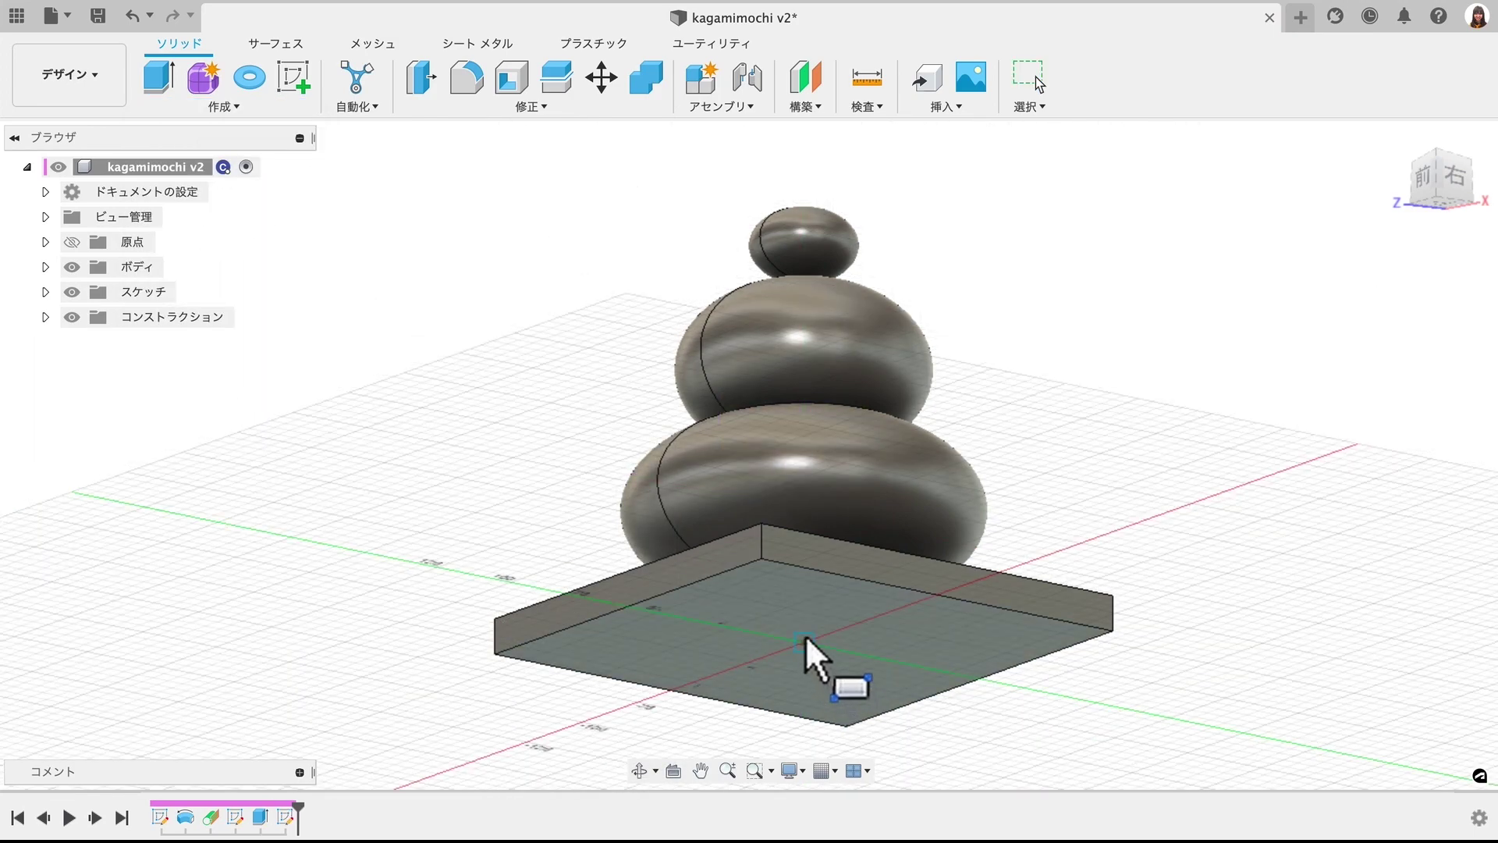
pyautogui.click(805, 642)
pyautogui.click(1443, 208)
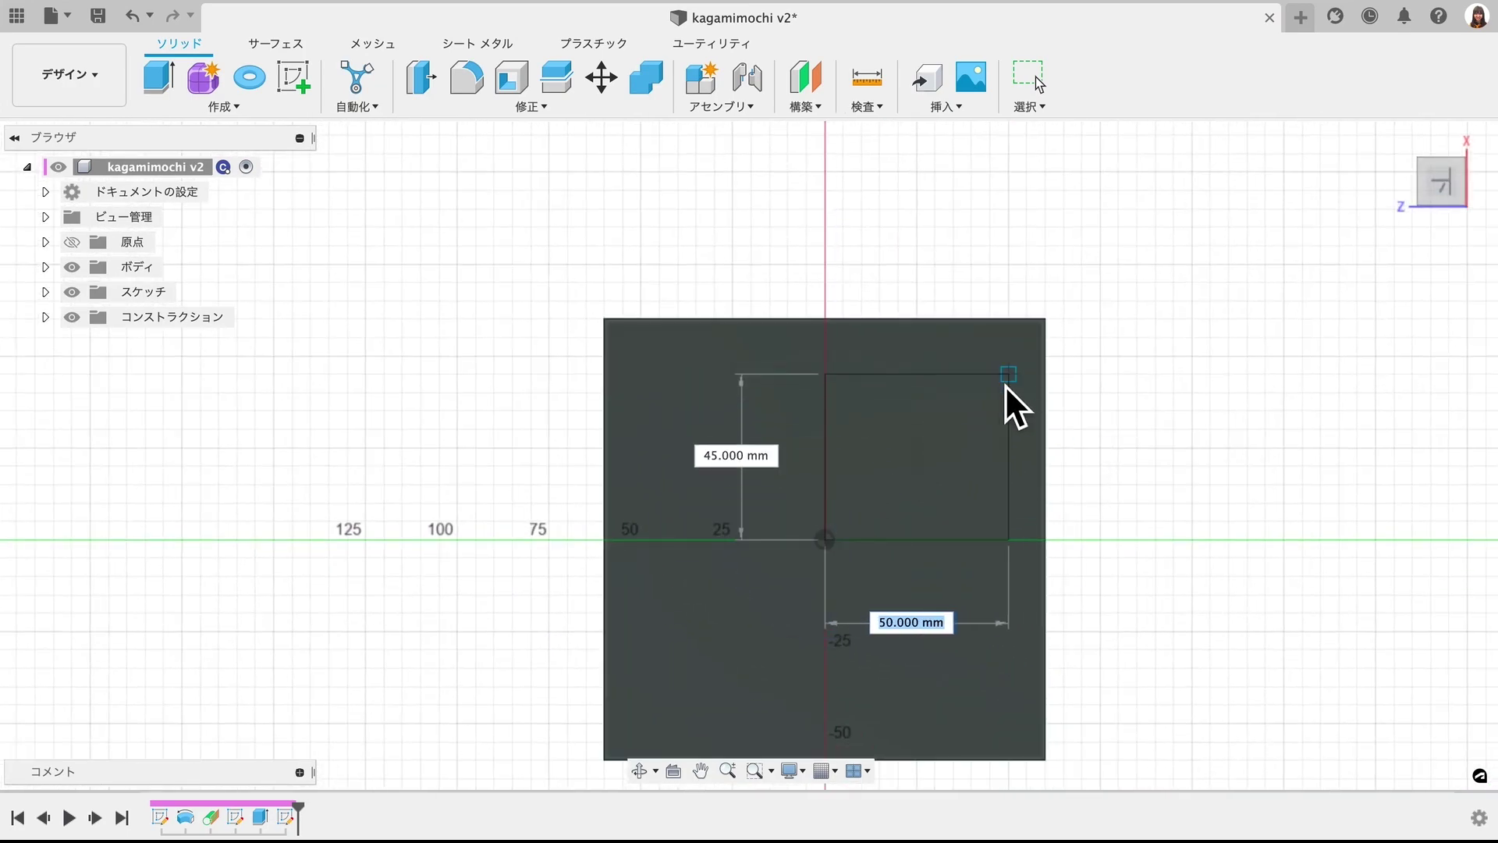
pyautogui.press('Escape')
# - Sketch a 70 × 70 mm center rectangle at the origin on the plate's bottom face
pyautogui.click(278, 113)
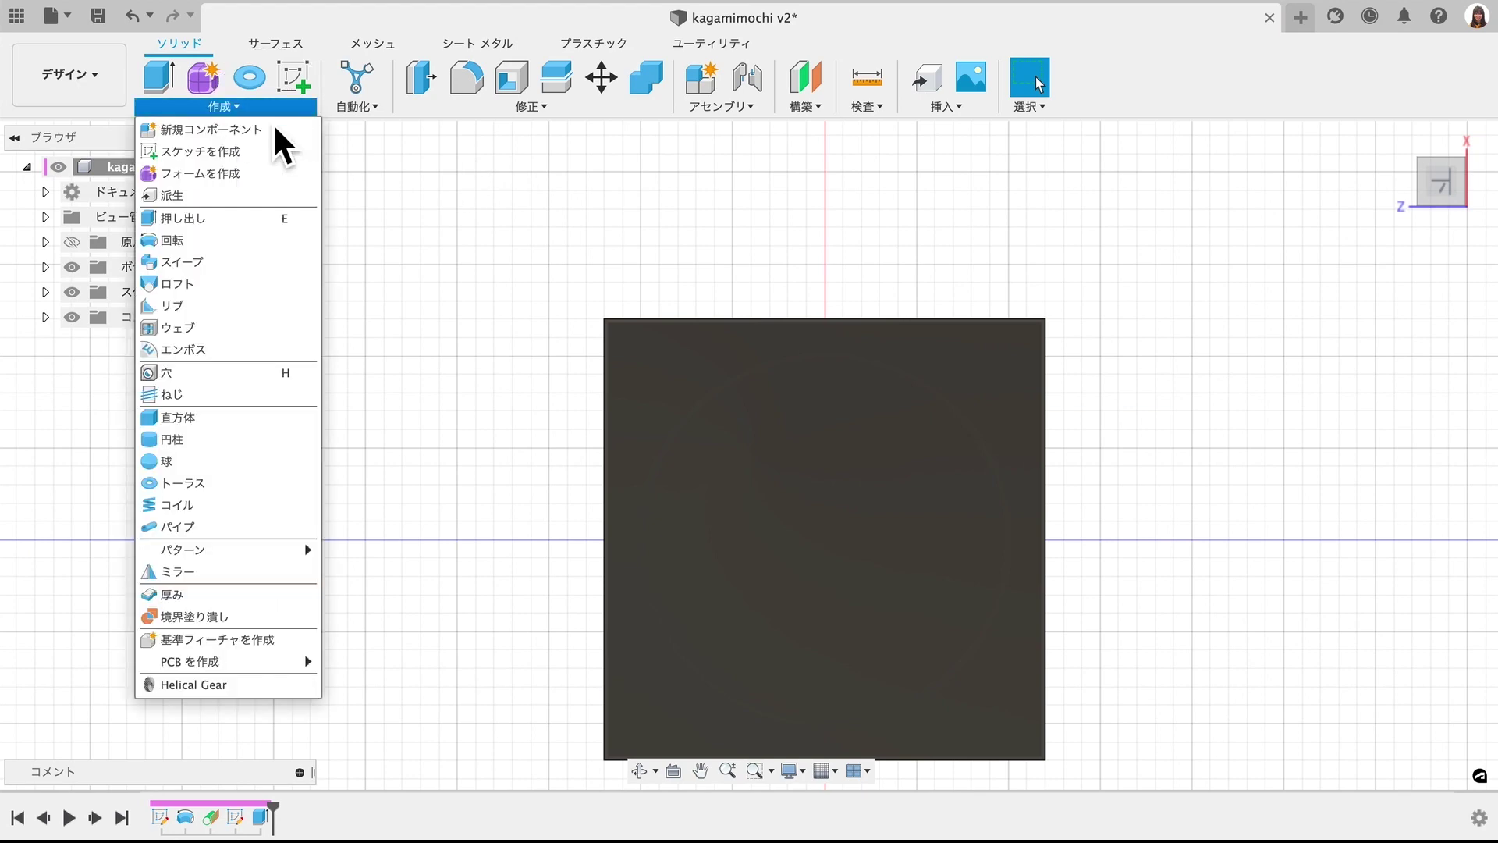
pyautogui.click(303, 75)
pyautogui.click(999, 698)
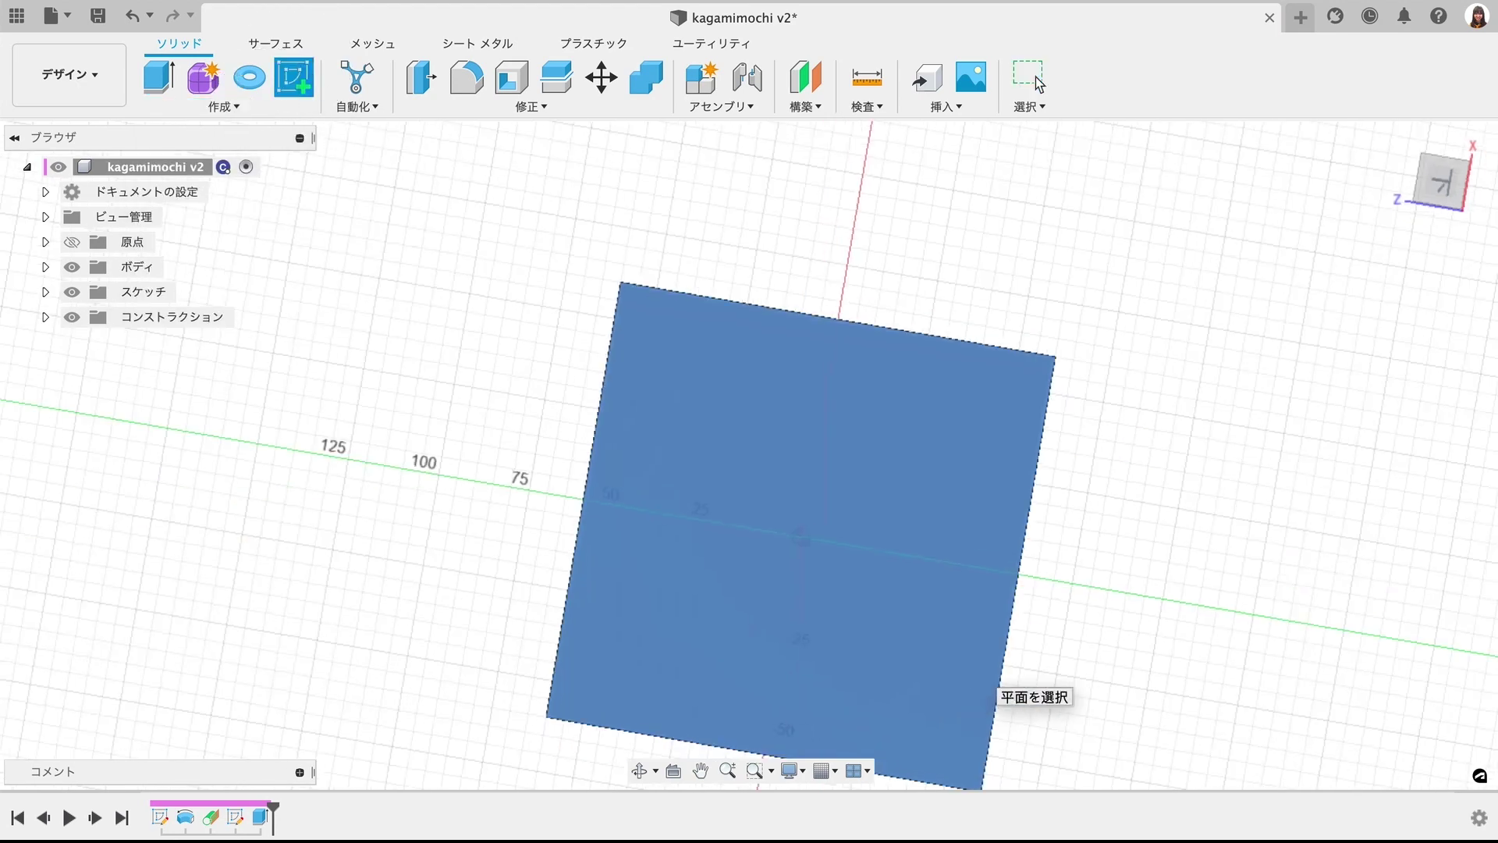
pyautogui.click(302, 110)
pyautogui.moveTo(206, 151)
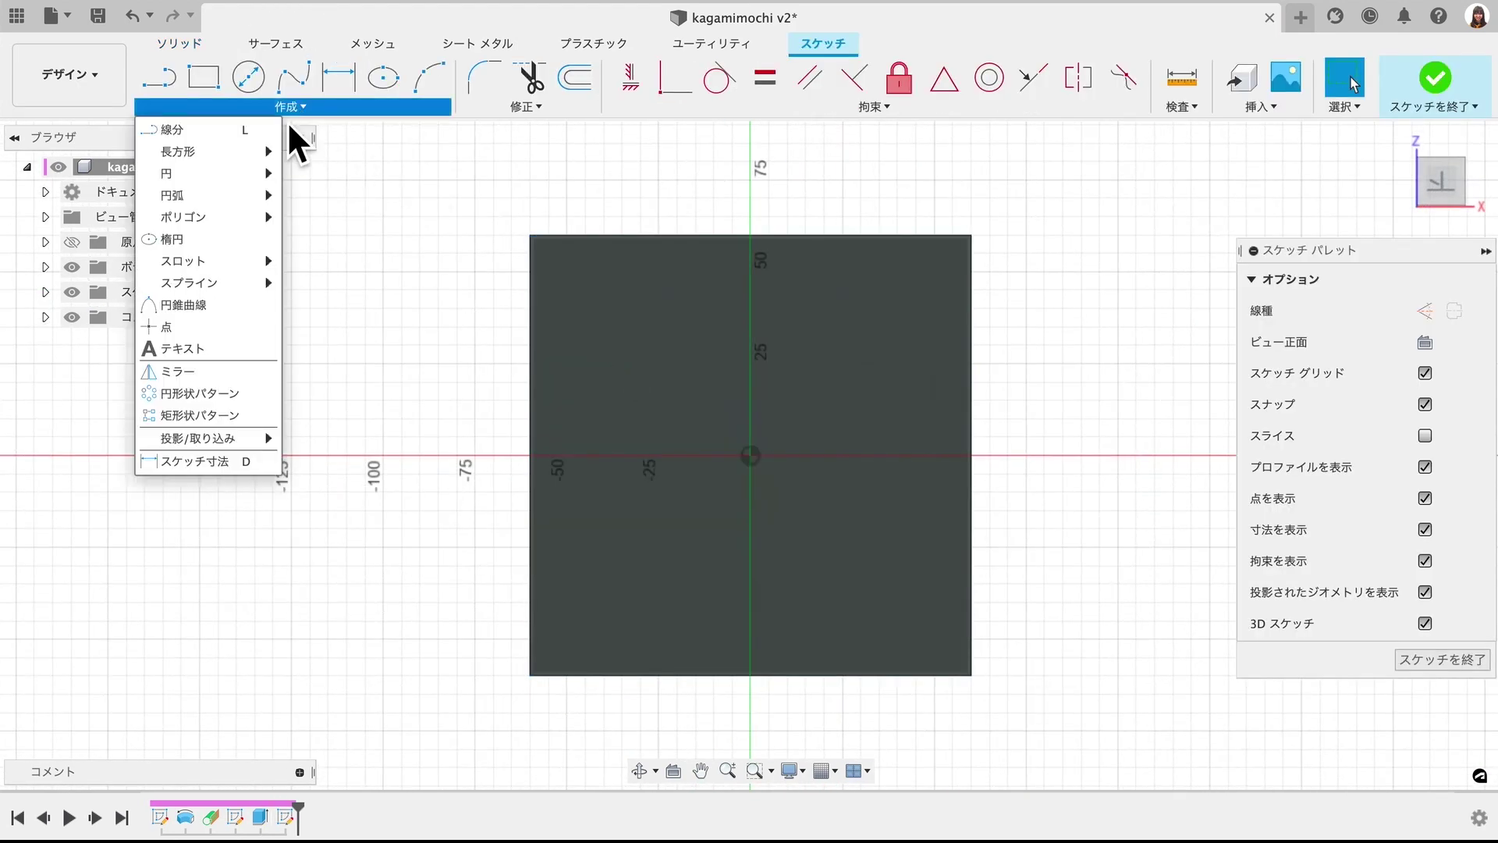
pyautogui.click(370, 197)
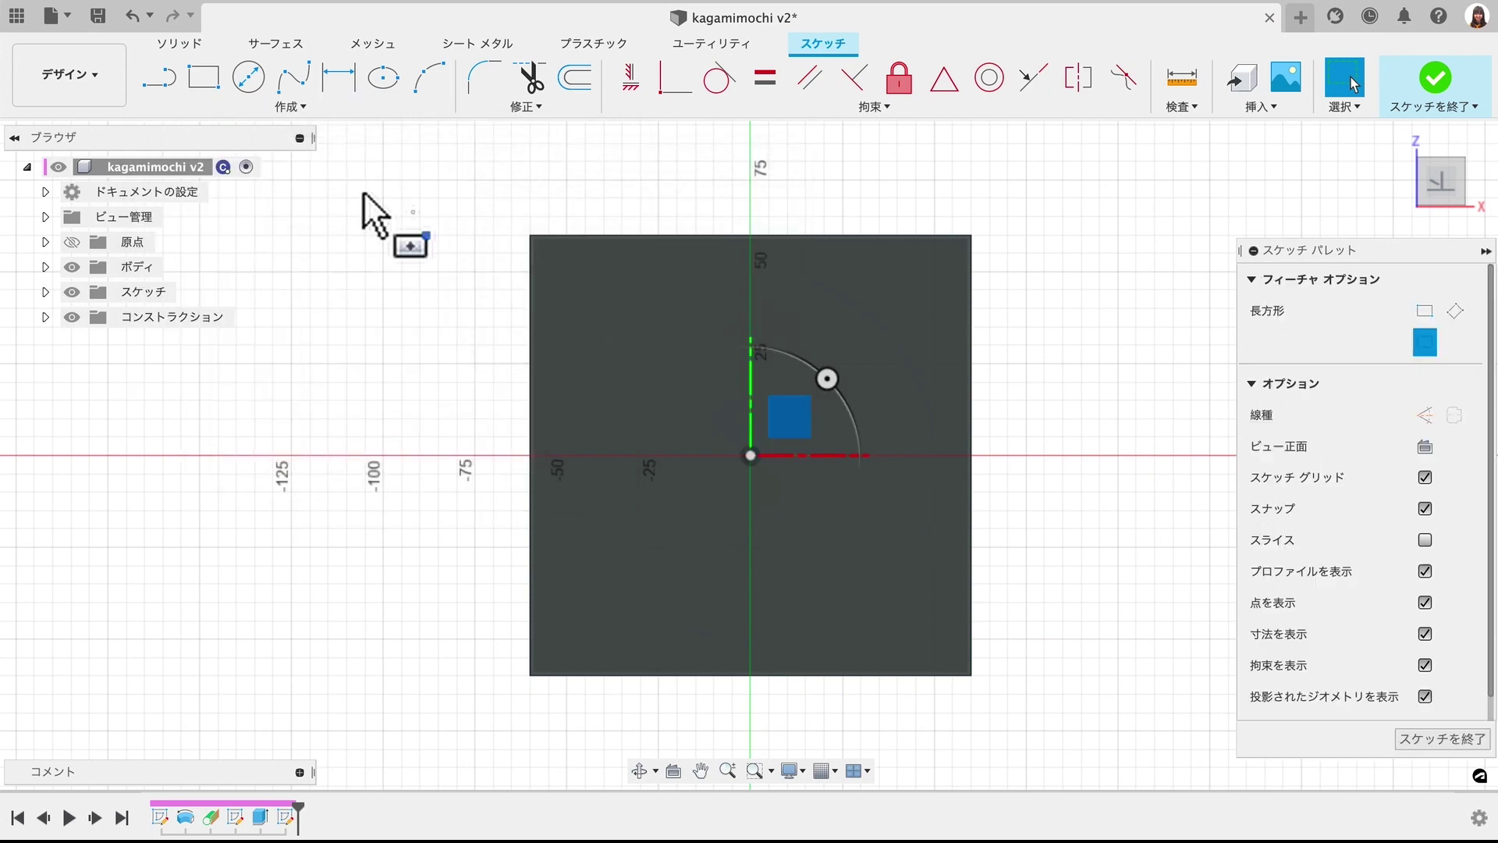
pyautogui.click(749, 454)
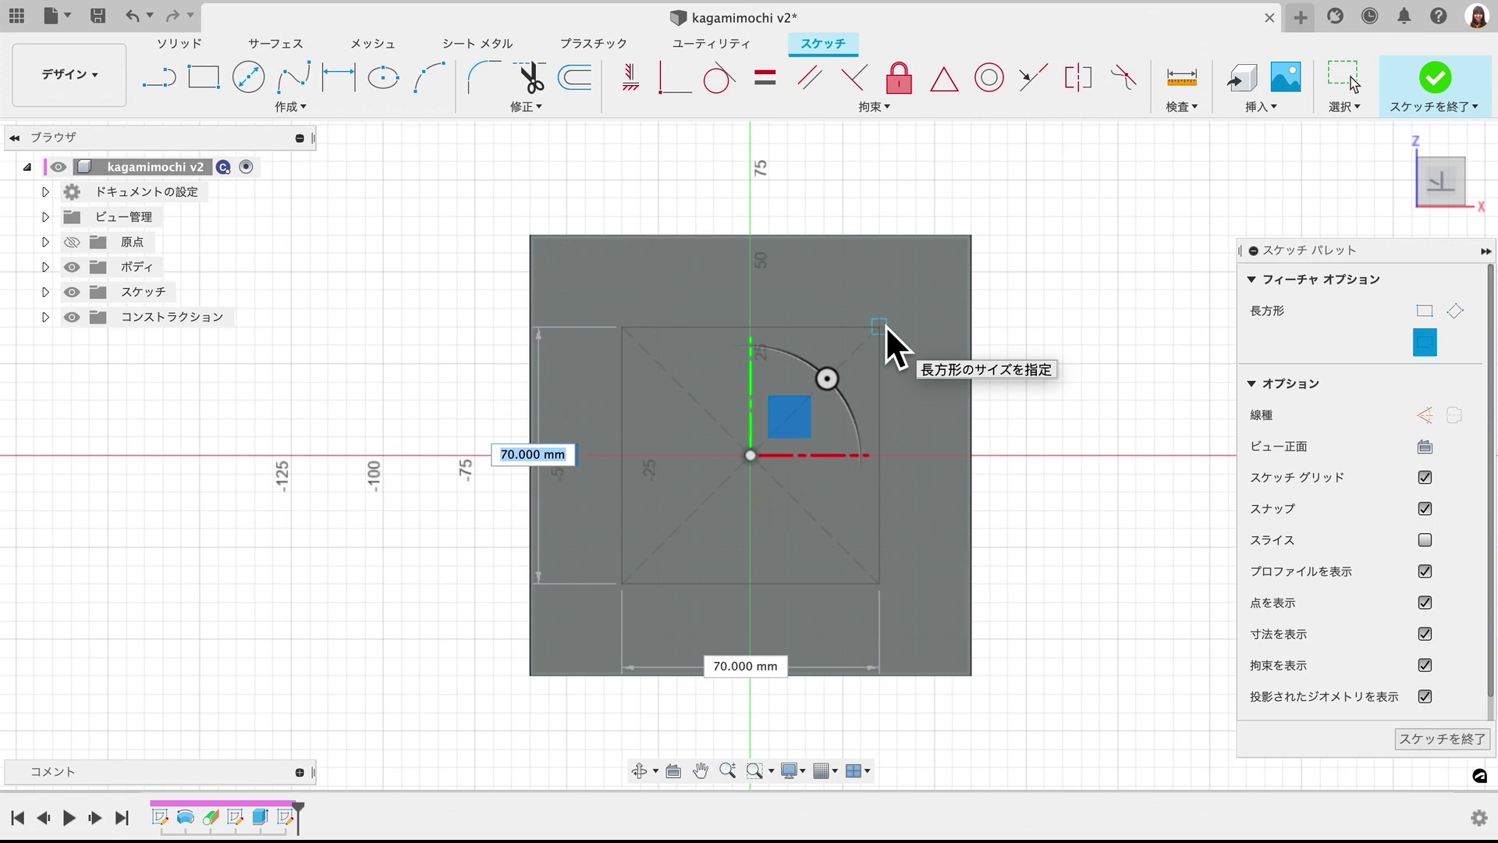
pyautogui.click(887, 325)
pyautogui.keyDown('shift'); pyautogui.moveTo(916, 340); pyautogui.dragTo(931, 383, button='middle'); pyautogui.keyUp('shift')
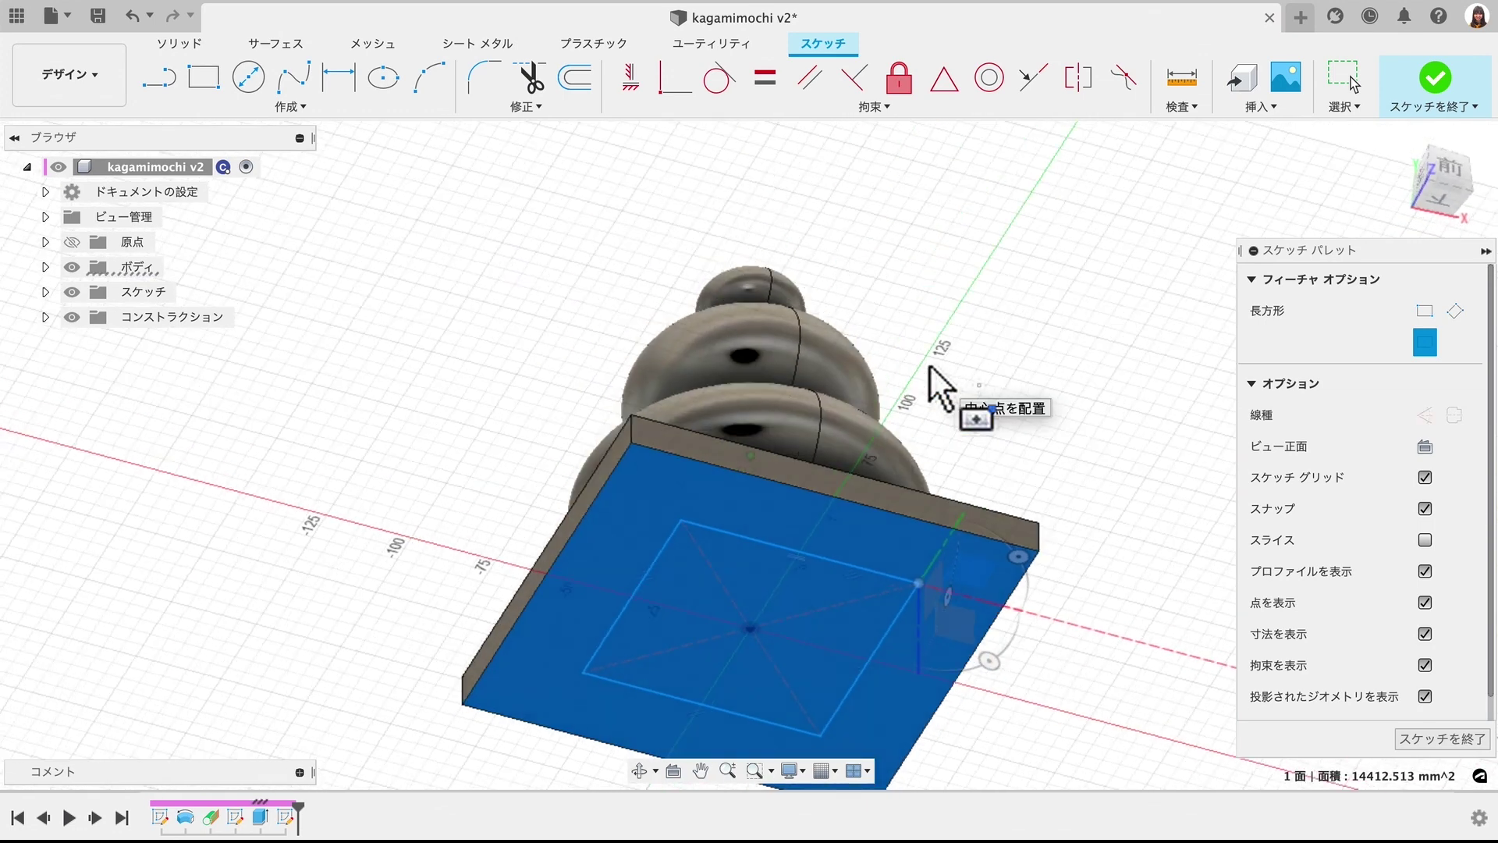
pyautogui.click(1440, 82)
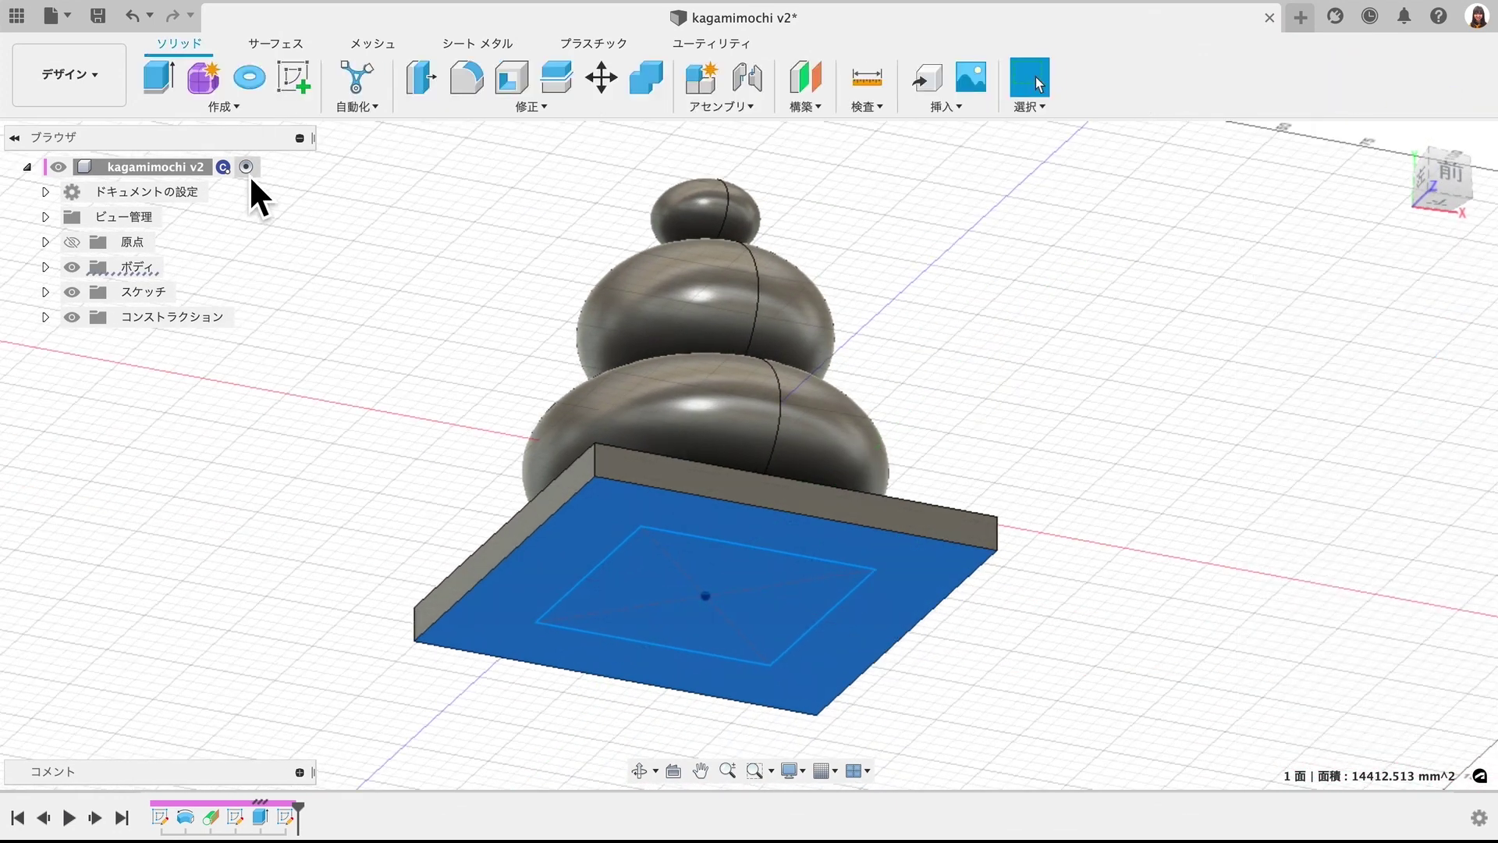
pyautogui.click(228, 110)
# - Extrude only the inner 70 mm square 40 mm downward, joined beneath the base plate
pyautogui.click(190, 217)
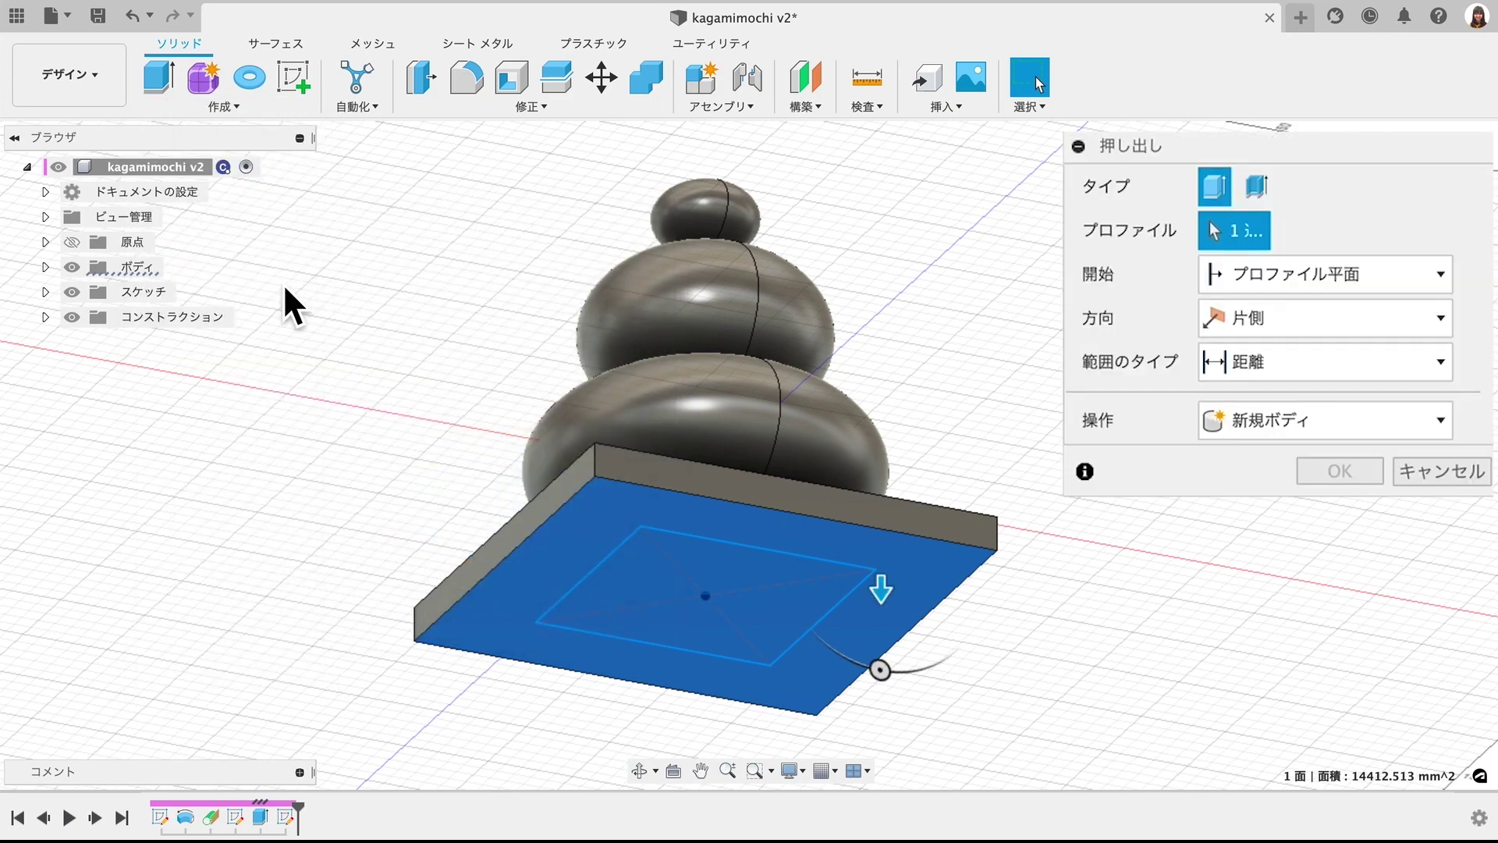
pyautogui.click(704, 604)
pyautogui.moveTo(705, 605)
pyautogui.mouseDown()
pyautogui.moveTo(705, 718)
pyautogui.moveTo(706, 677)
pyautogui.mouseUp()
pyautogui.click(1340, 230)
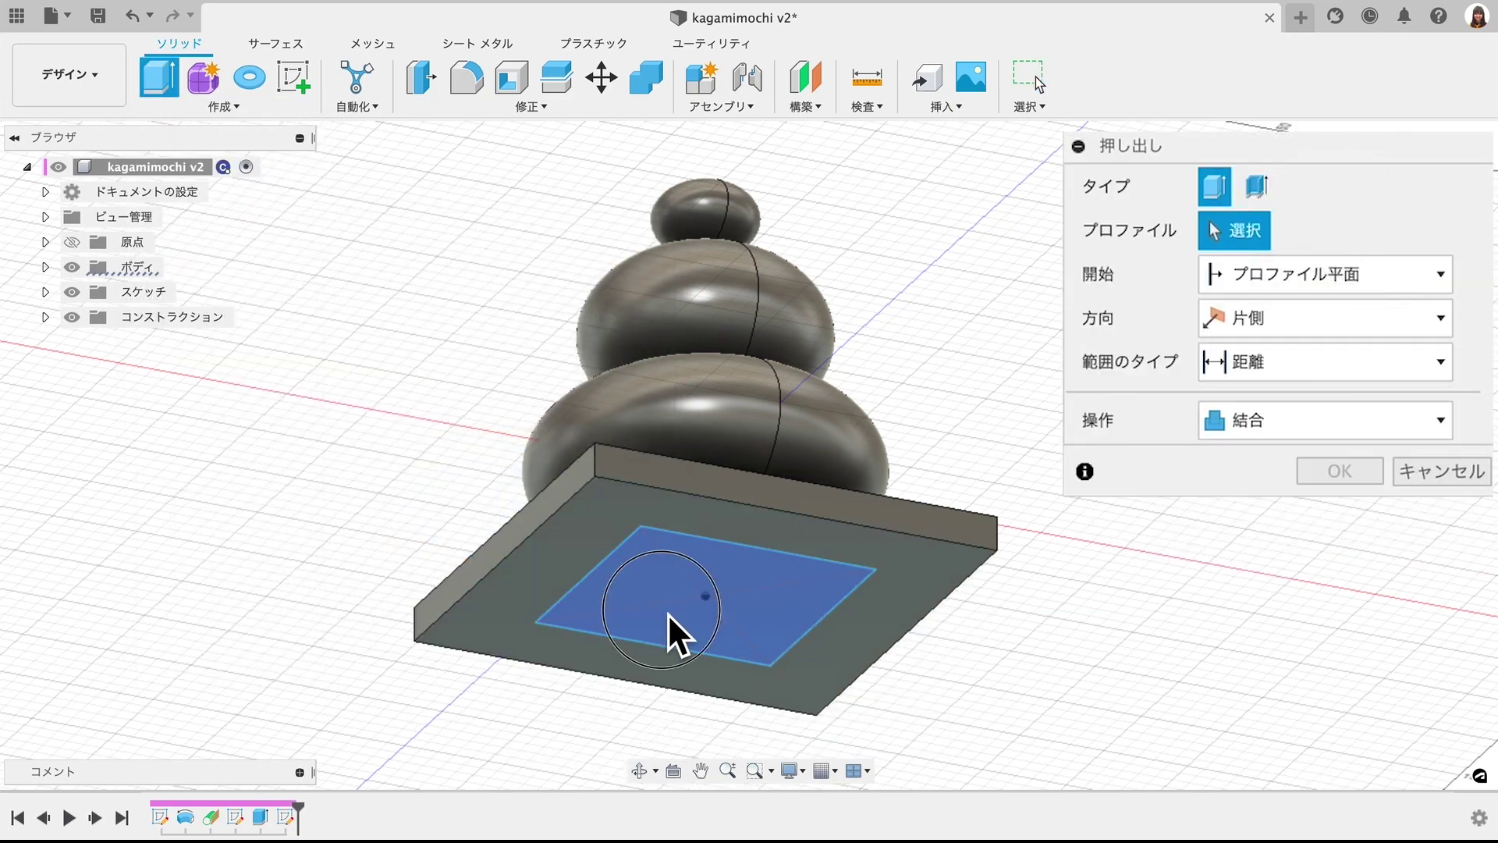
pyautogui.click(686, 630)
pyautogui.moveTo(705, 669); pyautogui.dragTo(709, 719)
pyautogui.scroll(-5, 712, 742)
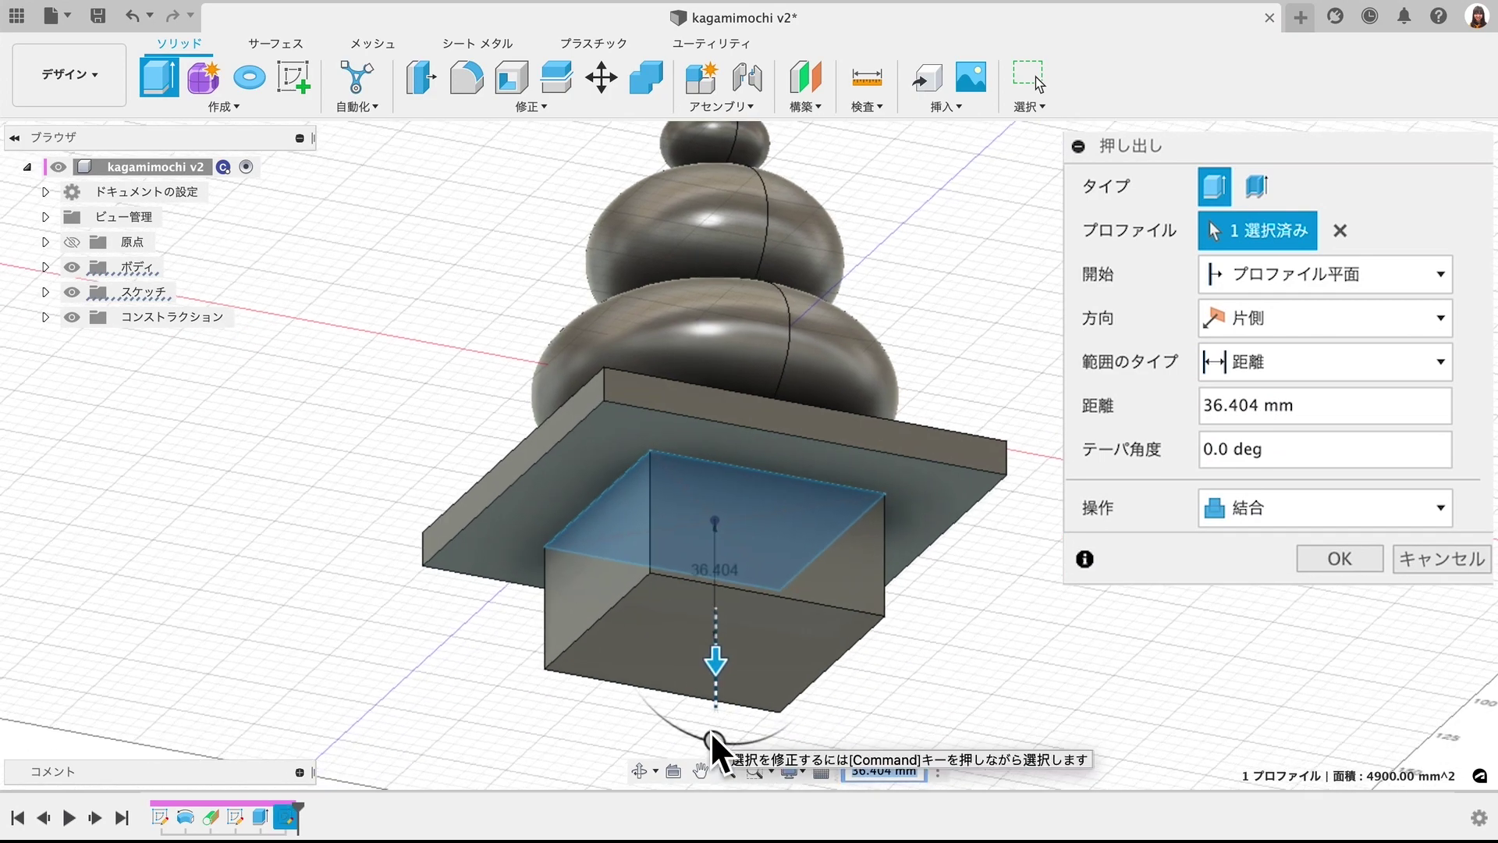
pyautogui.keyDown('shift'); pyautogui.moveTo(712, 753); pyautogui.dragTo(712, 729, button='middle'); pyautogui.keyUp('shift')
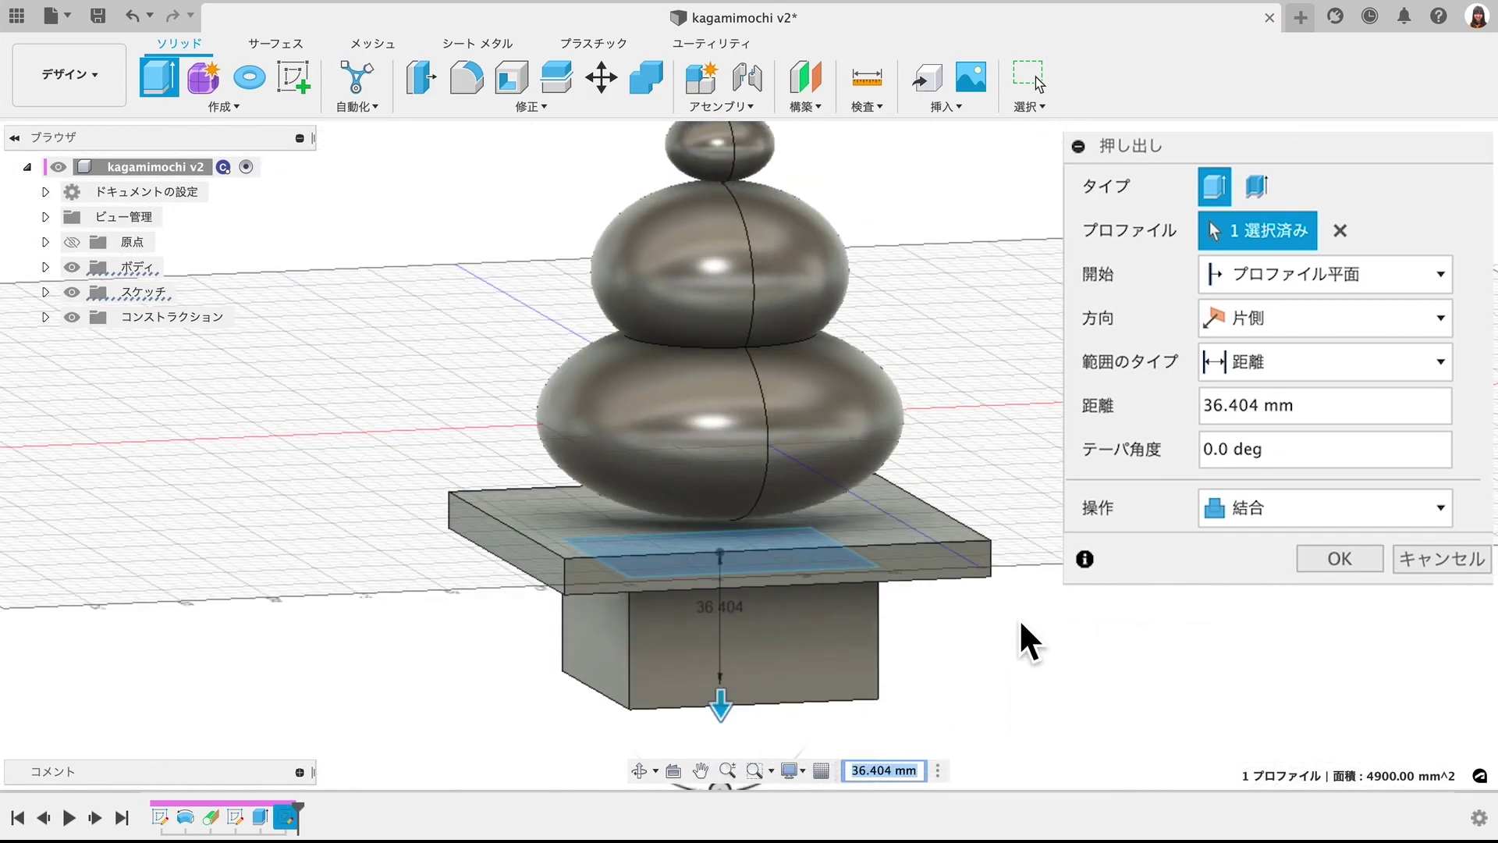
pyautogui.write('4')
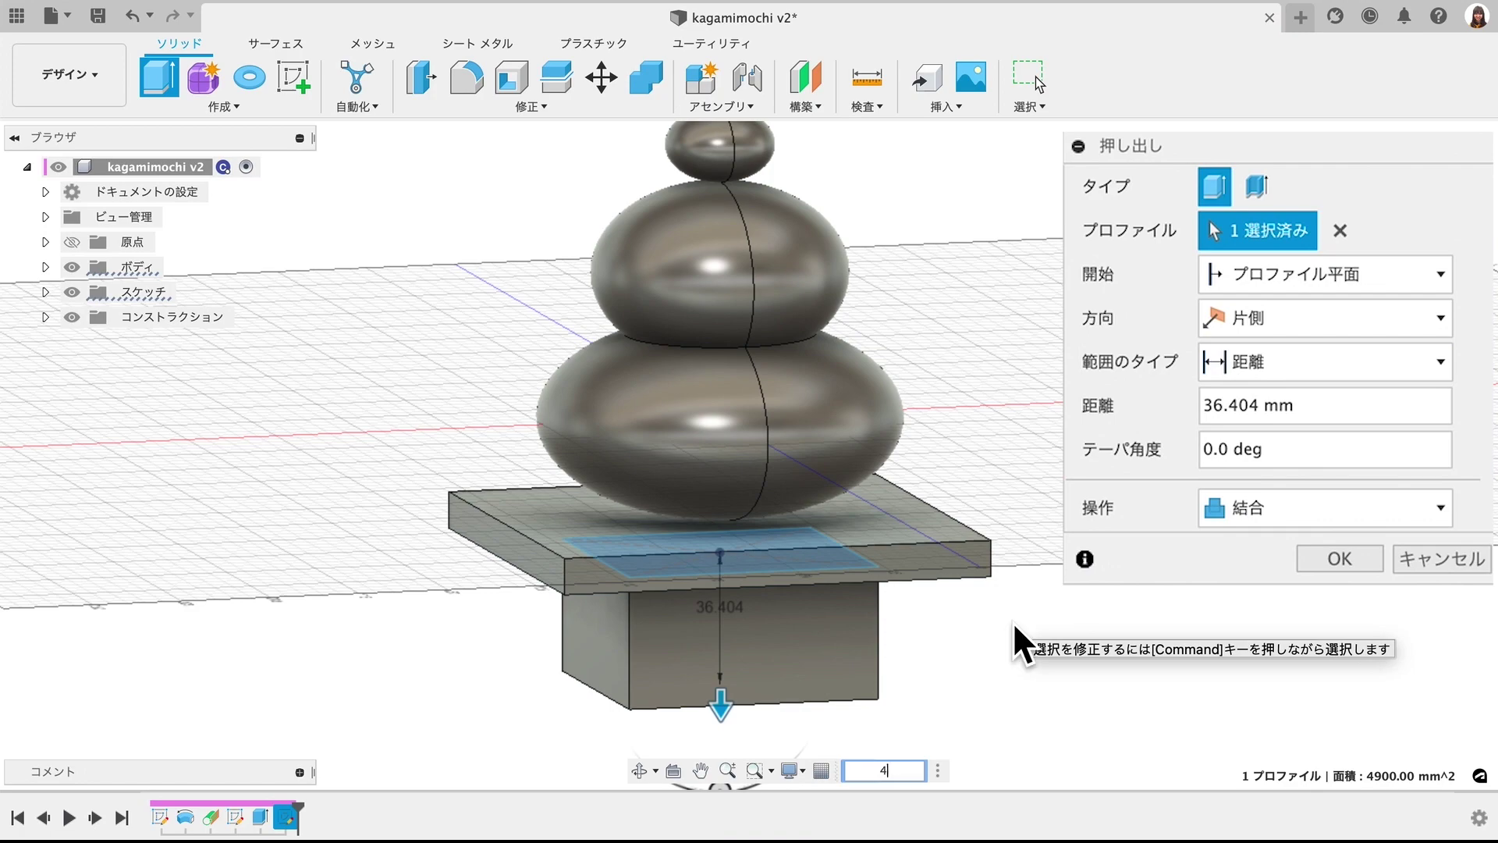
pyautogui.write('0')
pyautogui.press('Return')
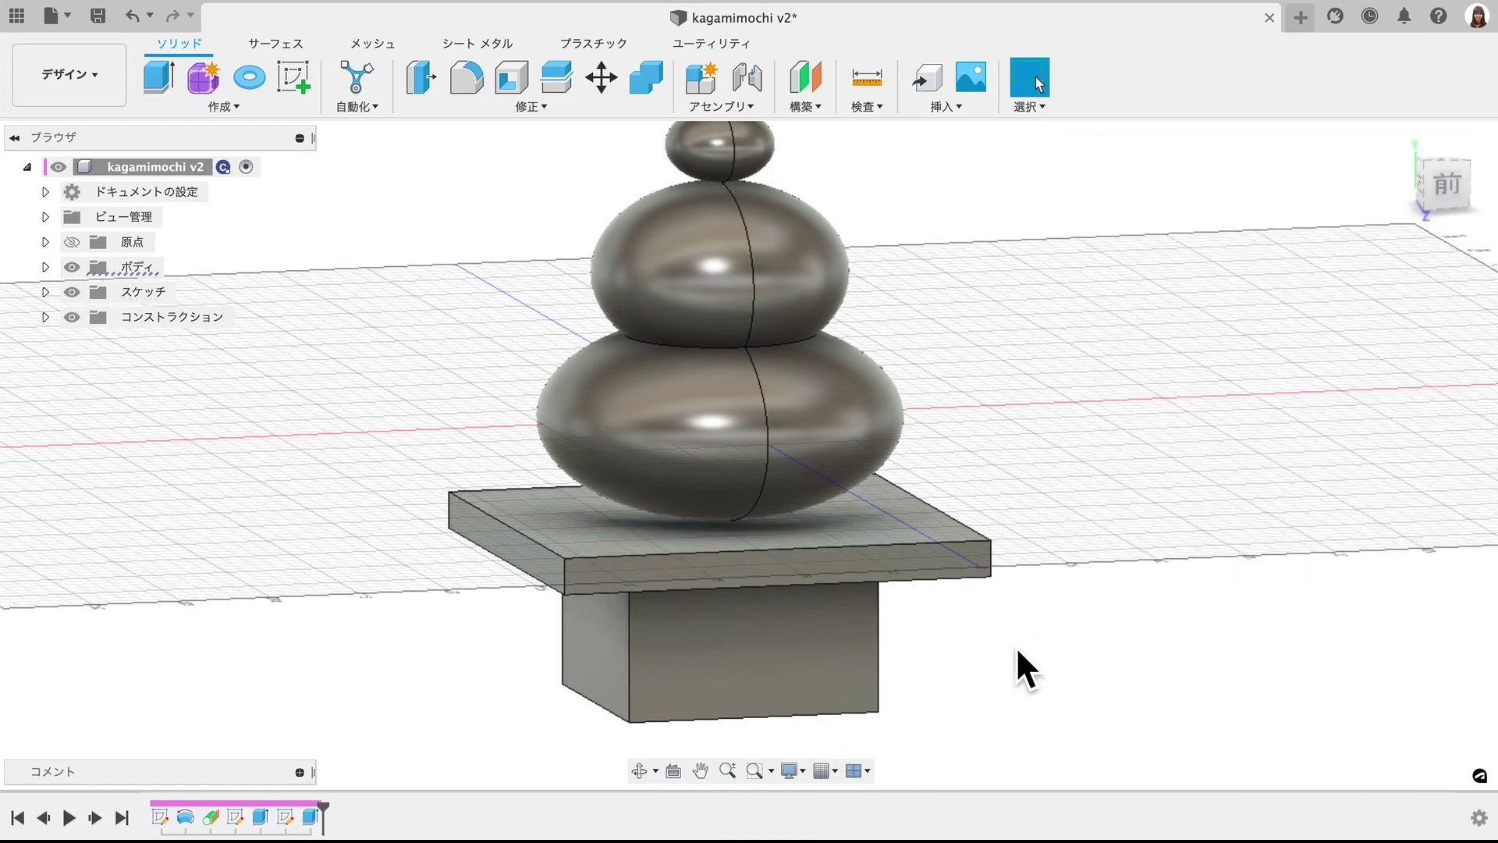
pyautogui.rightClick(1015, 645)
pyautogui.click(773, 719)
pyautogui.scroll(-3, 772, 720)
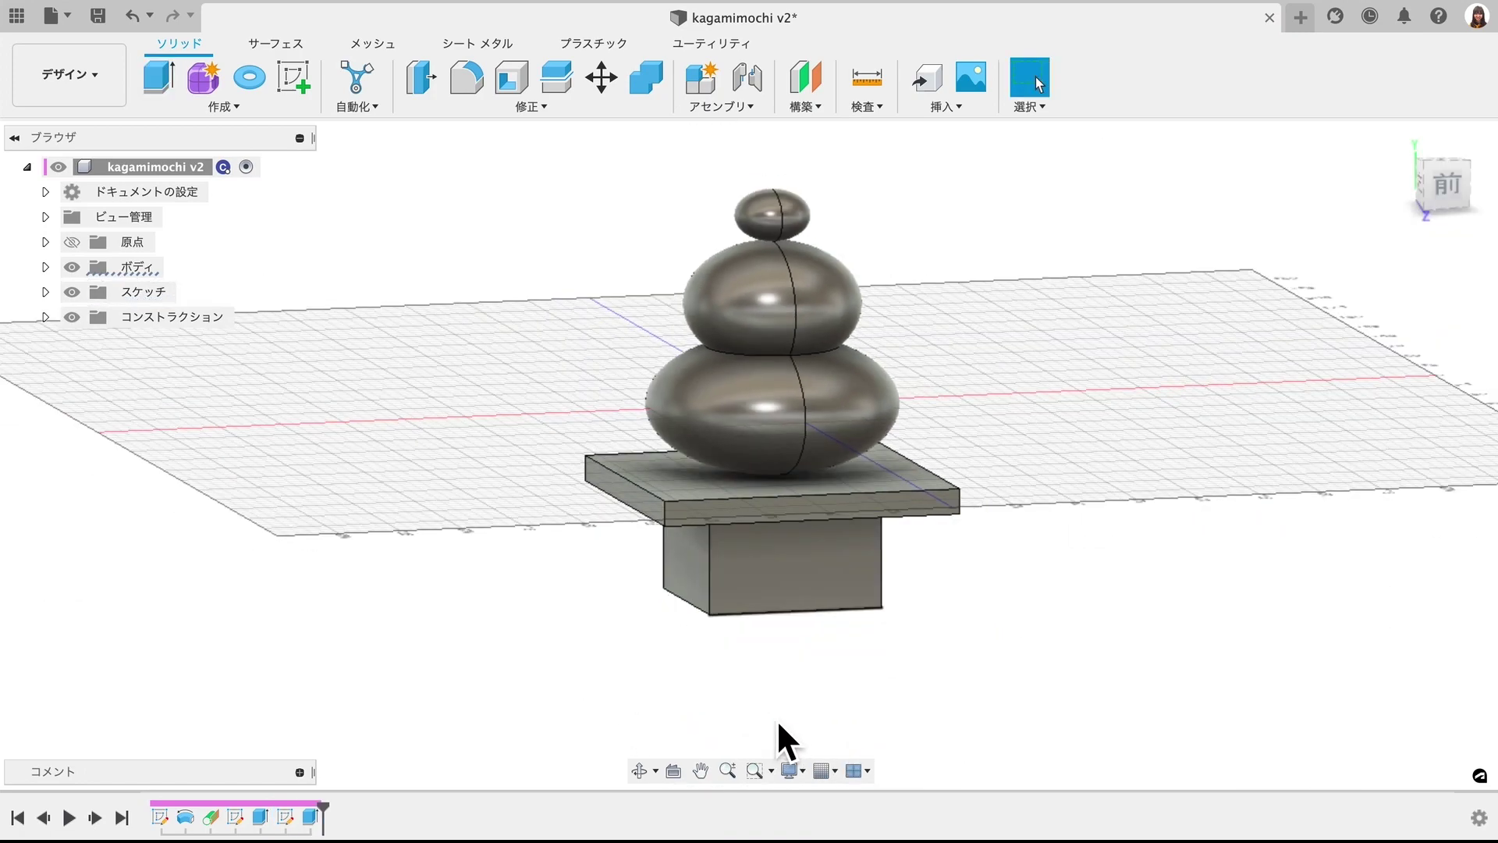
pyautogui.keyDown('shift'); pyautogui.moveTo(1016, 582); pyautogui.dragTo(1004, 576, button='middle'); pyautogui.keyUp('shift')
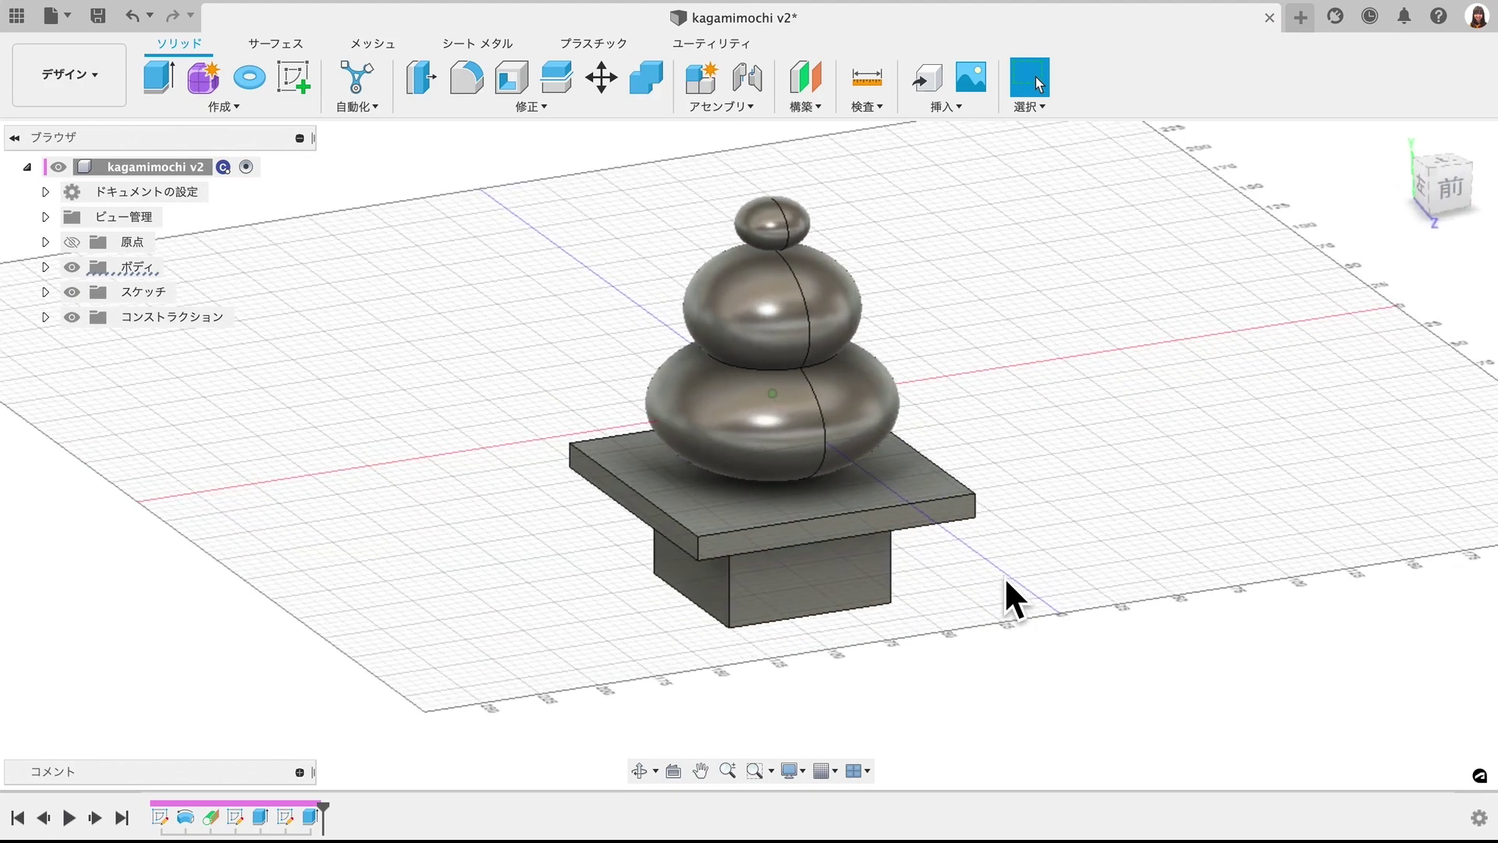
pyautogui.scroll(5, 1004, 576)
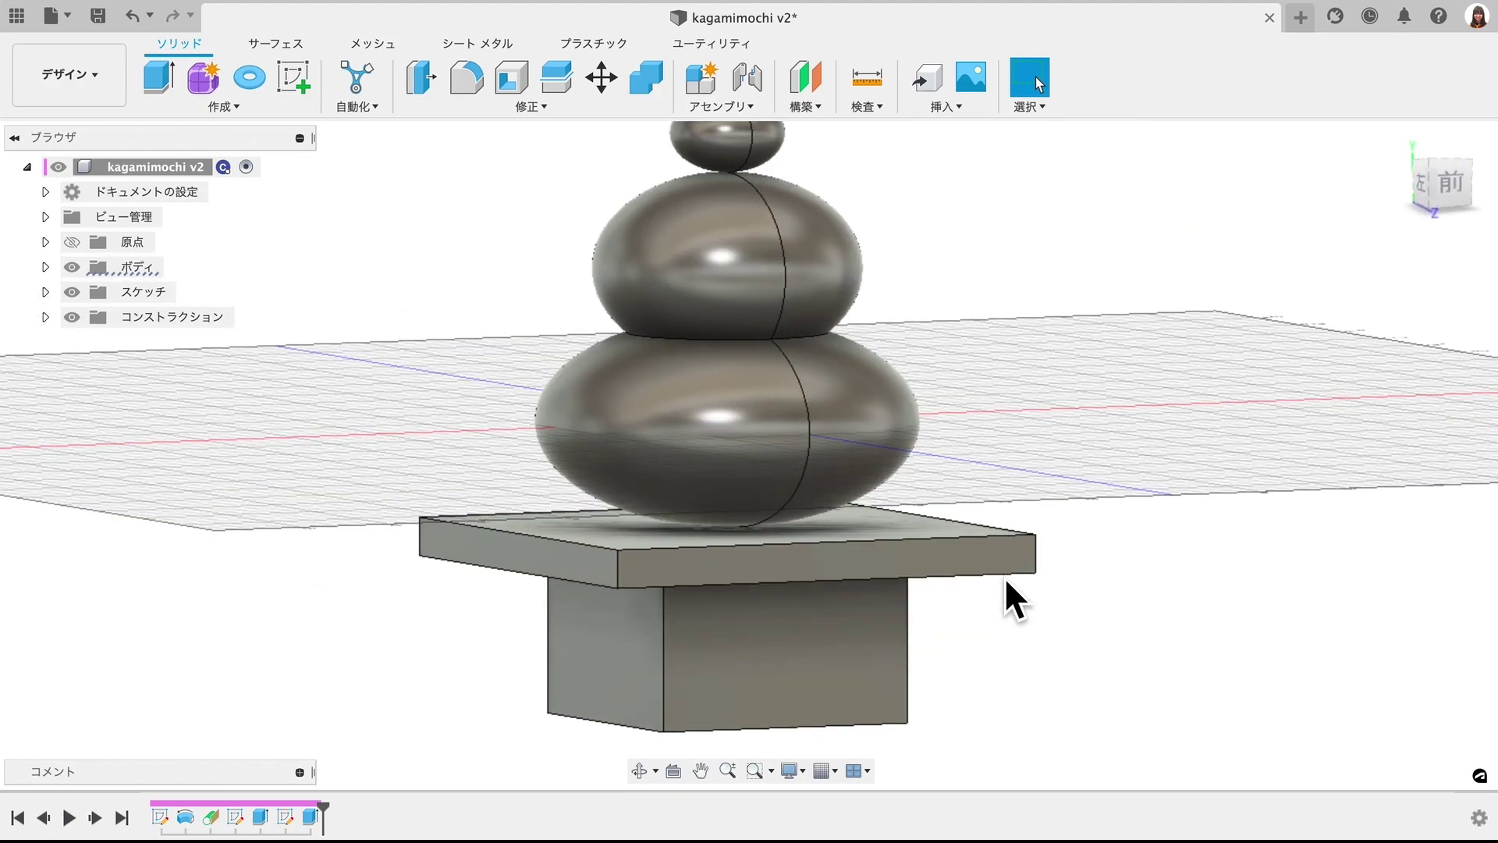
pyautogui.keyDown('shift'); pyautogui.moveTo(1013, 596); pyautogui.dragTo(1006, 589, button='middle'); pyautogui.keyUp('shift')
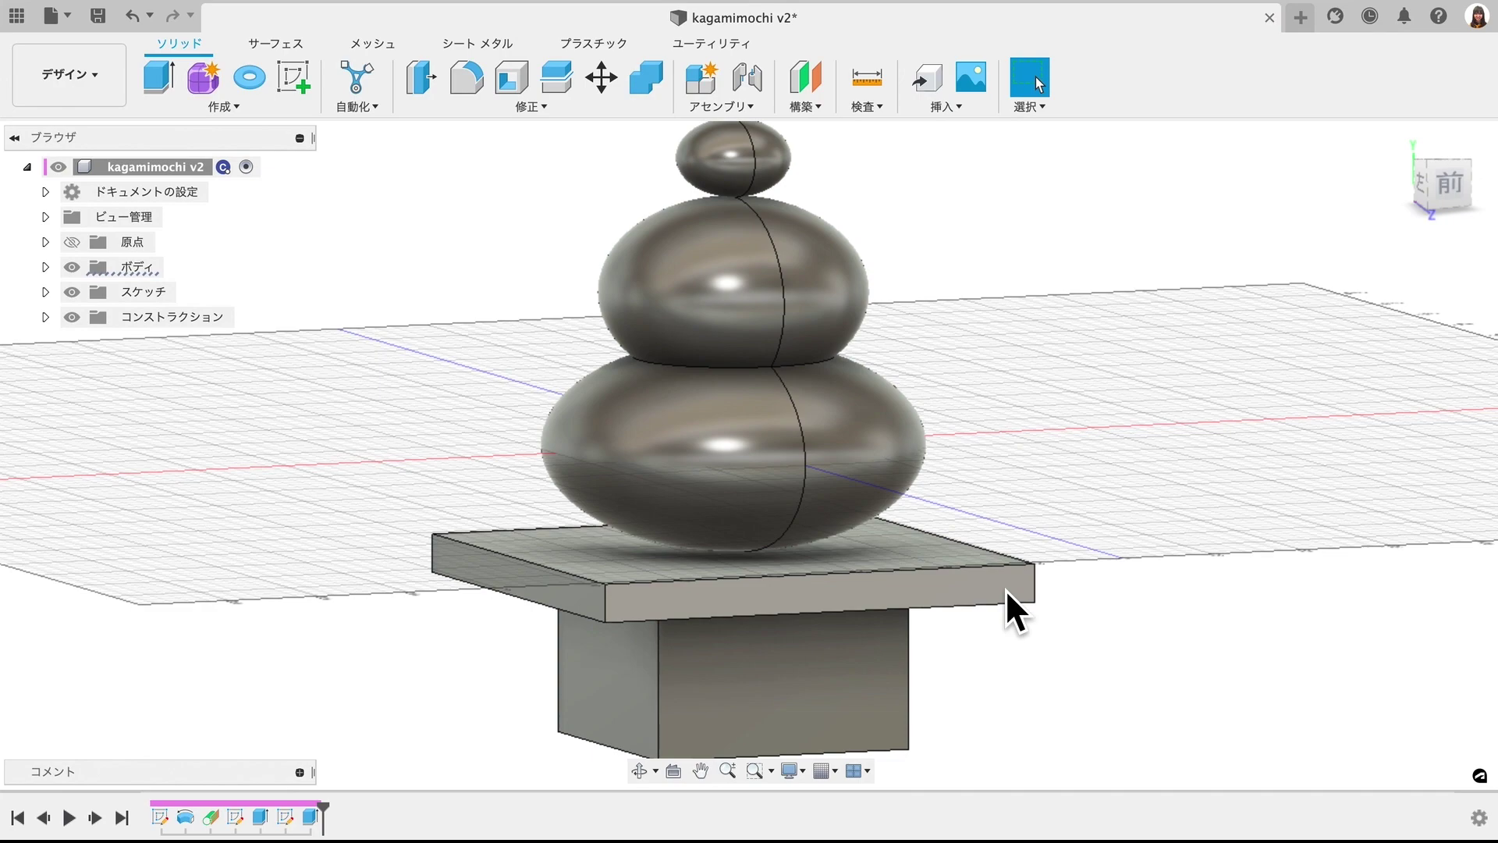
pyautogui.keyDown('shift'); pyautogui.moveTo(1005, 588); pyautogui.dragTo(1039, 401, button='middle'); pyautogui.keyUp('shift')
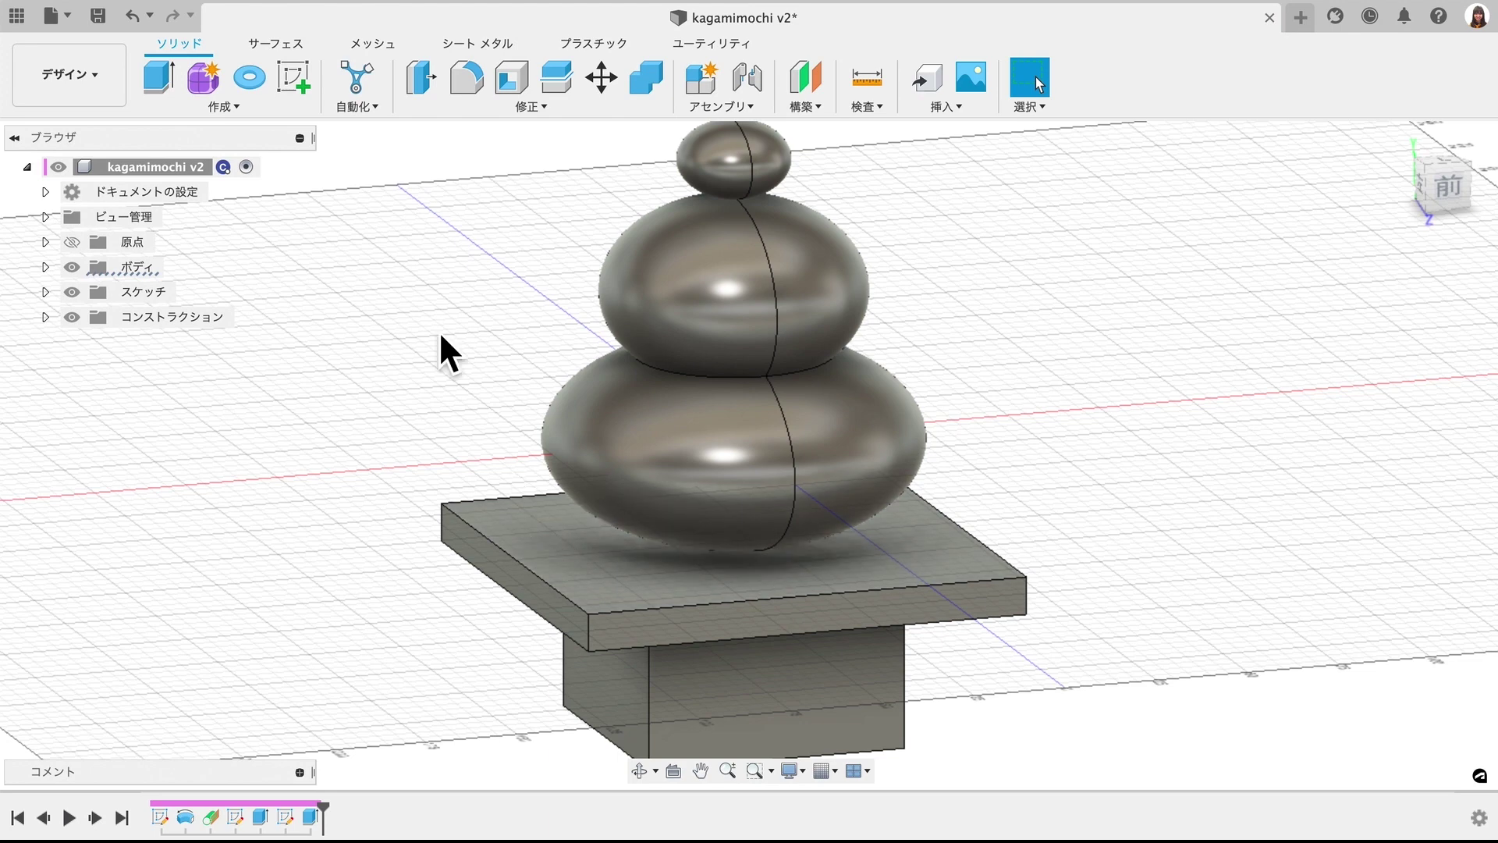
# - On the plate's top face, sketch a 150 mm center rectangle anchored at the origin
pyautogui.click(293, 79)
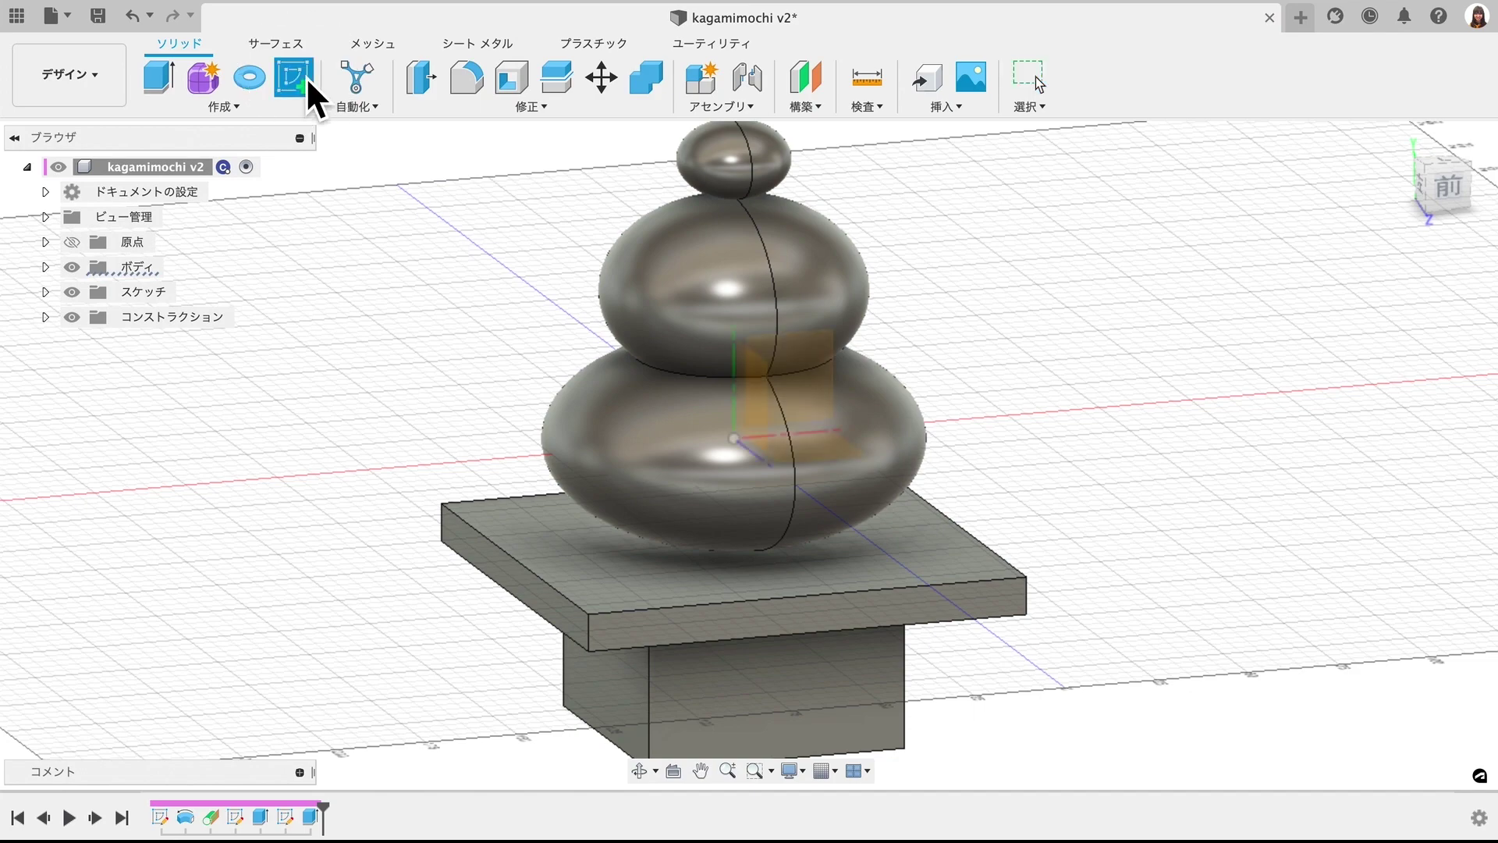
pyautogui.click(569, 550)
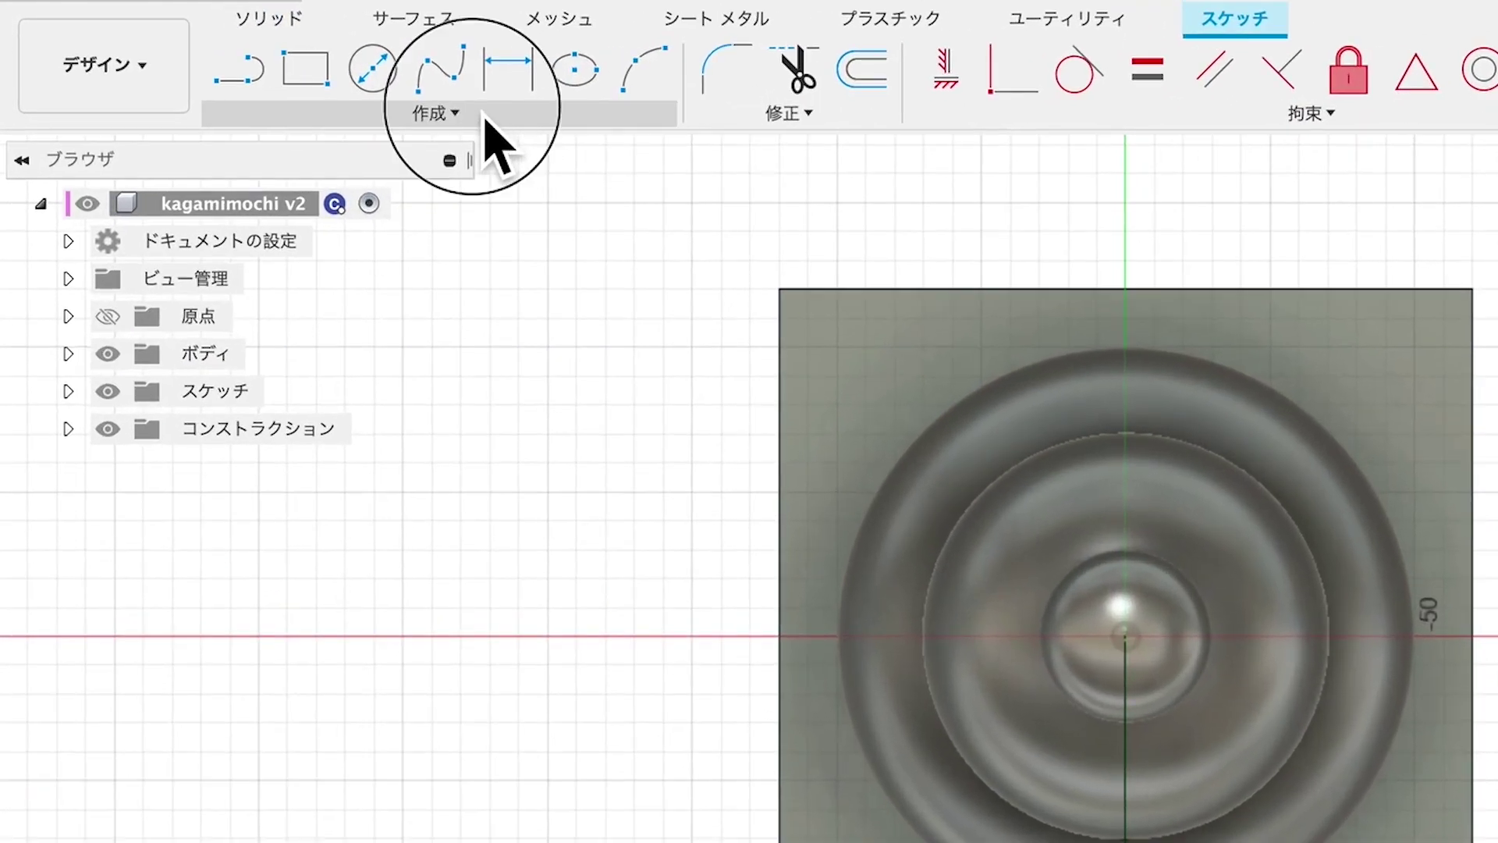
pyautogui.click(323, 108)
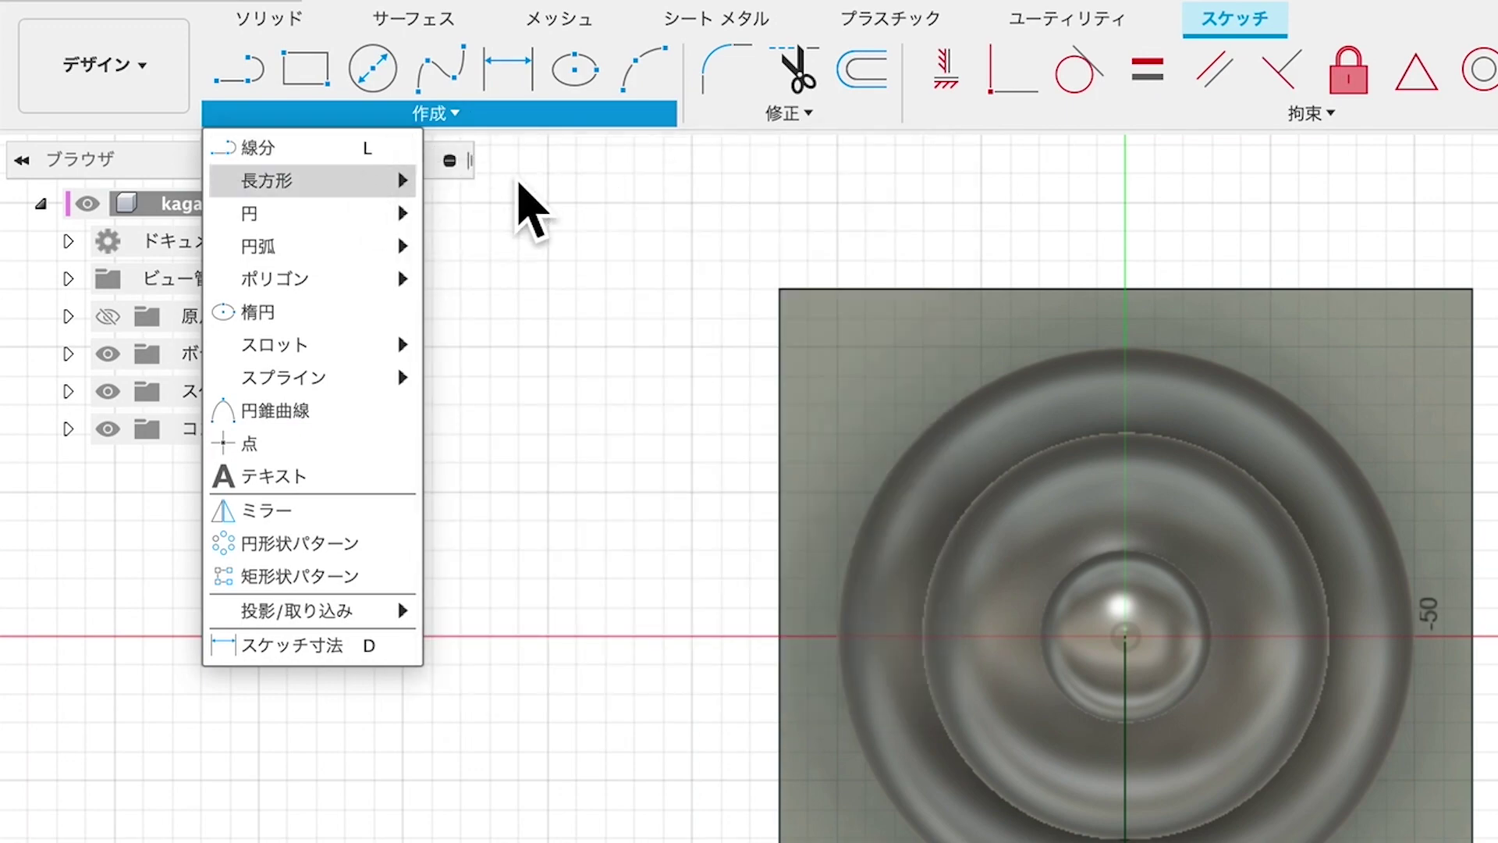
pyautogui.moveTo(310, 180)
pyautogui.click(491, 247)
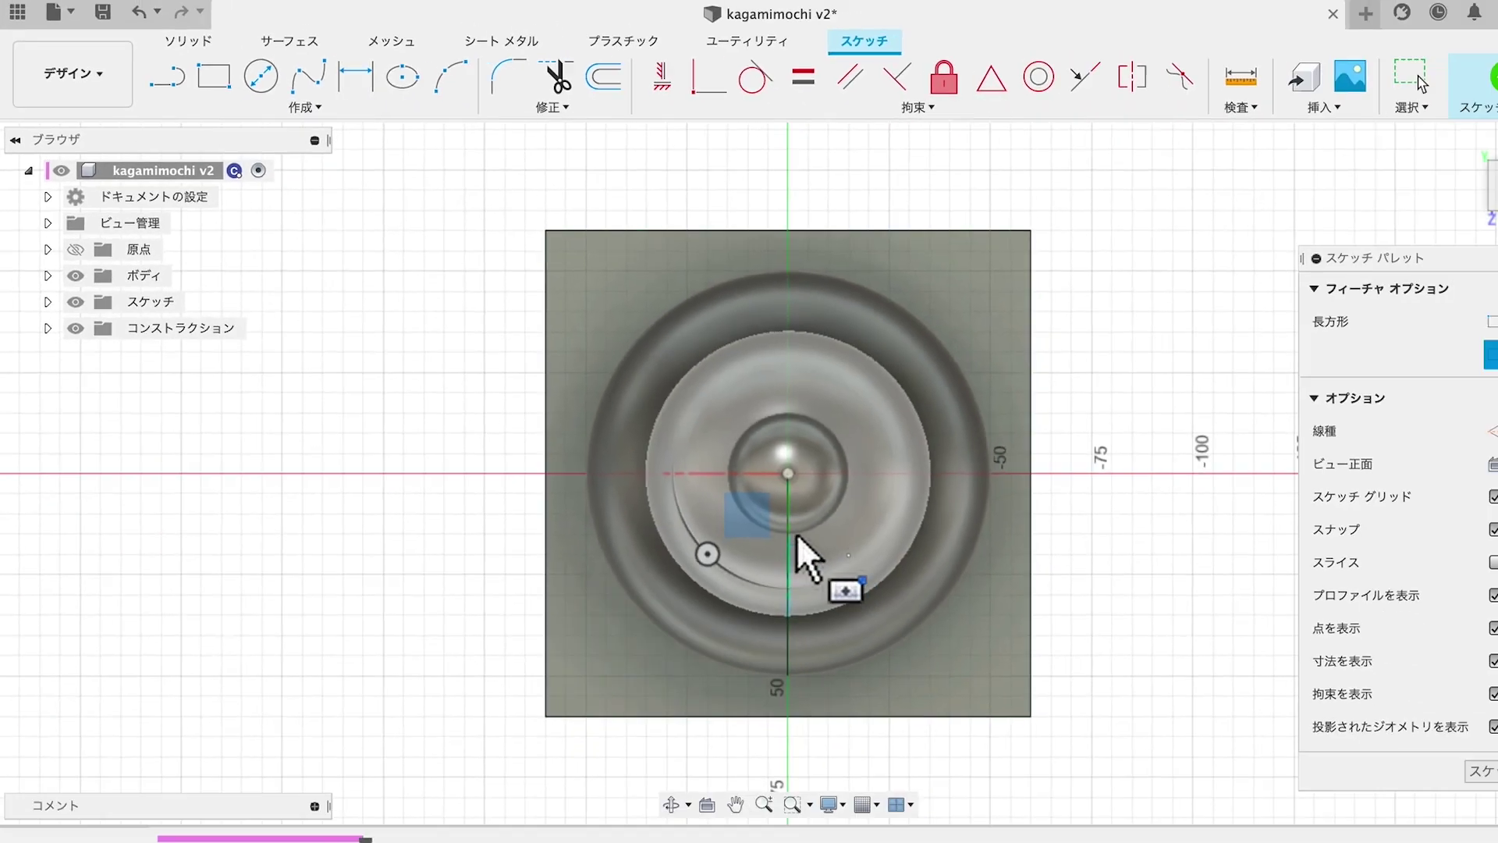
pyautogui.click(747, 454)
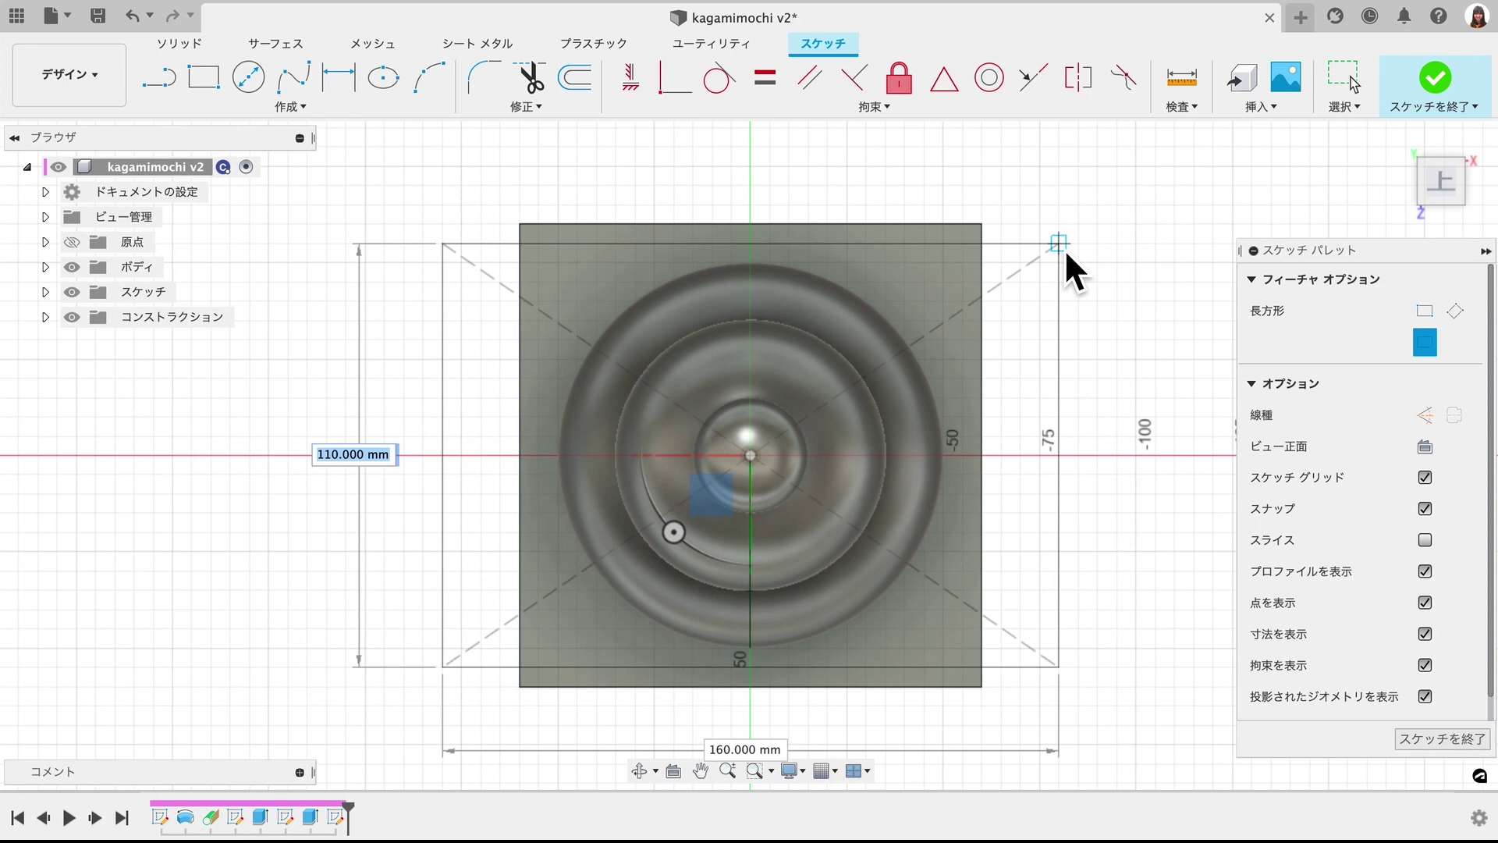
pyautogui.click(1043, 172)
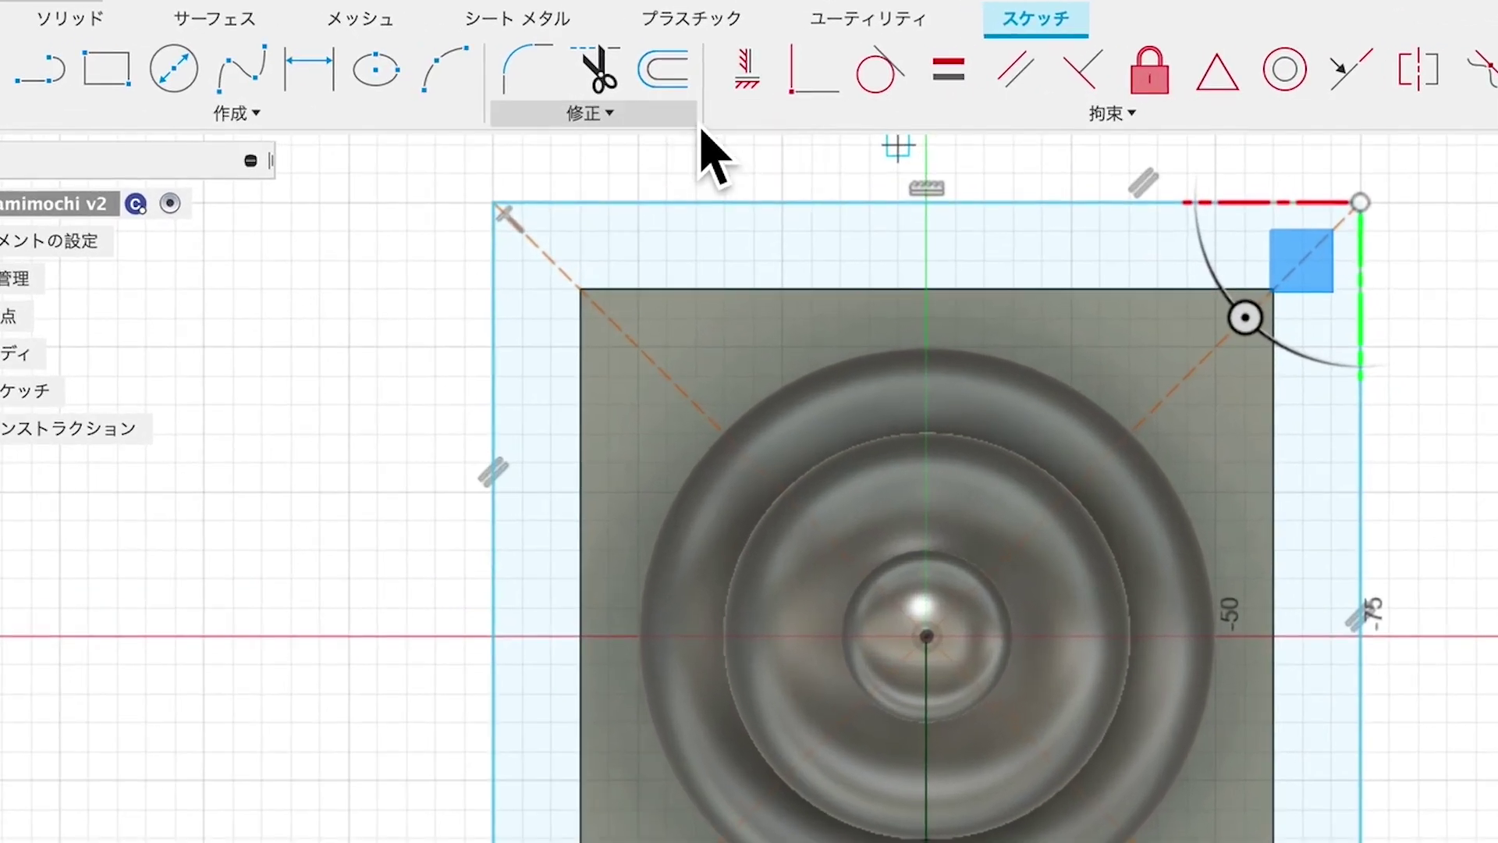
pyautogui.click(691, 117)
pyautogui.click(612, 378)
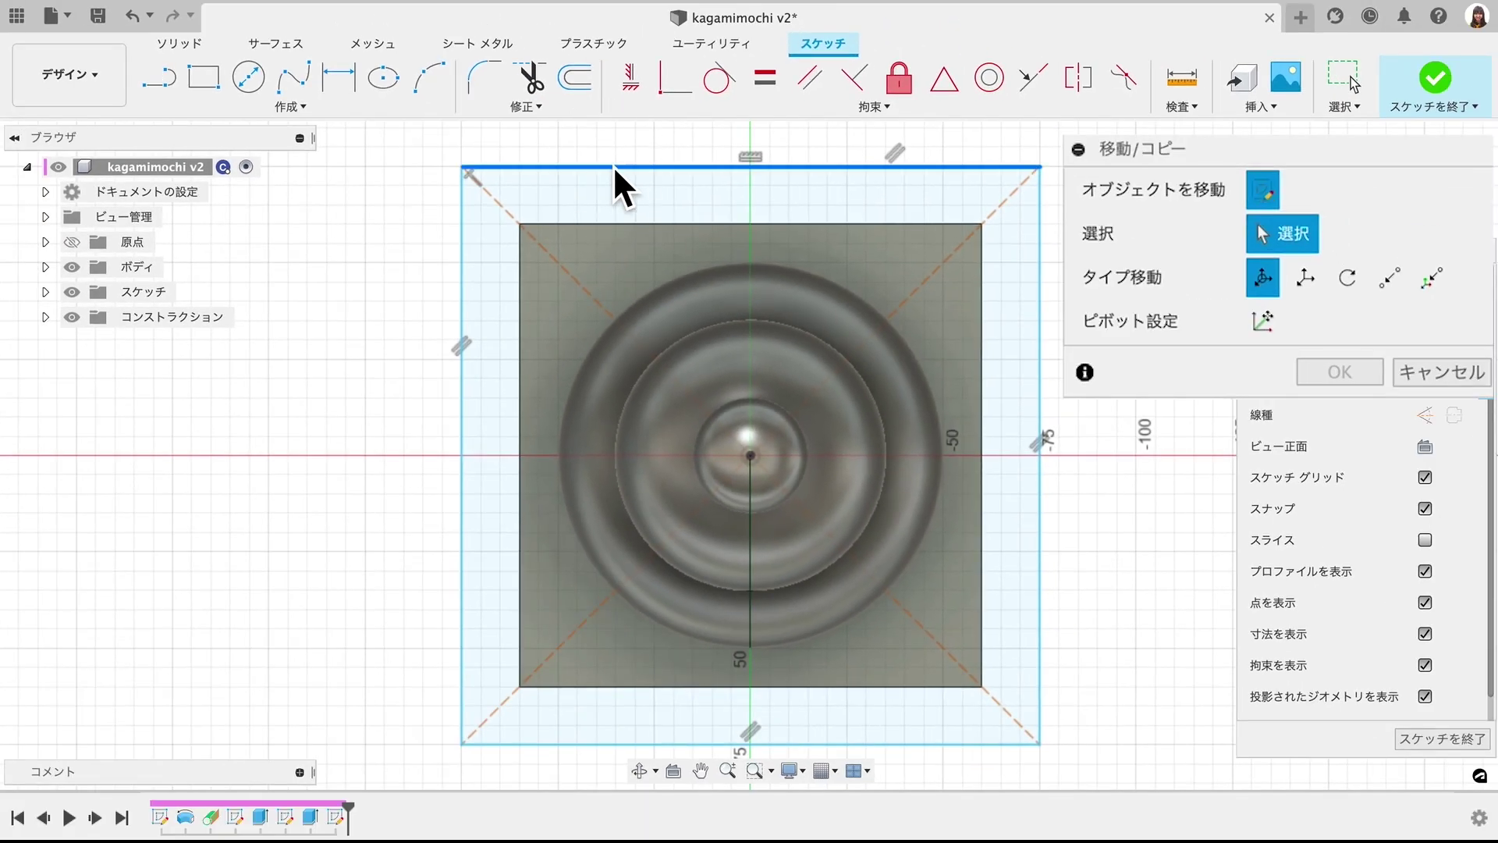
# - Rotate all four edges of the 150 mm square 45° about its centre into a diamond
pyautogui.click(614, 167)
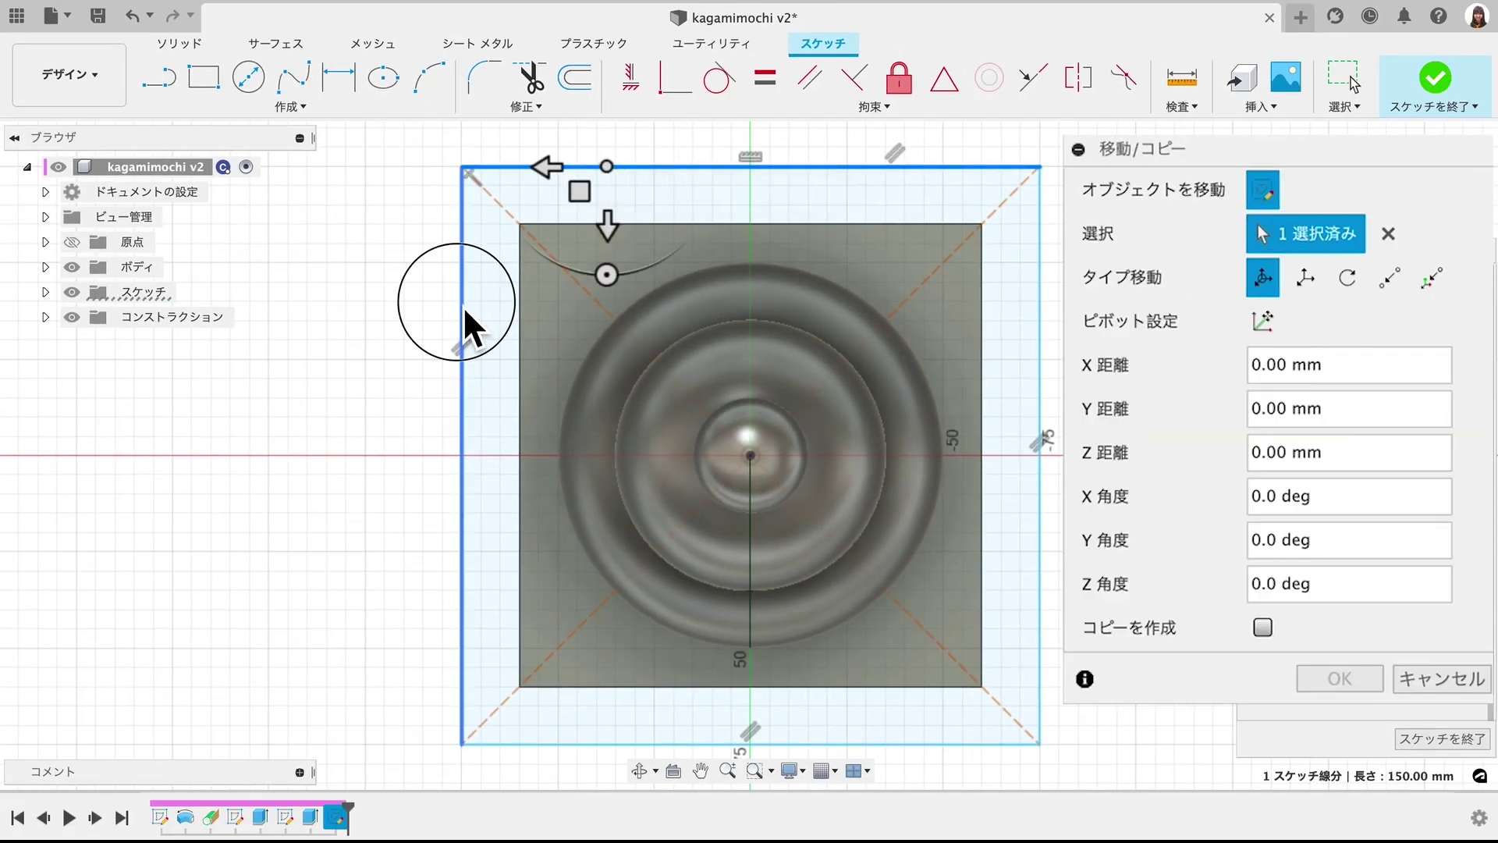
pyautogui.click(462, 312)
pyautogui.click(1041, 335)
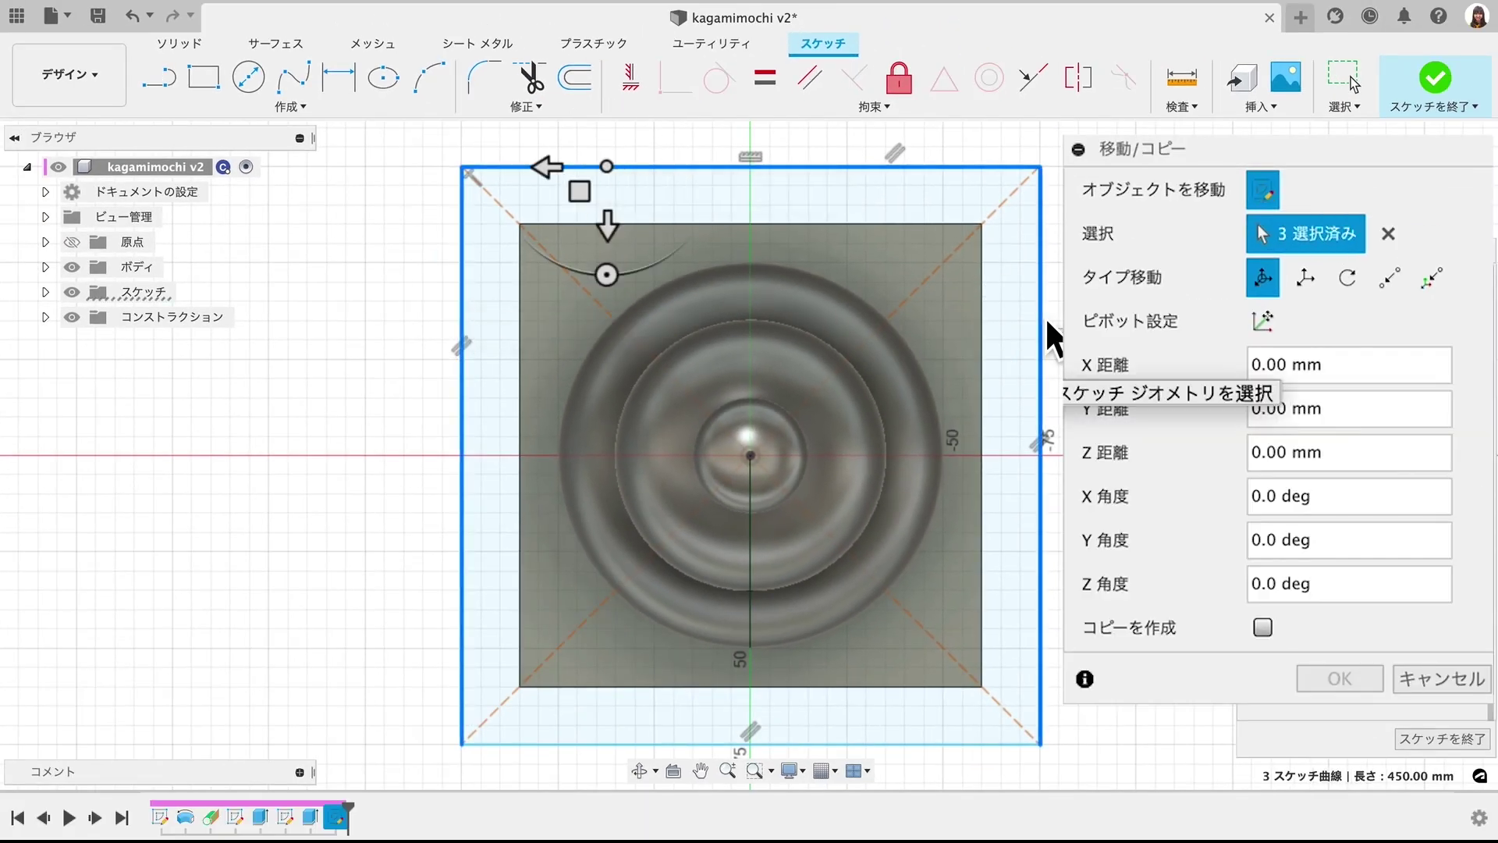
pyautogui.click(826, 744)
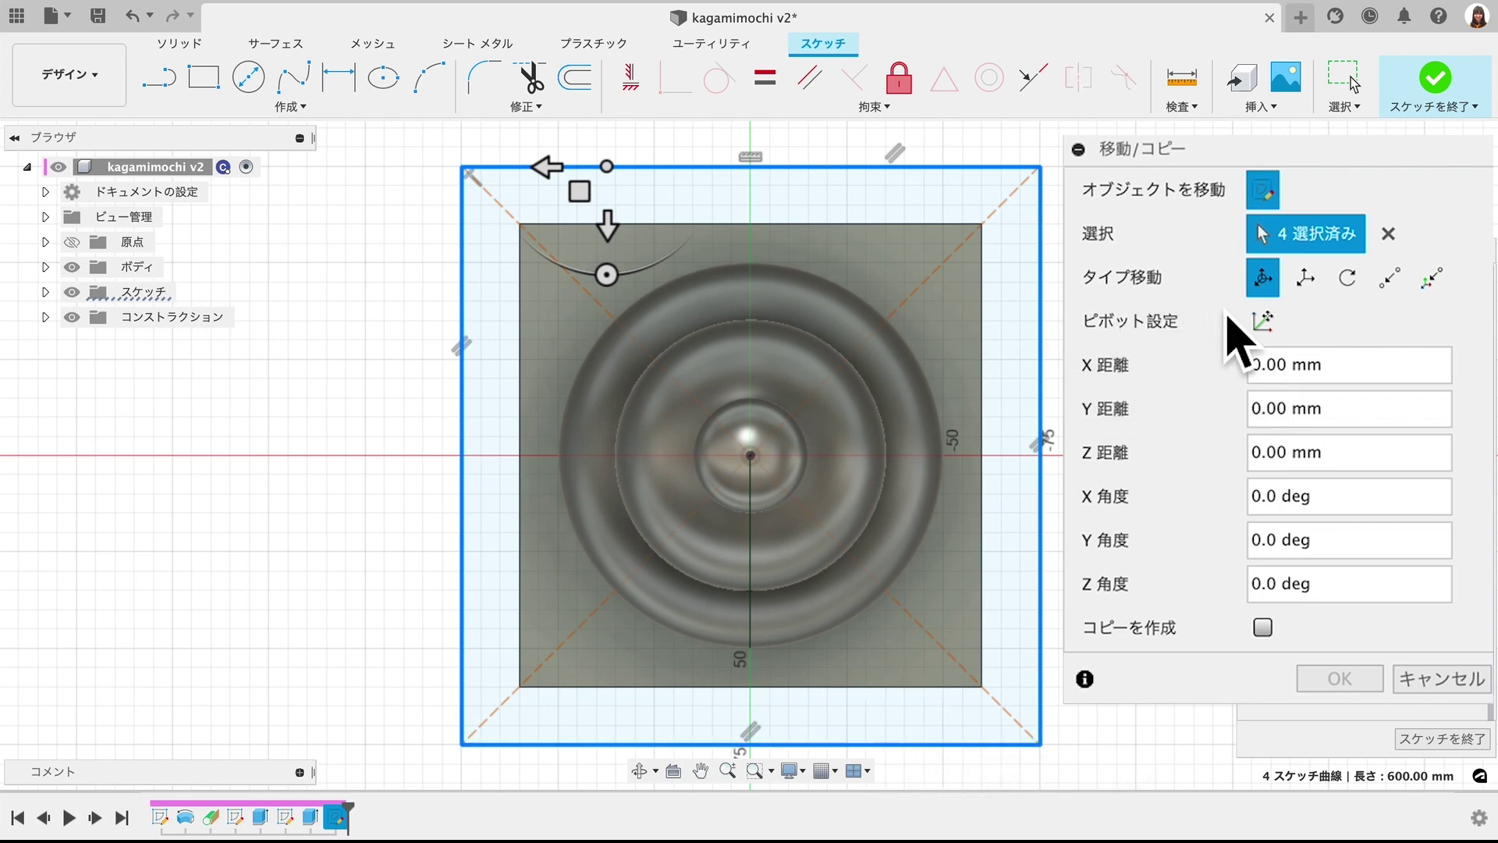
pyautogui.click(1262, 322)
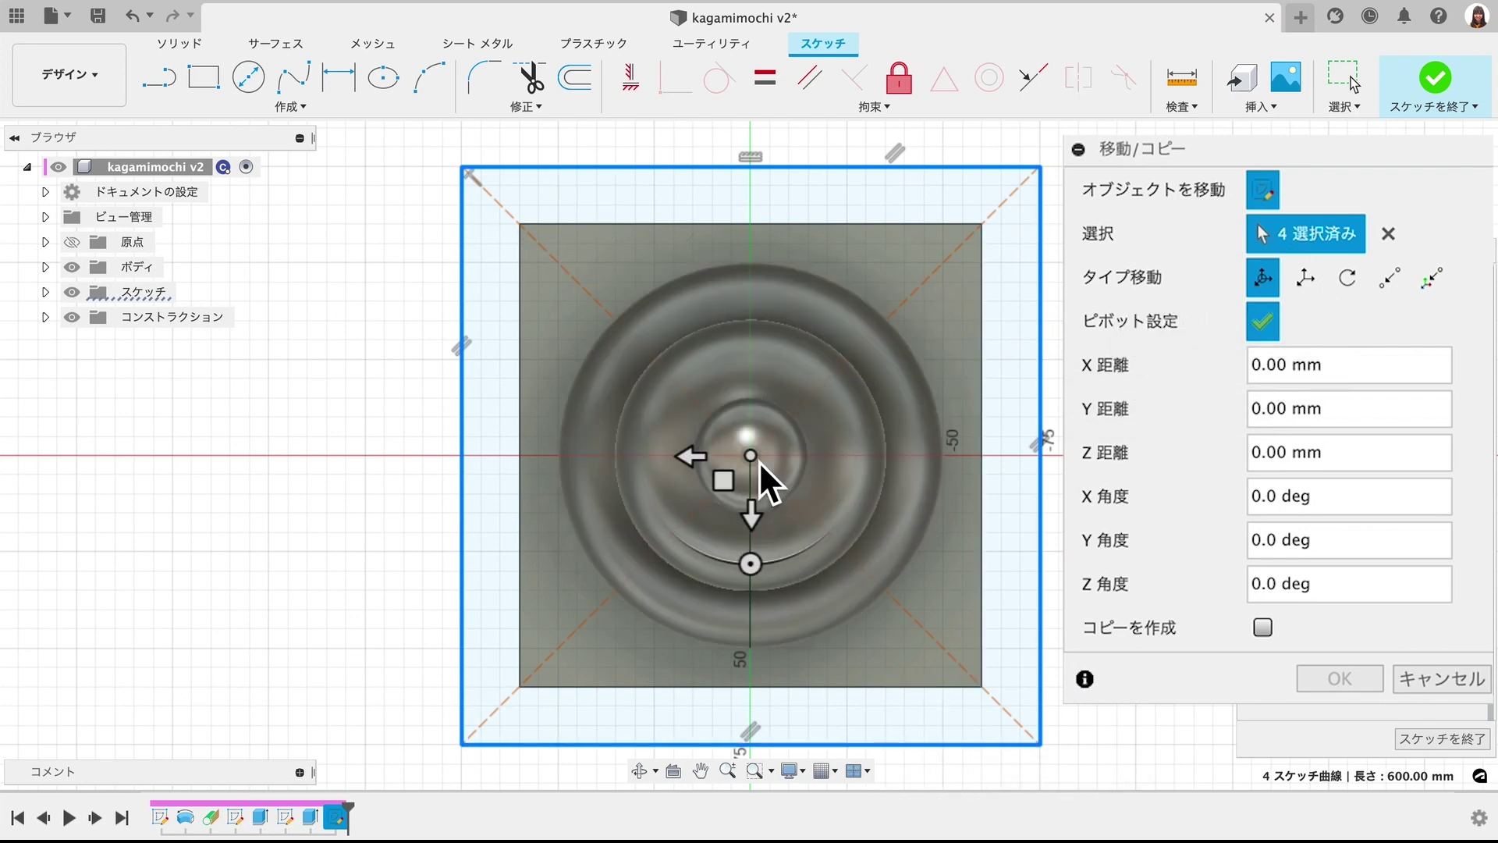
pyautogui.click(1266, 321)
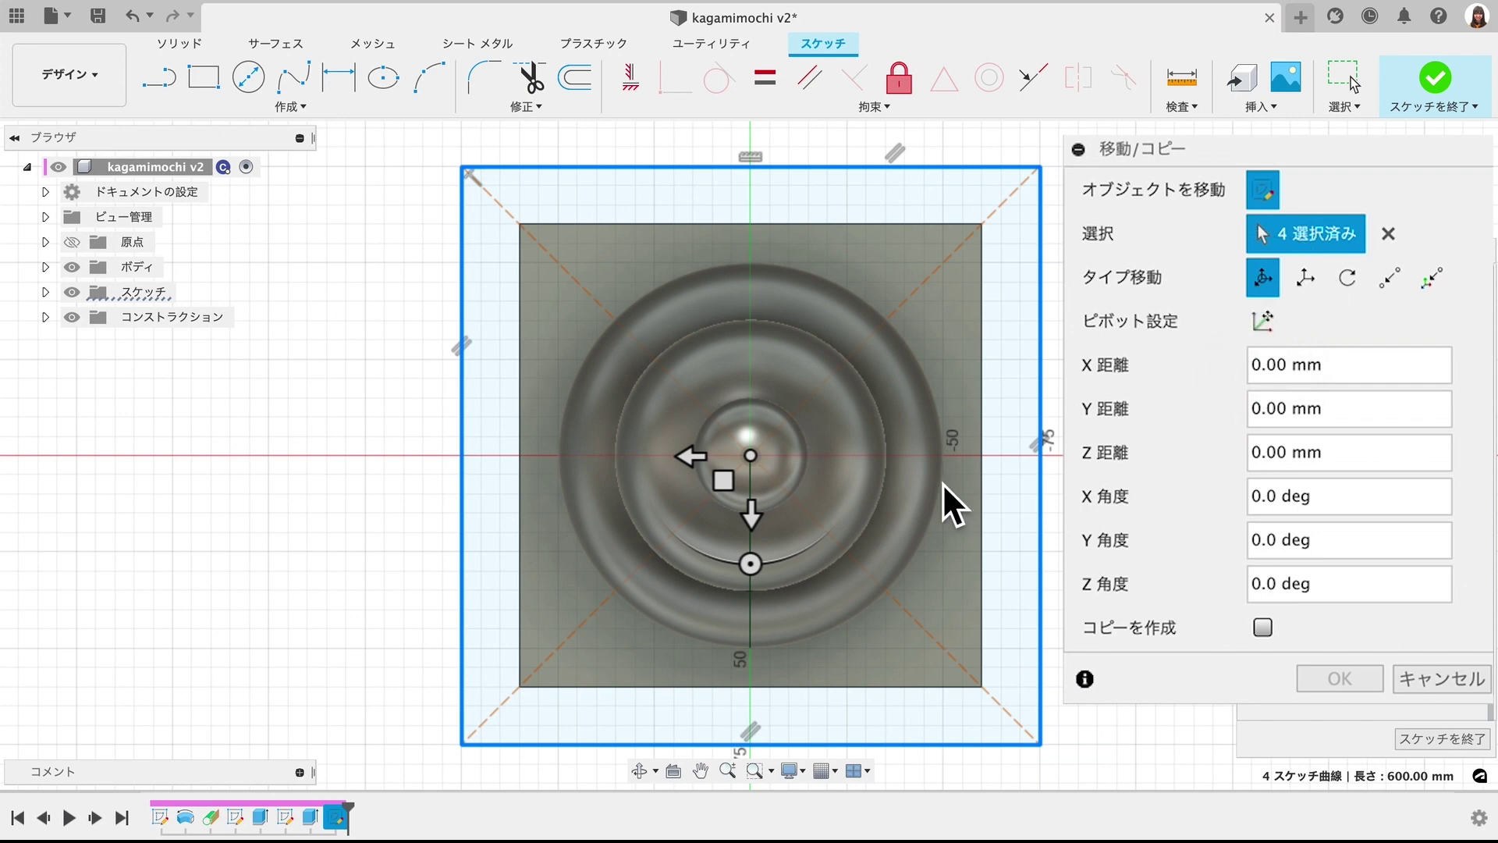
pyautogui.moveTo(750, 565); pyautogui.dragTo(829, 545)
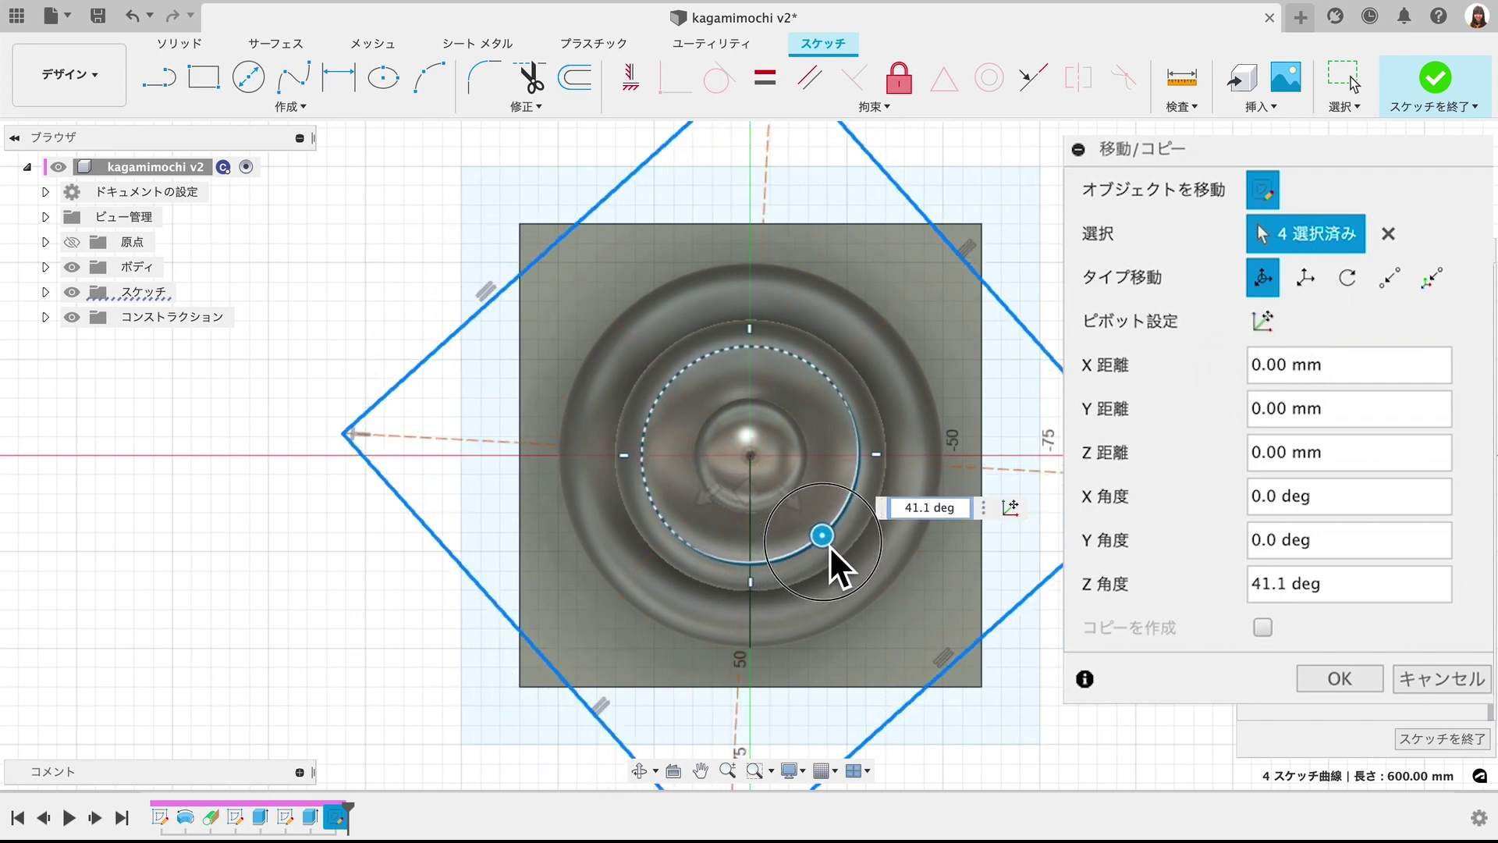
pyautogui.click(1359, 685)
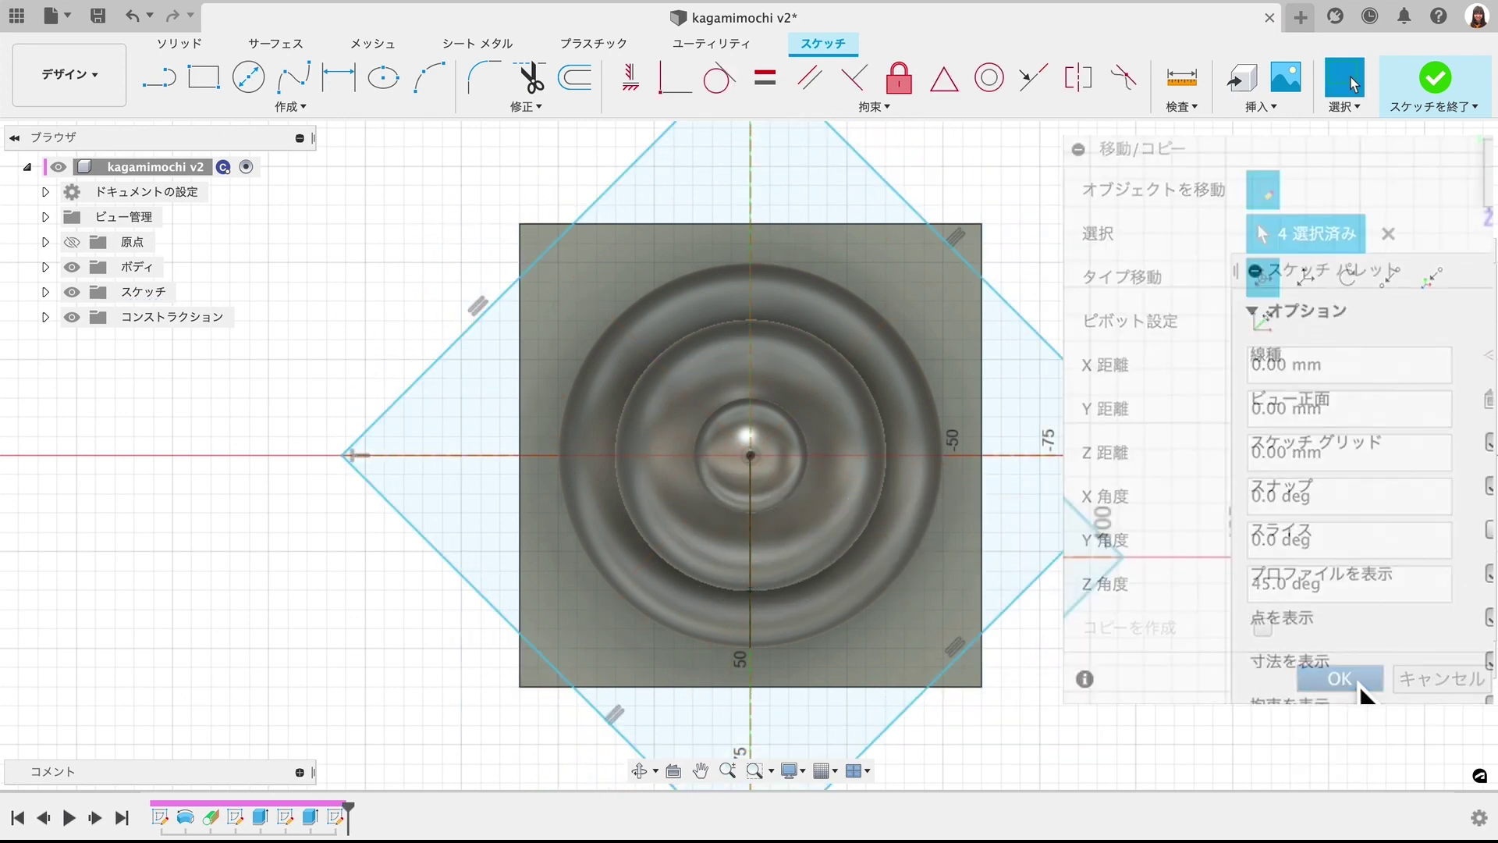
pyautogui.press('F5')
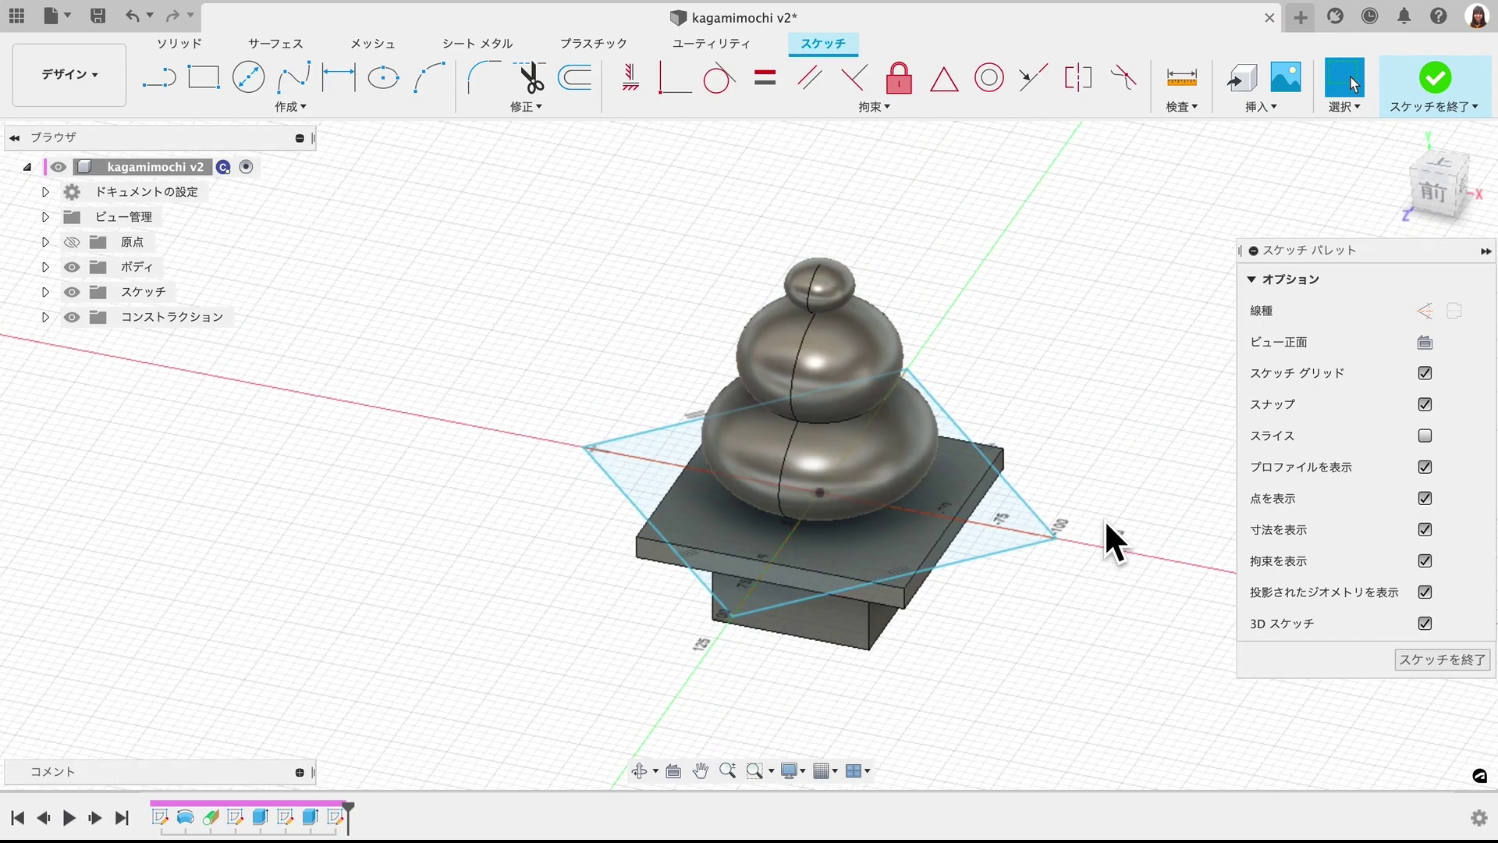
# - From the top view, drag the diamond's upper-right edge inward to about 134.4 mm
pyautogui.click(1022, 524)
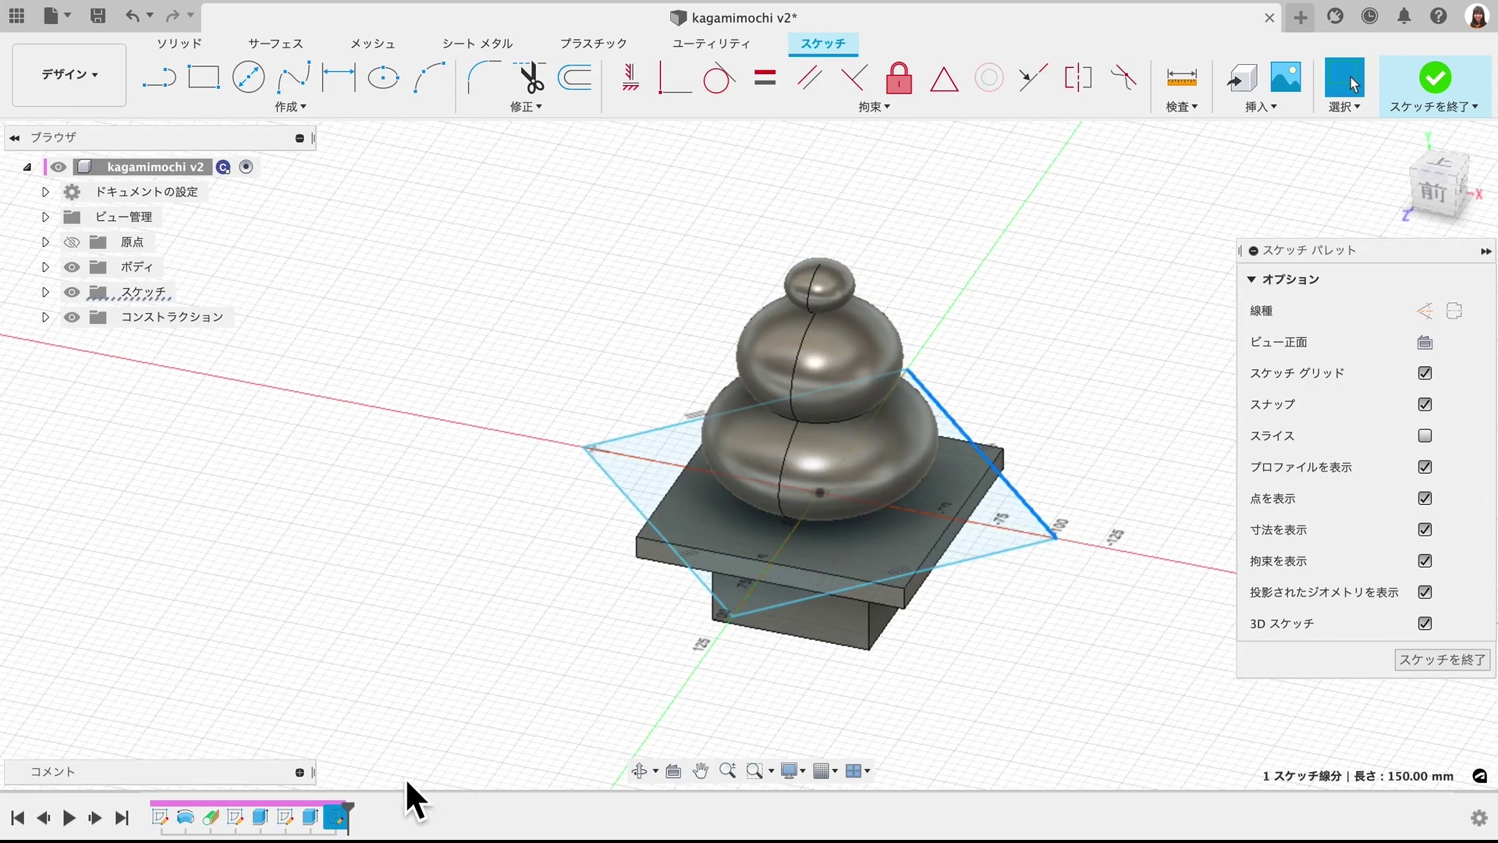
pyautogui.click(405, 775)
pyautogui.click(1436, 165)
pyautogui.click(1033, 536)
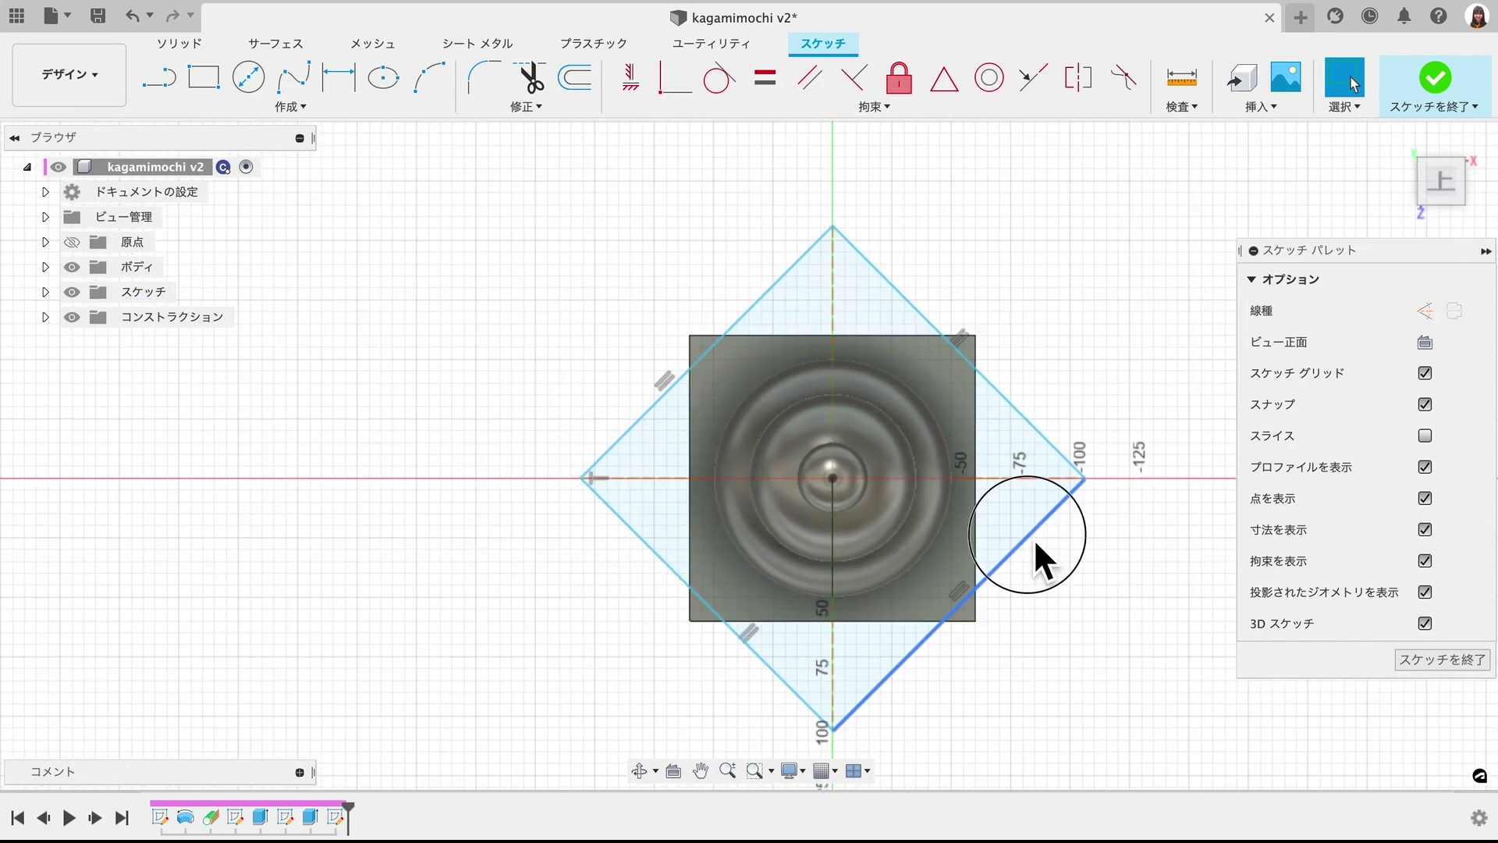
pyautogui.moveTo(1020, 529); pyautogui.dragTo(1013, 523)
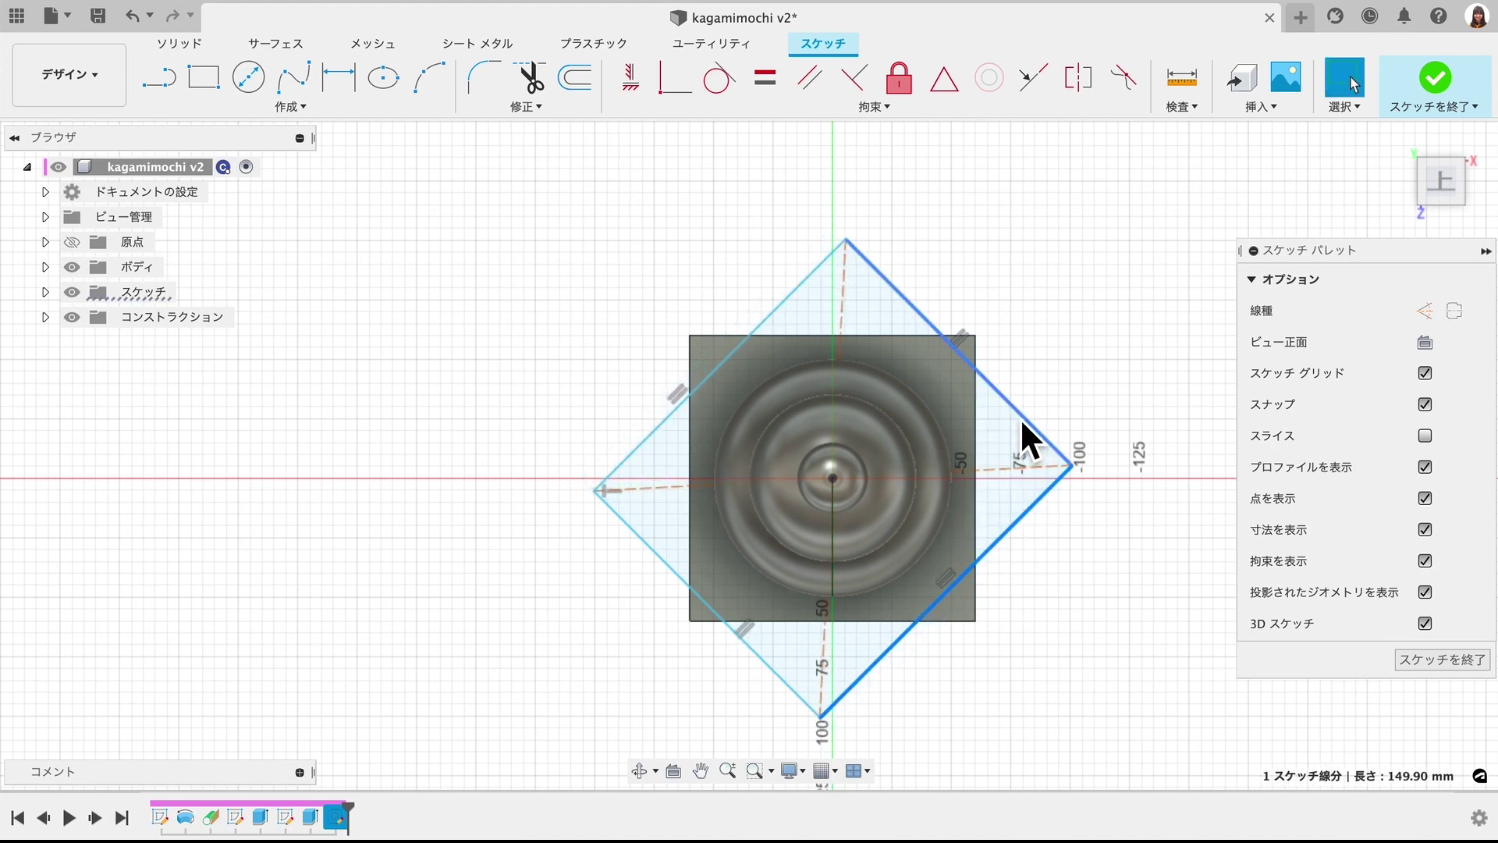
pyautogui.moveTo(1024, 415); pyautogui.dragTo(998, 439)
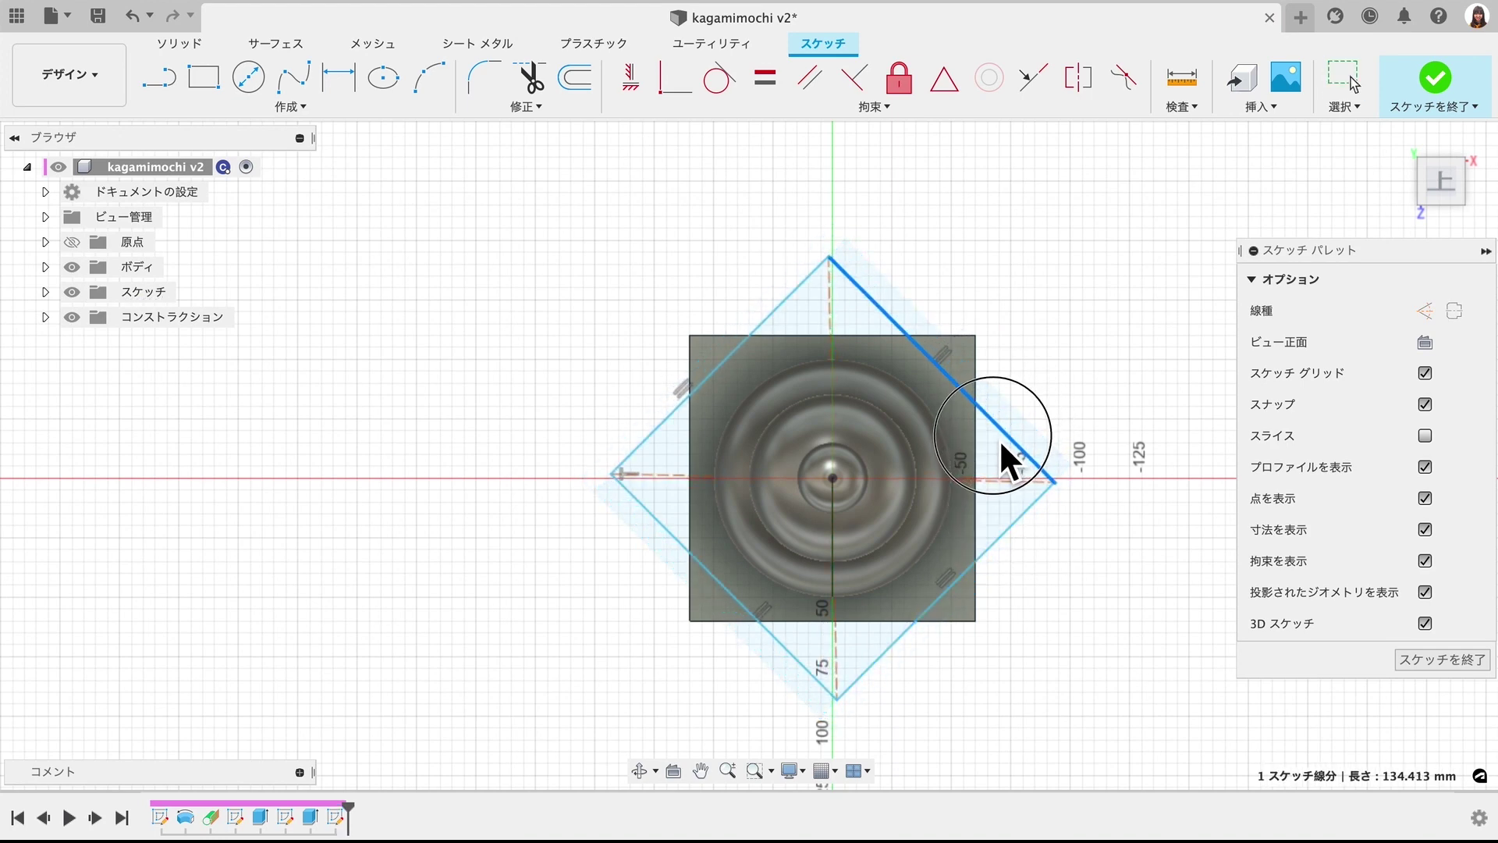
# - Try an angle dimension between the upper-left and upper-right edges, then cancel it
pyautogui.click(451, 113)
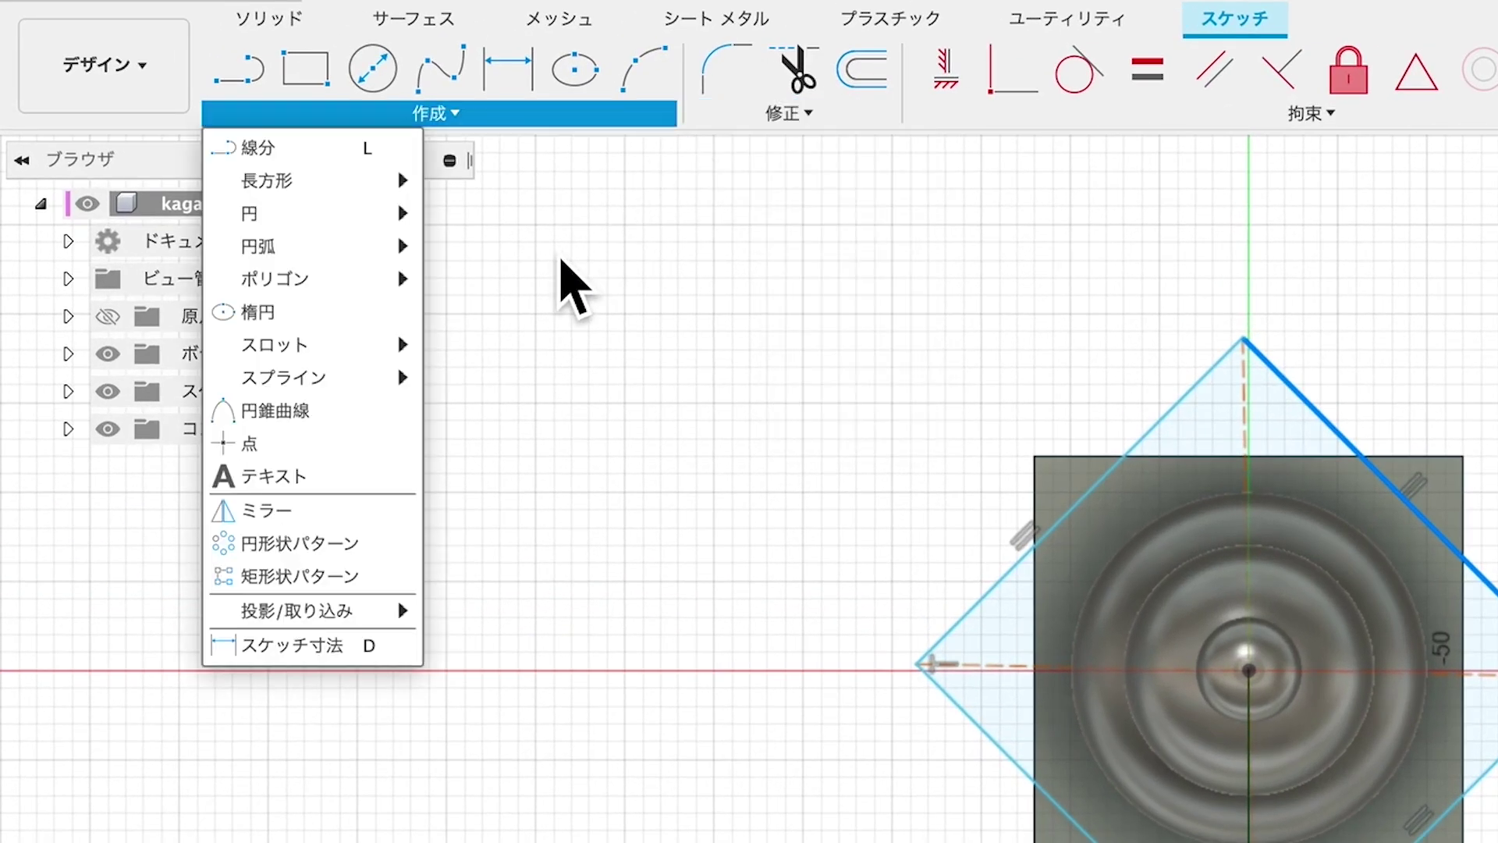
pyautogui.click(292, 644)
pyautogui.click(975, 607)
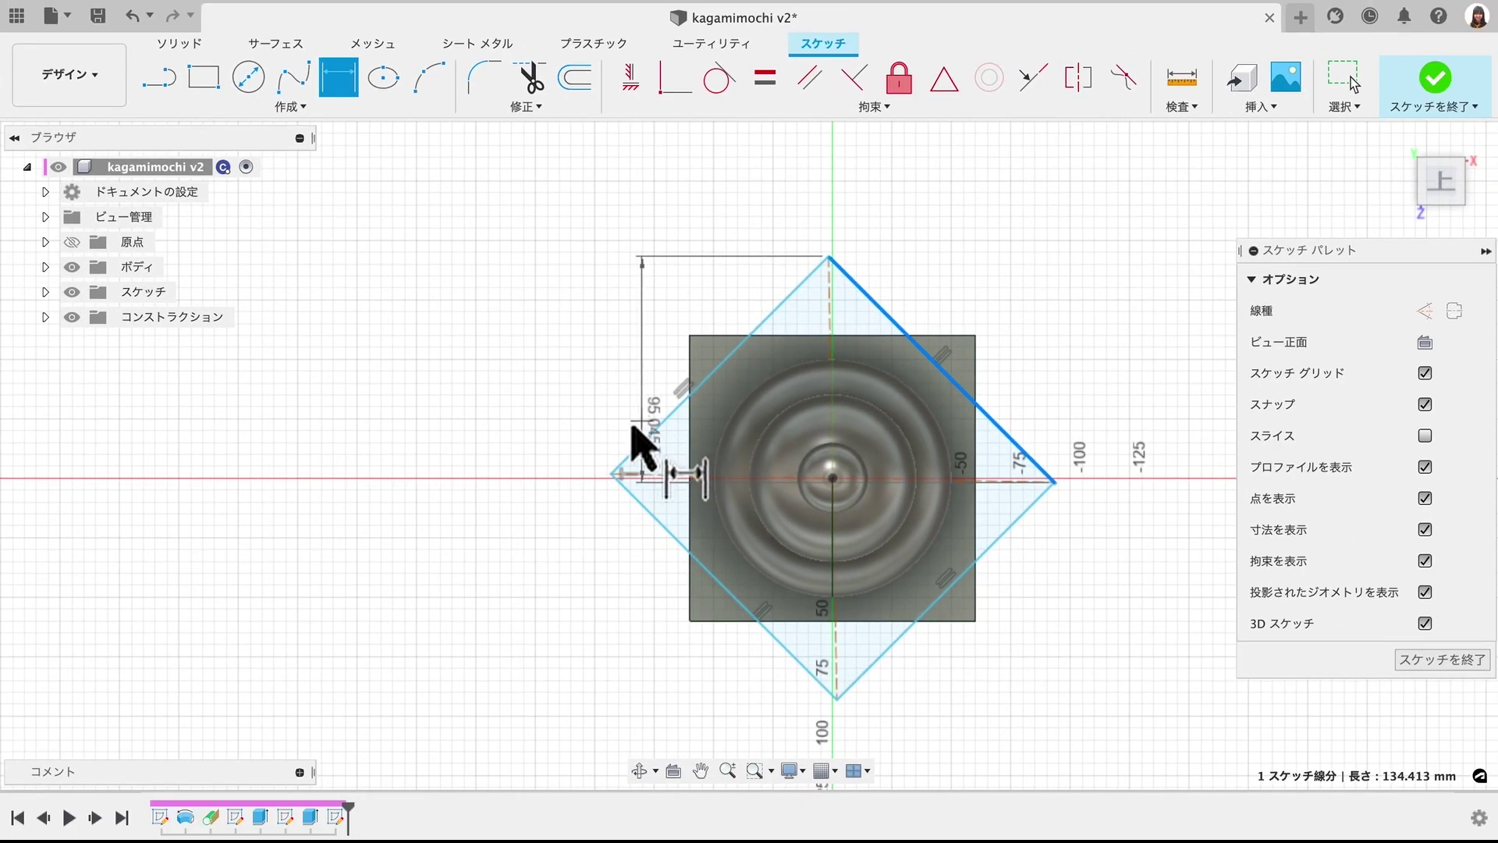
pyautogui.click(631, 459)
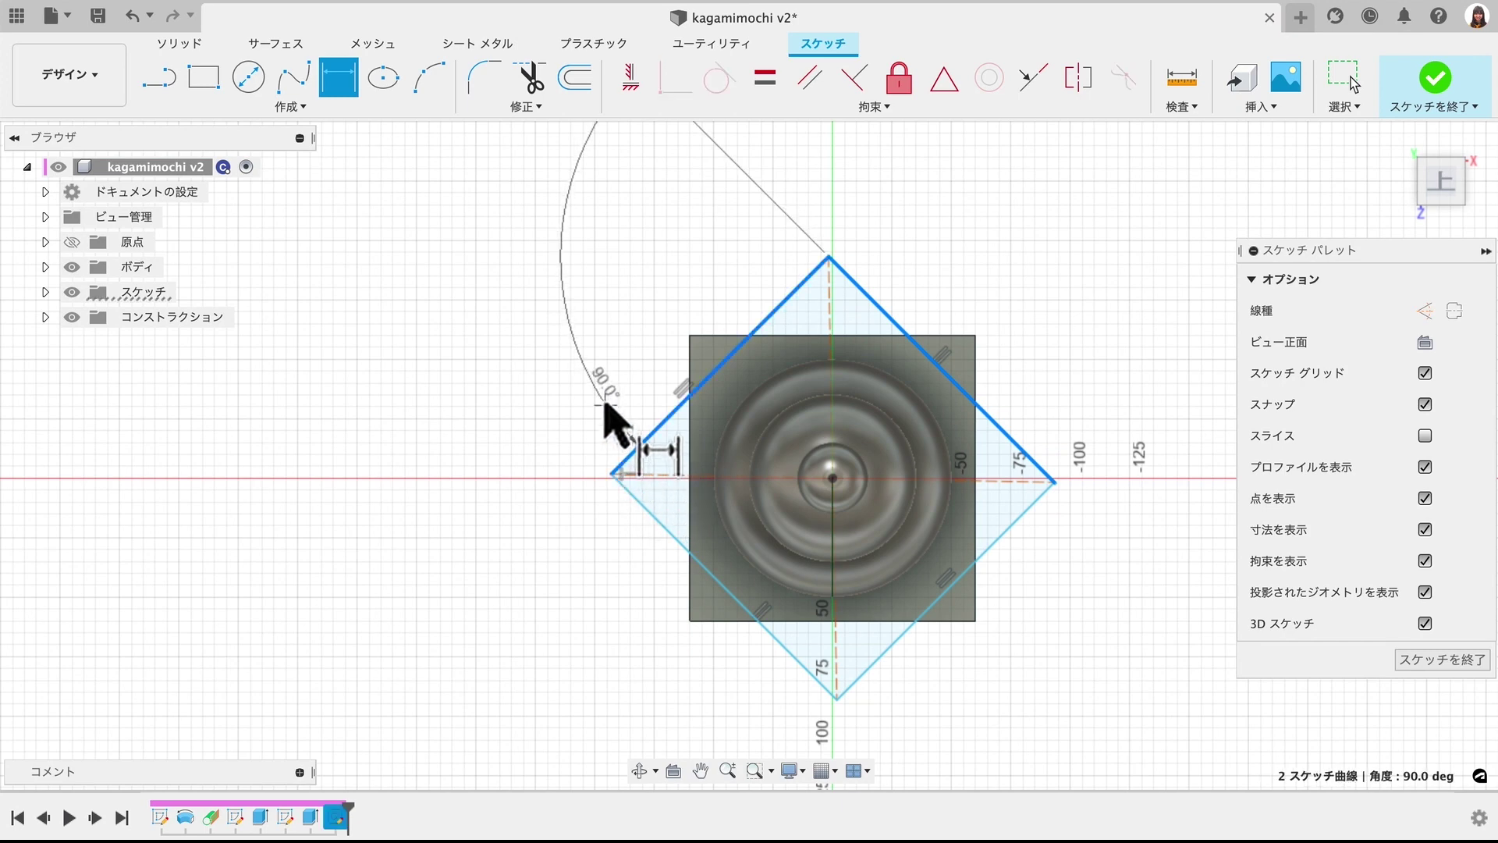
pyautogui.press('Escape')
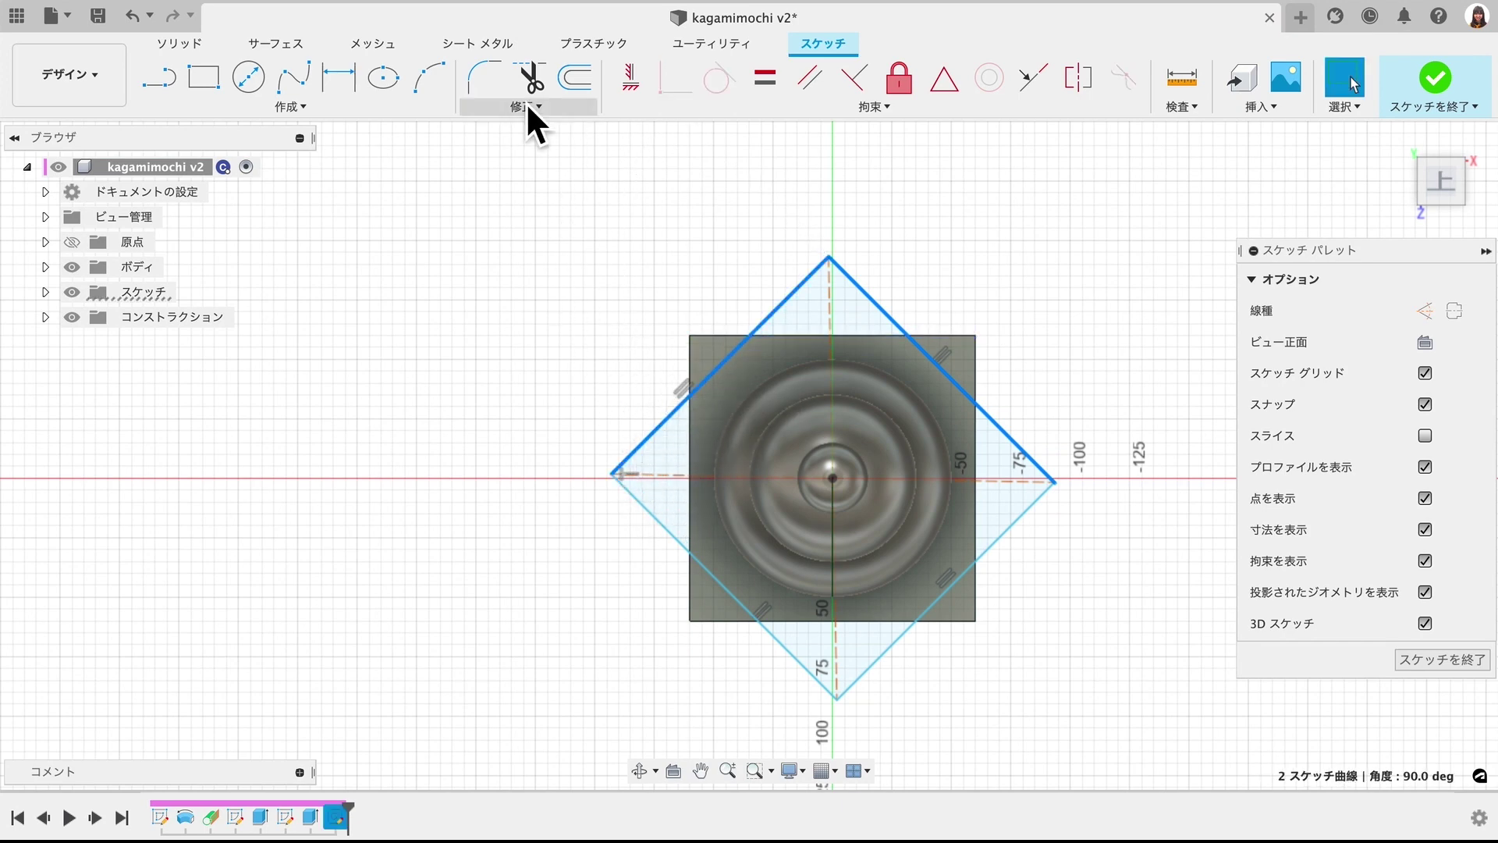
pyautogui.click(872, 295)
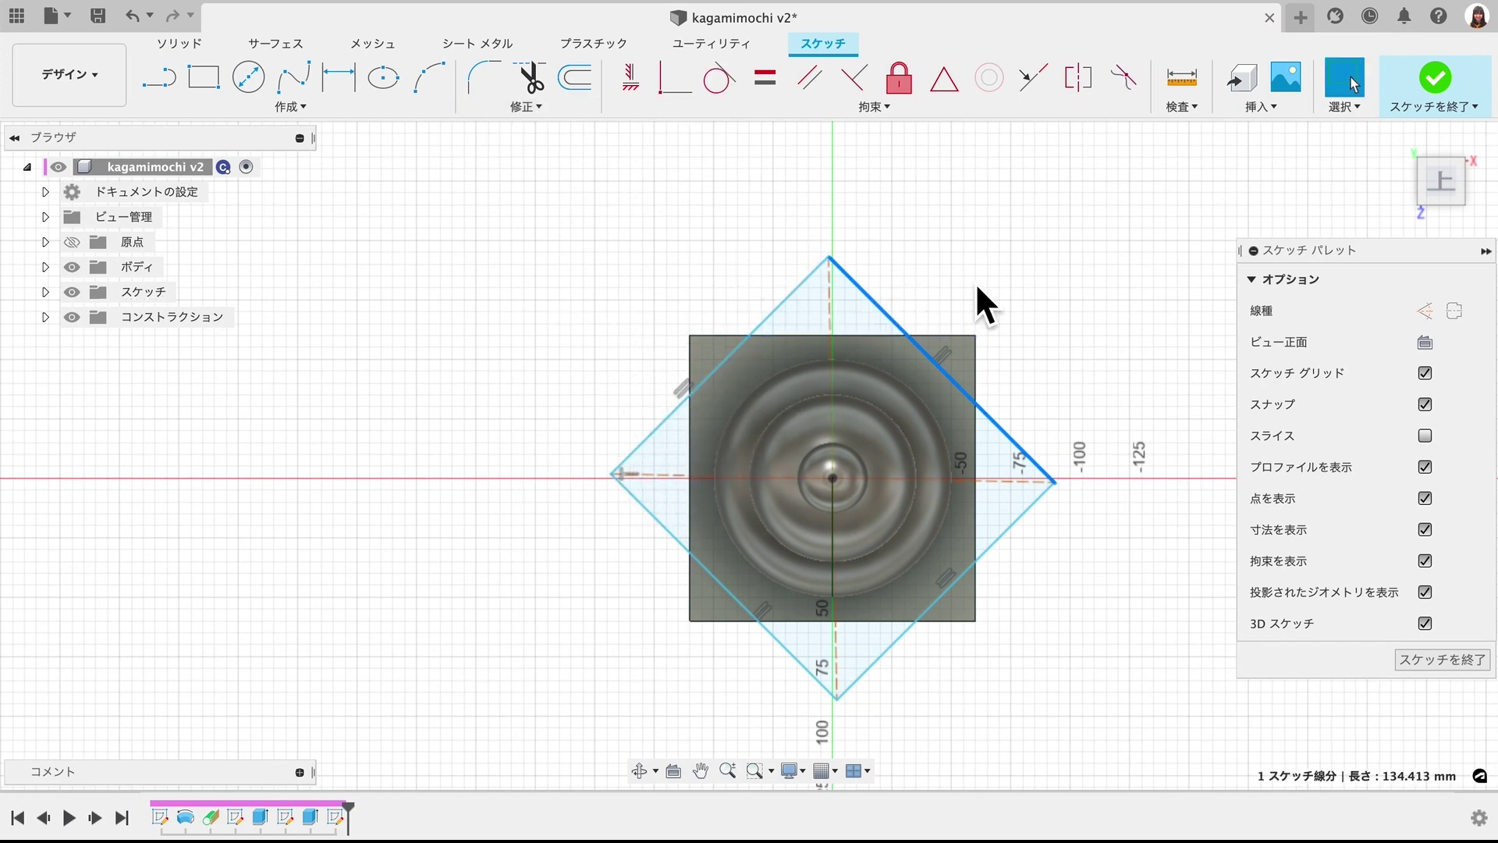
pyautogui.scroll(3, 941, 371)
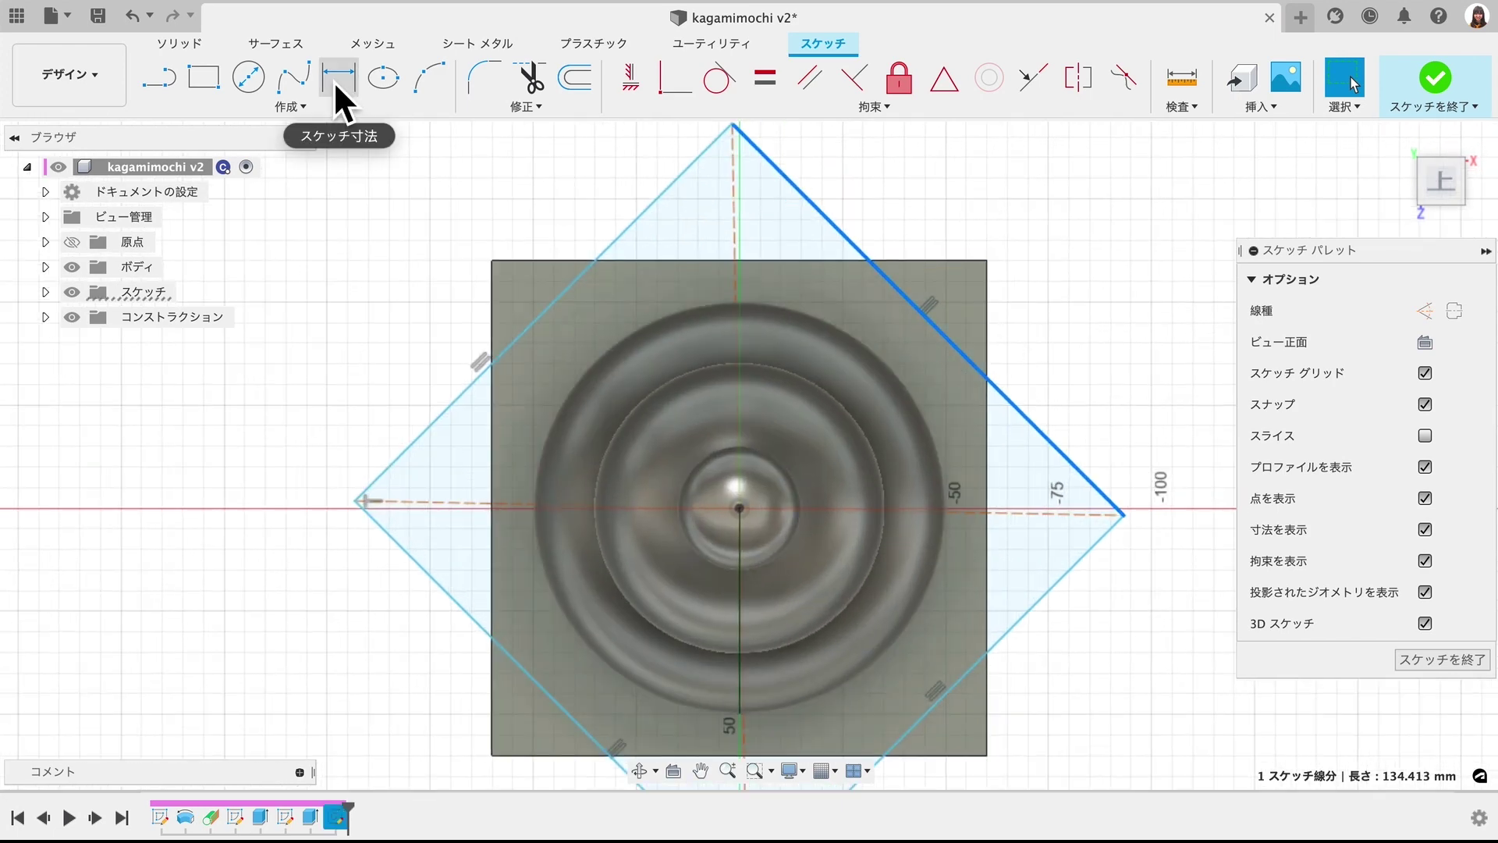
# - Dimension the upper-right edge of the outline to 120 mm
pyautogui.click(318, 106)
pyautogui.click(227, 462)
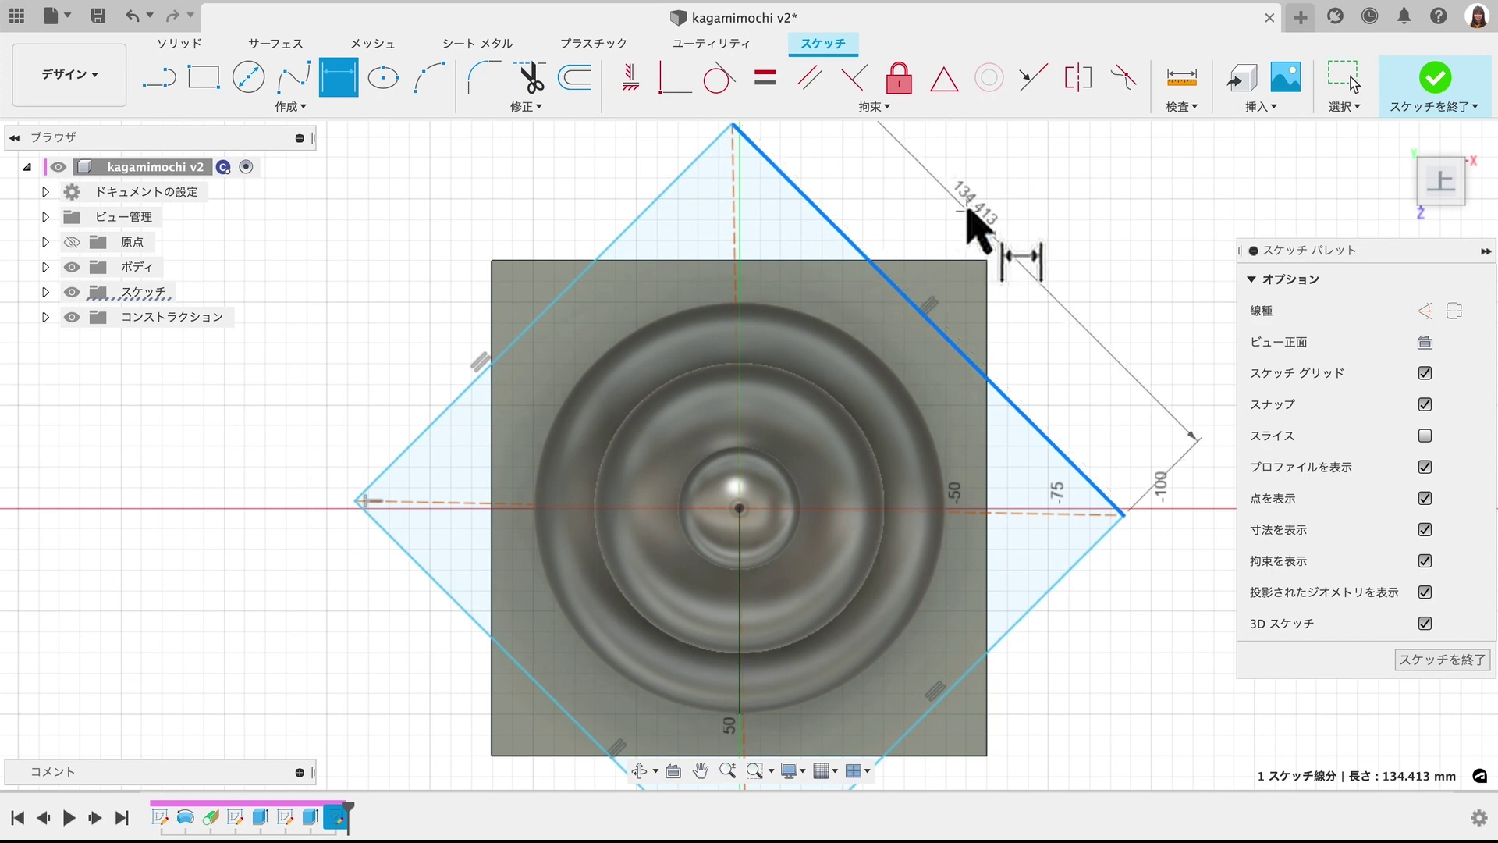
pyautogui.click(1058, 252)
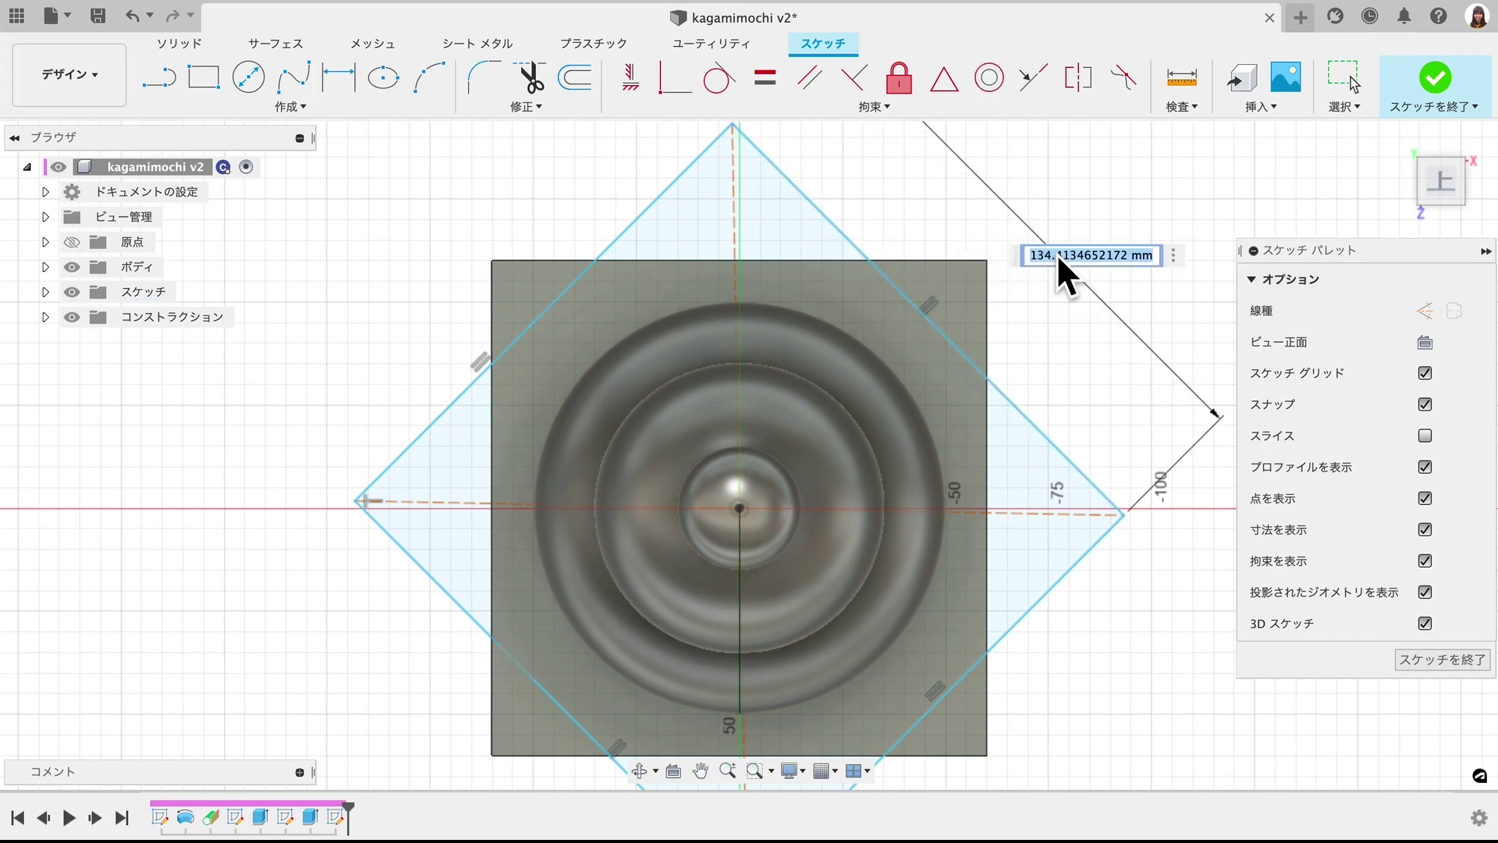
pyautogui.write('12')
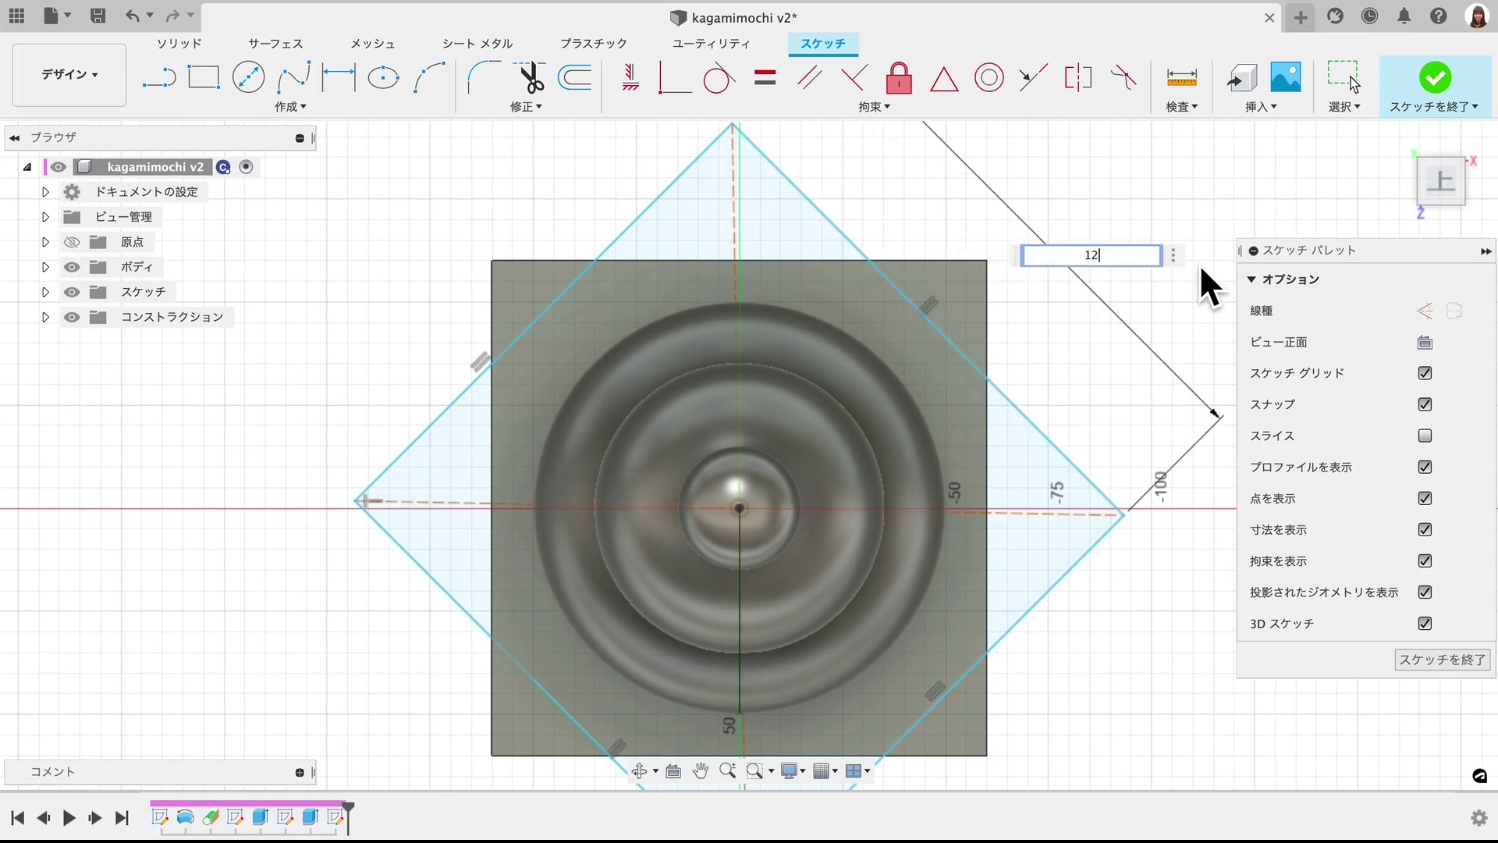
pyautogui.press('Return')
pyautogui.scroll(-3, 866, 382)
pyautogui.scroll(-1, 866, 382)
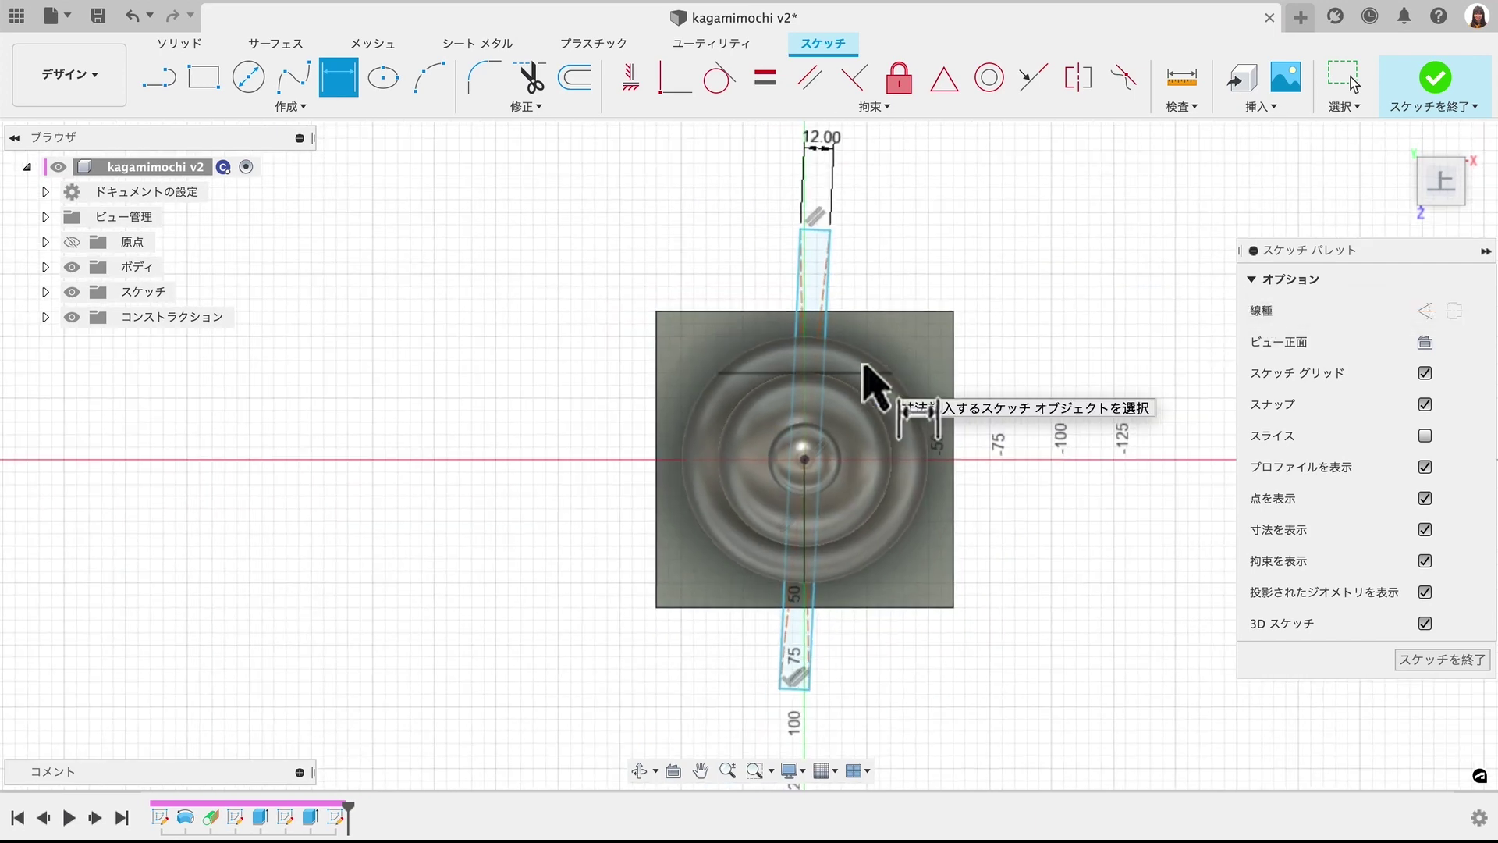
pyautogui.scroll(-2, 866, 383)
# - Dimension the vertical side and the width both to 120 mm, making a square
pyautogui.click(322, 114)
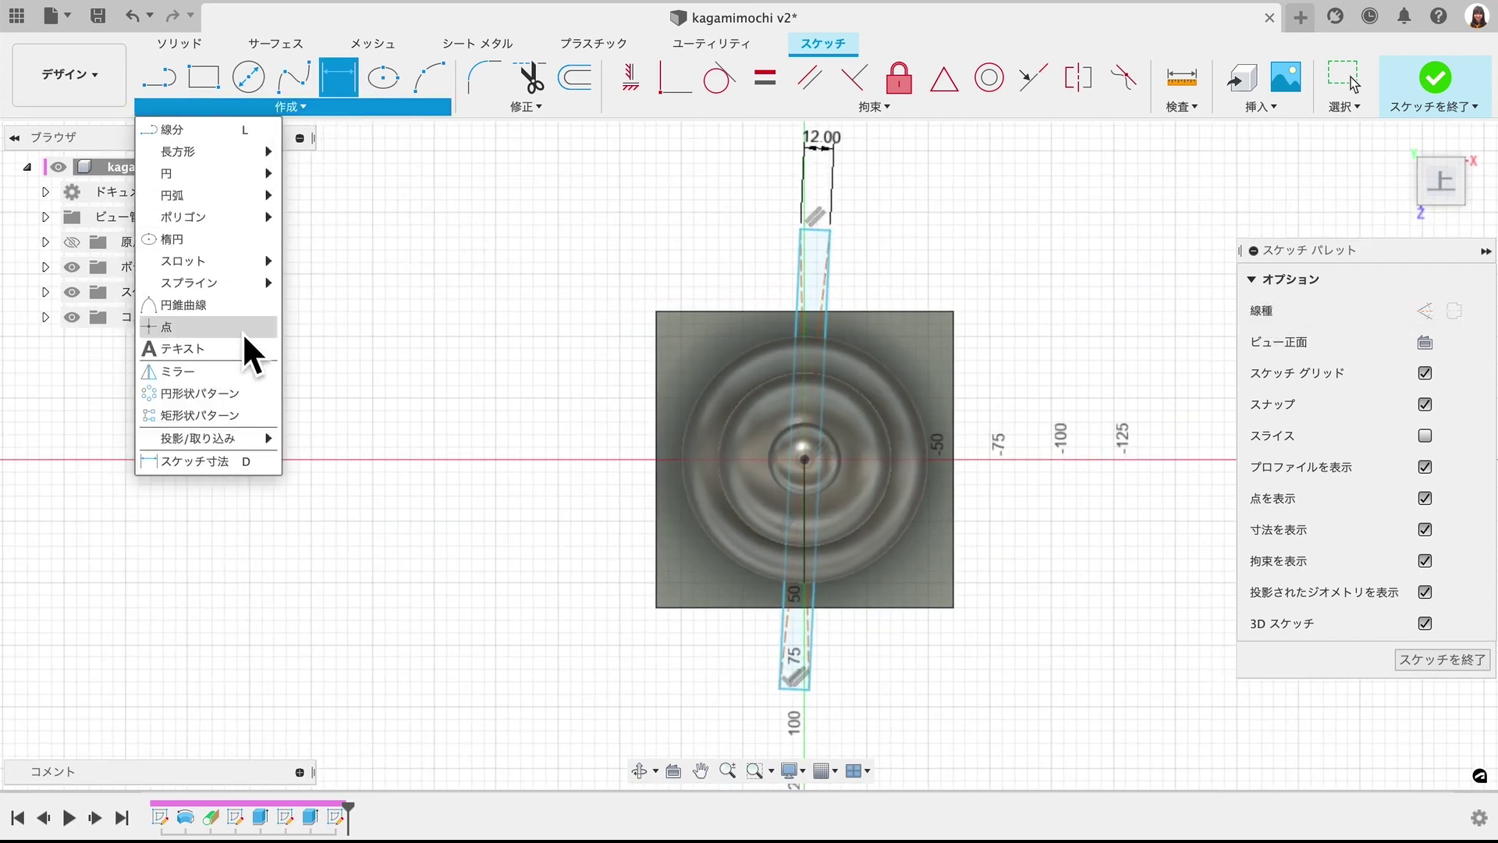
pyautogui.click(234, 469)
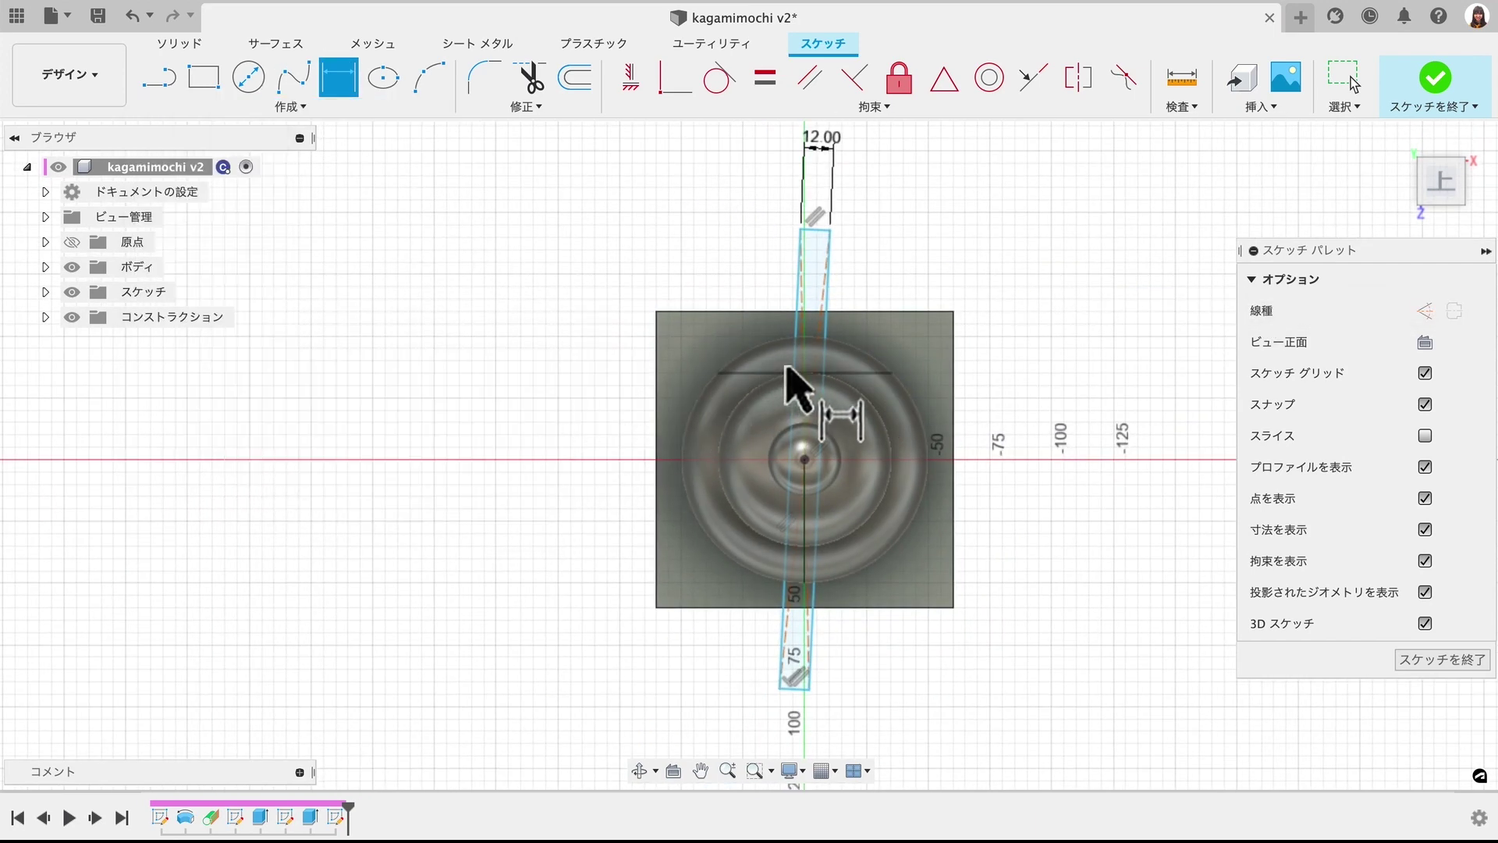
pyautogui.click(796, 378)
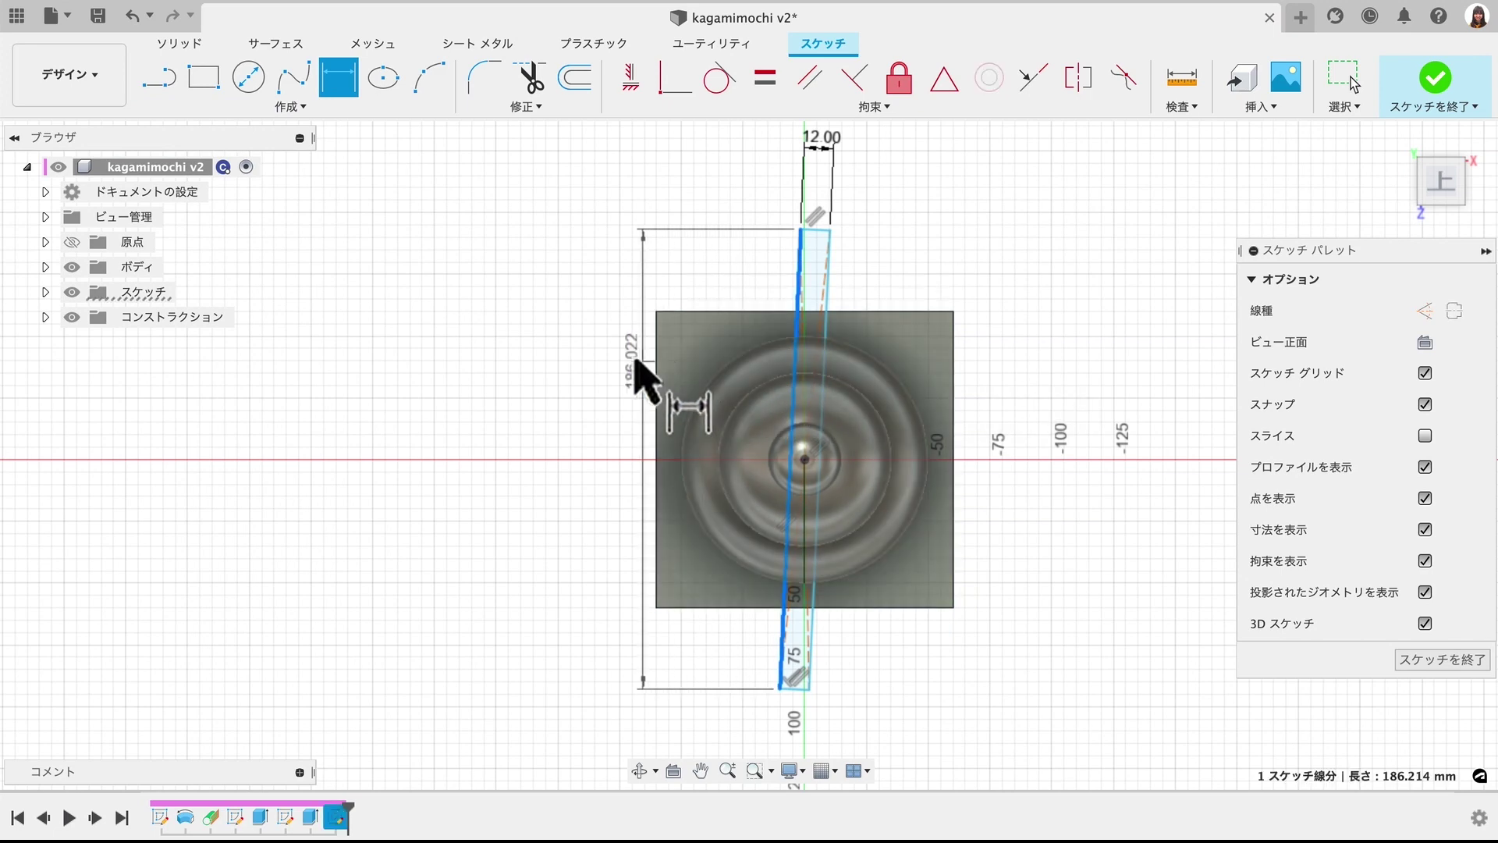
pyautogui.click(582, 359)
pyautogui.write('120')
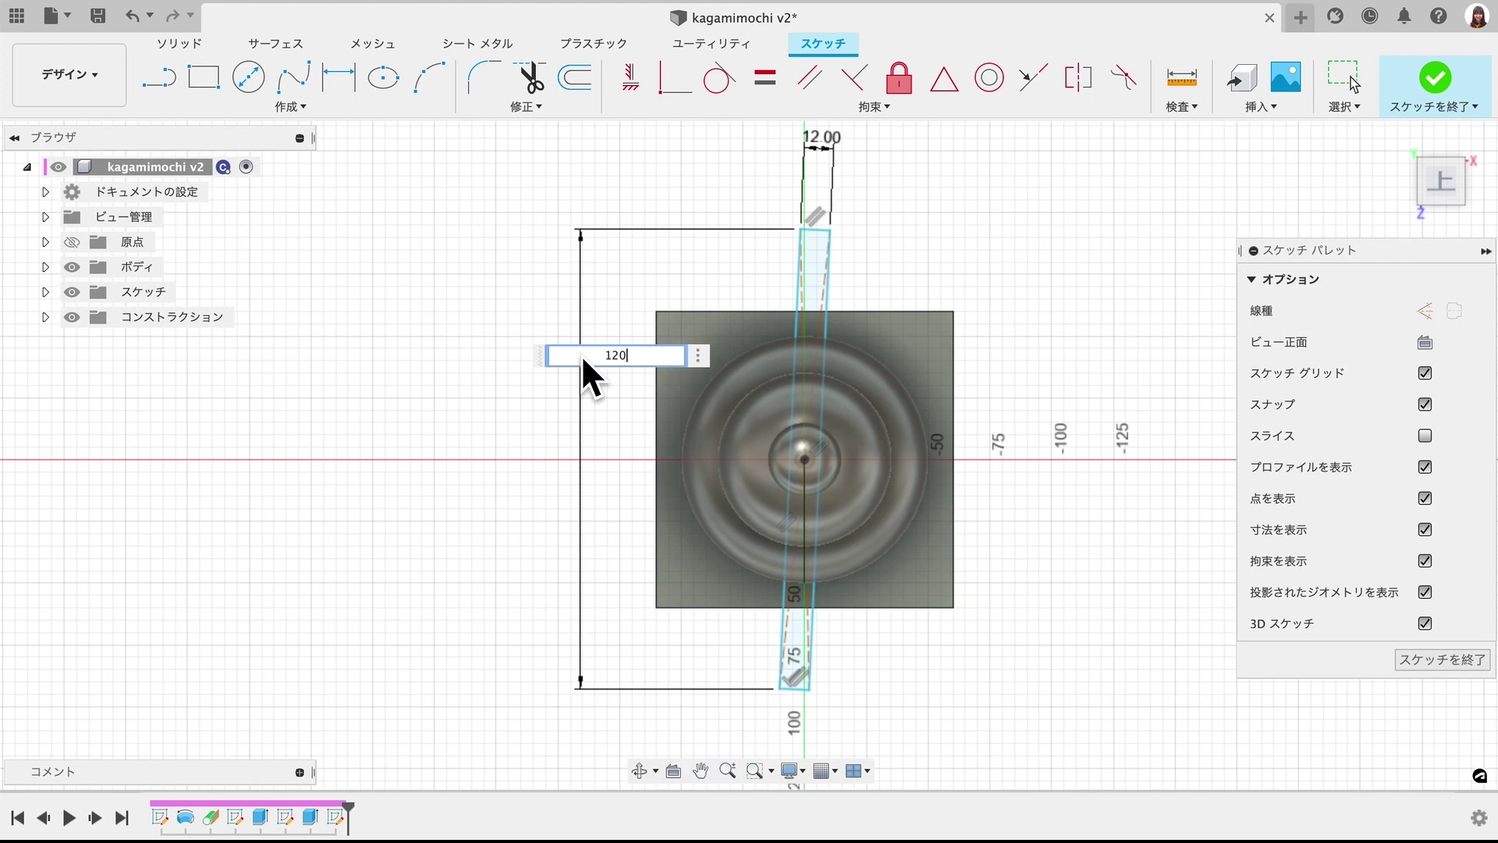
pyautogui.press('Return')
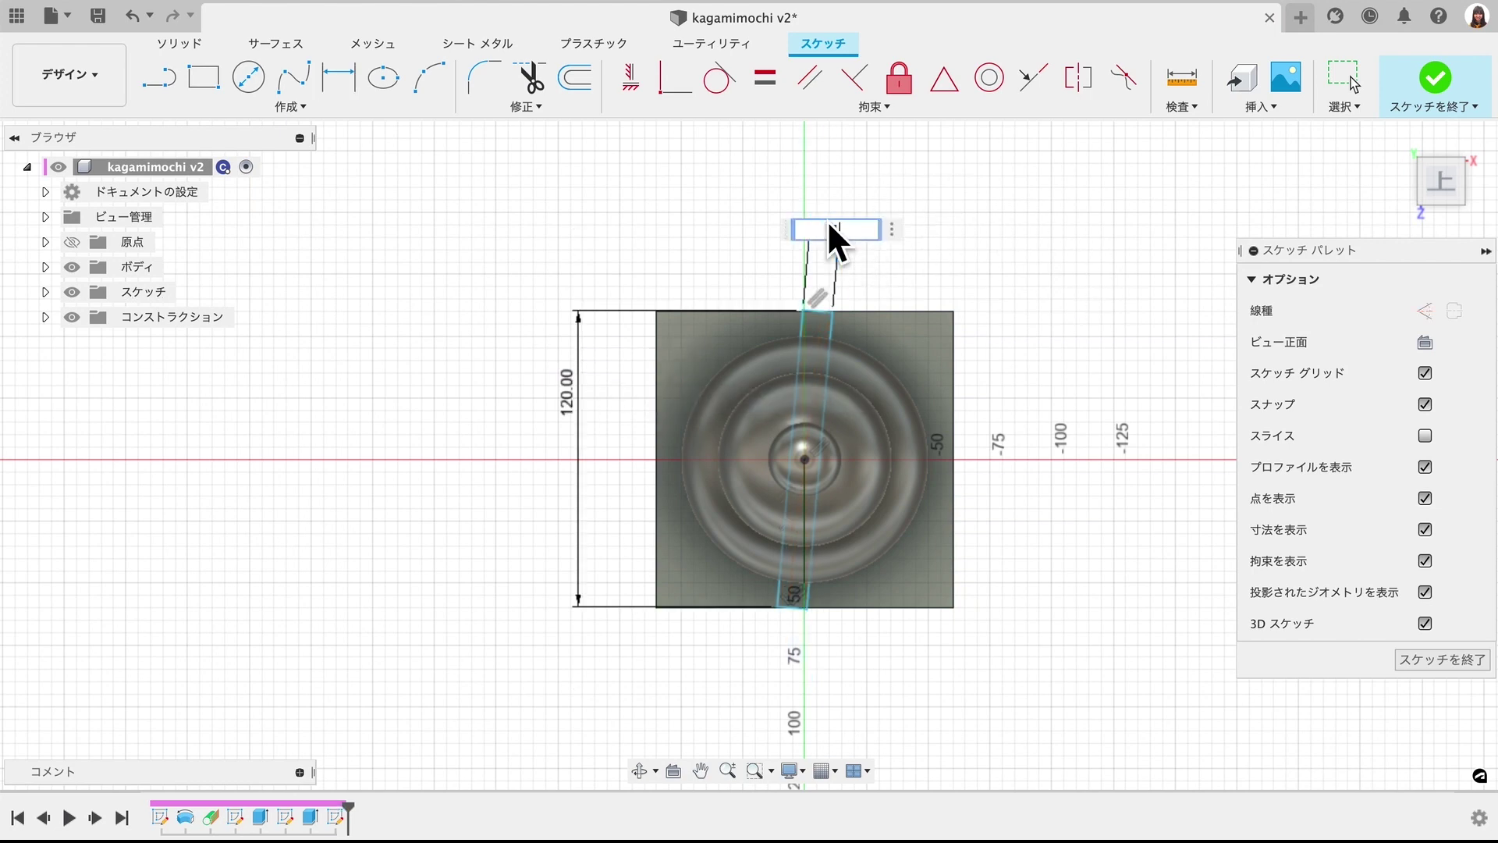
pyautogui.write('120')
pyautogui.press('Return')
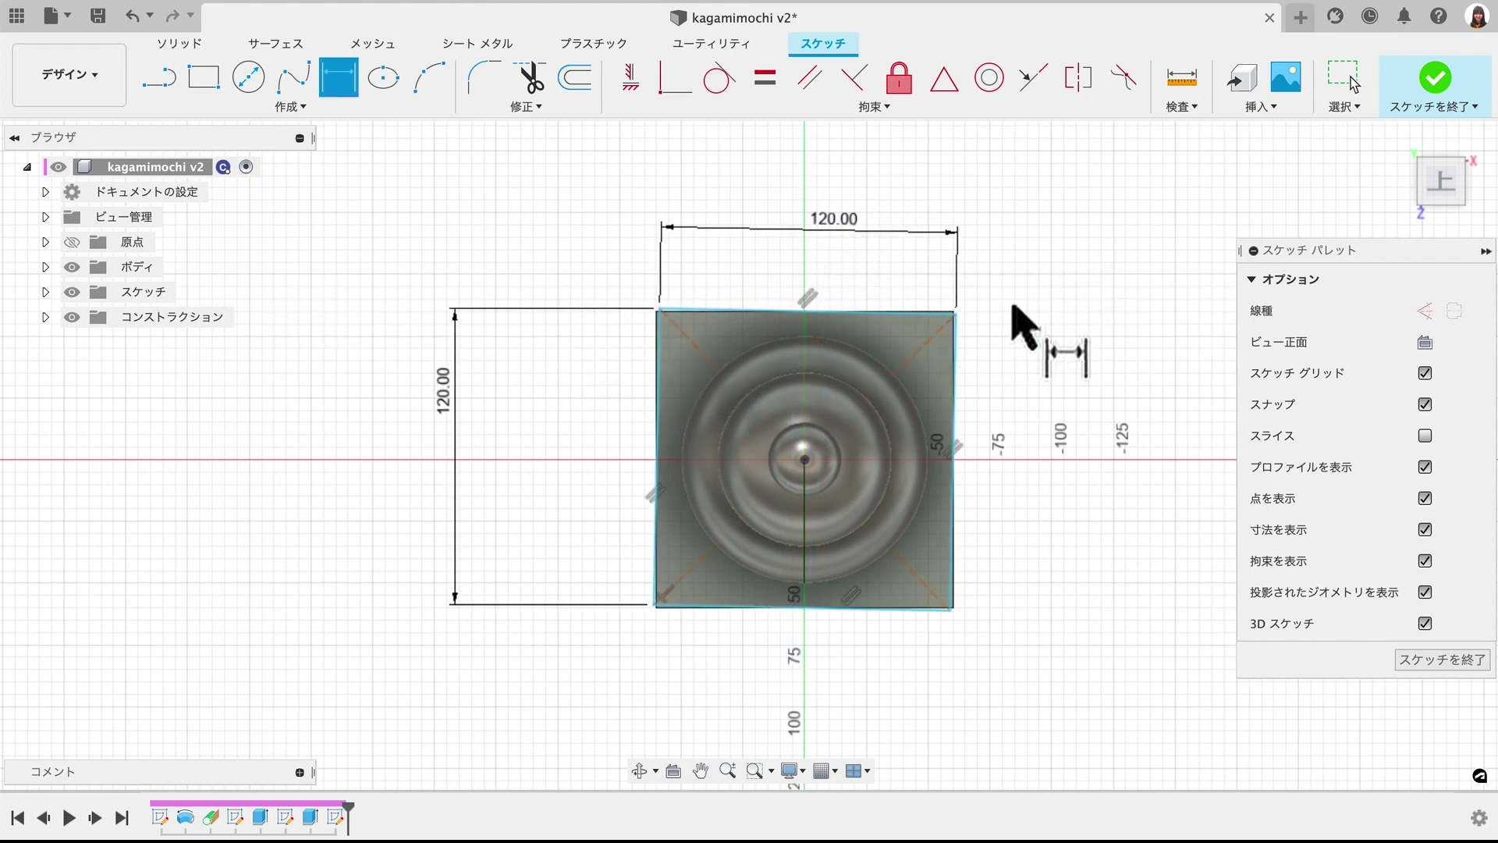
pyautogui.press('Escape')
# - Rotate the square back into a diamond and dimension its corner-to-edge distance at 120 mm
pyautogui.keyDown('shift'); pyautogui.moveTo(903, 394); pyautogui.dragTo(1020, 325, button='middle'); pyautogui.keyUp('shift')
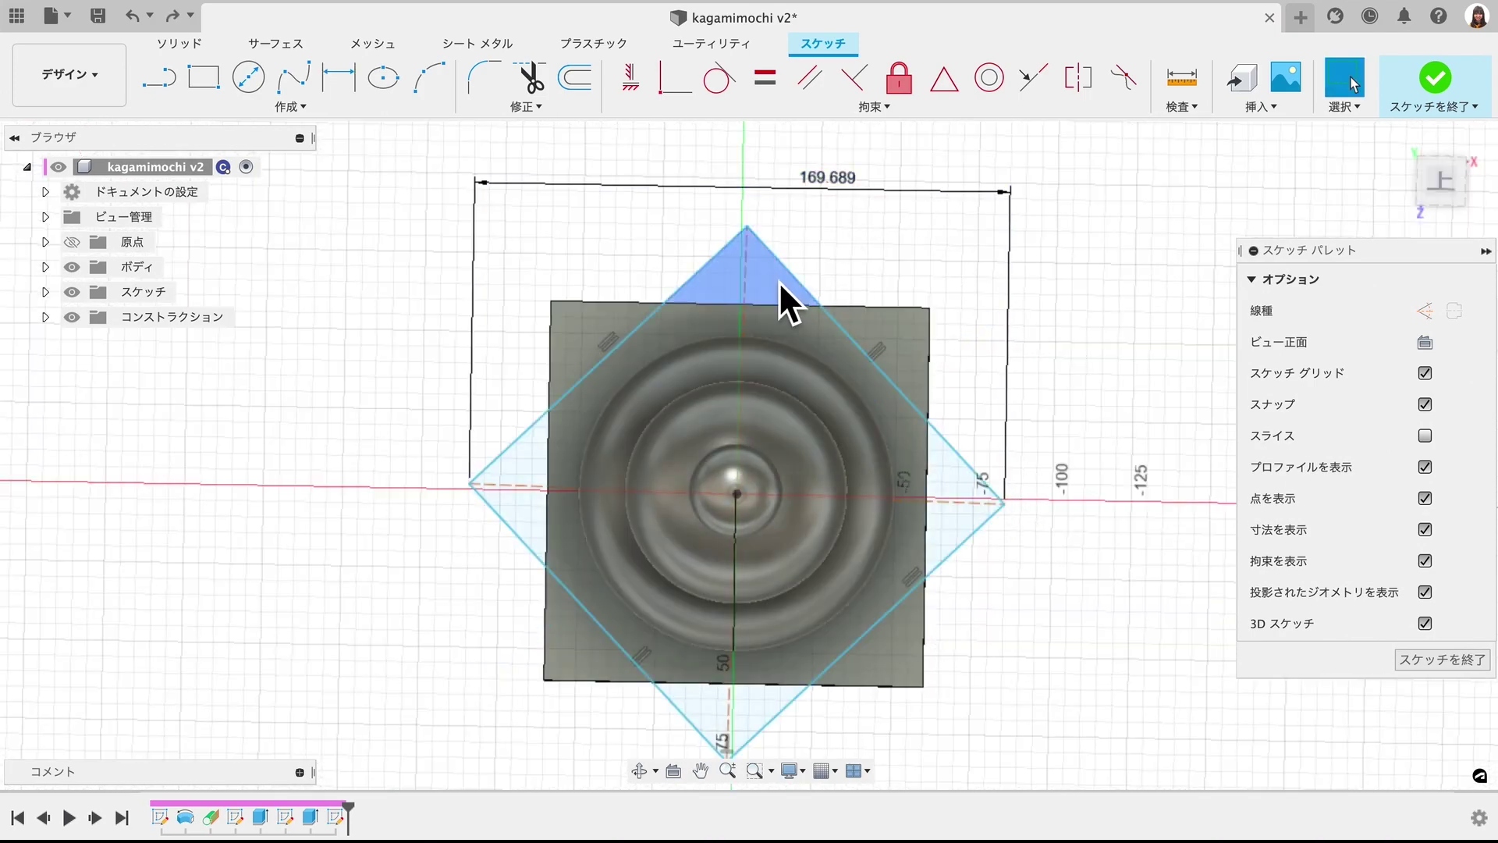
pyautogui.click(749, 234)
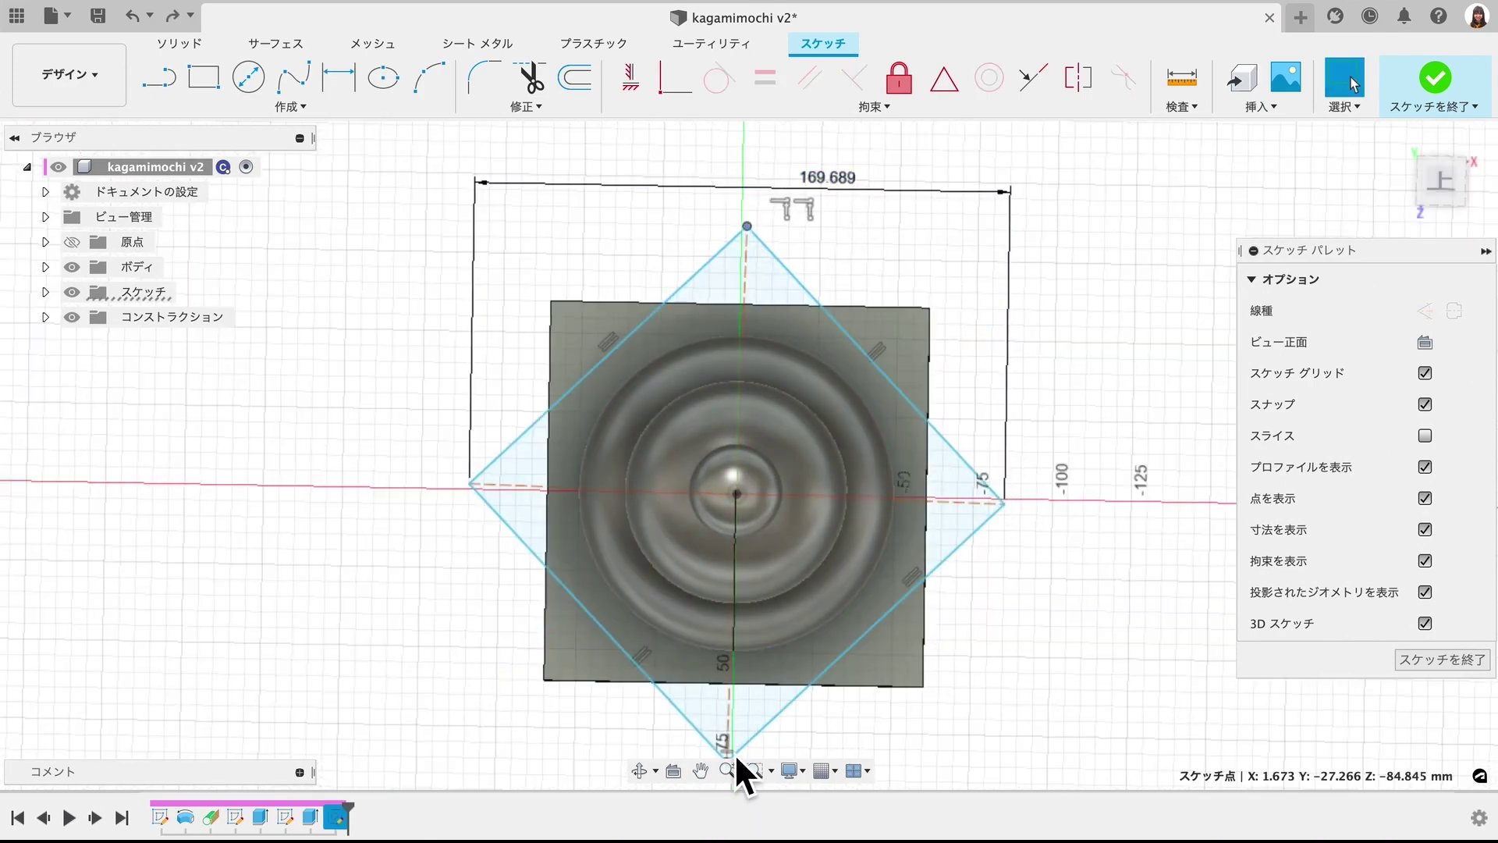
pyautogui.moveTo(753, 565); pyautogui.dragTo(768, 517, button='middle')
pyautogui.click(367, 106)
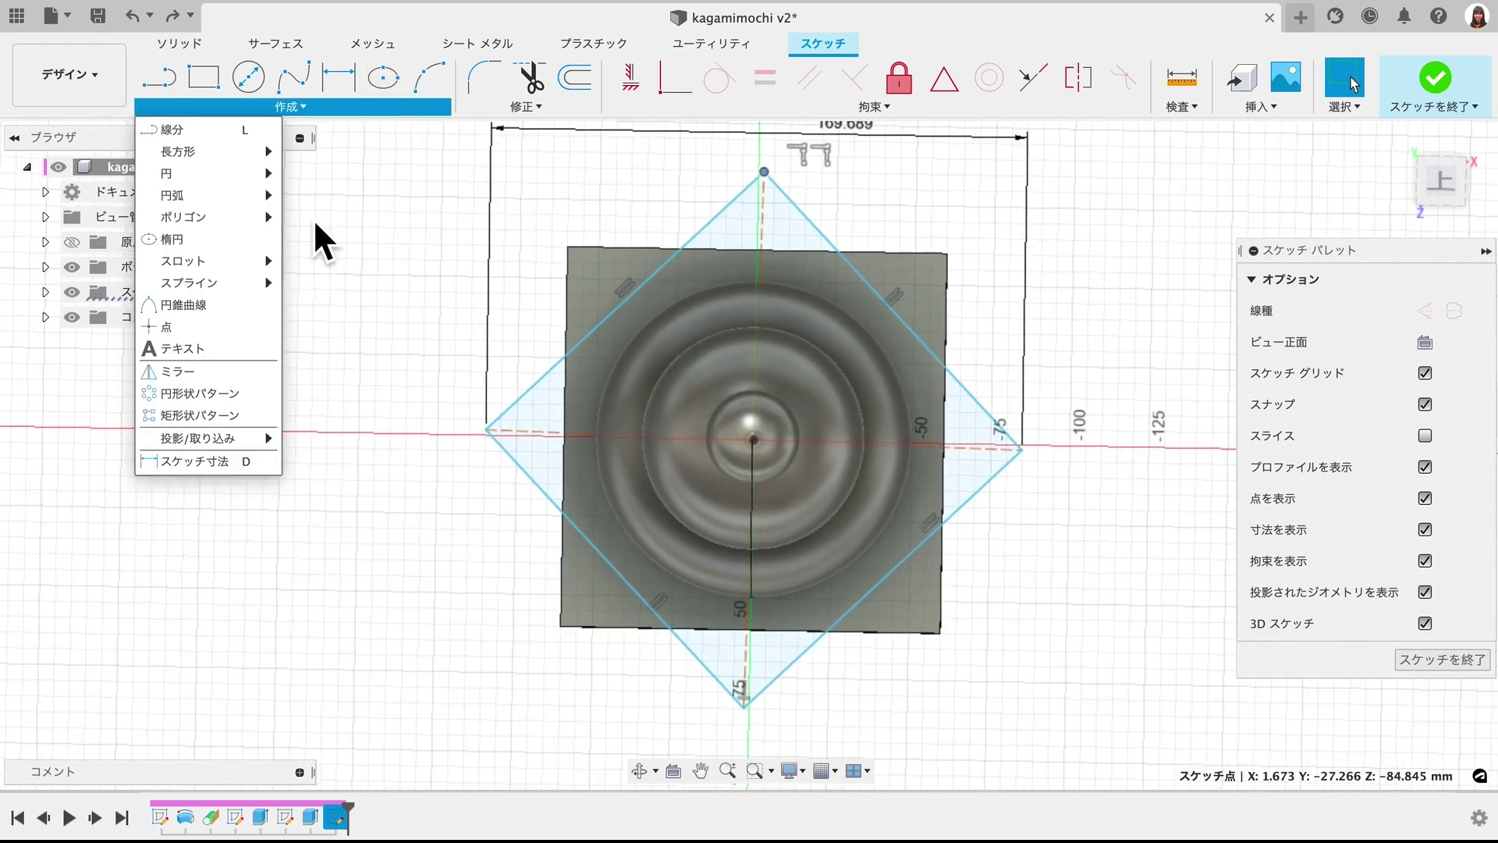
pyautogui.click(231, 461)
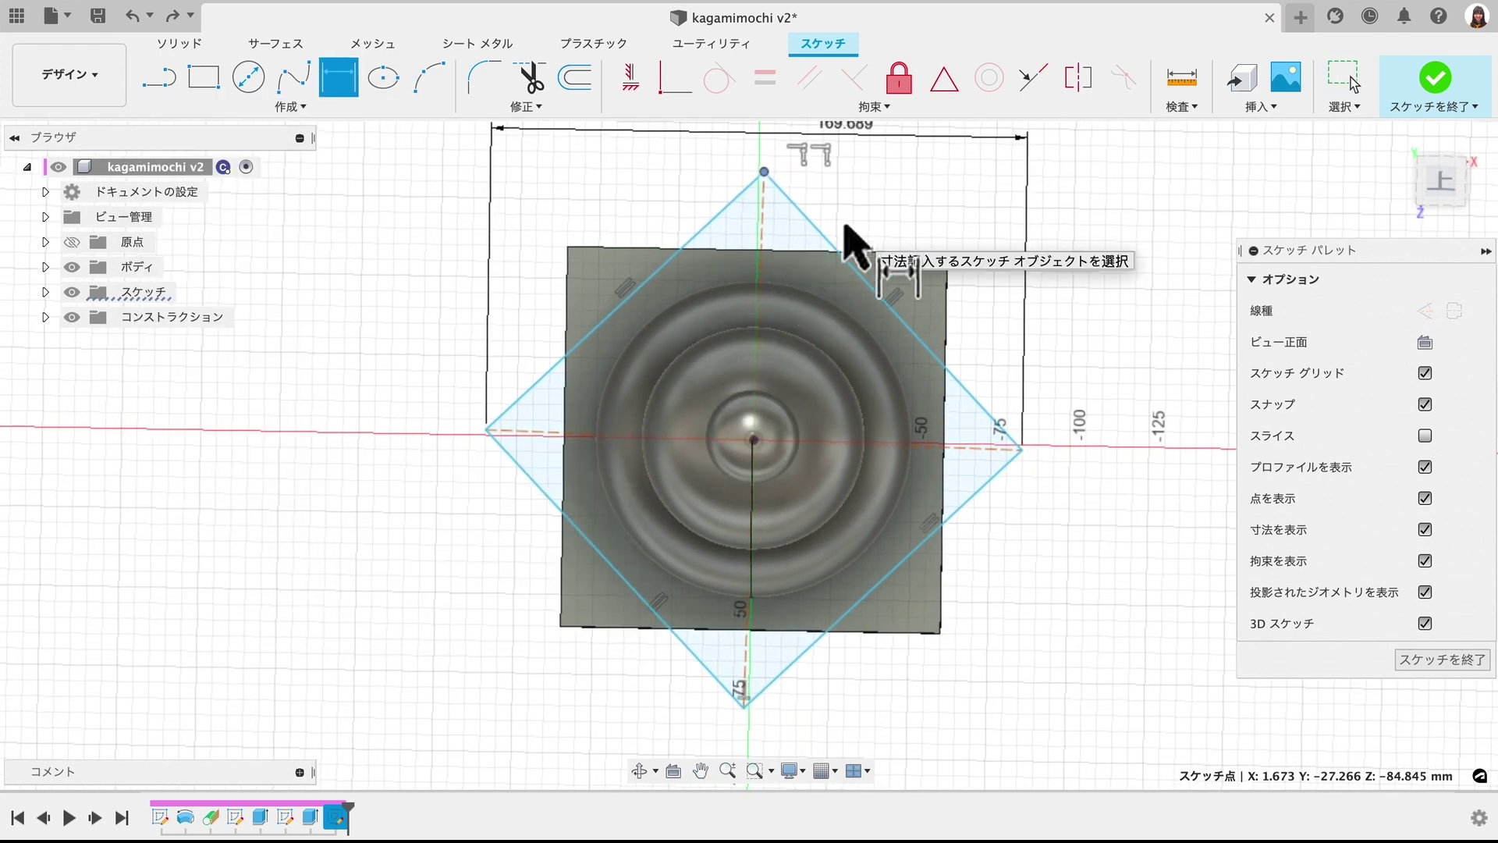
pyautogui.click(974, 493)
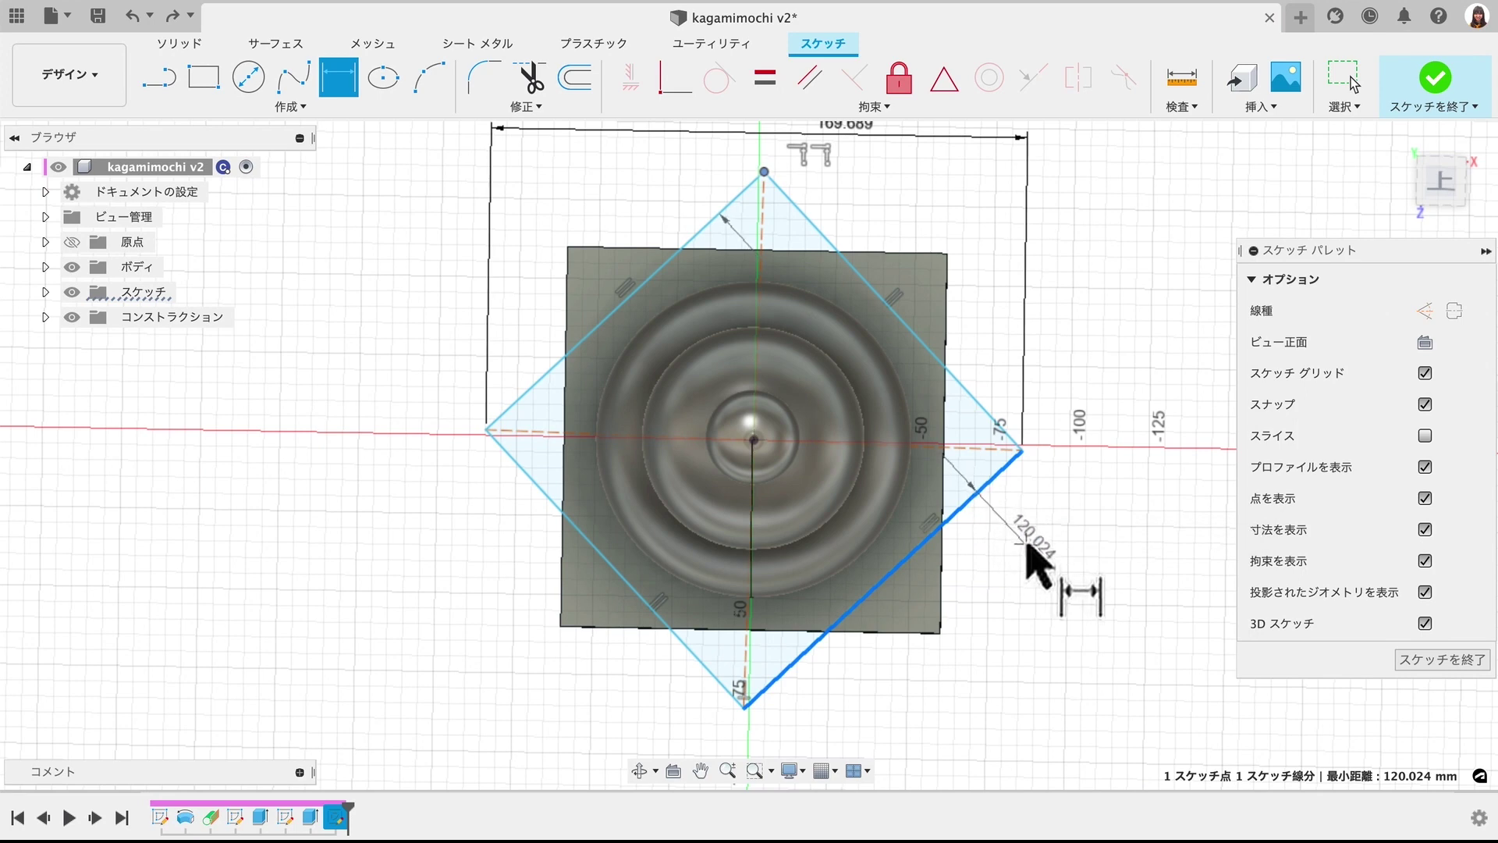
pyautogui.press('Escape')
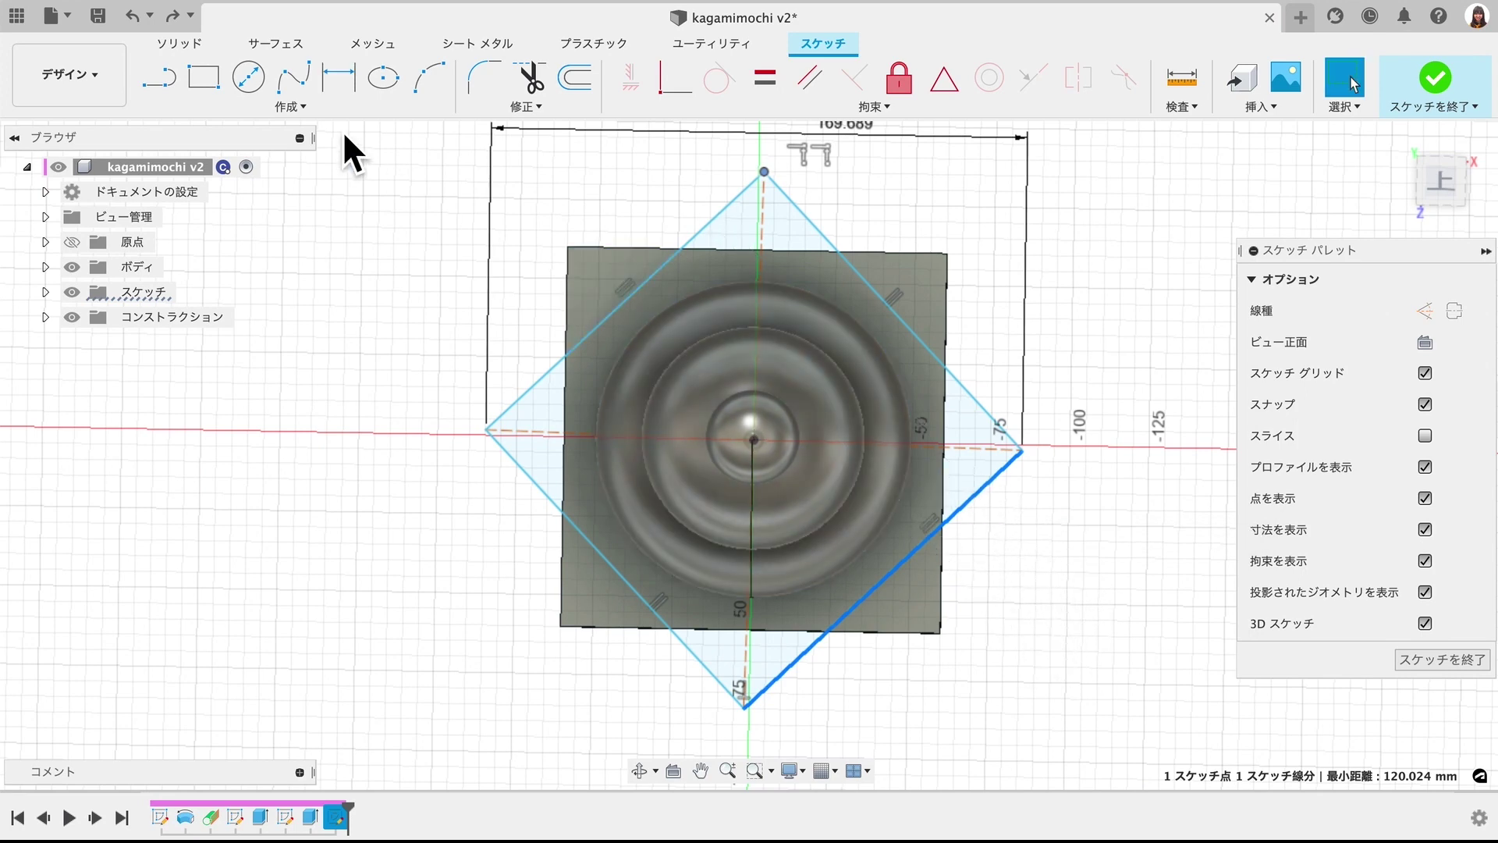
pyautogui.press('d')
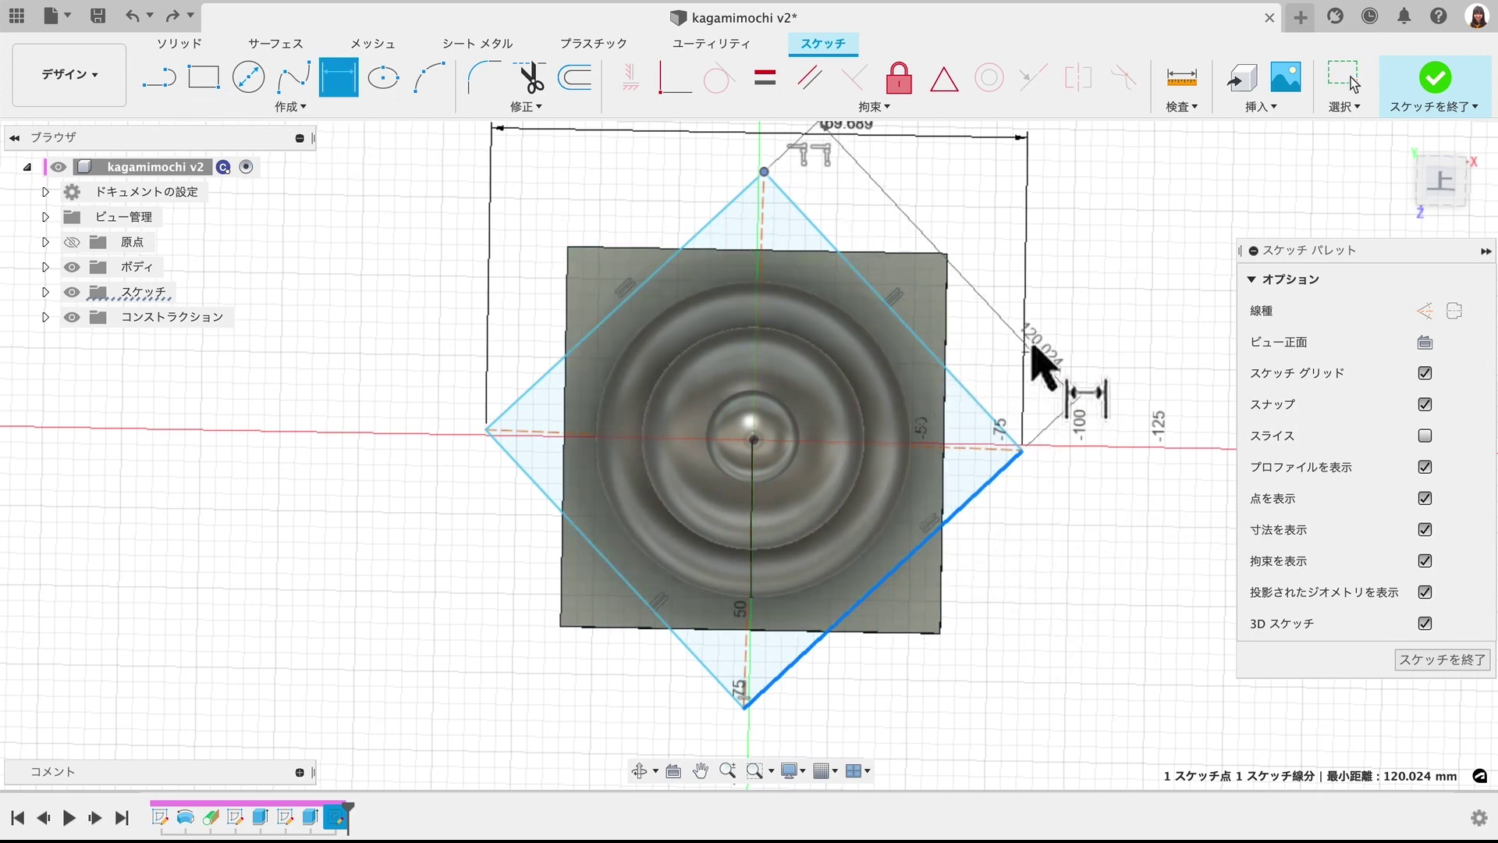
pyautogui.click(1069, 374)
pyautogui.write('1')
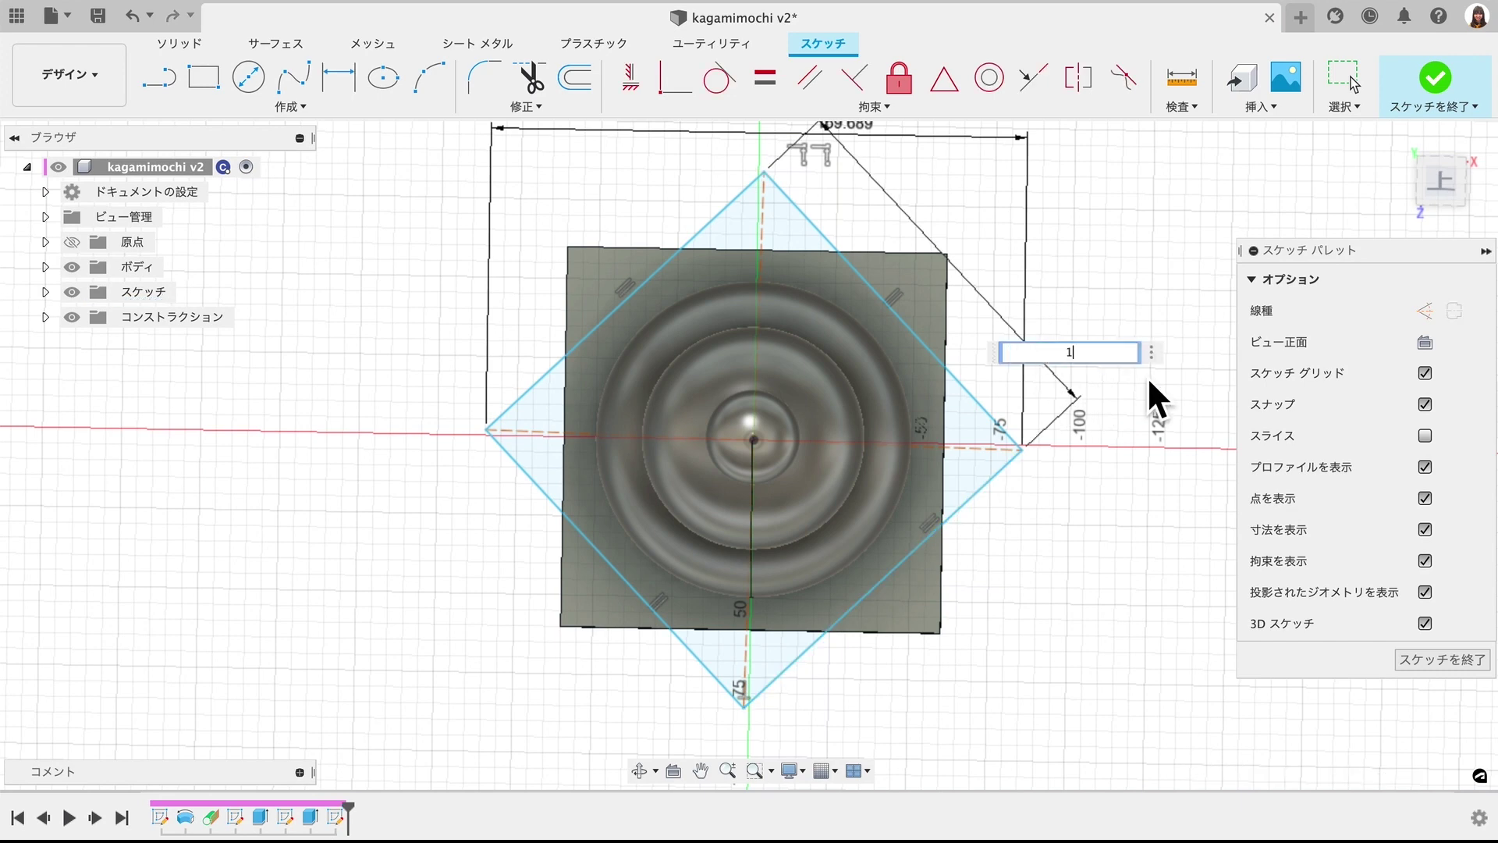
pyautogui.write('20')
pyautogui.press('Return')
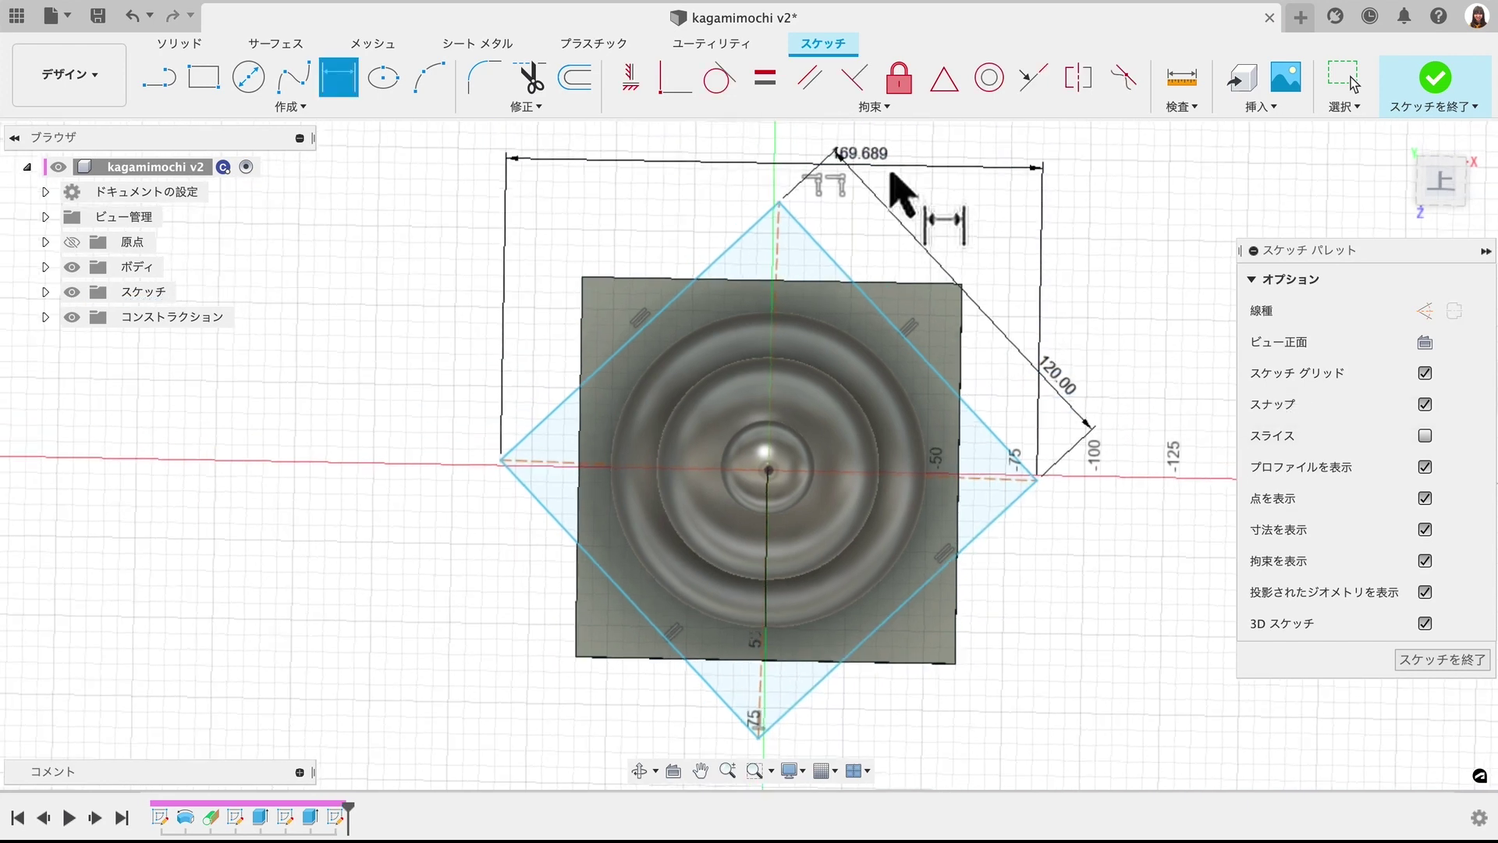
# - Change the 169.689 corner-to-corner width to 170 mm and move its label aside
pyautogui.click(875, 165)
pyautogui.write('1')
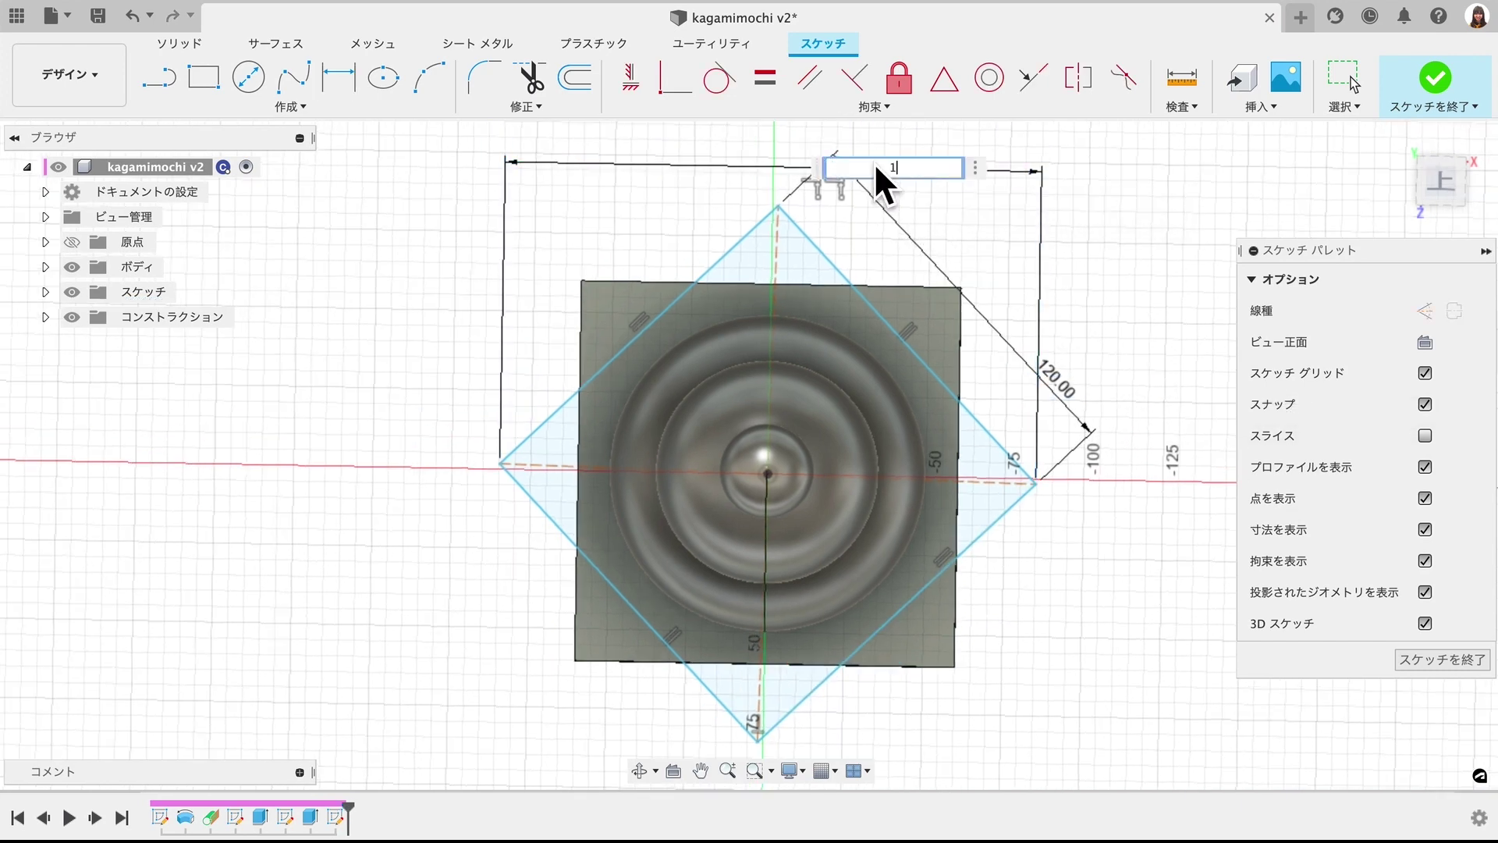
pyautogui.write('70')
pyautogui.press('Return')
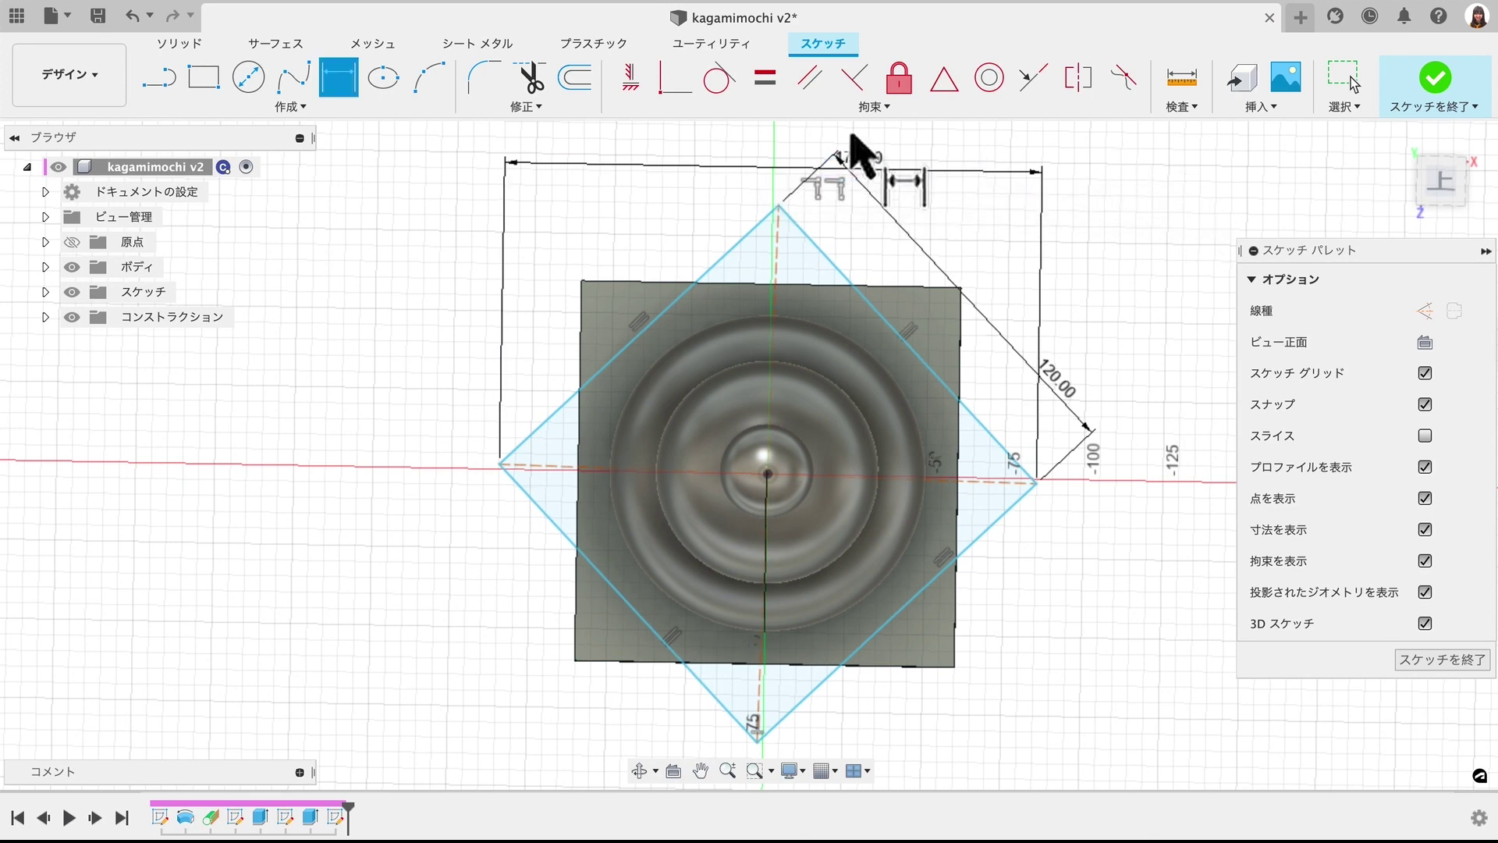
pyautogui.moveTo(876, 165); pyautogui.dragTo(963, 149)
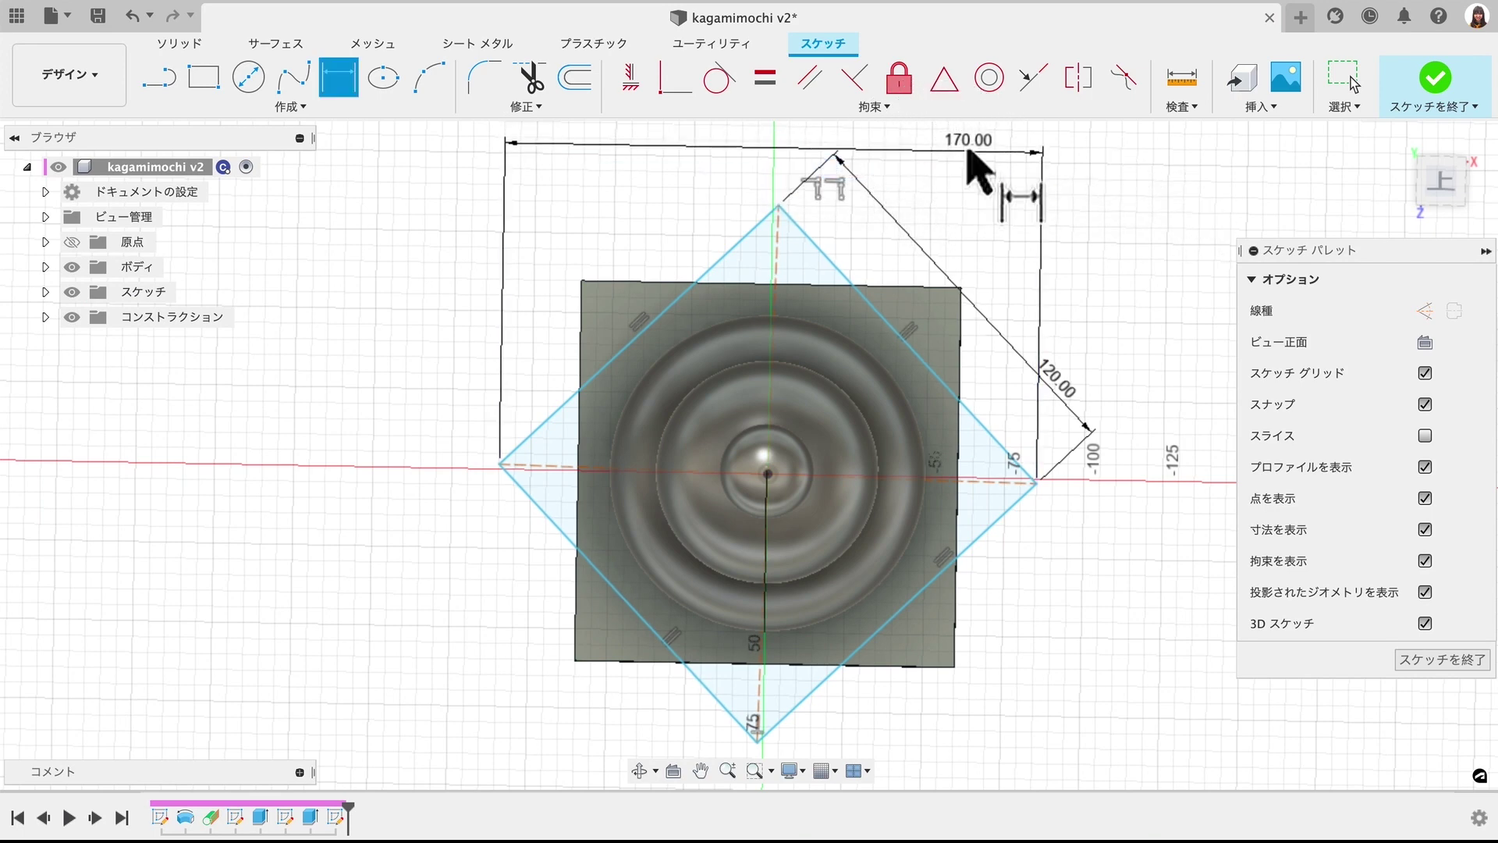
# - Extrude all diamond profiles 2 mm as a new body to form the paper sheet
pyautogui.click(1445, 93)
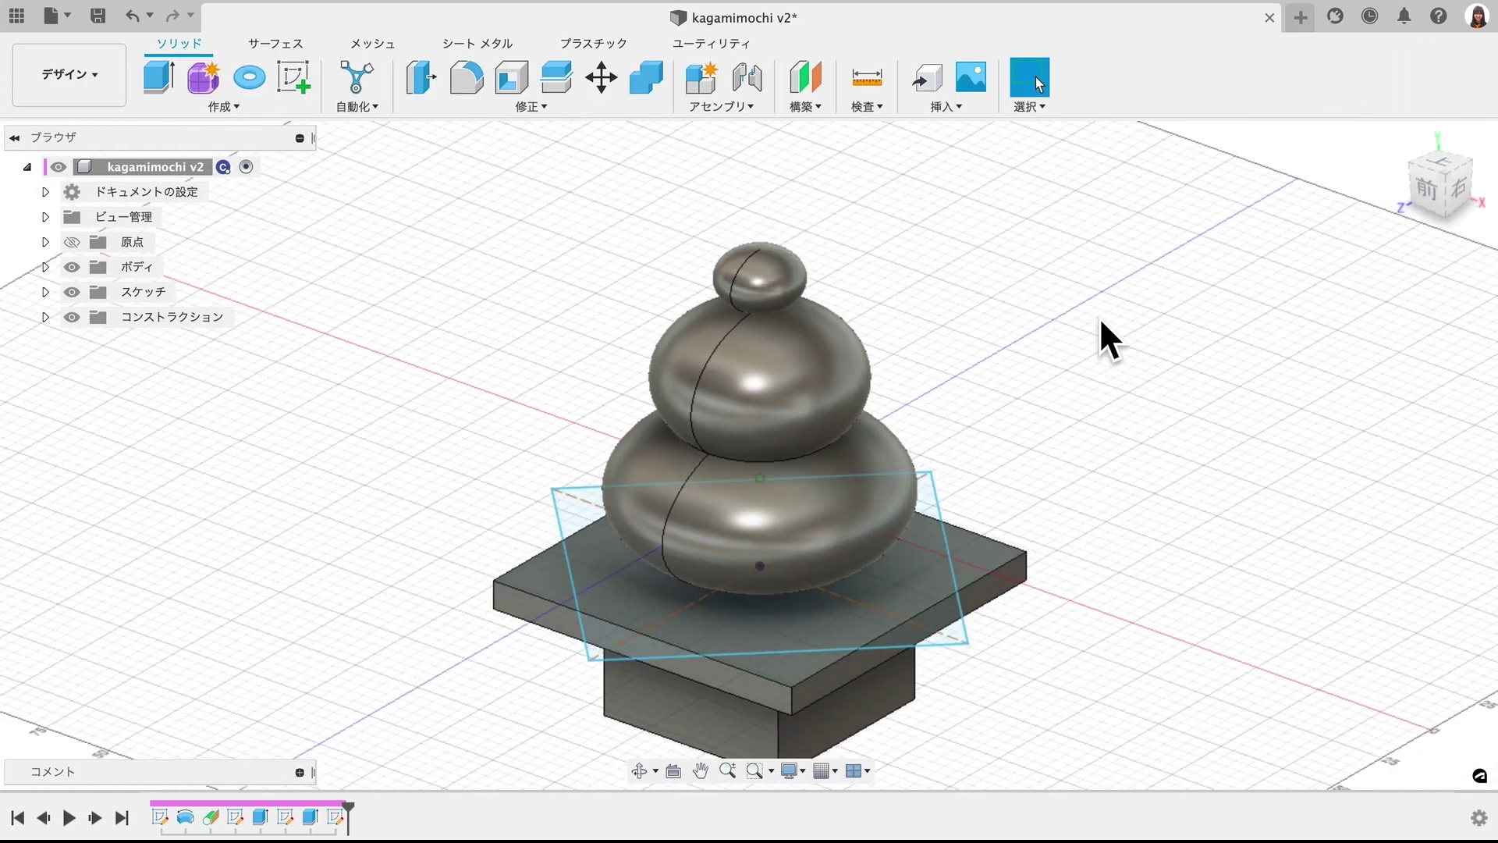
pyautogui.press('e')
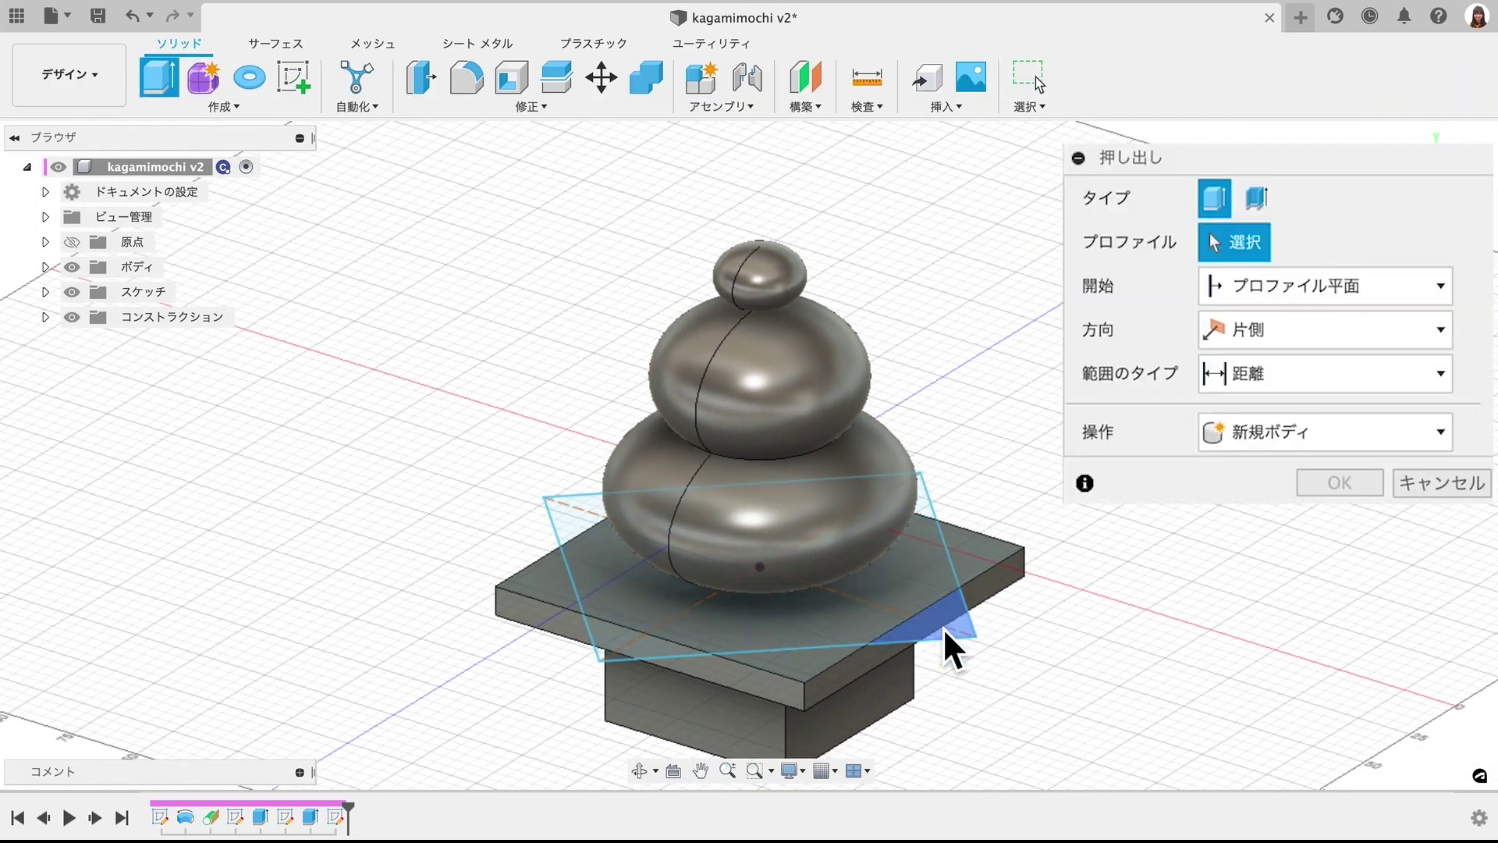
pyautogui.click(943, 626)
pyautogui.click(935, 493)
pyautogui.click(583, 532)
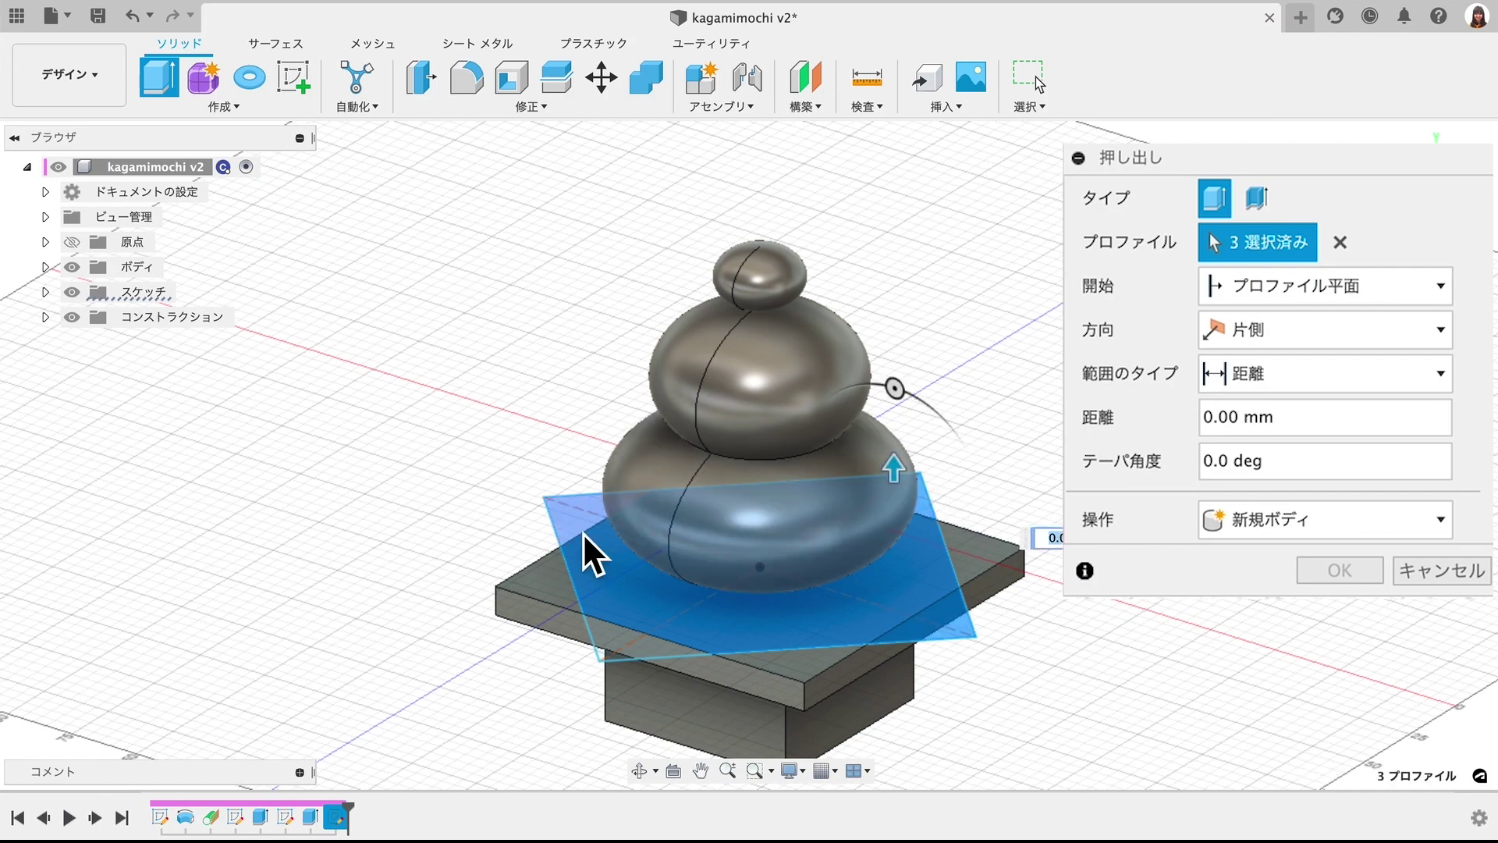
pyautogui.click(653, 641)
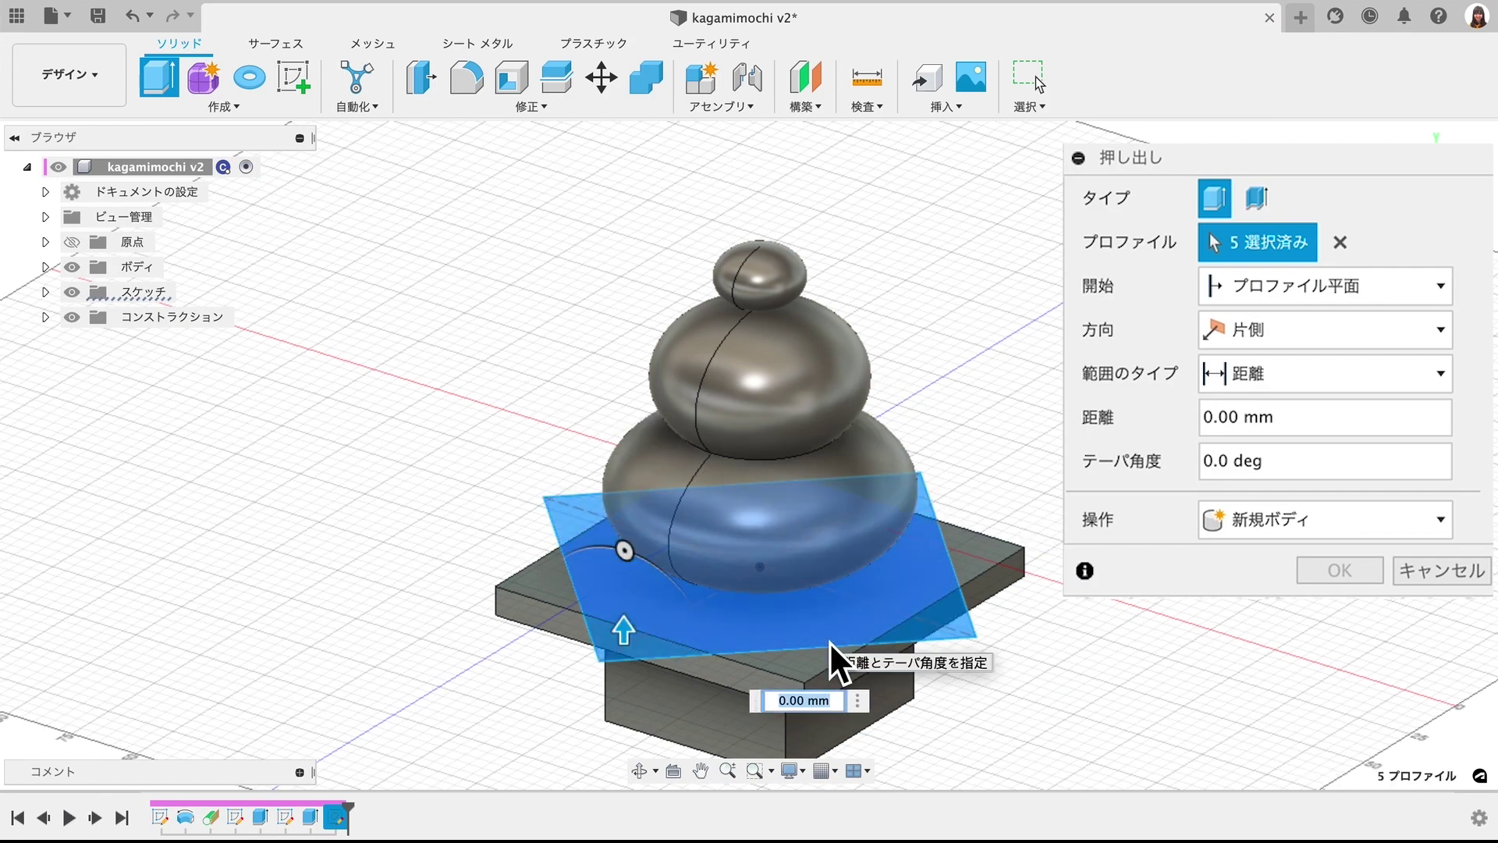
pyautogui.write('2')
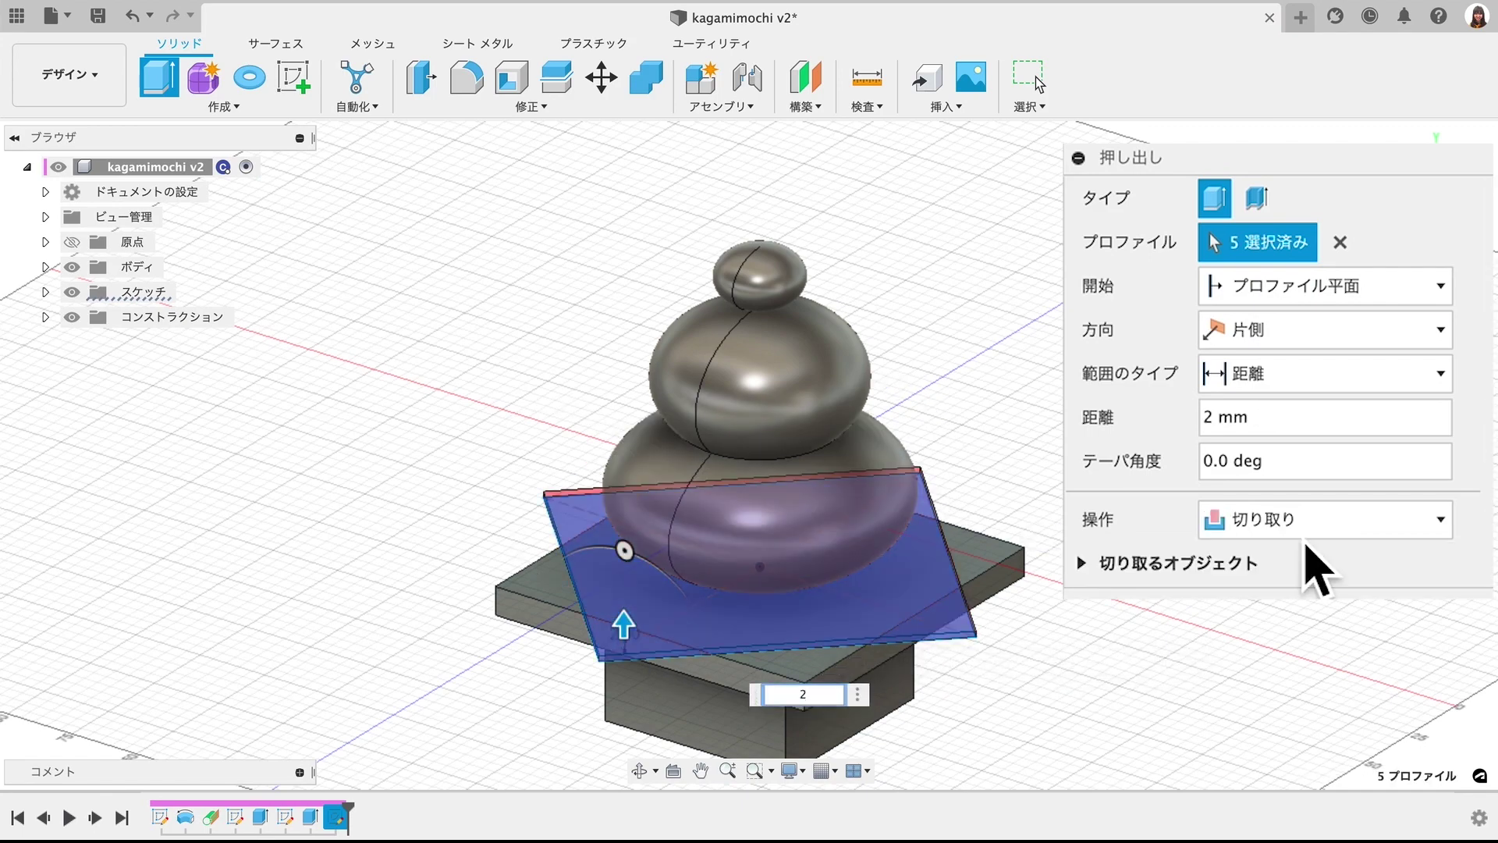
pyautogui.click(1214, 521)
pyautogui.click(1274, 662)
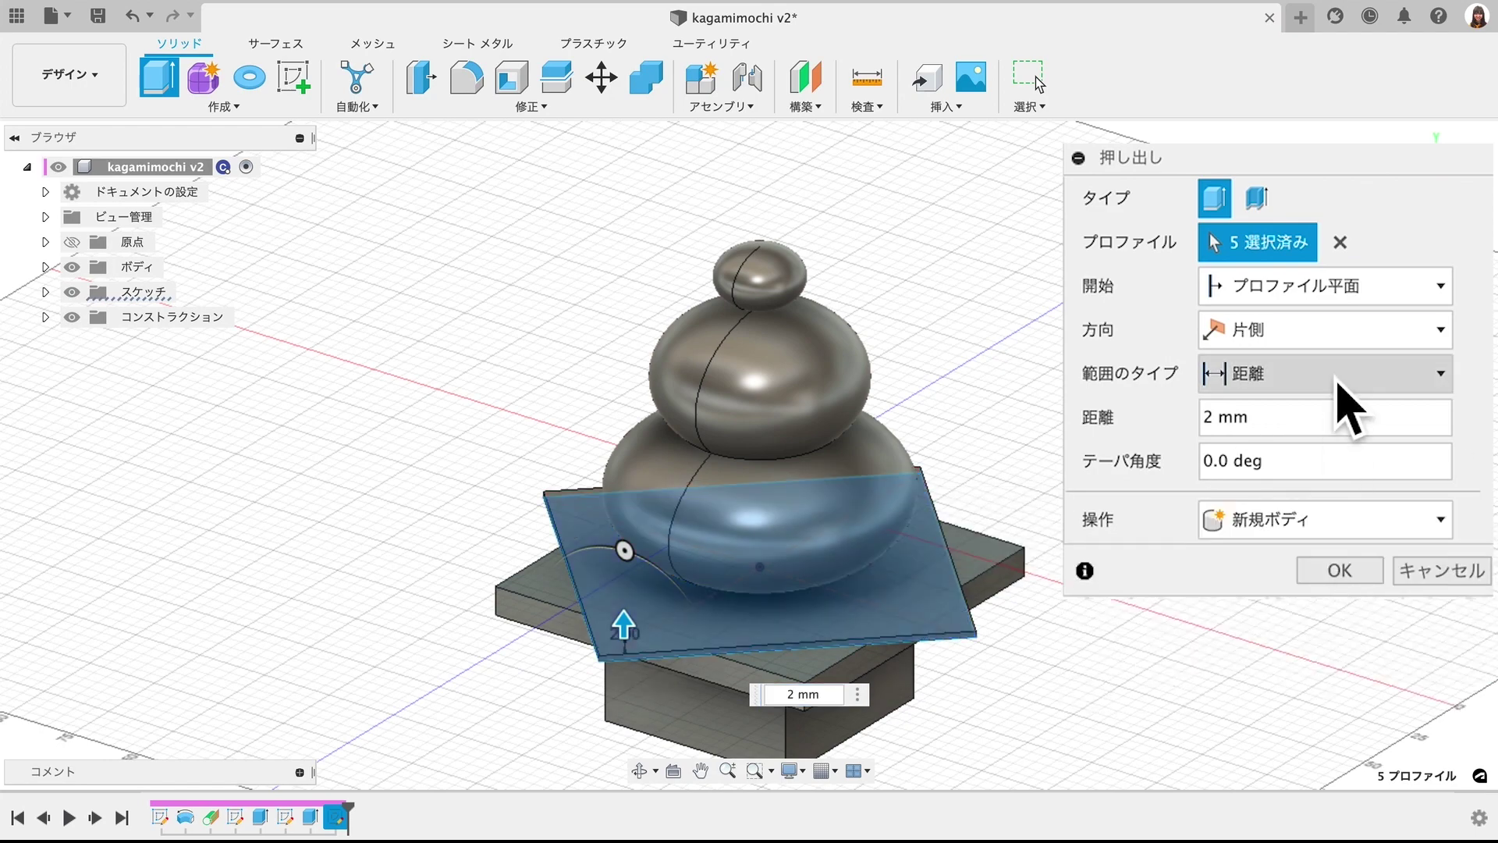
pyautogui.click(1227, 426)
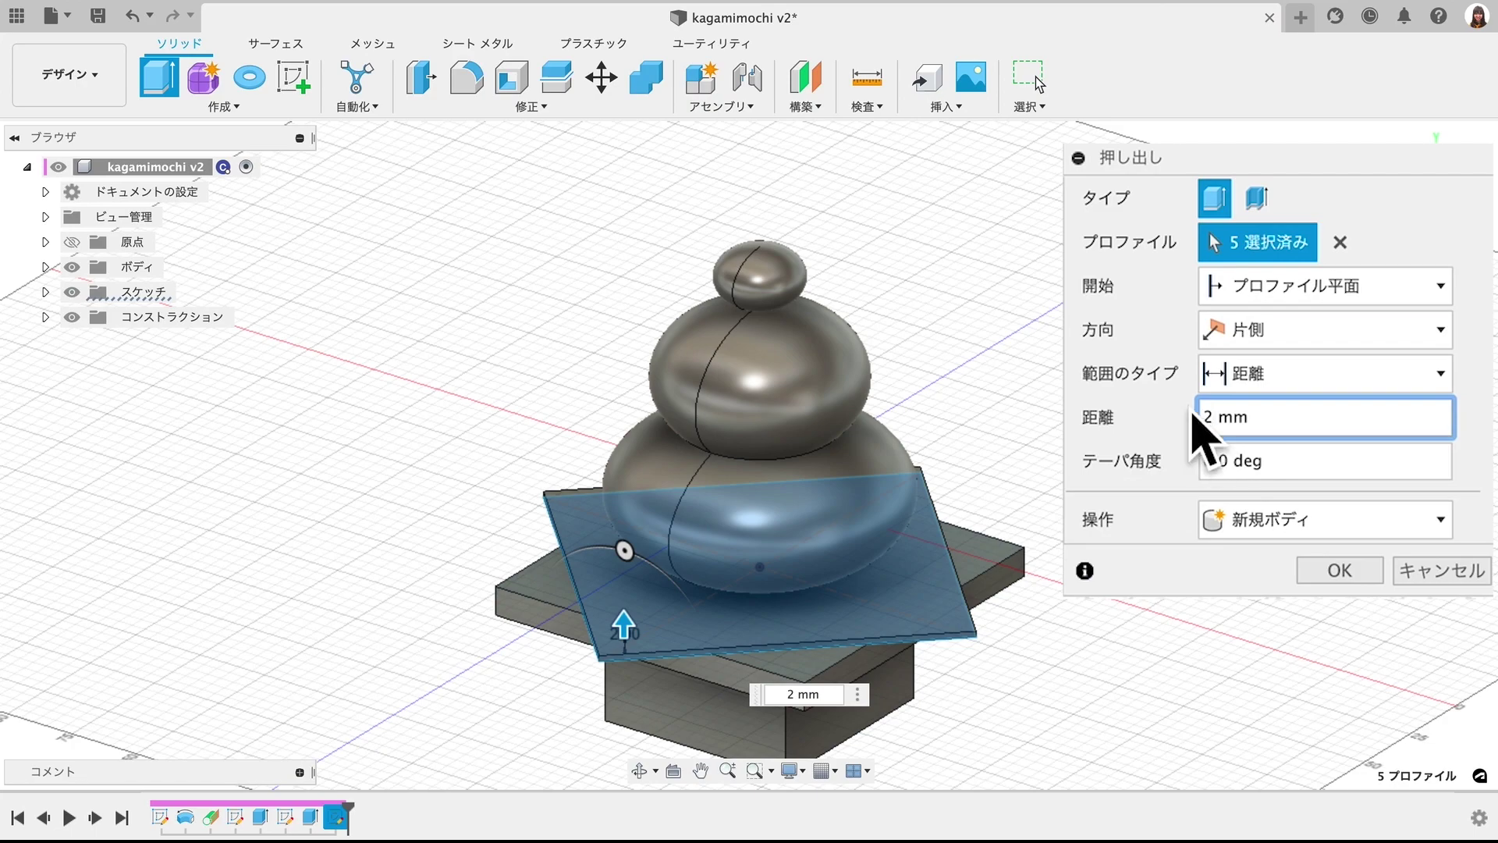
pyautogui.write('1')
pyautogui.click(1336, 570)
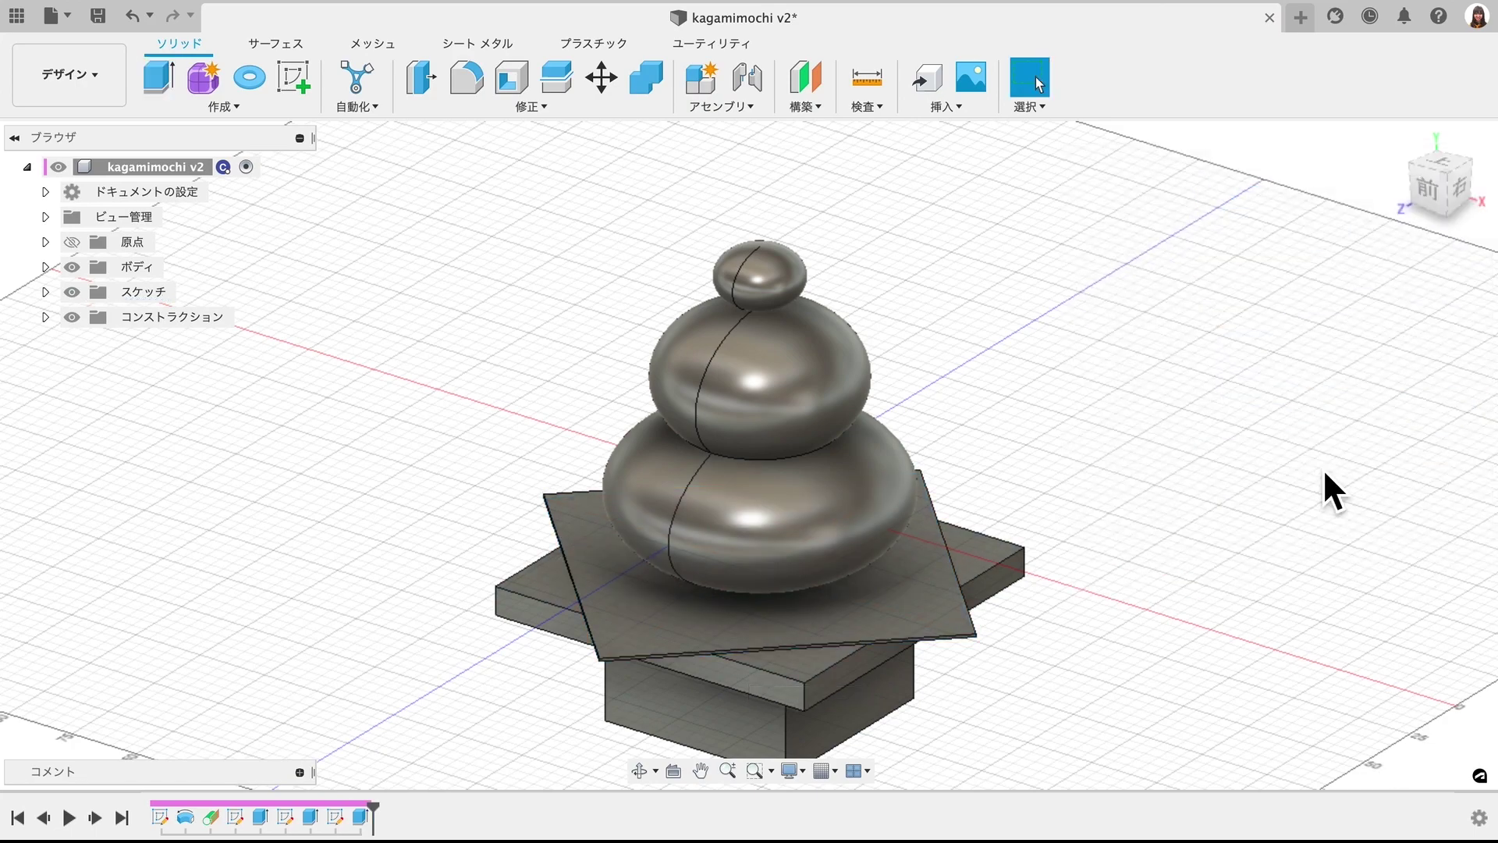
# - Translate the mochi stack body down about 5.4 mm so it sinks into the paper sheet
pyautogui.keyDown('shift'); pyautogui.moveTo(1156, 563); pyautogui.dragTo(932, 397, button='middle'); pyautogui.keyUp('shift')
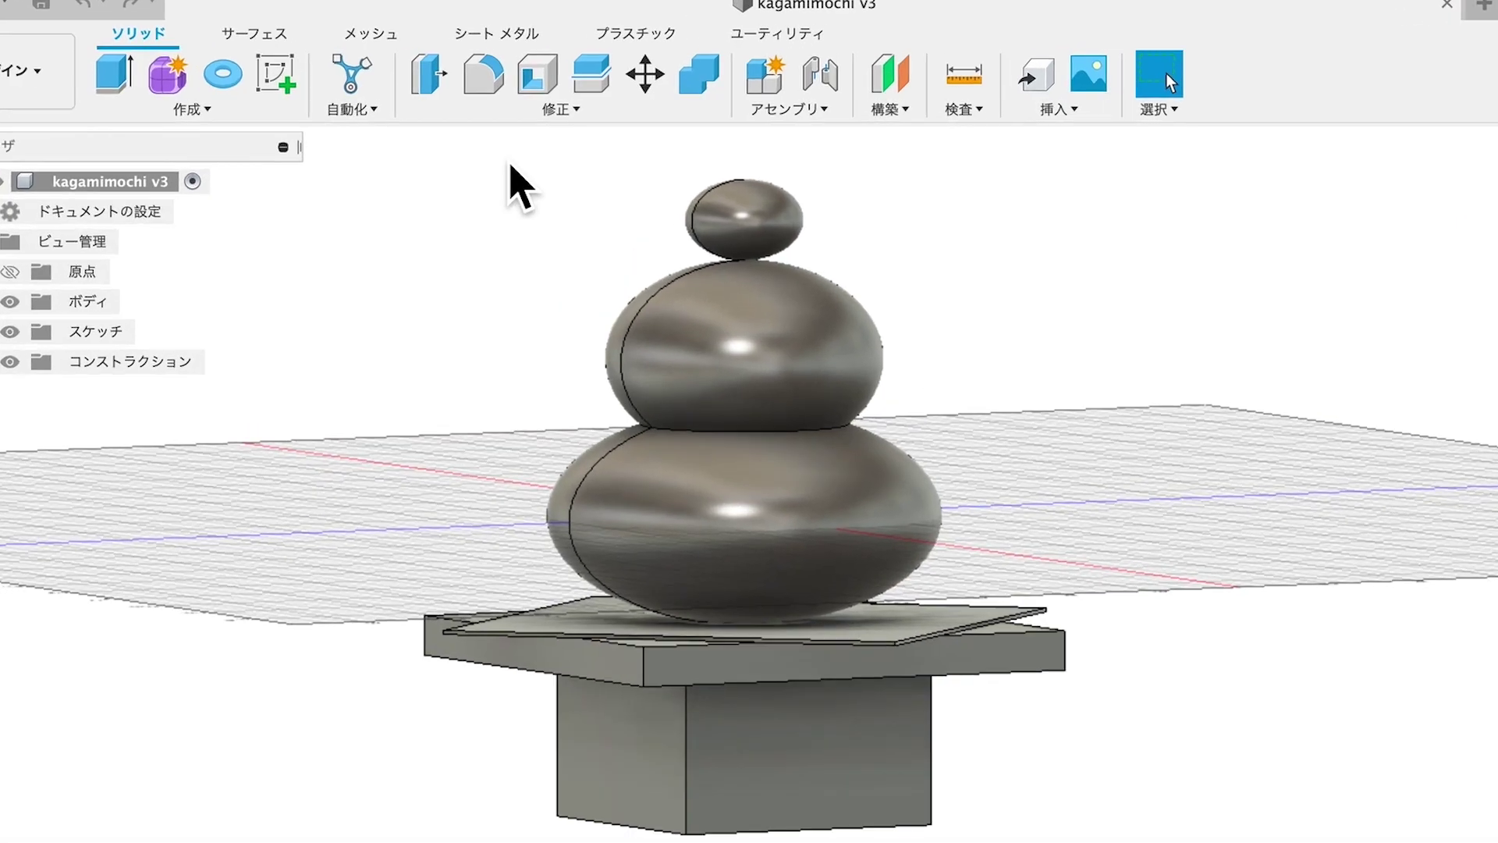
pyautogui.click(468, 107)
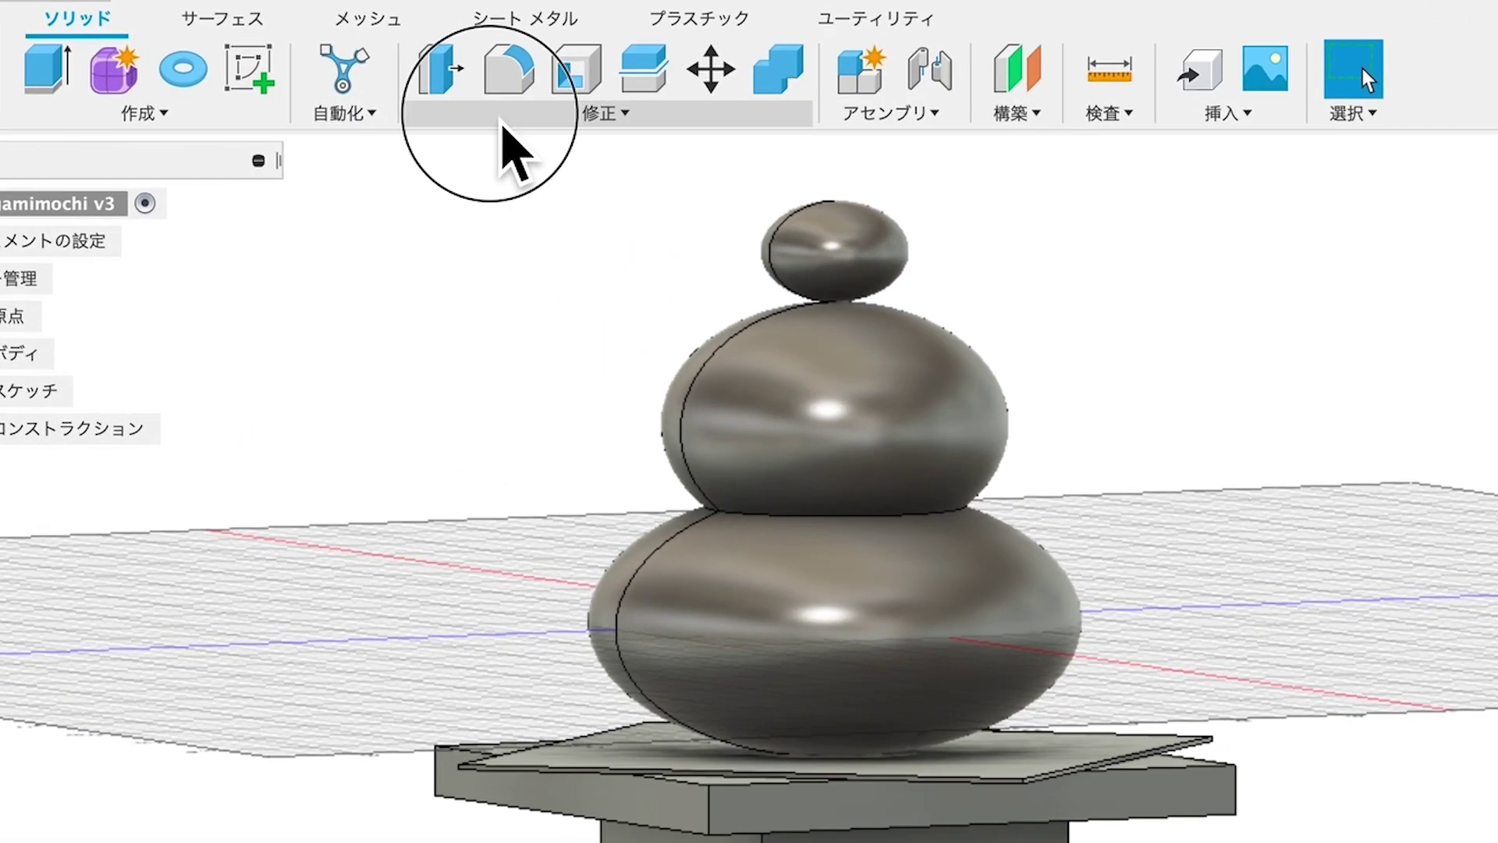
pyautogui.click(624, 547)
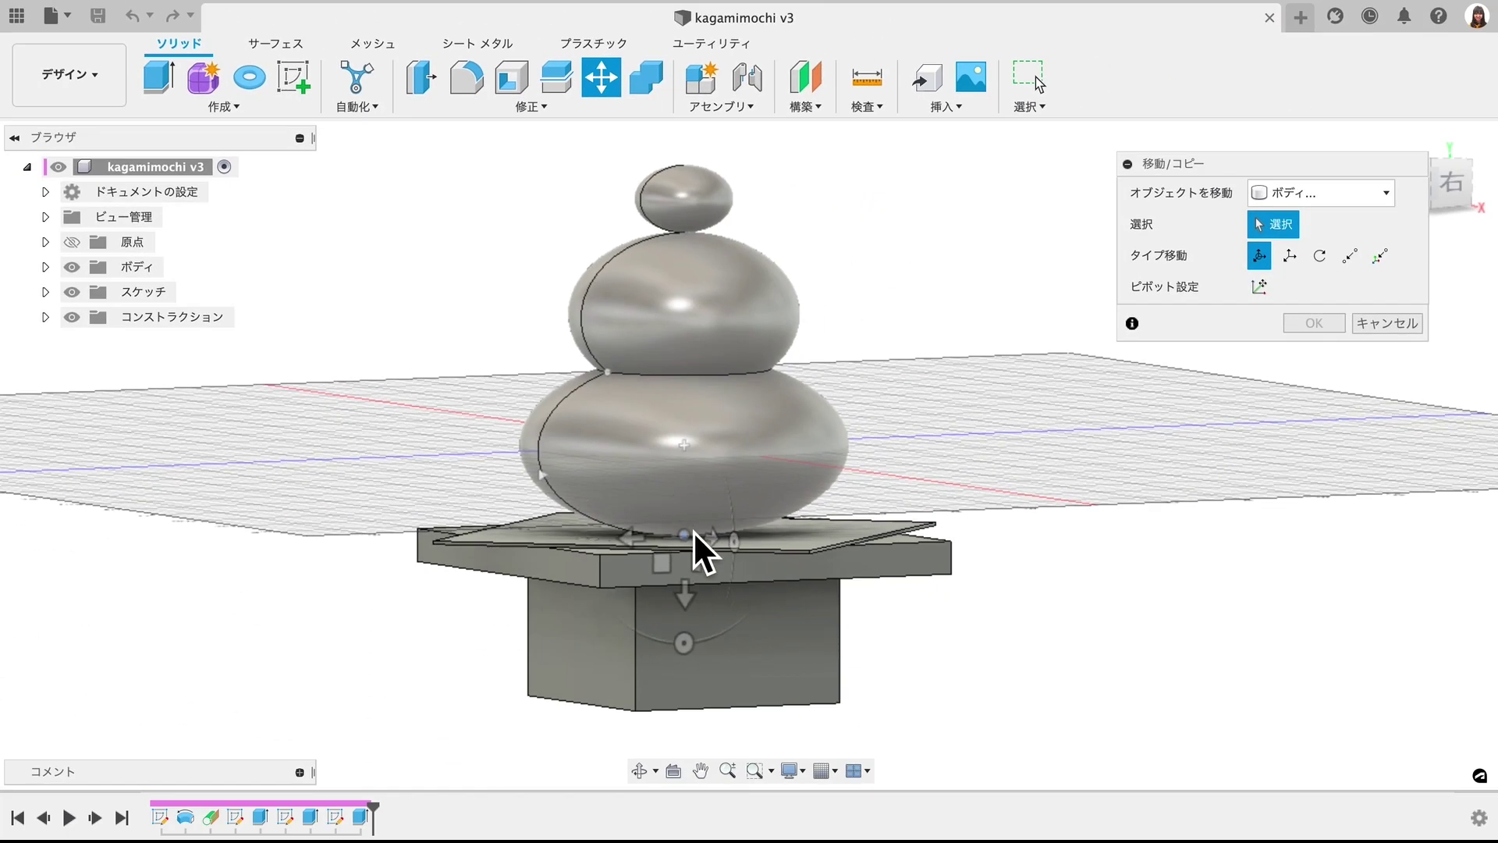
pyautogui.click(693, 530)
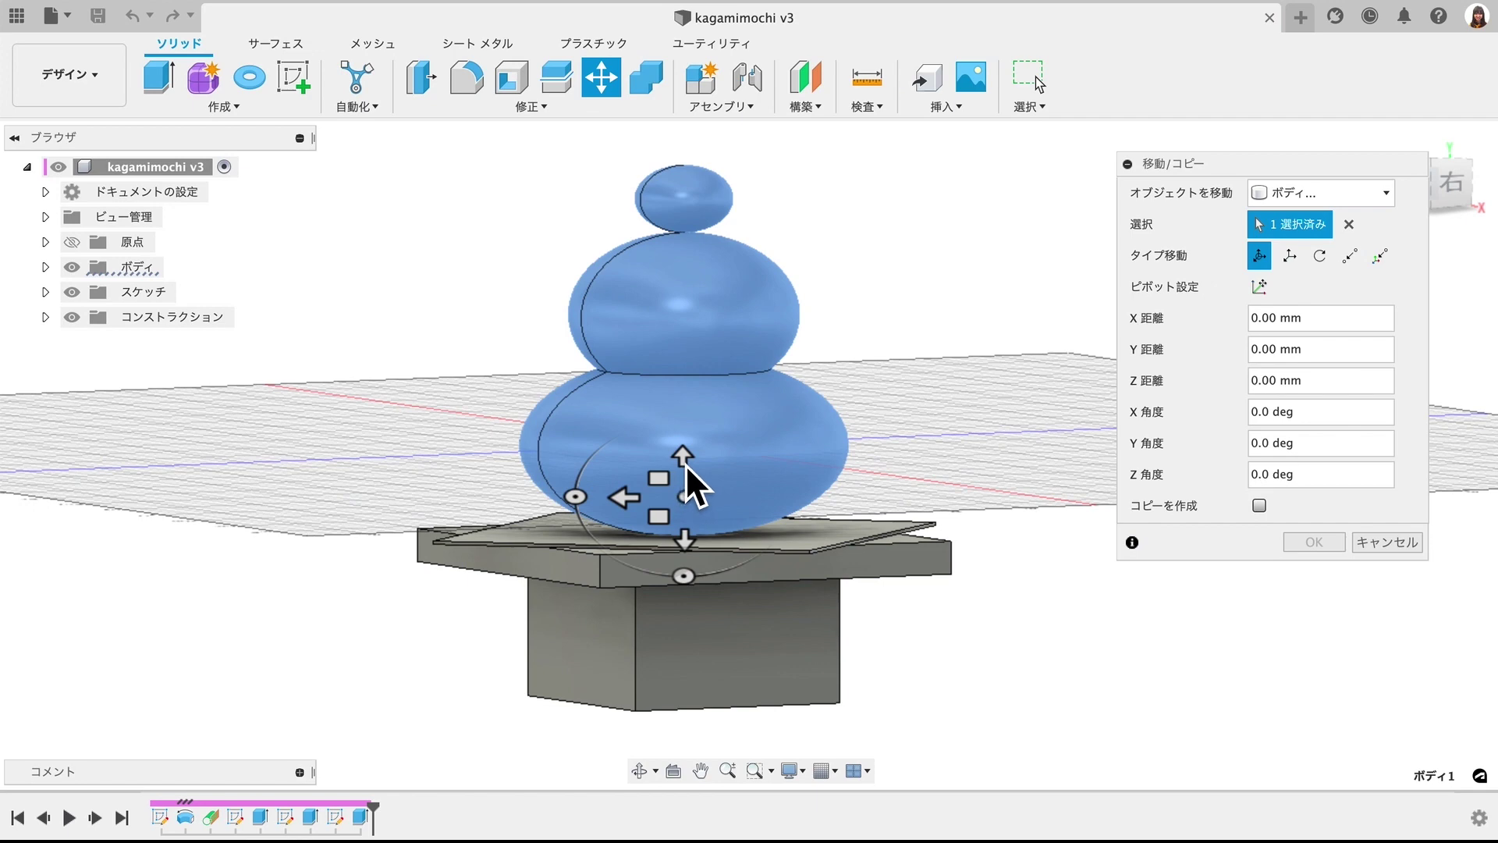
pyautogui.click(1289, 255)
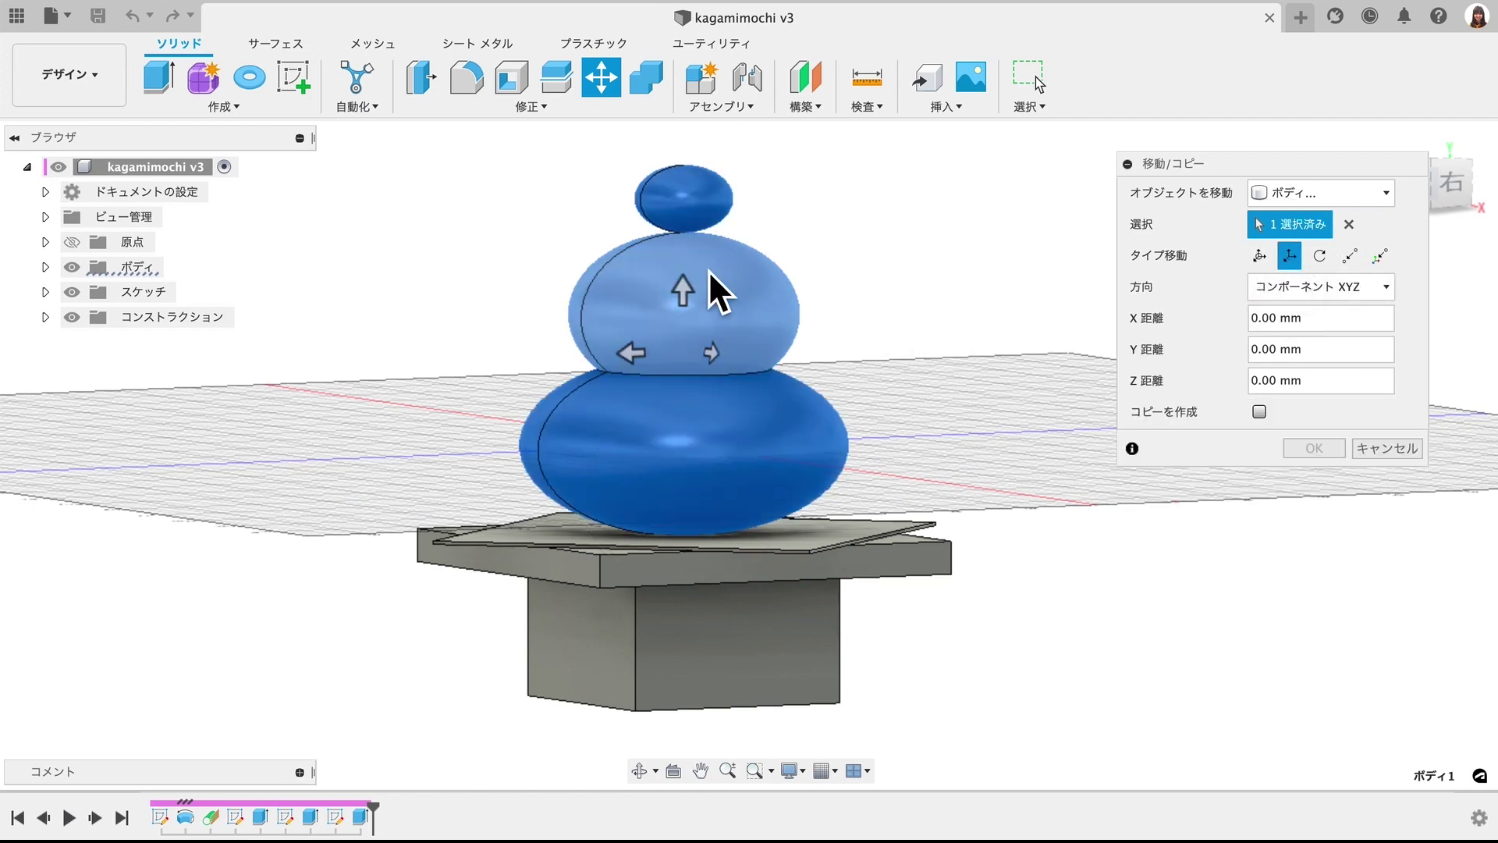
pyautogui.click(690, 285)
pyautogui.moveTo(693, 290); pyautogui.dragTo(693, 306)
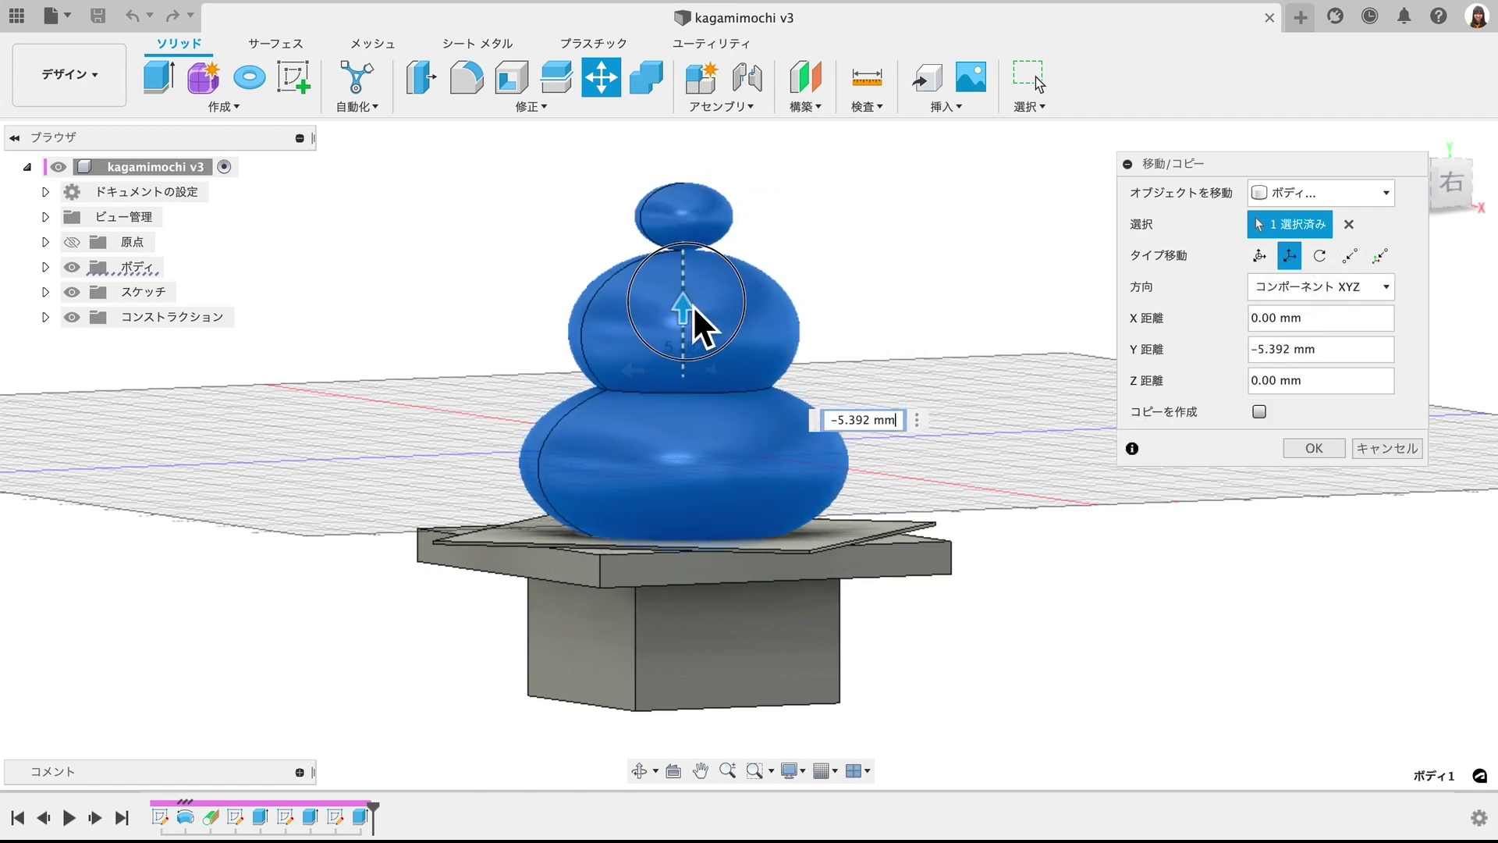
pyautogui.click(1311, 447)
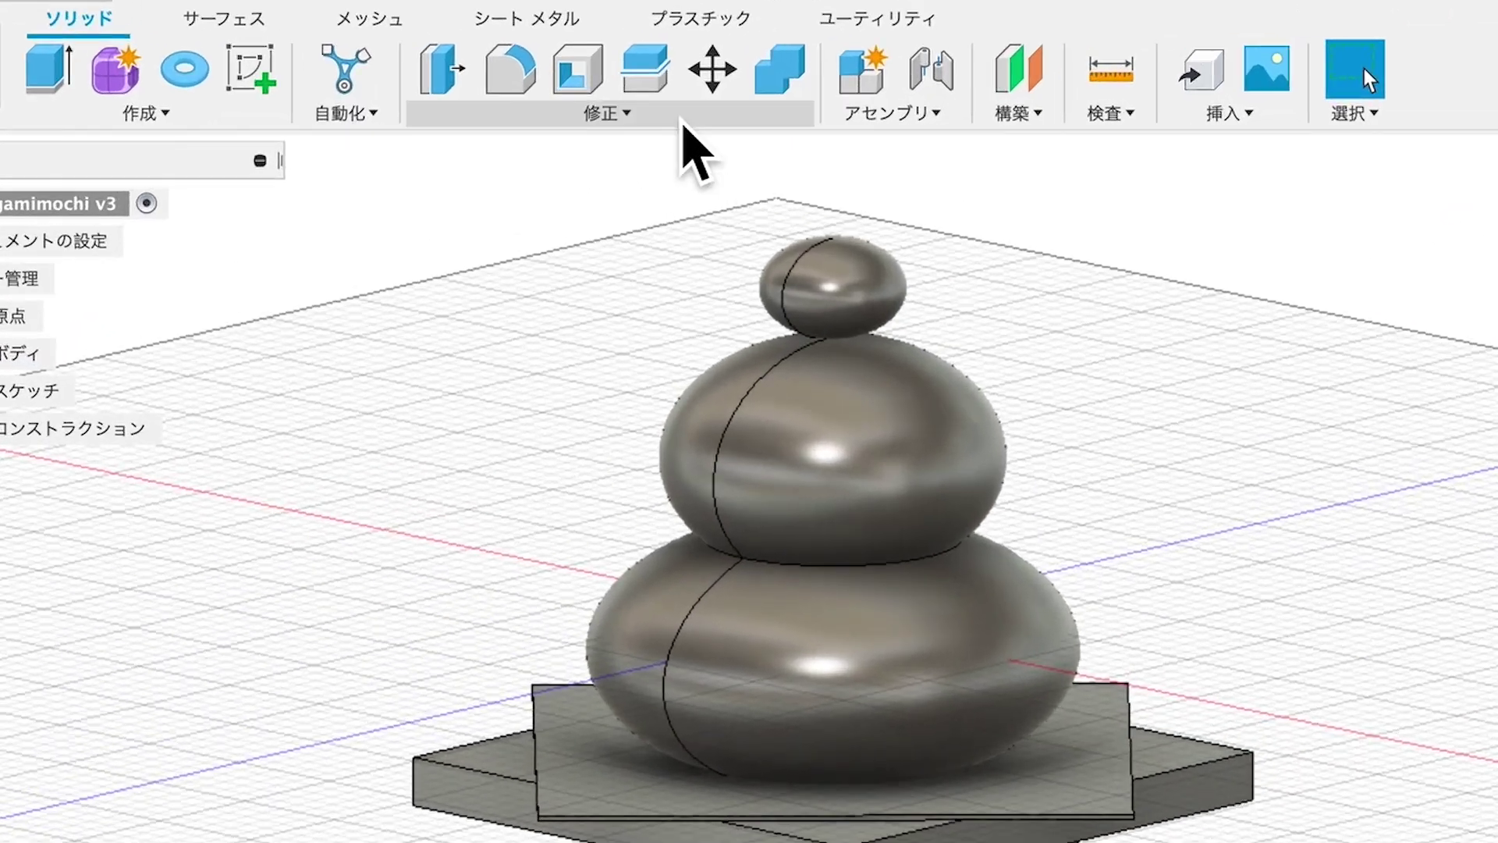
# - Split the mochi body using the paper sheet as the cutting surface
pyautogui.click(577, 107)
pyautogui.click(556, 475)
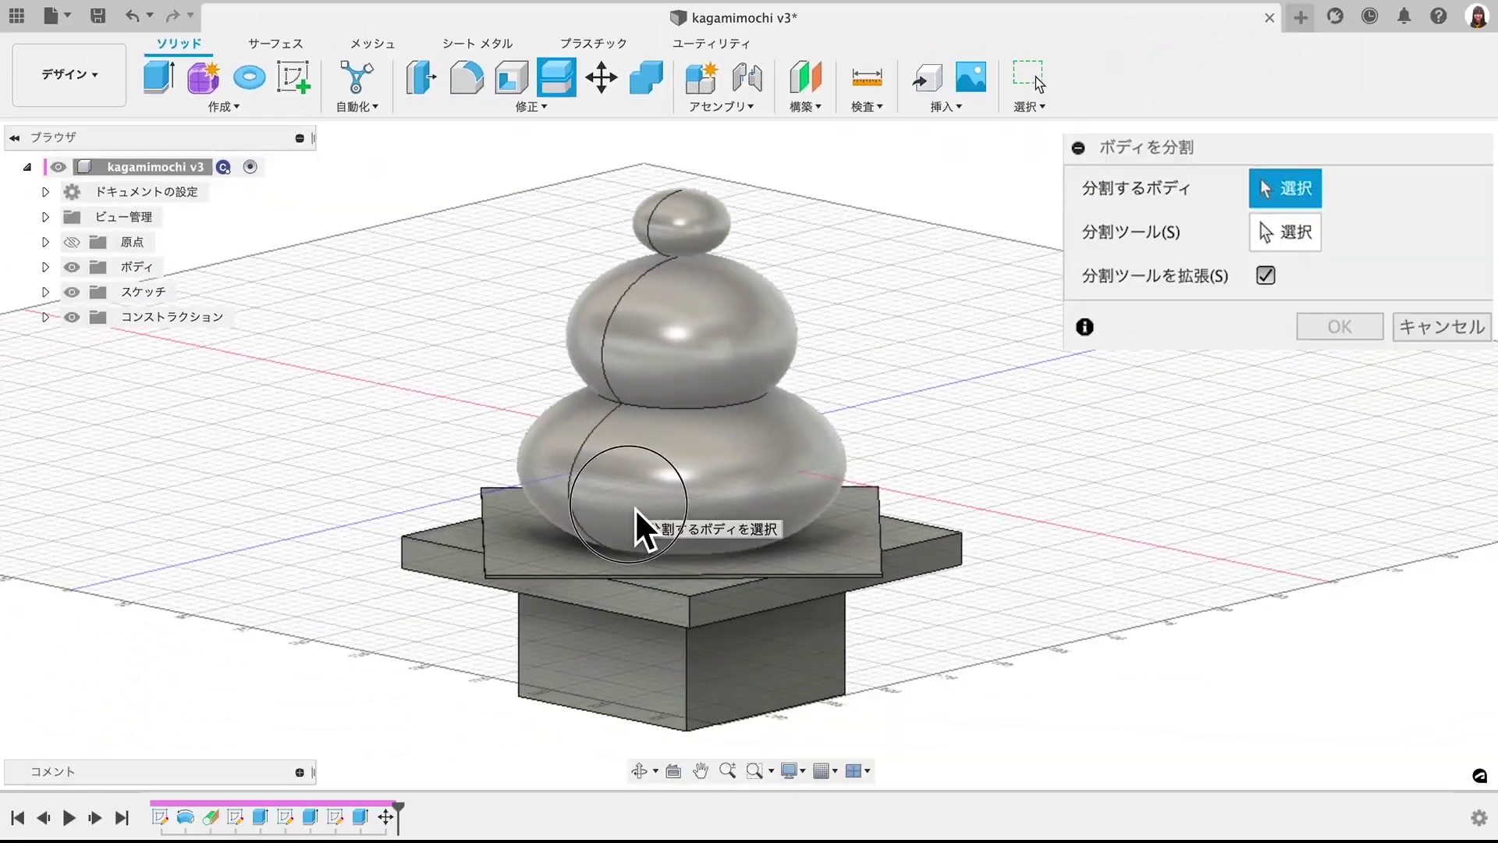
pyautogui.click(635, 523)
pyautogui.click(1285, 232)
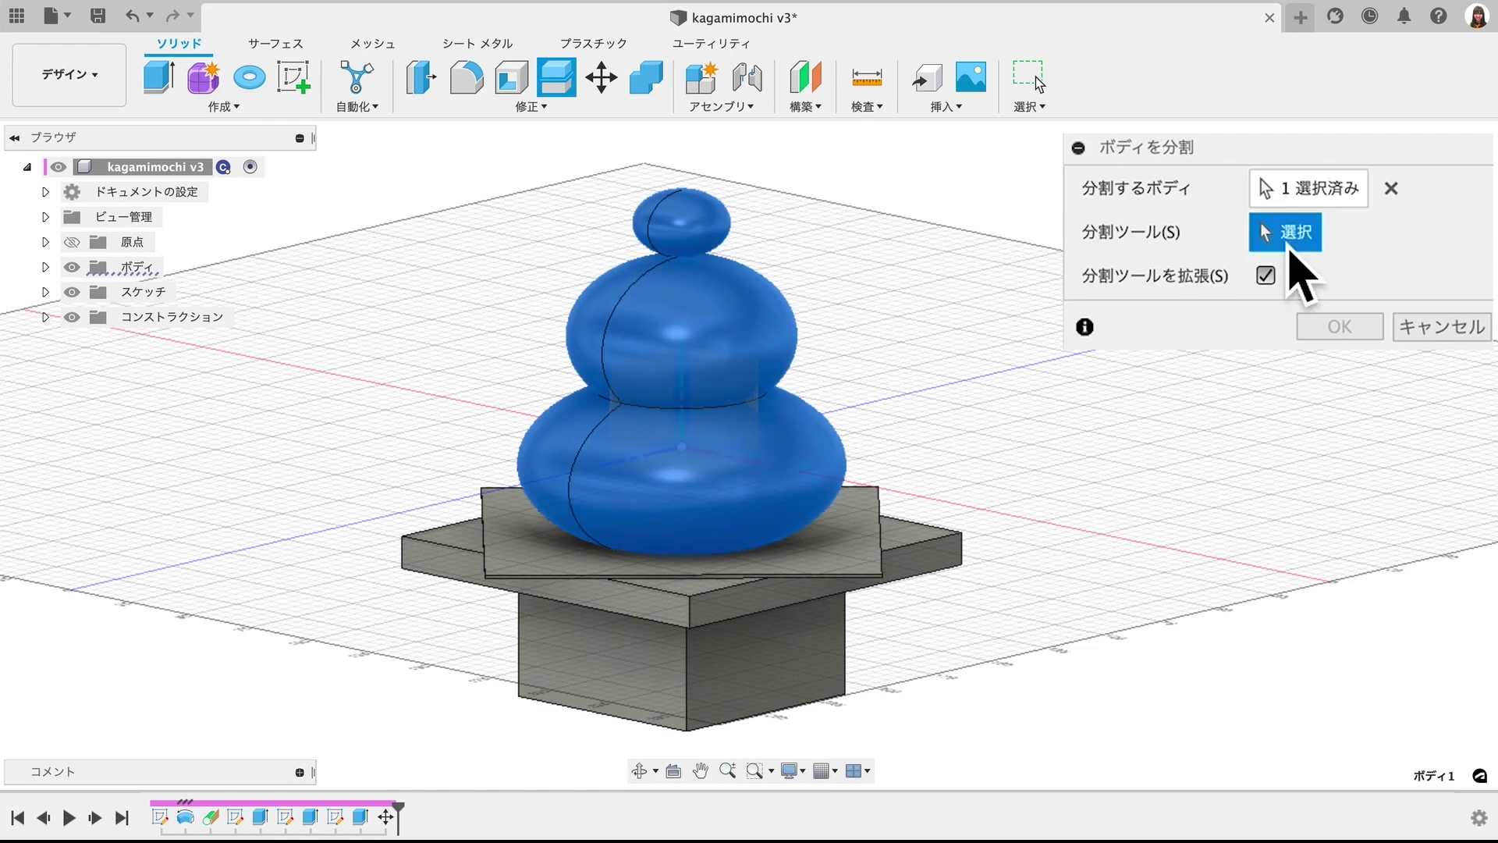
pyautogui.click(843, 562)
pyautogui.click(1357, 331)
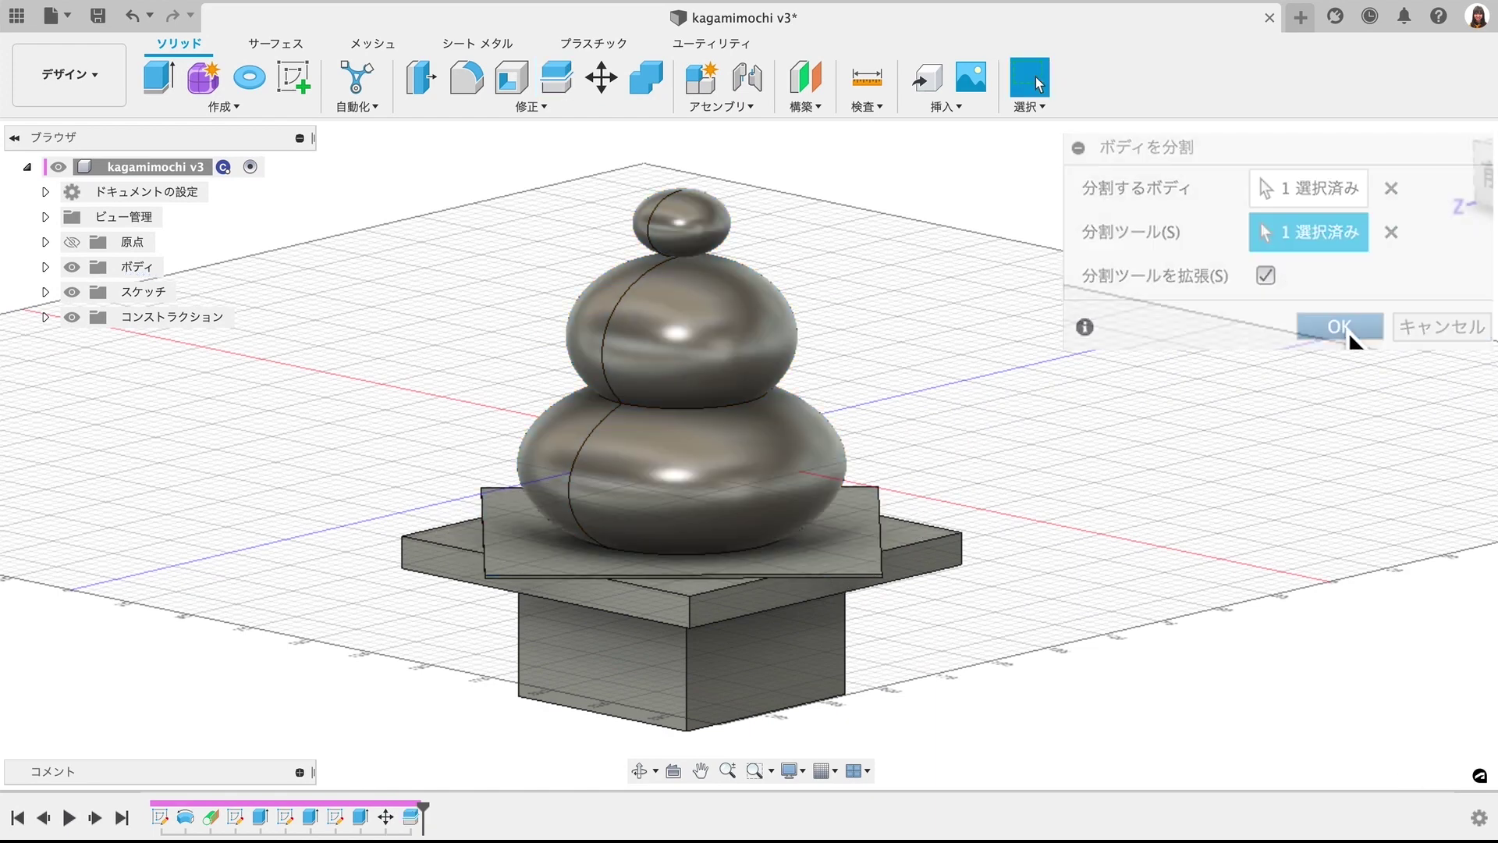
# - Rename the third body, isolate the leftover ボディ1 sliver and remove it
pyautogui.click(862, 558)
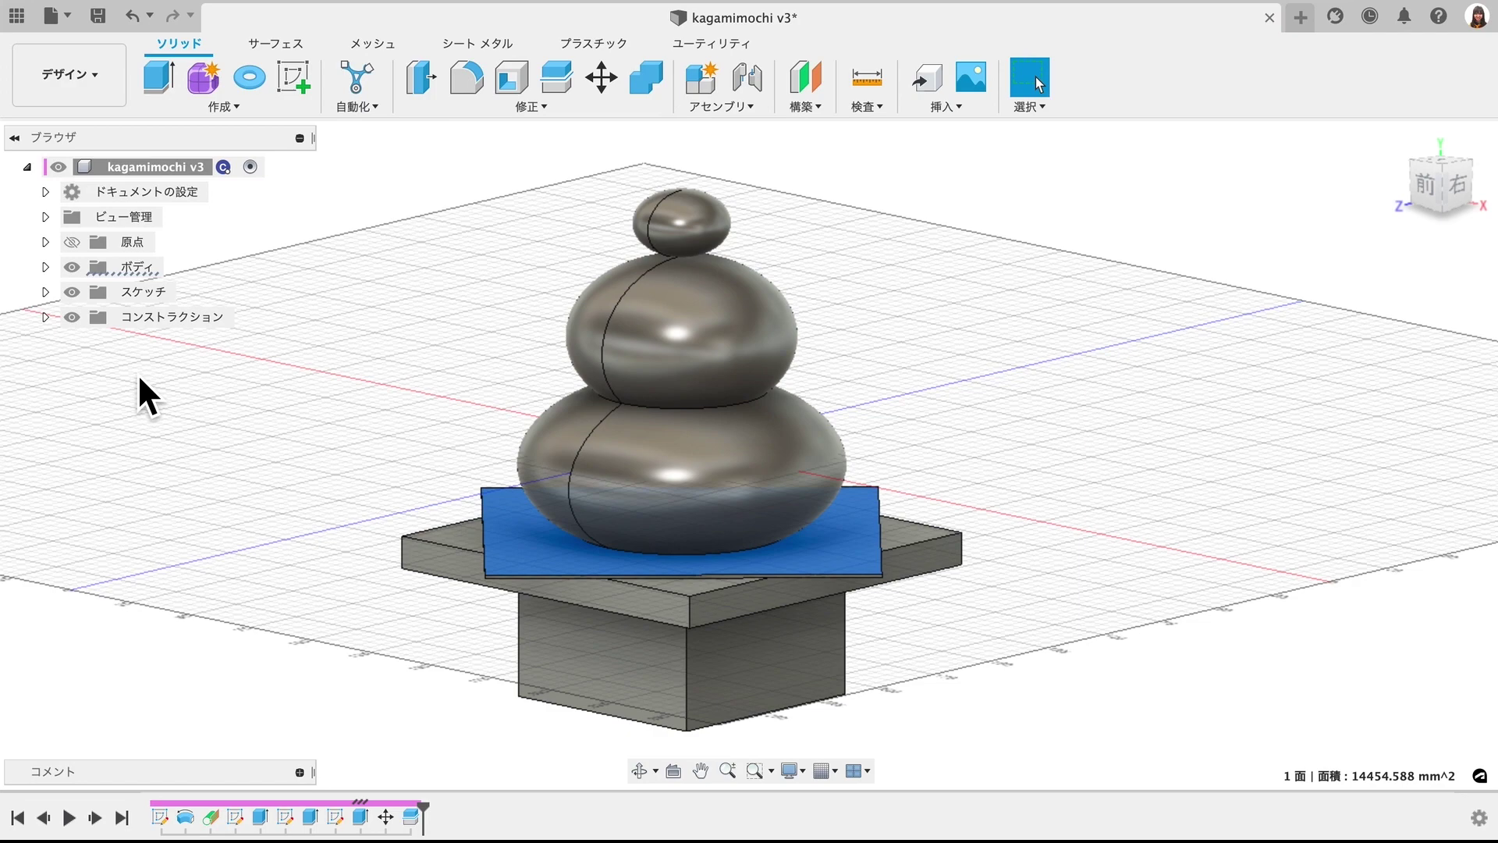
pyautogui.click(45, 267)
pyautogui.doubleClick(148, 344)
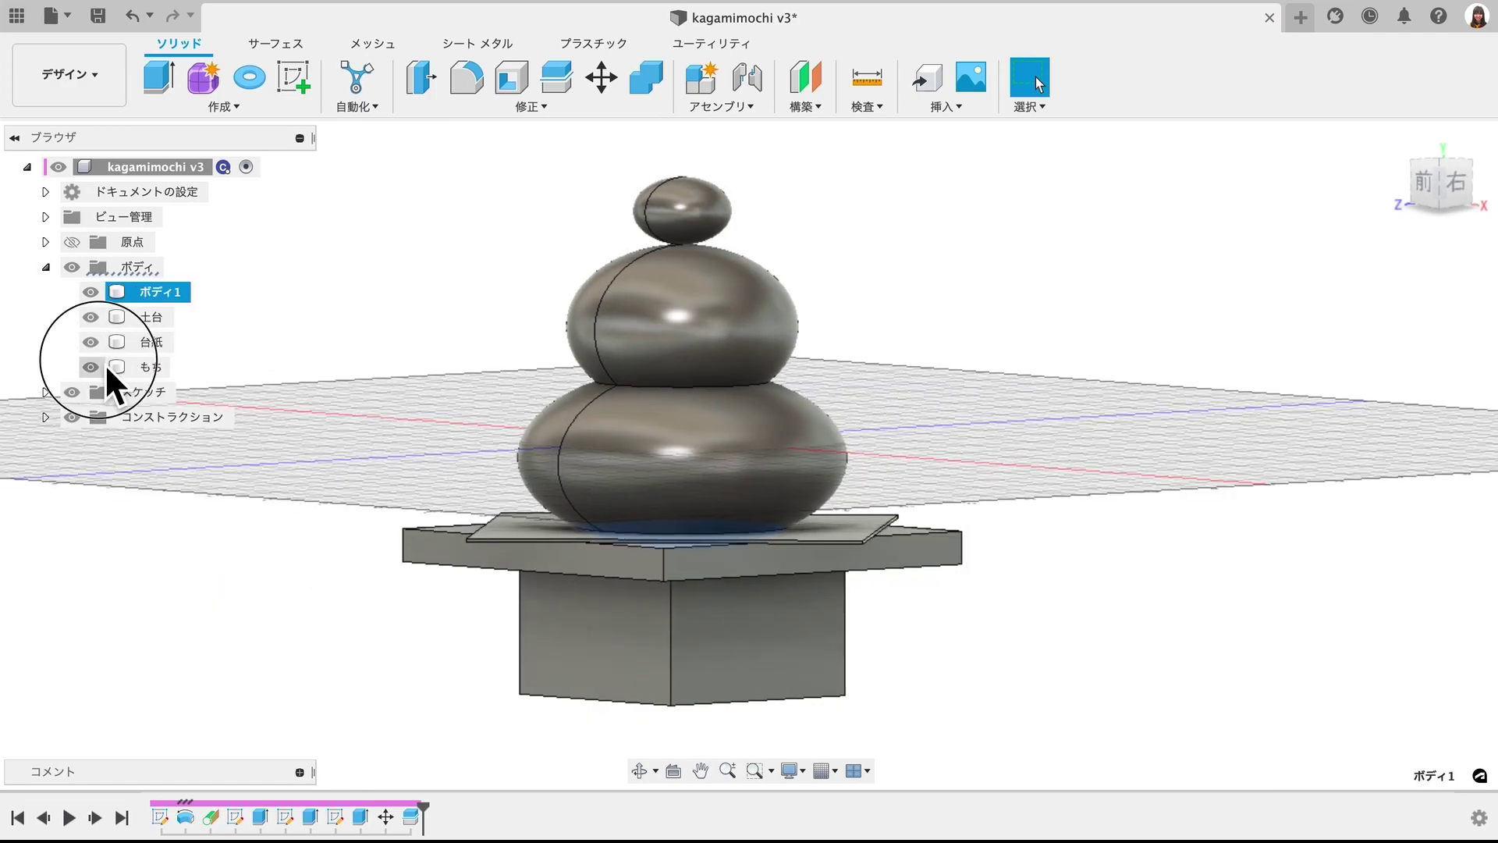
pyautogui.click(94, 366)
pyautogui.click(93, 317)
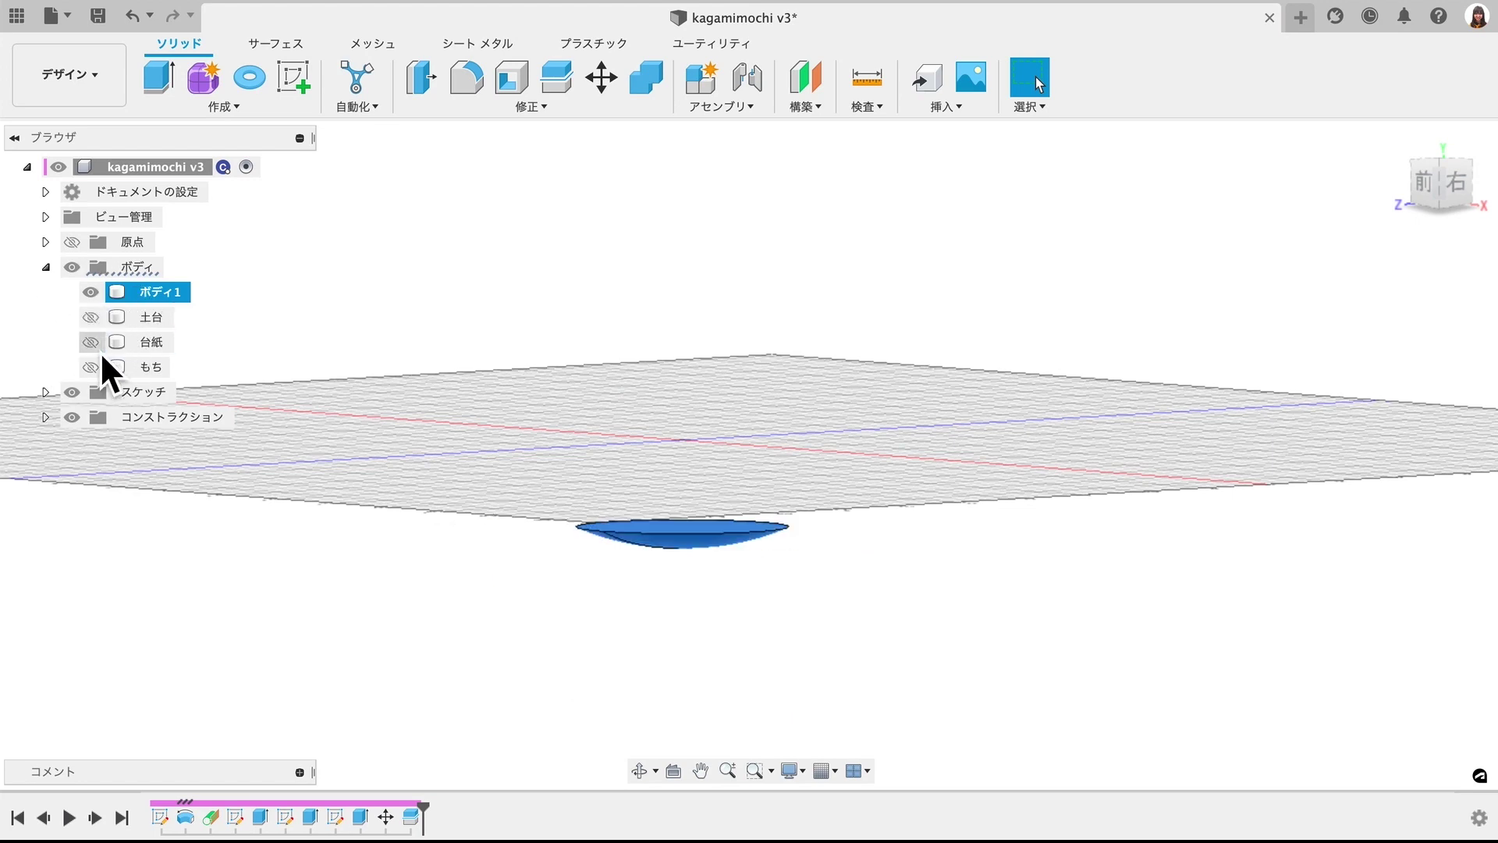
pyautogui.rightClick(173, 295)
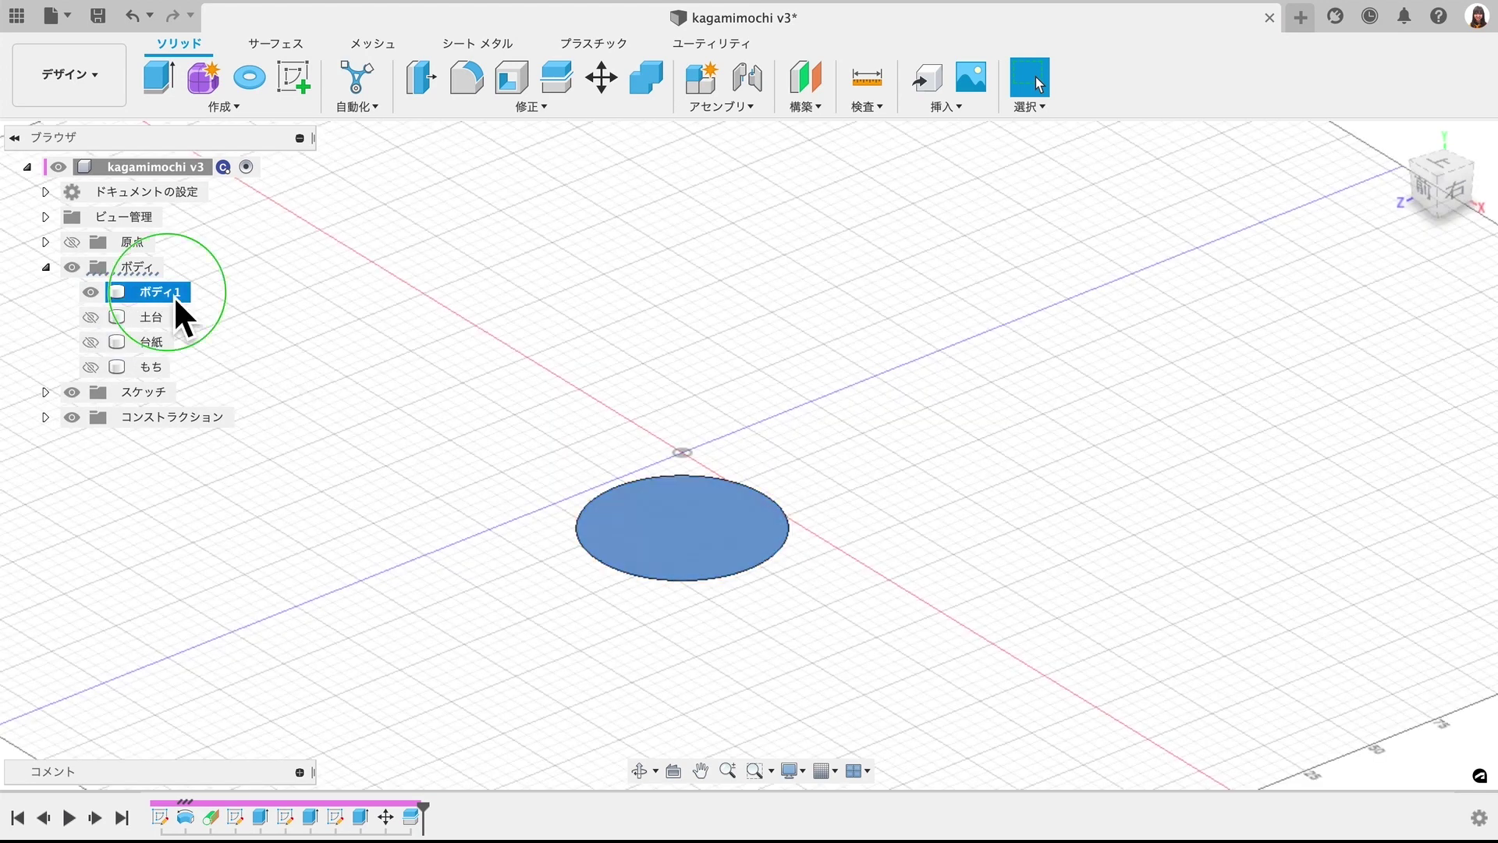
pyautogui.click(270, 602)
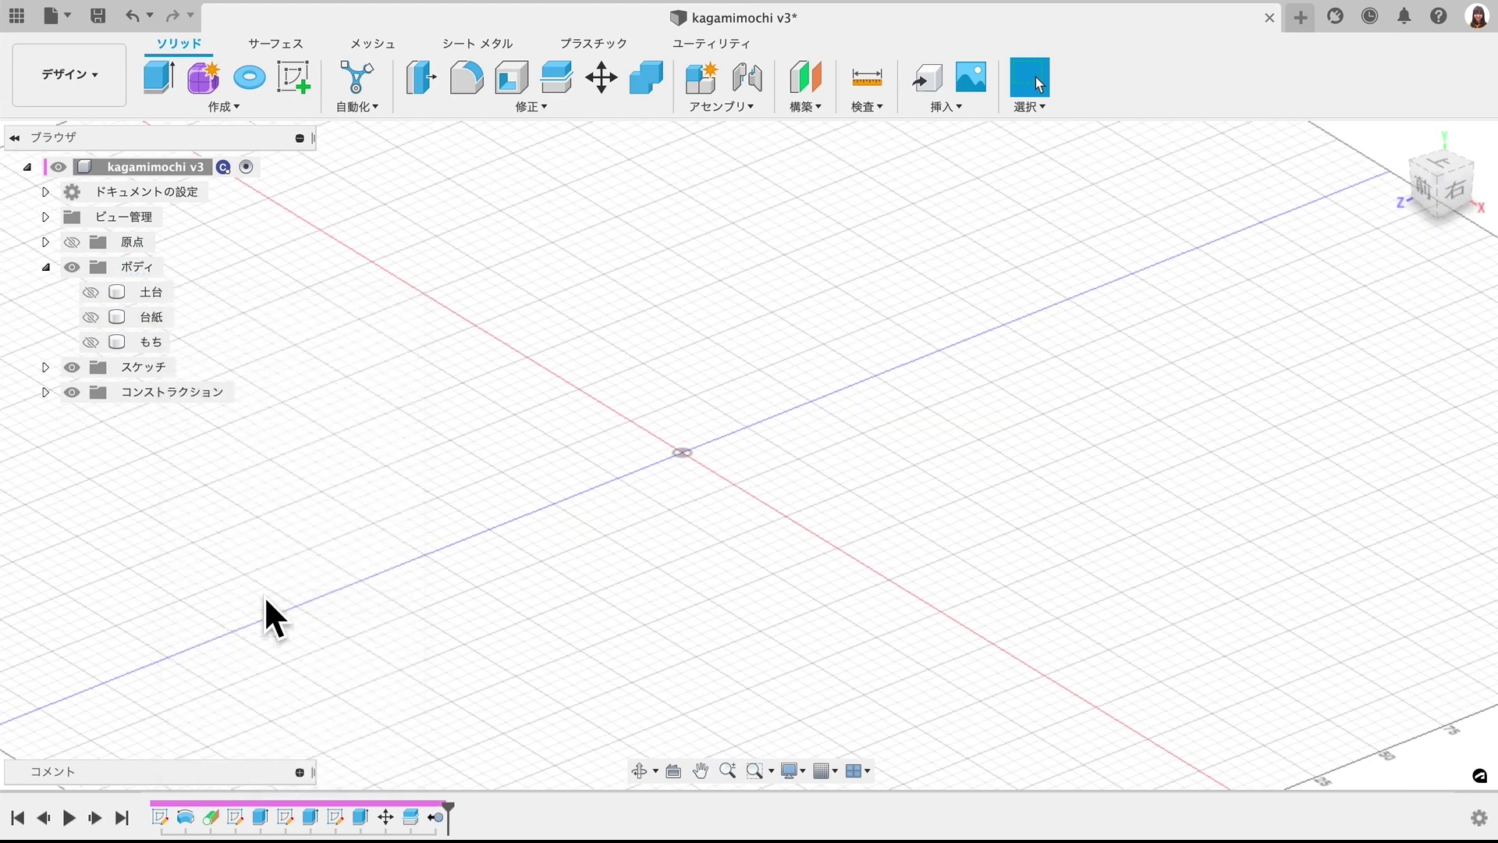
# - Show the もち, 台紙 and 土台 bodies again, toggling the paper and stand visibility
pyautogui.click(91, 342)
pyautogui.click(91, 292)
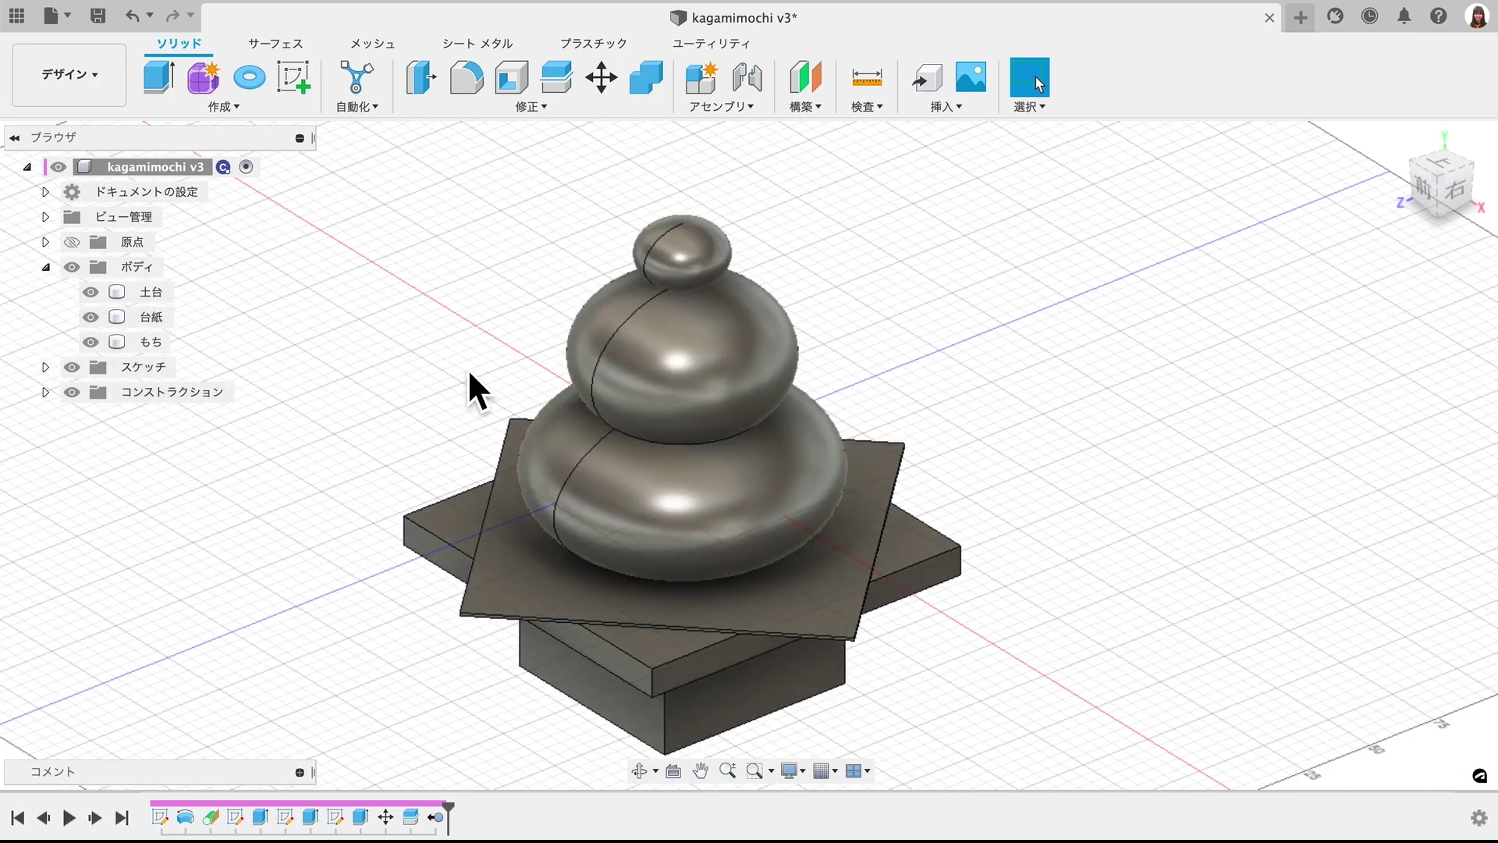
pyautogui.click(746, 457)
pyautogui.click(249, 354)
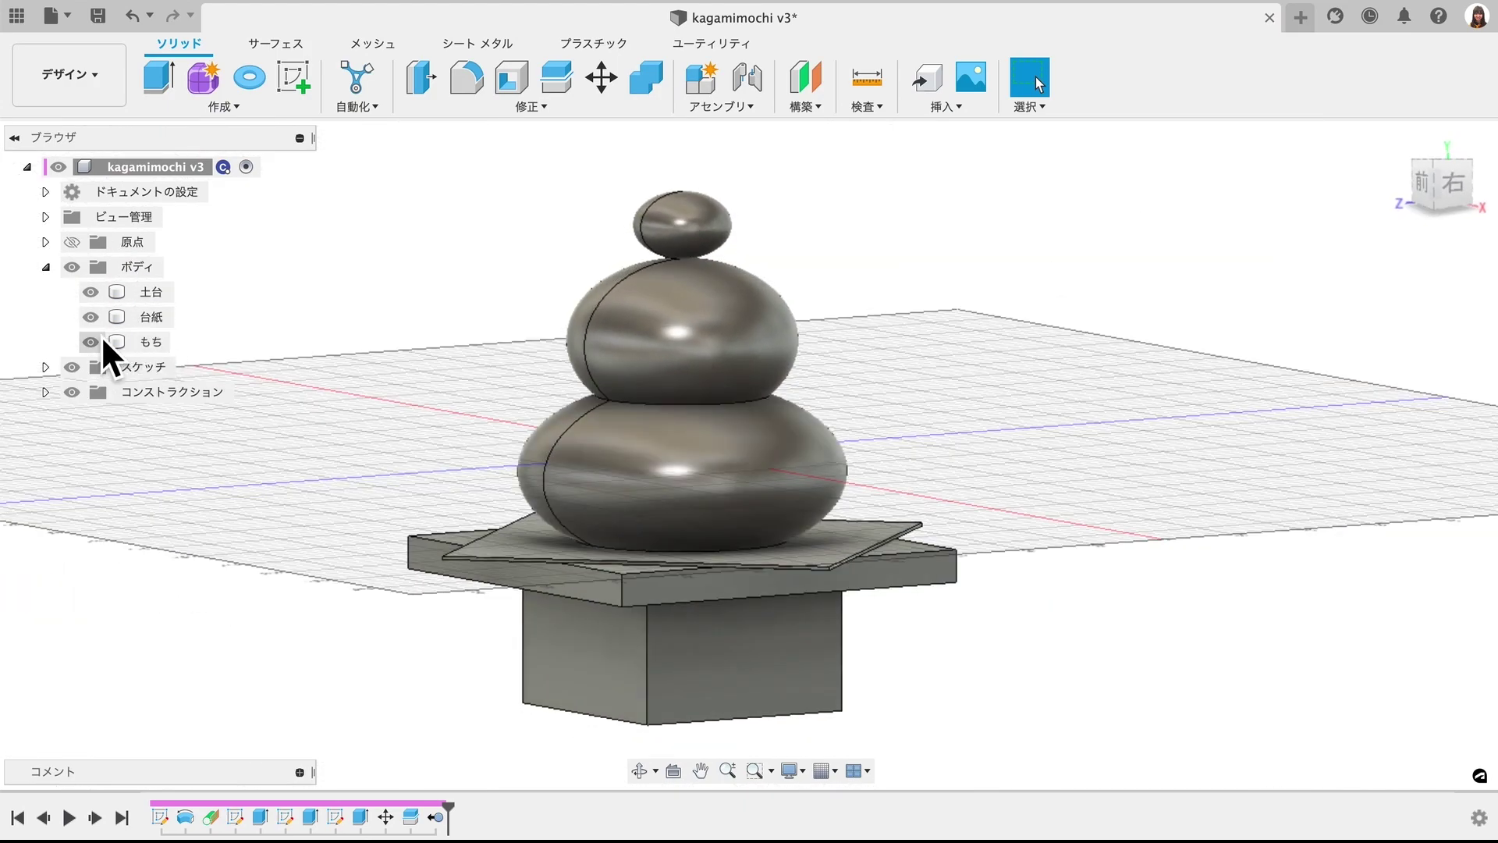
pyautogui.click(90, 317)
pyautogui.click(91, 292)
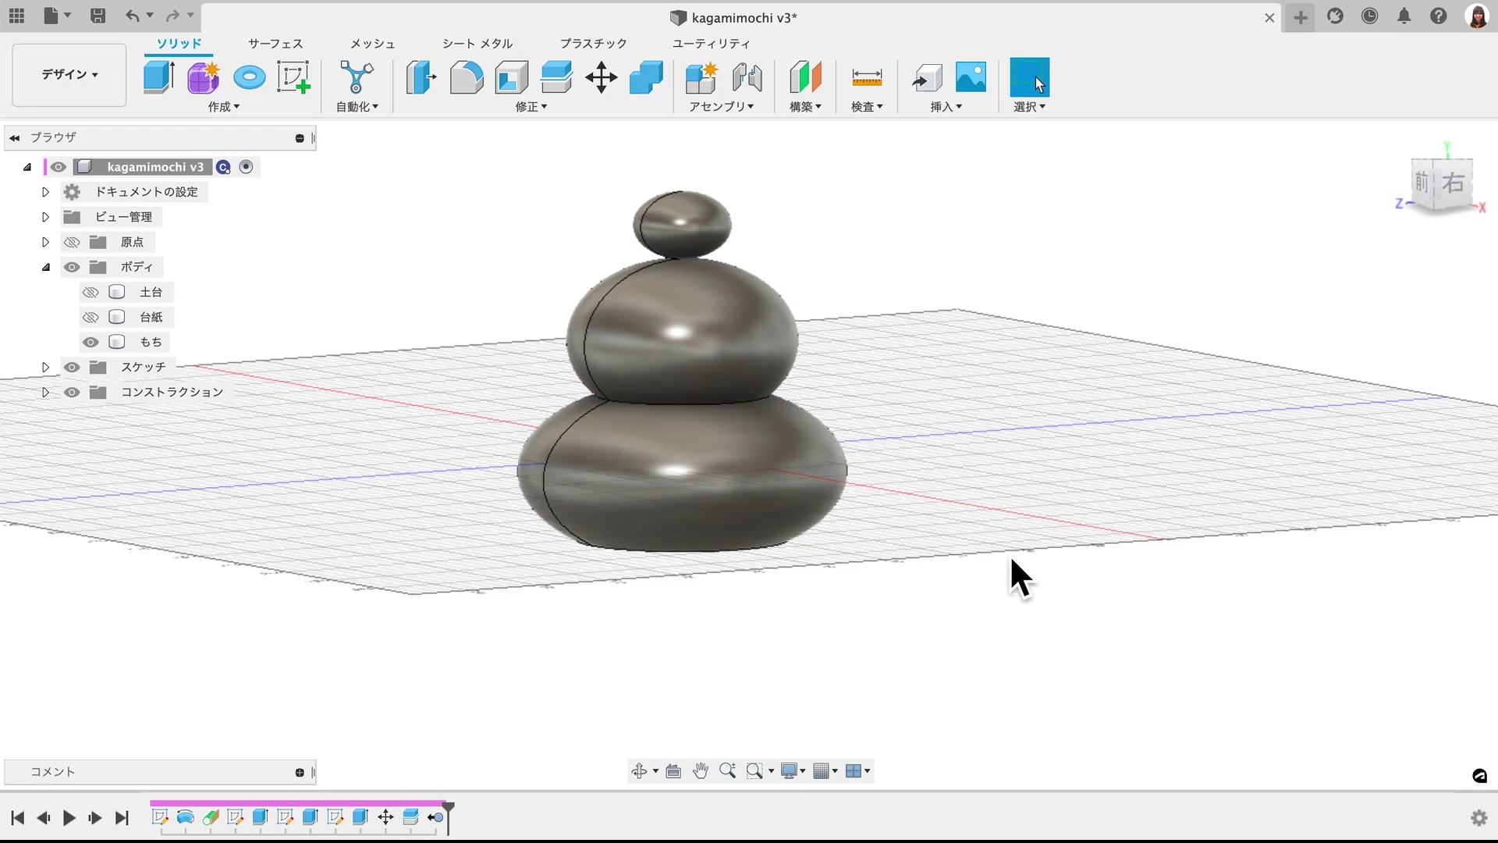
pyautogui.click(90, 317)
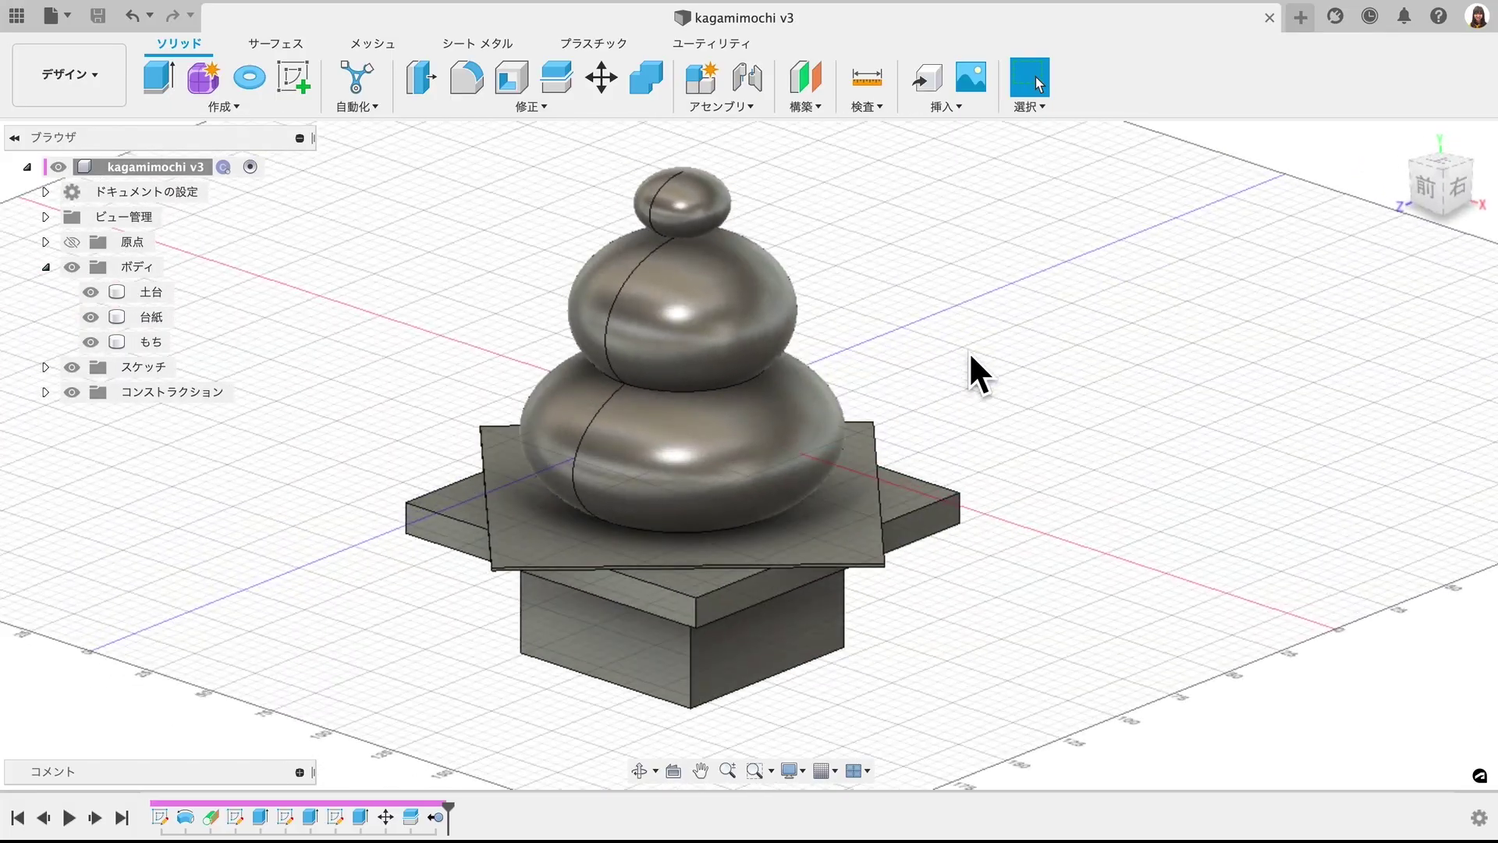
pyautogui.click(761, 386)
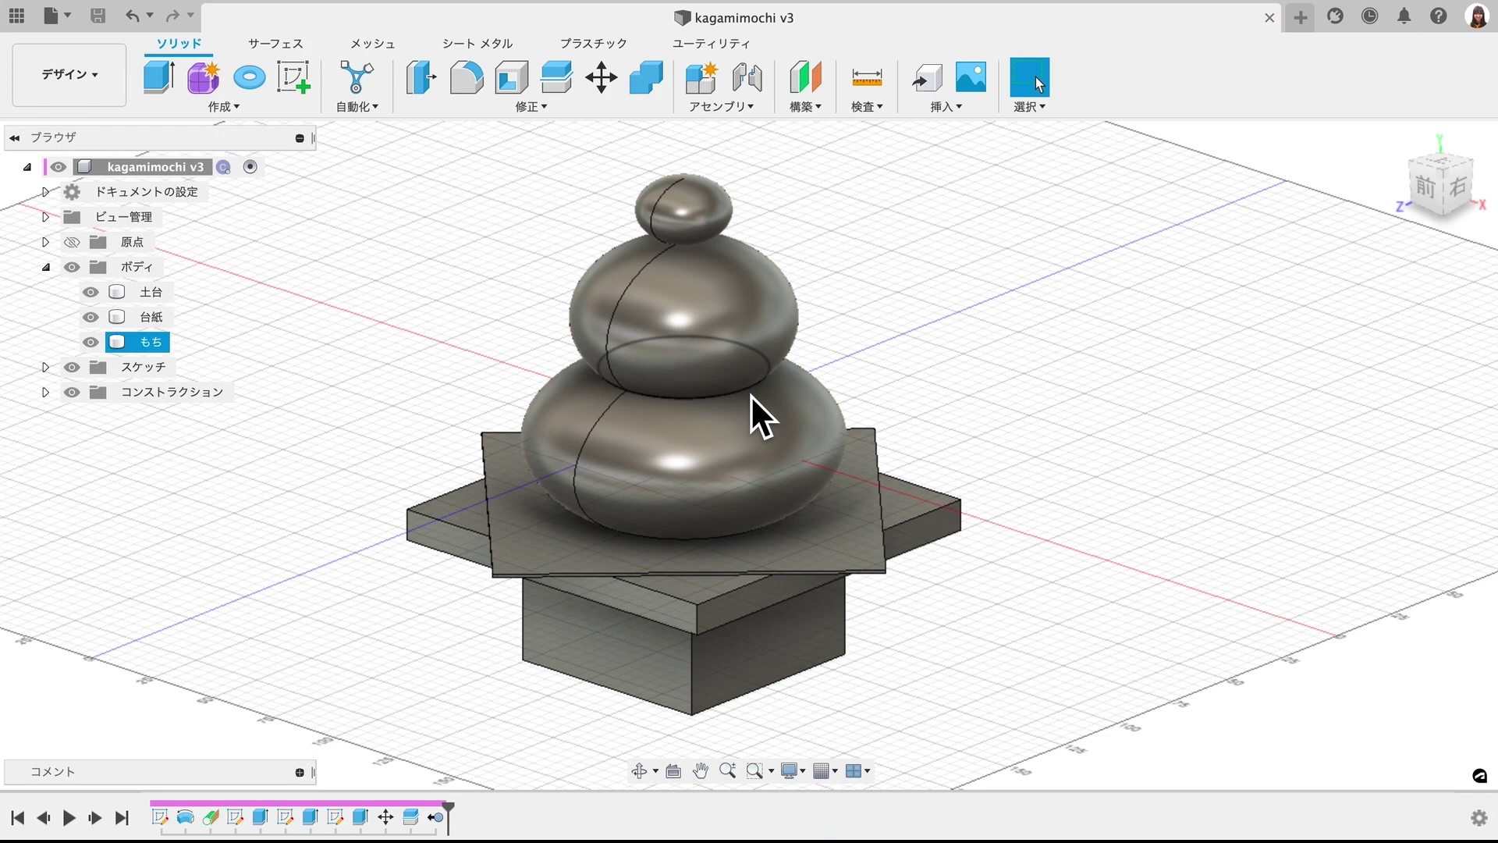
pyautogui.click(983, 414)
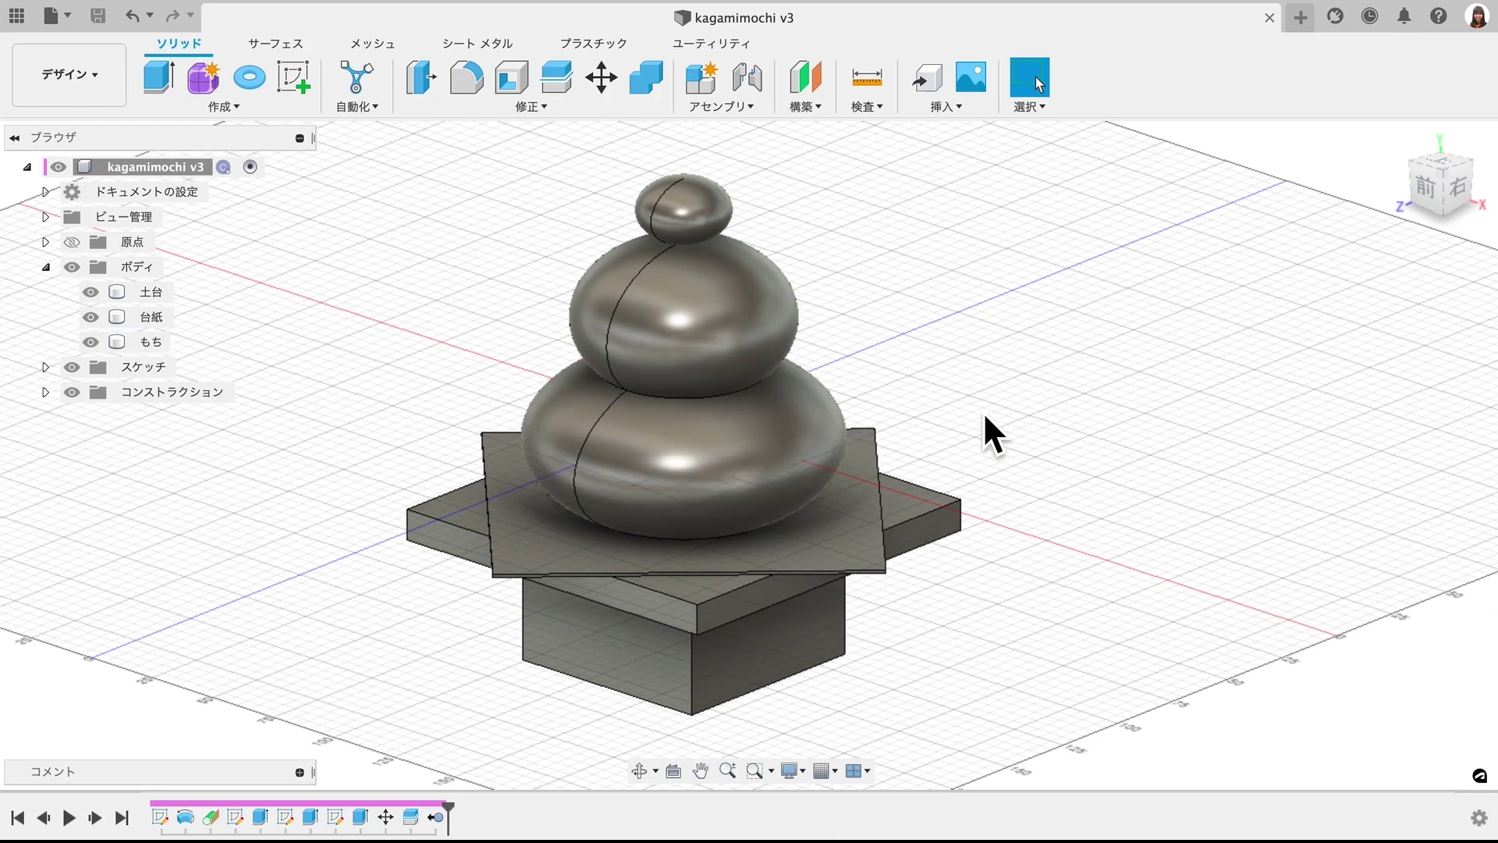
pyautogui.click(749, 411)
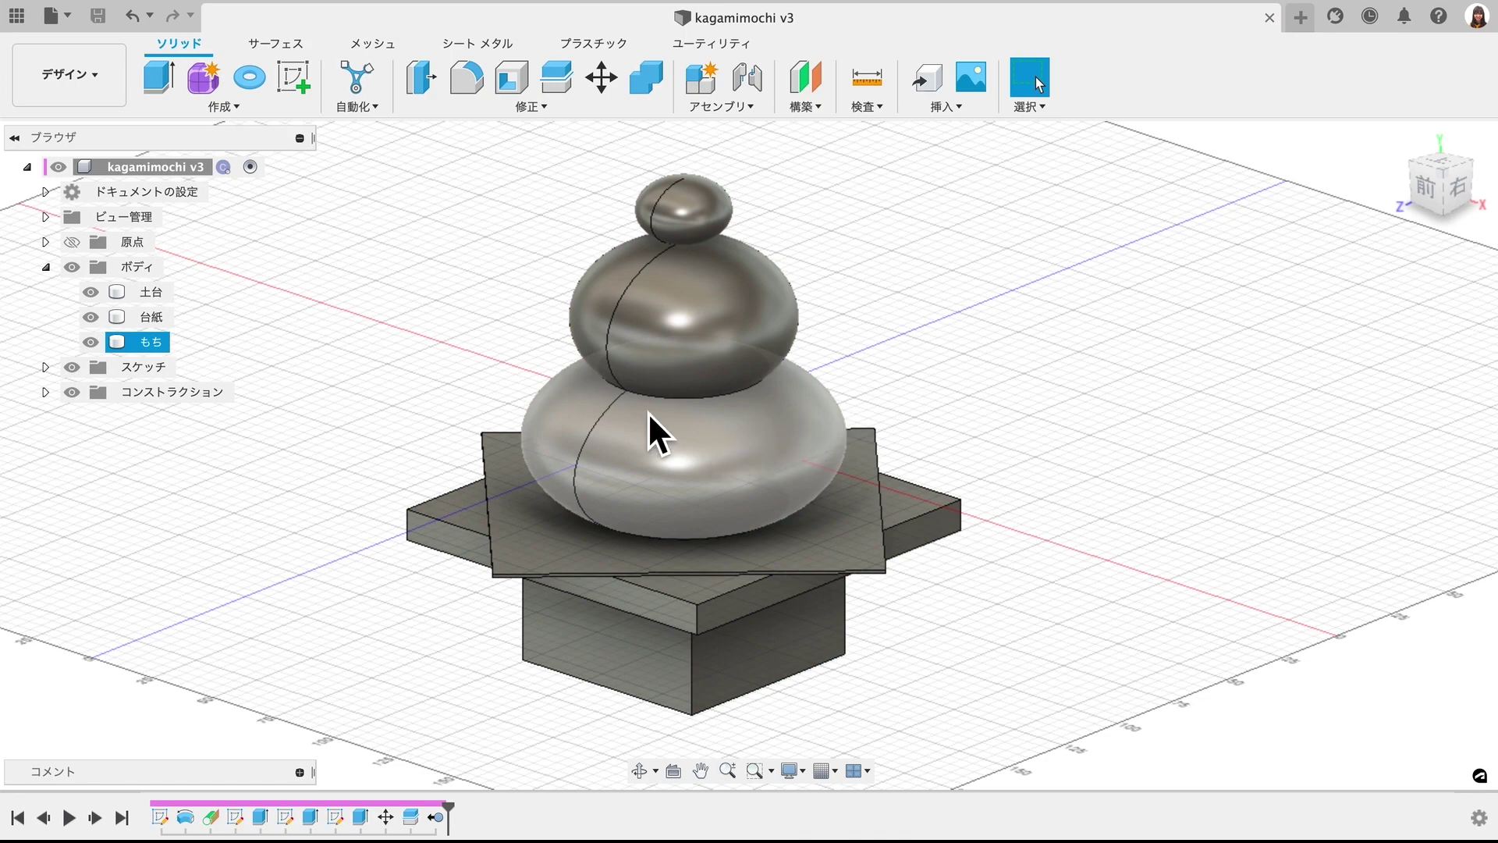
pyautogui.keyDown('shift'); pyautogui.moveTo(685, 359); pyautogui.dragTo(997, 418, button='middle'); pyautogui.keyUp('shift')
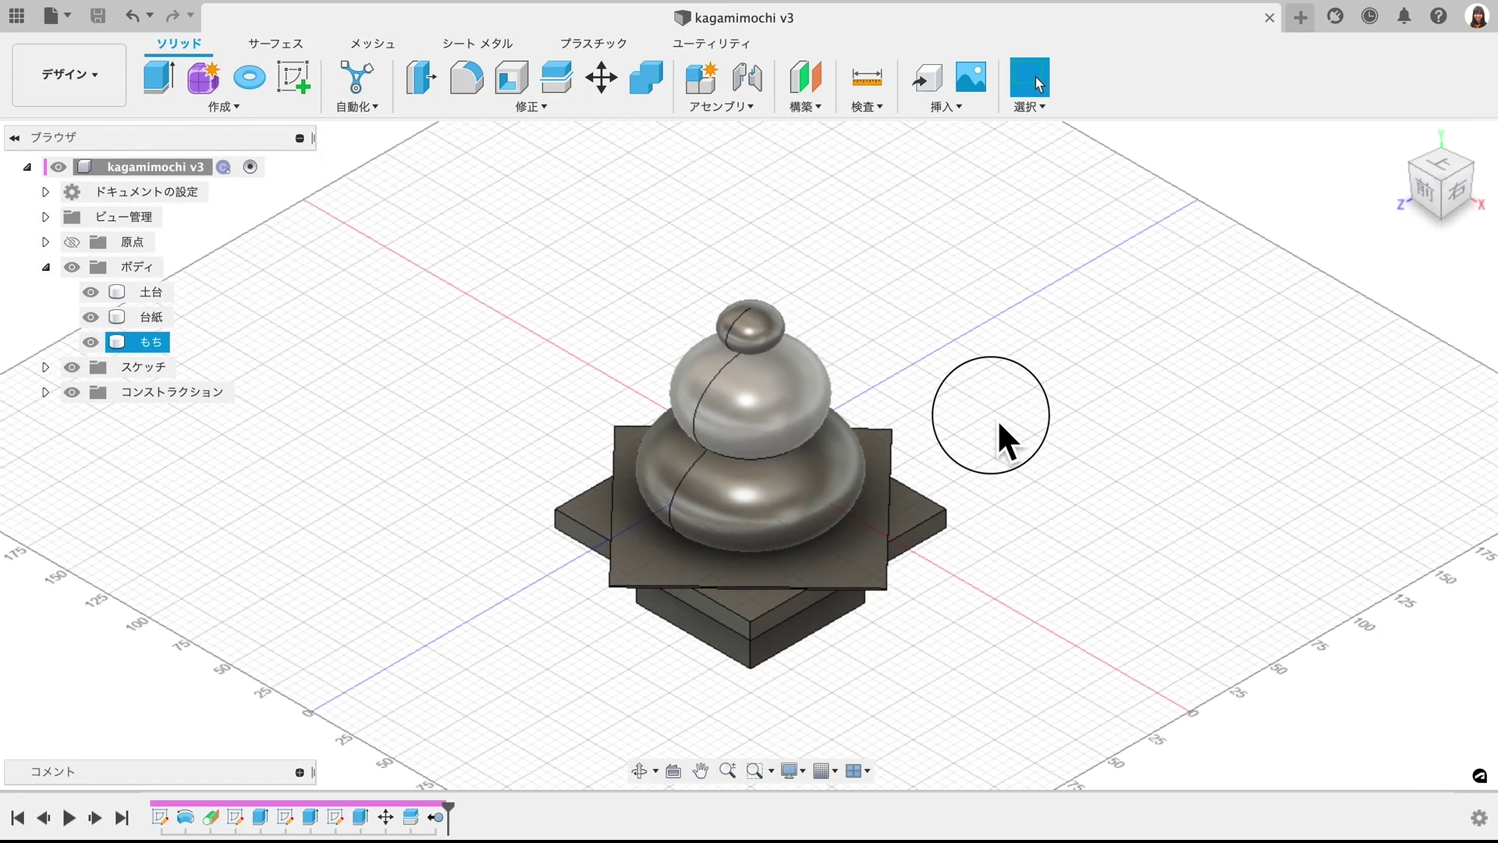
pyautogui.click(999, 437)
pyautogui.scroll(2, 995, 435)
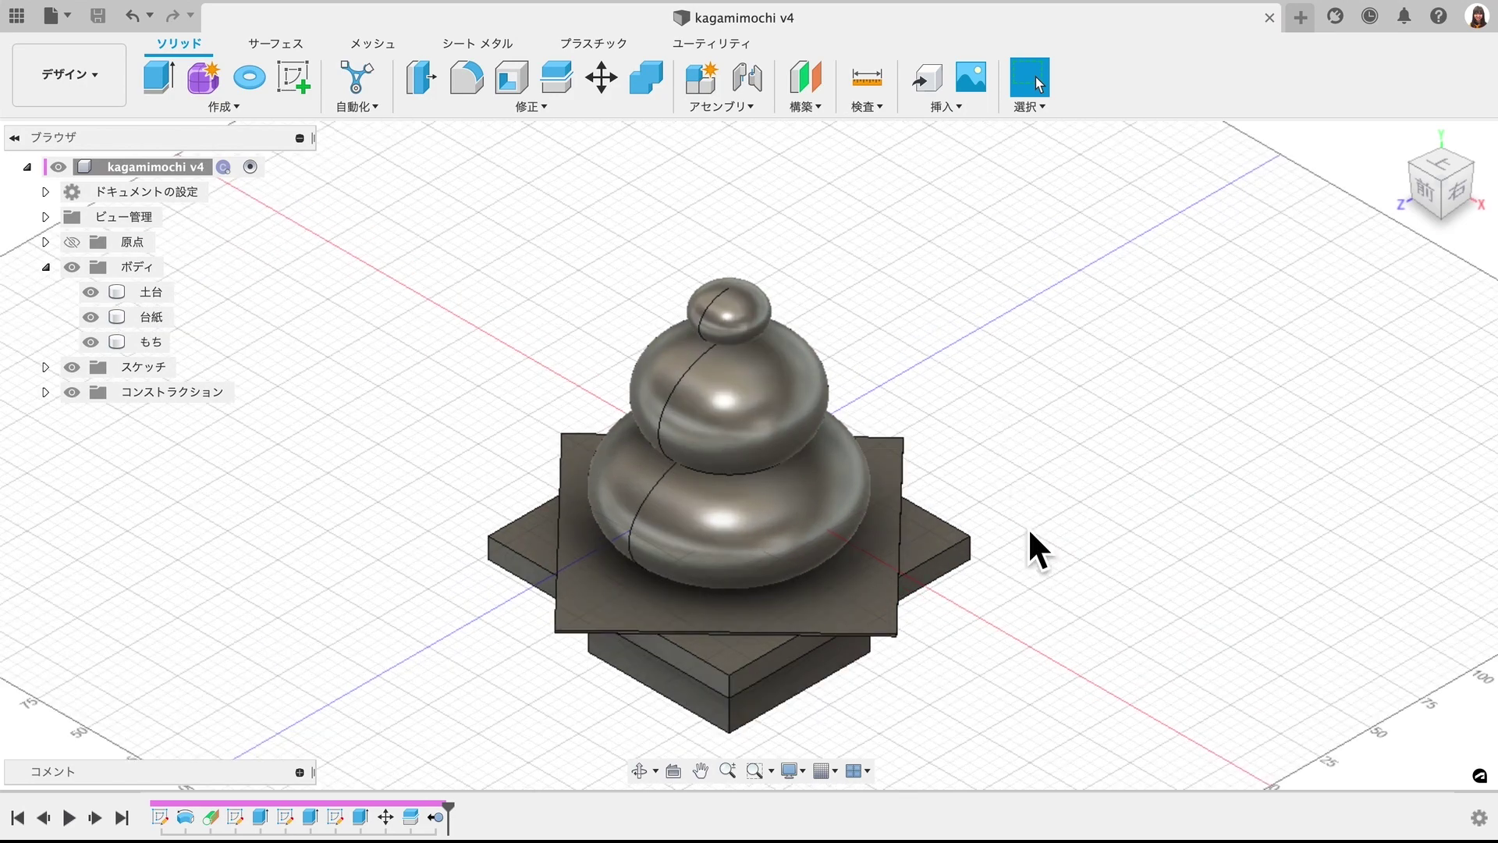
pyautogui.scroll(2, 1036, 527)
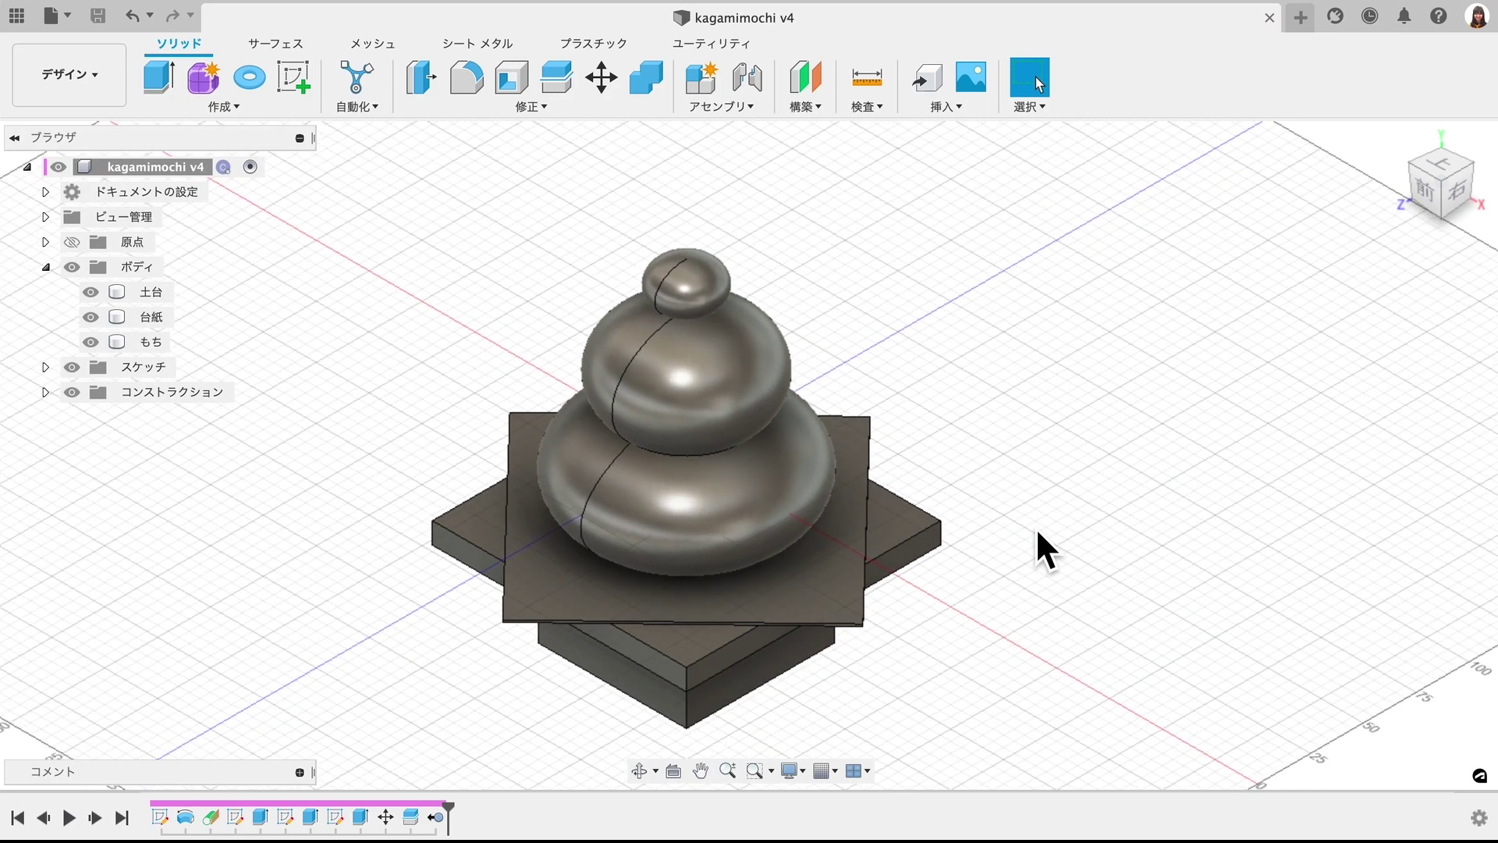
pyautogui.click(746, 453)
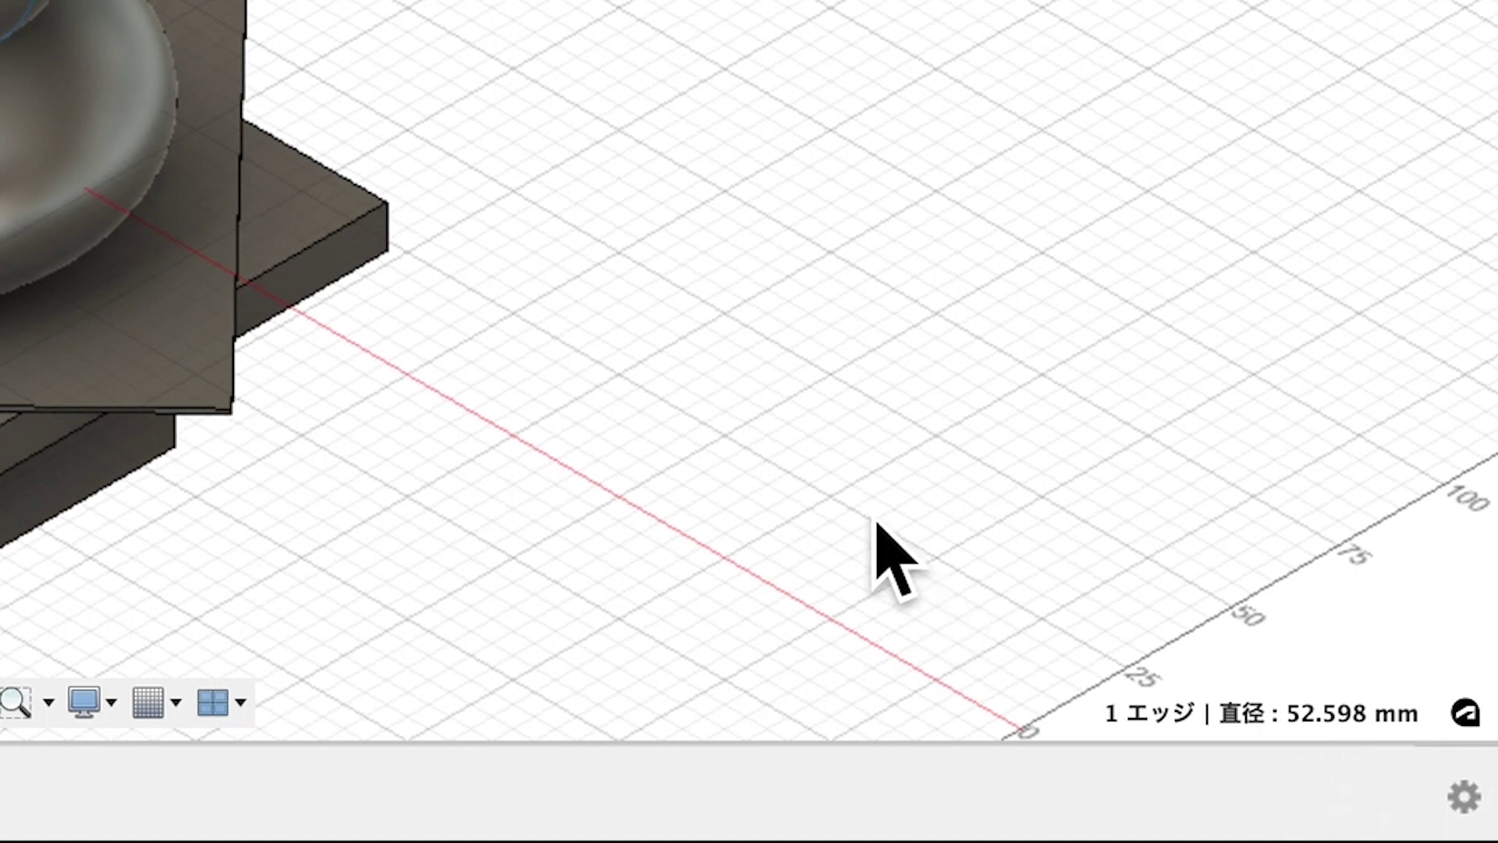
pyautogui.click(242, 320)
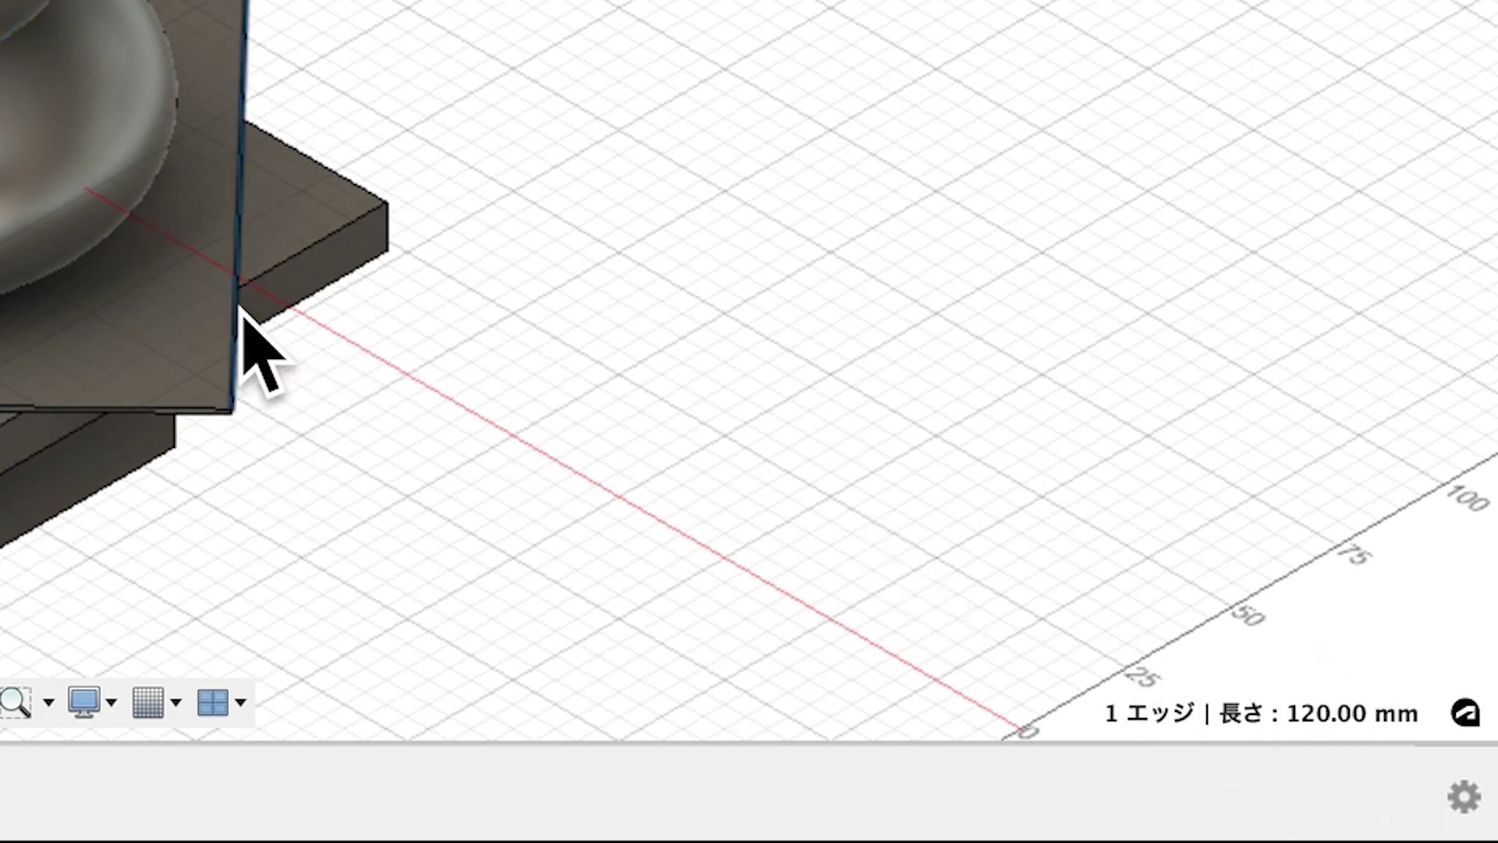
pyautogui.click(602, 595)
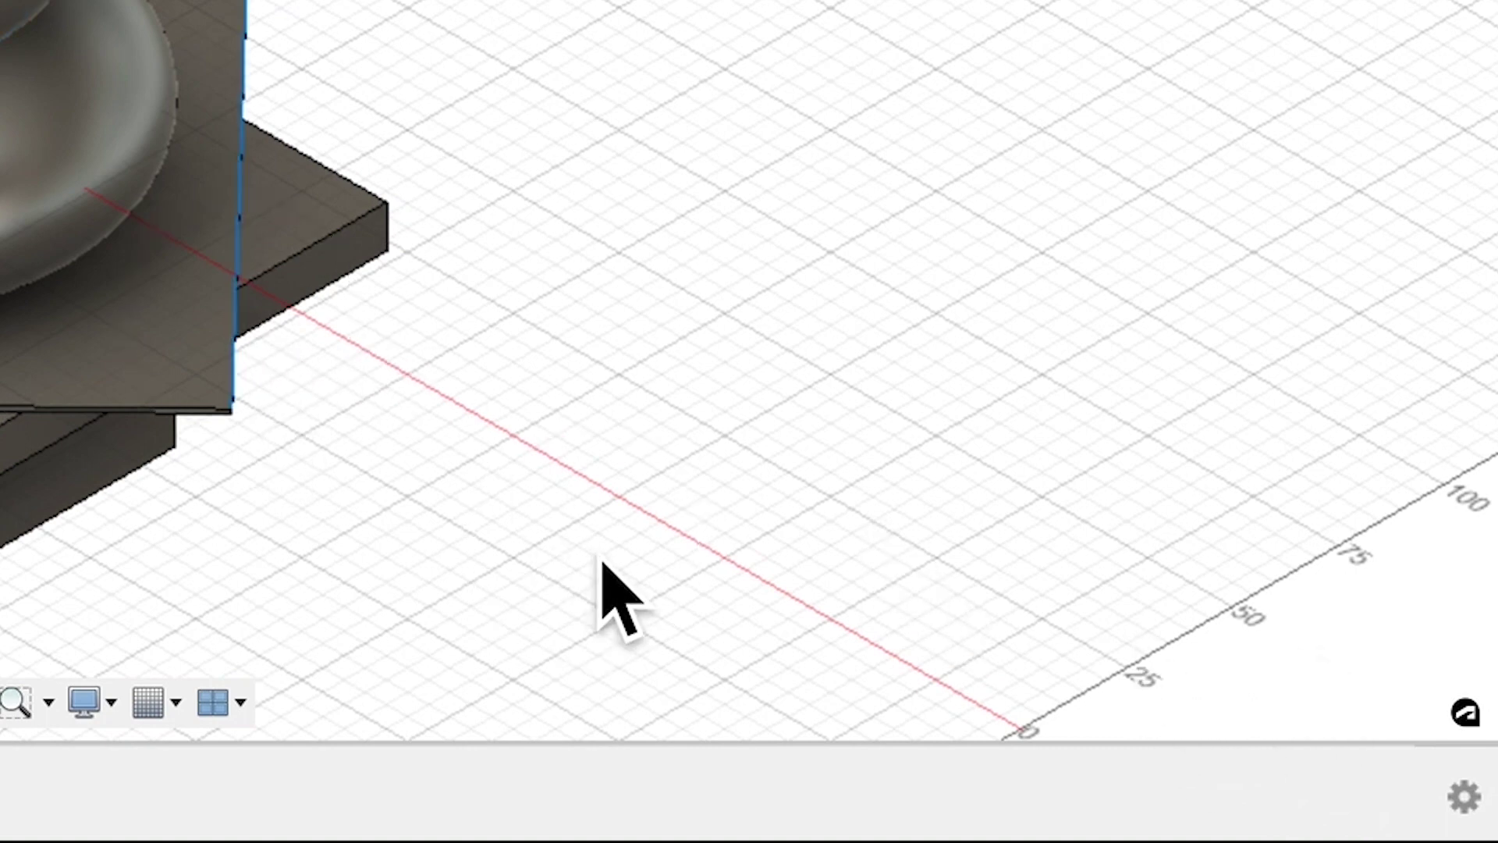
pyautogui.click(145, 419)
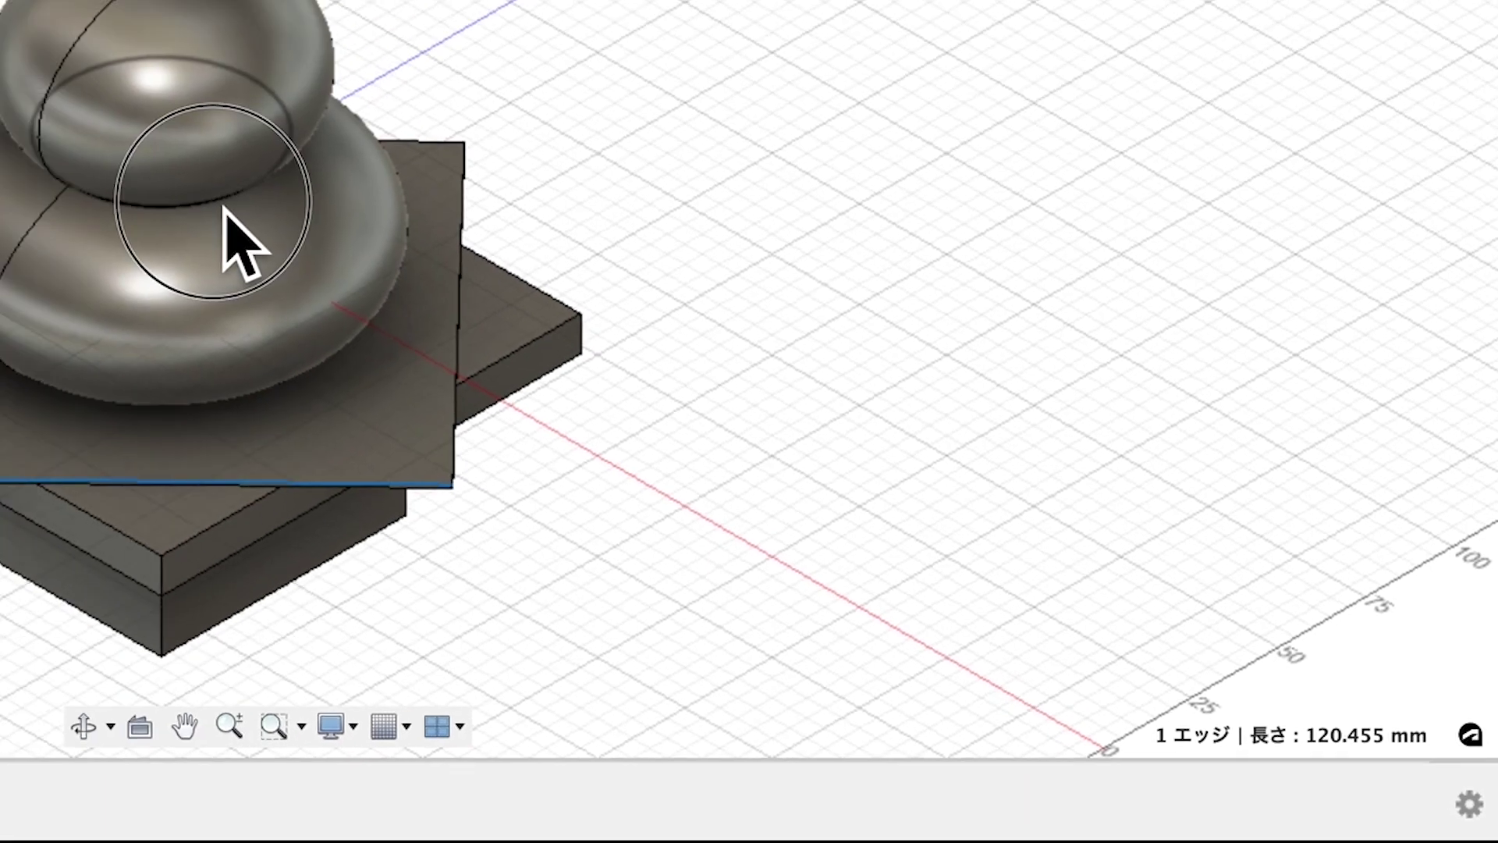
pyautogui.click(718, 450)
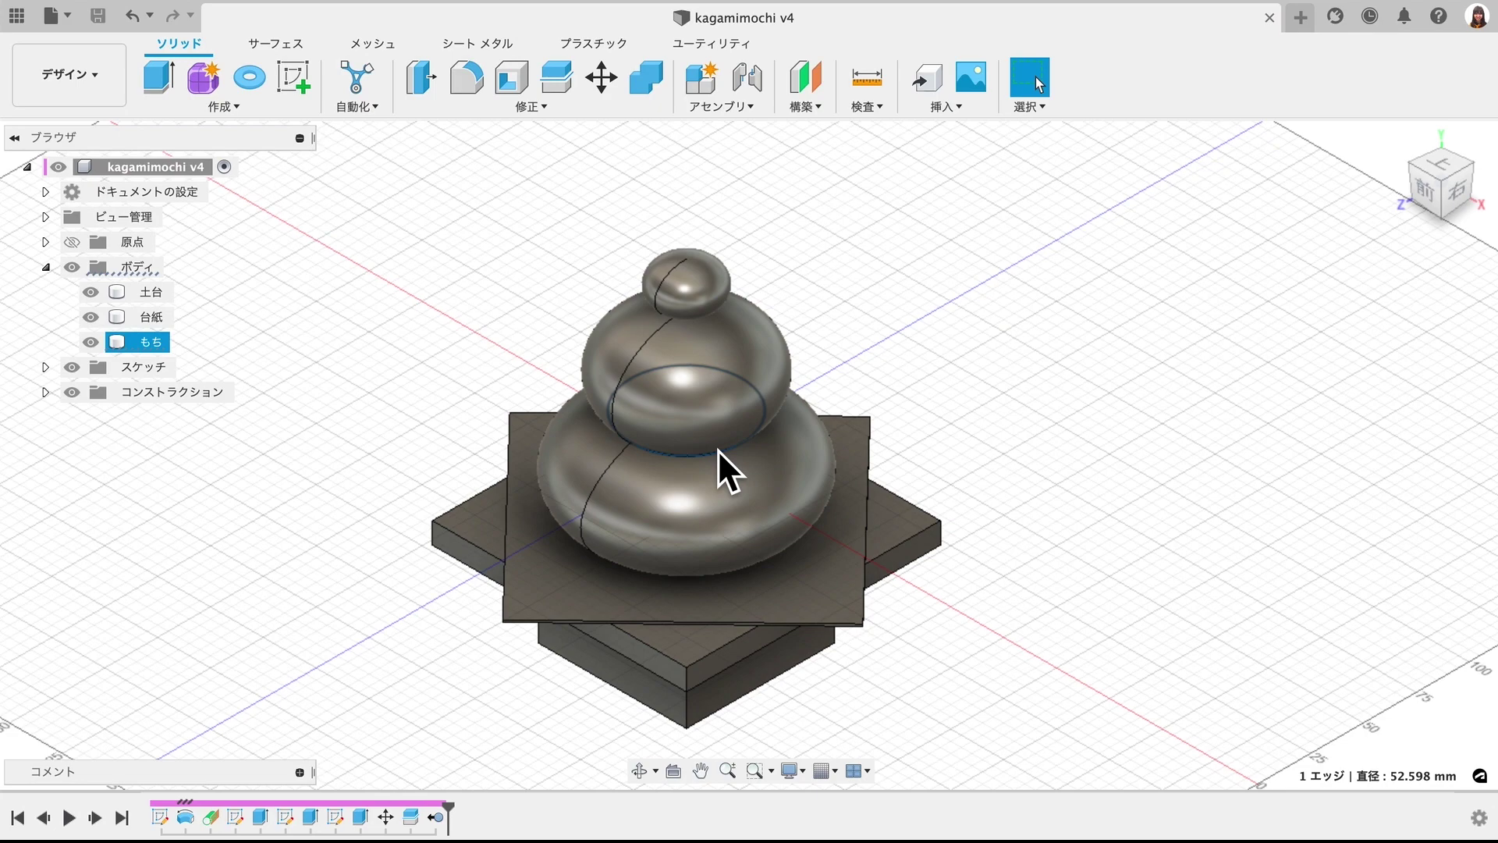
pyautogui.scroll(1, 717, 450)
pyautogui.scroll(1, 718, 450)
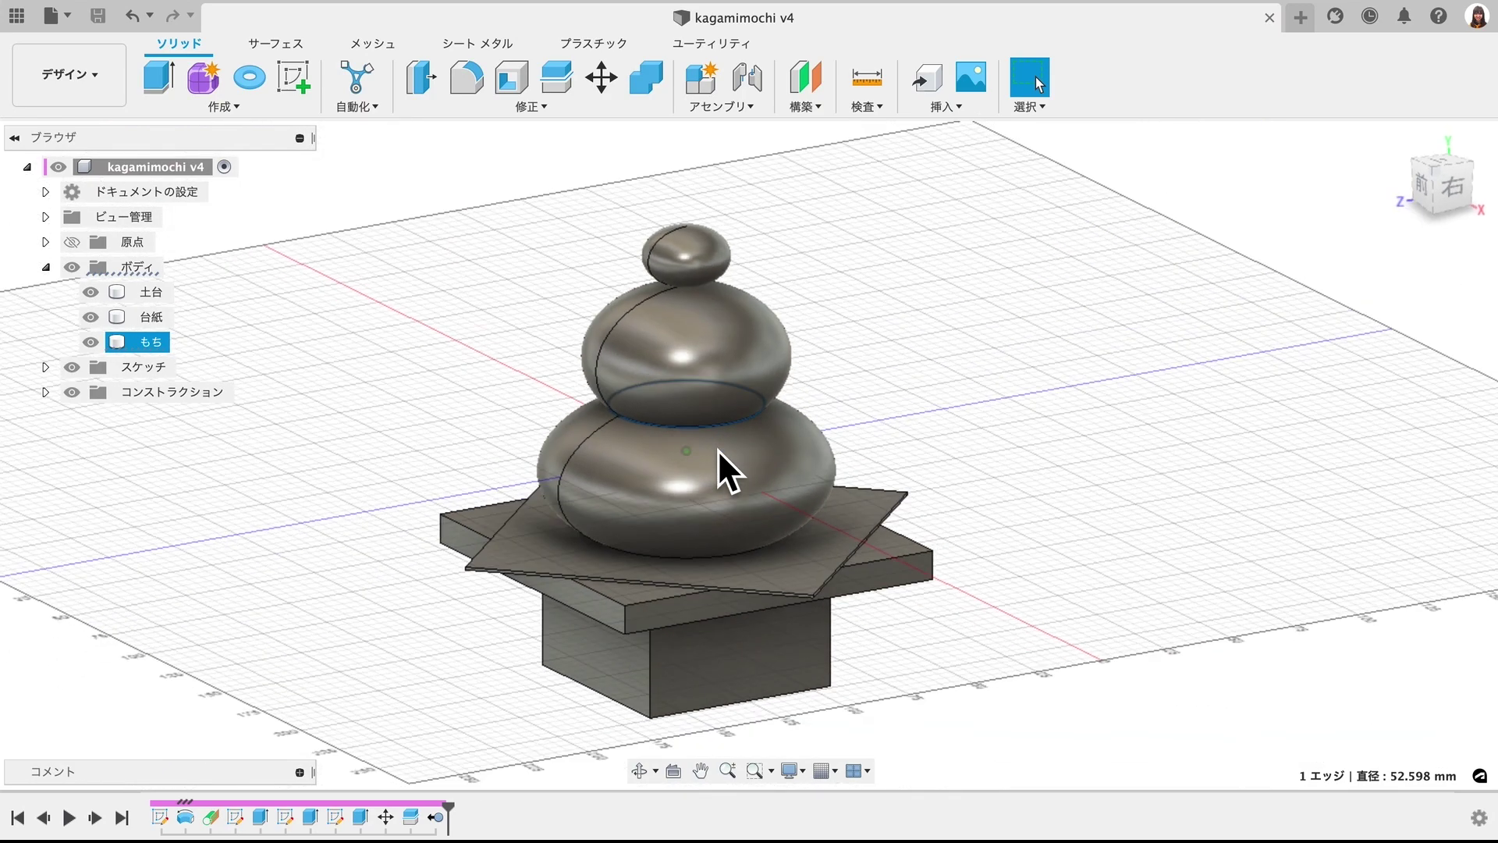
pyautogui.scroll(1, 718, 449)
pyautogui.scroll(1, 717, 450)
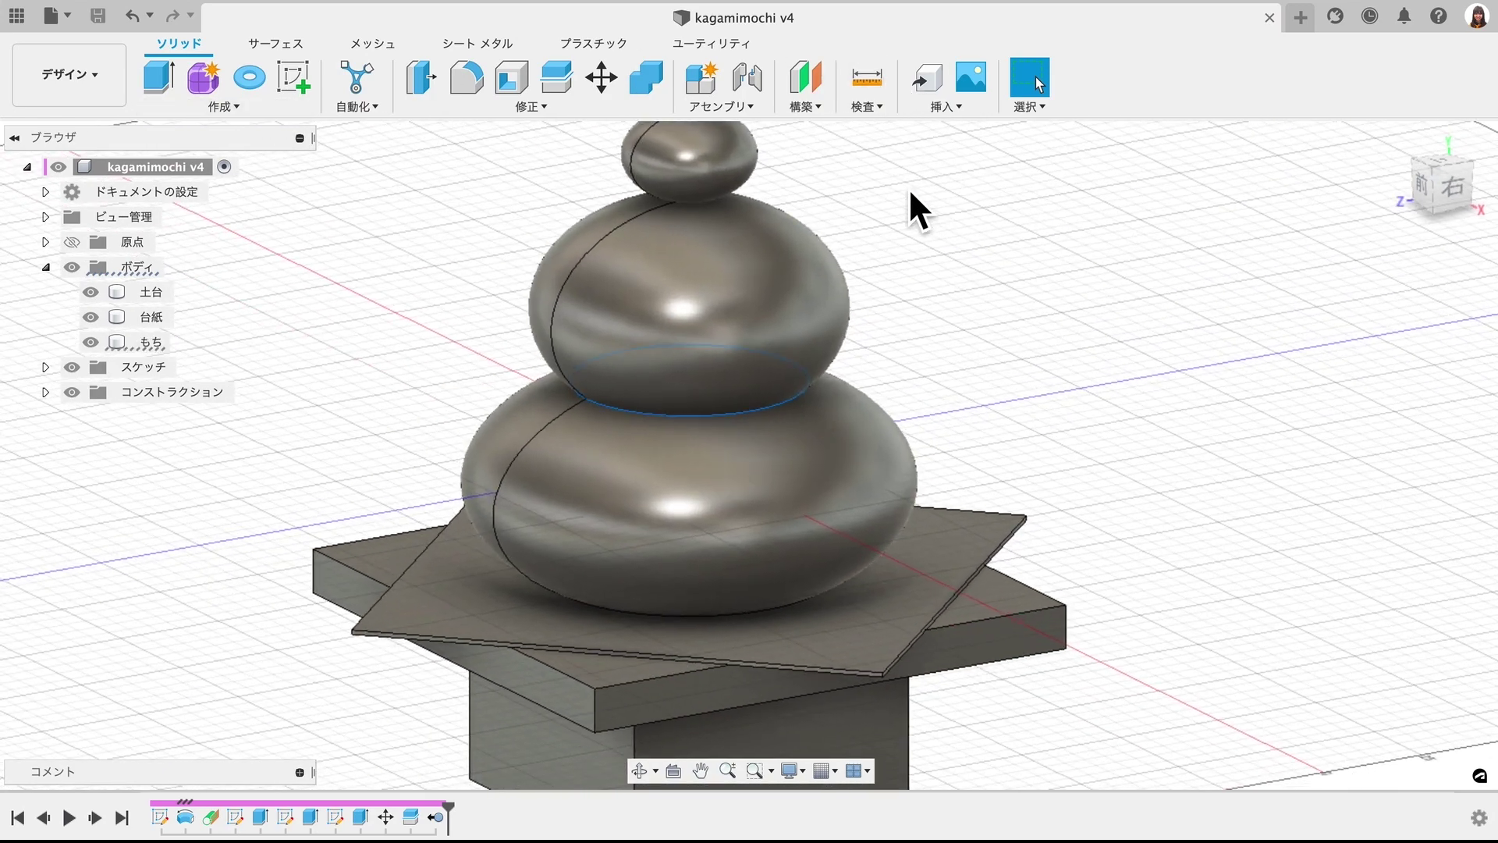
# - Measure the mochi seam's height above the XZ plane
pyautogui.click(816, 111)
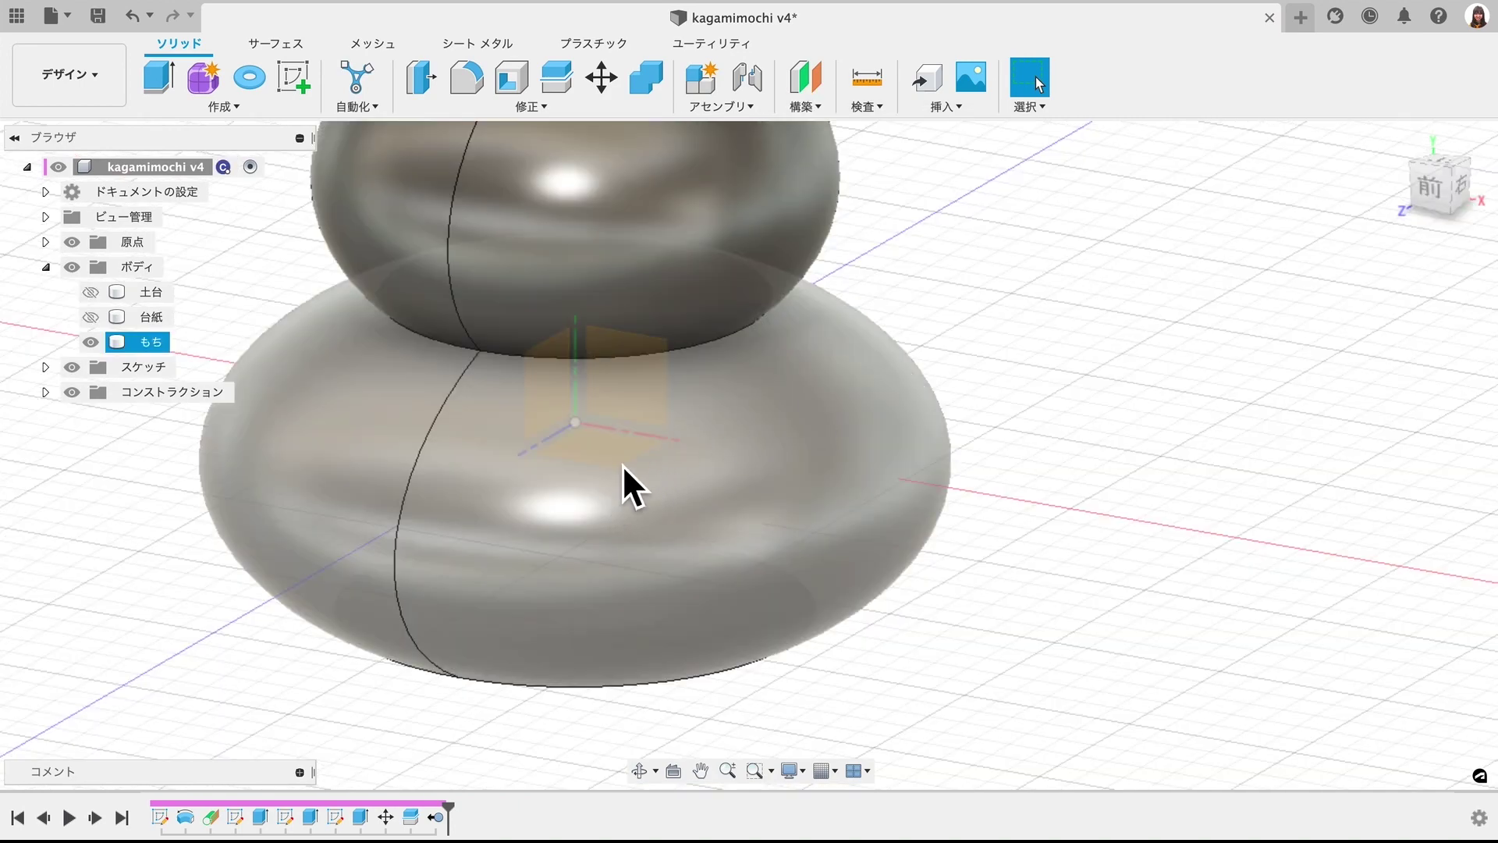
pyautogui.click(622, 467)
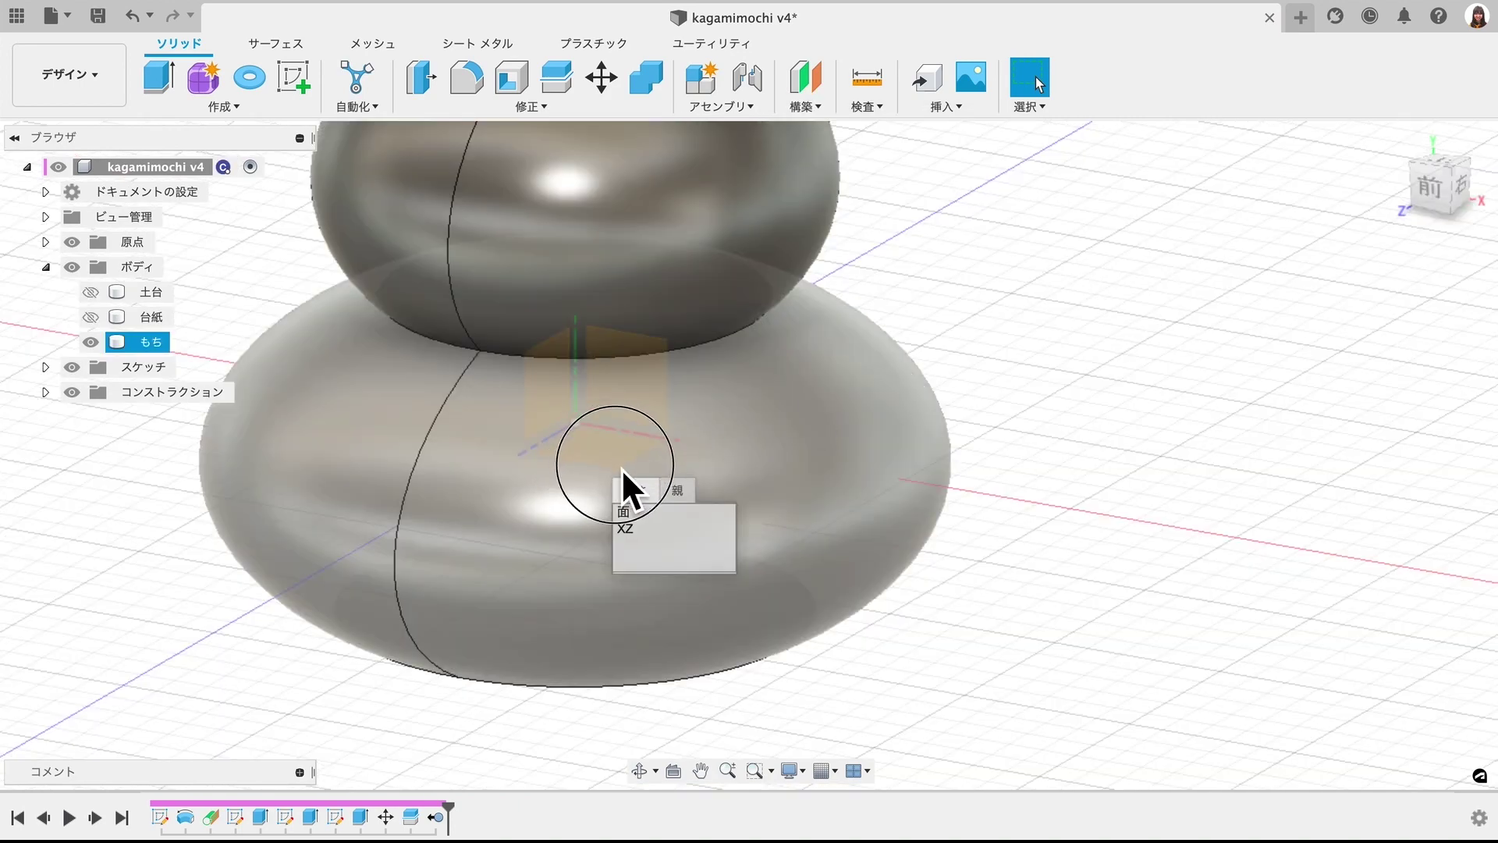
pyautogui.click(633, 529)
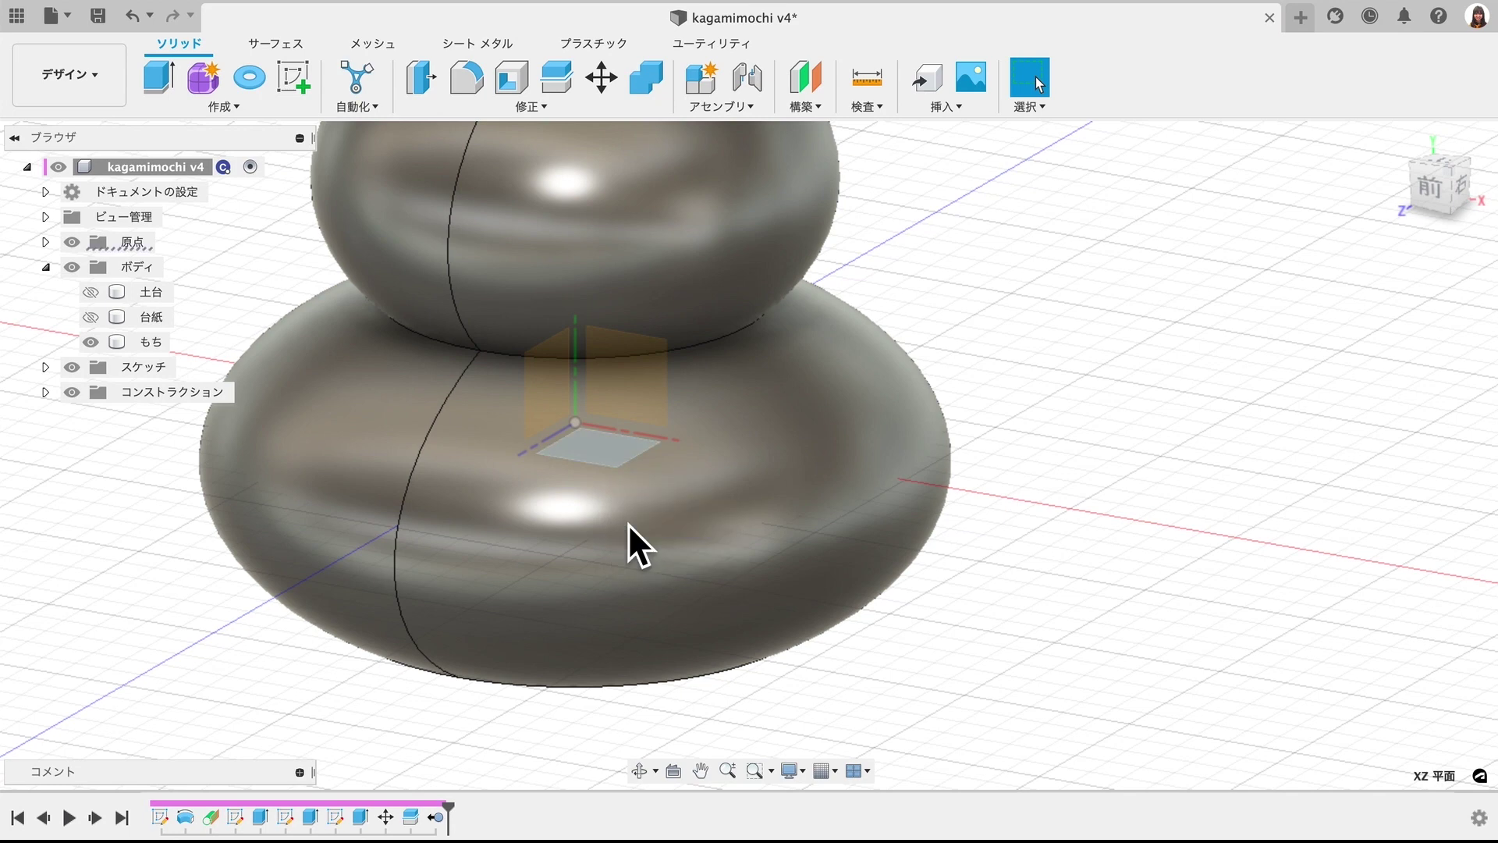
pyautogui.click(687, 347)
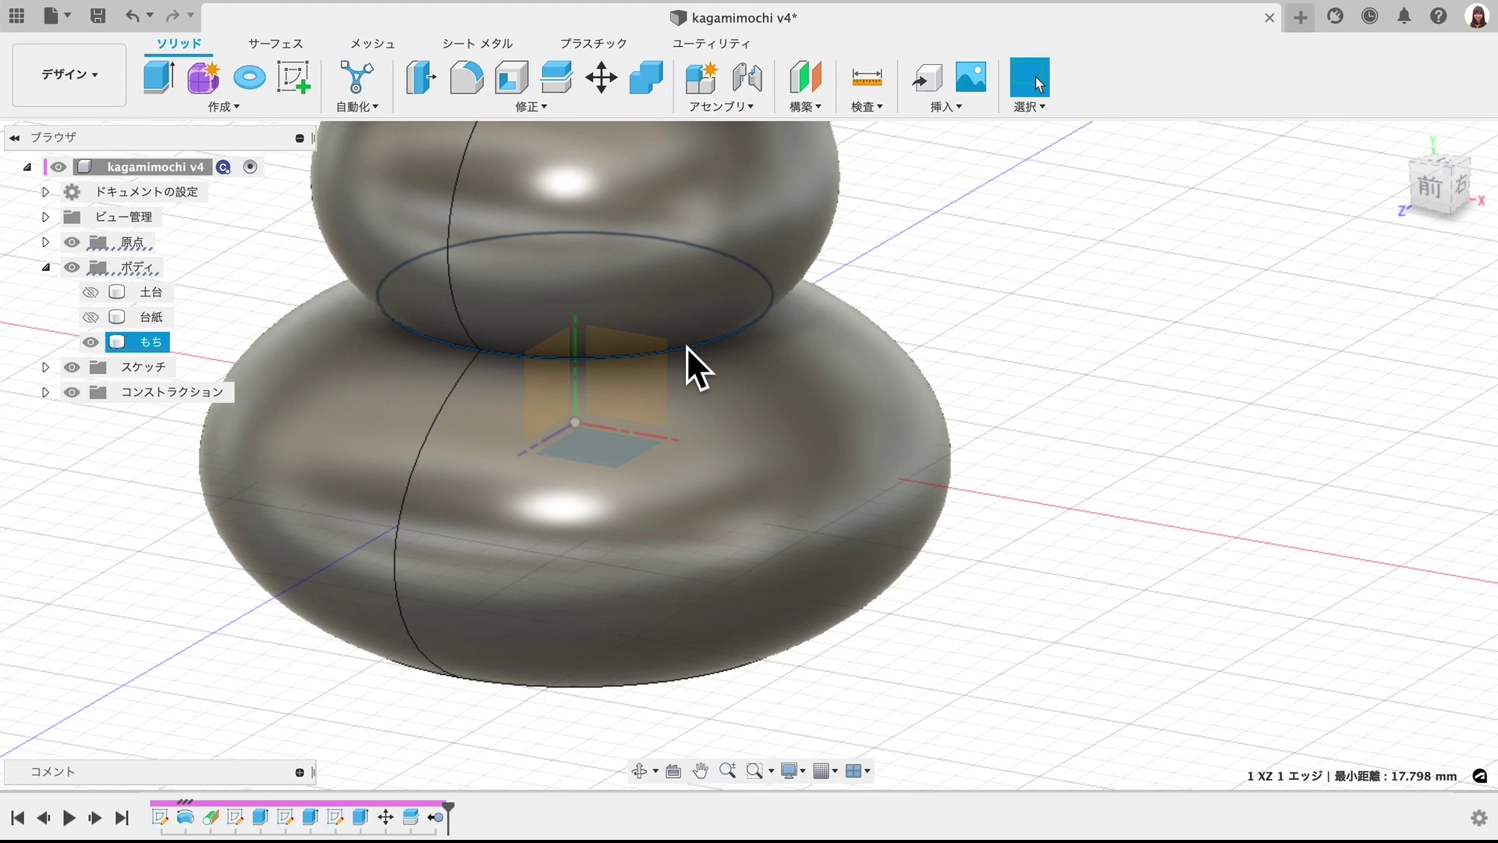
pyautogui.hscroll(-3, 686, 345)
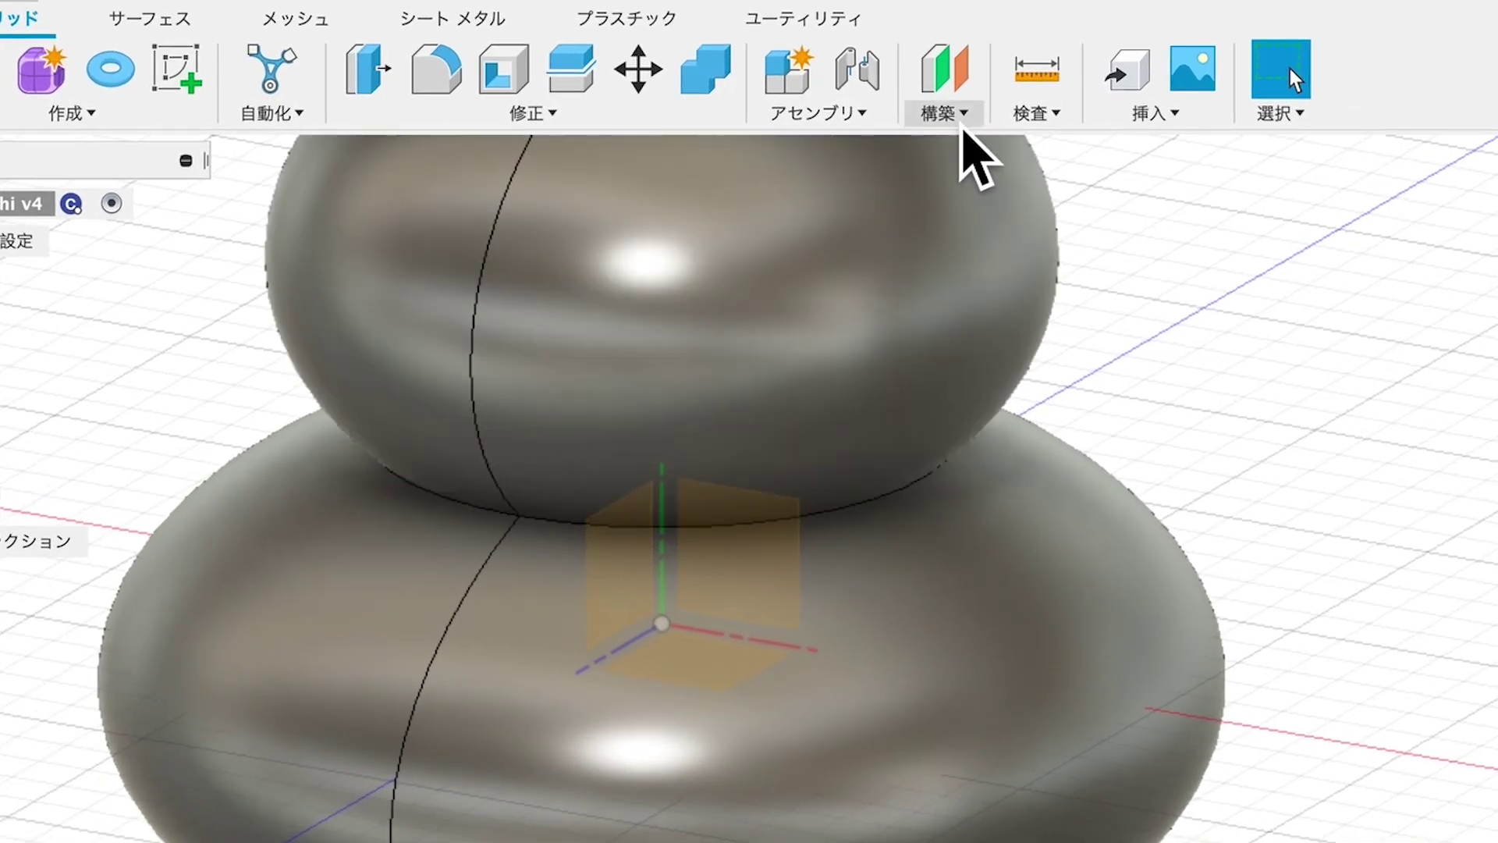
# - Create an offset plane 17.8 mm above the XZ plane
pyautogui.click(807, 106)
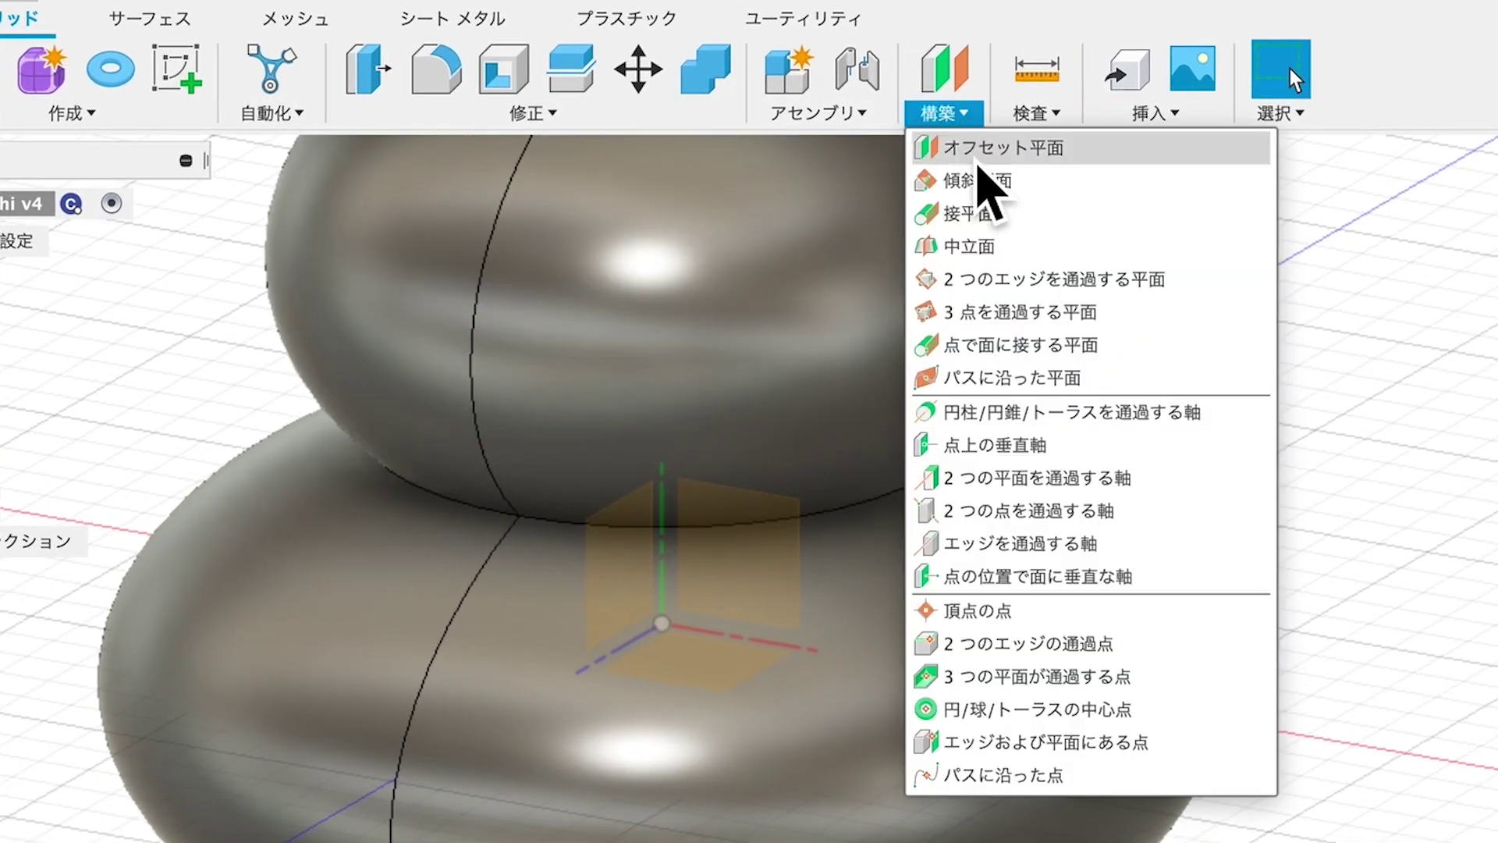
pyautogui.click(978, 160)
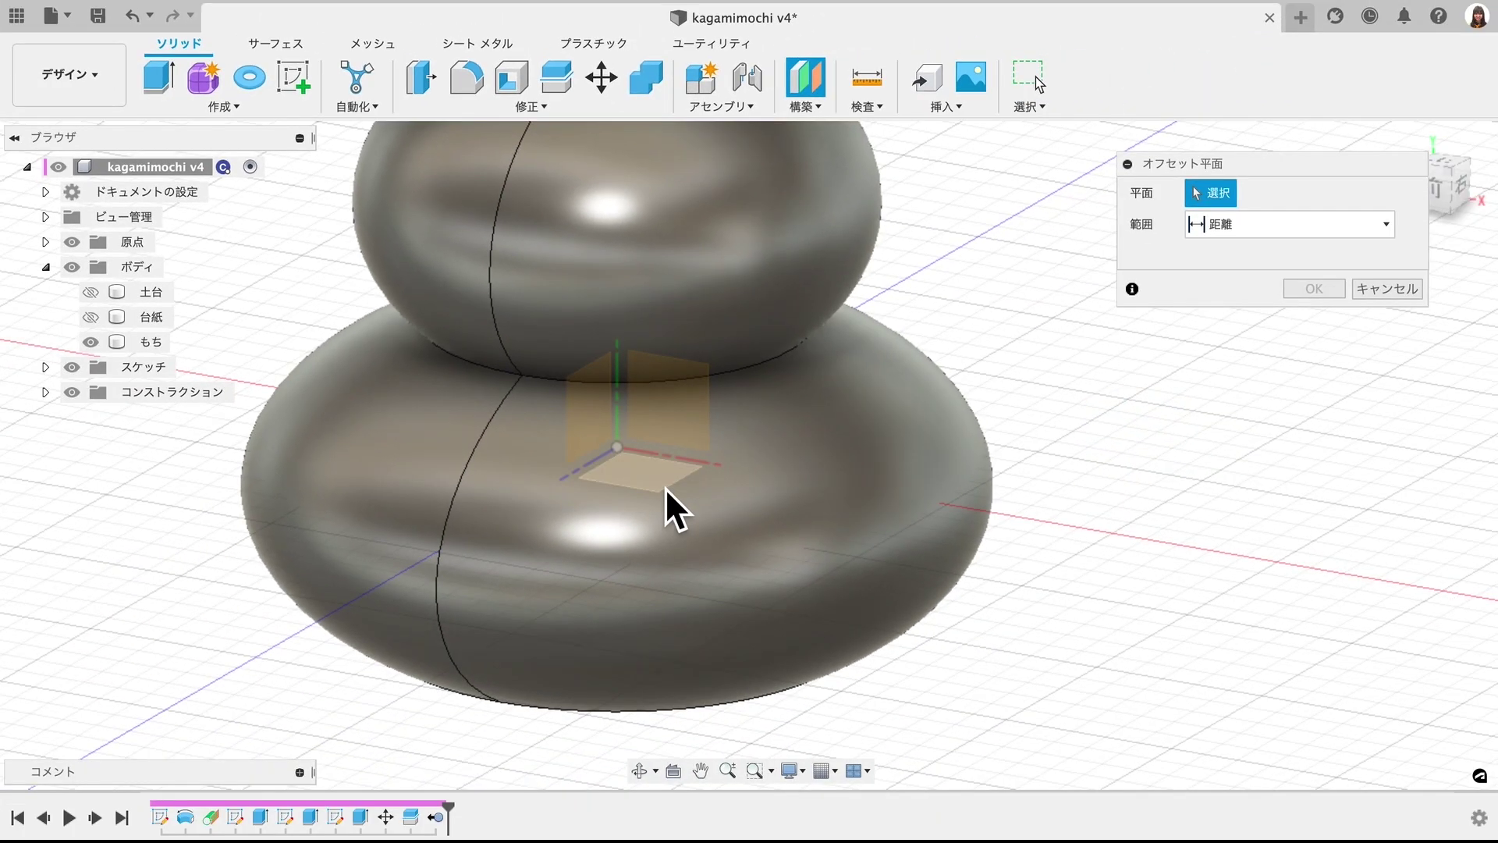
pyautogui.click(665, 487)
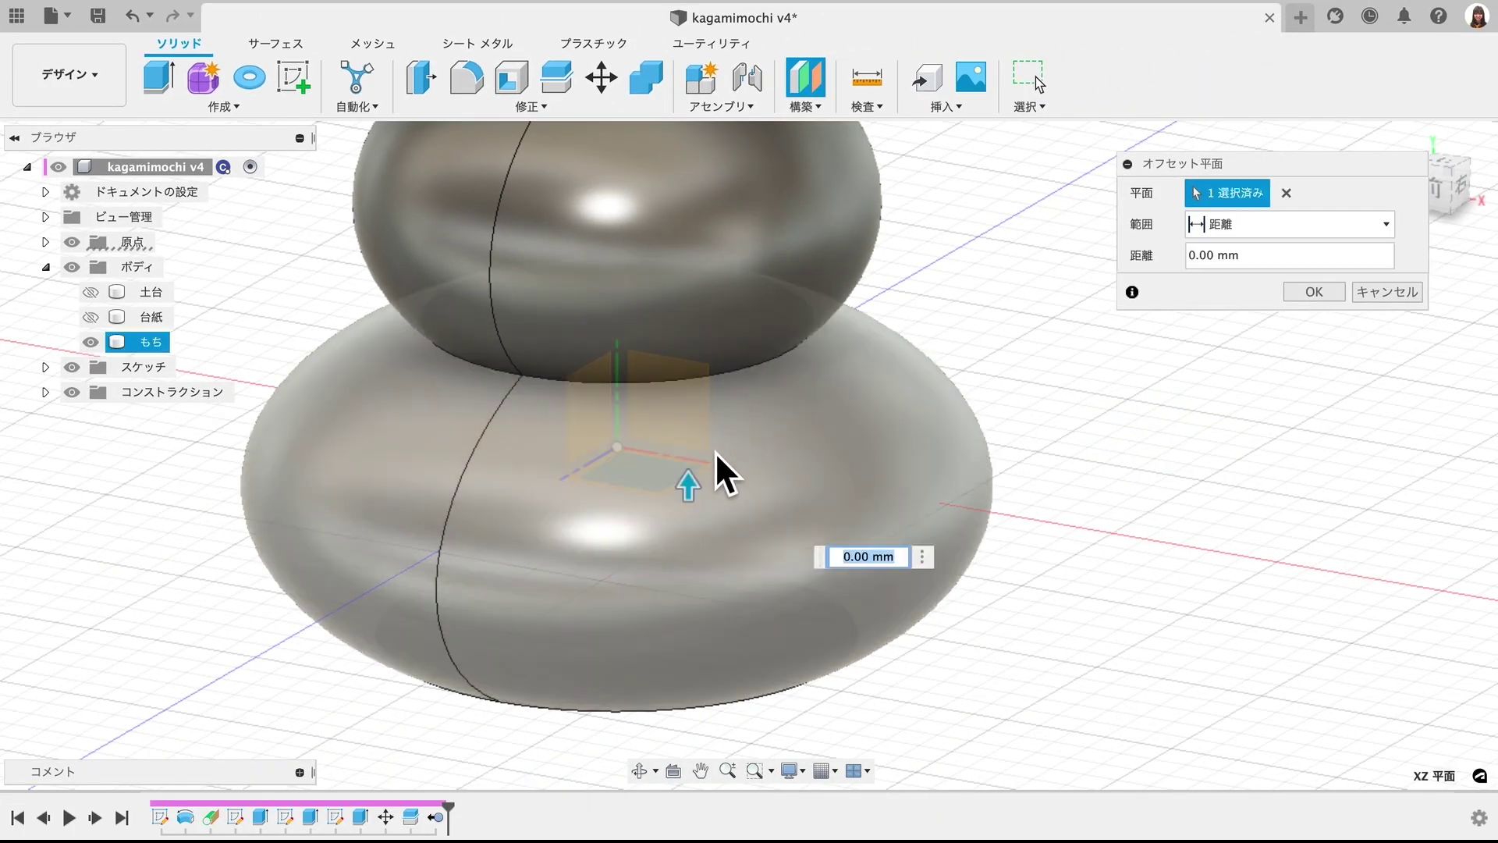
pyautogui.moveTo(690, 485); pyautogui.dragTo(690, 422)
pyautogui.write('1')
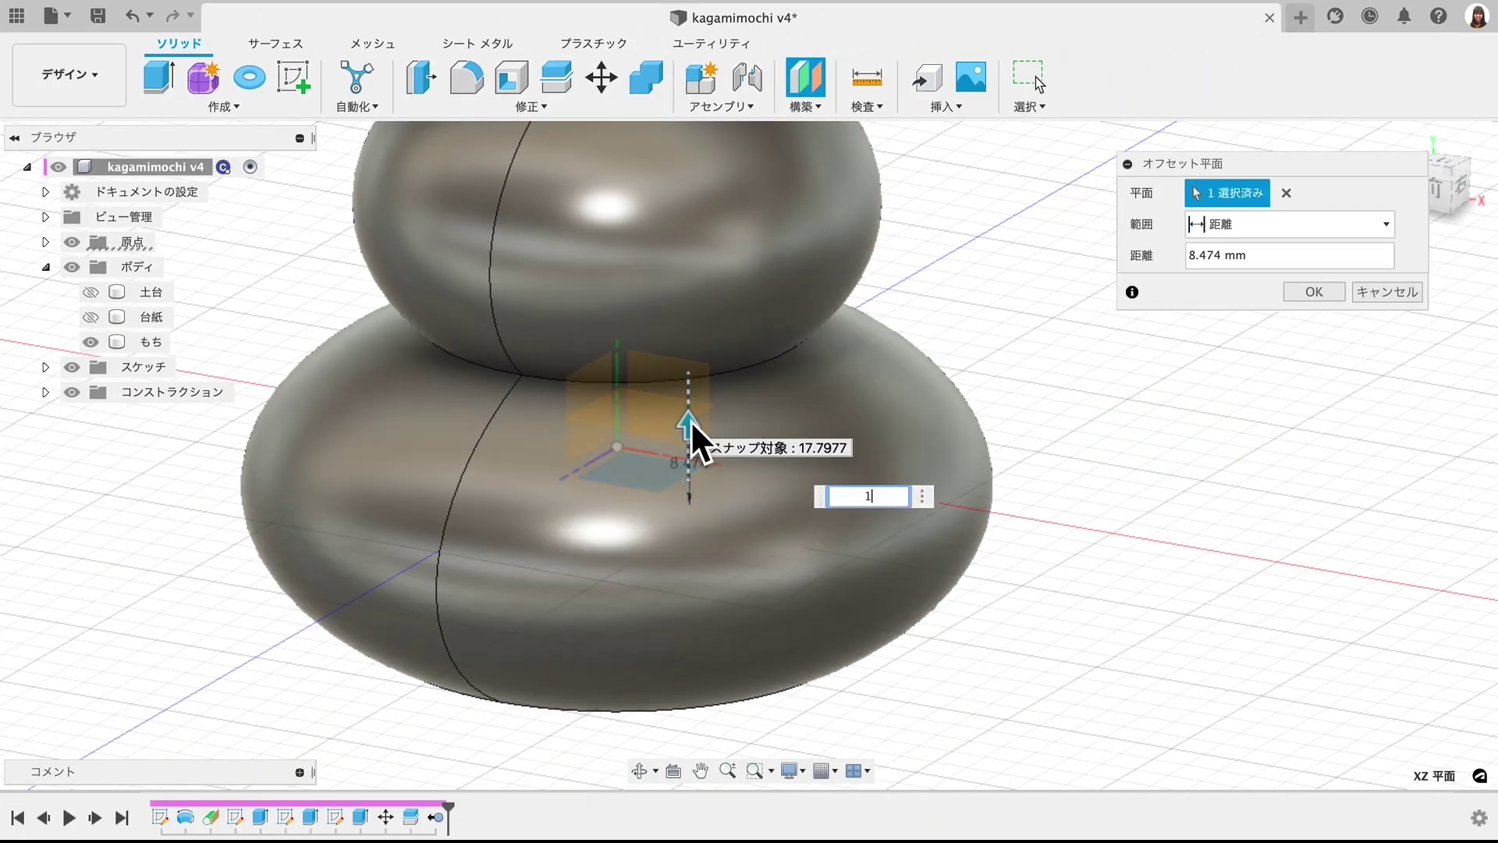
pyautogui.write('7.8mm')
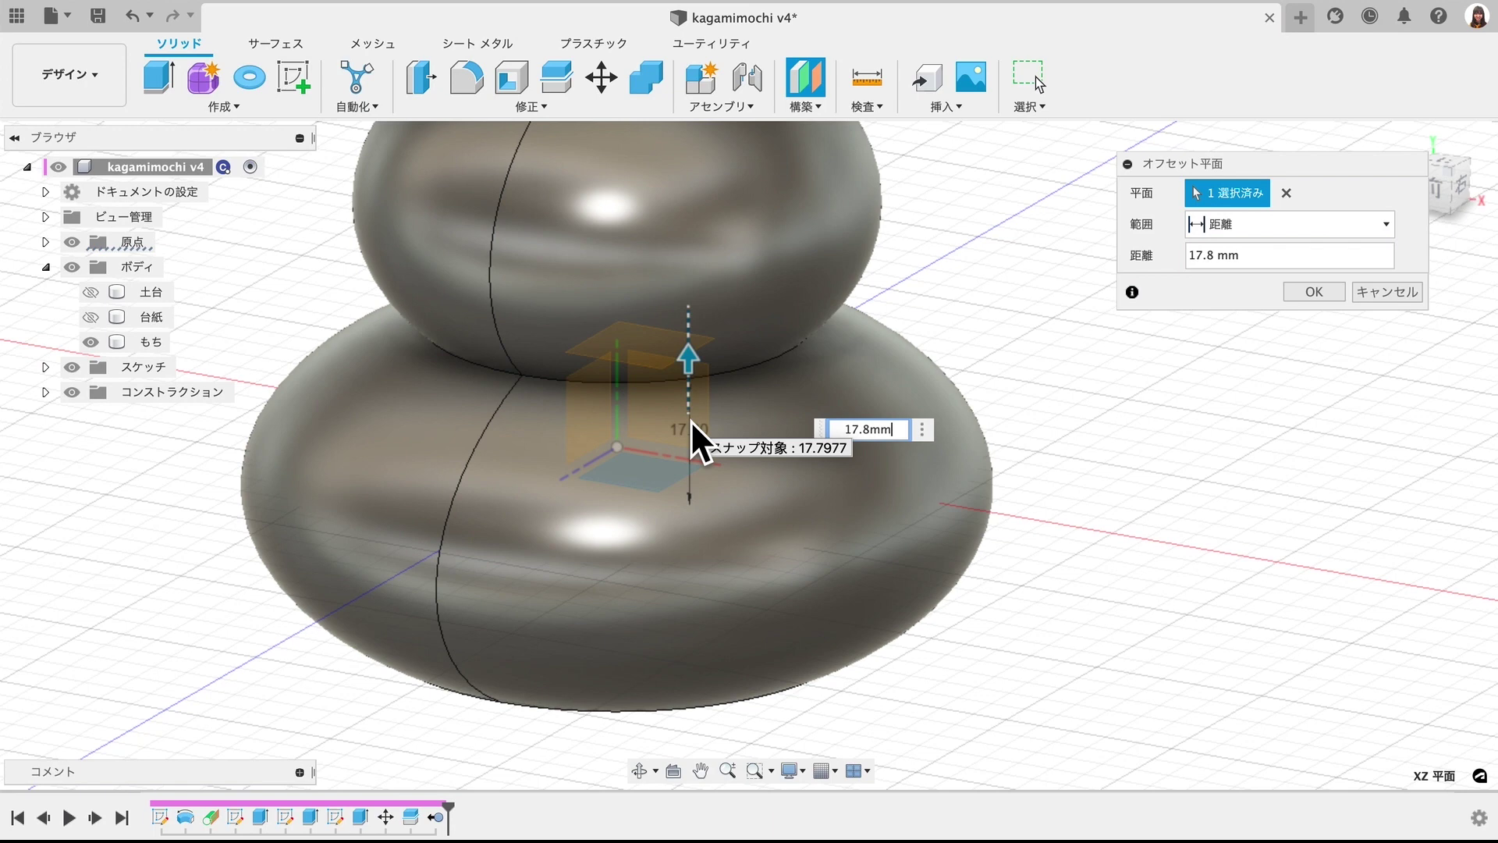
pyautogui.press('Return')
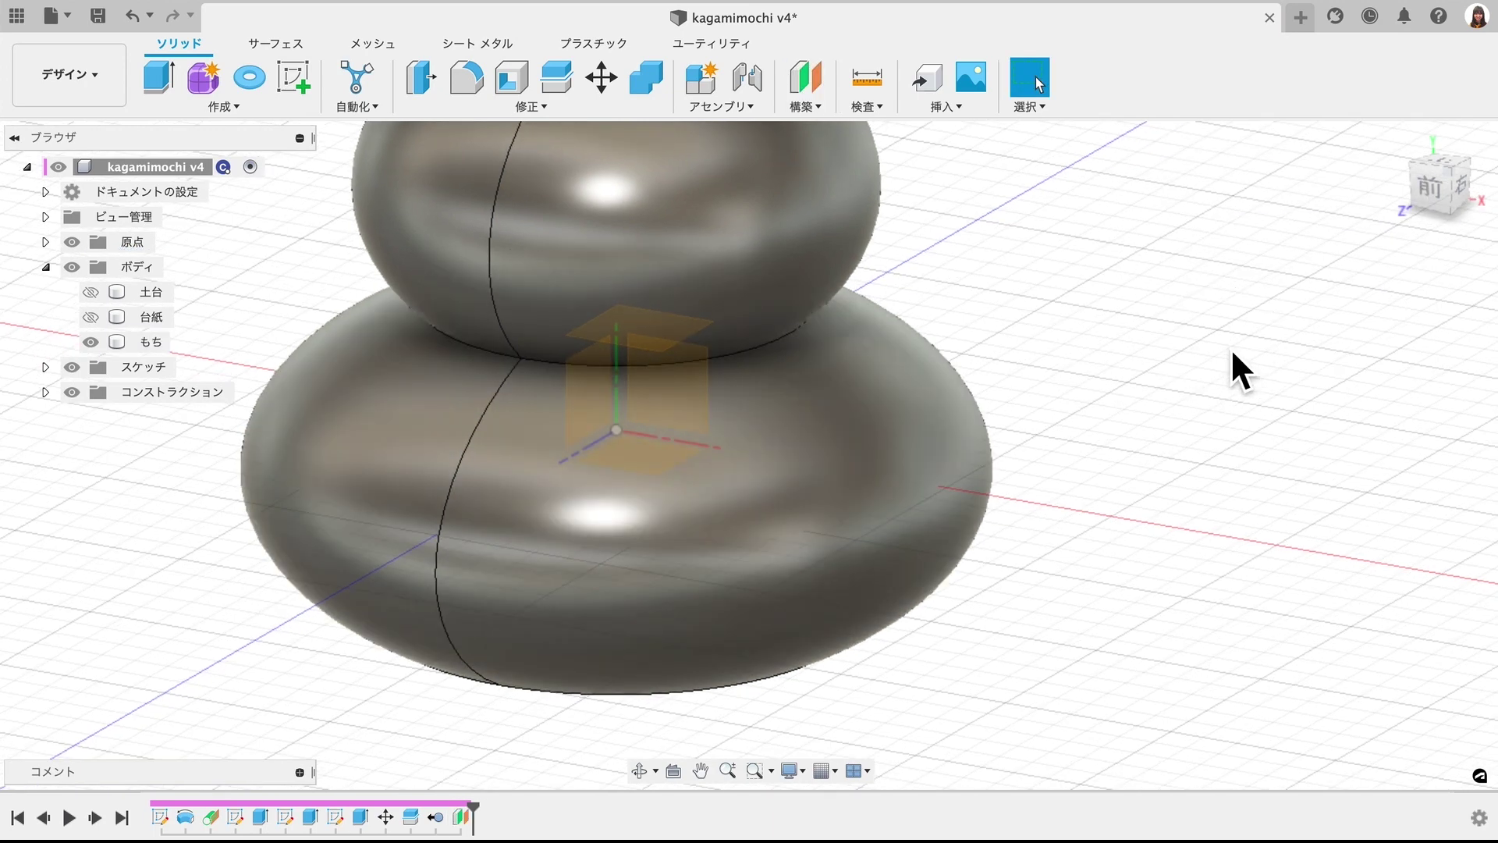
# - Recheck the seam's distance from the XZ plane by selecting the mochi edges and plane
pyautogui.click(737, 358)
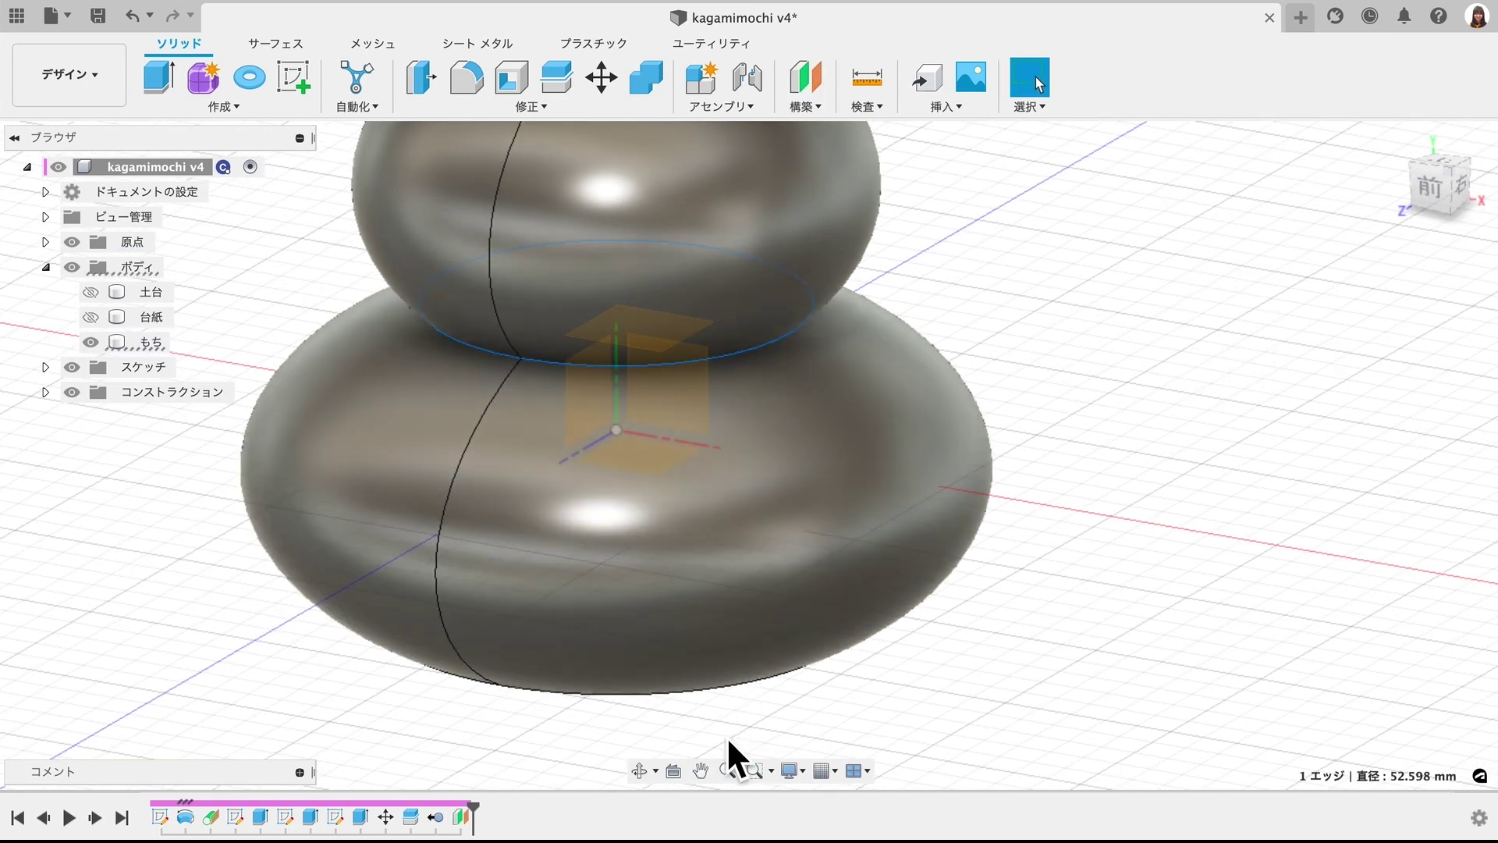
pyautogui.keyDown('shift'); pyautogui.click(732, 693); pyautogui.keyUp('shift')
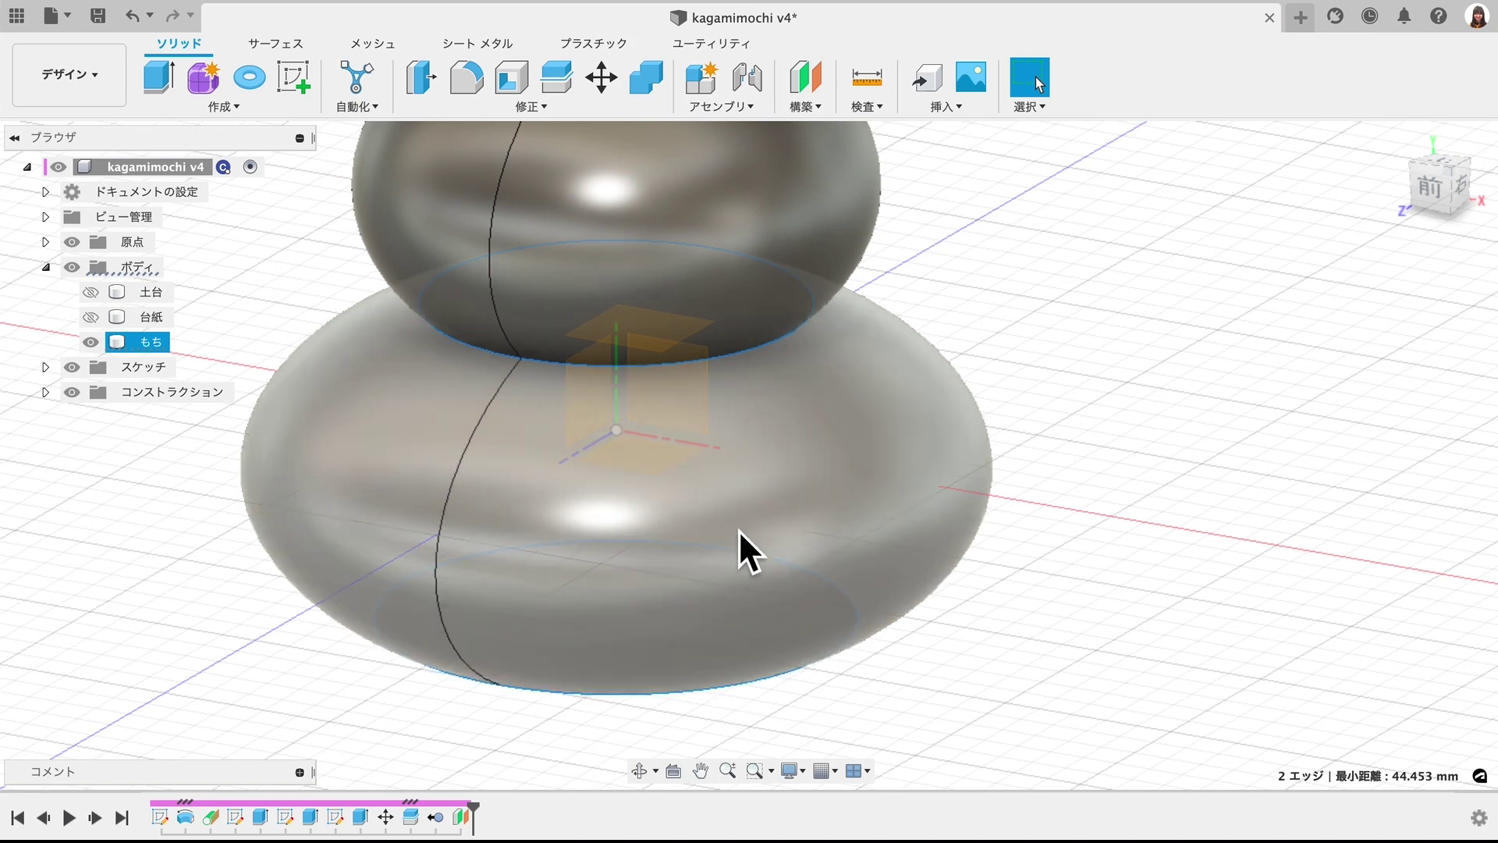
pyautogui.rightClick(659, 456)
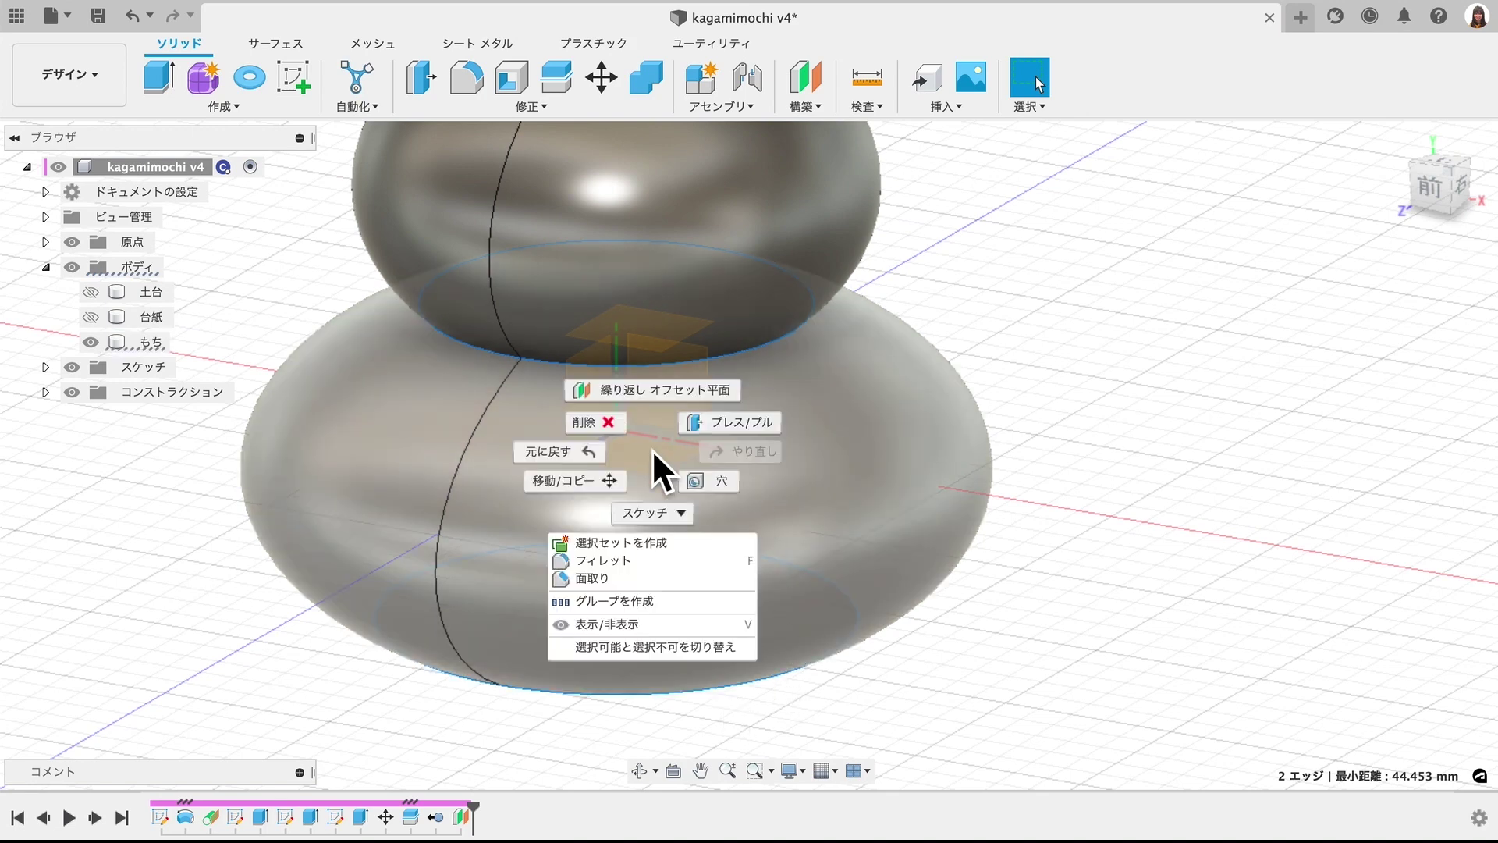
pyautogui.rightClick(640, 451)
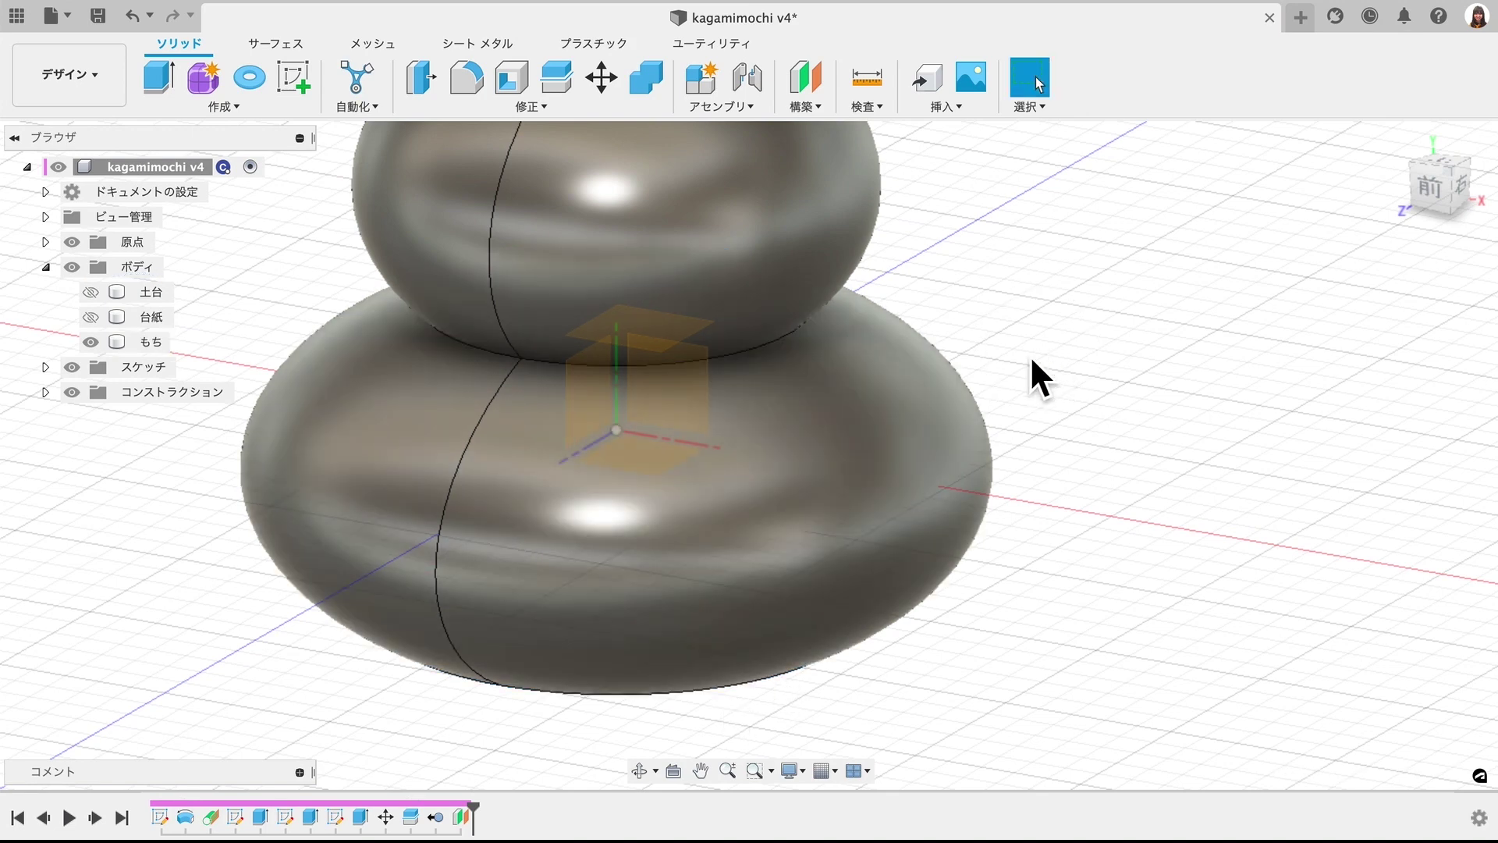
pyautogui.click(1036, 377)
pyautogui.click(640, 457)
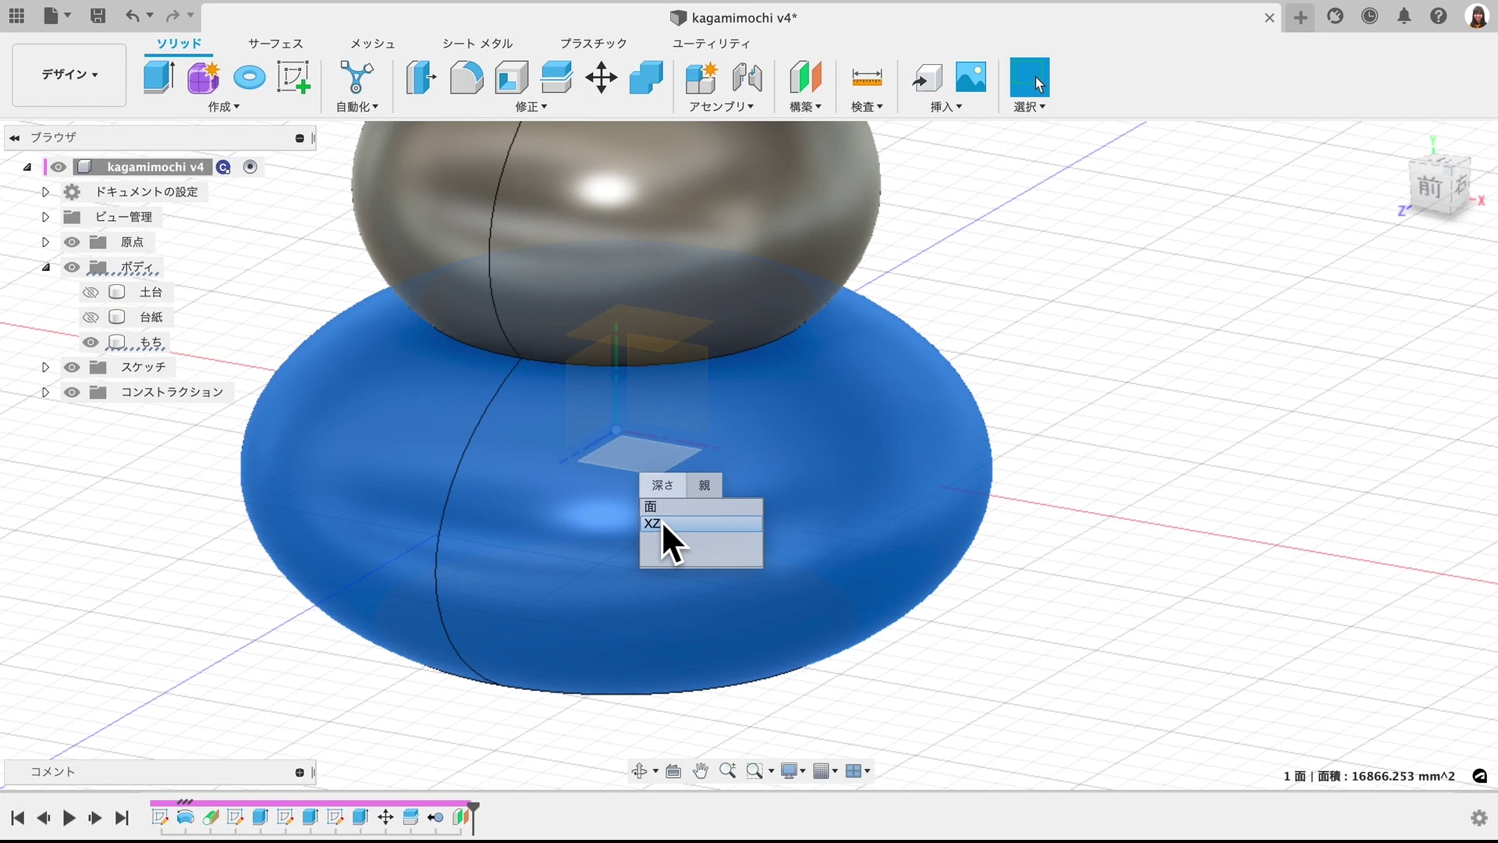
pyautogui.click(661, 520)
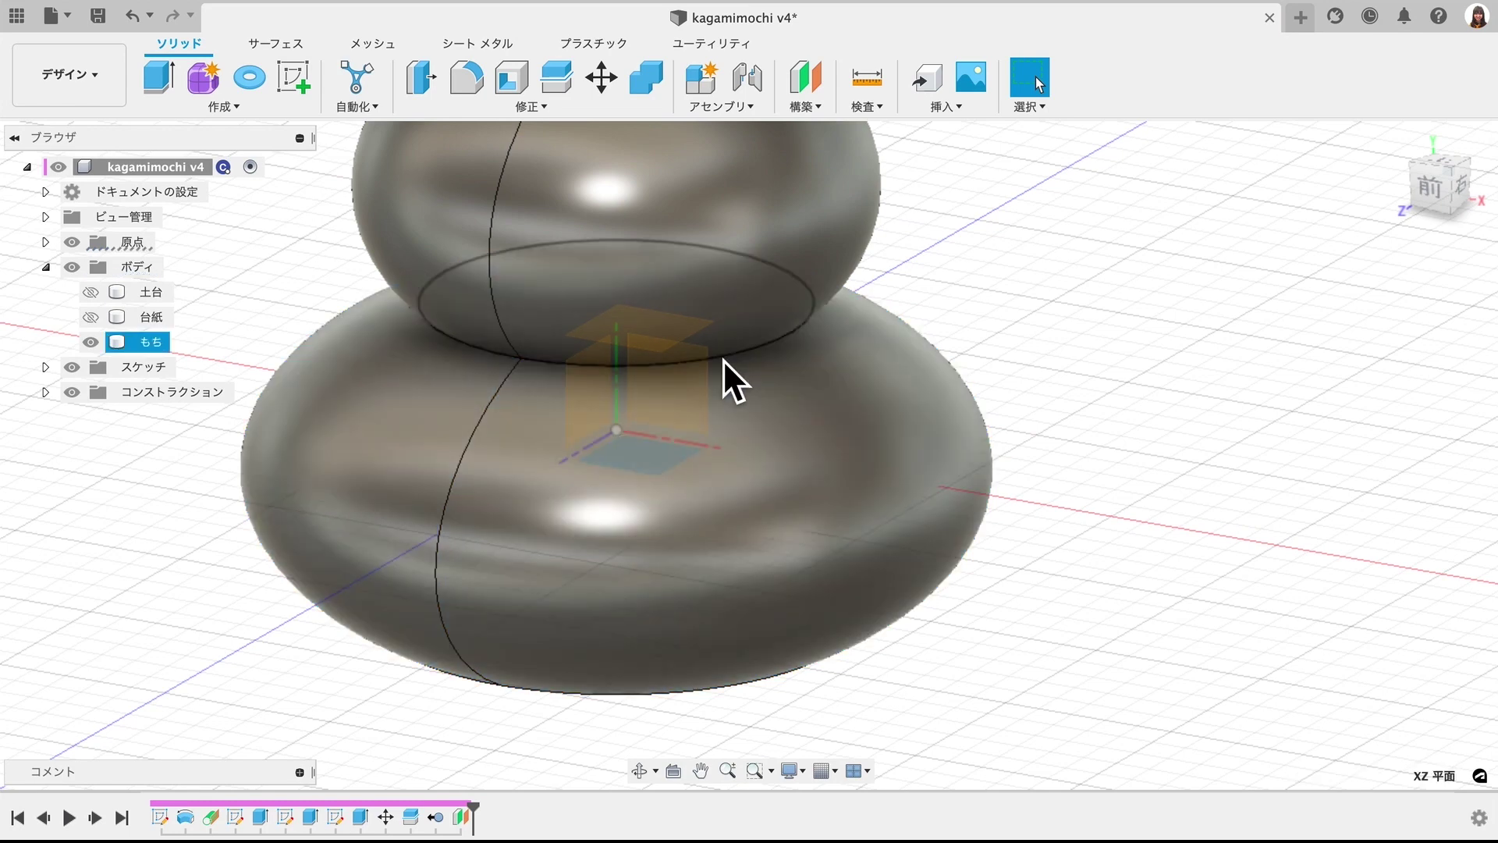
pyautogui.keyDown('shift'); pyautogui.click(719, 356); pyautogui.keyUp('shift')
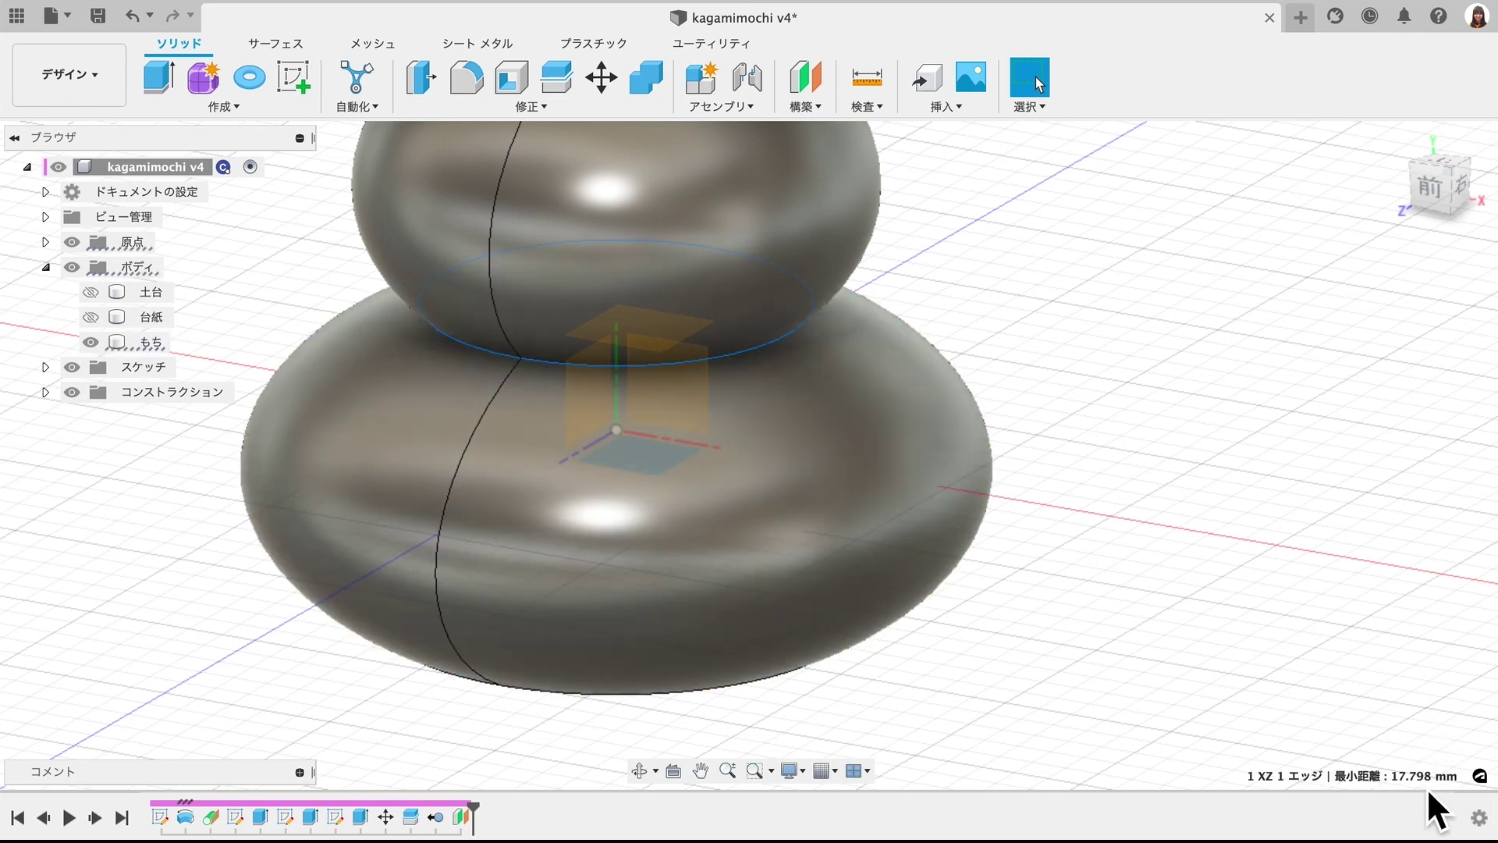
pyautogui.click(1316, 676)
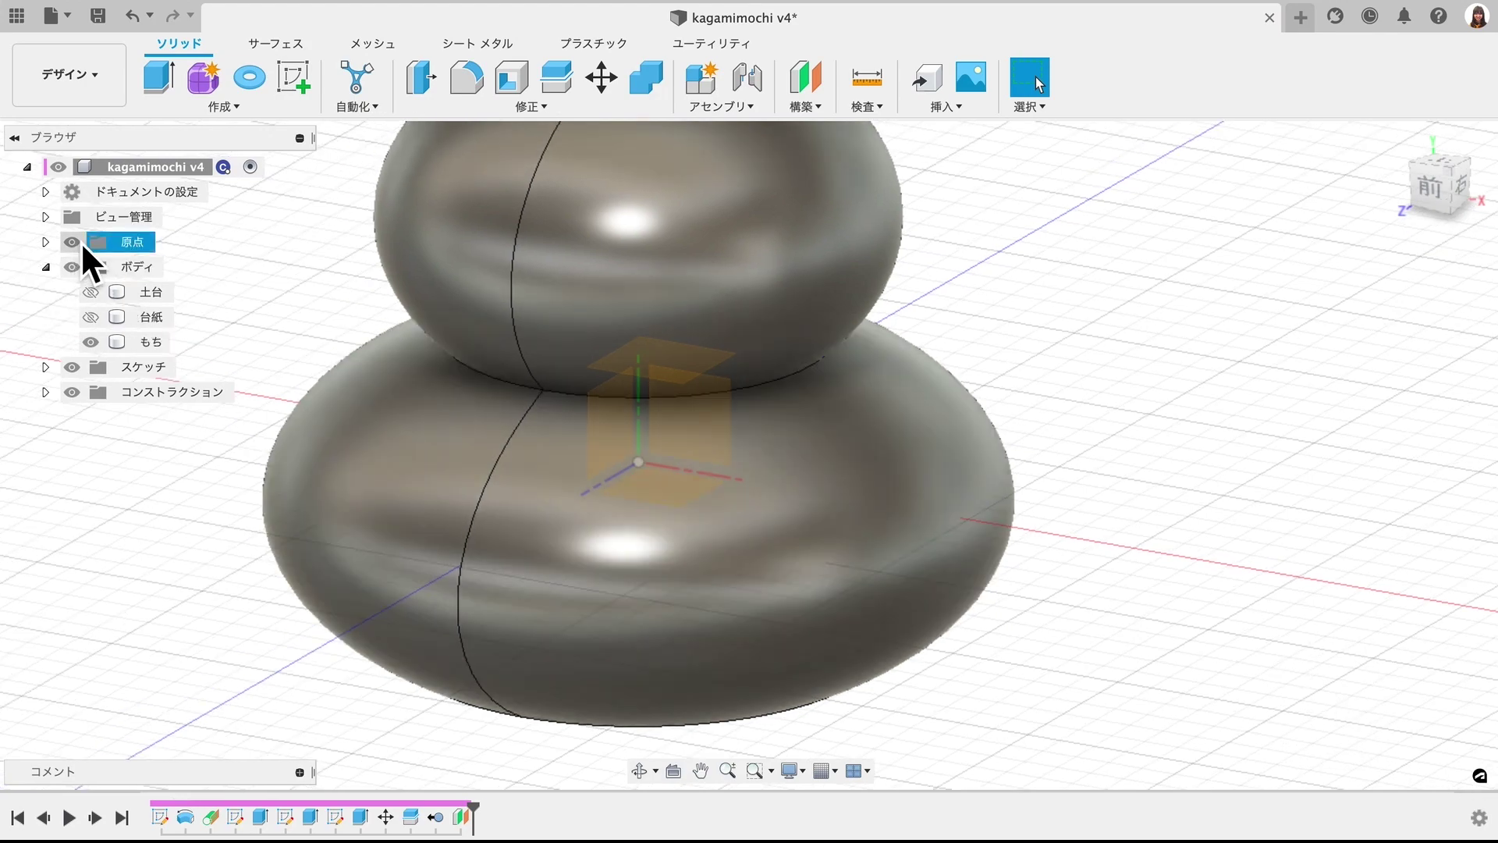
# - Hide the origin planes and axes, select the mochi body and orbit to a lower view
pyautogui.click(74, 242)
pyautogui.click(998, 447)
pyautogui.keyDown('shift'); pyautogui.moveTo(999, 447); pyautogui.dragTo(992, 442, button='middle'); pyautogui.keyUp('shift')
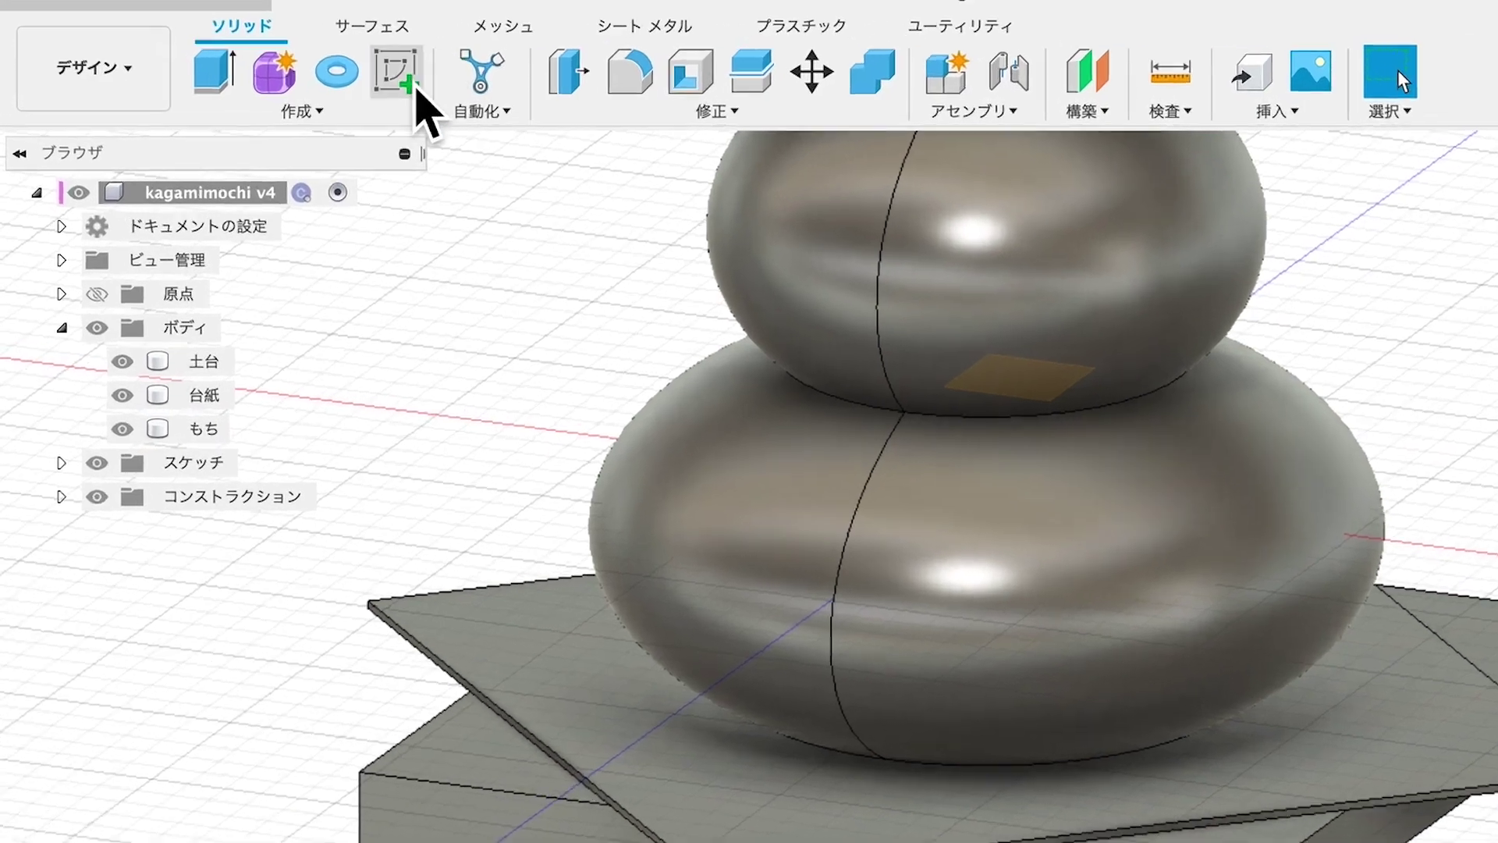
pyautogui.click(280, 106)
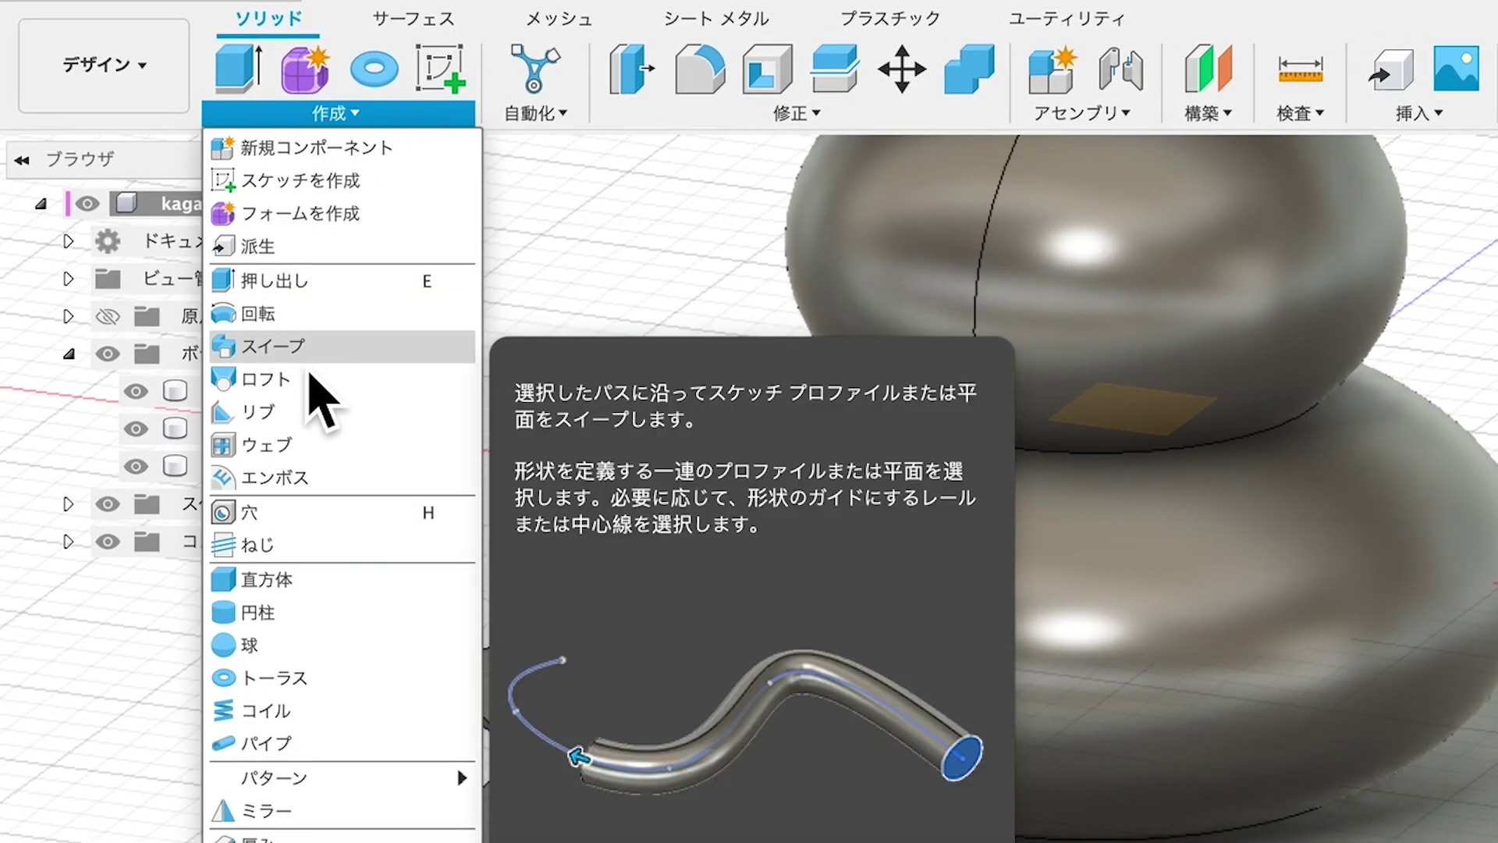
pyautogui.click(987, 441)
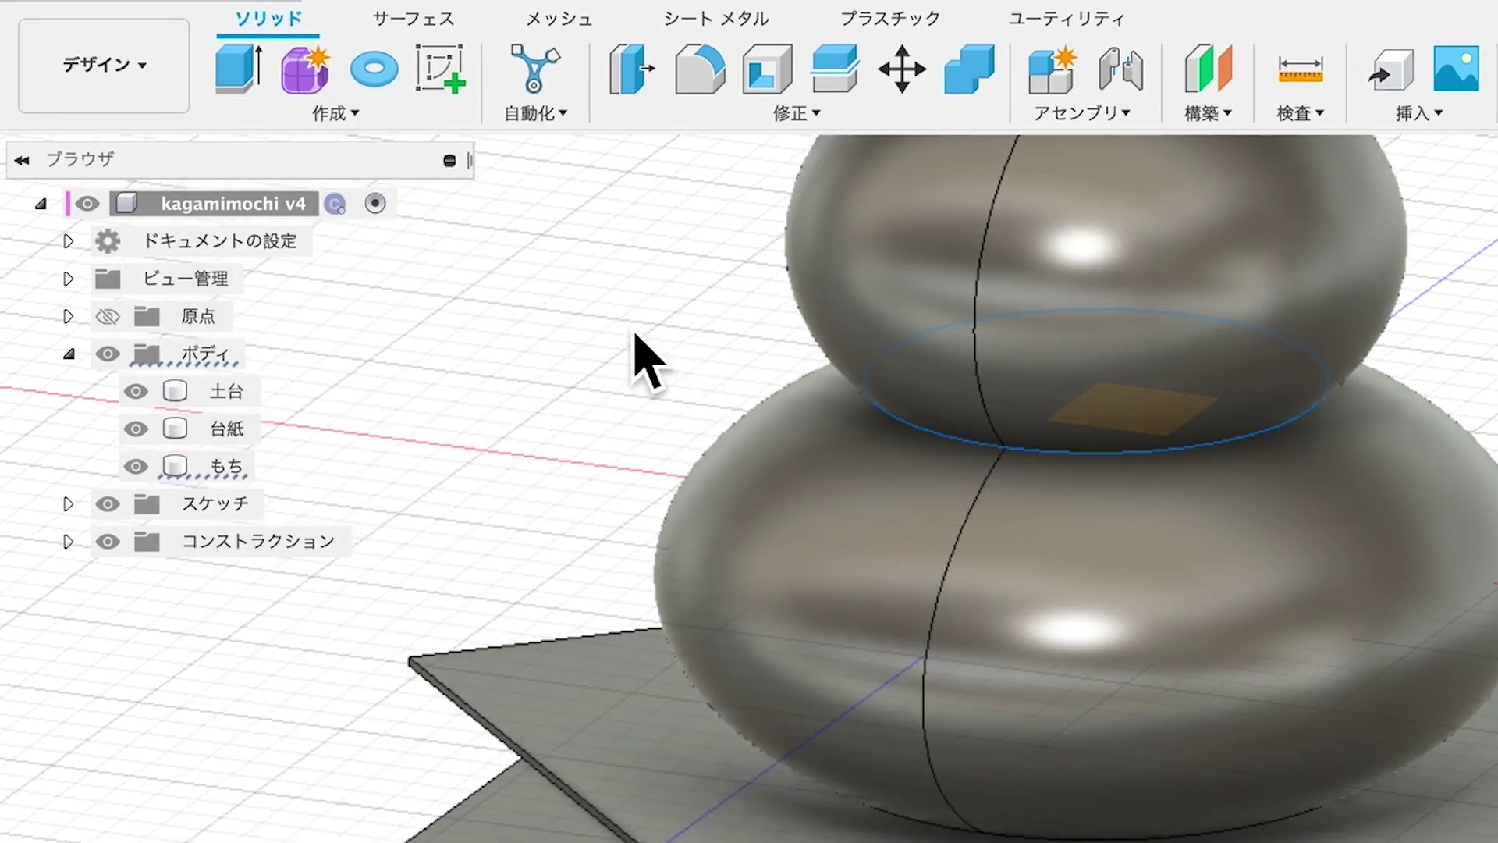
pyautogui.click(433, 115)
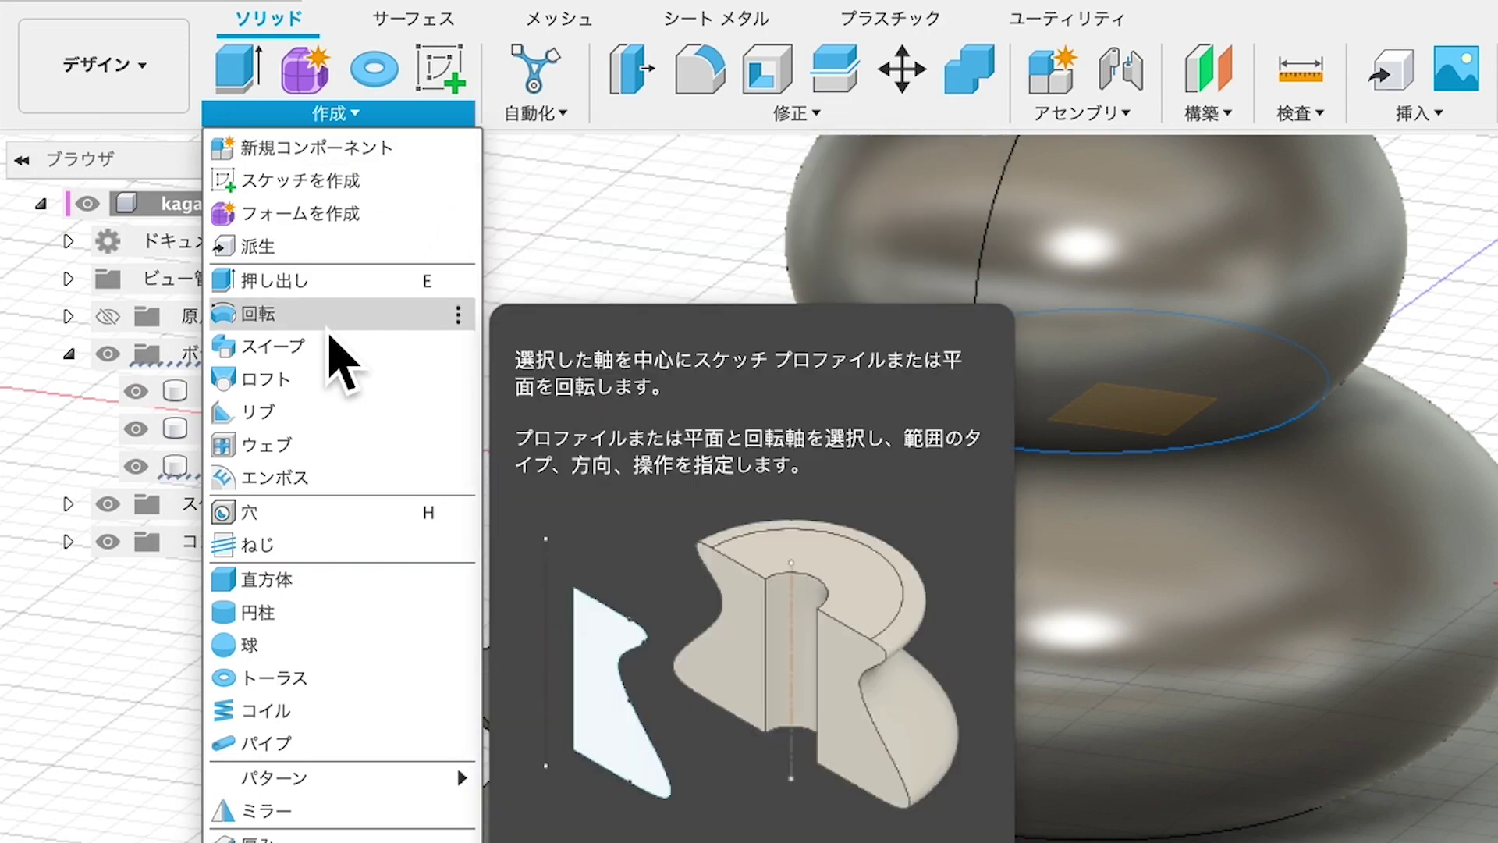
# - Add a torus on the offset plane: 60 mm diameter, 2 mm tube, as a new body
pyautogui.click(368, 694)
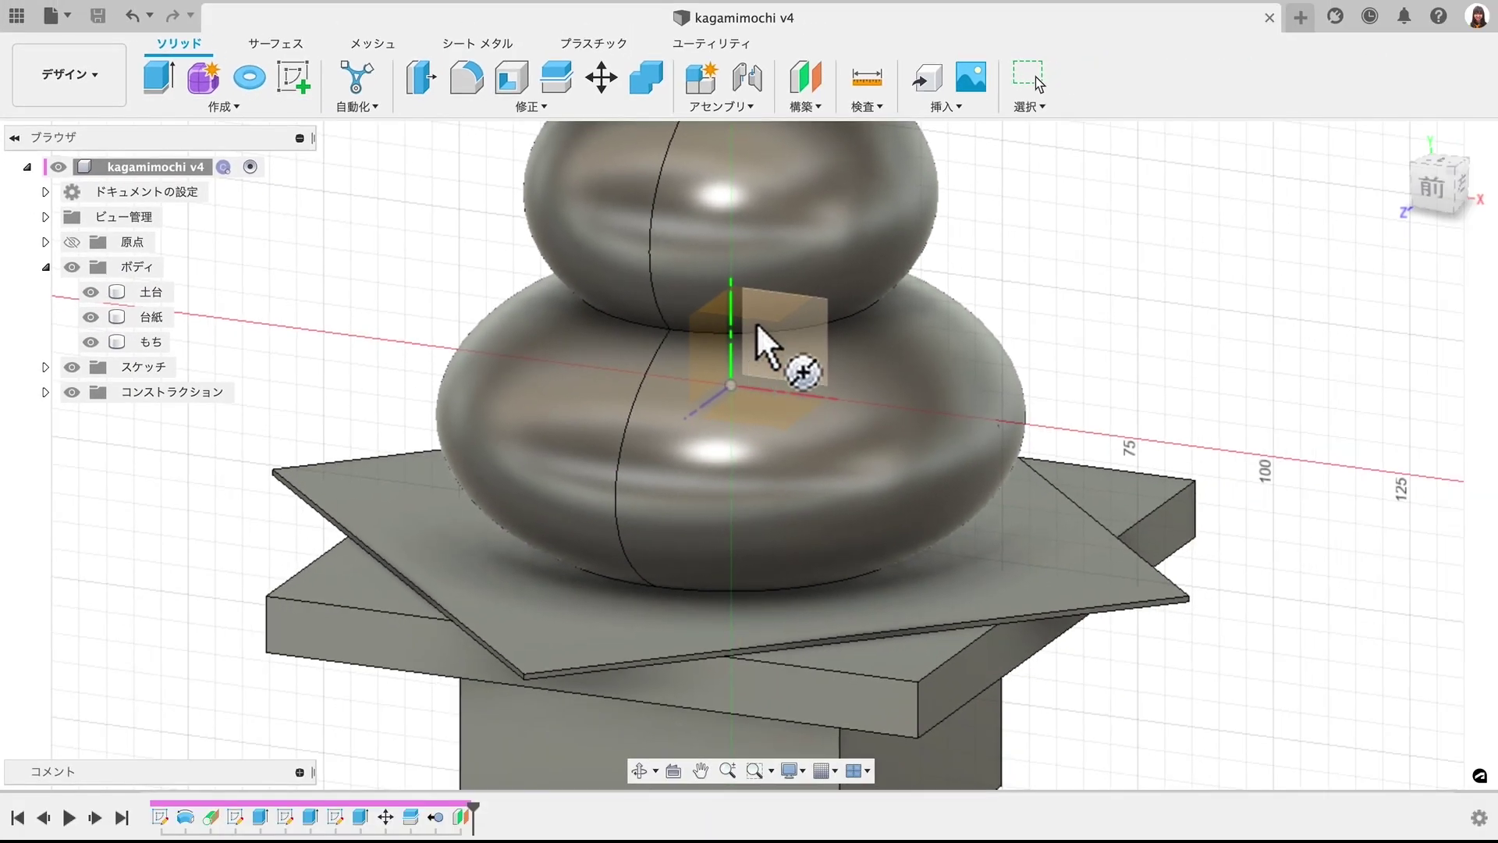
pyautogui.click(732, 284)
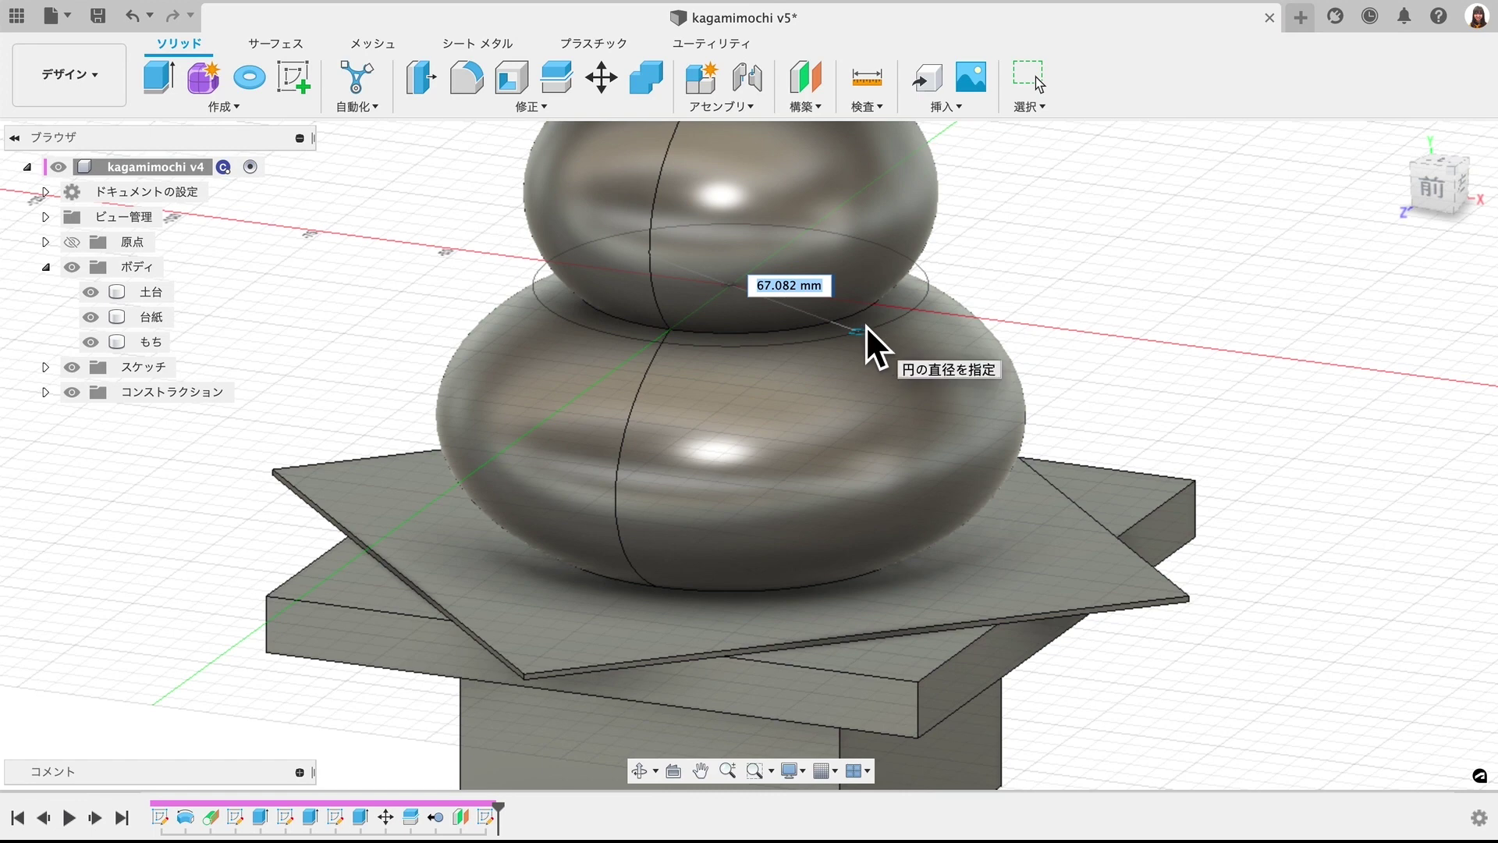
pyautogui.write('60')
pyautogui.press('Return')
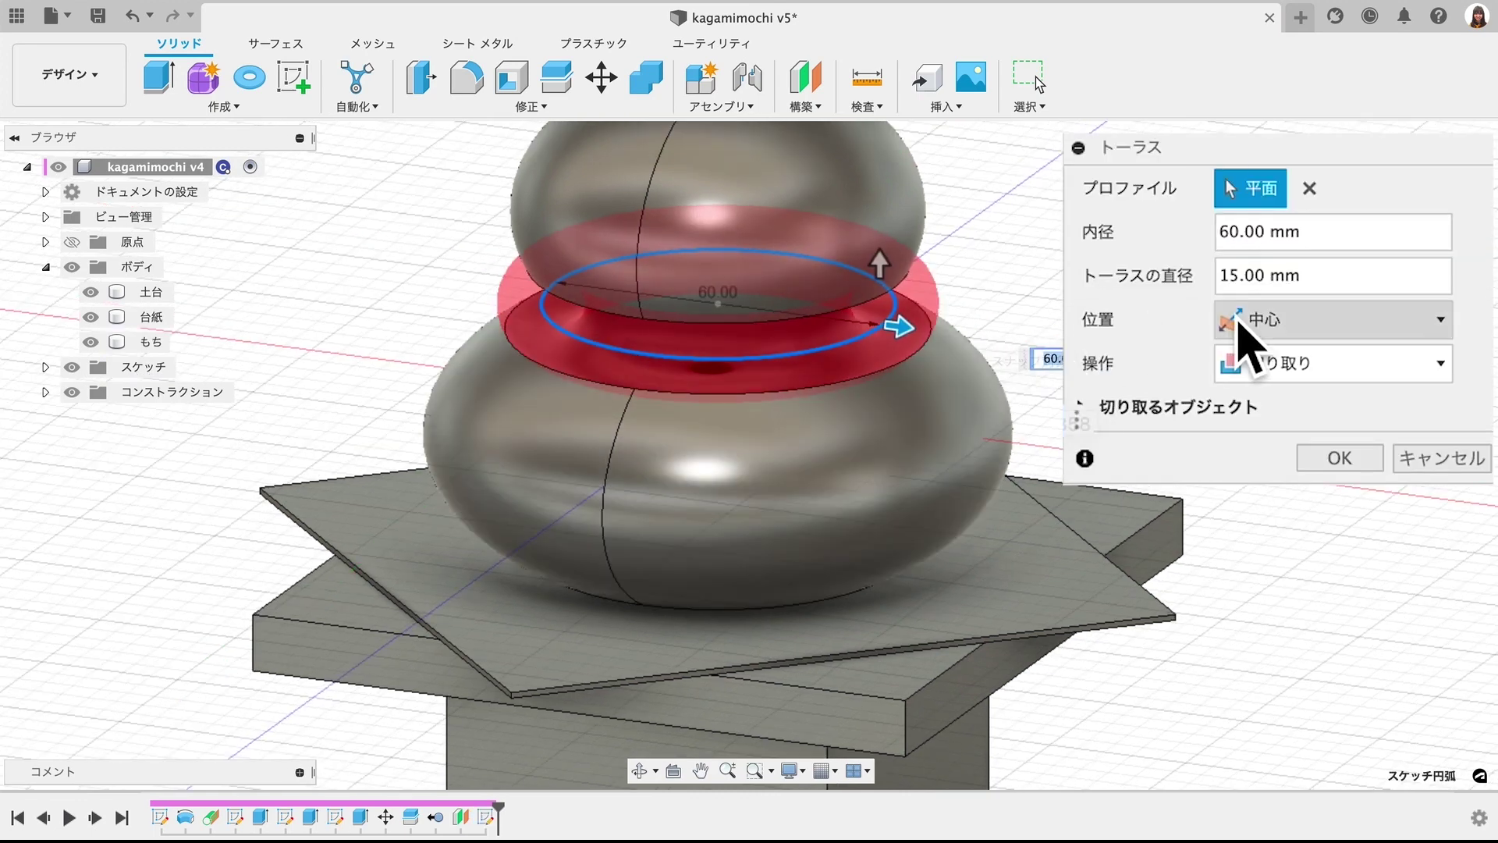
pyautogui.click(1248, 275)
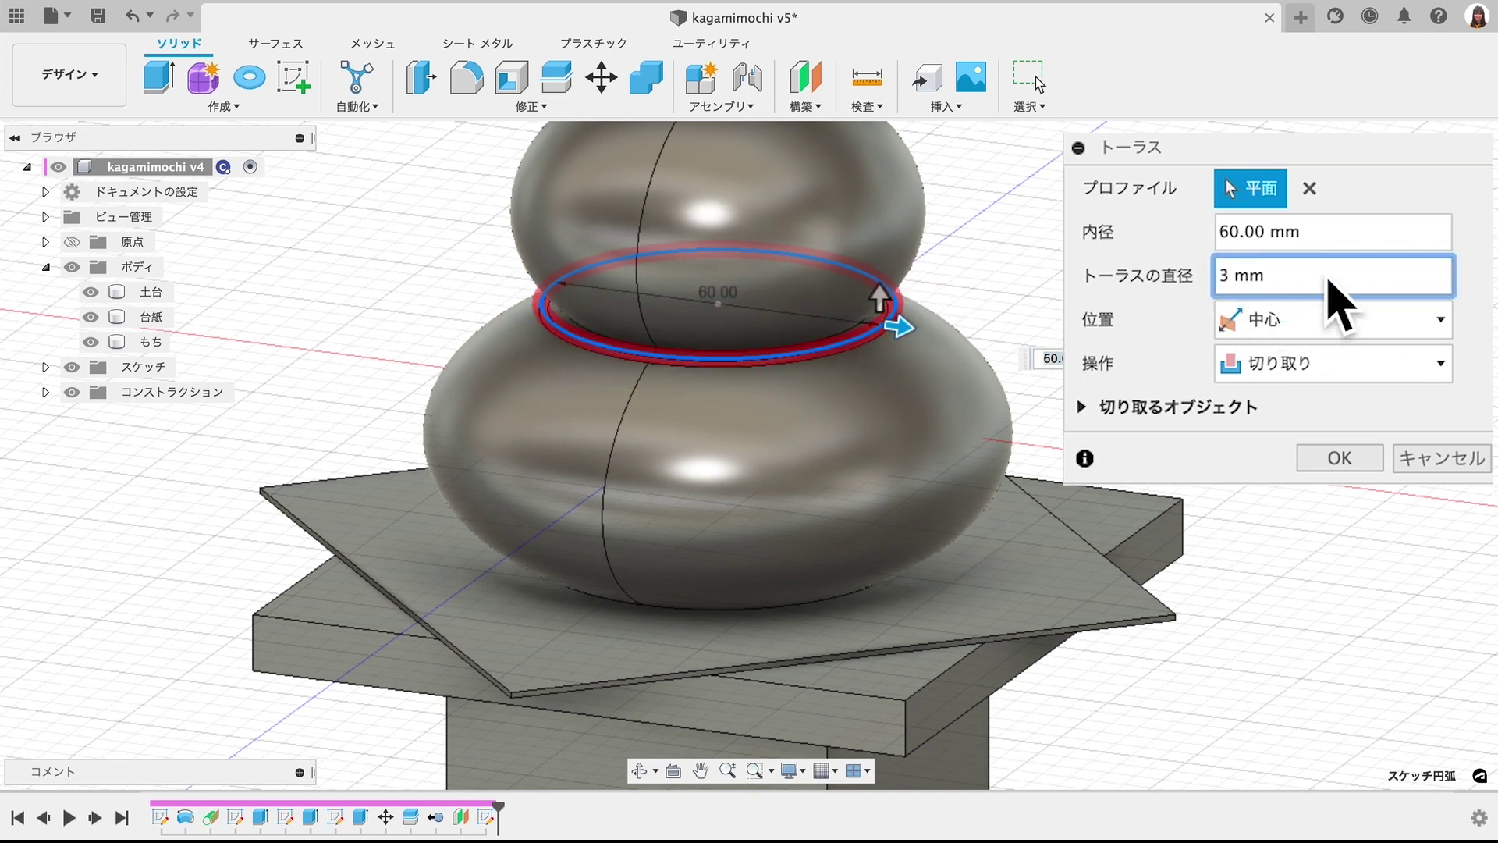
pyautogui.click(1335, 361)
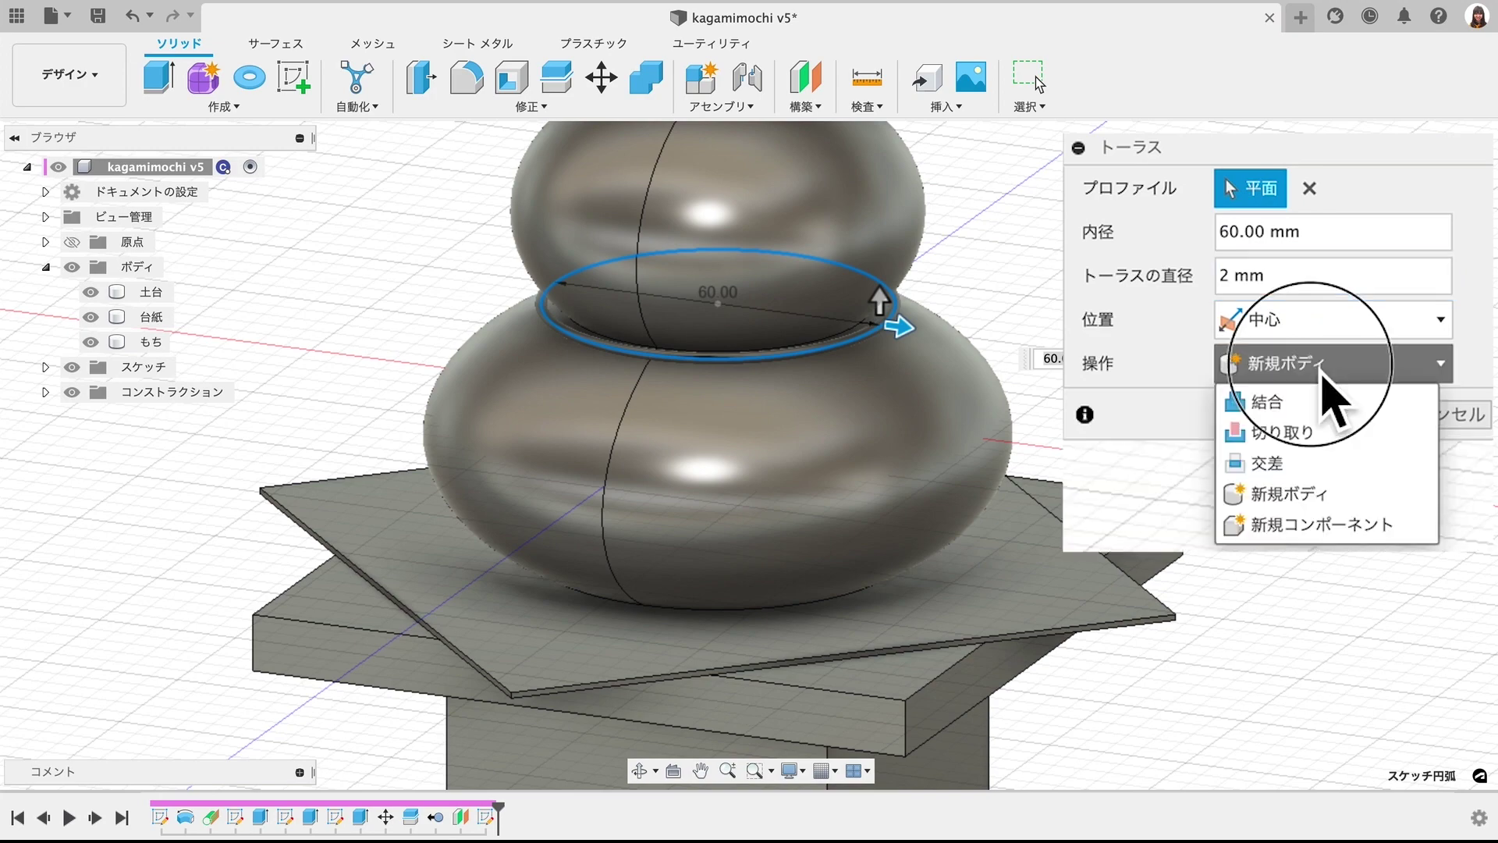
pyautogui.click(1305, 495)
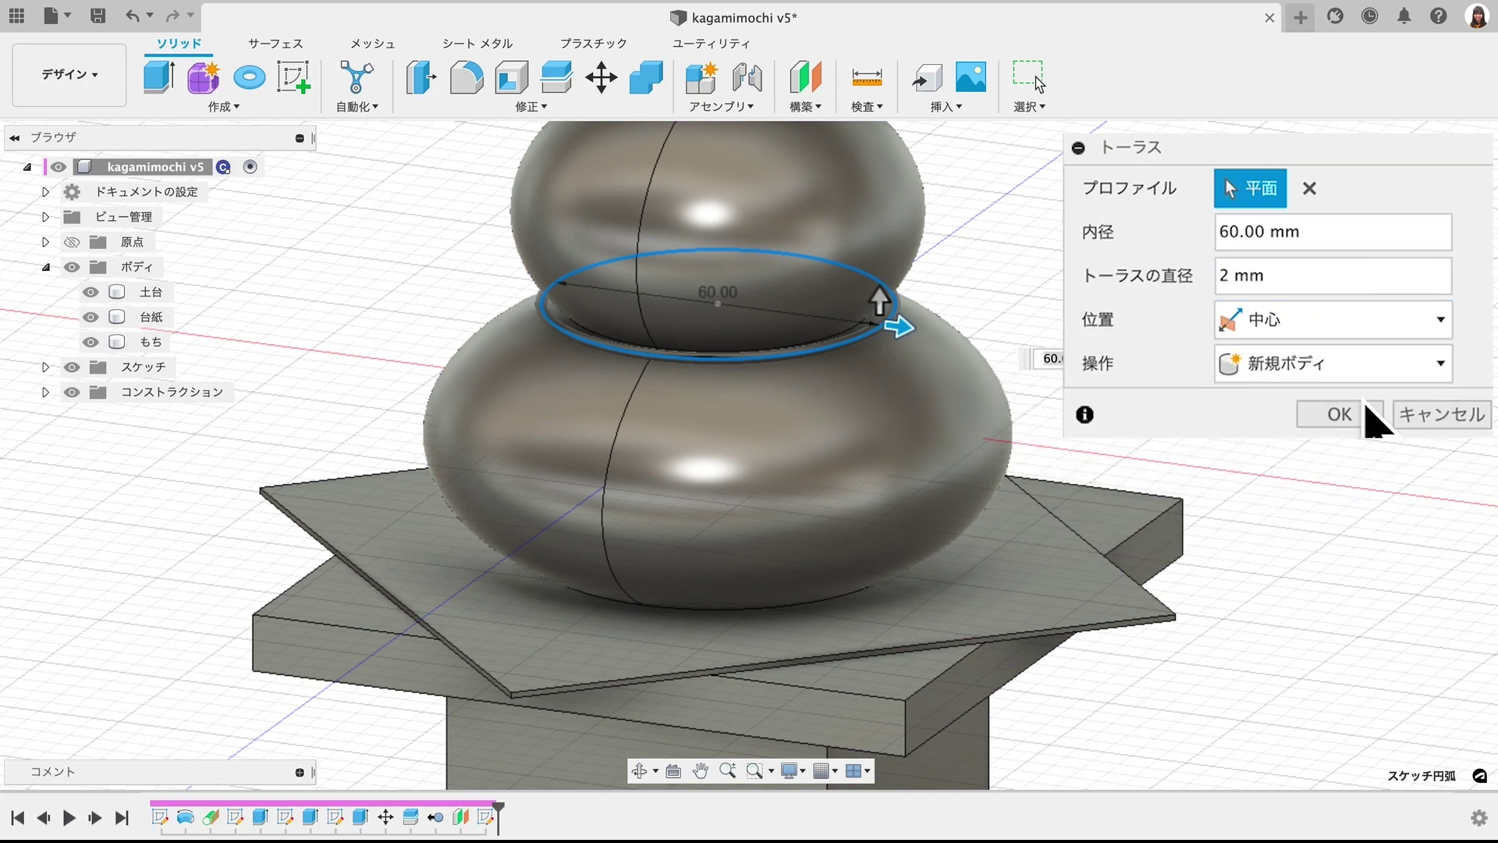
pyautogui.click(1358, 414)
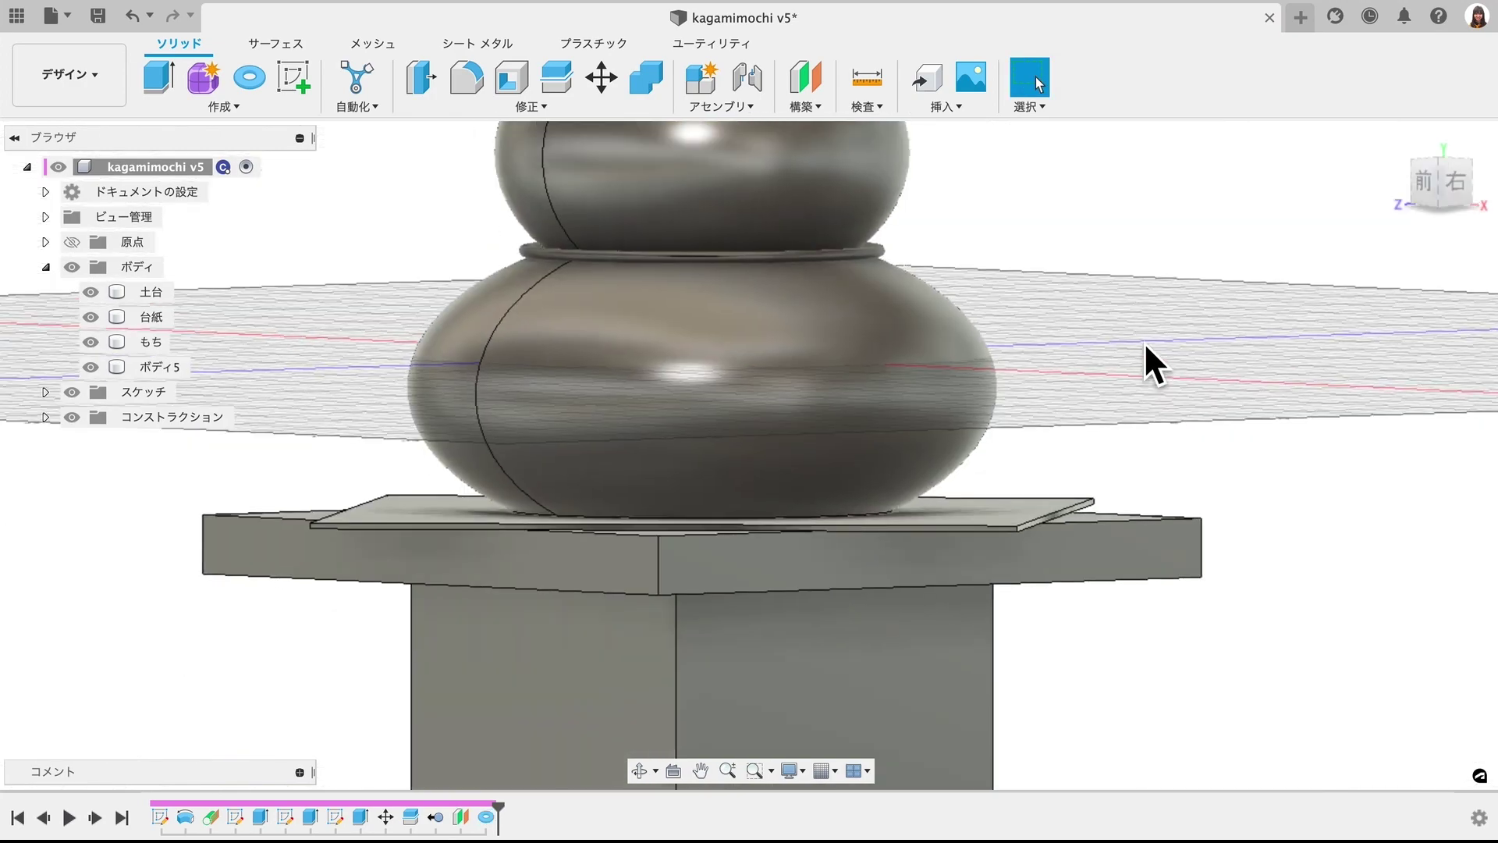
# - Save a new version of the design
pyautogui.hotkey('ctrl', 's')
pyautogui.press('Return')
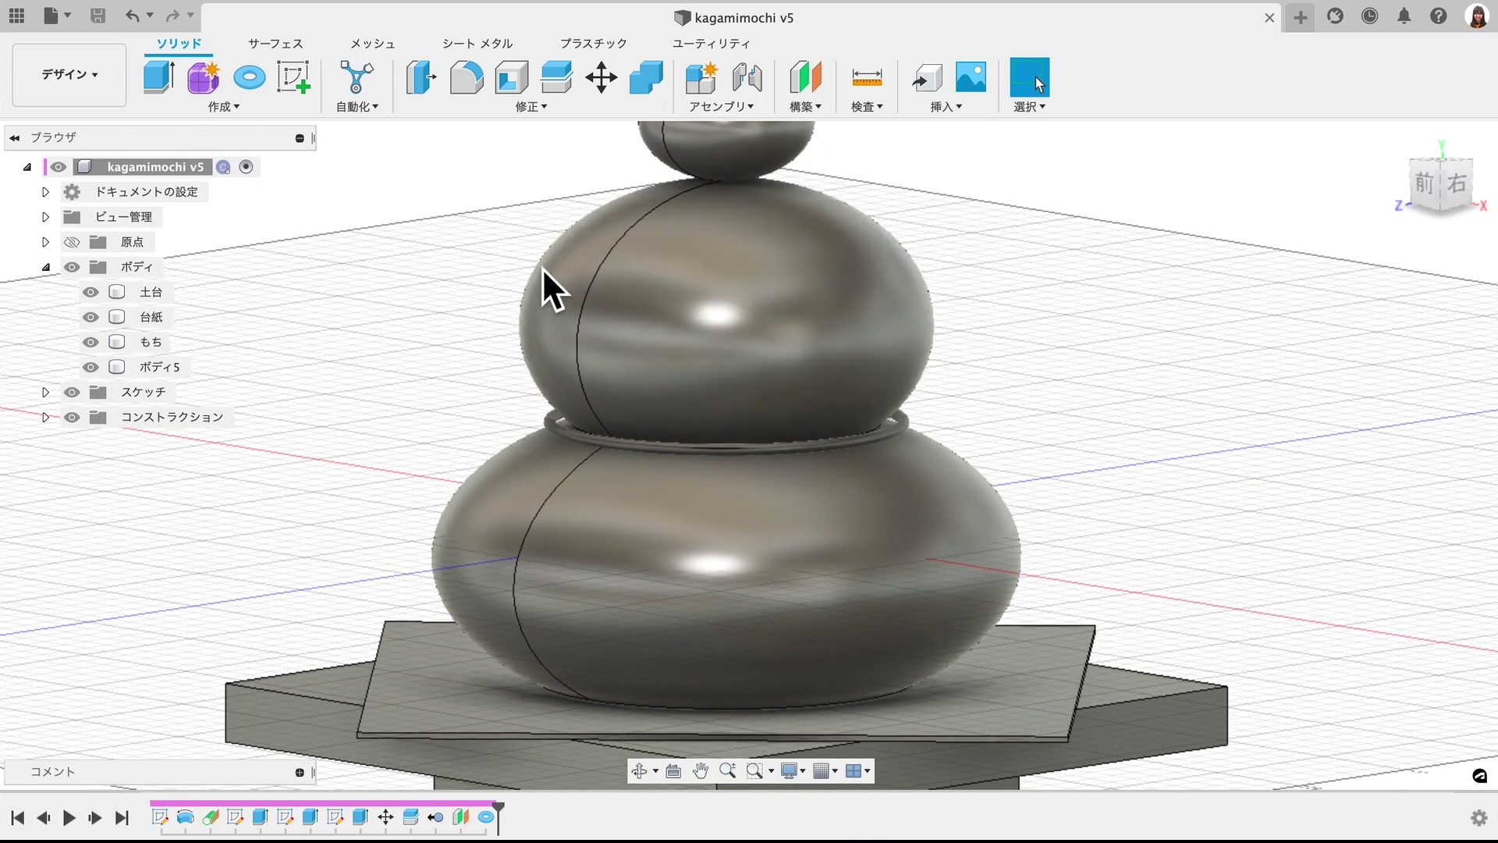
pyautogui.scroll(-3, 784, 157)
pyautogui.scroll(-1, 799, 242)
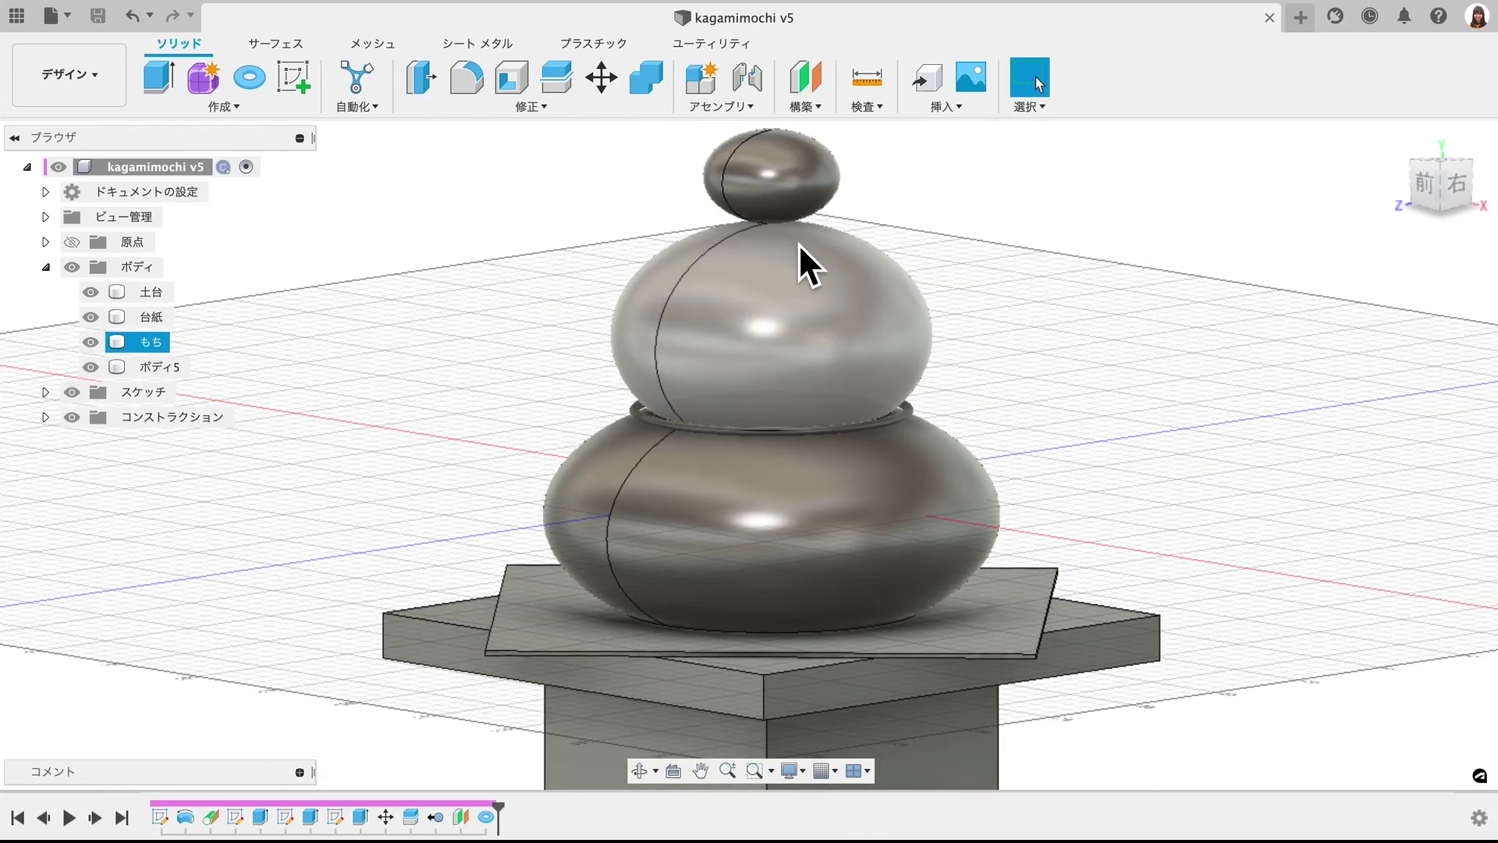
pyautogui.scroll(1, 792, 237)
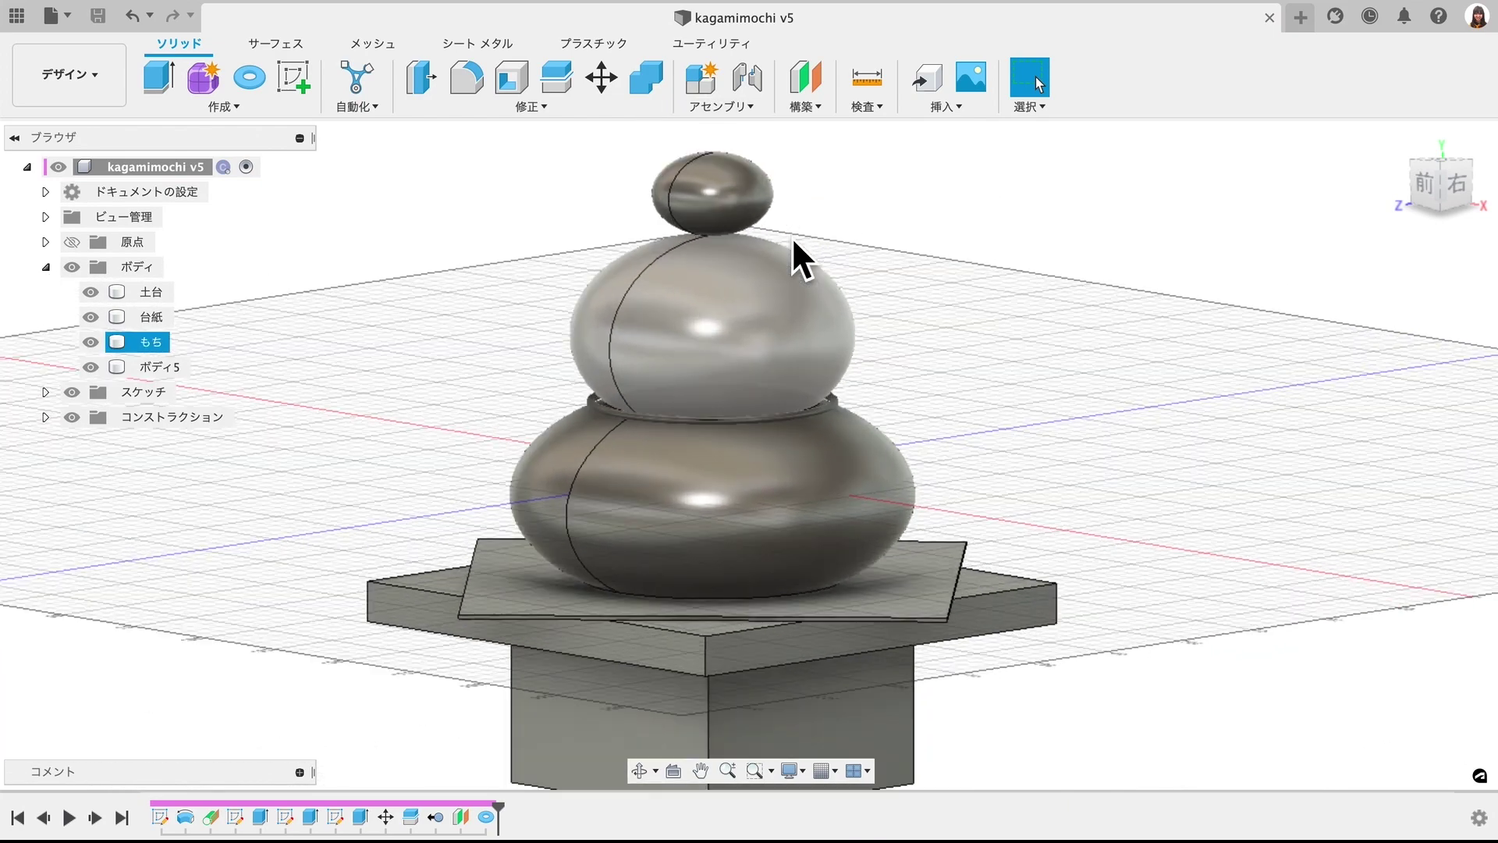
# - Start a new design with a sketch on the front XY plane
pyautogui.click(1297, 16)
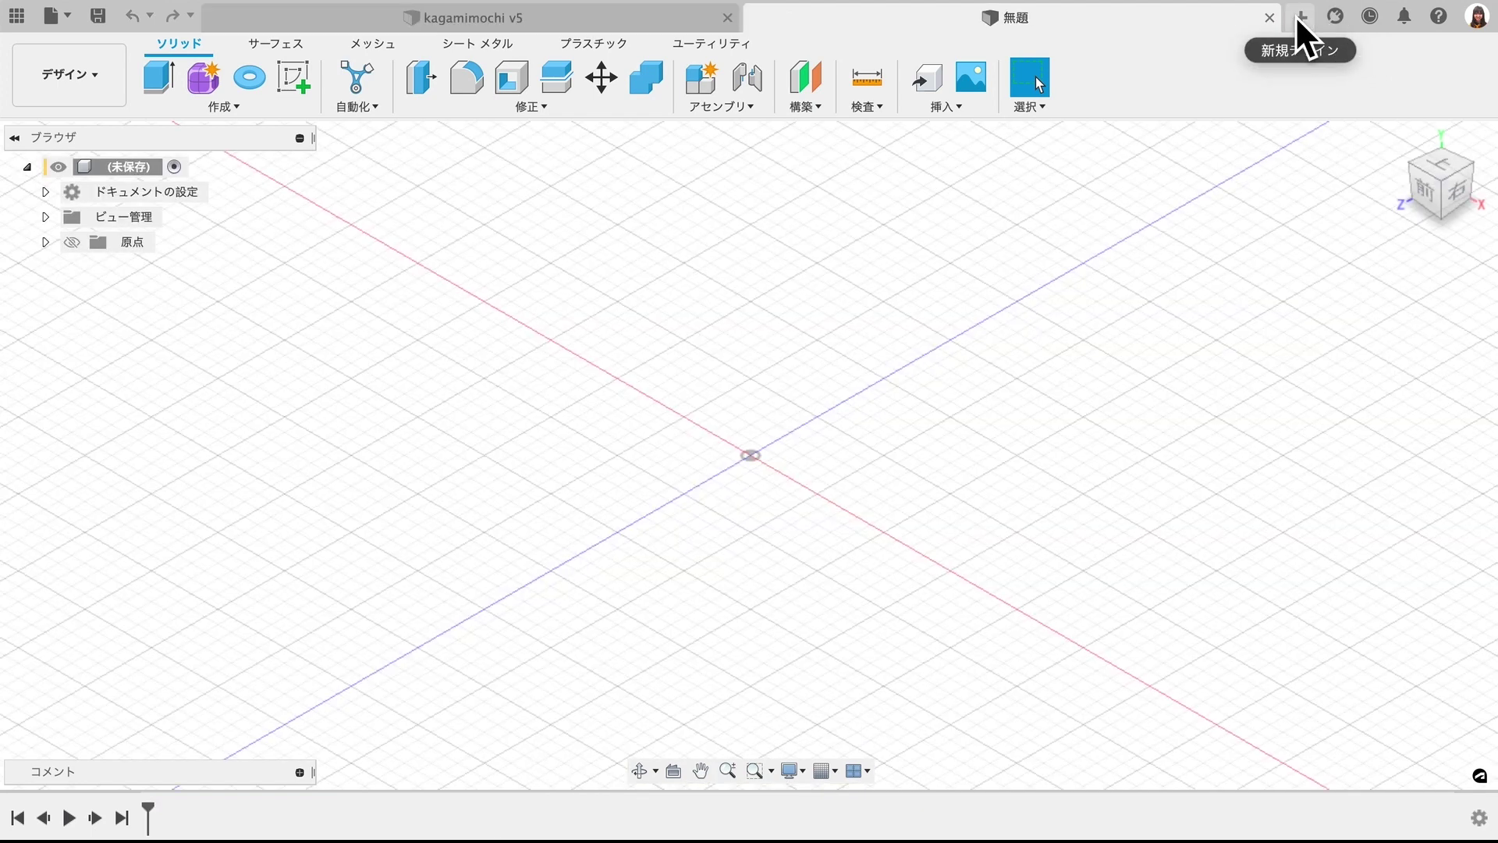
pyautogui.click(301, 79)
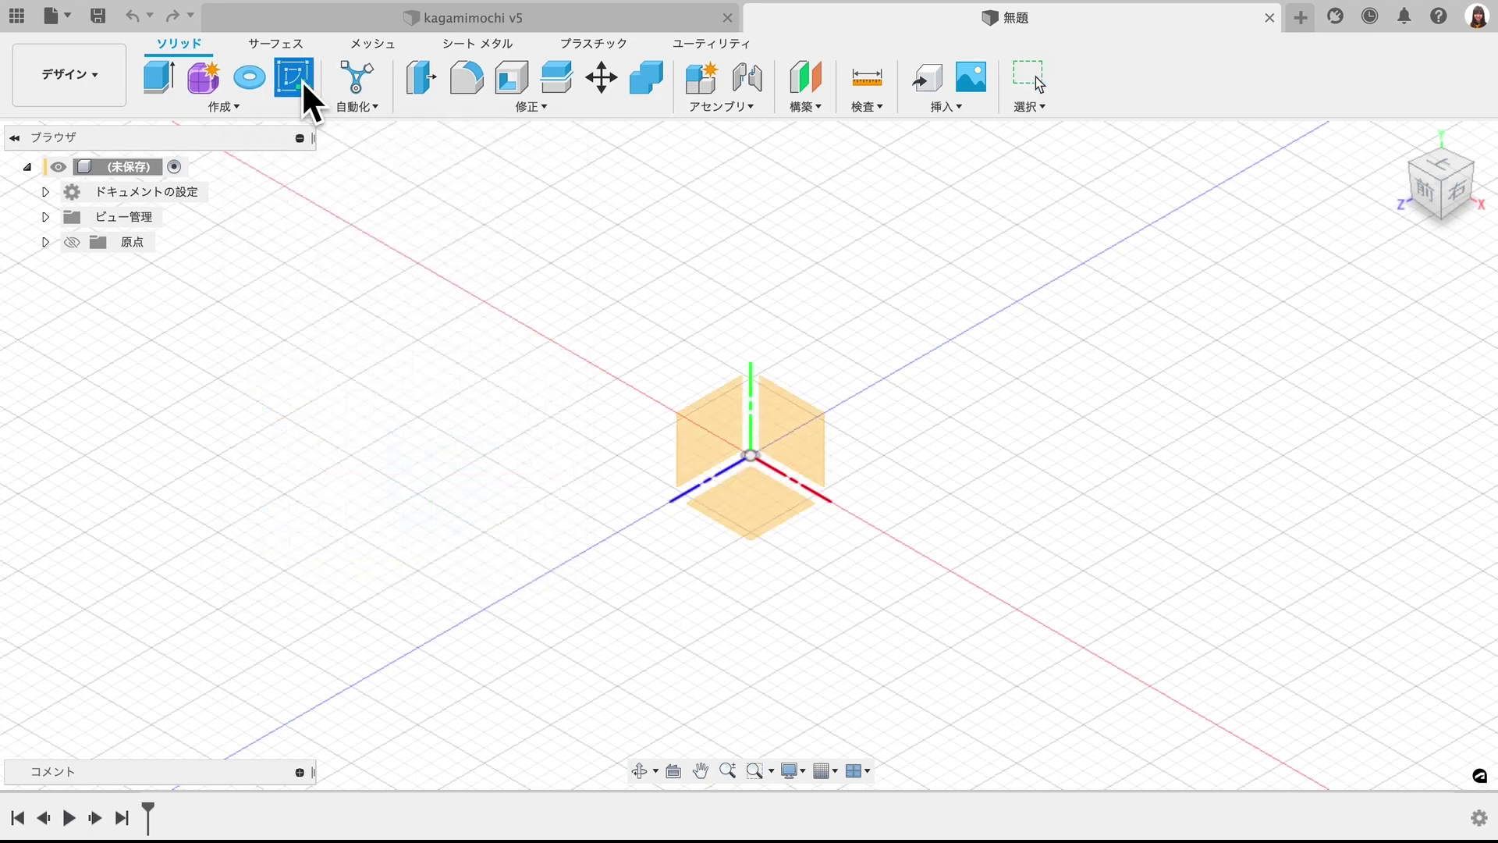
pyautogui.click(775, 416)
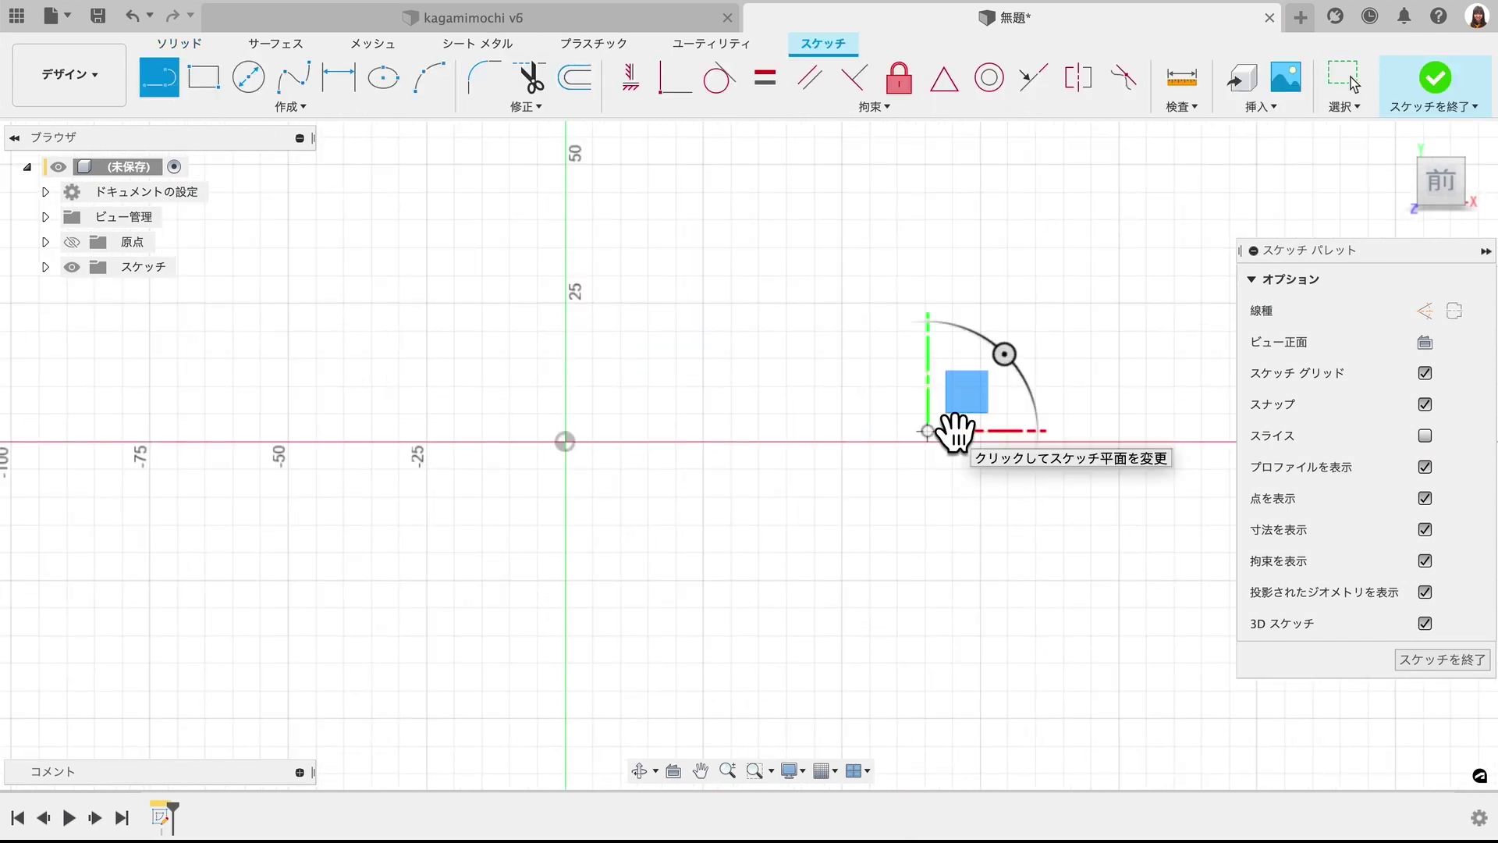
pyautogui.click(928, 430)
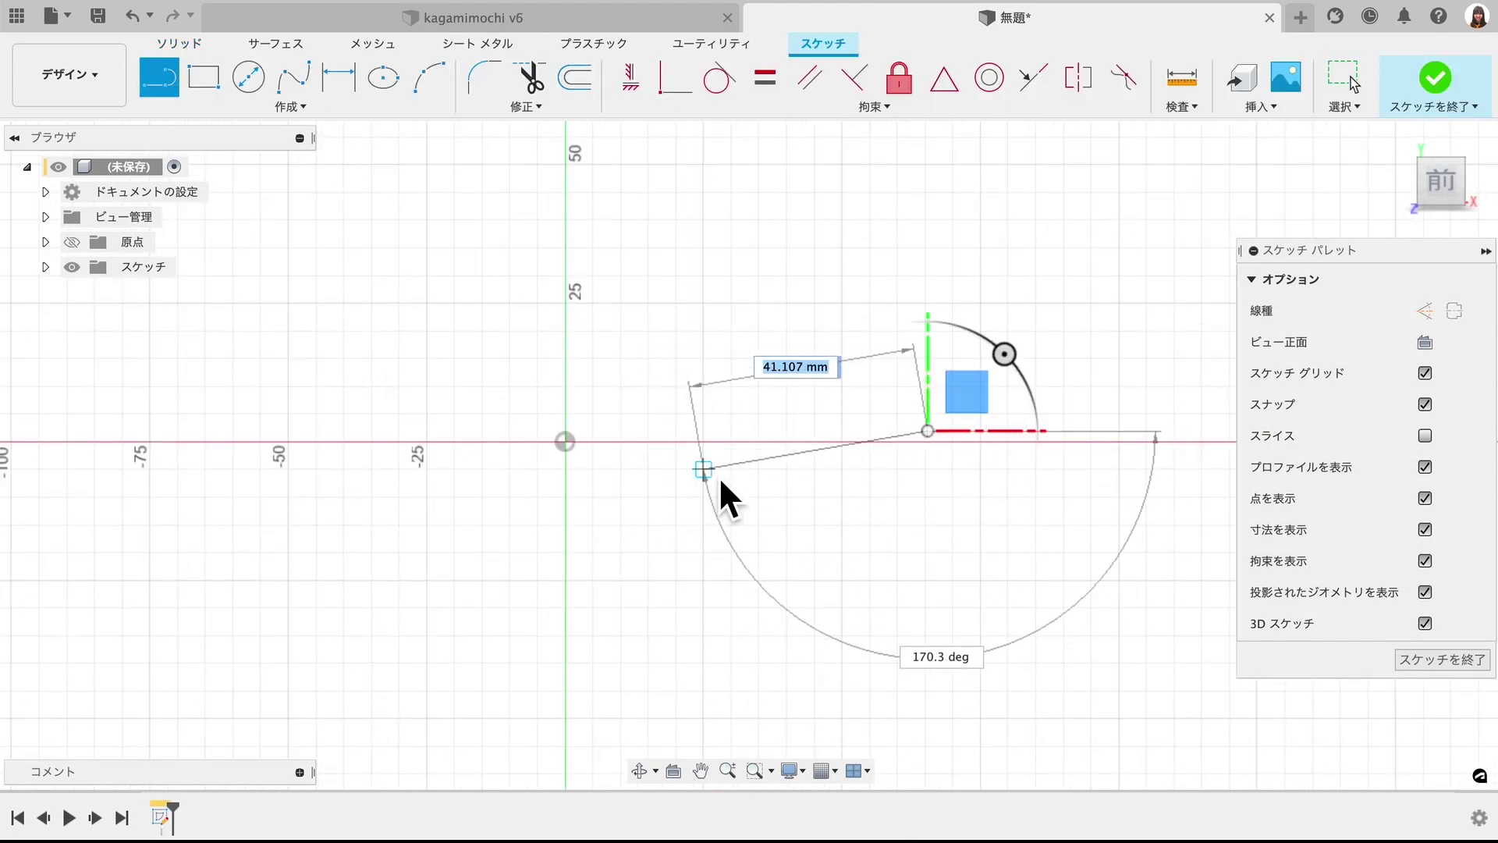
pyautogui.press('Escape')
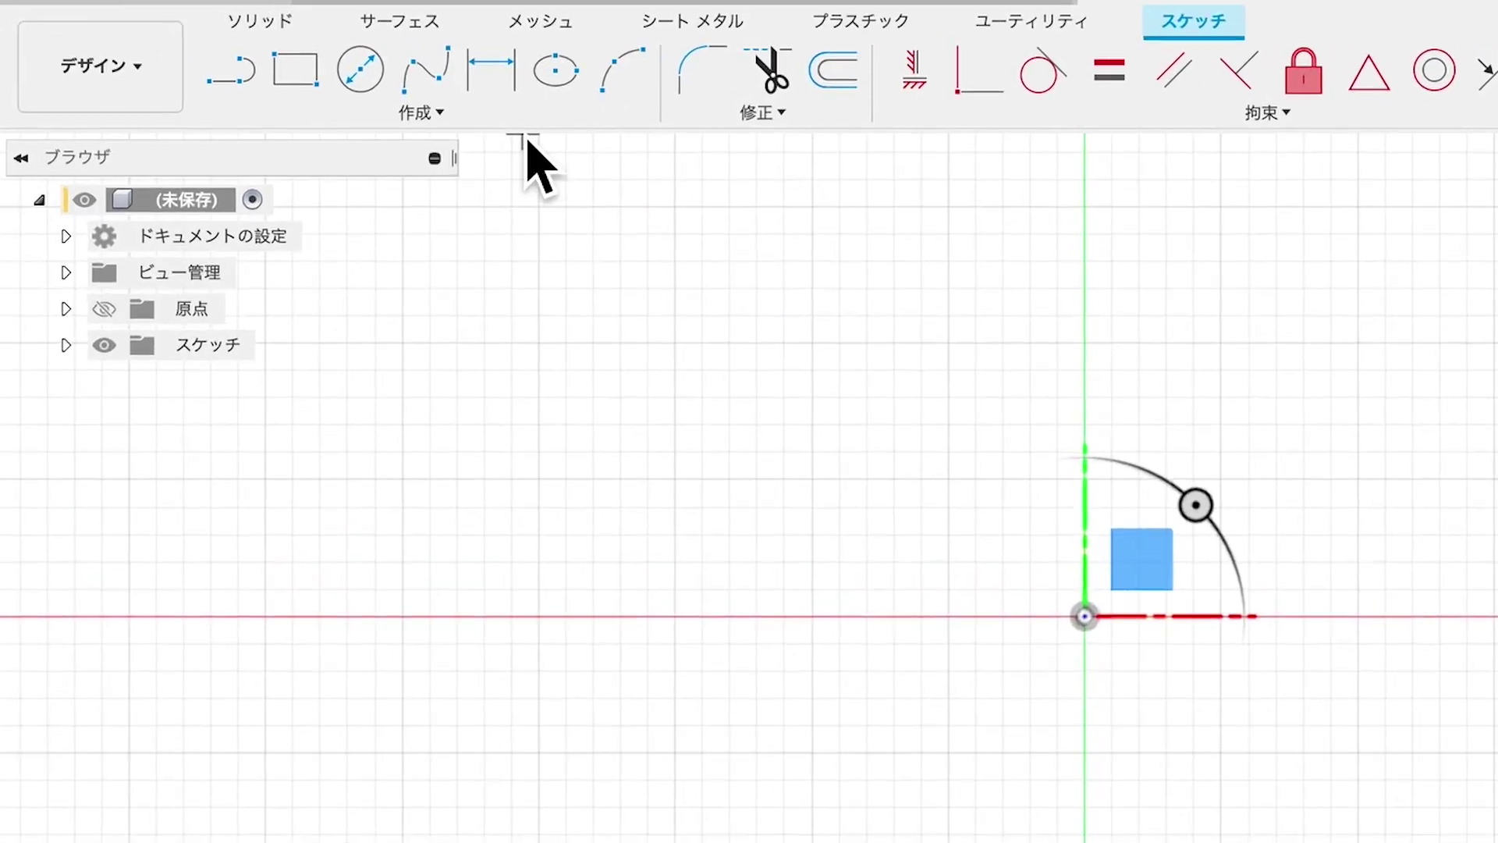
# - Draw a fit-point spline from the first tail end through the origin around the upper loop
pyautogui.click(525, 115)
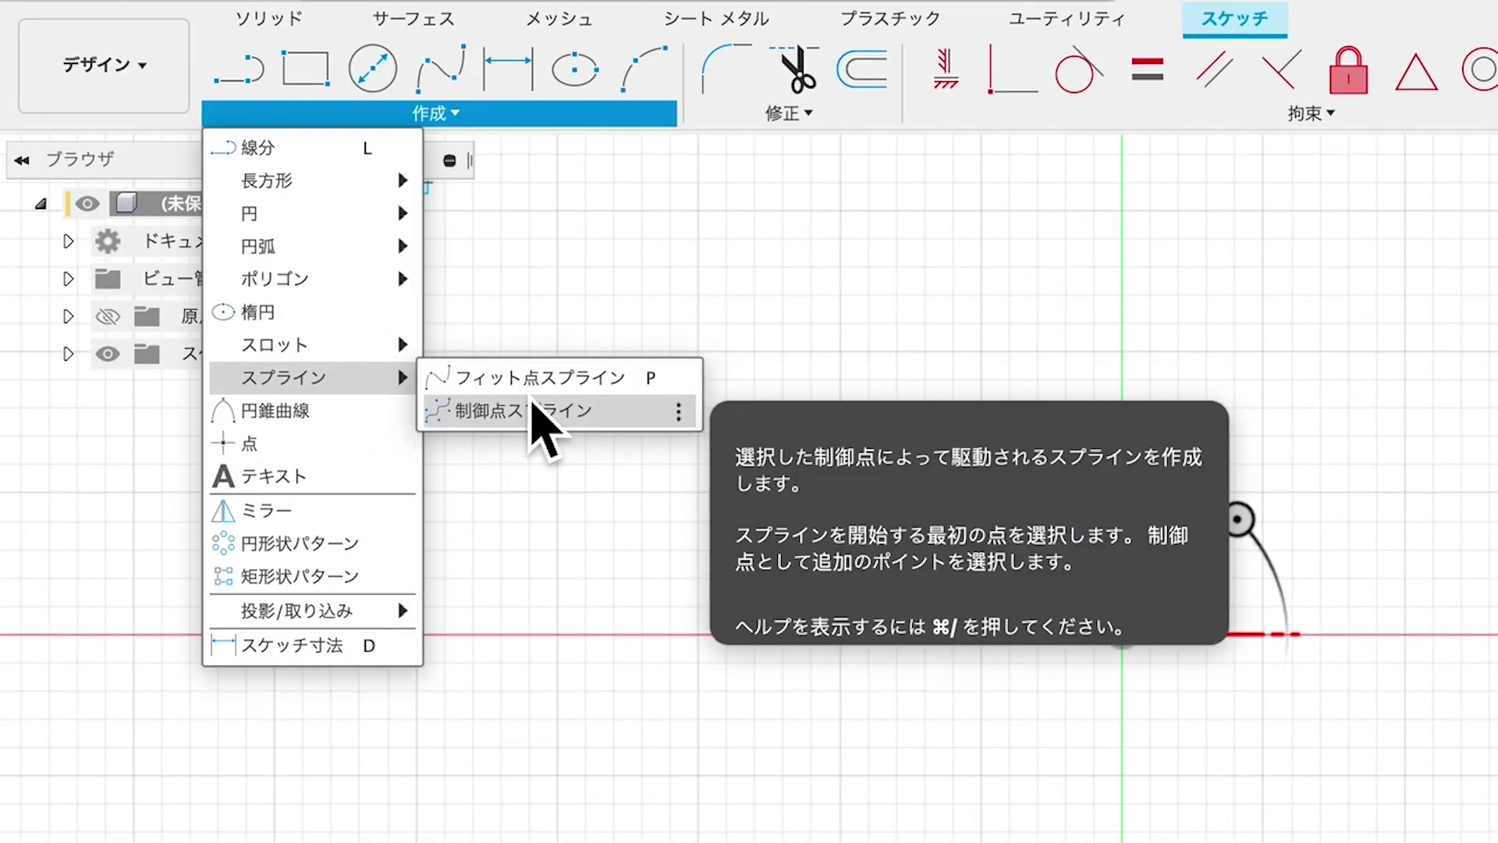
pyautogui.click(519, 379)
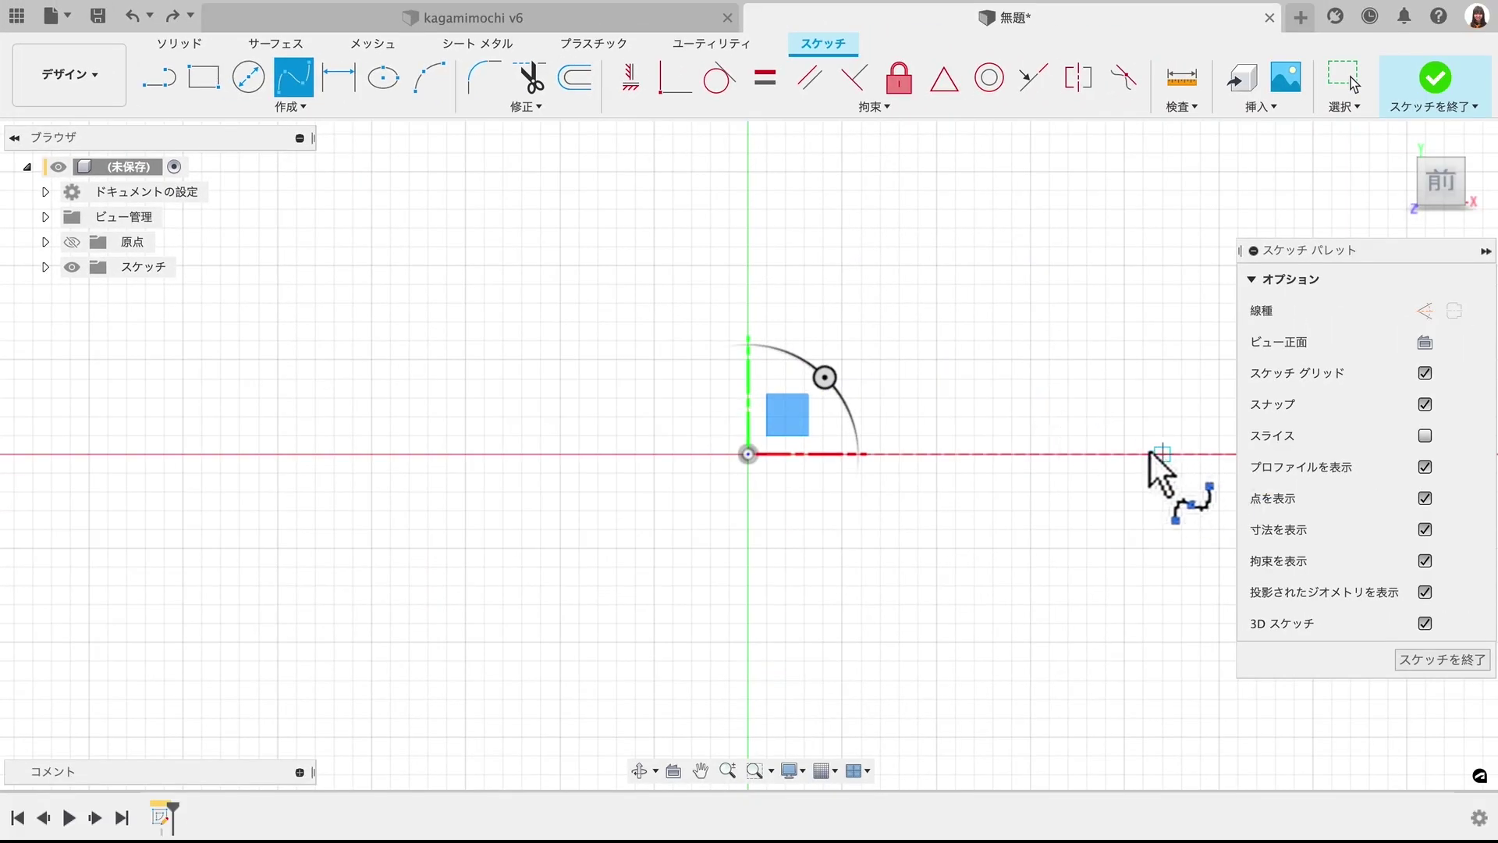
pyautogui.click(1125, 452)
pyautogui.click(746, 454)
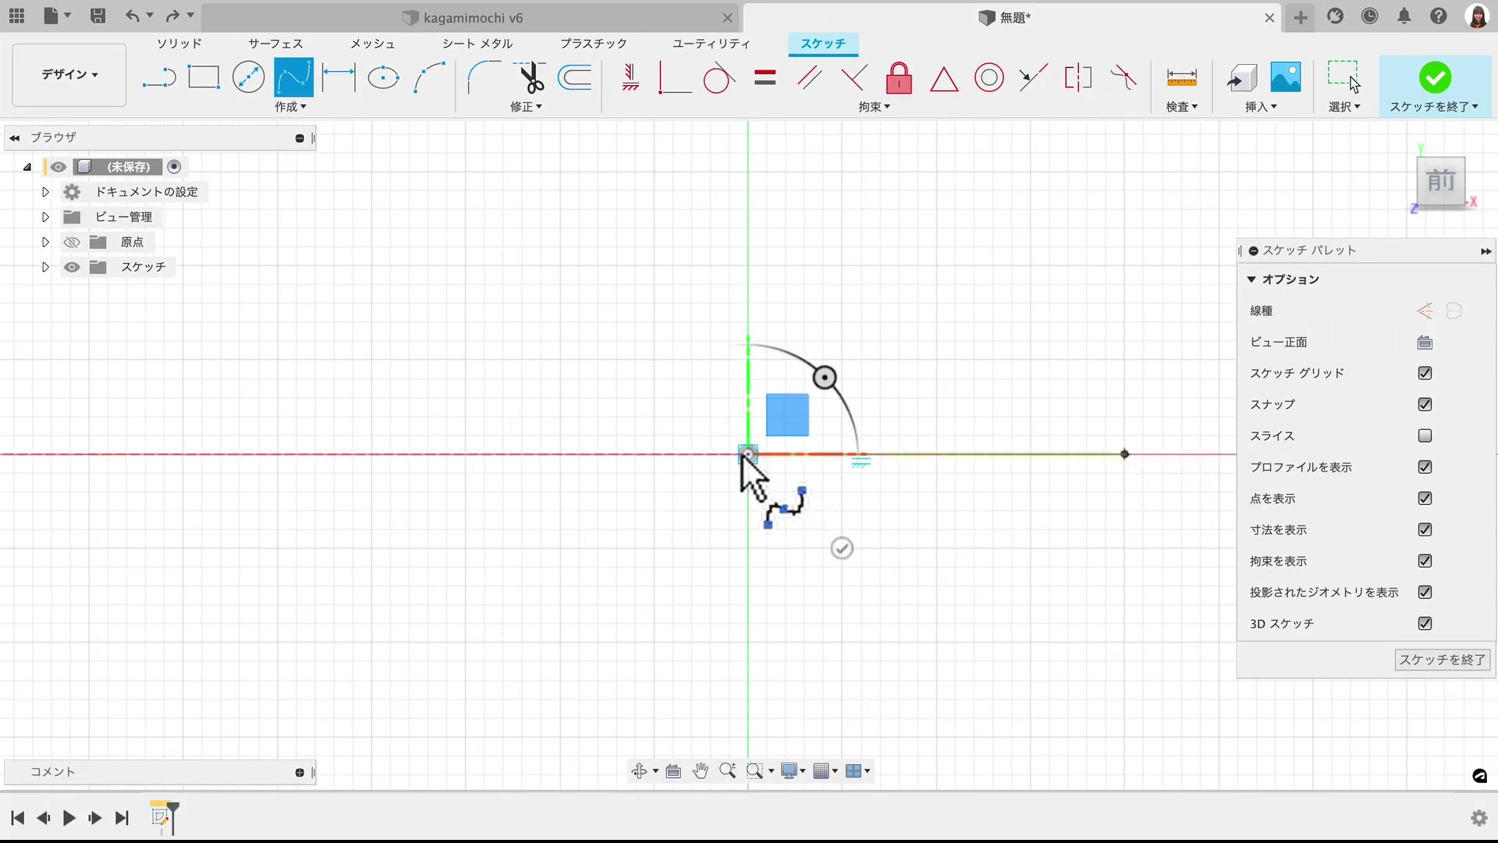
pyautogui.click(626, 371)
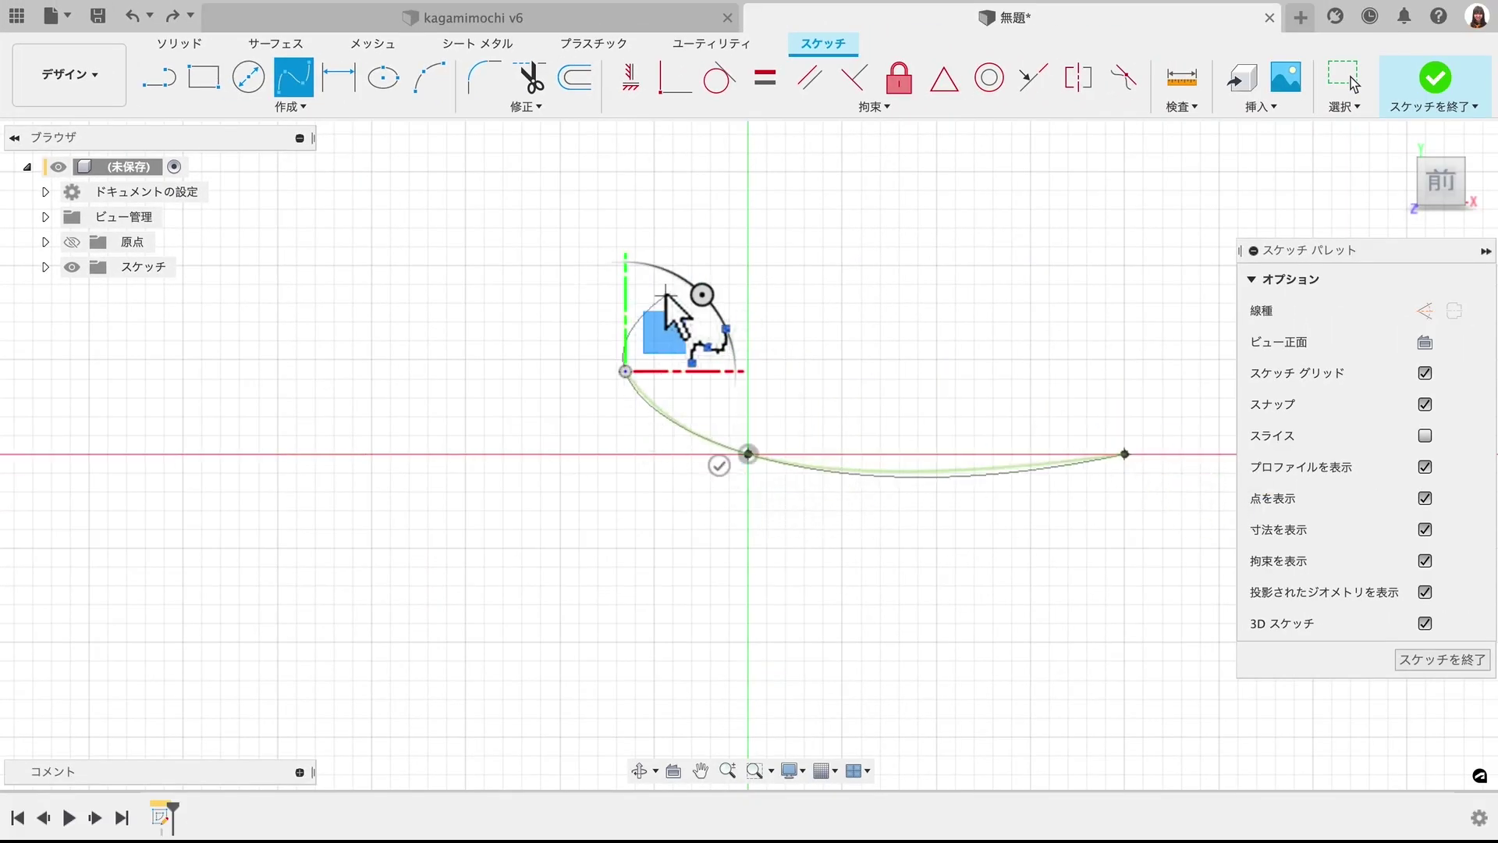
pyautogui.click(665, 295)
pyautogui.click(786, 341)
# - Continue the spline around the lower loop, back through the crossing and out into the second tail
pyautogui.click(873, 538)
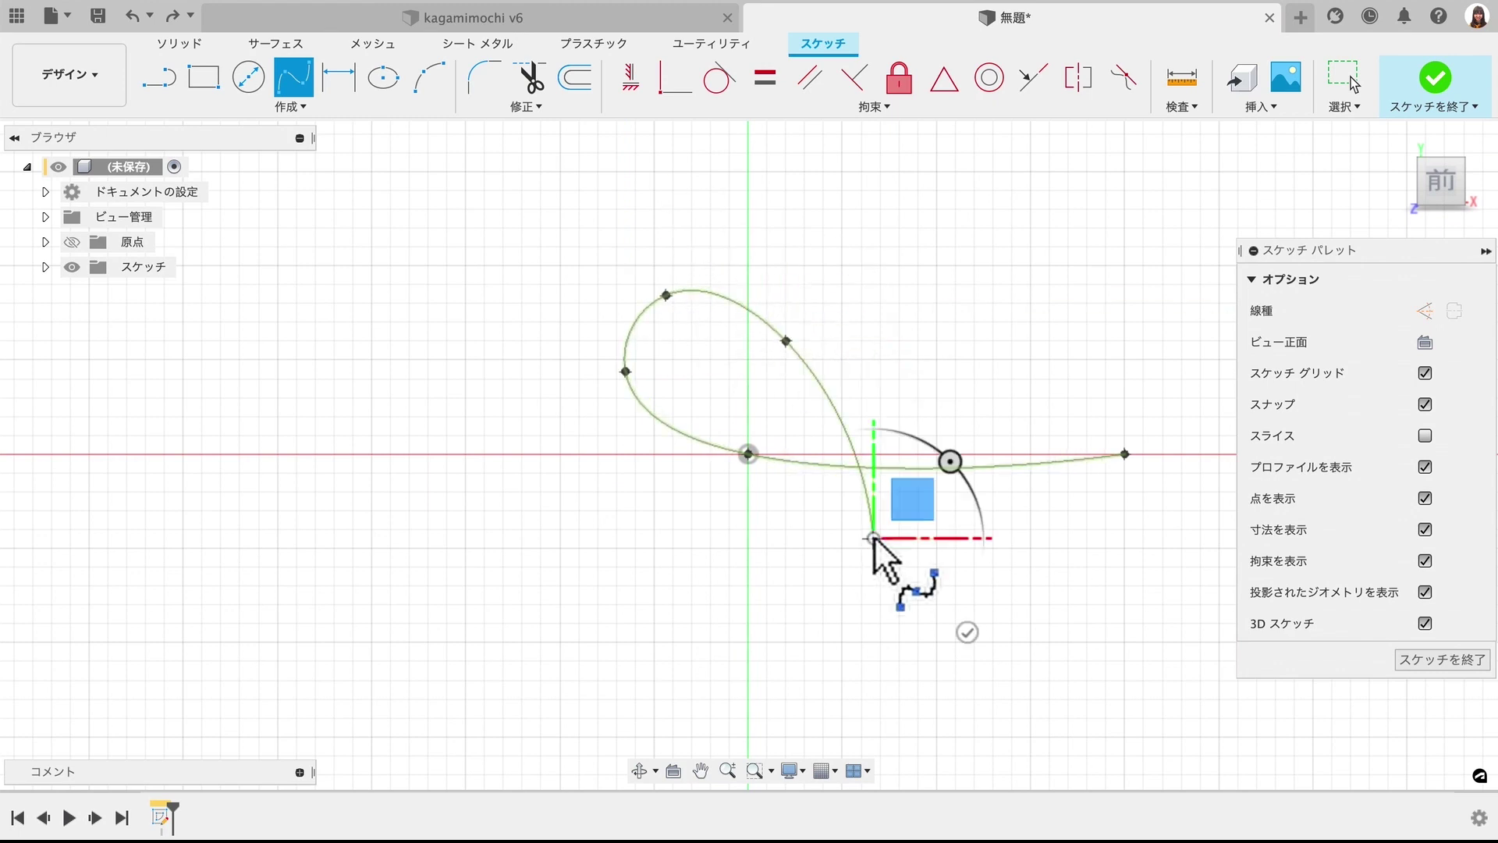
pyautogui.click(786, 698)
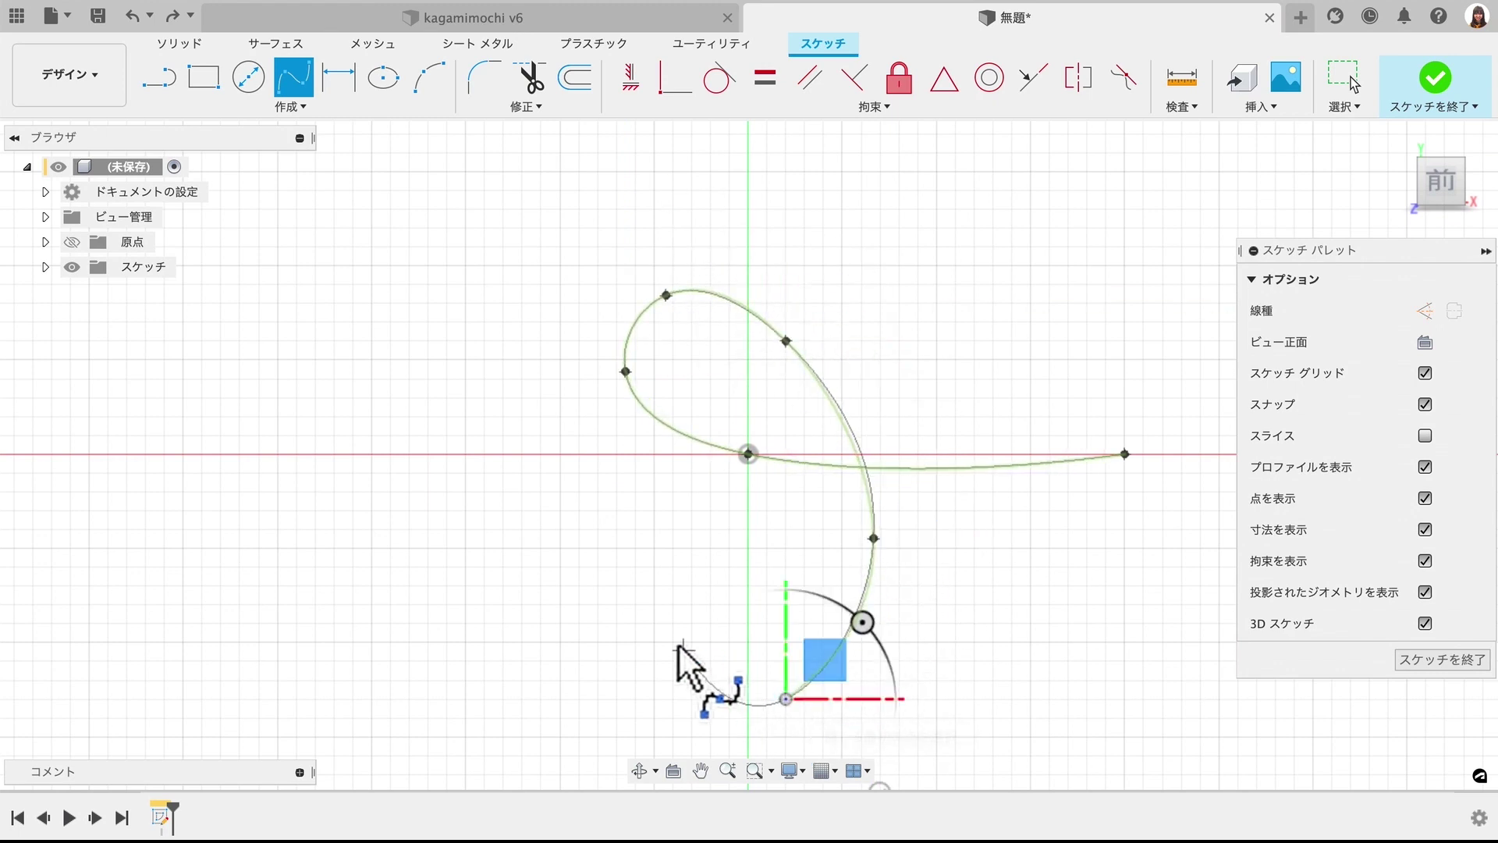
pyautogui.click(692, 548)
pyautogui.click(880, 454)
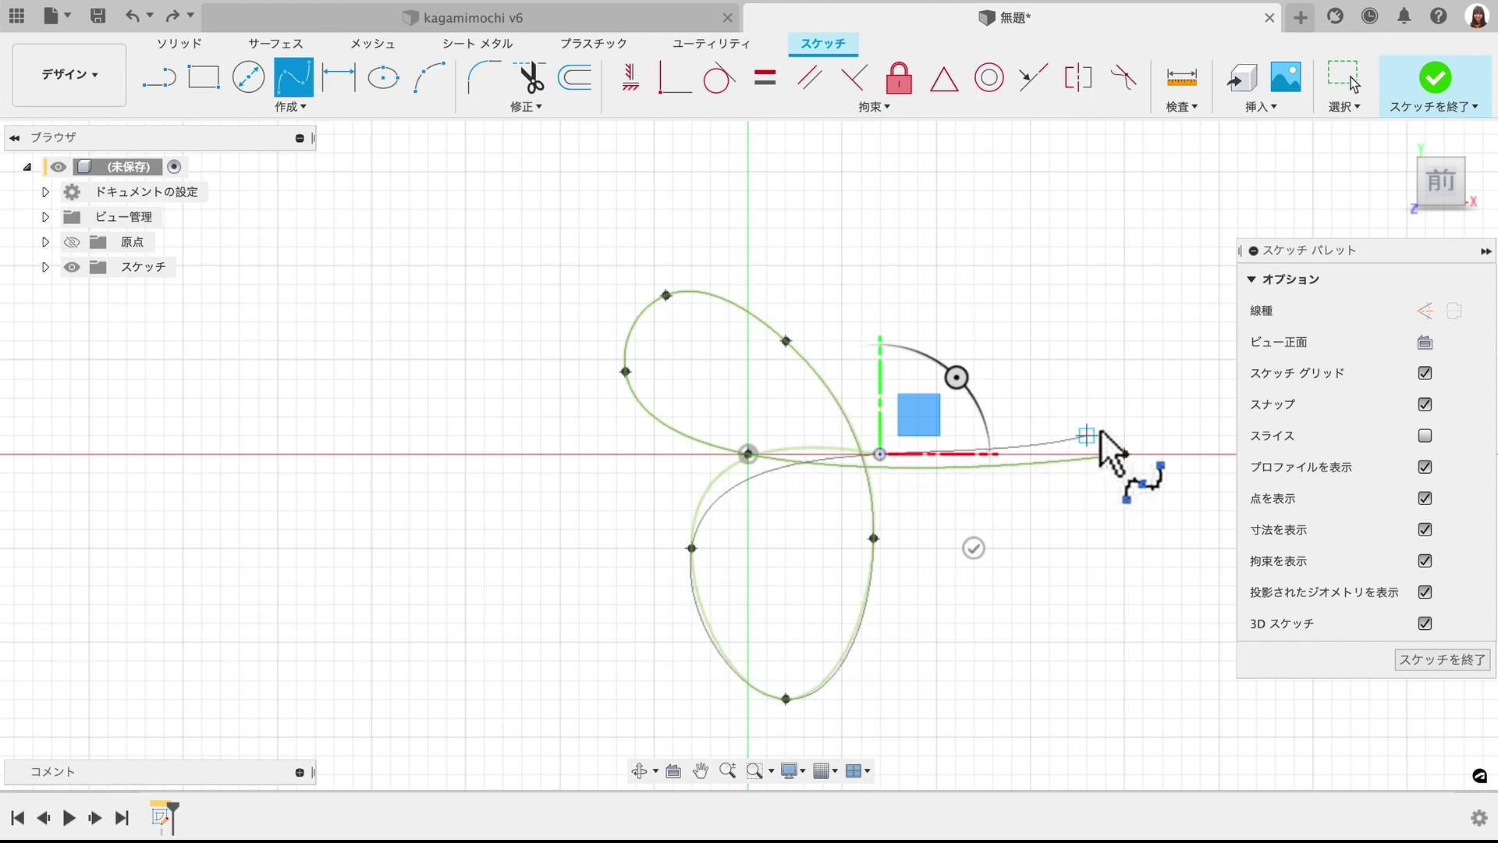
pyautogui.click(1124, 454)
pyautogui.click(1162, 434)
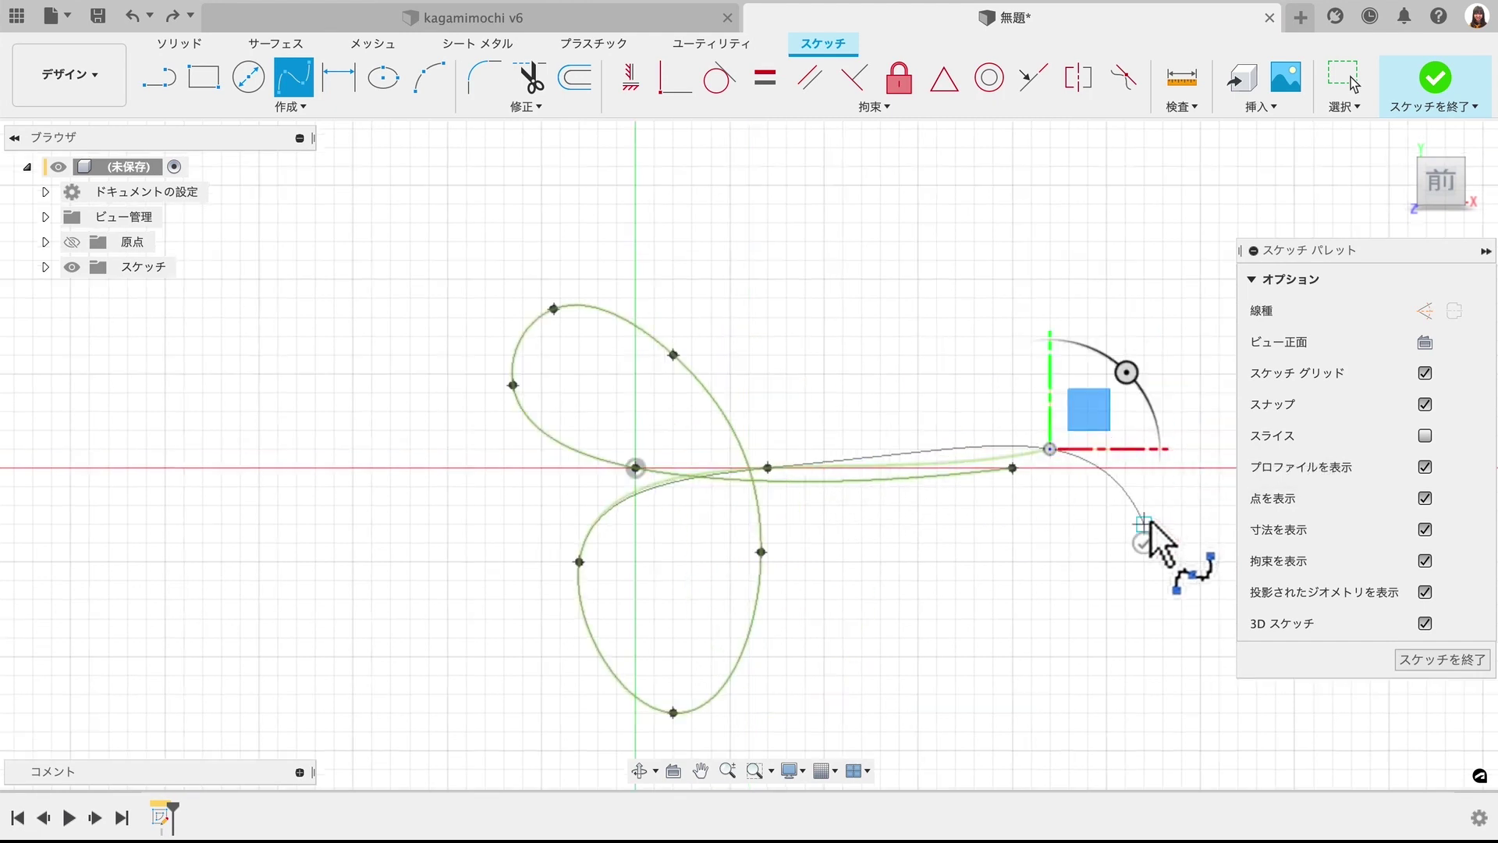
pyautogui.click(1143, 544)
pyautogui.press('Escape')
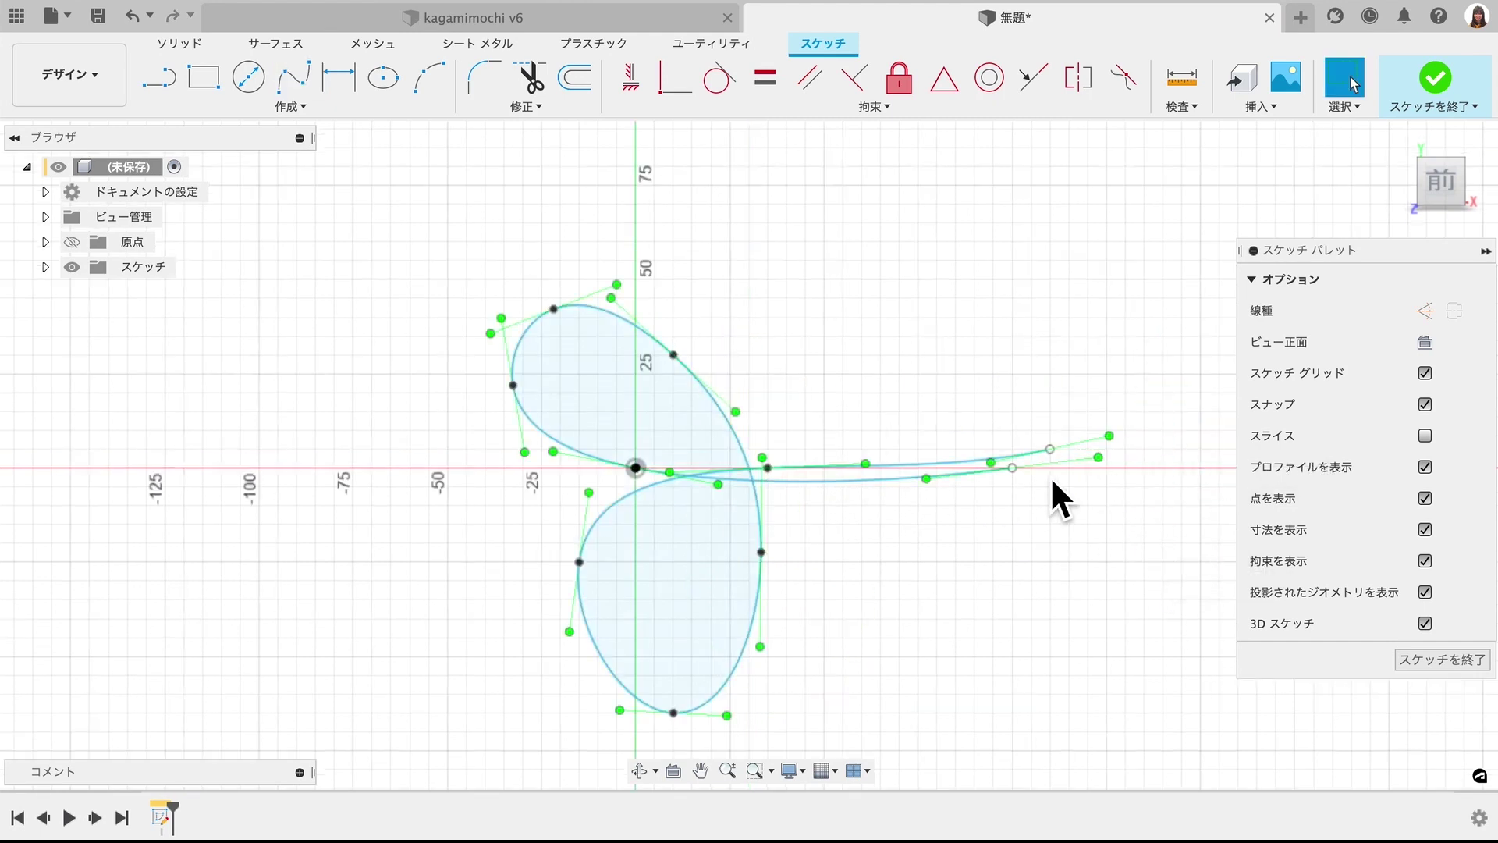
# - Drag spline points to lengthen a tail and reshape both loops
pyautogui.moveTo(1012, 468)
pyautogui.mouseDown()
pyautogui.moveTo(1100, 473)
pyautogui.moveTo(1035, 448)
pyautogui.mouseUp()
pyautogui.click(1106, 473)
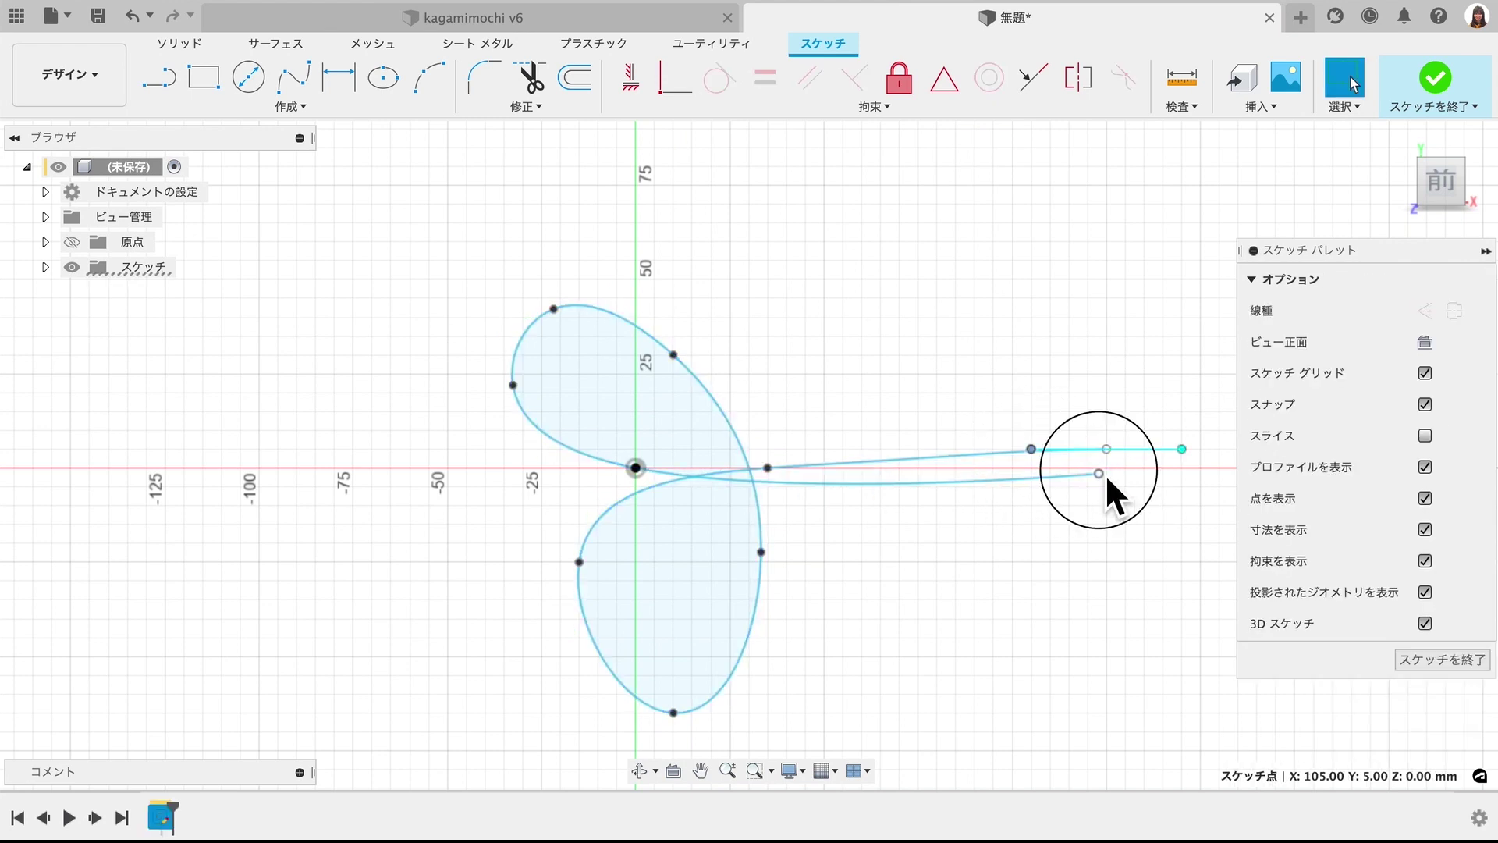
pyautogui.moveTo(679, 713)
pyautogui.mouseDown()
pyautogui.moveTo(705, 658)
pyautogui.moveTo(707, 677)
pyautogui.mouseUp()
pyautogui.moveTo(677, 358); pyautogui.dragTo(717, 376)
# - Widen the lower loop, then view the bow sketch isometrically with the Modify menu open
pyautogui.moveTo(518, 392); pyautogui.dragTo(546, 419)
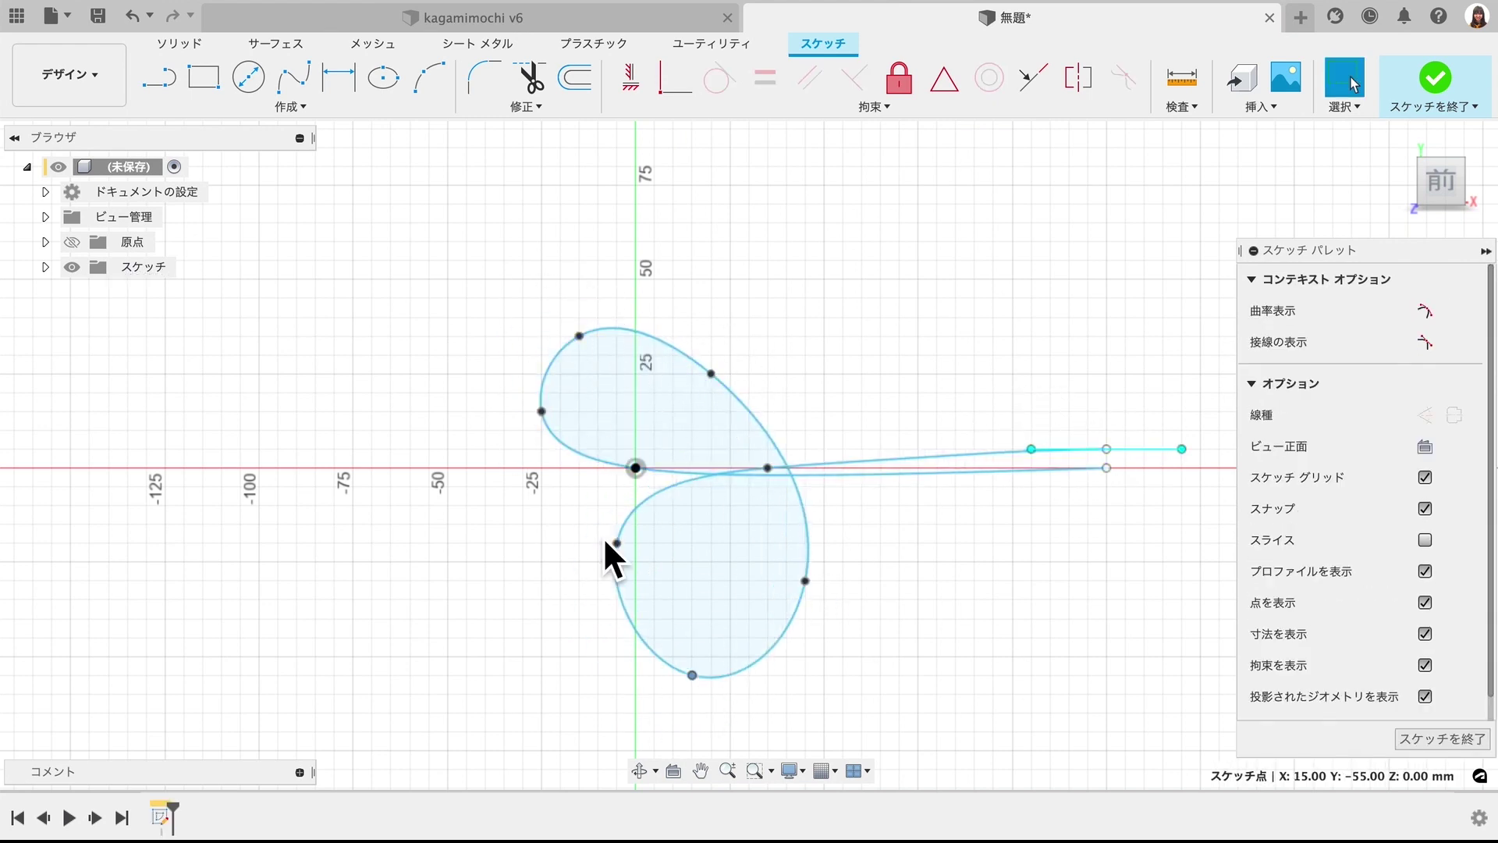
pyautogui.keyDown('shift'); pyautogui.moveTo(866, 499); pyautogui.dragTo(1487, 219, button='middle'); pyautogui.keyUp('shift')
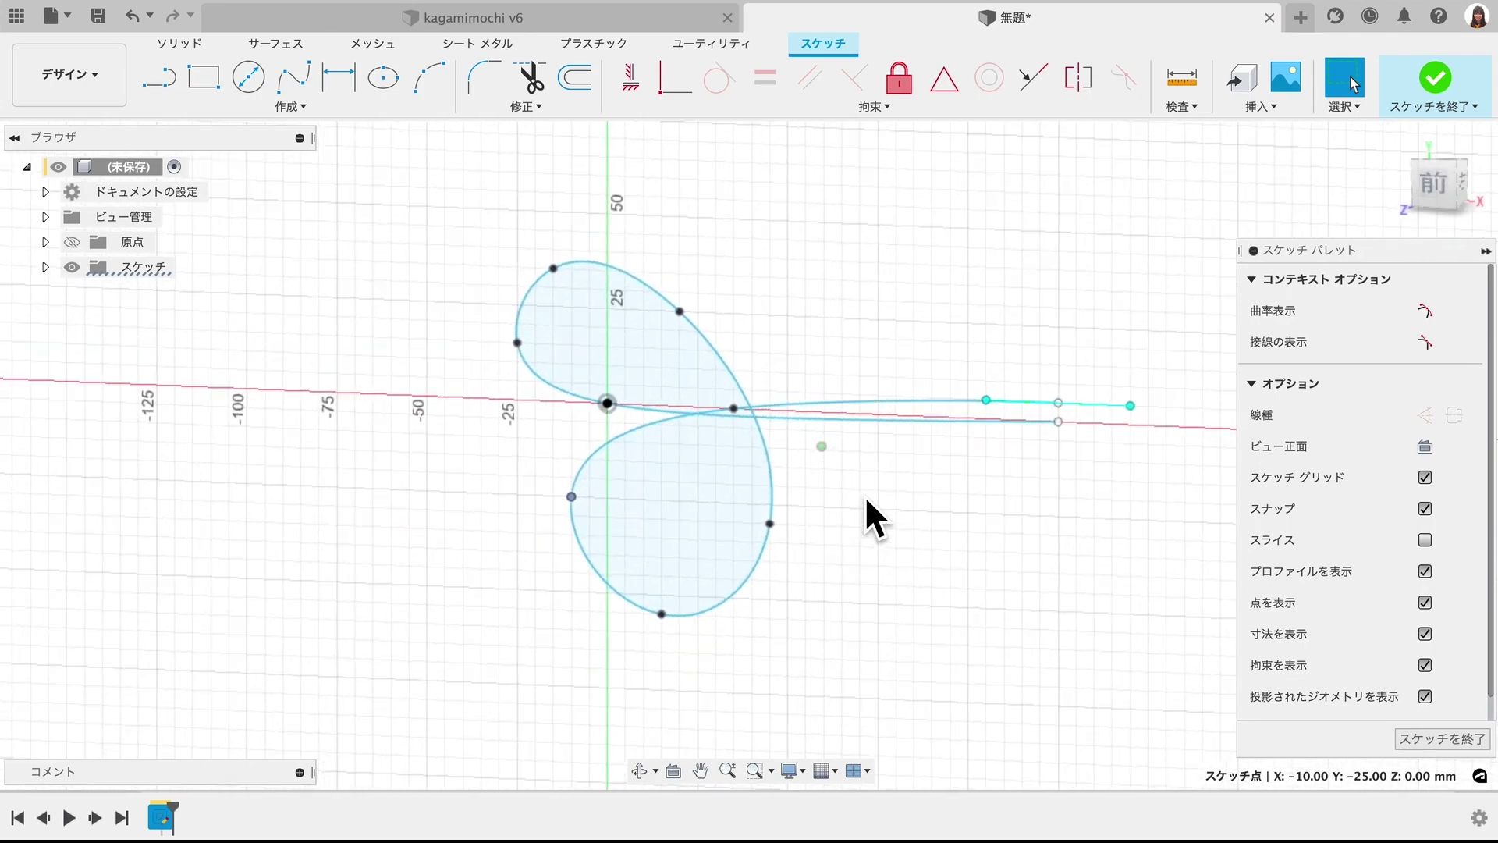
pyautogui.click(1409, 153)
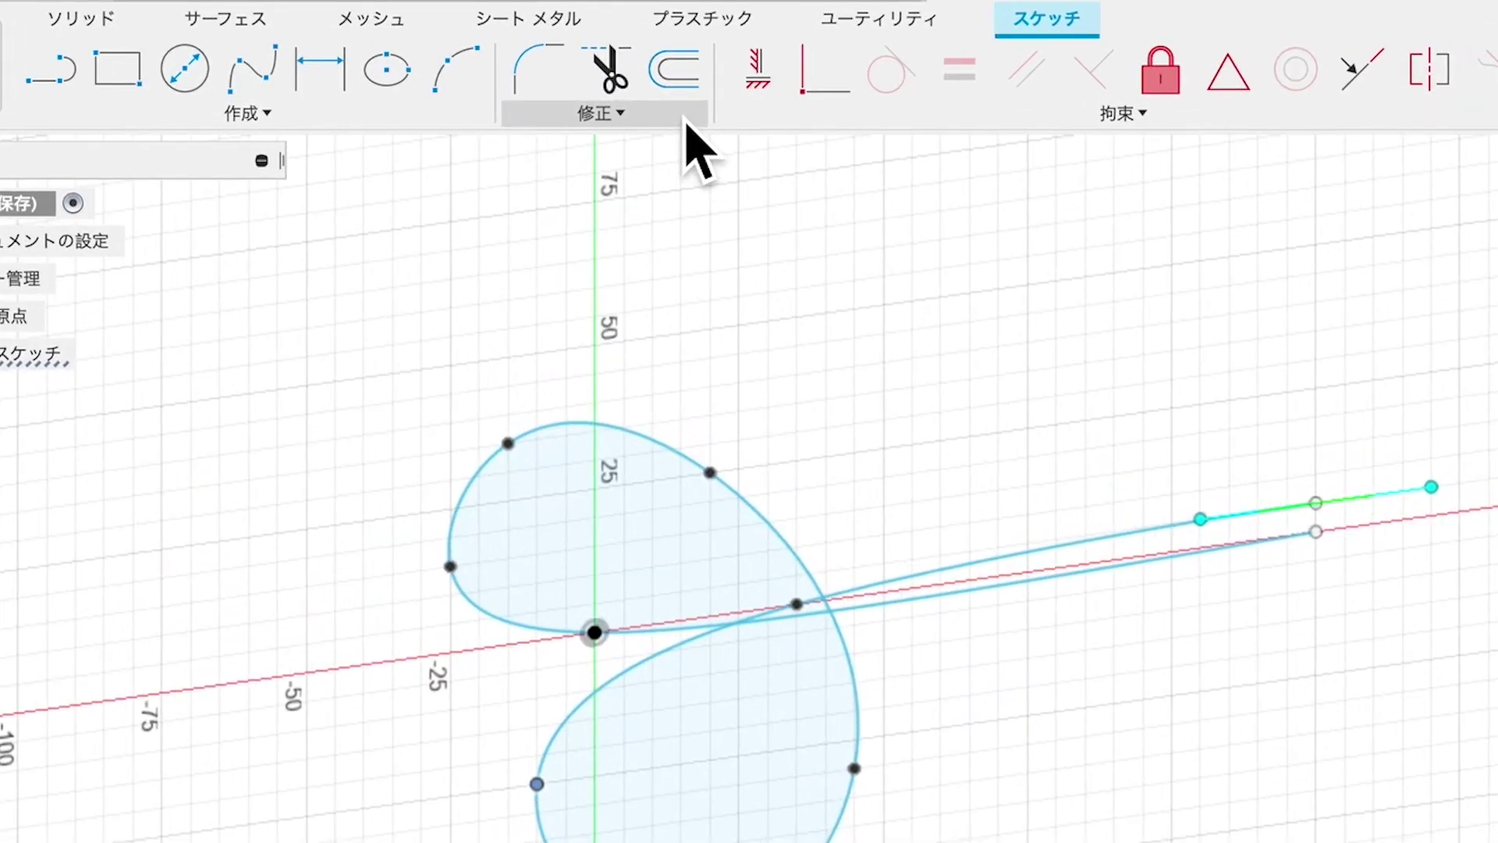
pyautogui.click(679, 117)
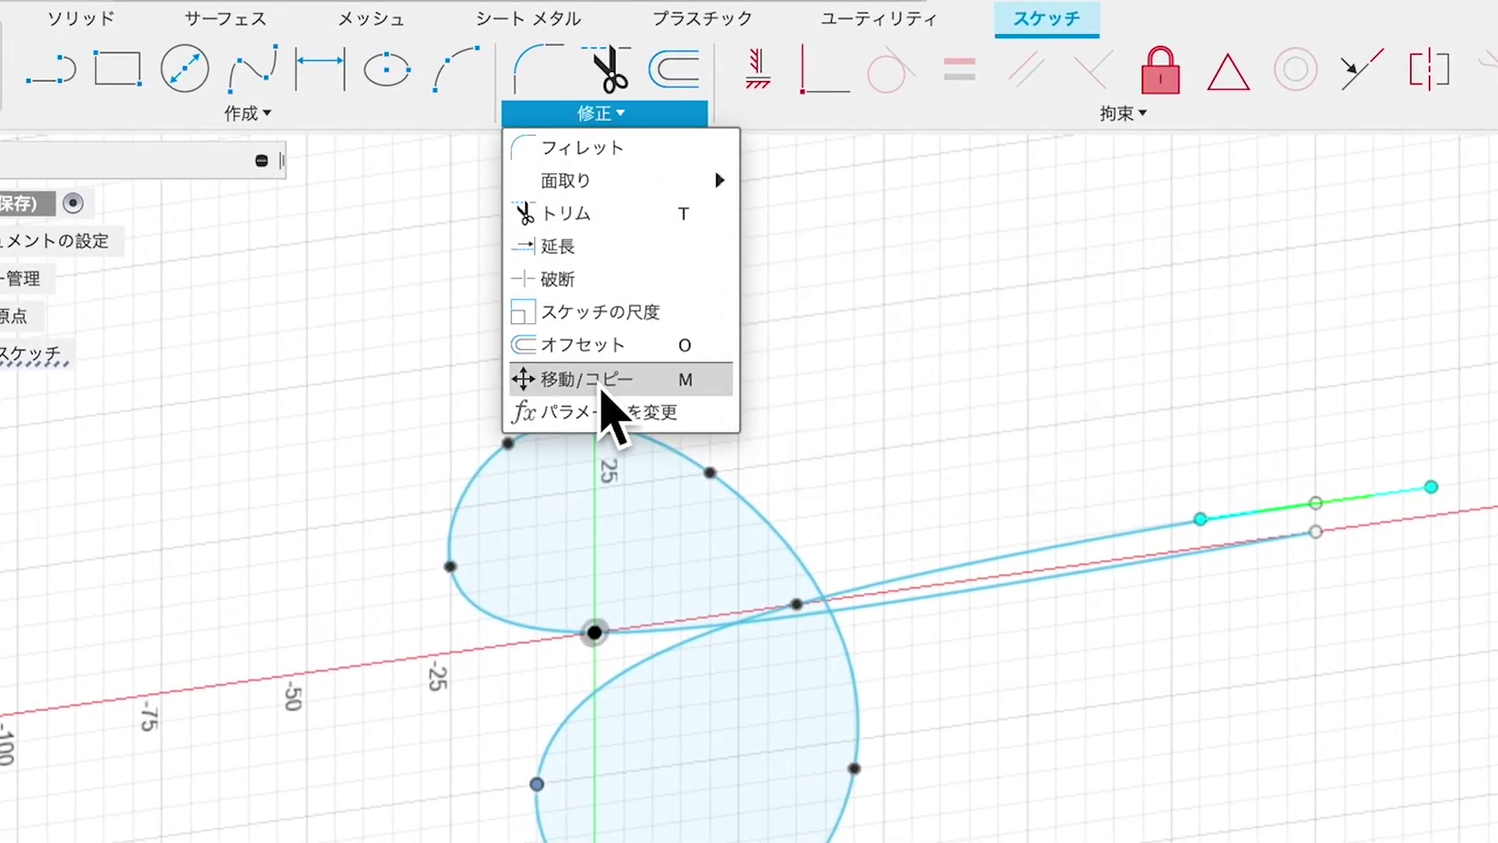
# - Use Move/Copy to lift selected bow spline points along Z, one about 9 mm up
pyautogui.click(689, 376)
pyautogui.click(679, 436)
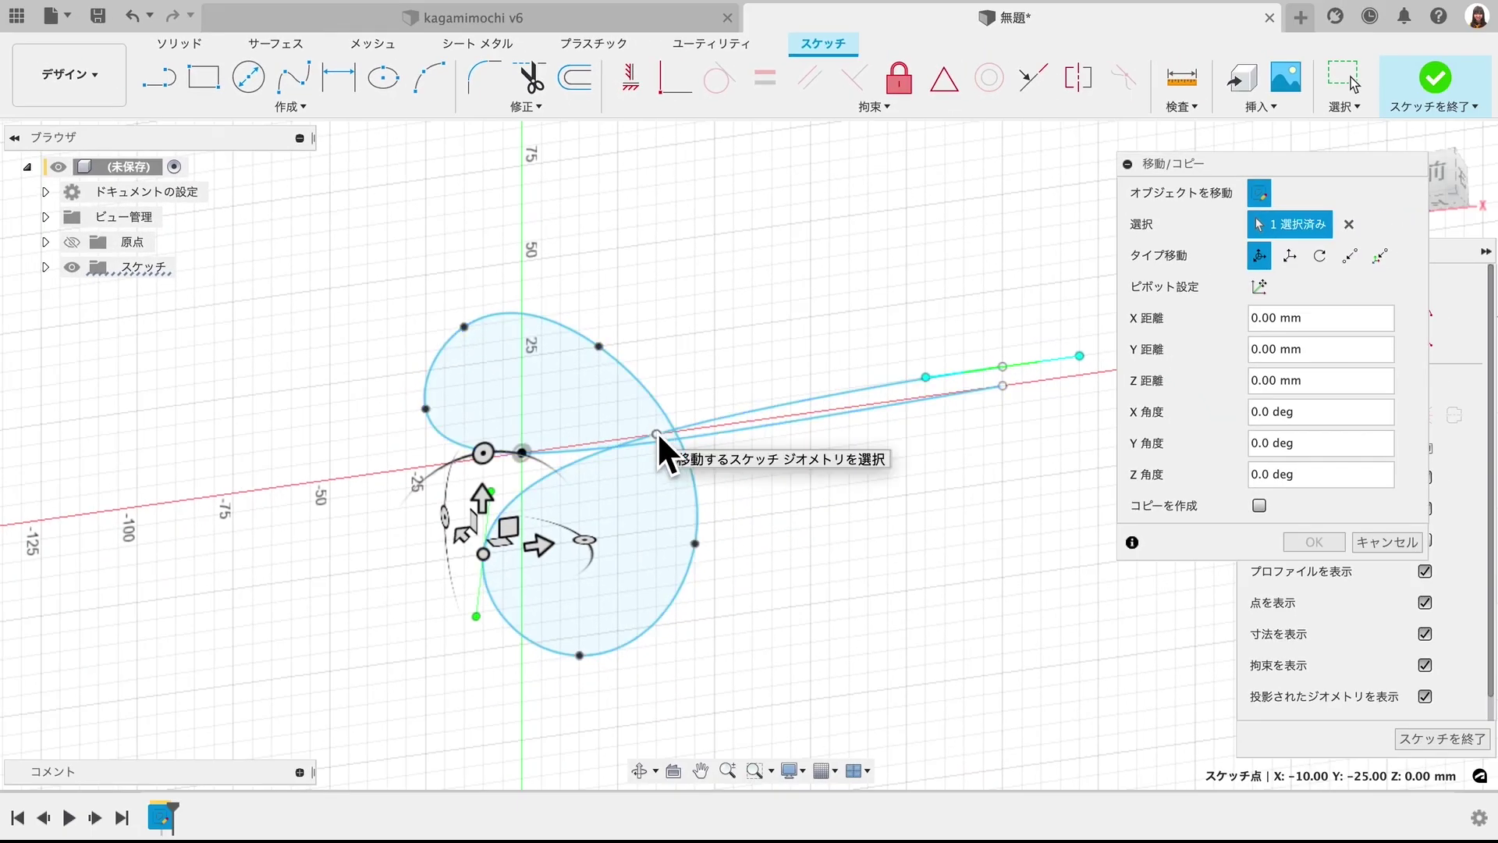
pyautogui.click(657, 433)
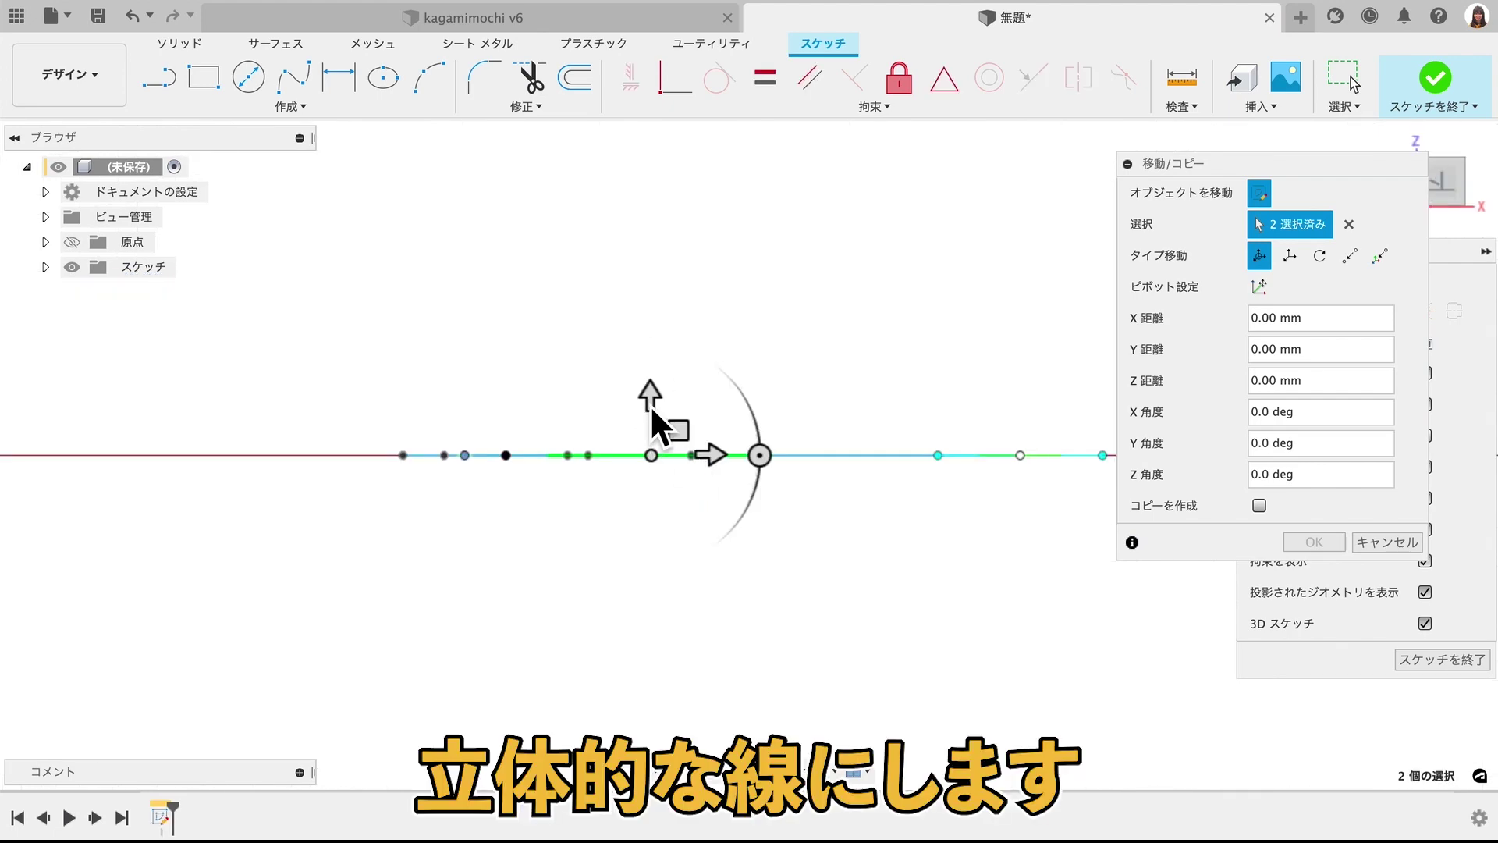
pyautogui.moveTo(654, 399); pyautogui.dragTo(654, 382)
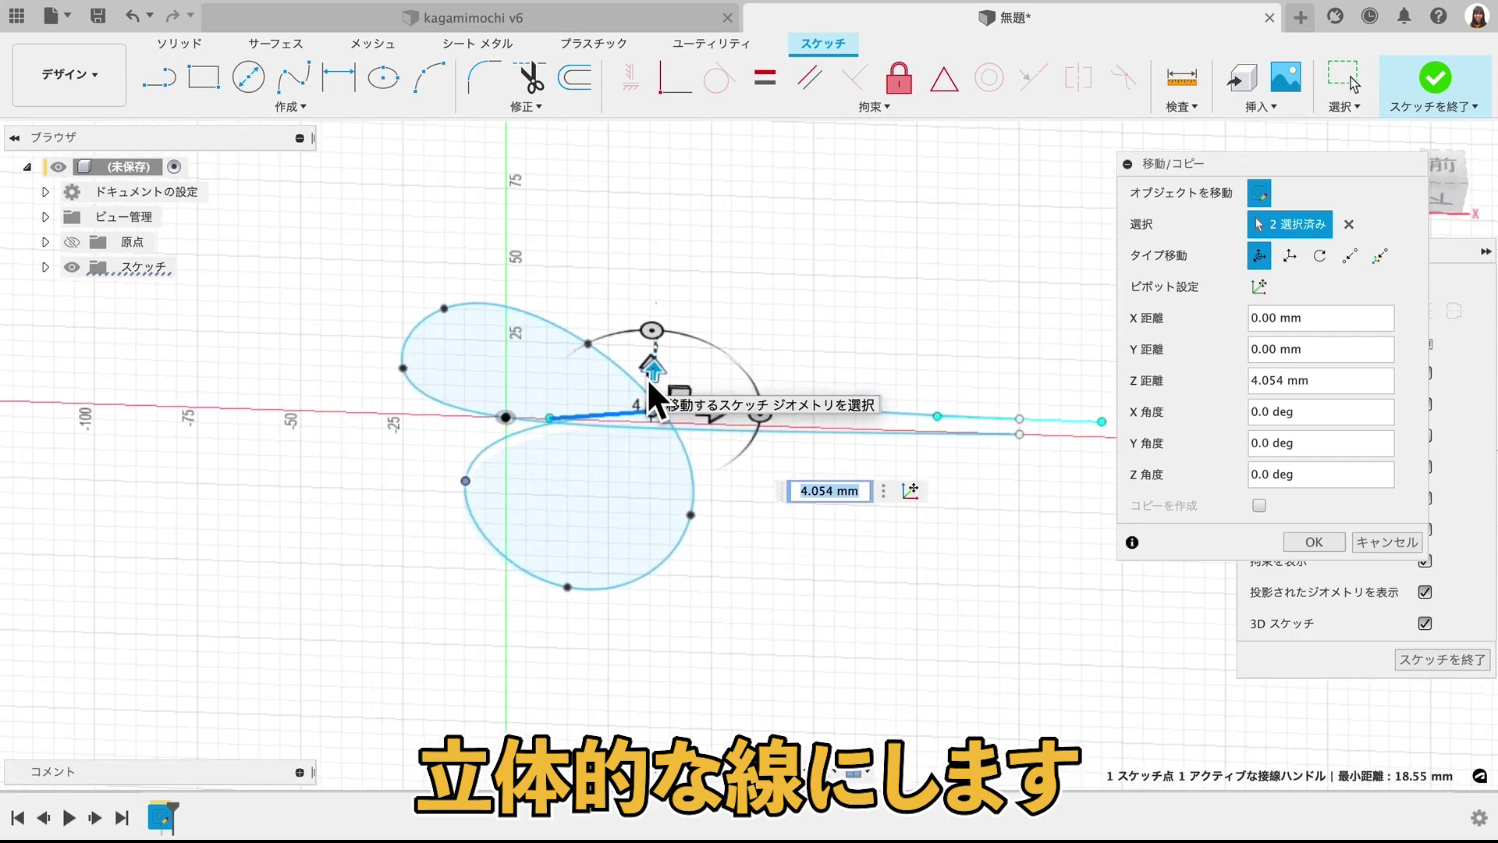
pyautogui.click(692, 516)
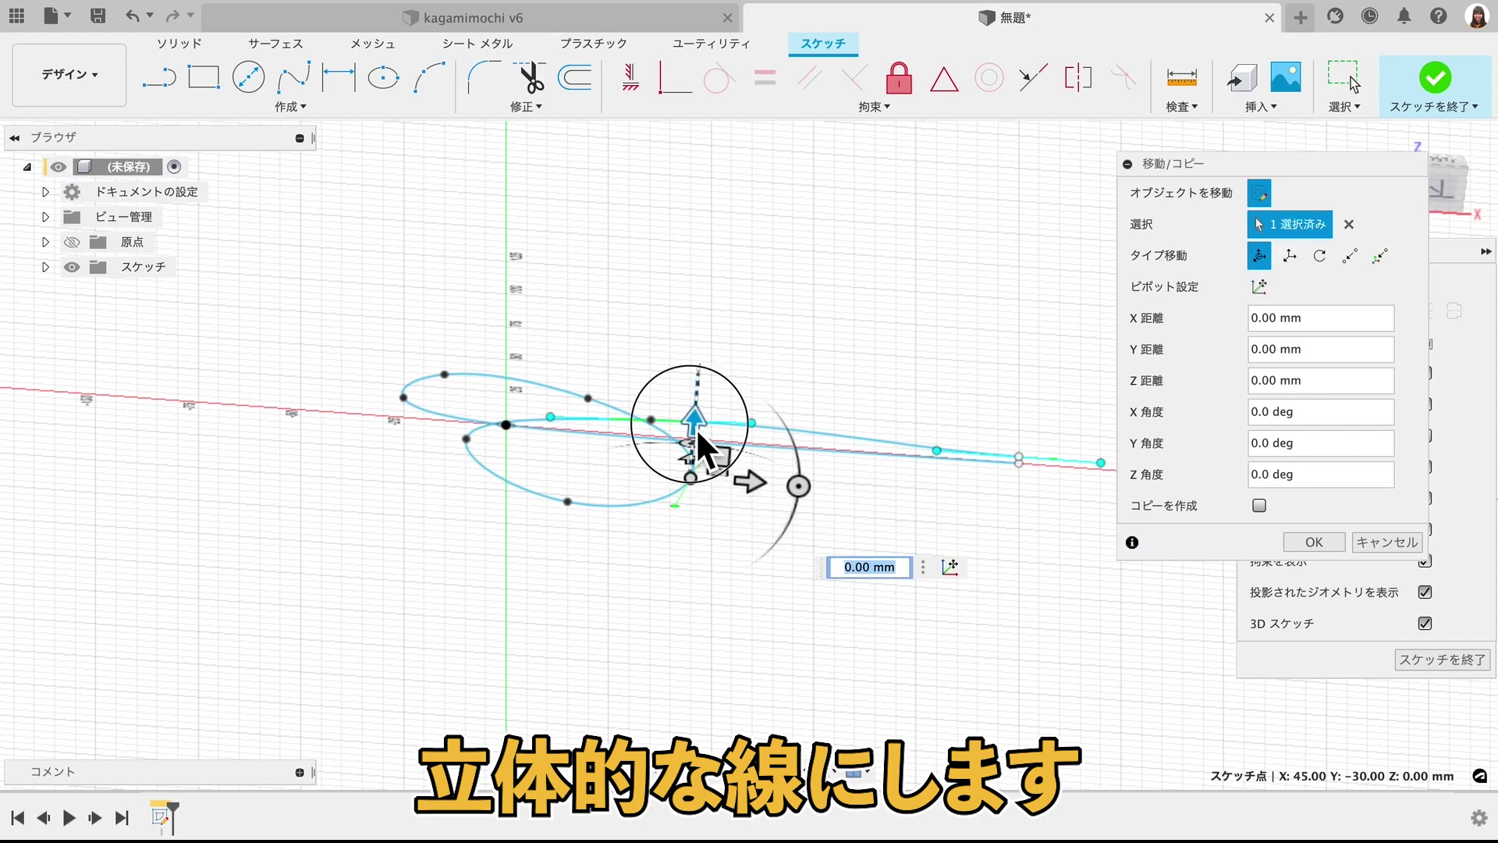
pyautogui.moveTo(696, 428); pyautogui.dragTo(572, 439)
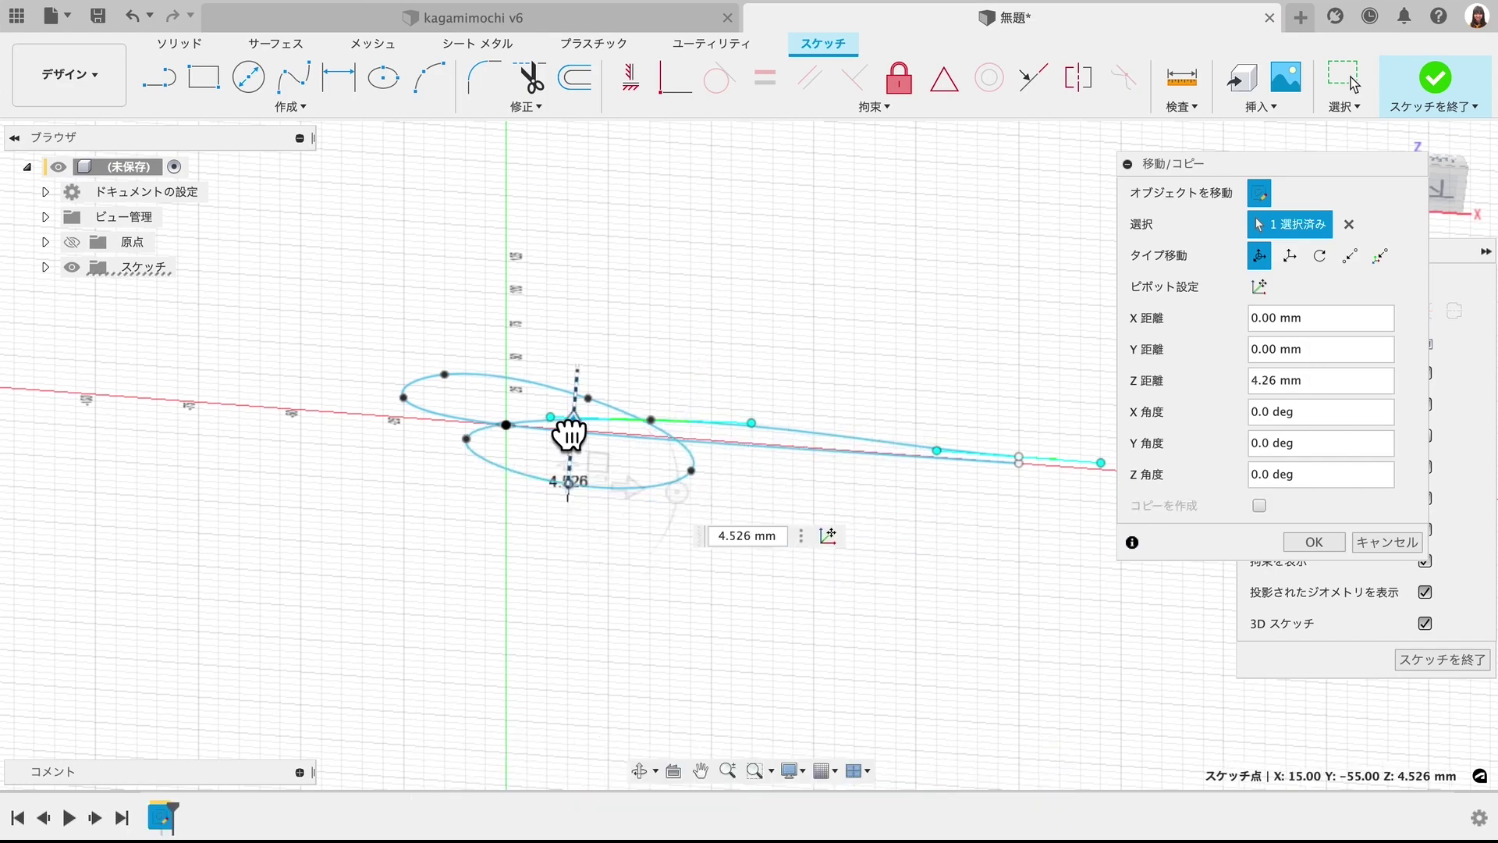
pyautogui.moveTo(699, 424); pyautogui.dragTo(588, 343)
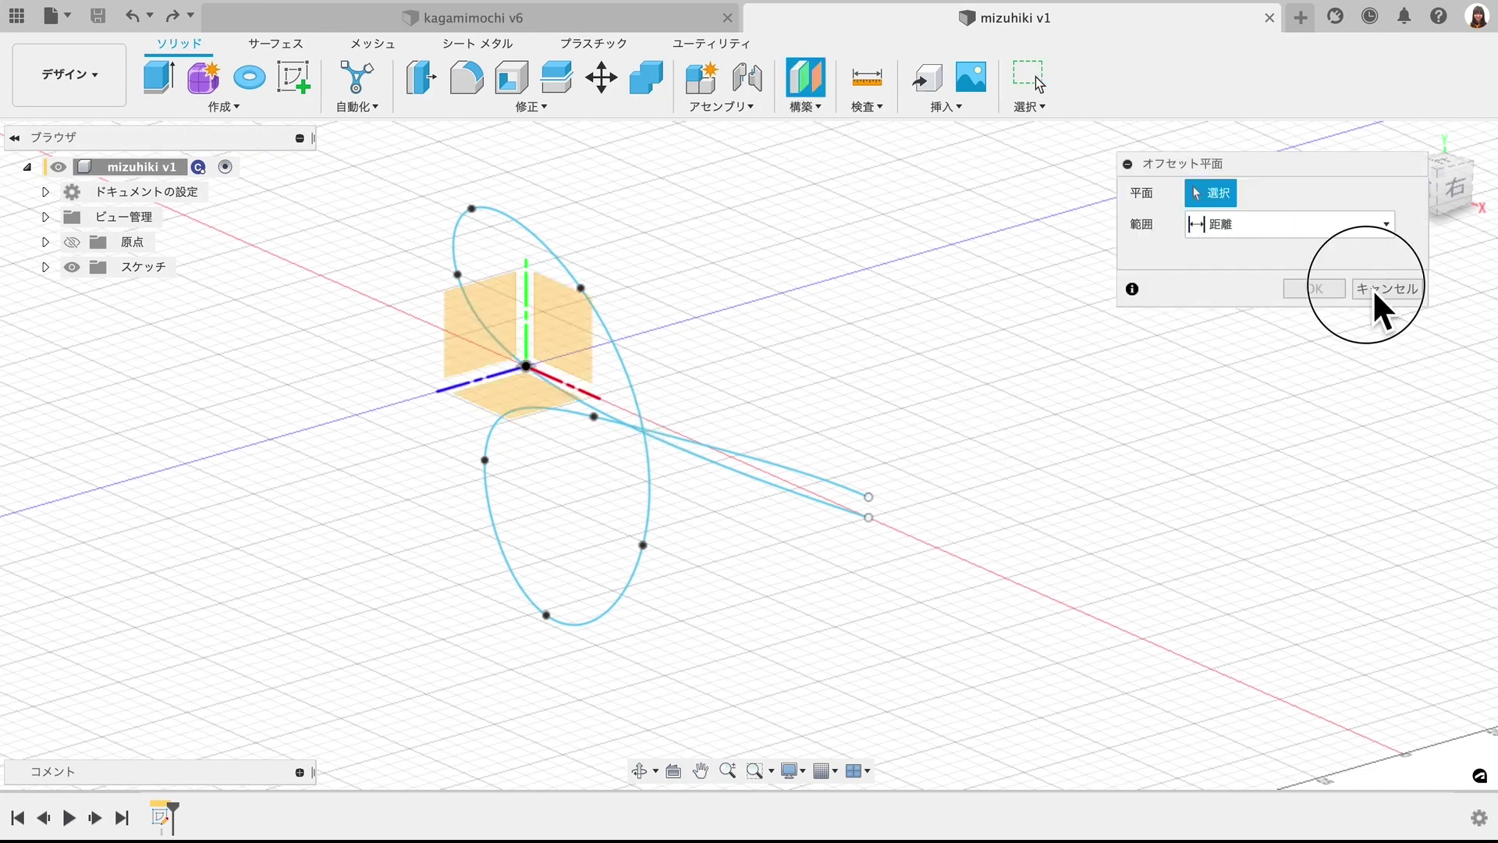
# - Replace the offset plane with a plane along the bow spline at its tail end, distance 0
pyautogui.click(1405, 293)
pyautogui.click(807, 107)
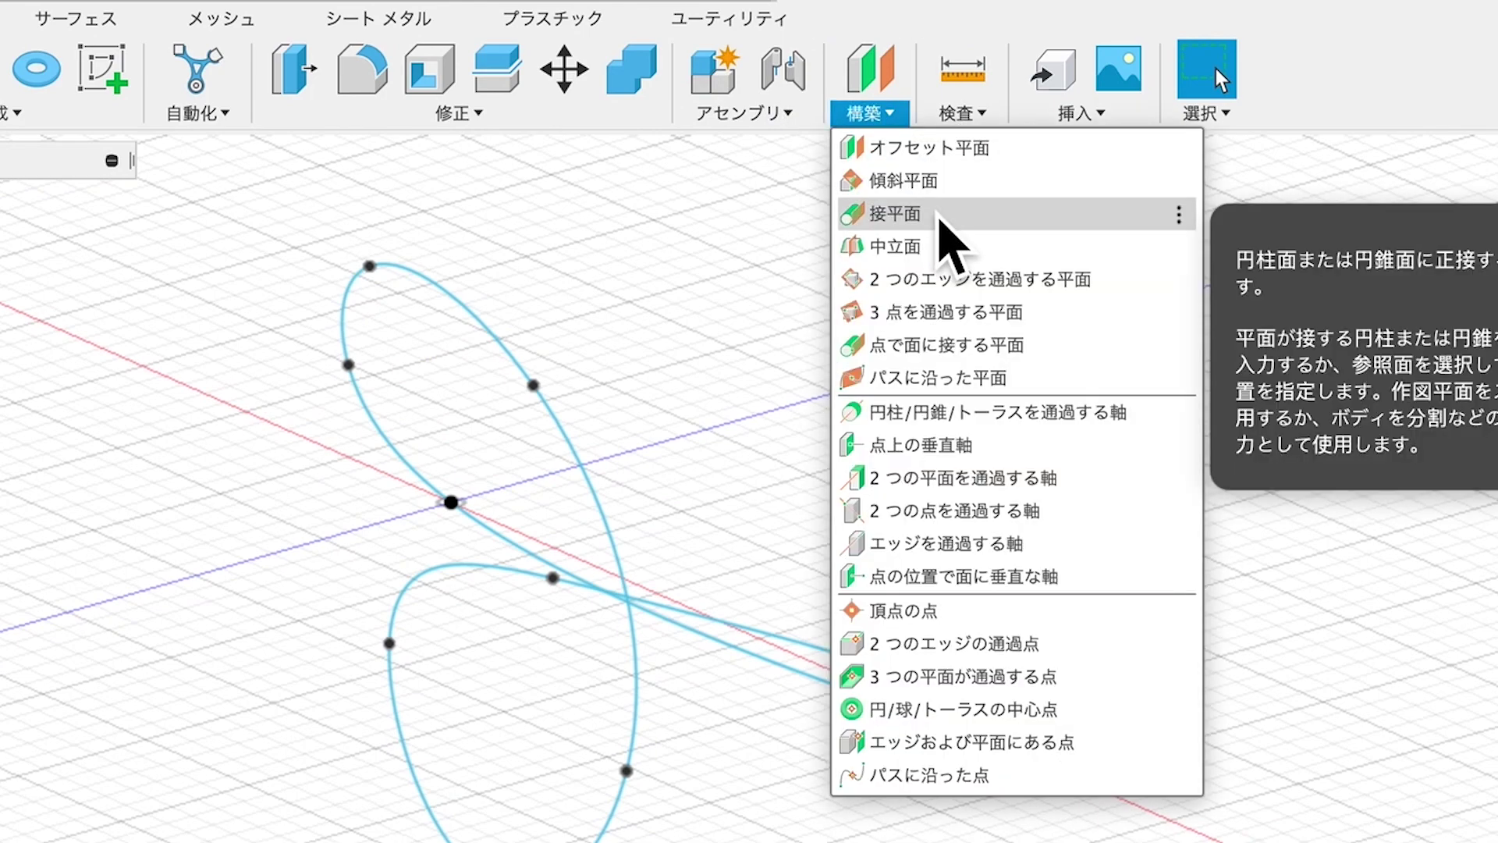
pyautogui.click(925, 377)
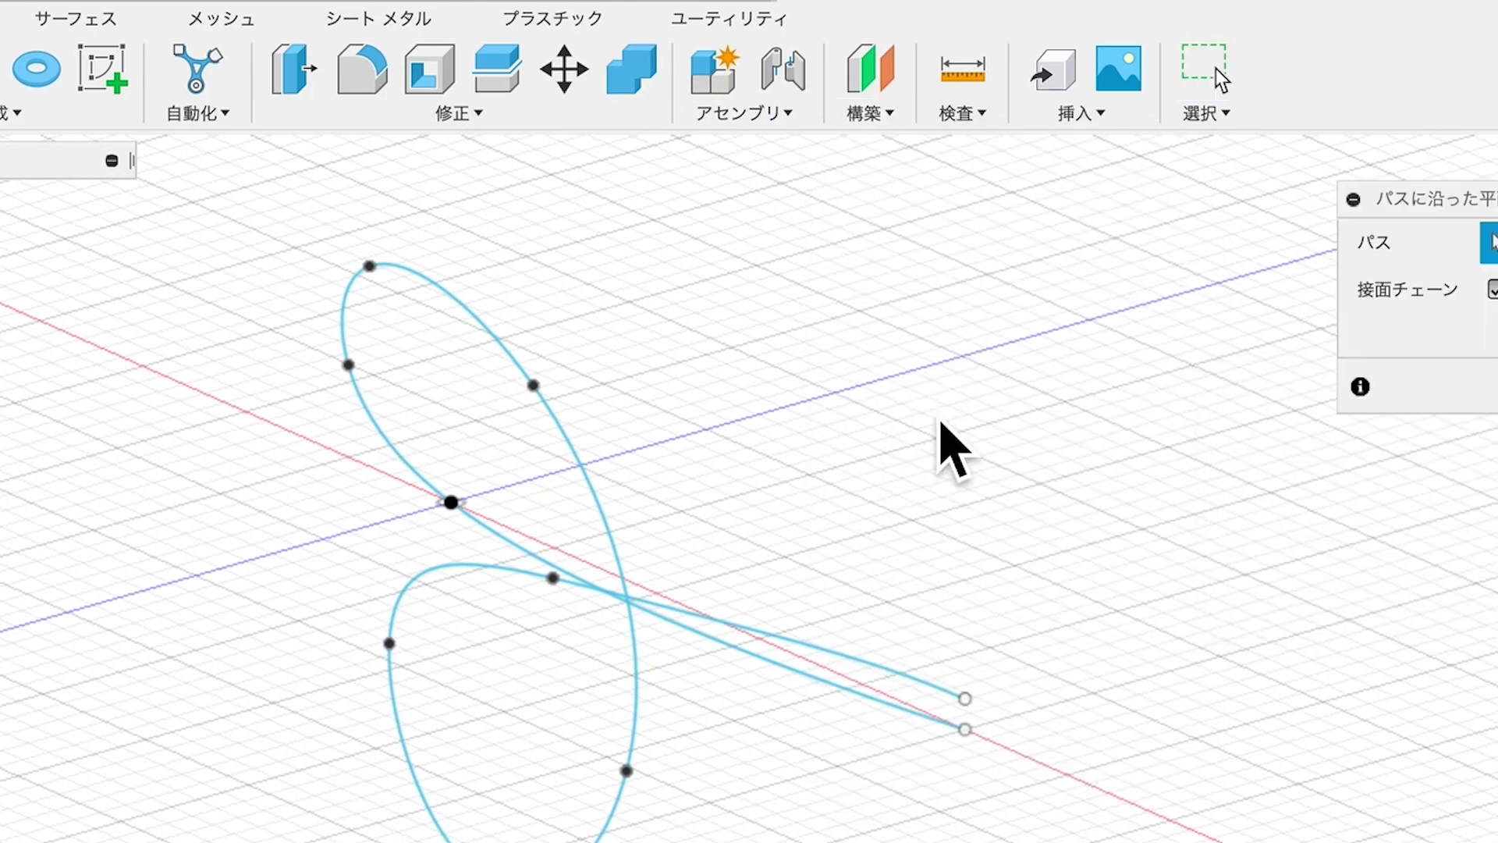
pyautogui.click(871, 518)
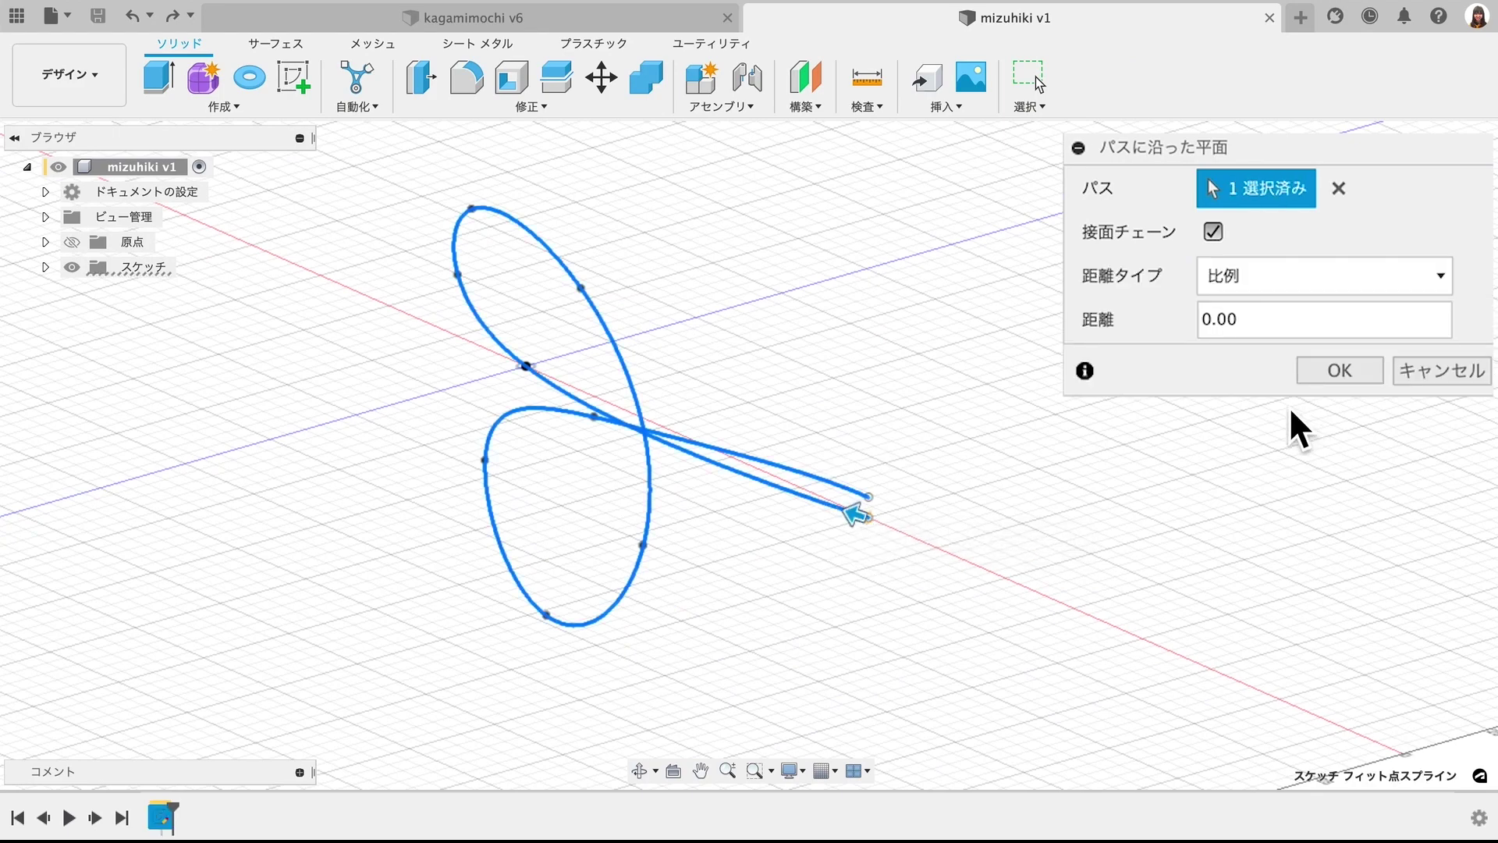
pyautogui.click(1336, 370)
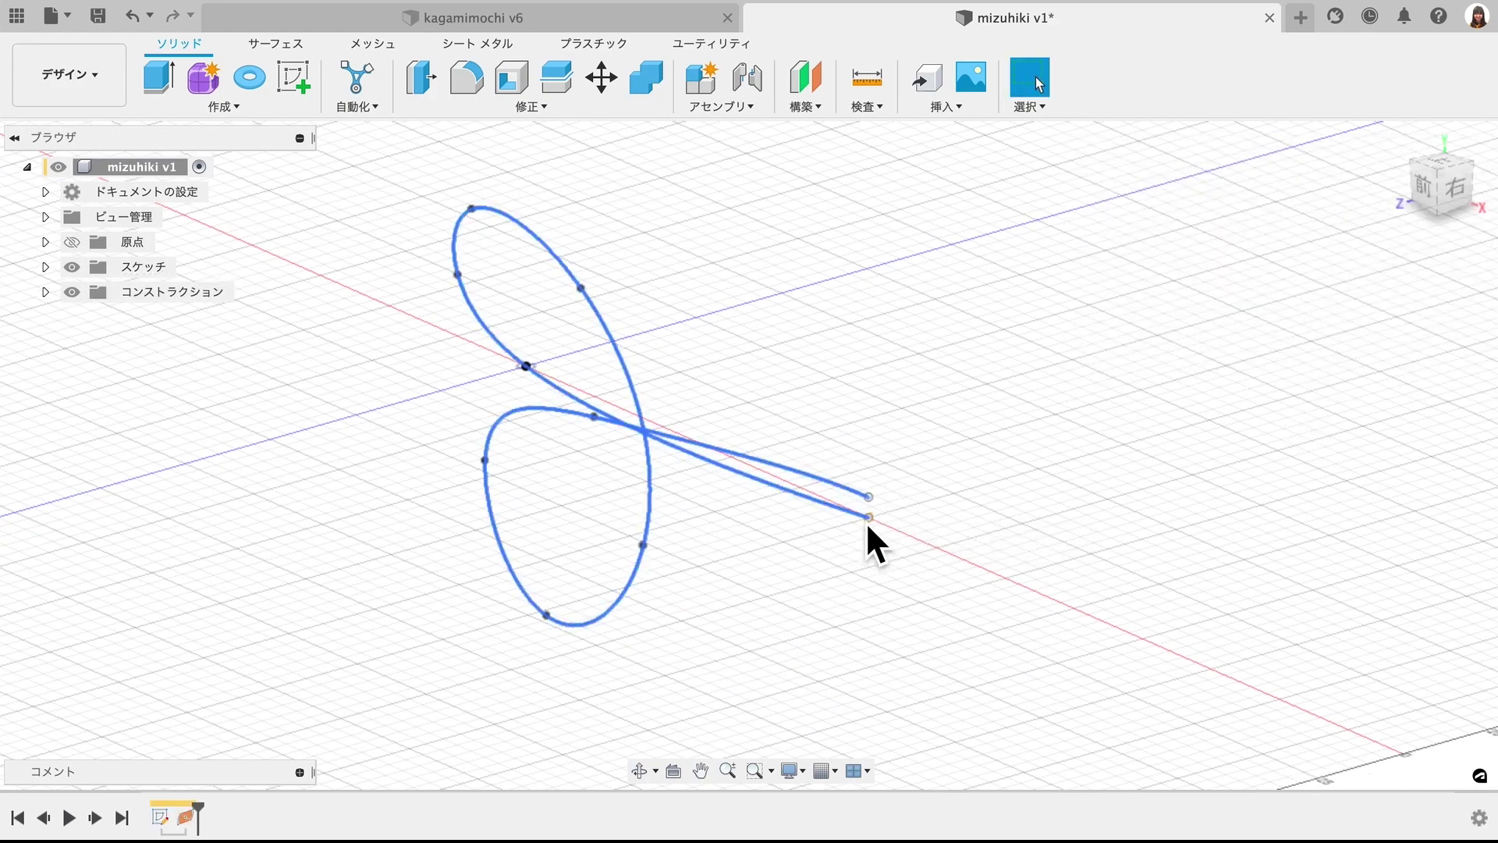
pyautogui.scroll(5, 866, 521)
pyautogui.scroll(2, 866, 523)
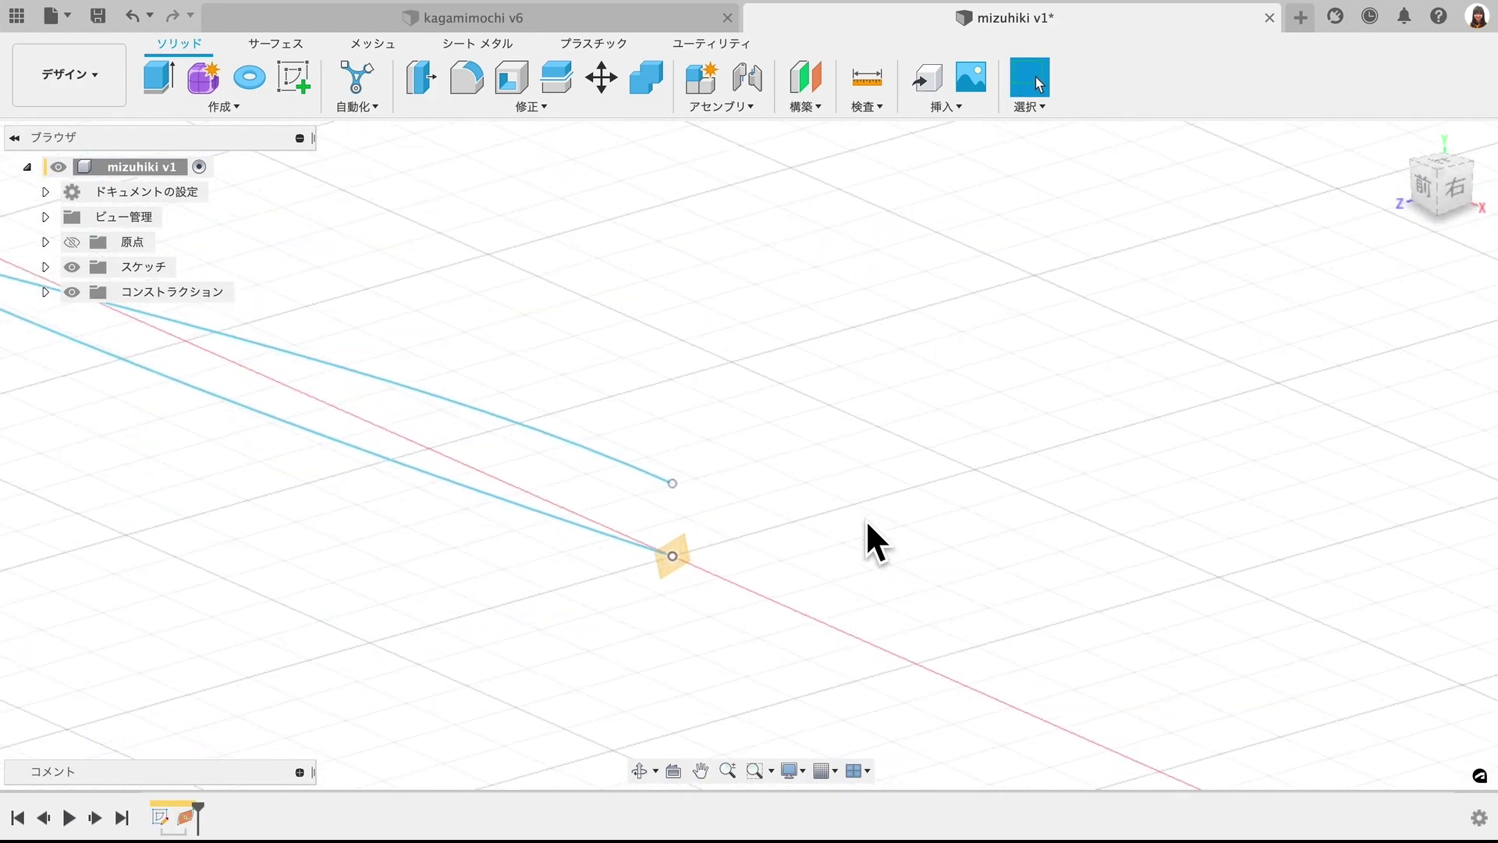
pyautogui.scroll(2, 866, 523)
pyautogui.scroll(2, 867, 522)
# - On the path plane, draw a 1.5 mm diameter circle at the tail tip and finish the sketch
pyautogui.click(295, 80)
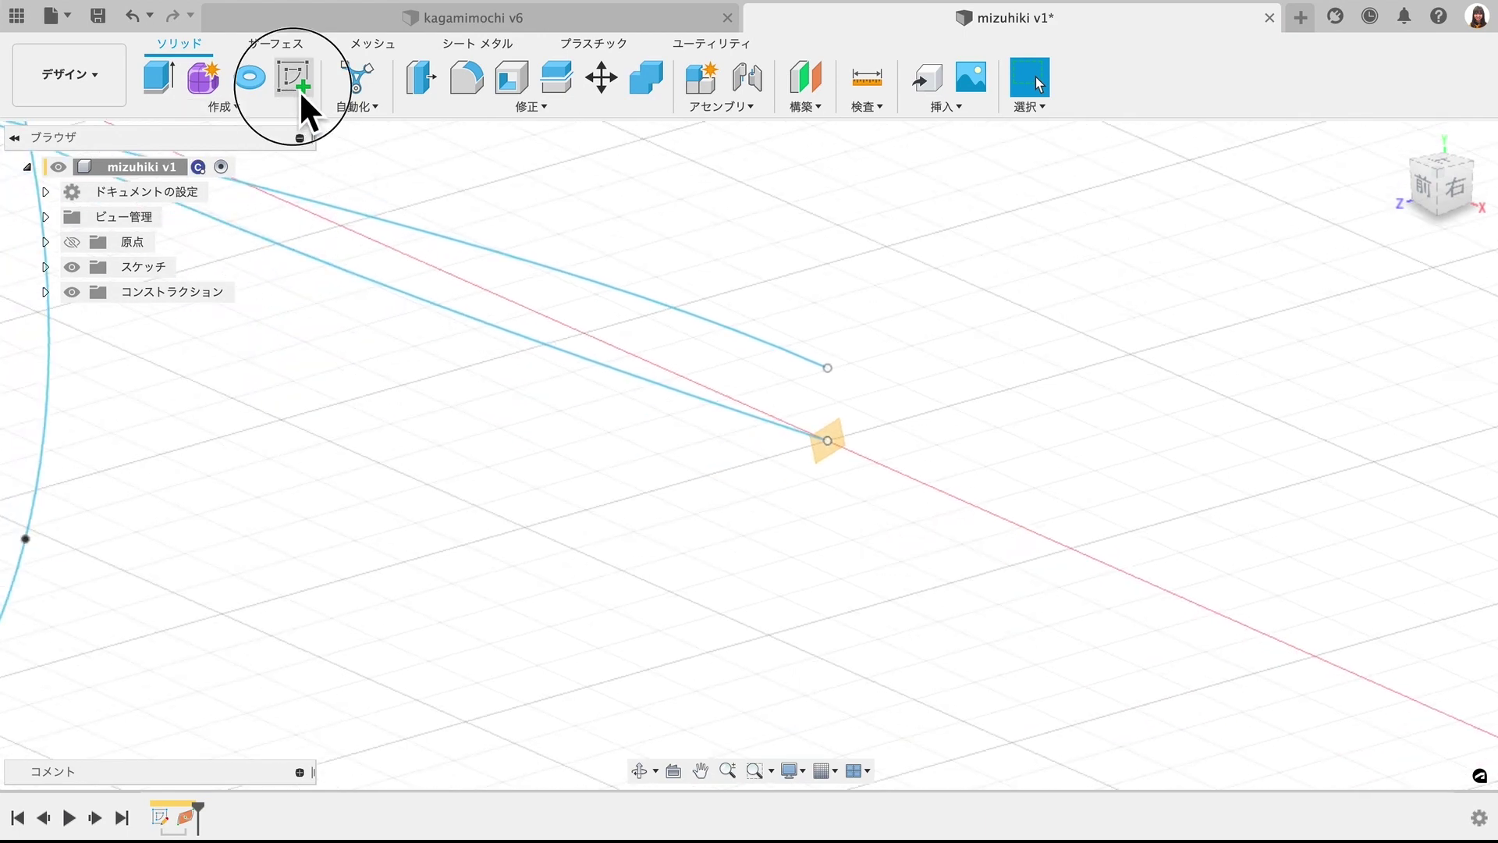
pyautogui.click(830, 457)
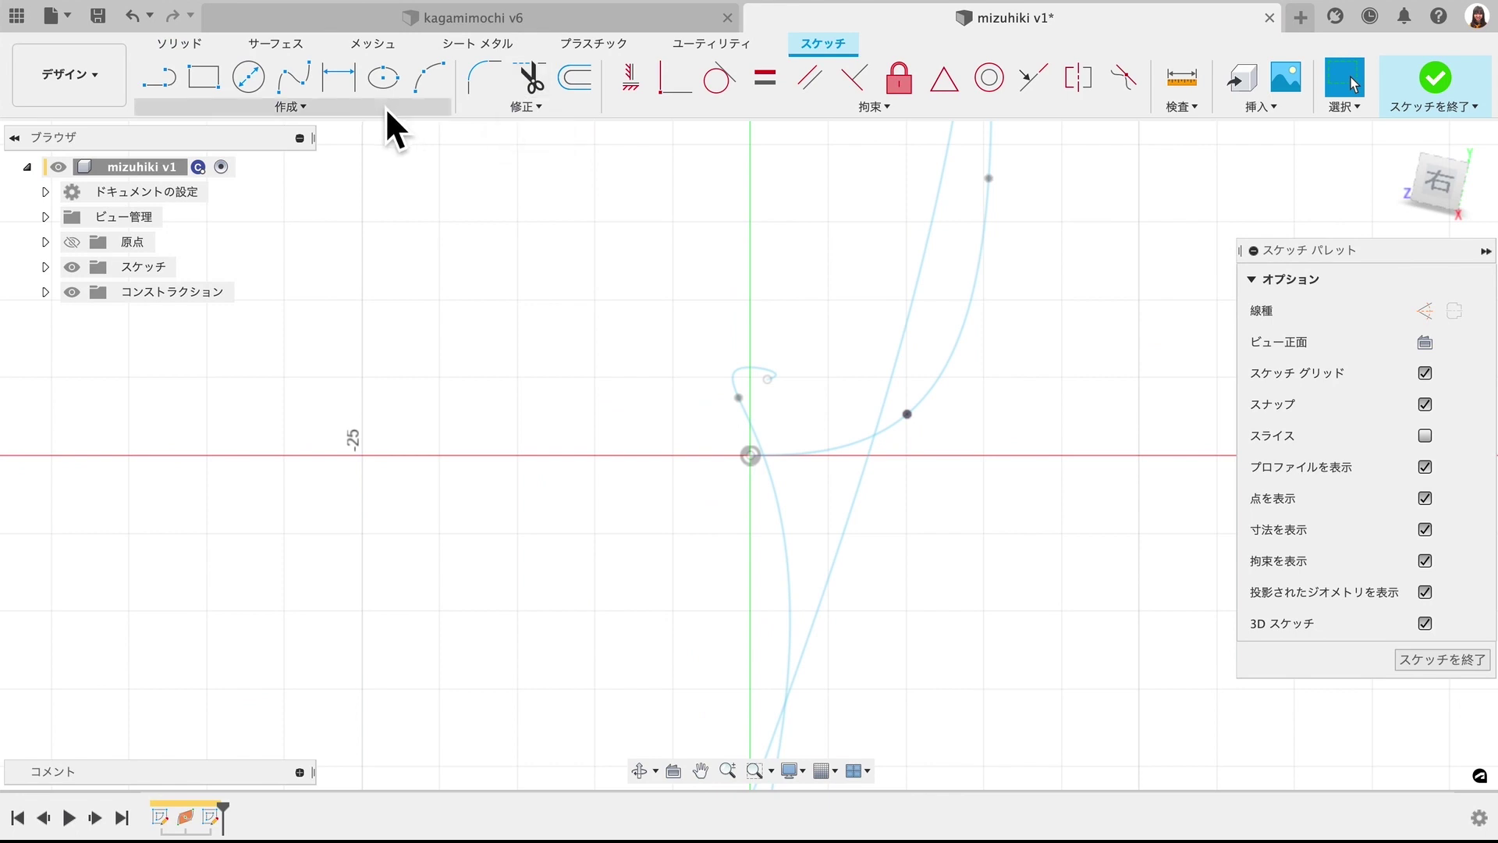
pyautogui.click(386, 106)
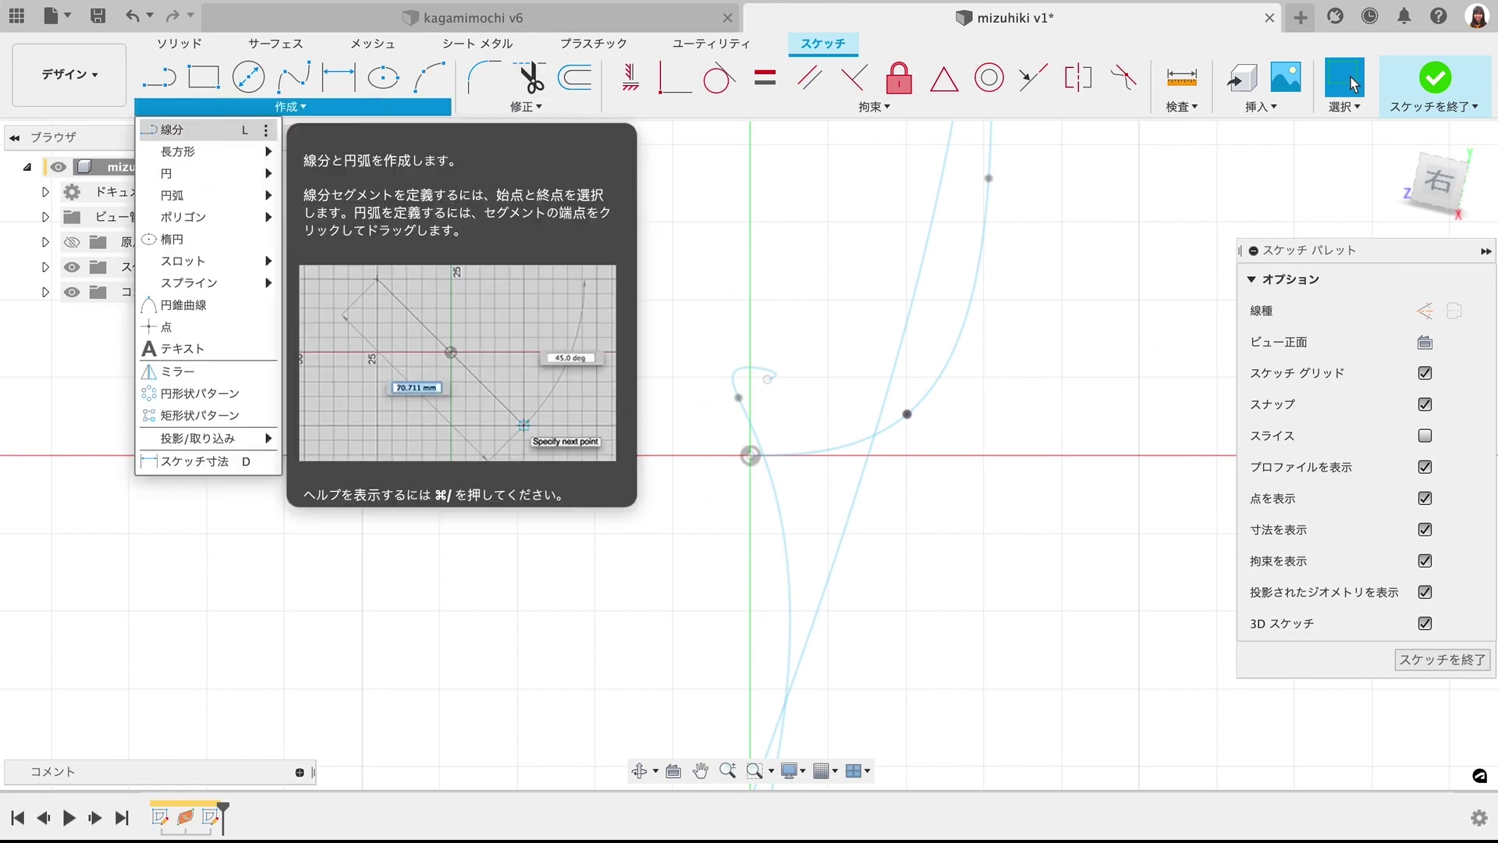
pyautogui.click(249, 77)
pyautogui.click(750, 455)
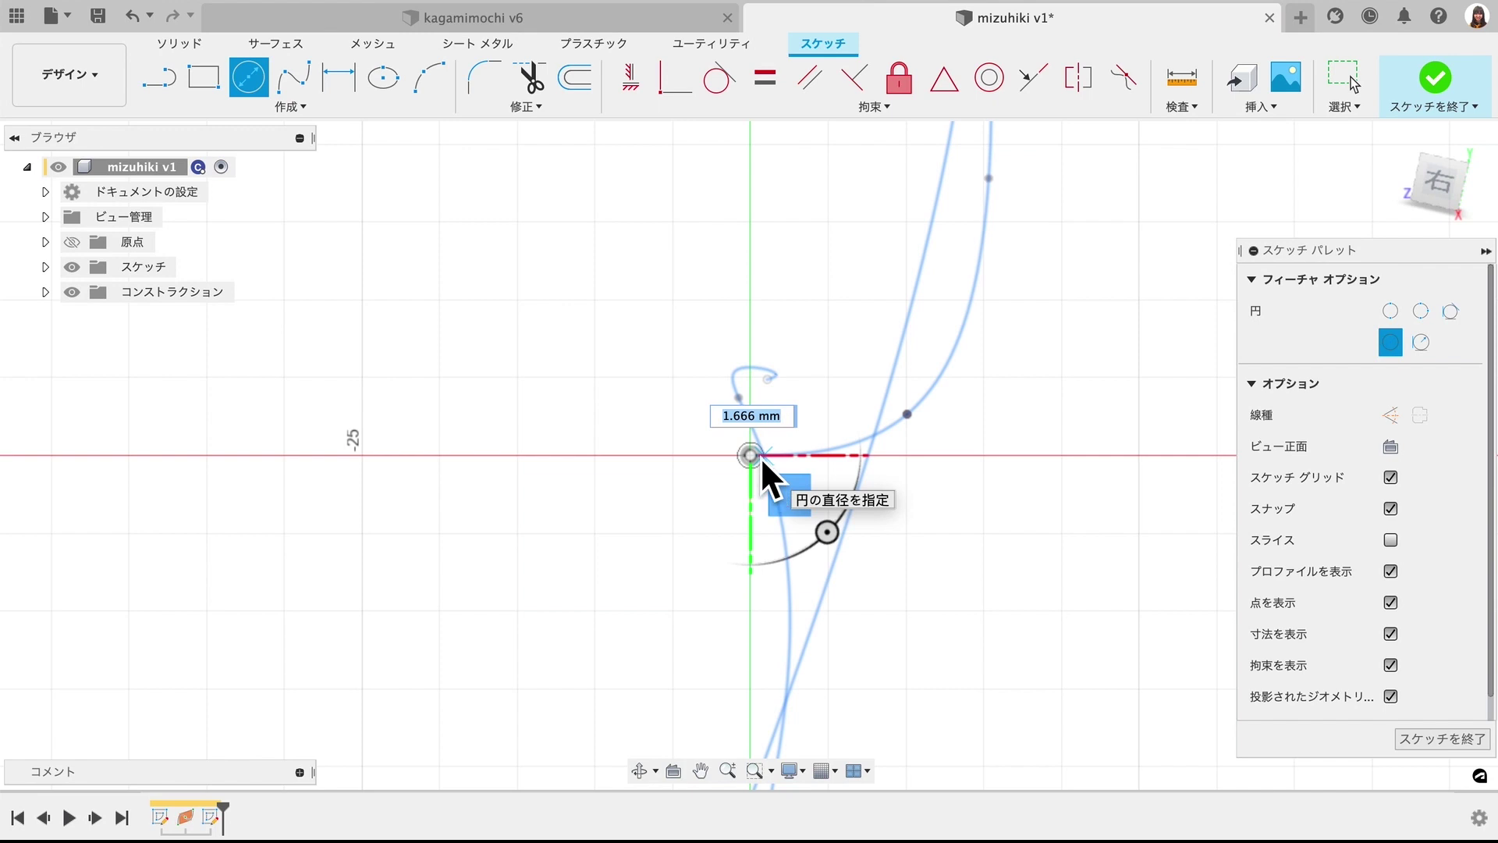
pyautogui.write('1.')
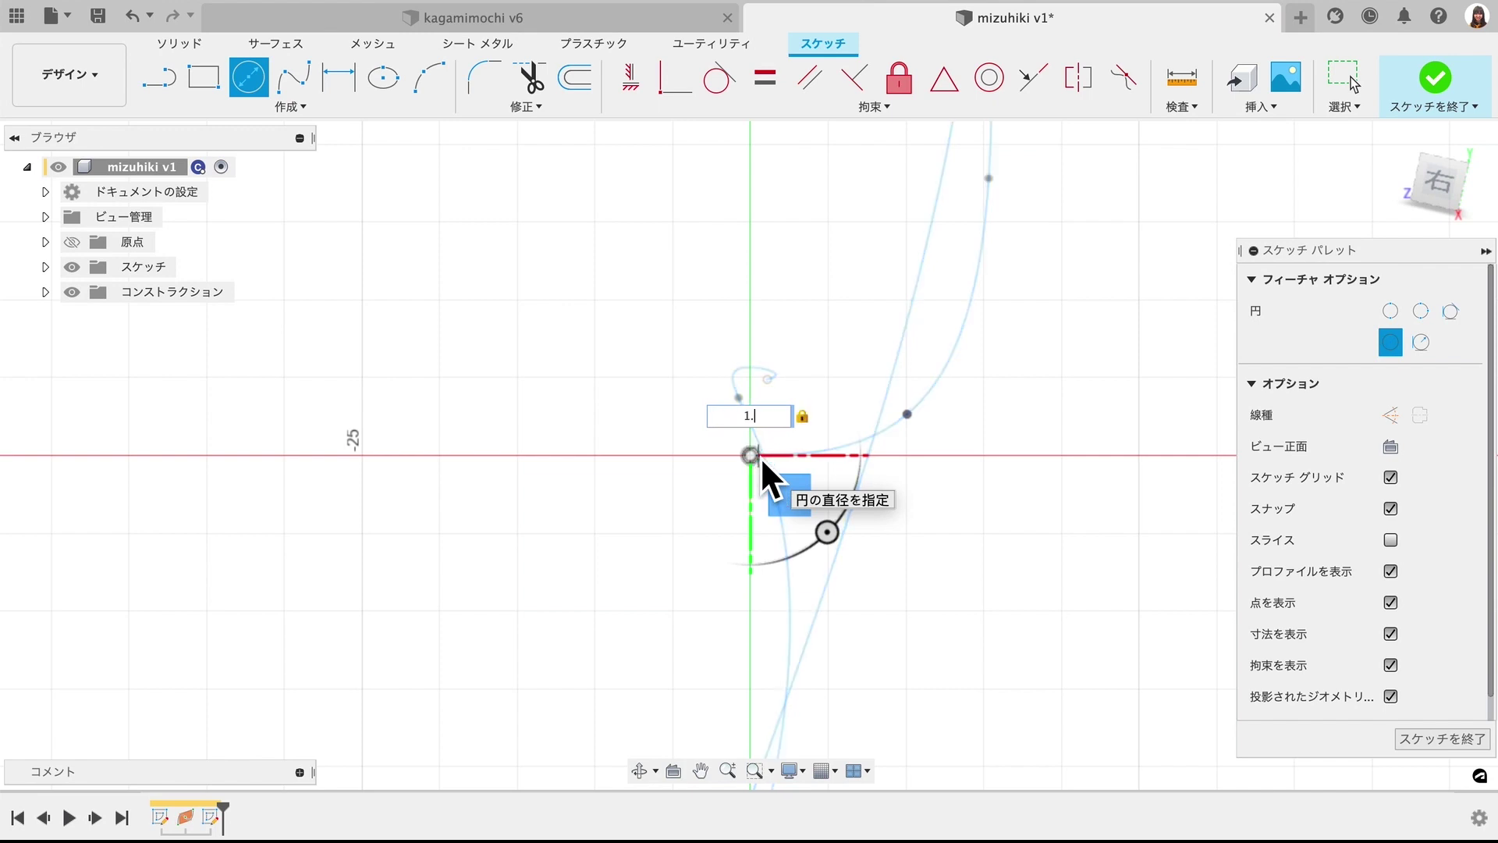
pyautogui.write('5')
pyautogui.press('Return')
pyautogui.press('Escape')
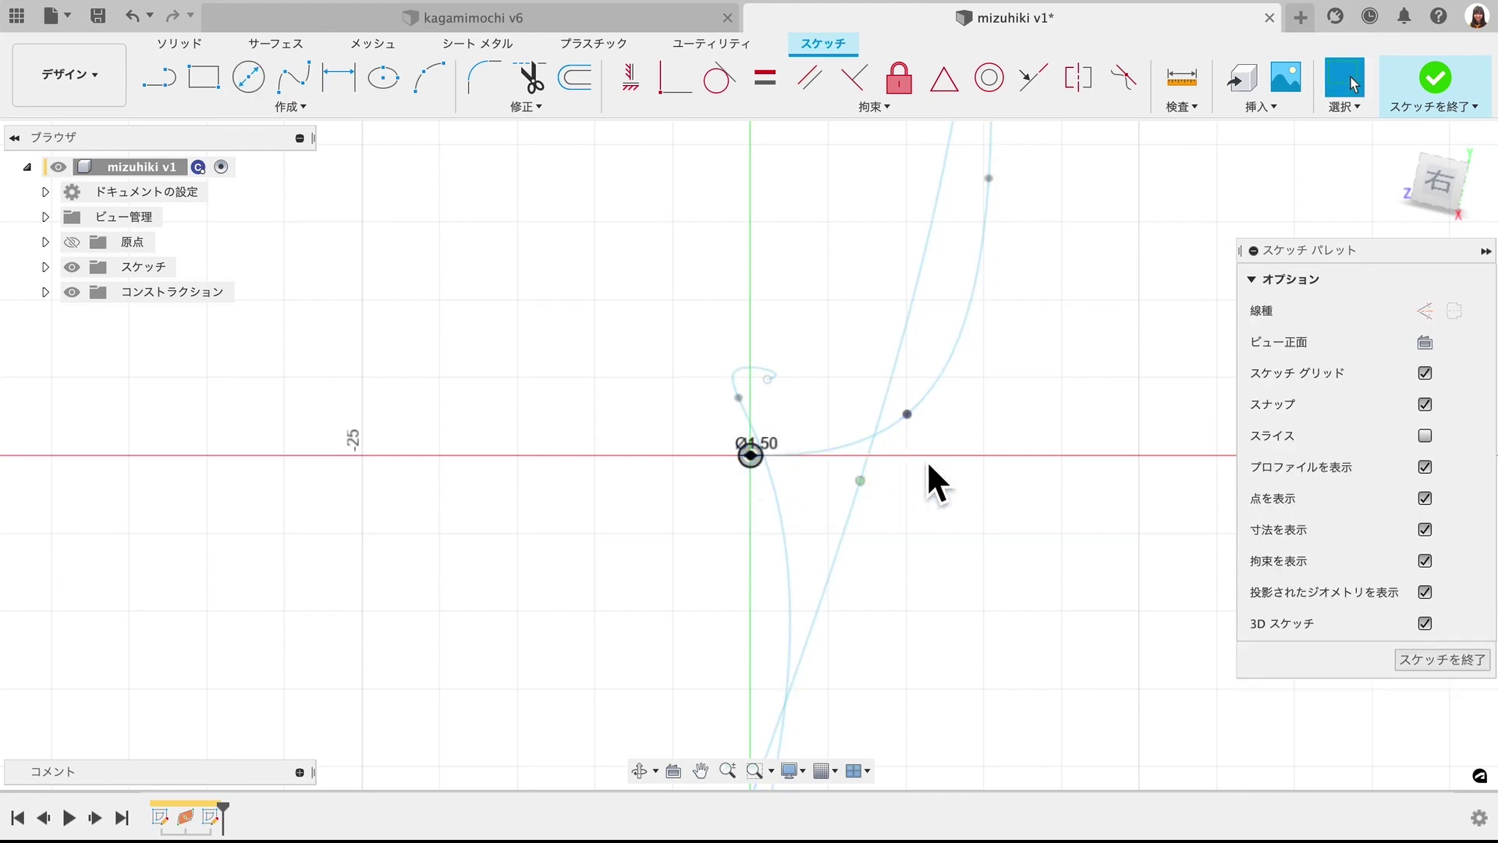
pyautogui.keyDown('shift'); pyautogui.moveTo(927, 461); pyautogui.dragTo(952, 475, button='middle'); pyautogui.keyUp('shift')
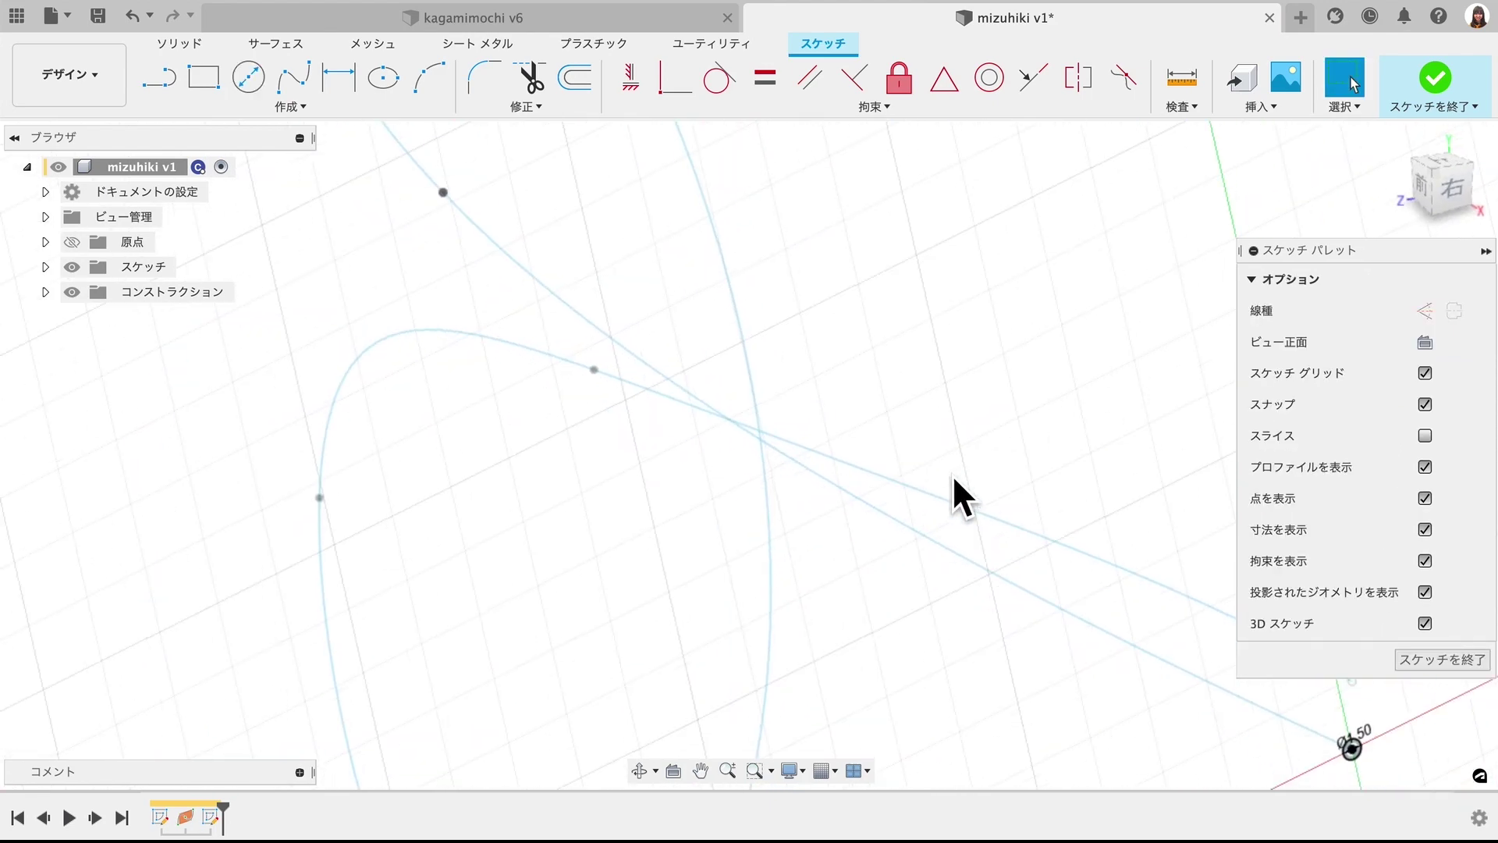
pyautogui.scroll(-2, 952, 475)
pyautogui.scroll(-2, 952, 475)
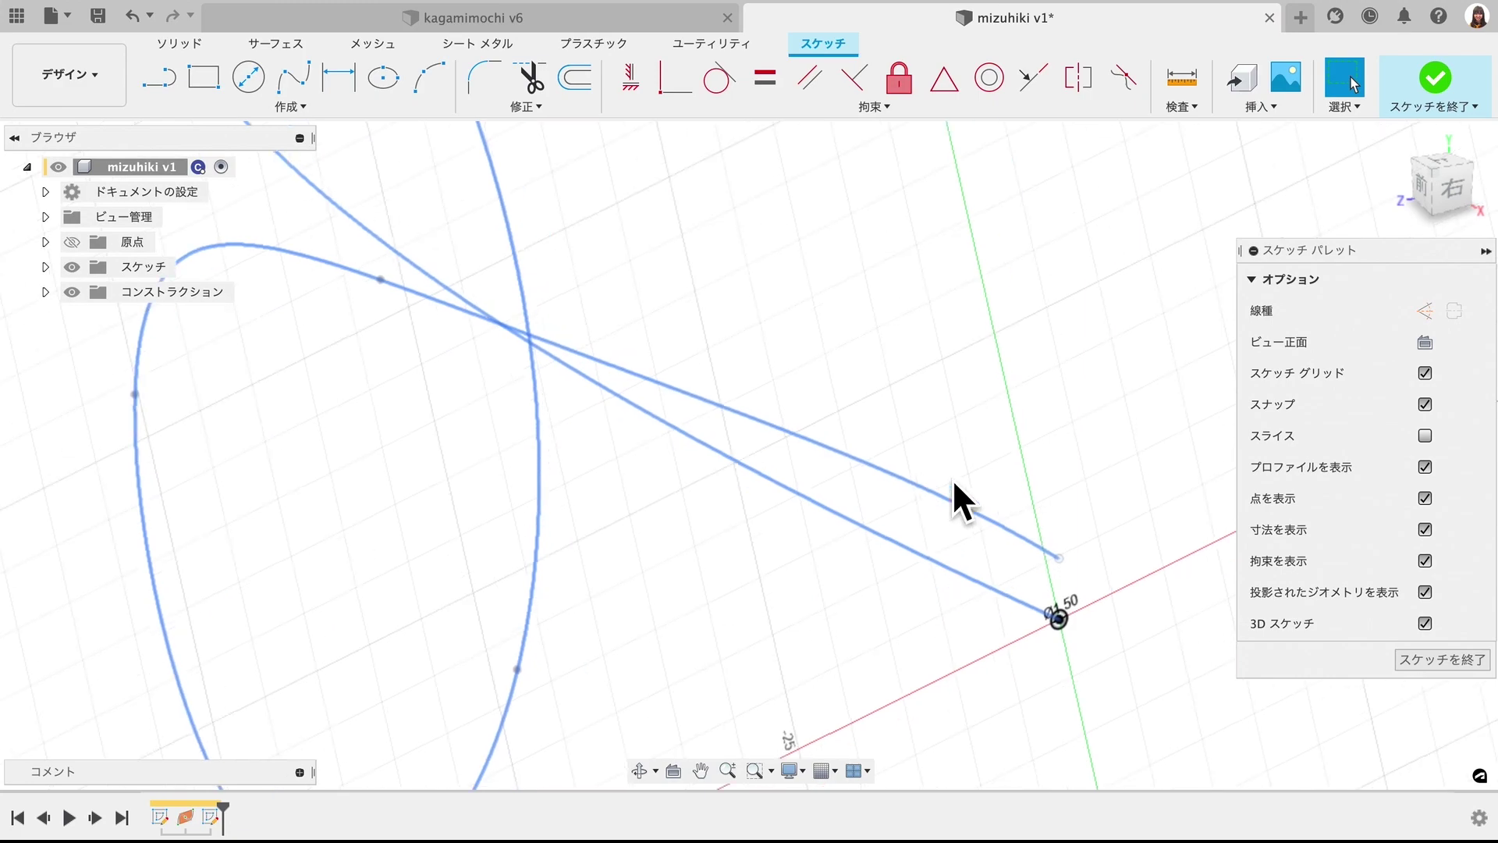
pyautogui.click(1436, 75)
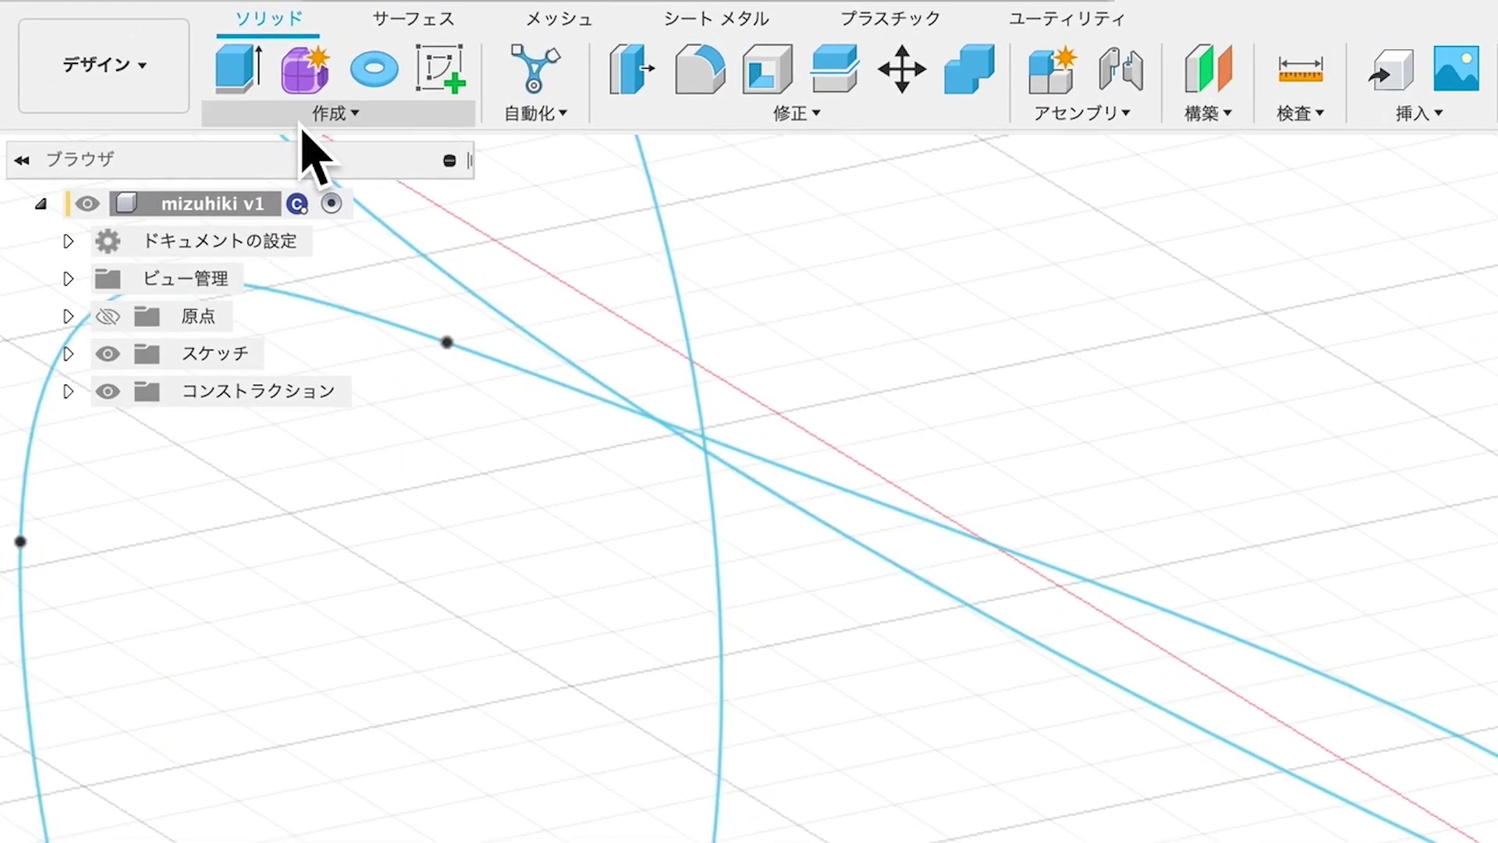
# - Sweep the 1.5 mm circle profile along the bow spline path into a solid cord
pyautogui.click(242, 109)
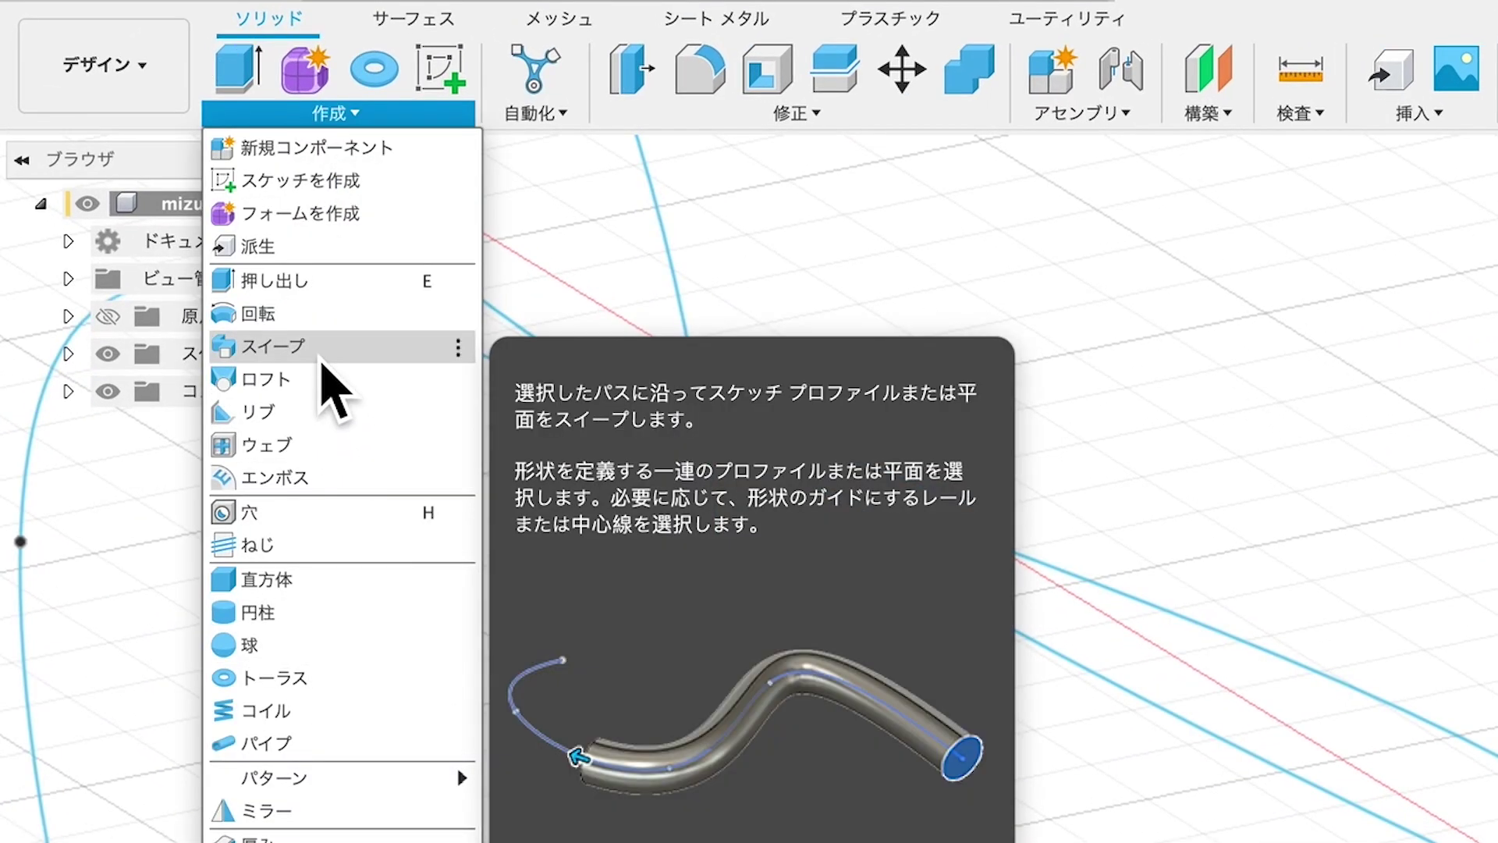
pyautogui.click(328, 351)
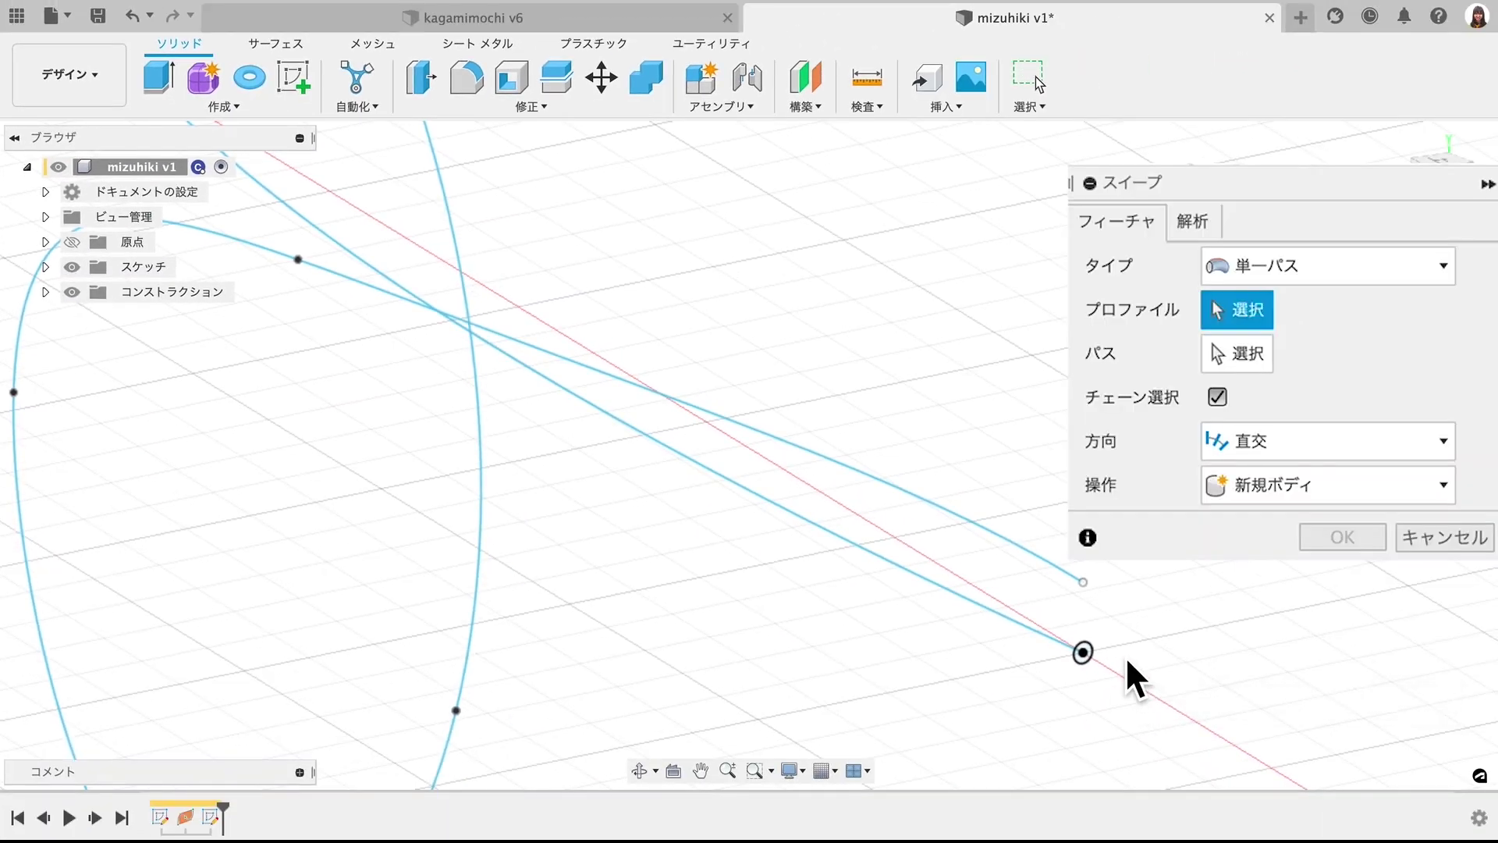
pyautogui.click(1084, 654)
pyautogui.click(1233, 355)
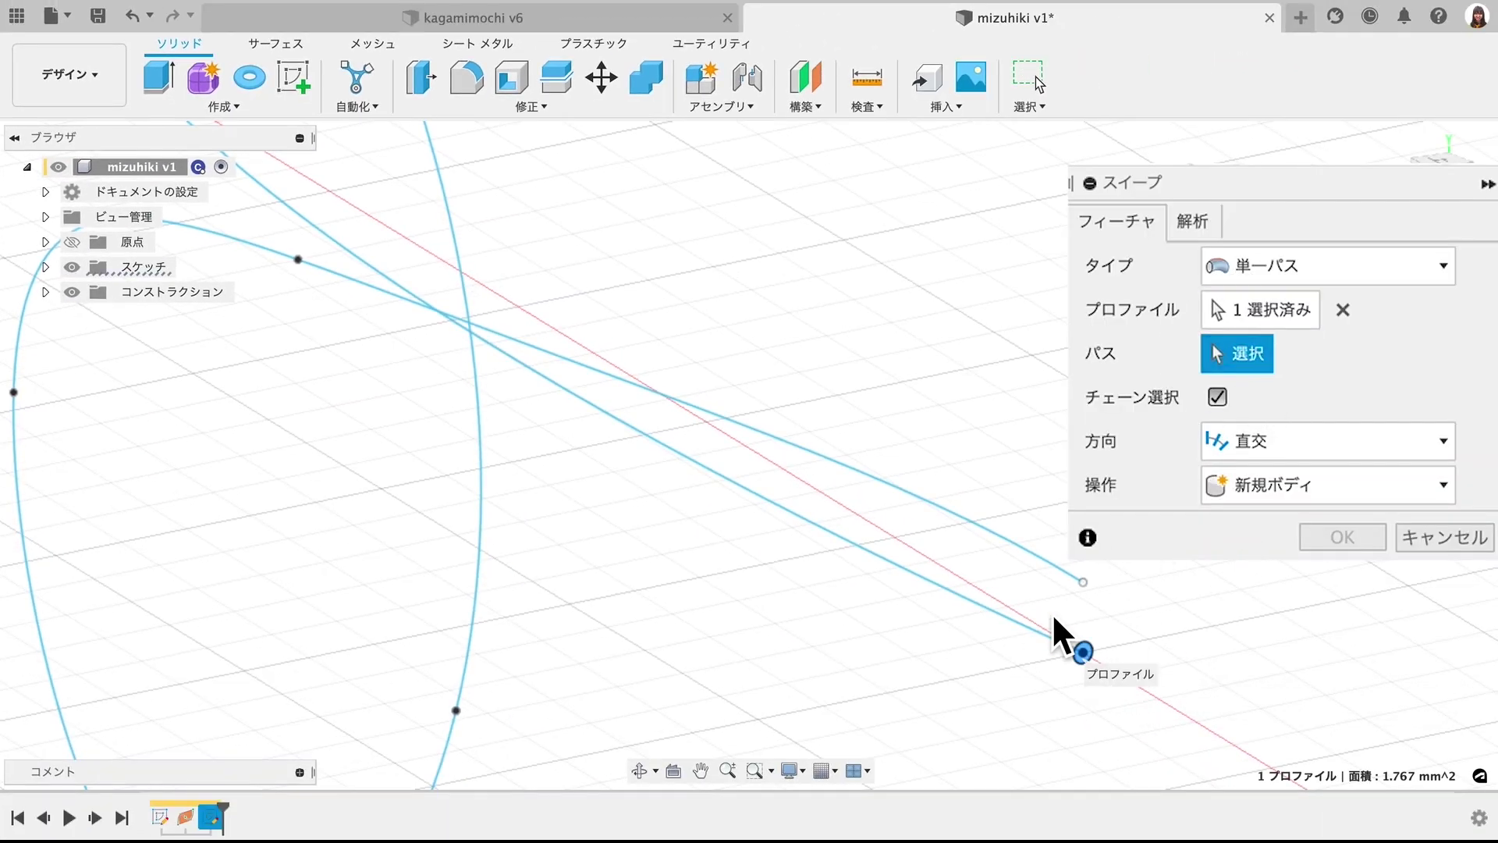
pyautogui.click(1037, 634)
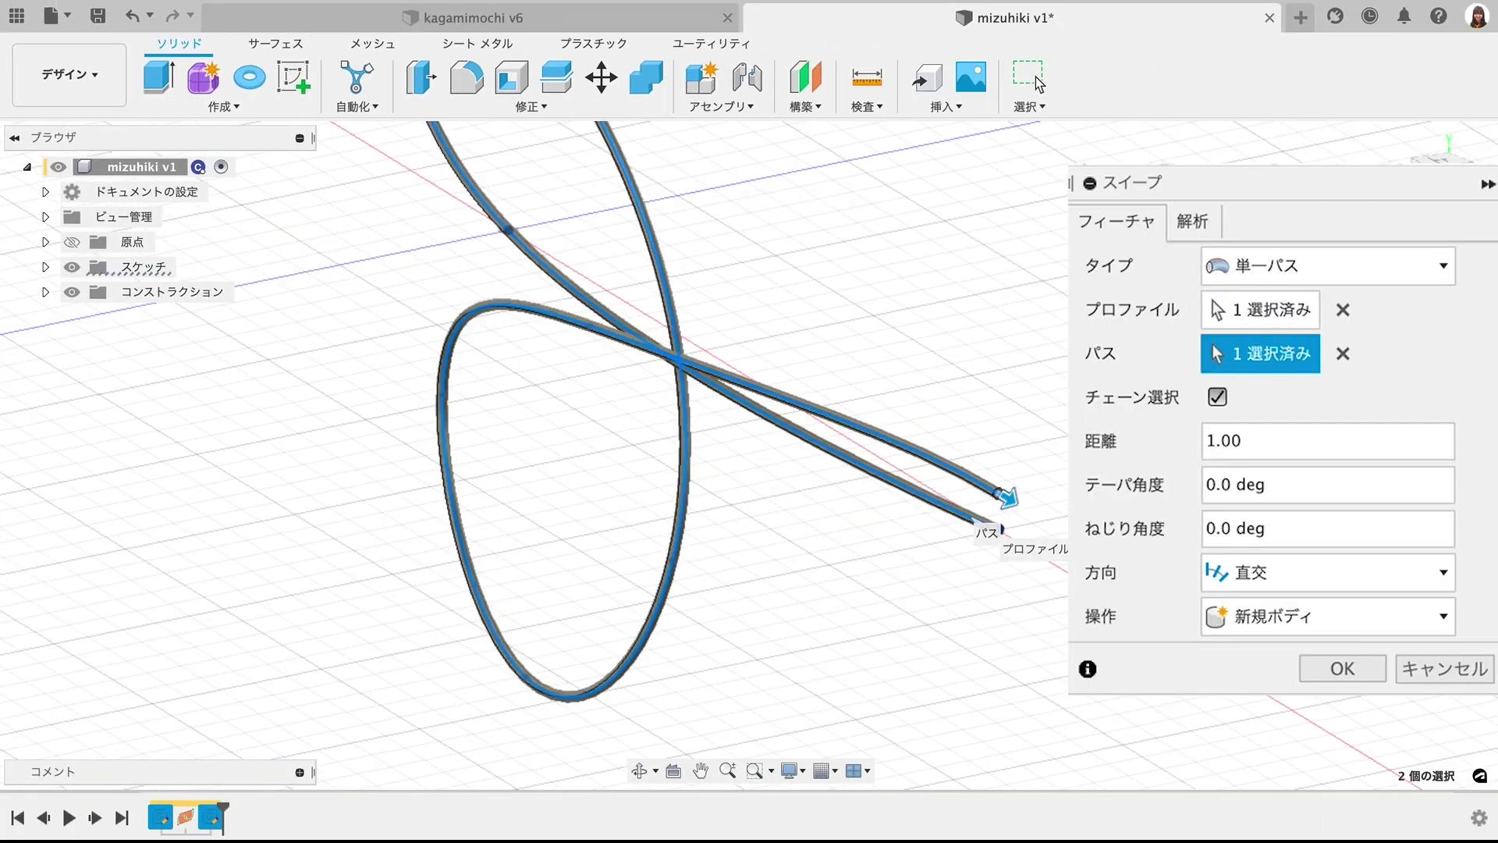
pyautogui.click(1371, 677)
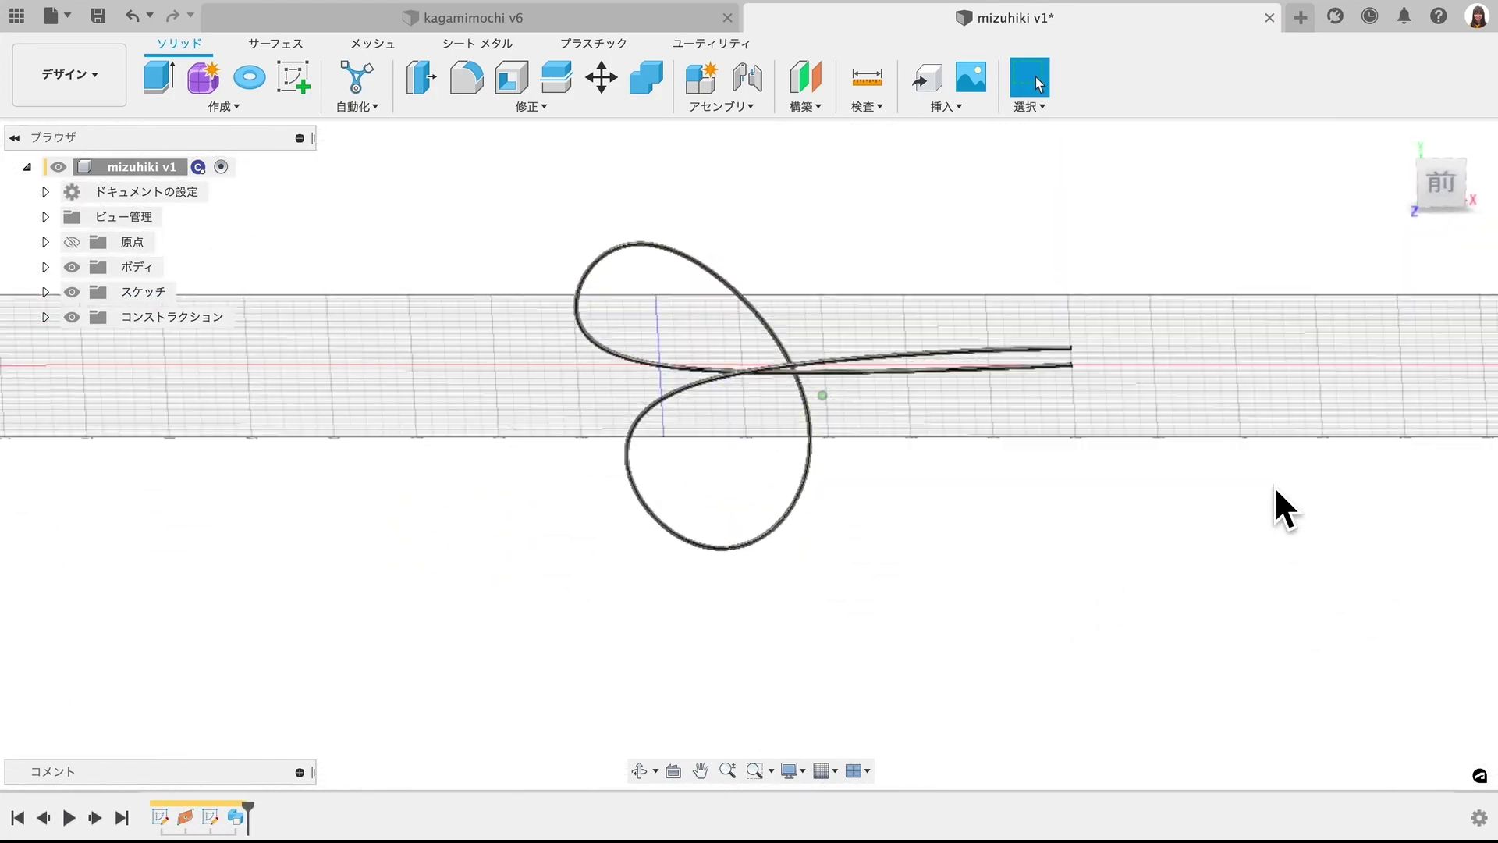
pyautogui.keyDown('shift'); pyautogui.moveTo(1275, 485); pyautogui.dragTo(1269, 489, button='middle'); pyautogui.keyUp('shift')
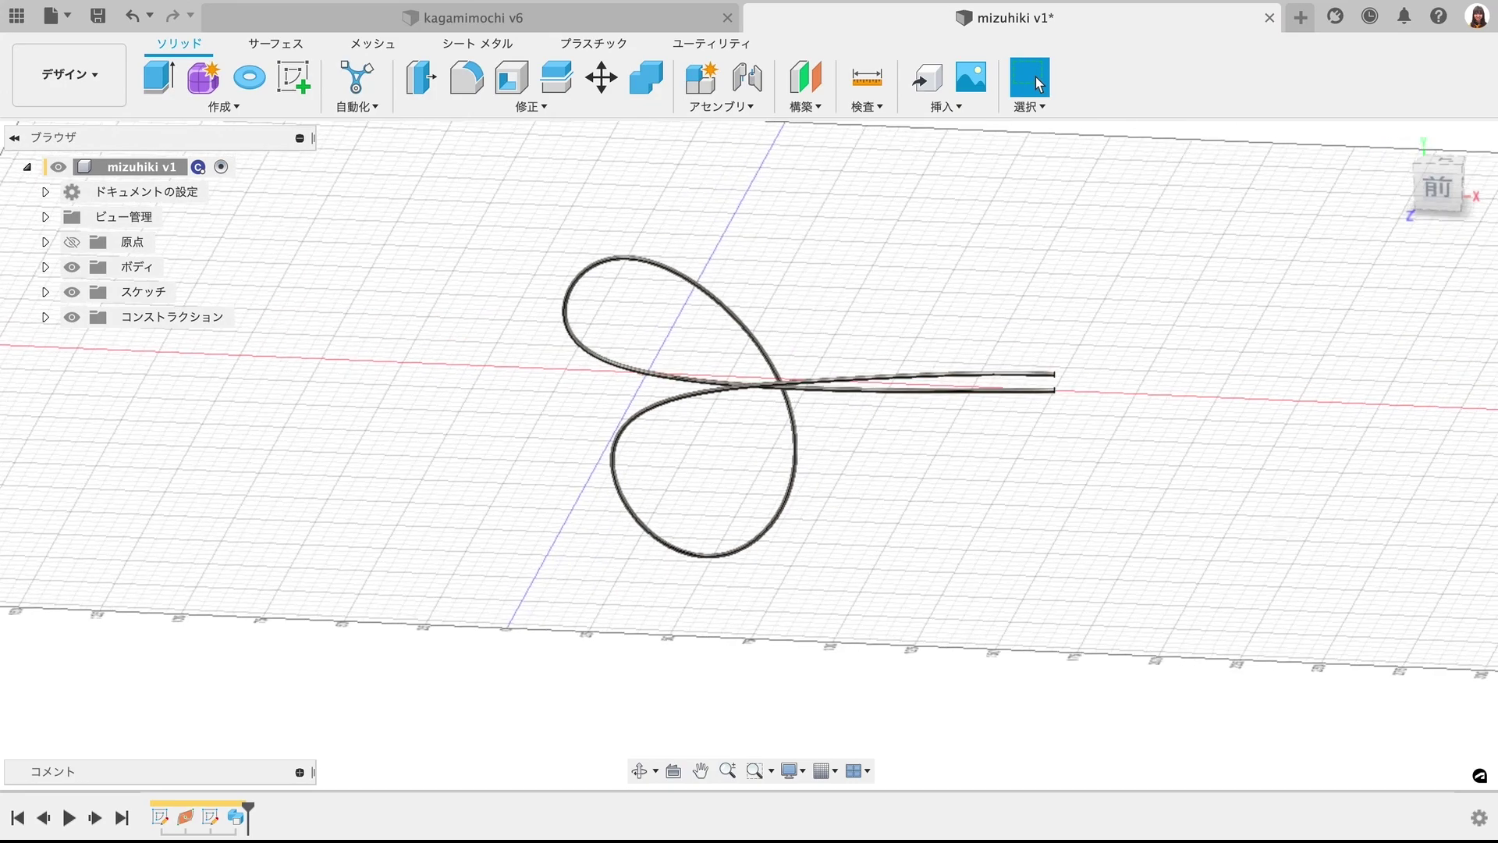
pyautogui.scroll(2, 1268, 489)
pyautogui.scroll(2, 1116, 454)
pyautogui.scroll(-1, 1037, 432)
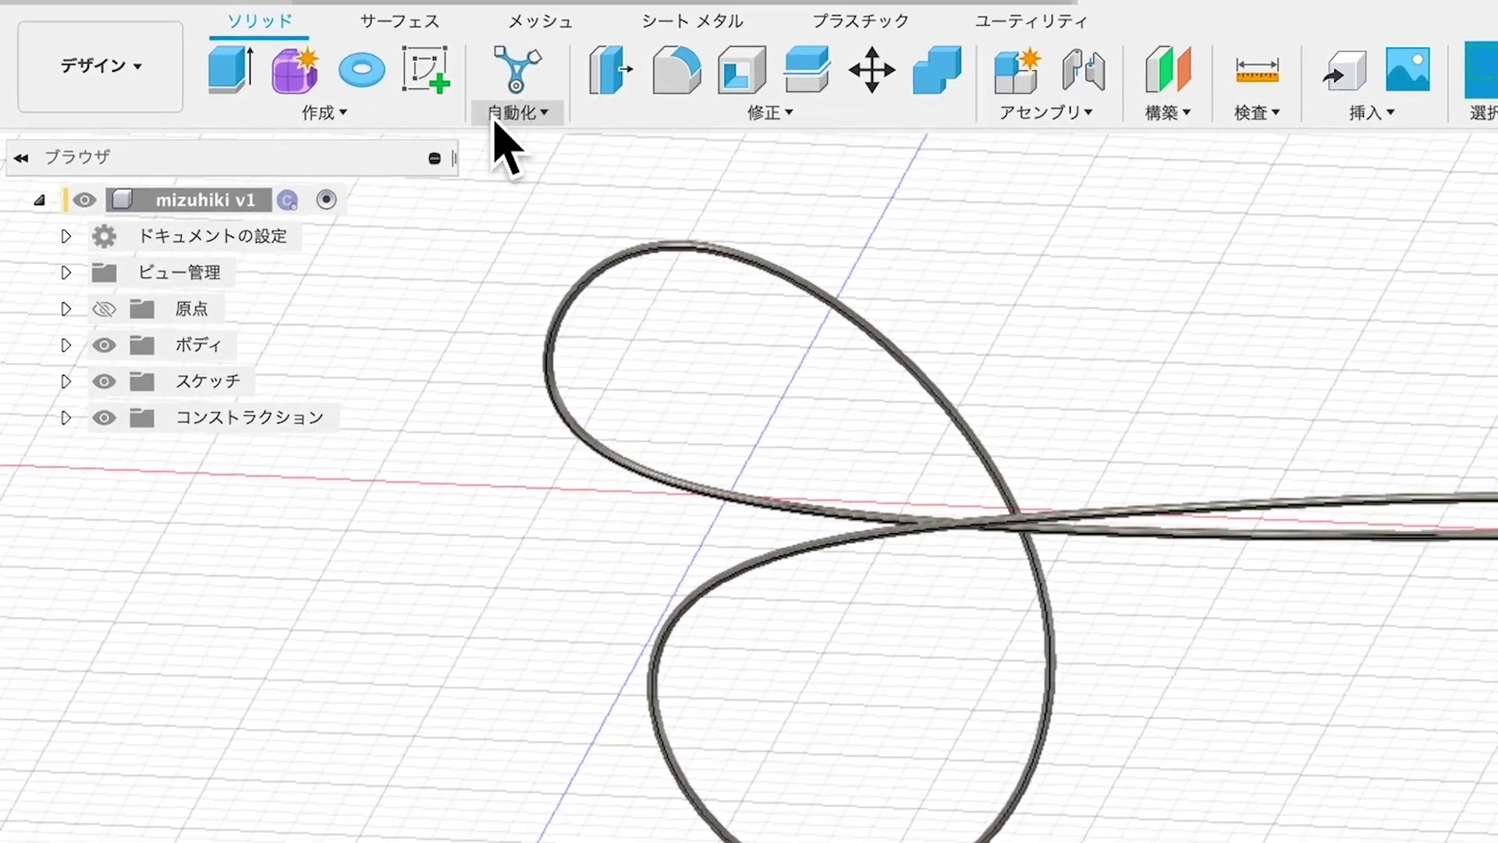
# - Rectangular-pattern the tube along the vertical axis into 3 copies 3.512 mm apart, then view Front
pyautogui.click(308, 110)
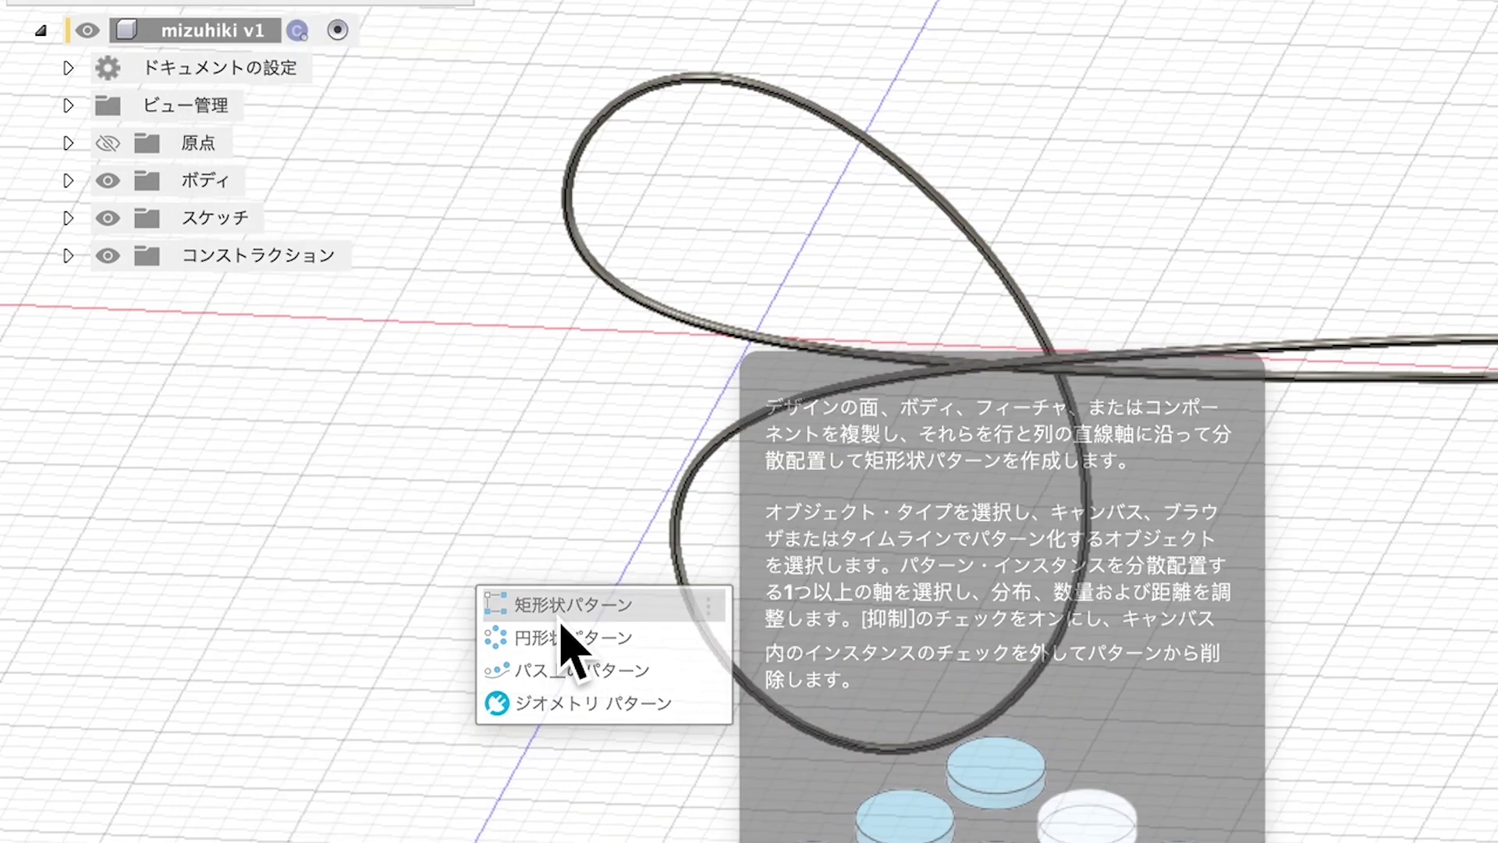
pyautogui.click(573, 603)
pyautogui.click(927, 401)
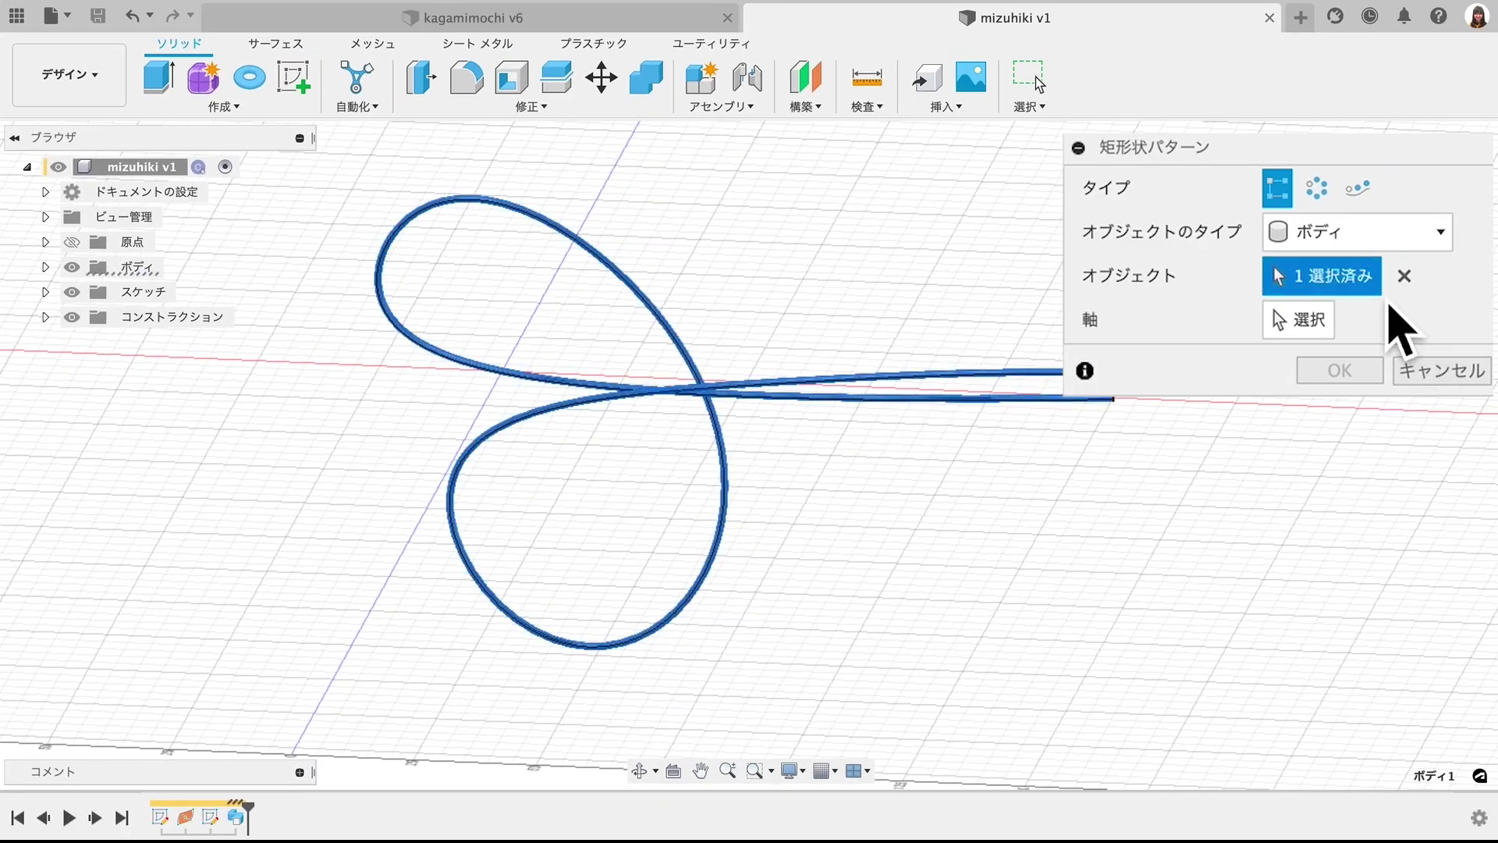
pyautogui.click(1308, 326)
pyautogui.click(507, 292)
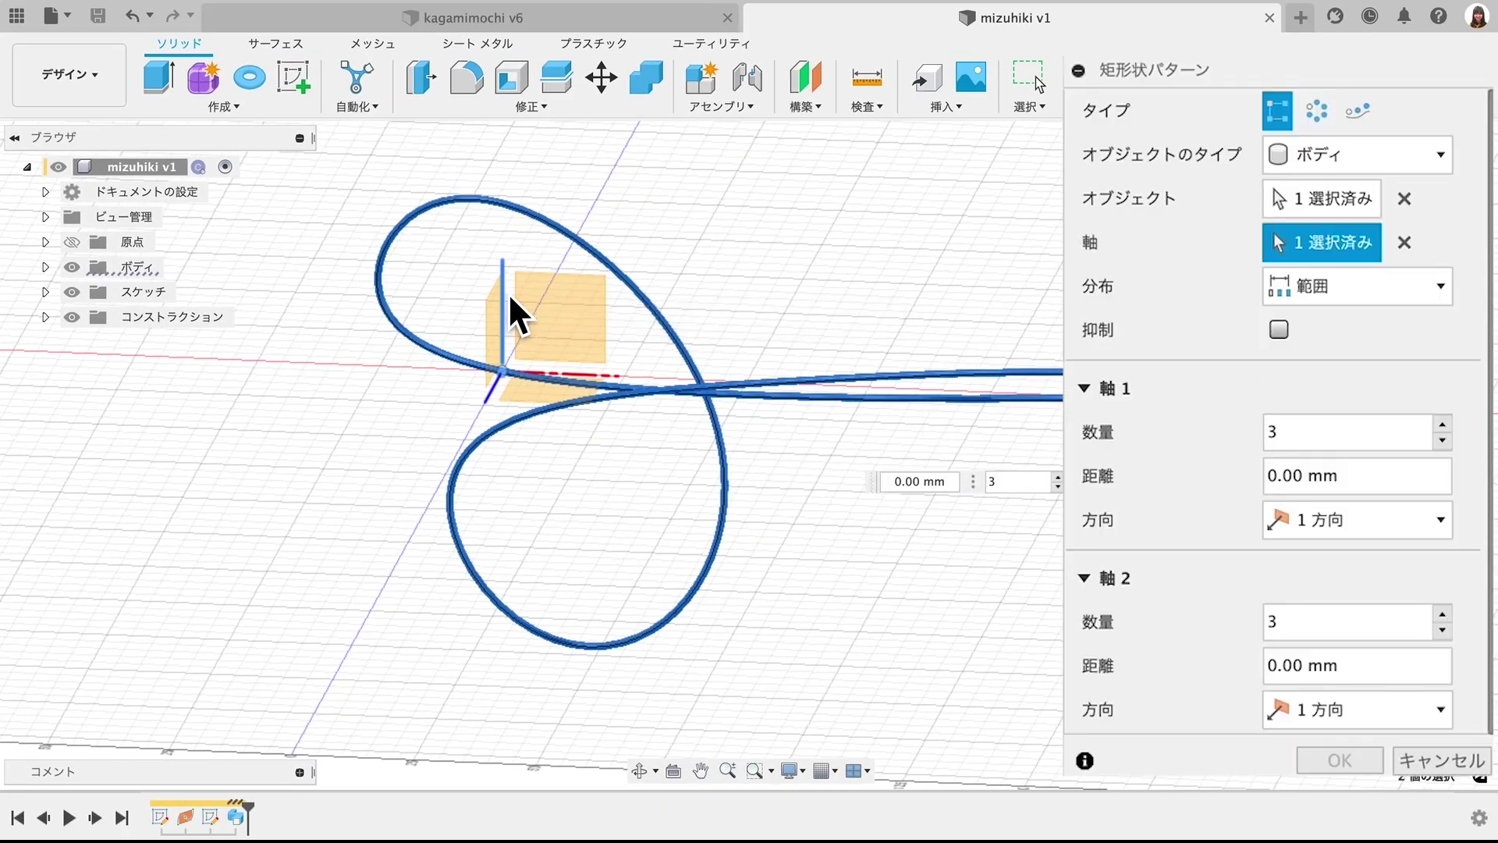
pyautogui.moveTo(746, 413); pyautogui.dragTo(738, 390)
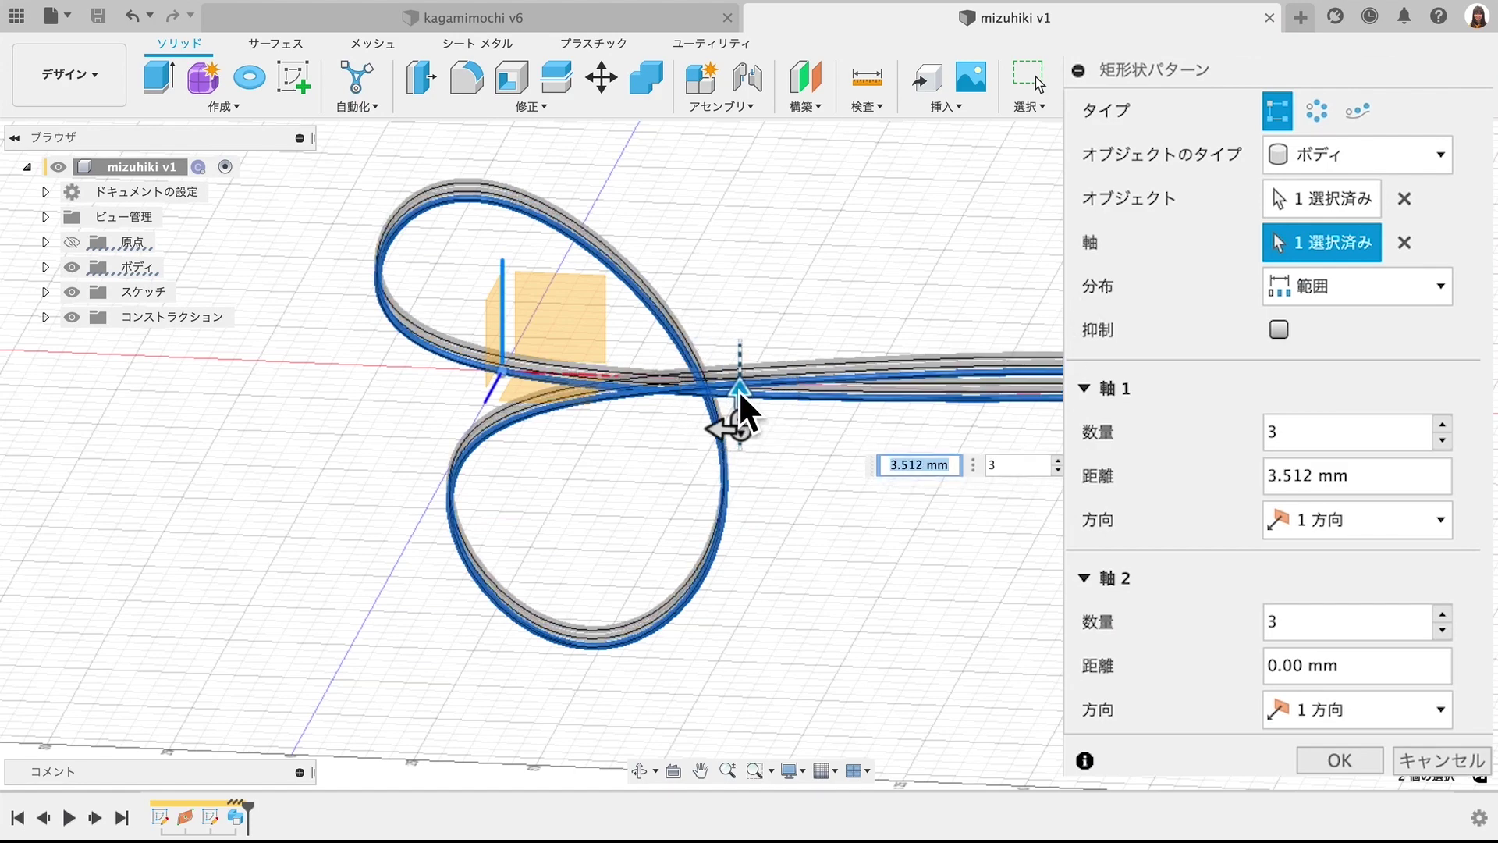
pyautogui.press('Tab')
pyautogui.scroll(-3, 827, 509)
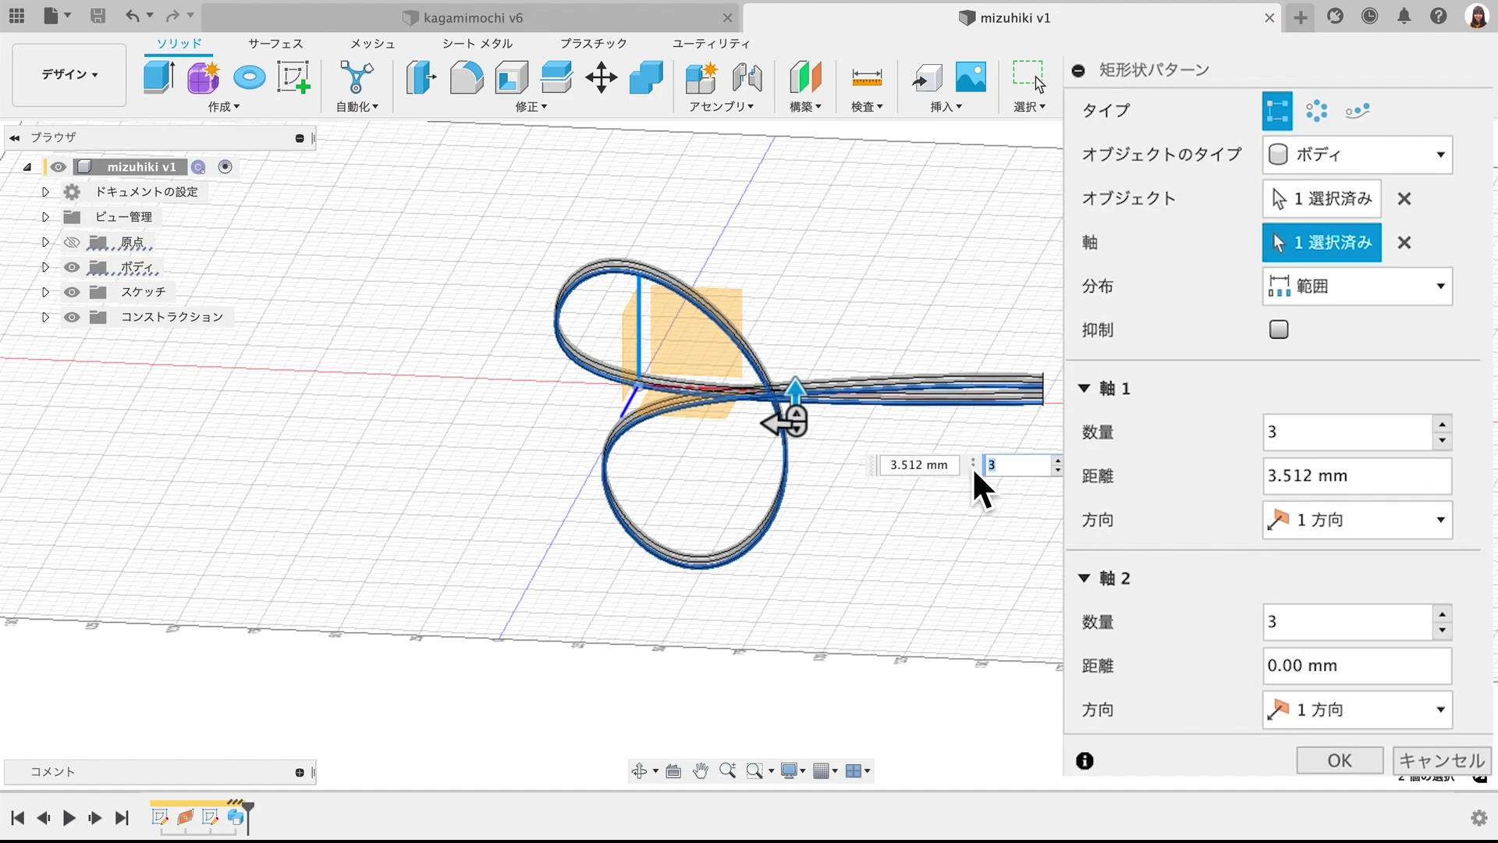
pyautogui.press('Return')
pyautogui.scroll(3, 1022, 480)
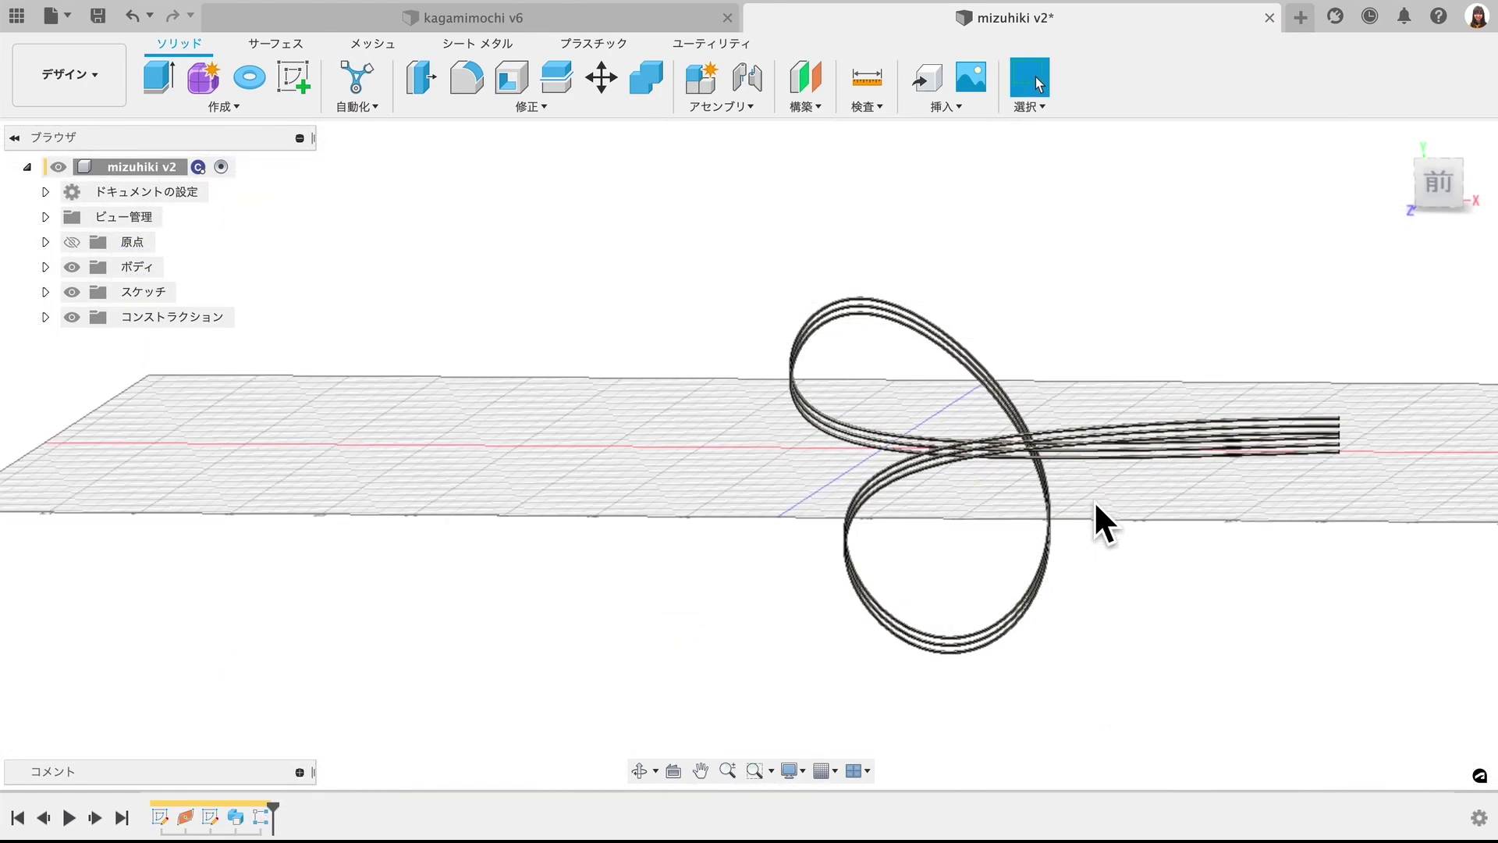
pyautogui.click(1449, 185)
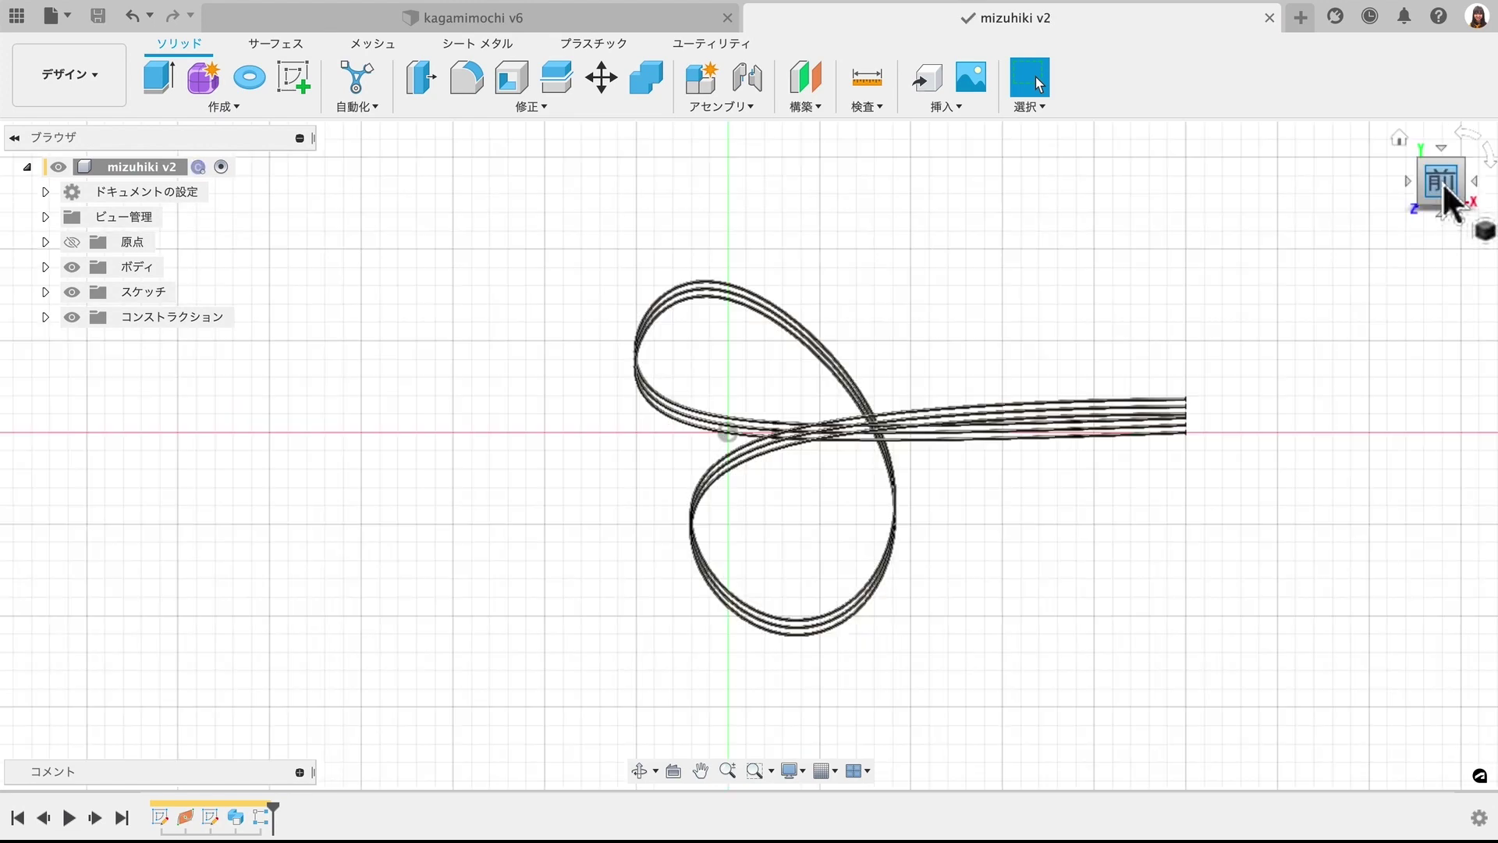
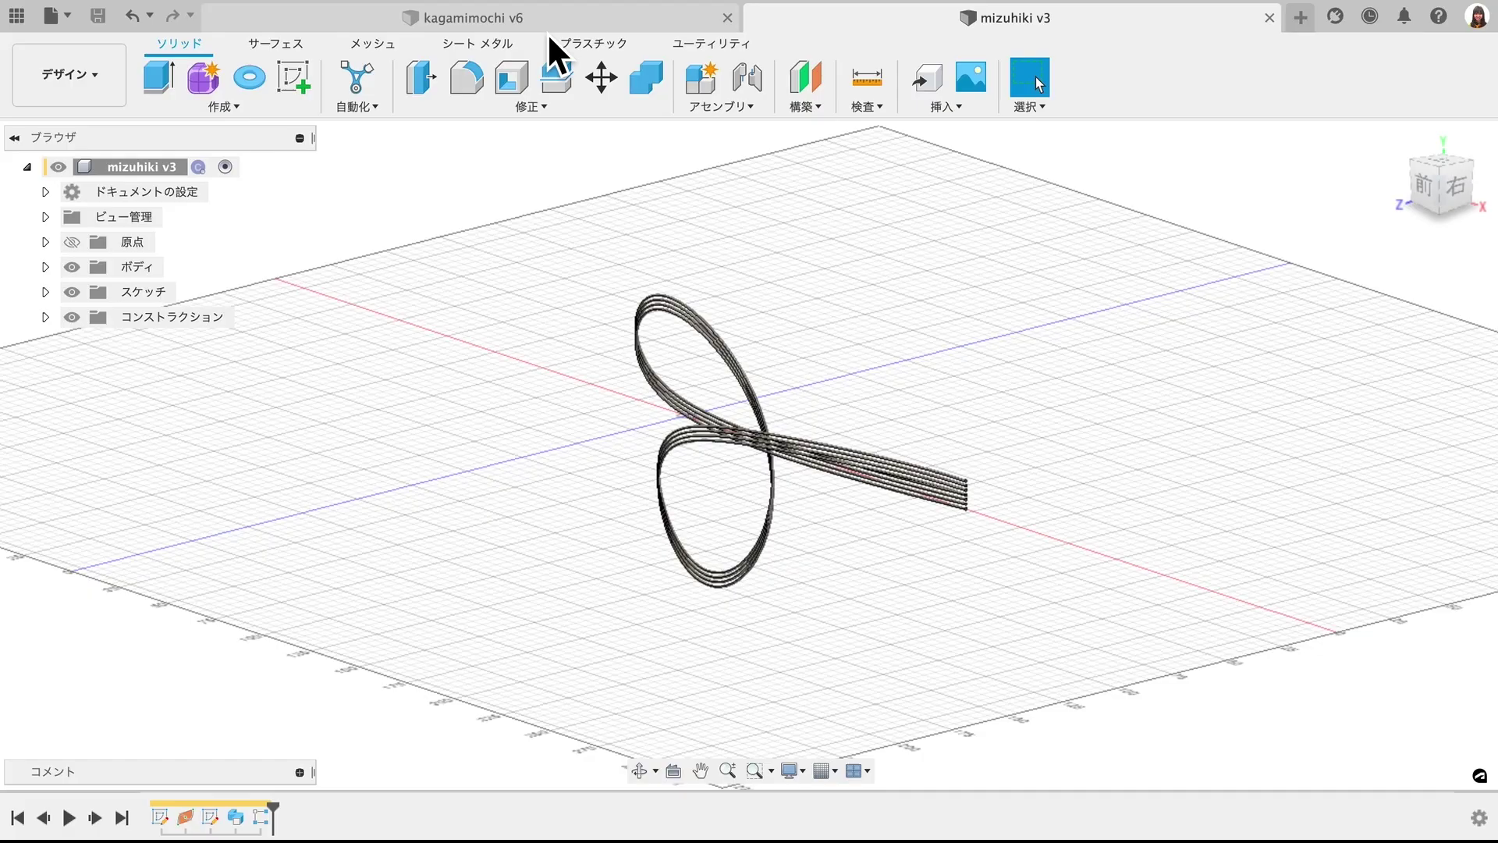
# - Return to the kagamimochi v6 design and show the Data Panel with the mizuhiki design selected
pyautogui.click(543, 30)
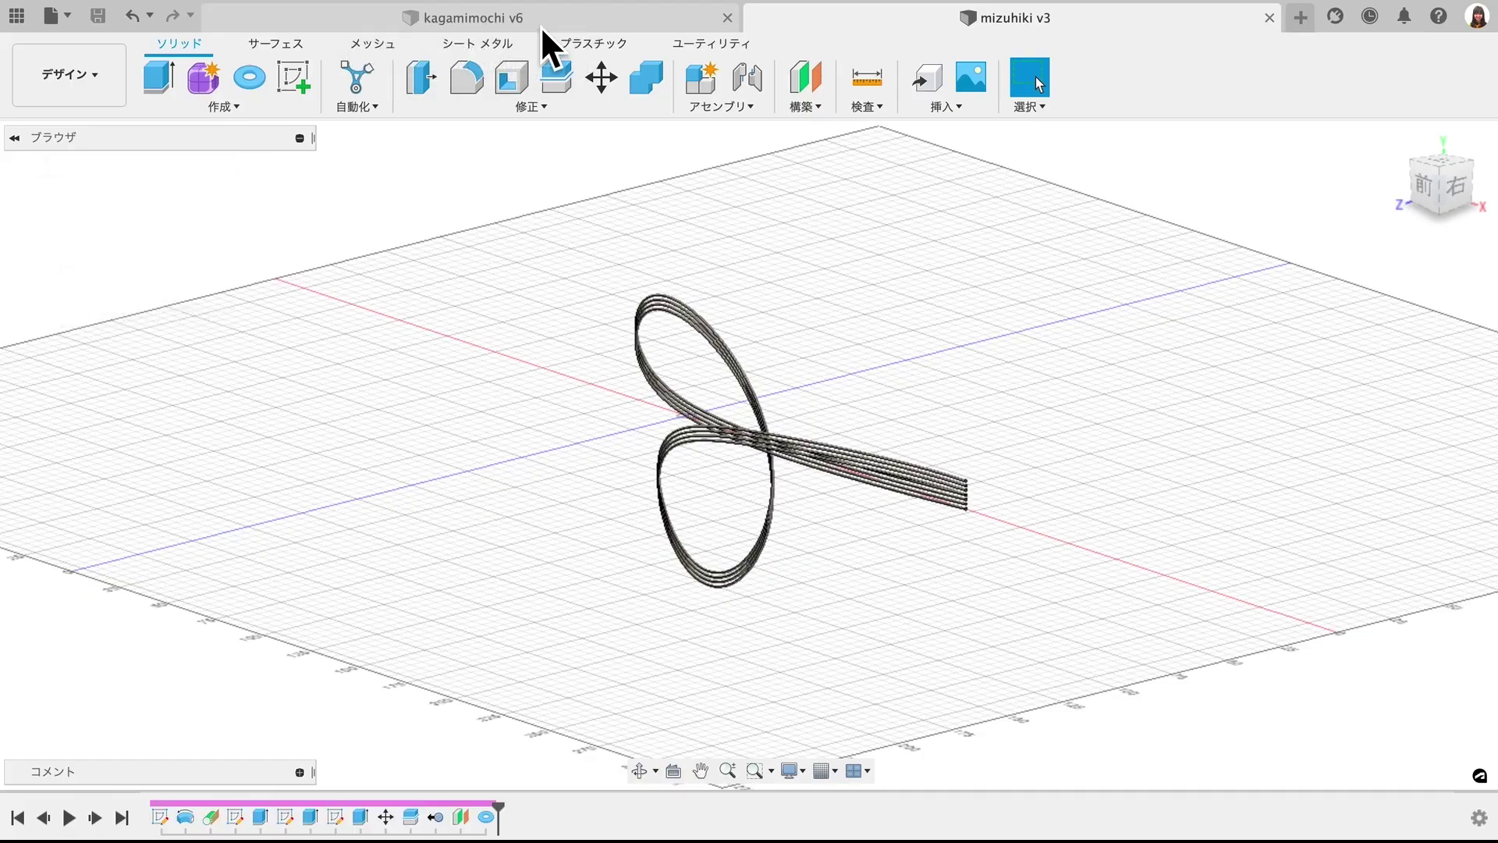
pyautogui.click(615, 321)
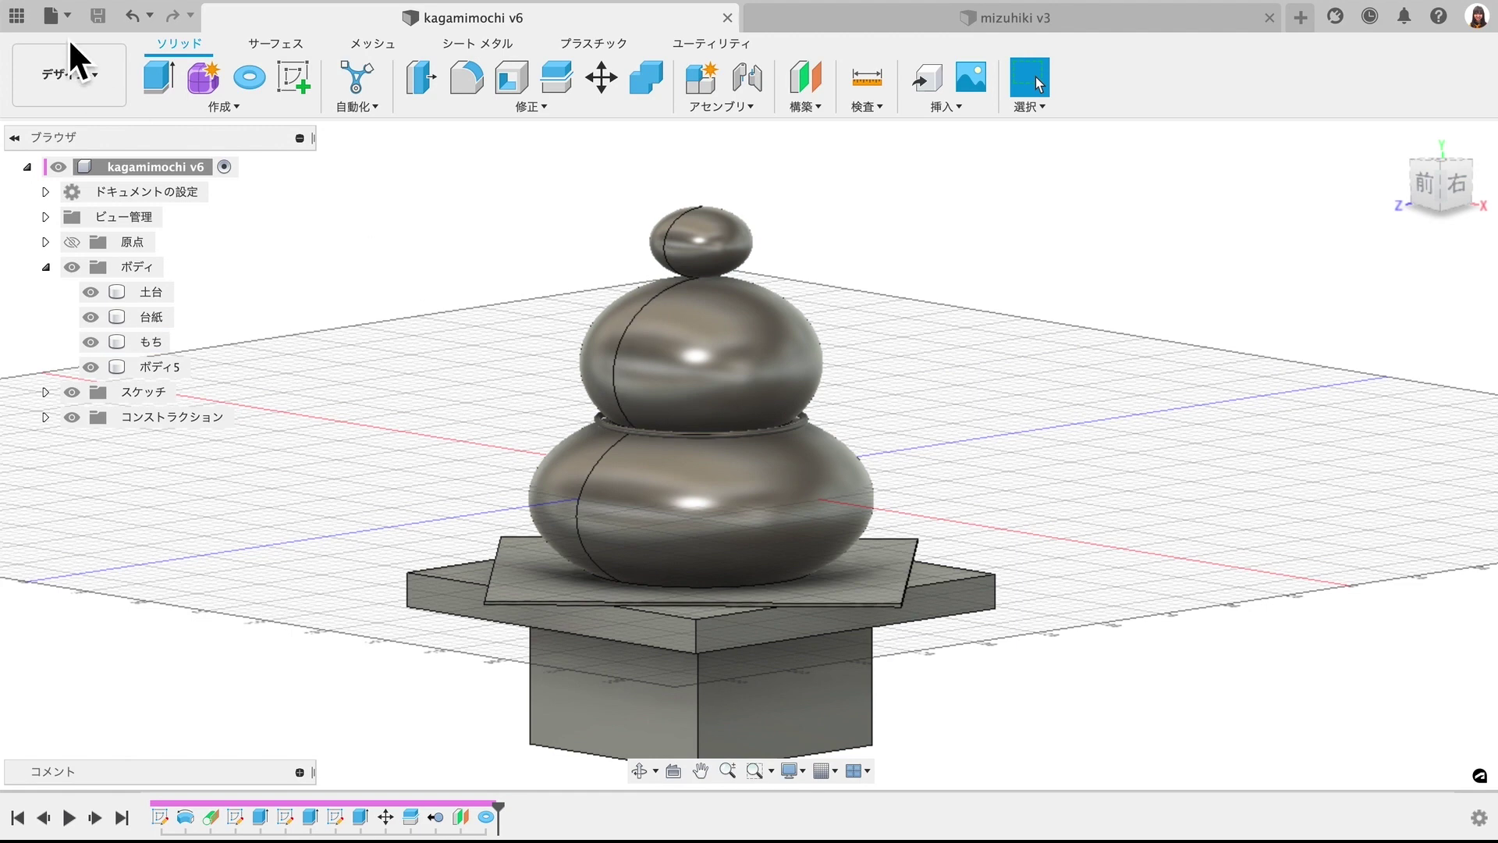
pyautogui.click(22, 16)
pyautogui.click(288, 353)
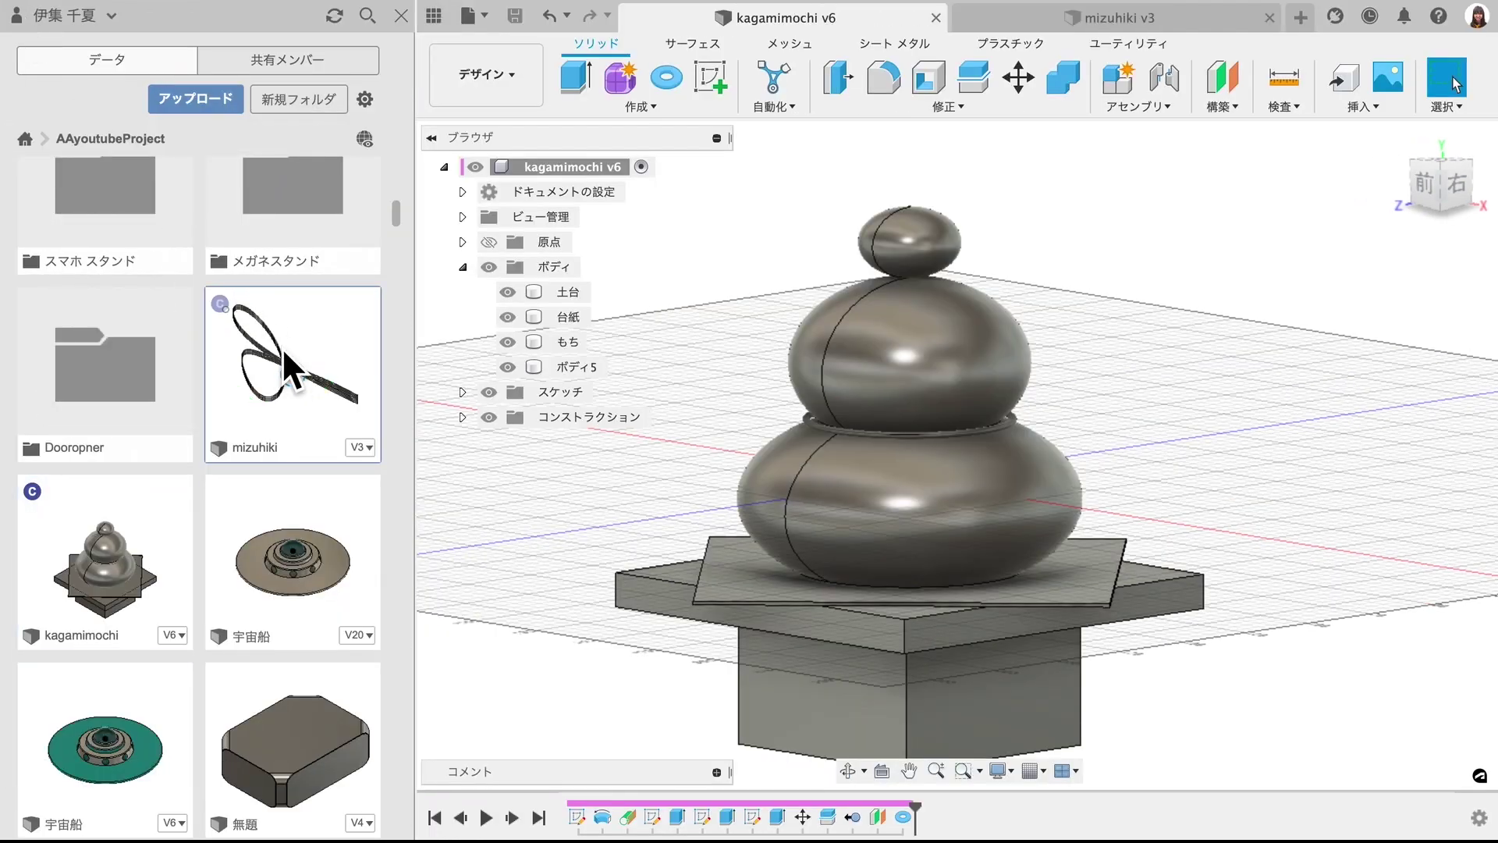
# - Insert the mizuhiki design into the kagamimochi model and shift it sideways 39.342 mm
pyautogui.moveTo(283, 347); pyautogui.dragTo(468, 359)
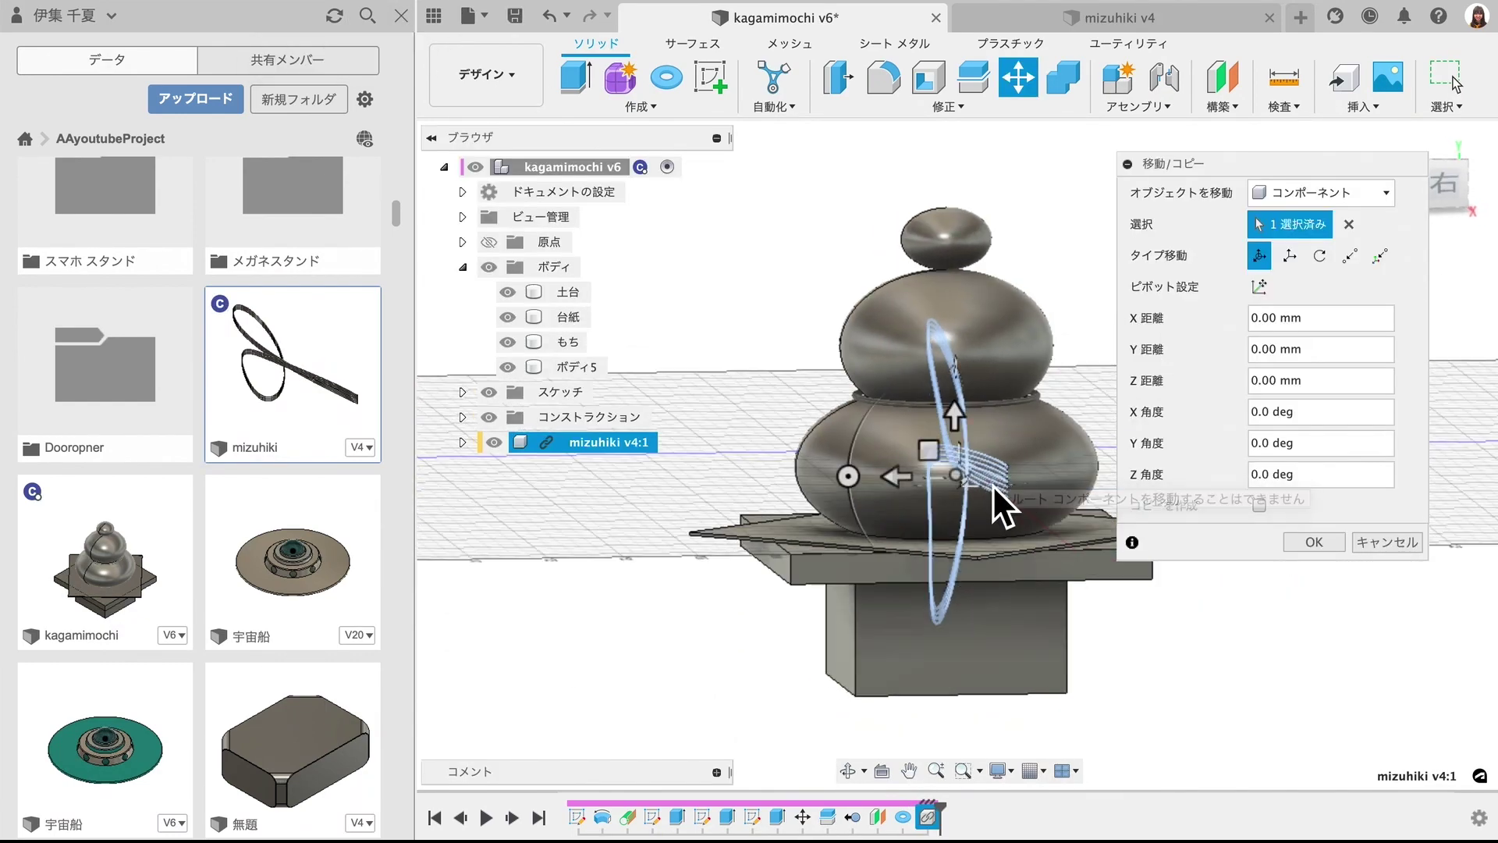
pyautogui.moveTo(902, 483); pyautogui.dragTo(783, 477)
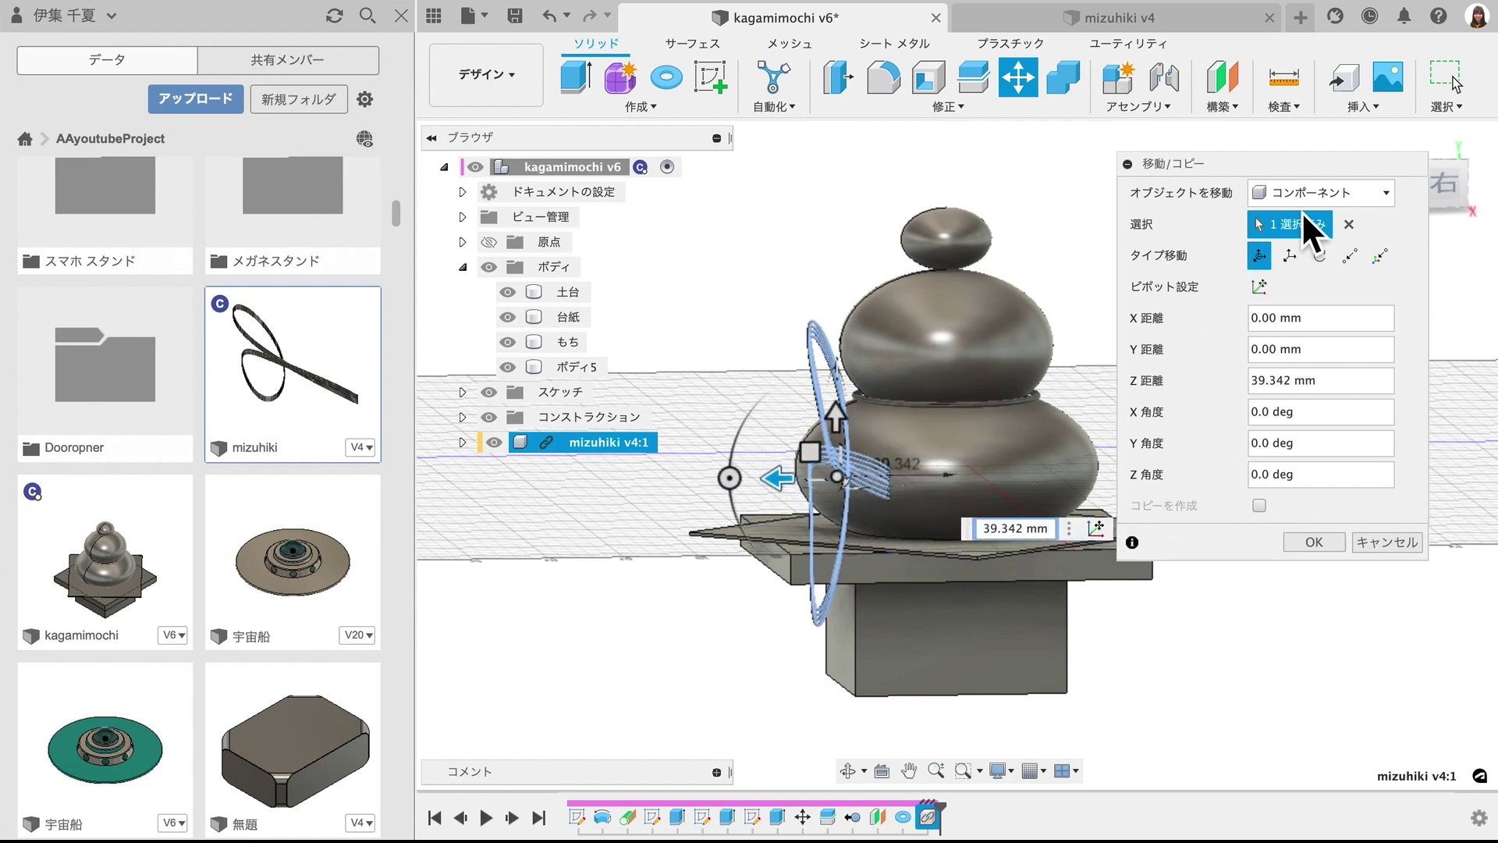
pyautogui.click(1439, 160)
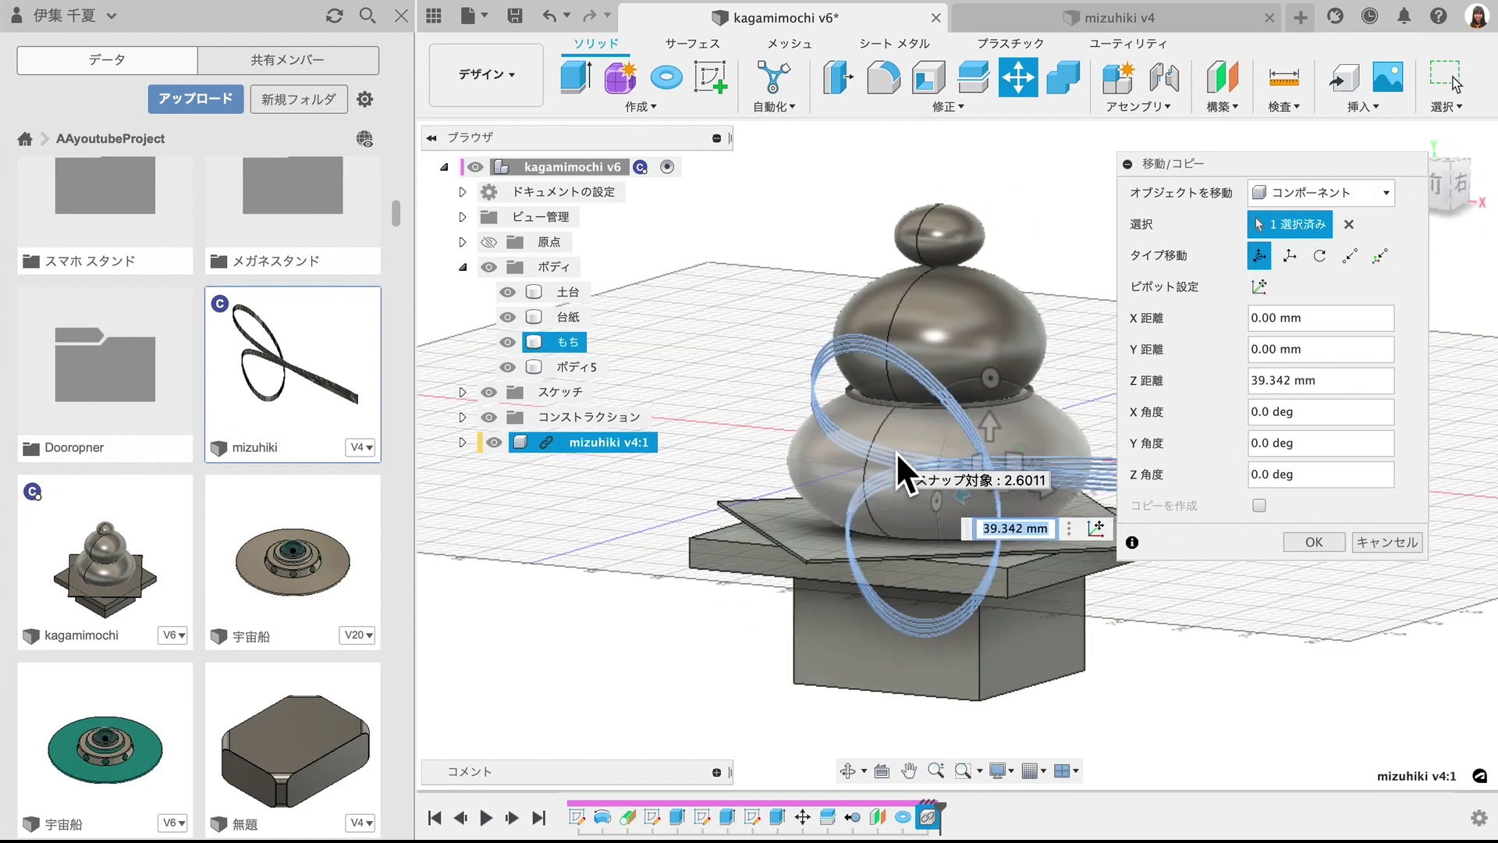
pyautogui.click(1439, 190)
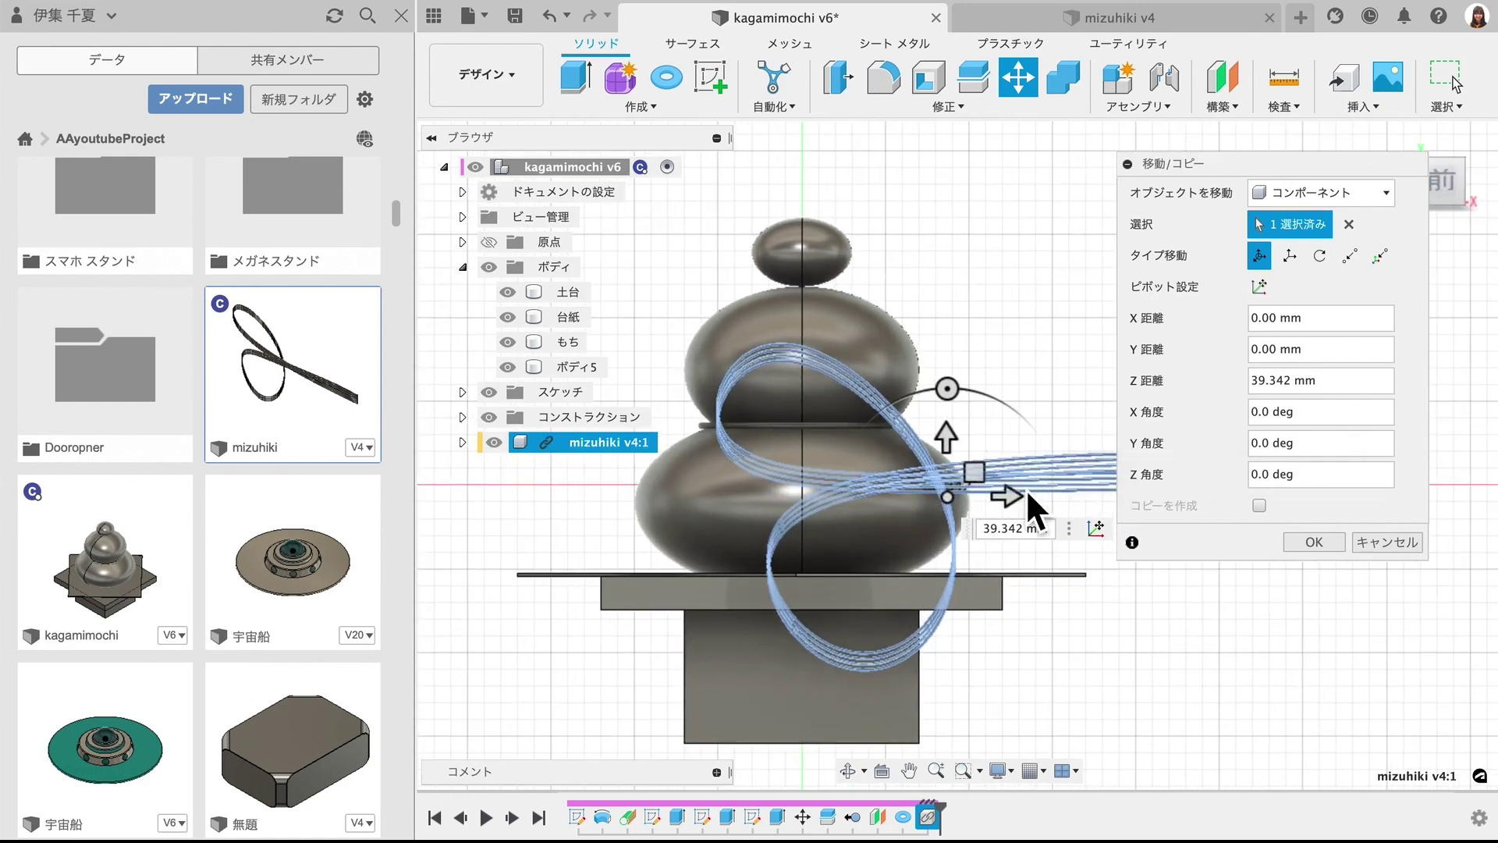
# - Lower the mizuhiki, raise it to about 20.7 mm and tilt it -8 degrees beside the mochi
pyautogui.moveTo(1038, 500)
pyautogui.mouseDown()
pyautogui.moveTo(874, 493)
pyautogui.moveTo(798, 455)
pyautogui.moveTo(803, 388)
pyautogui.mouseUp()
pyautogui.keyDown('shift'); pyautogui.moveTo(702, 377); pyautogui.dragTo(794, 383, button='middle'); pyautogui.keyUp('shift')
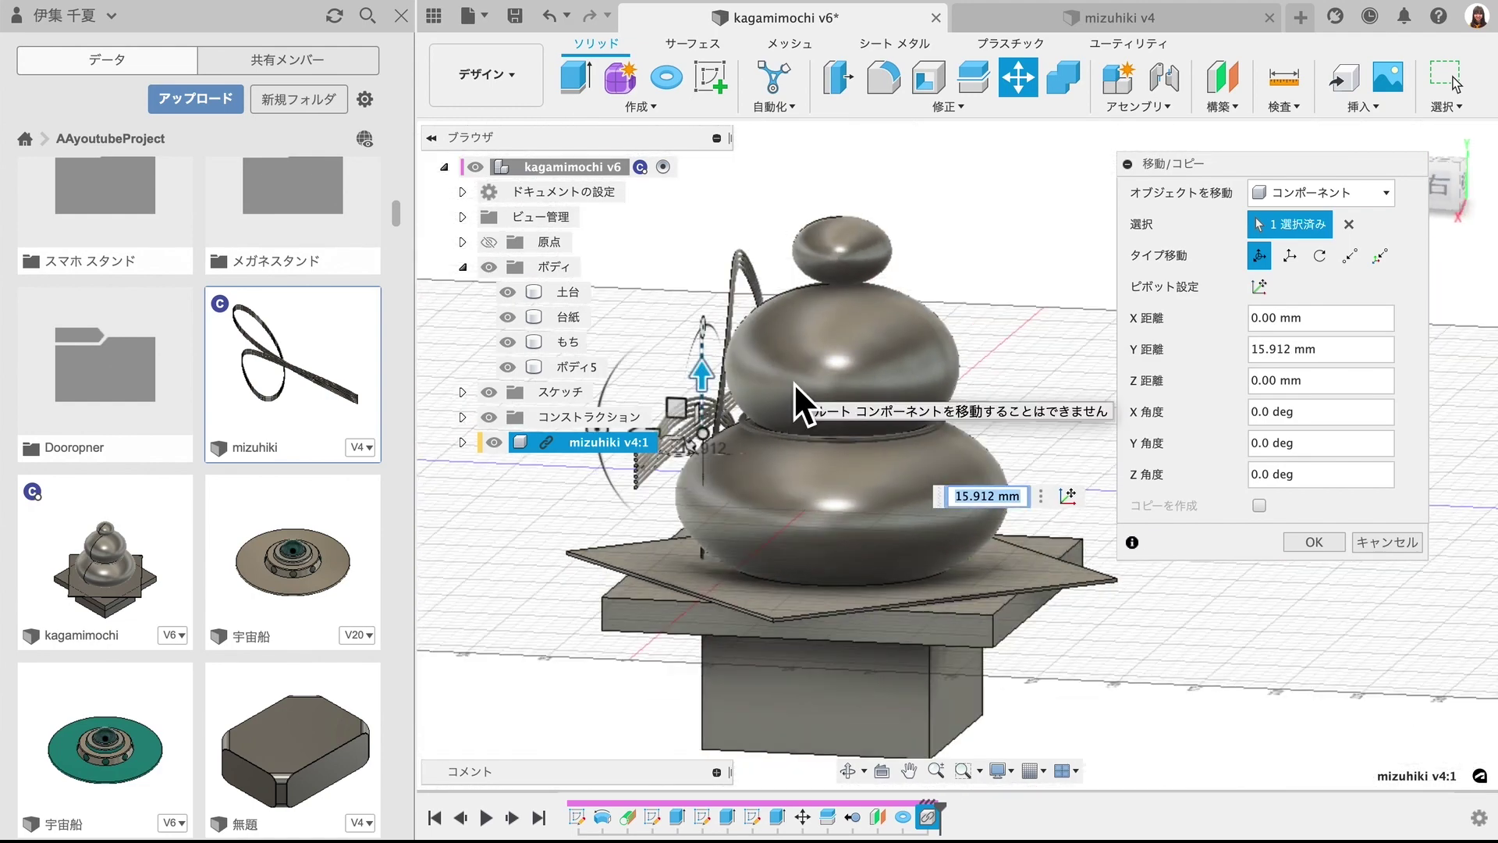
pyautogui.moveTo(710, 379); pyautogui.dragTo(705, 360)
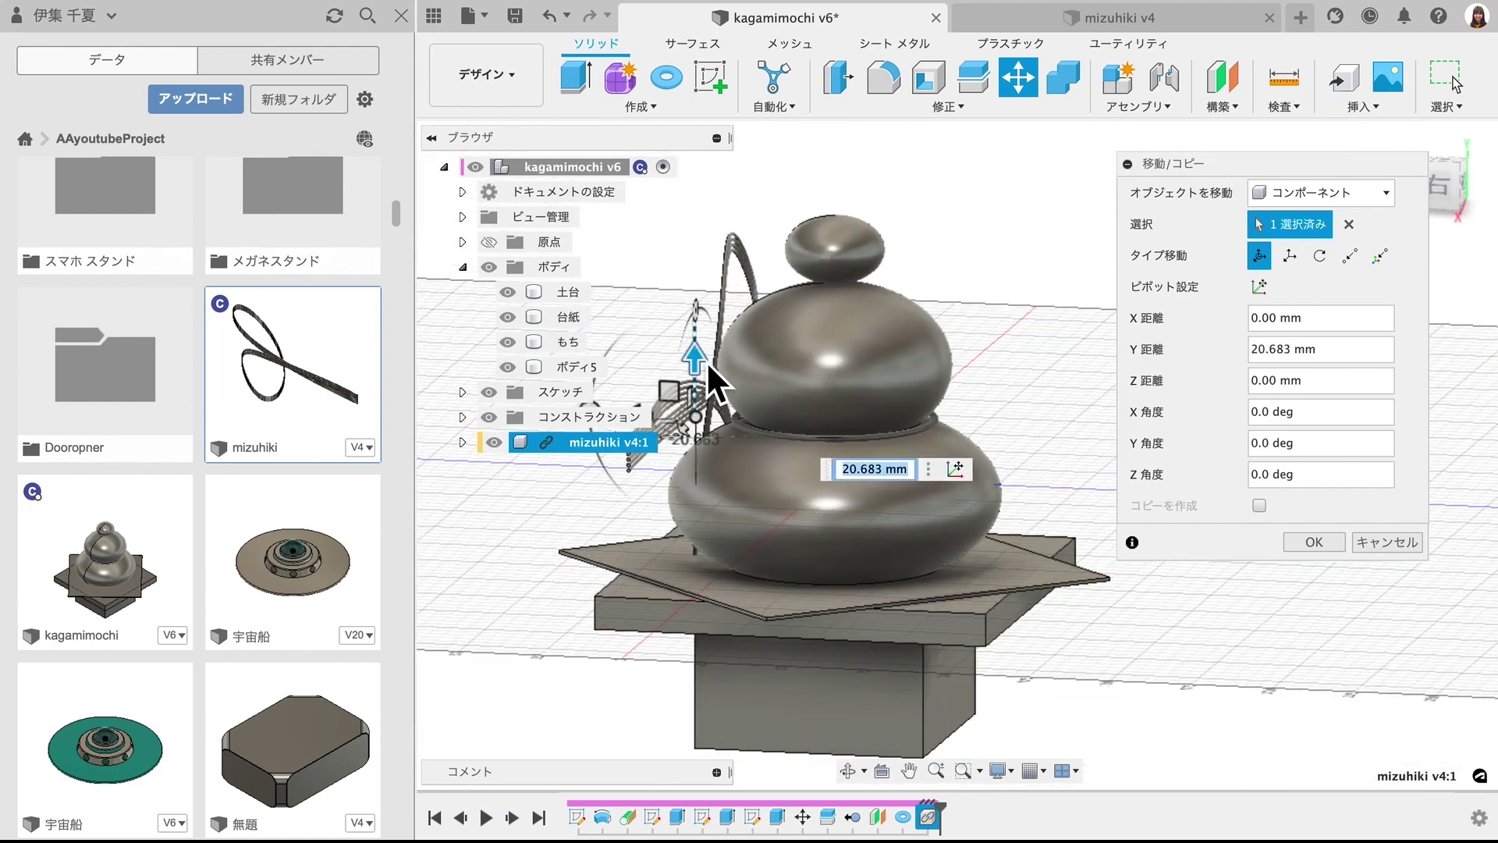
pyautogui.keyDown('shift'); pyautogui.moveTo(706, 361); pyautogui.dragTo(718, 353, button='middle'); pyautogui.keyUp('shift')
pyautogui.moveTo(716, 323)
pyautogui.mouseDown()
pyautogui.moveTo(713, 310)
pyautogui.moveTo(749, 312)
pyautogui.moveTo(798, 270)
pyautogui.mouseUp()
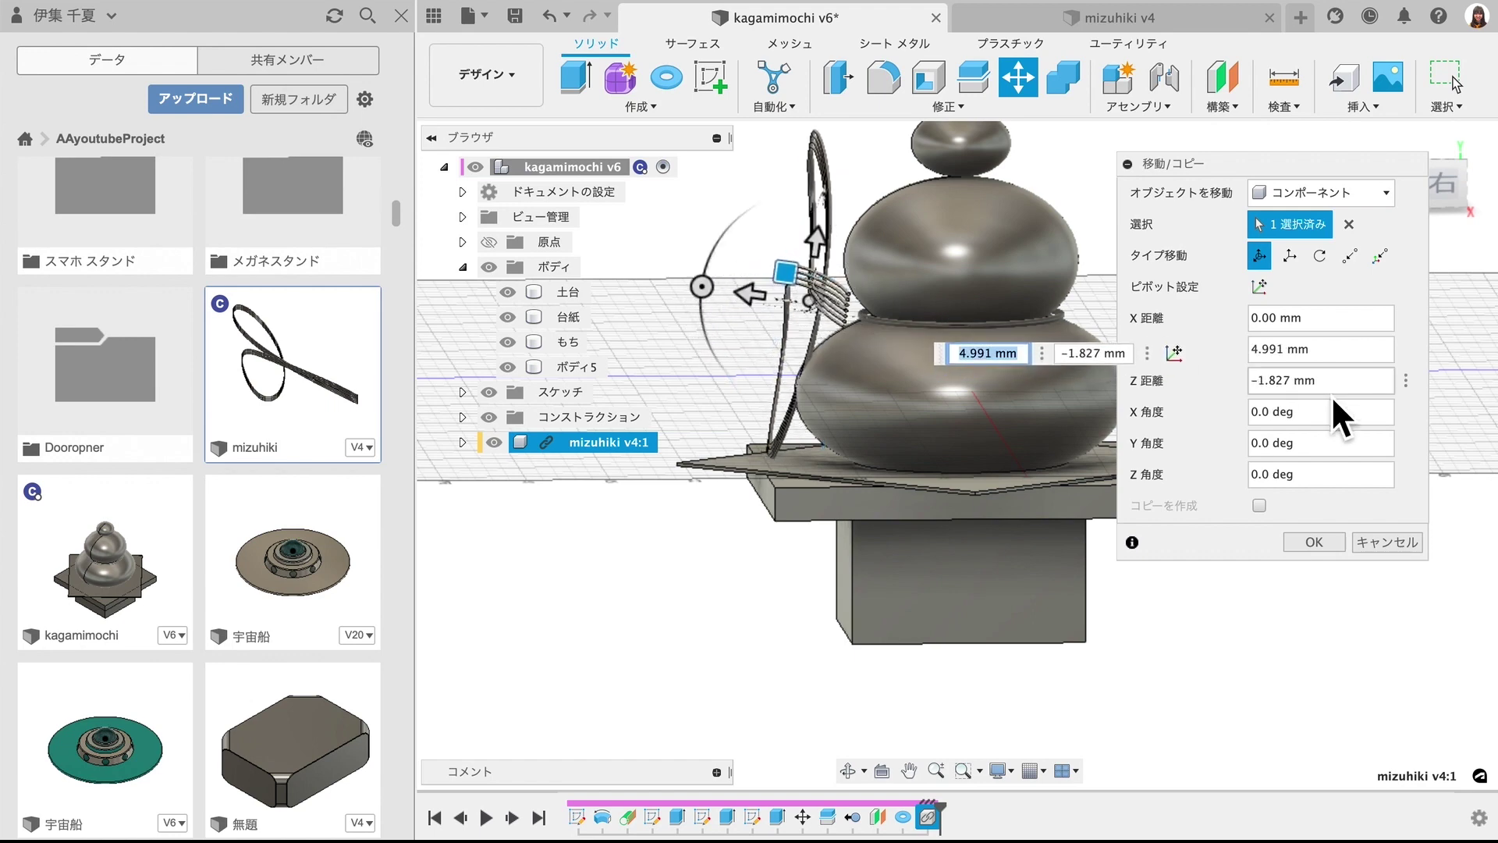
pyautogui.click(1304, 535)
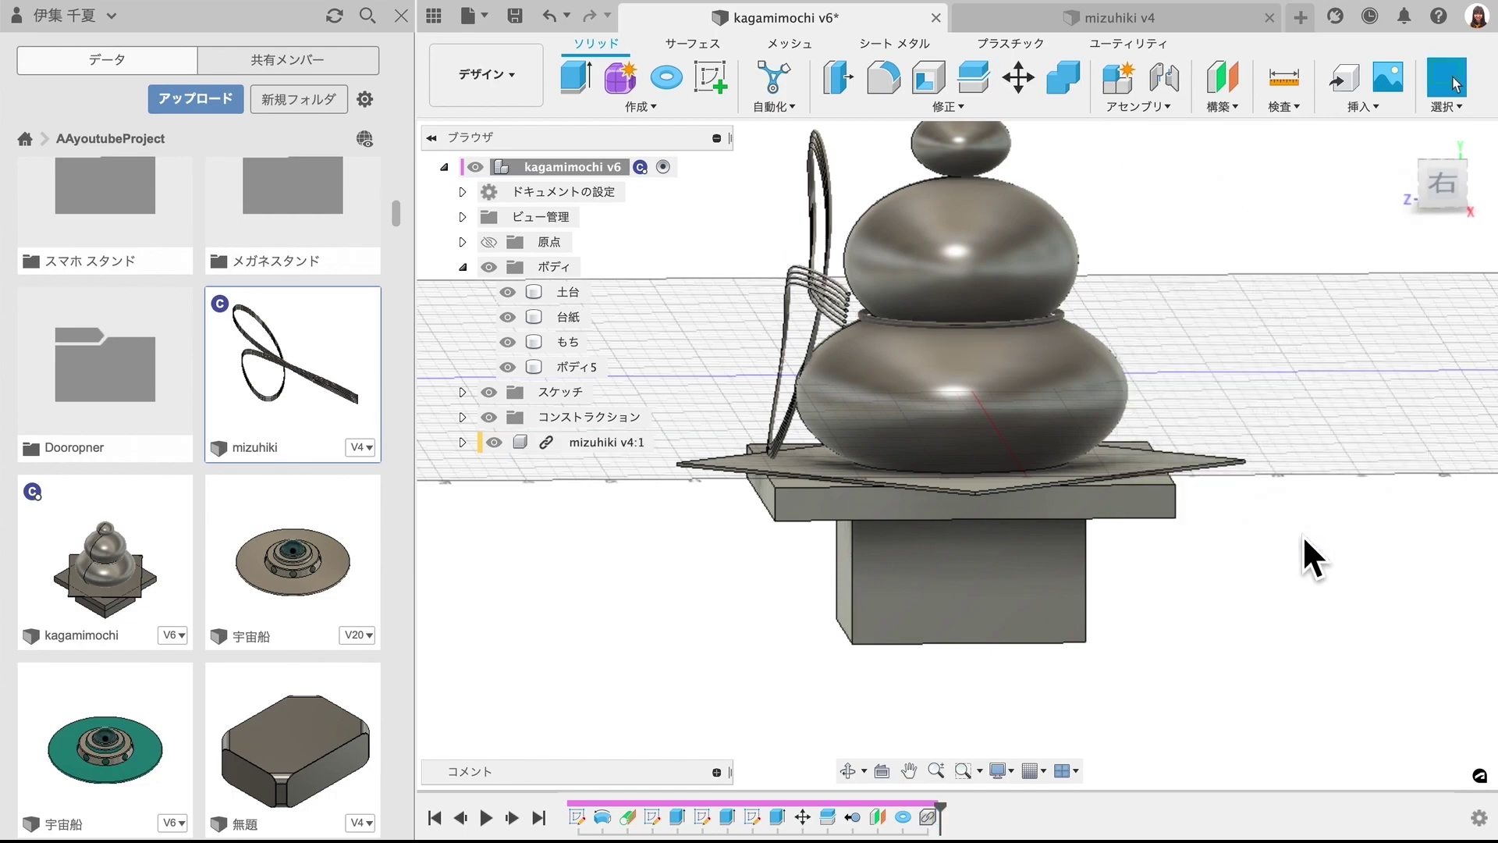
# - Close the Data Panel and edit the mizuhiki v4:1 component in place
pyautogui.click(401, 15)
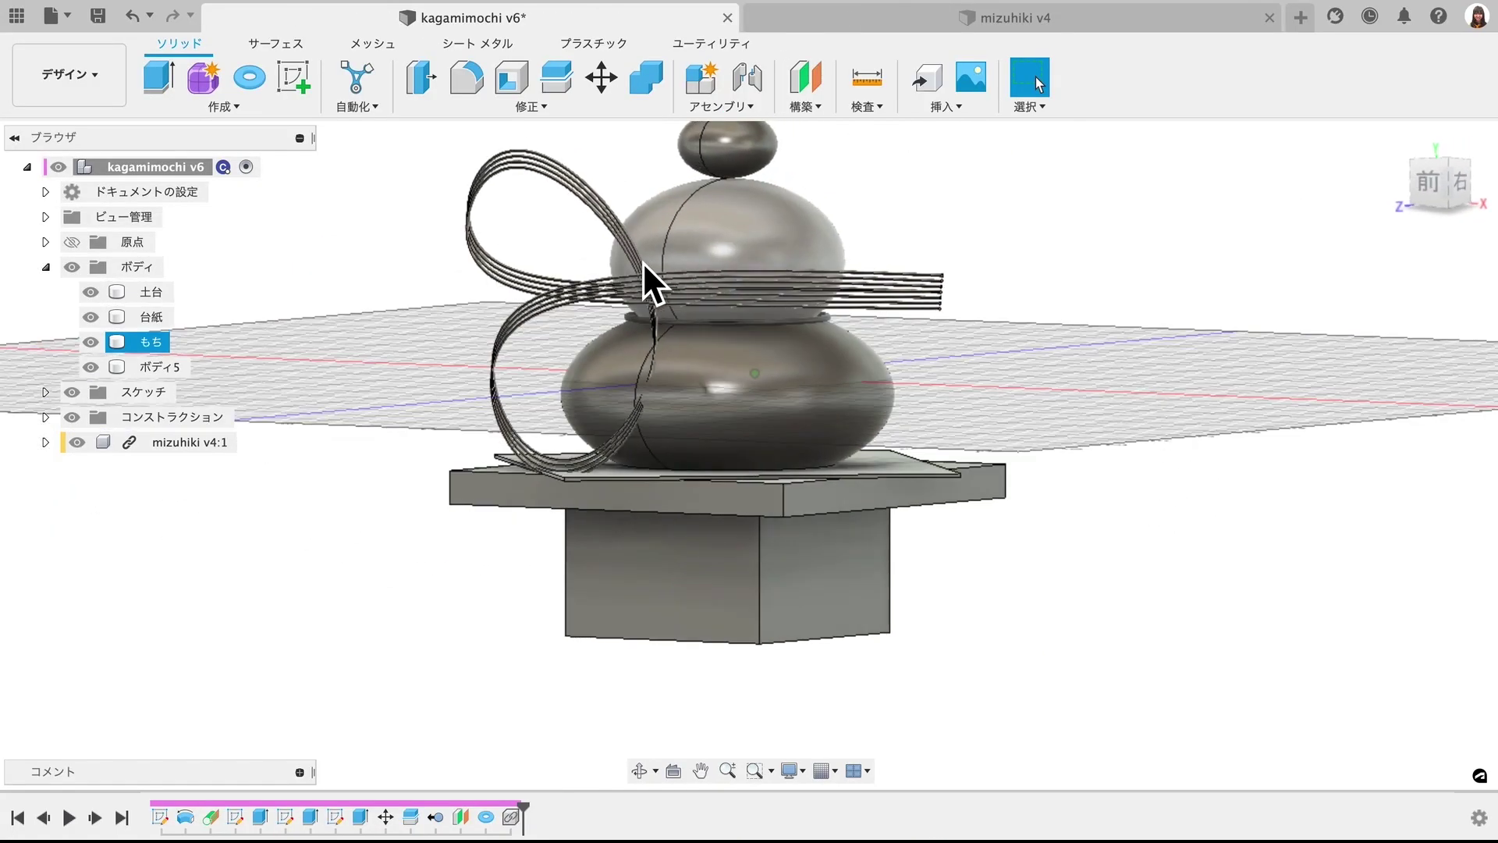
pyautogui.press('Escape')
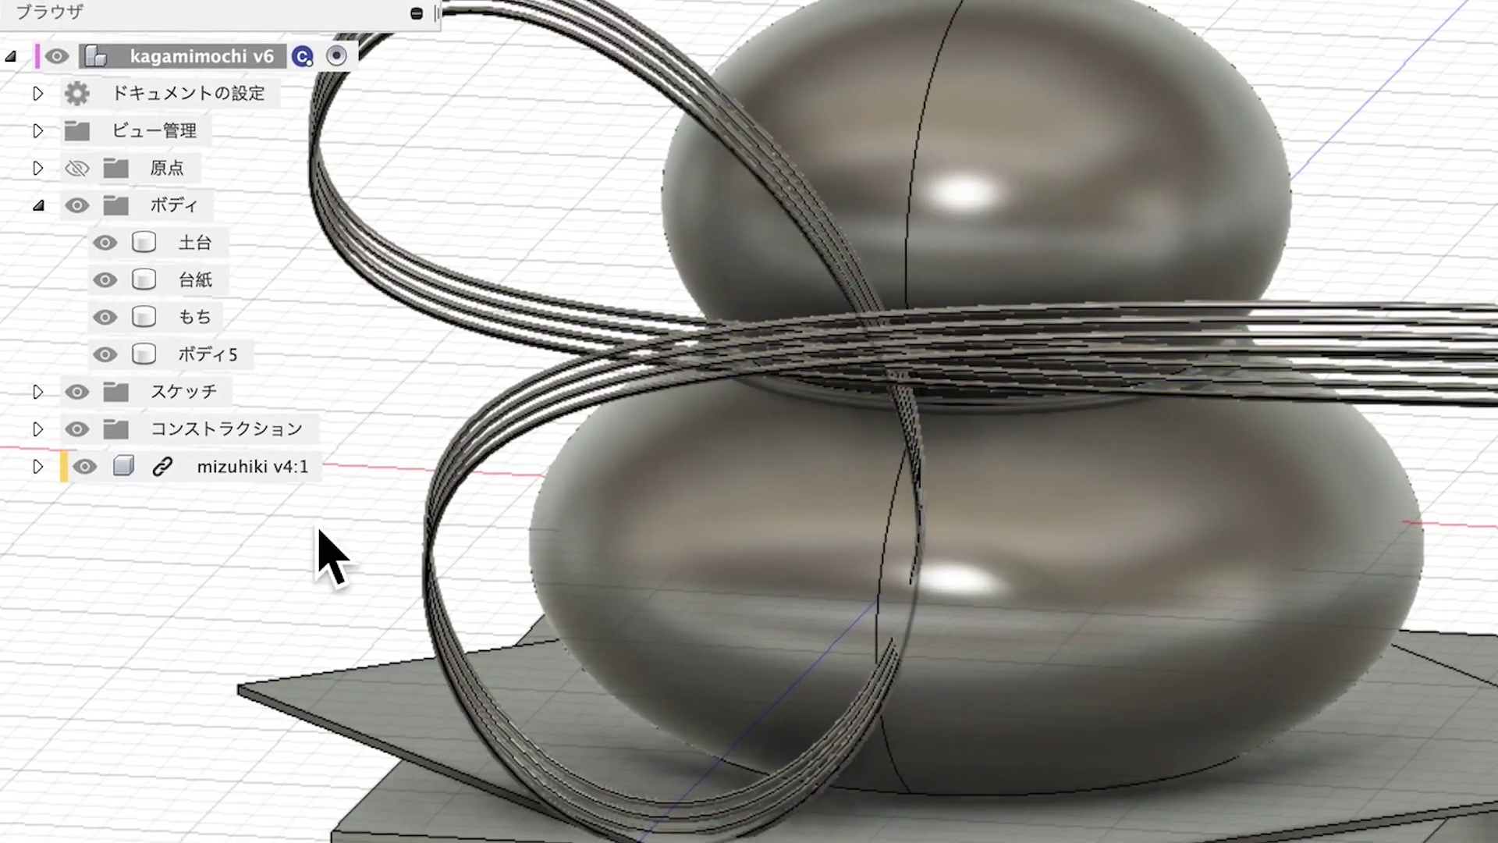
pyautogui.click(248, 448)
pyautogui.click(348, 466)
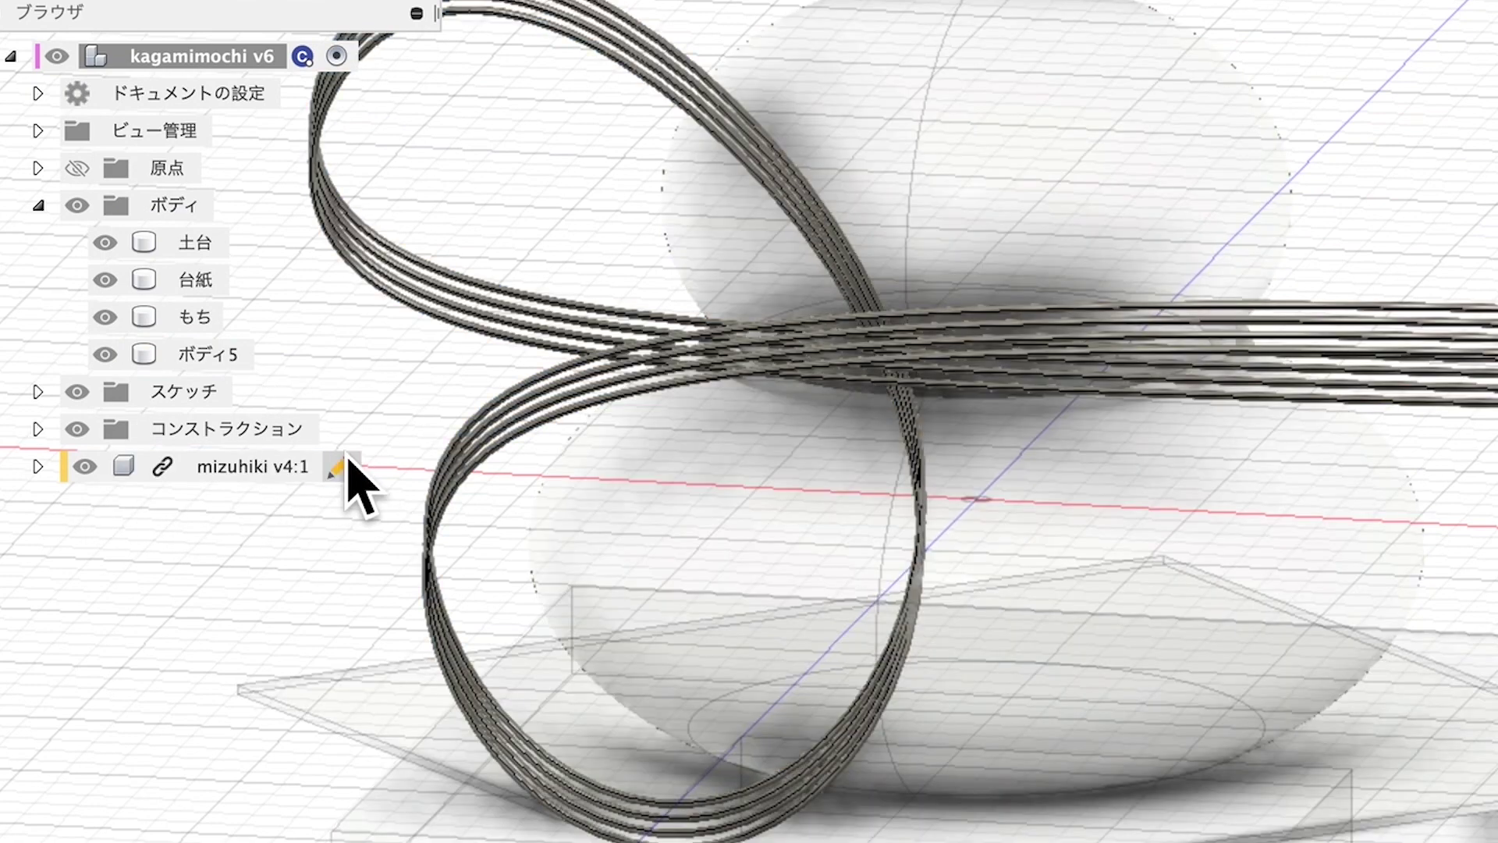
pyautogui.press('Return')
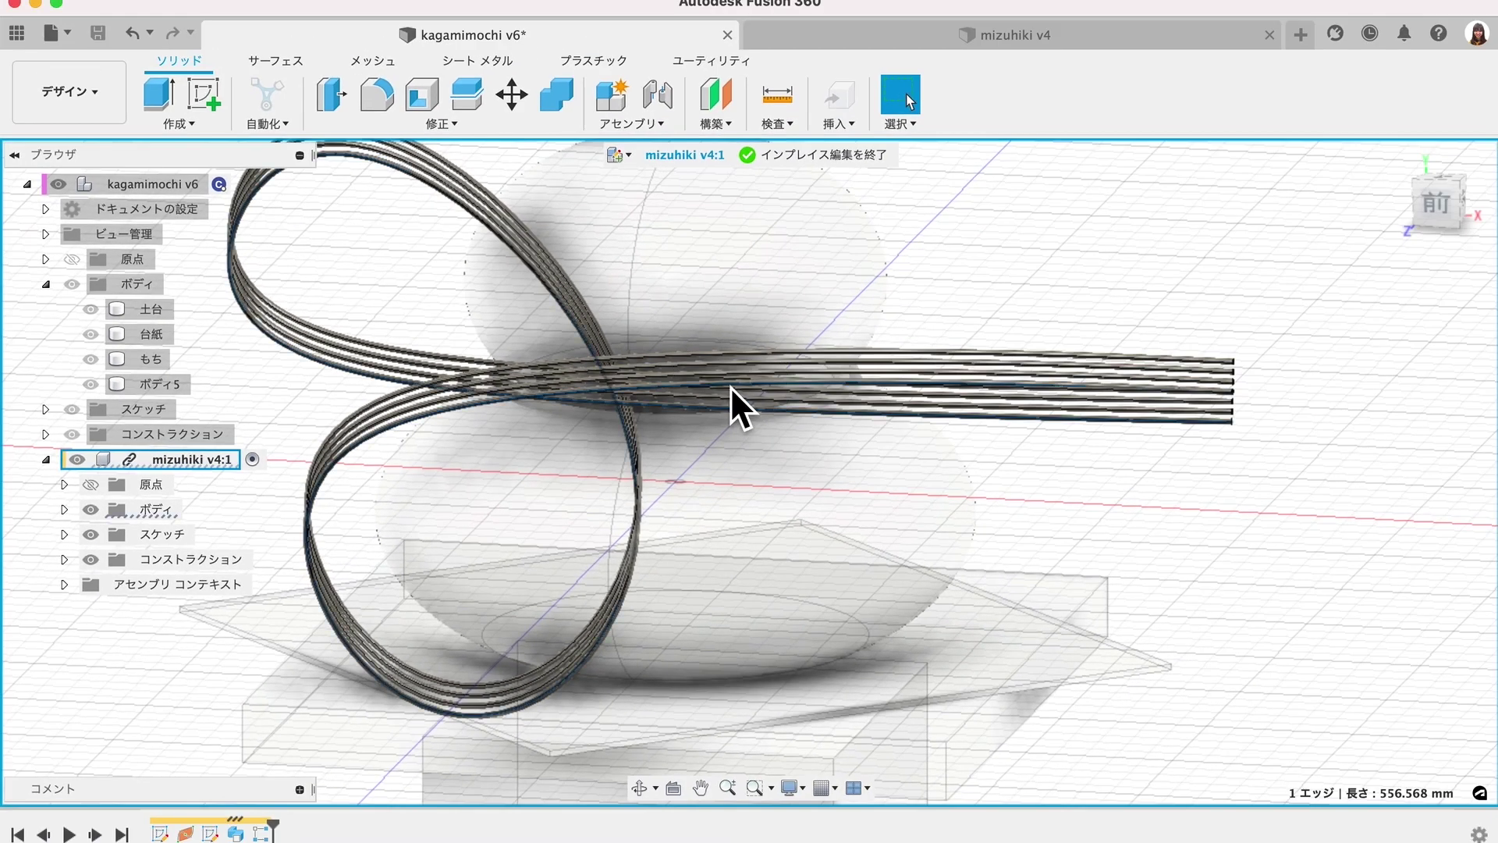
pyautogui.scroll(-5, 731, 386)
pyautogui.click(414, 204)
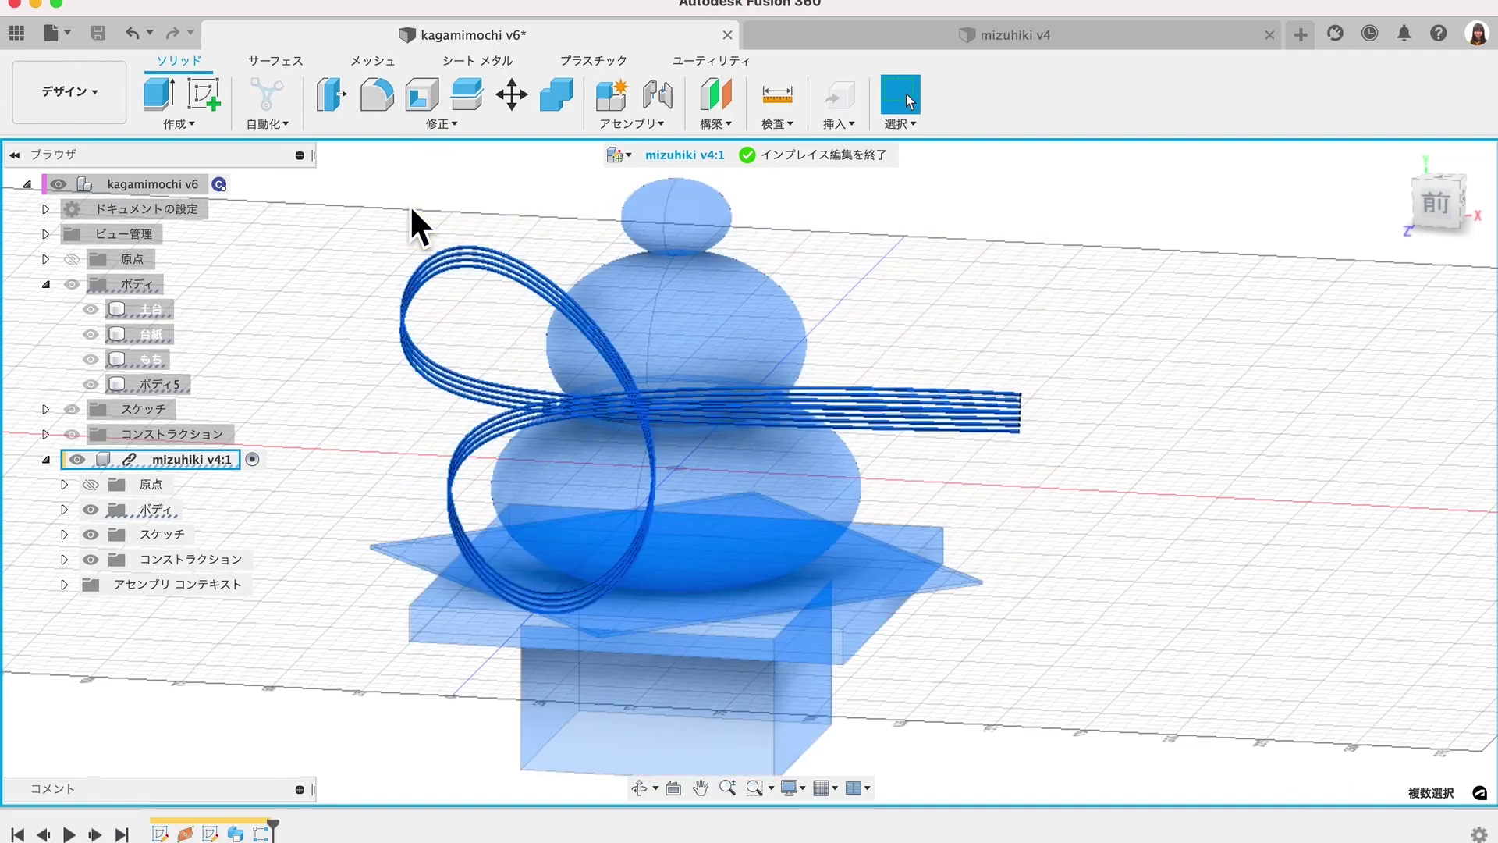
pyautogui.click(1038, 303)
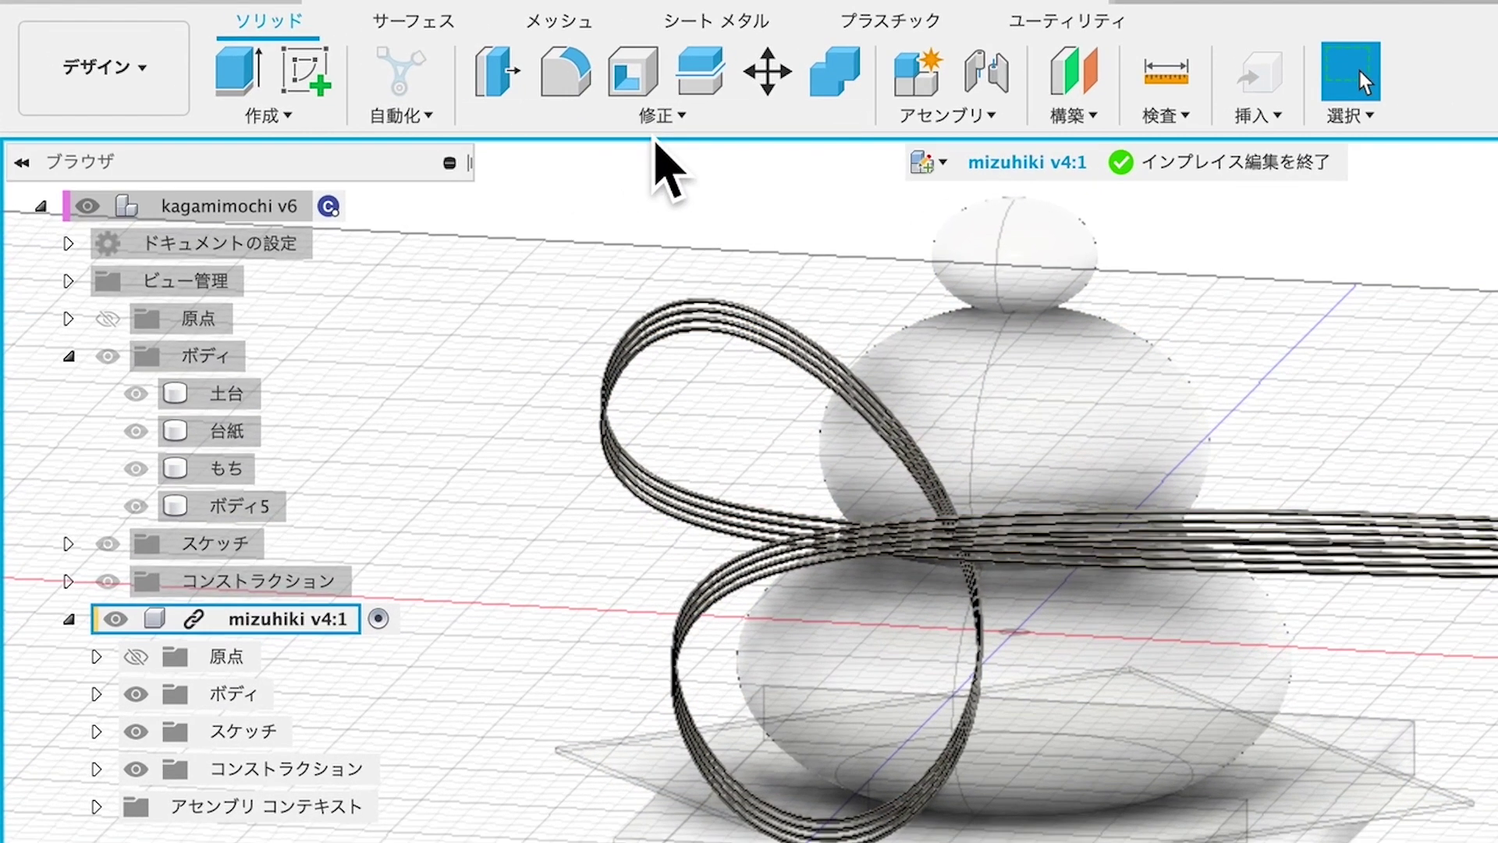
# - Scale the mizuhiki strands uniformly by a factor of 0.8
pyautogui.click(442, 125)
pyautogui.click(563, 318)
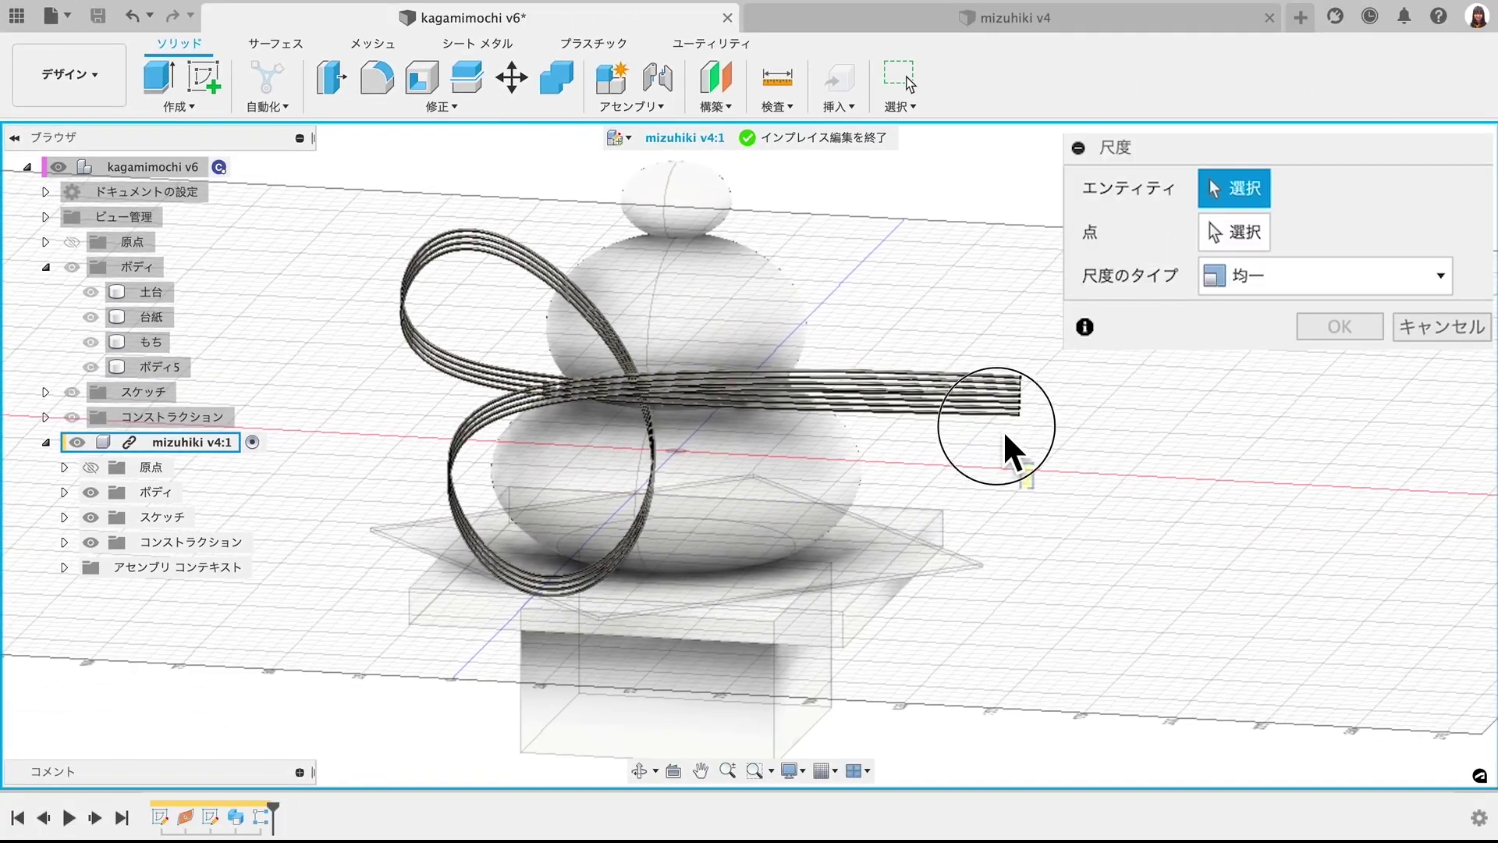
pyautogui.moveTo(1003, 432); pyautogui.dragTo(937, 359)
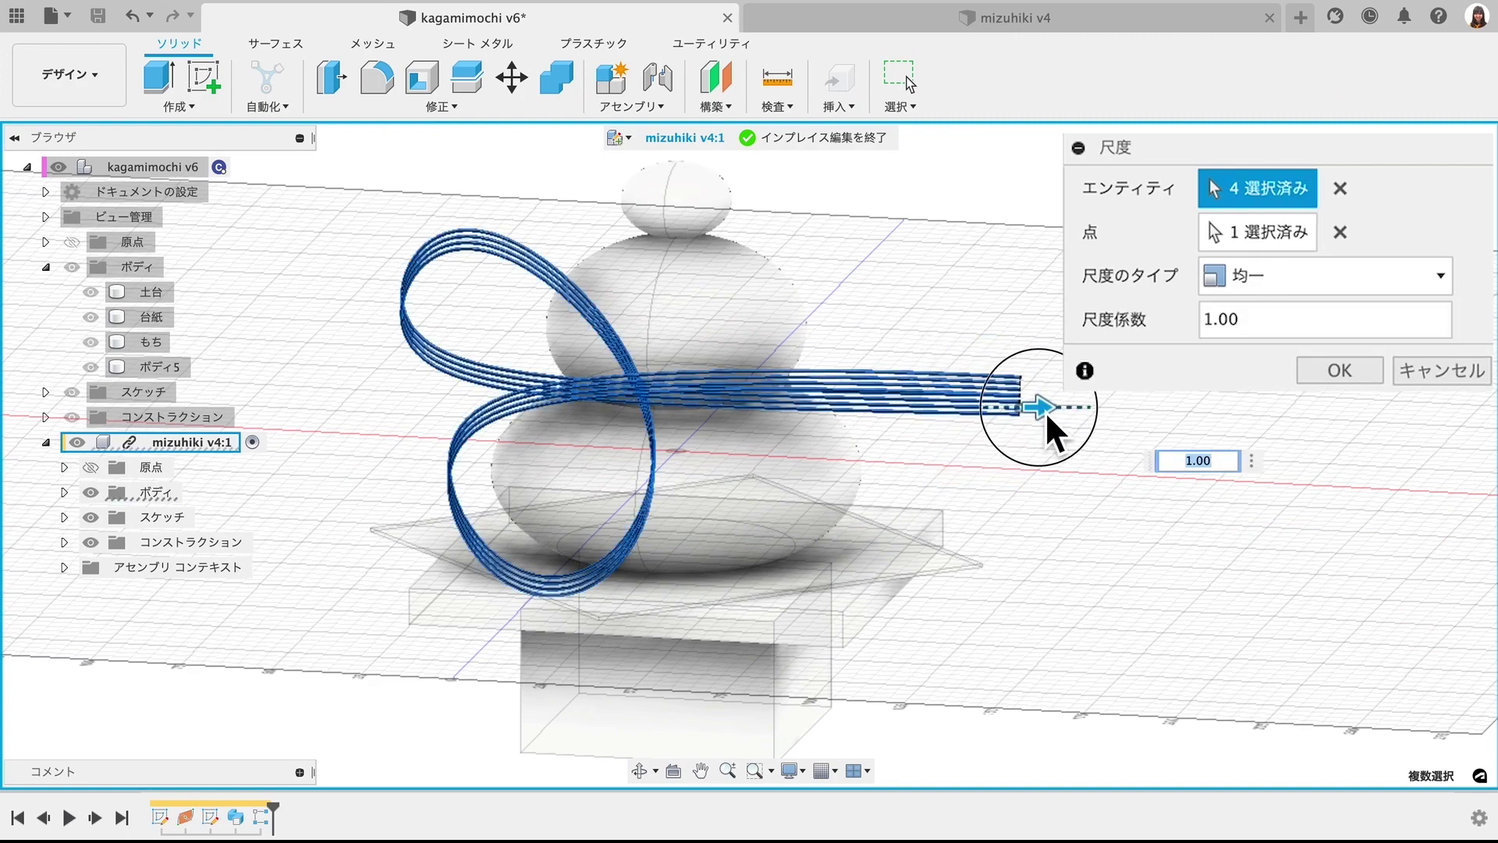
pyautogui.moveTo(1042, 407)
pyautogui.mouseDown()
pyautogui.moveTo(1005, 411)
pyautogui.moveTo(1004, 428)
pyautogui.mouseUp()
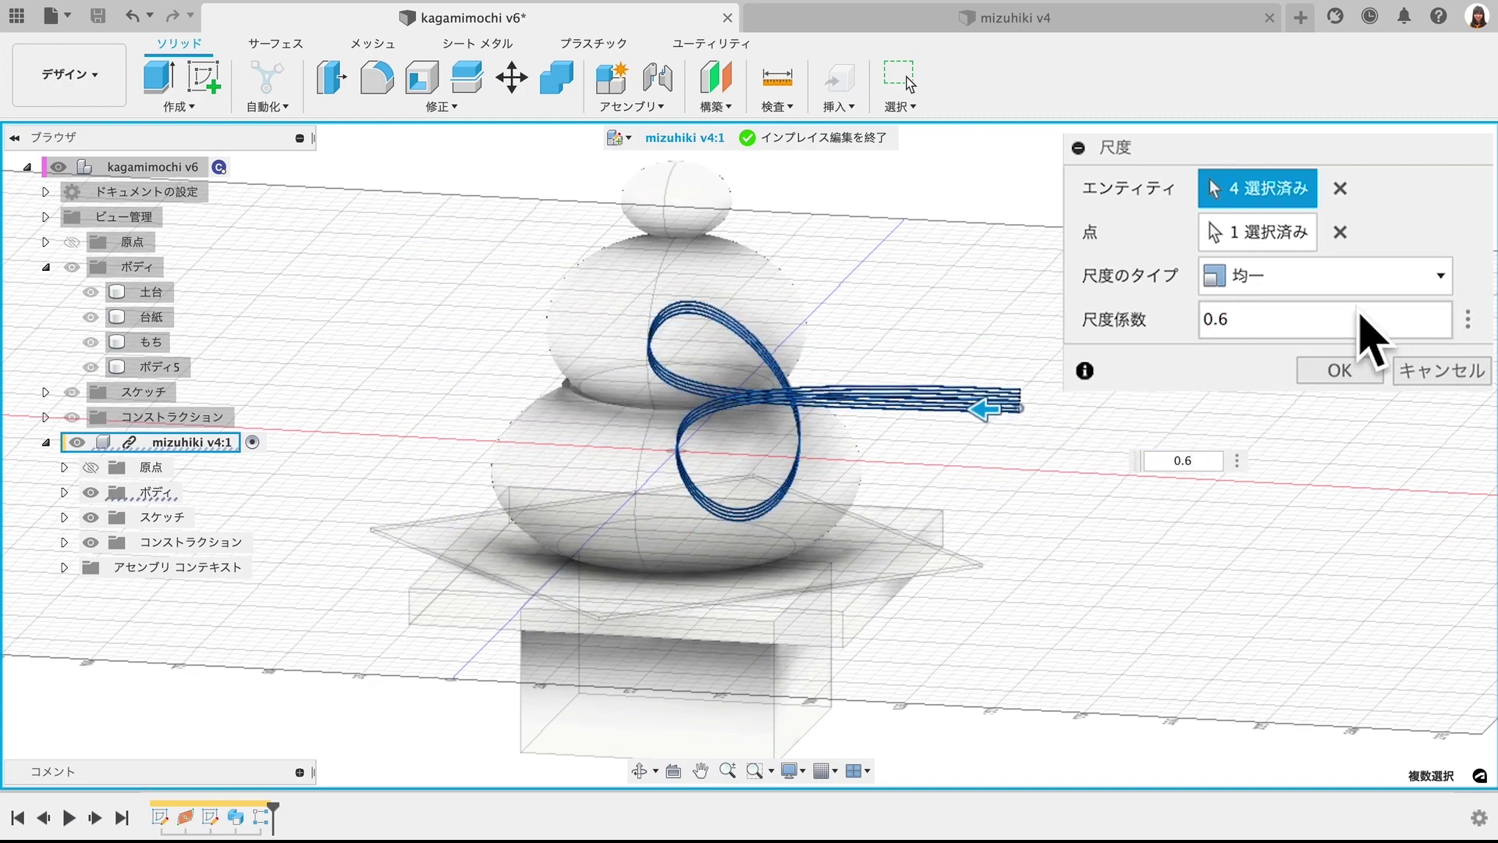
pyautogui.write('8')
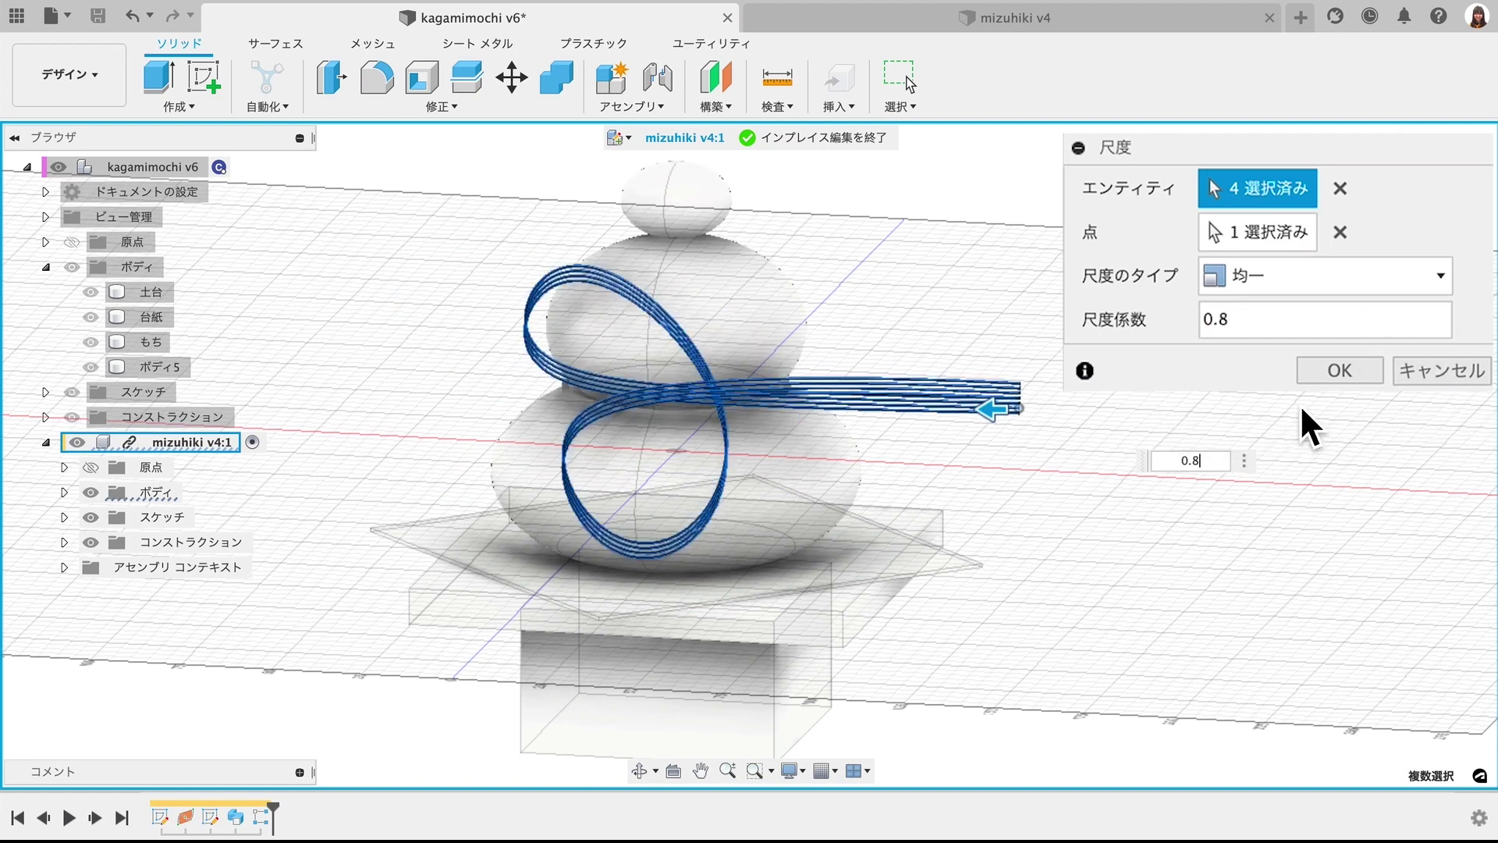
pyautogui.click(1336, 370)
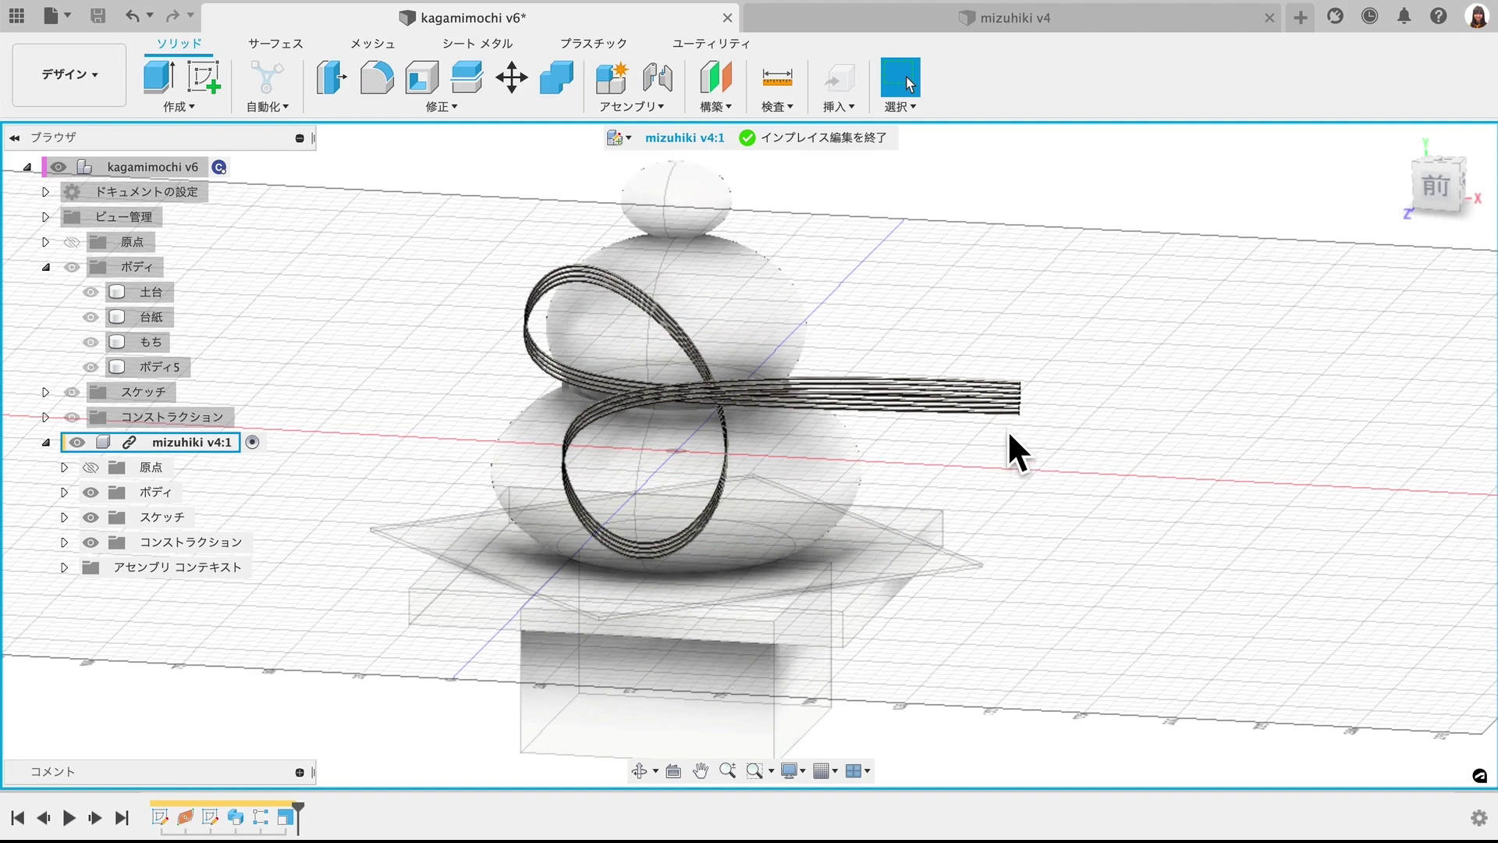
# - Move all mizuhiki bodies to -20.93 mm in X and 7.668 mm lower, closer to the mochi
pyautogui.press('m')
pyautogui.click(914, 376)
pyautogui.click(793, 364)
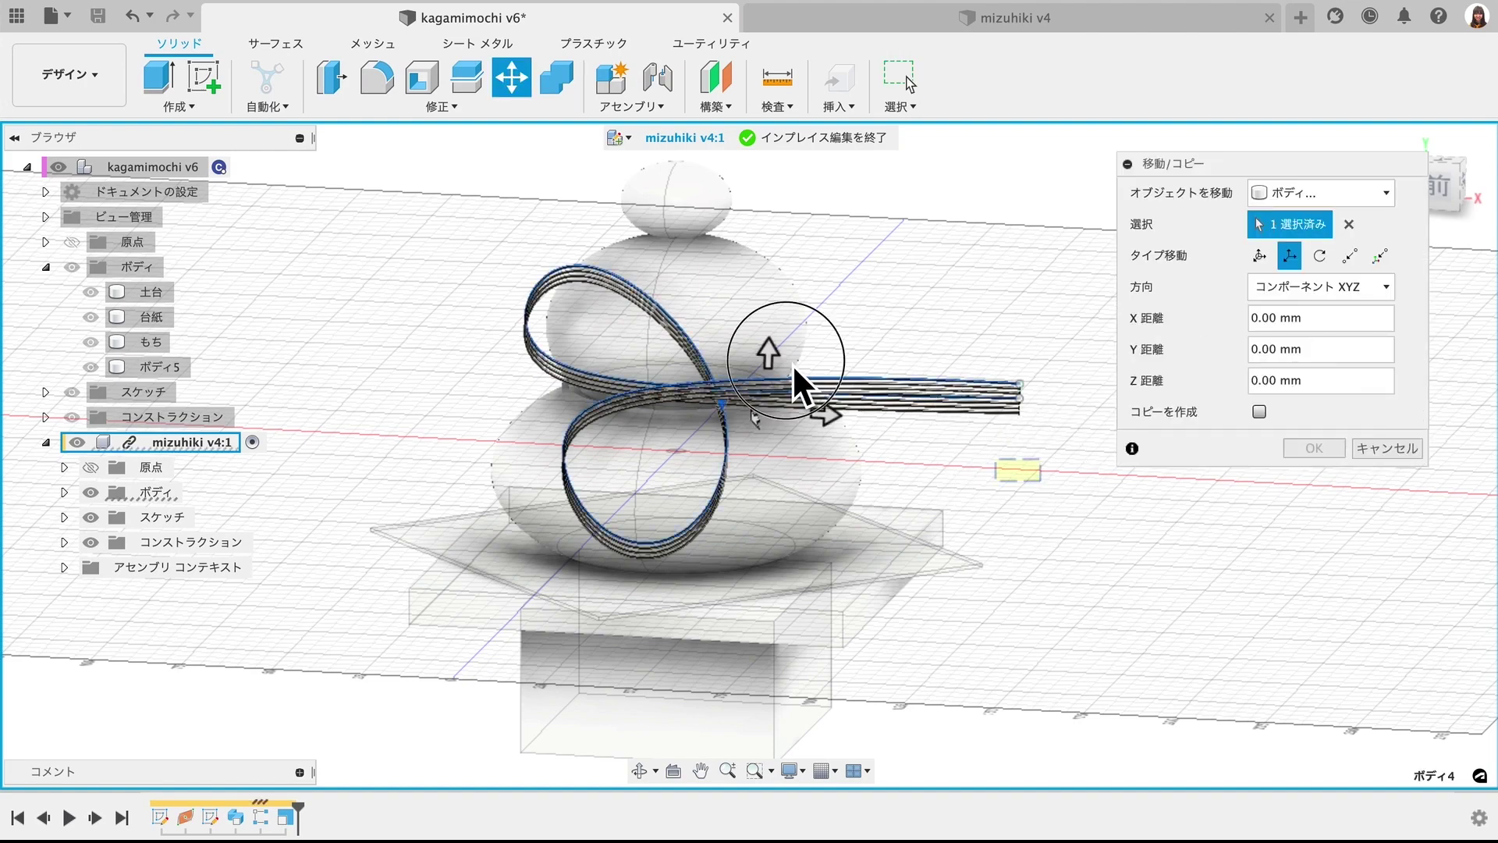
pyautogui.click(1349, 224)
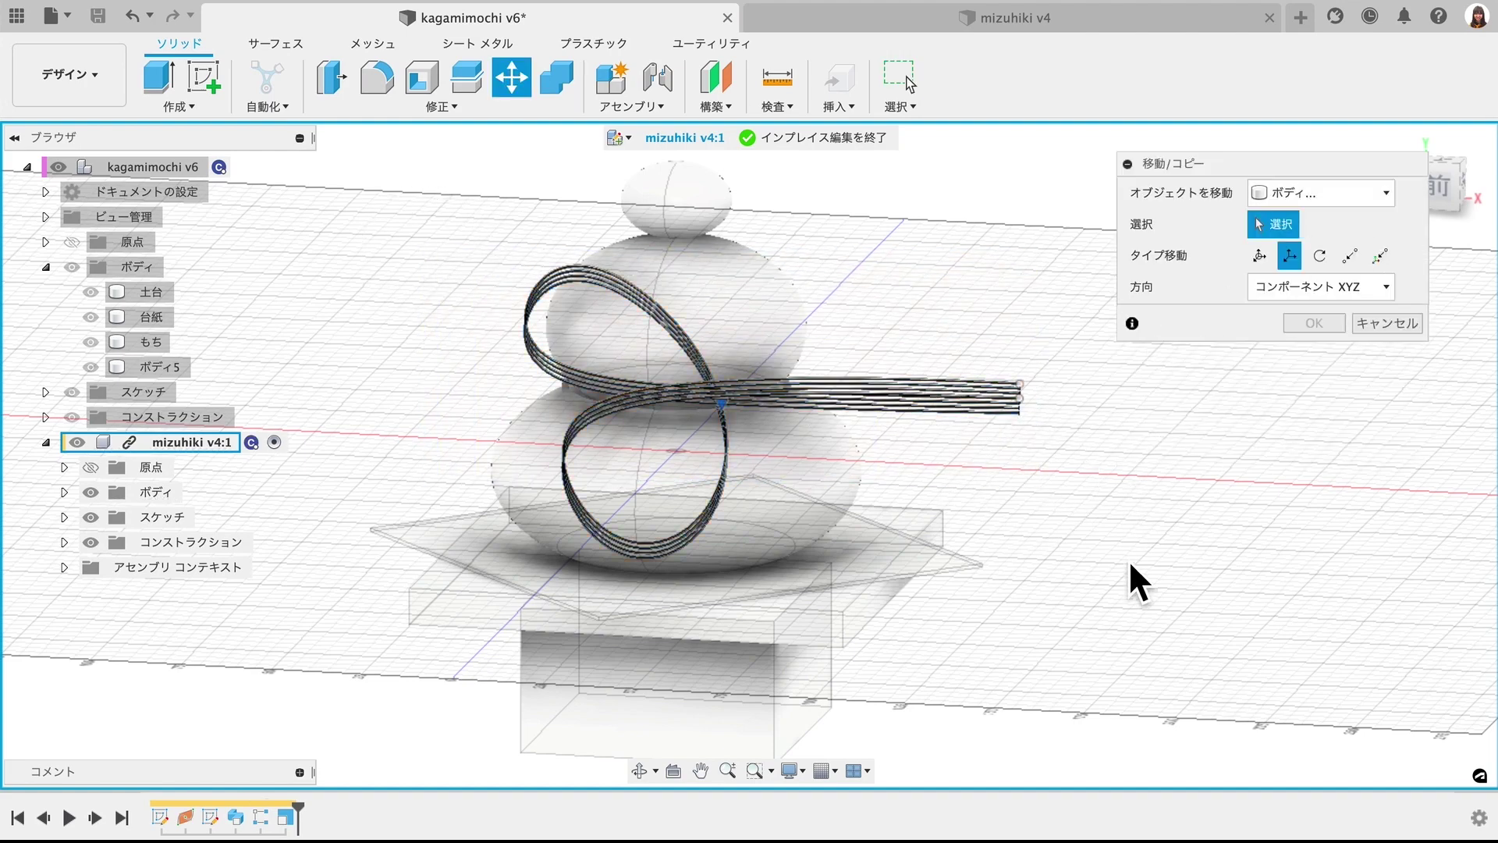
pyautogui.moveTo(1124, 637); pyautogui.dragTo(388, 262)
pyautogui.moveTo(1076, 415); pyautogui.dragTo(1017, 412)
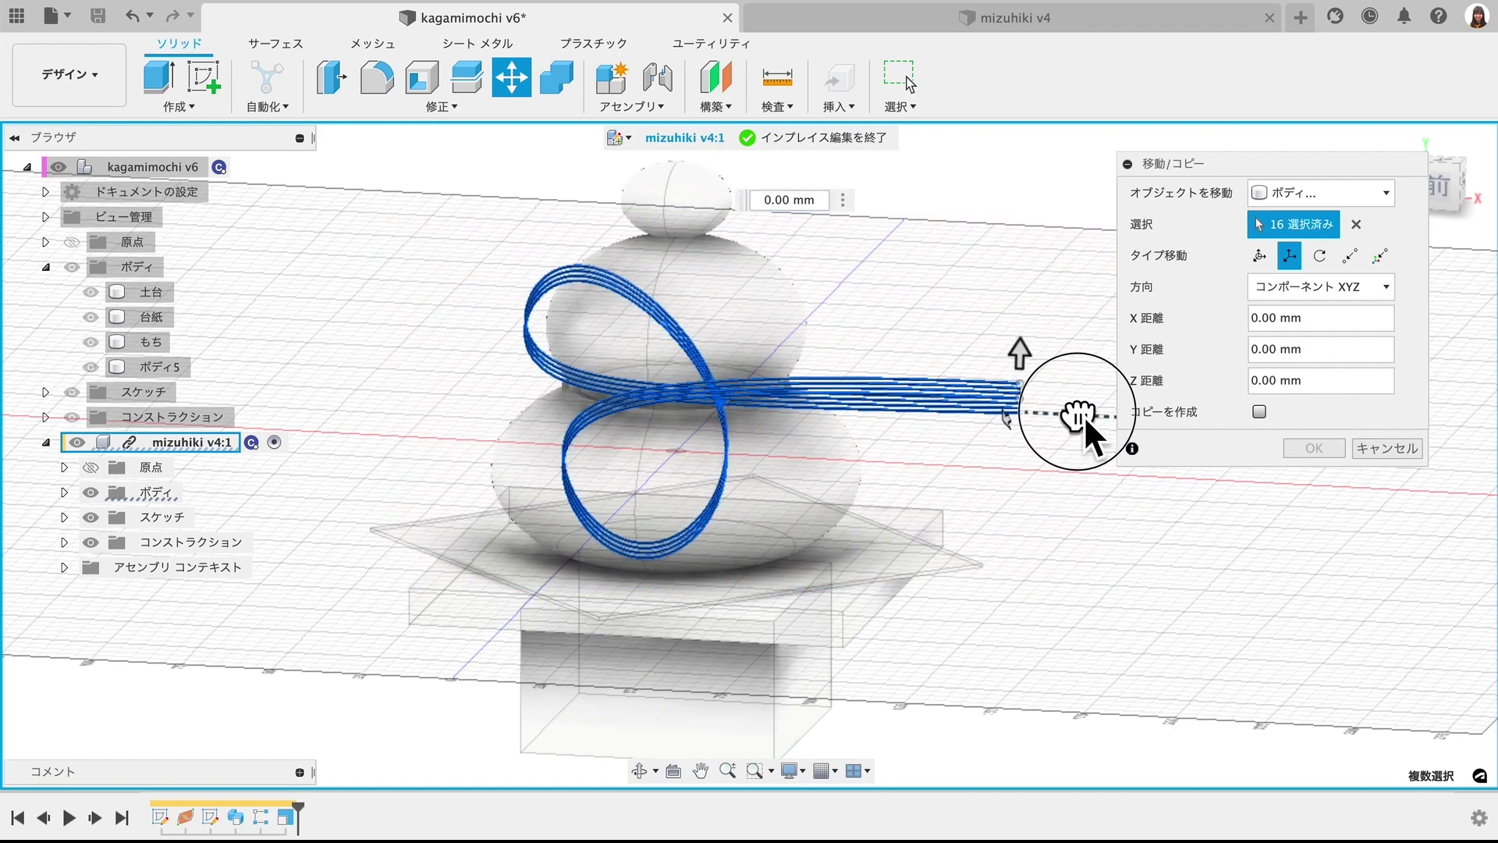
pyautogui.click(1443, 181)
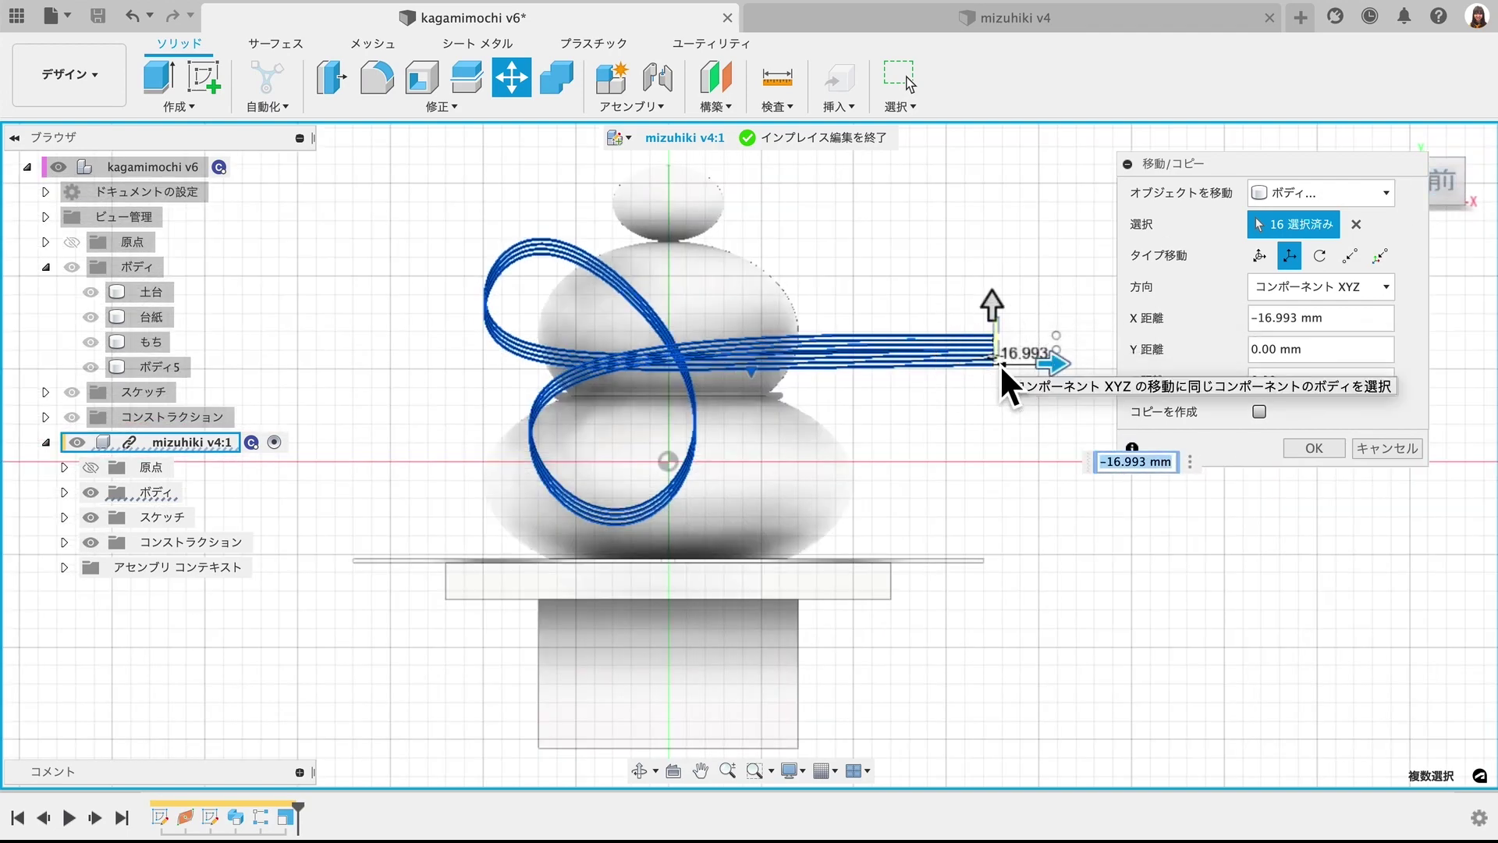
pyautogui.moveTo(996, 310); pyautogui.dragTo(999, 339)
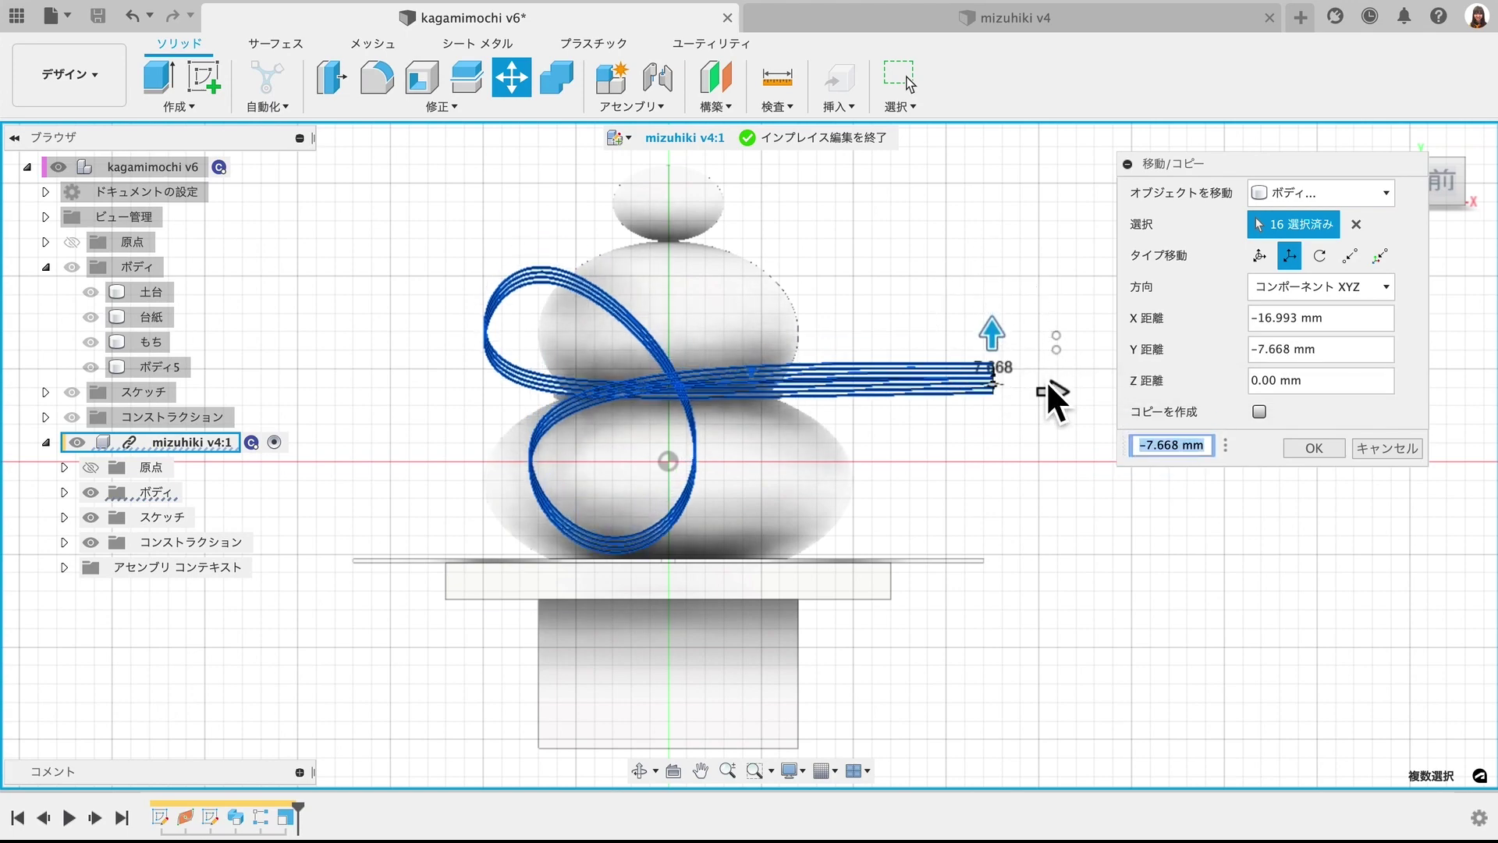
pyautogui.moveTo(1048, 383); pyautogui.dragTo(1047, 387)
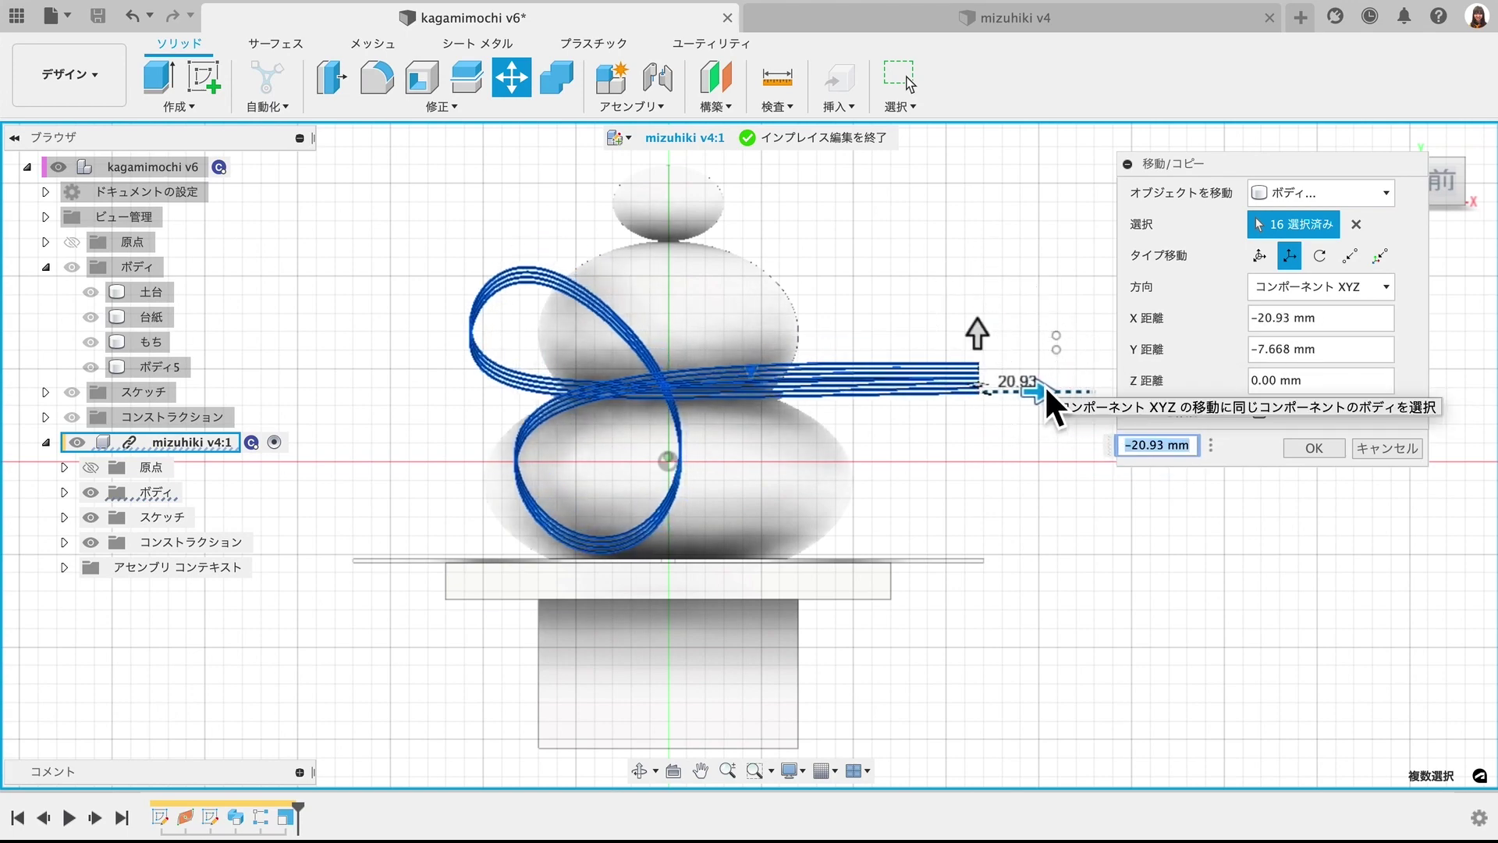
pyautogui.moveTo(432, 391)
pyautogui.mouseDown()
pyautogui.moveTo(568, 367)
pyautogui.moveTo(511, 352)
pyautogui.moveTo(479, 361)
pyautogui.mouseUp()
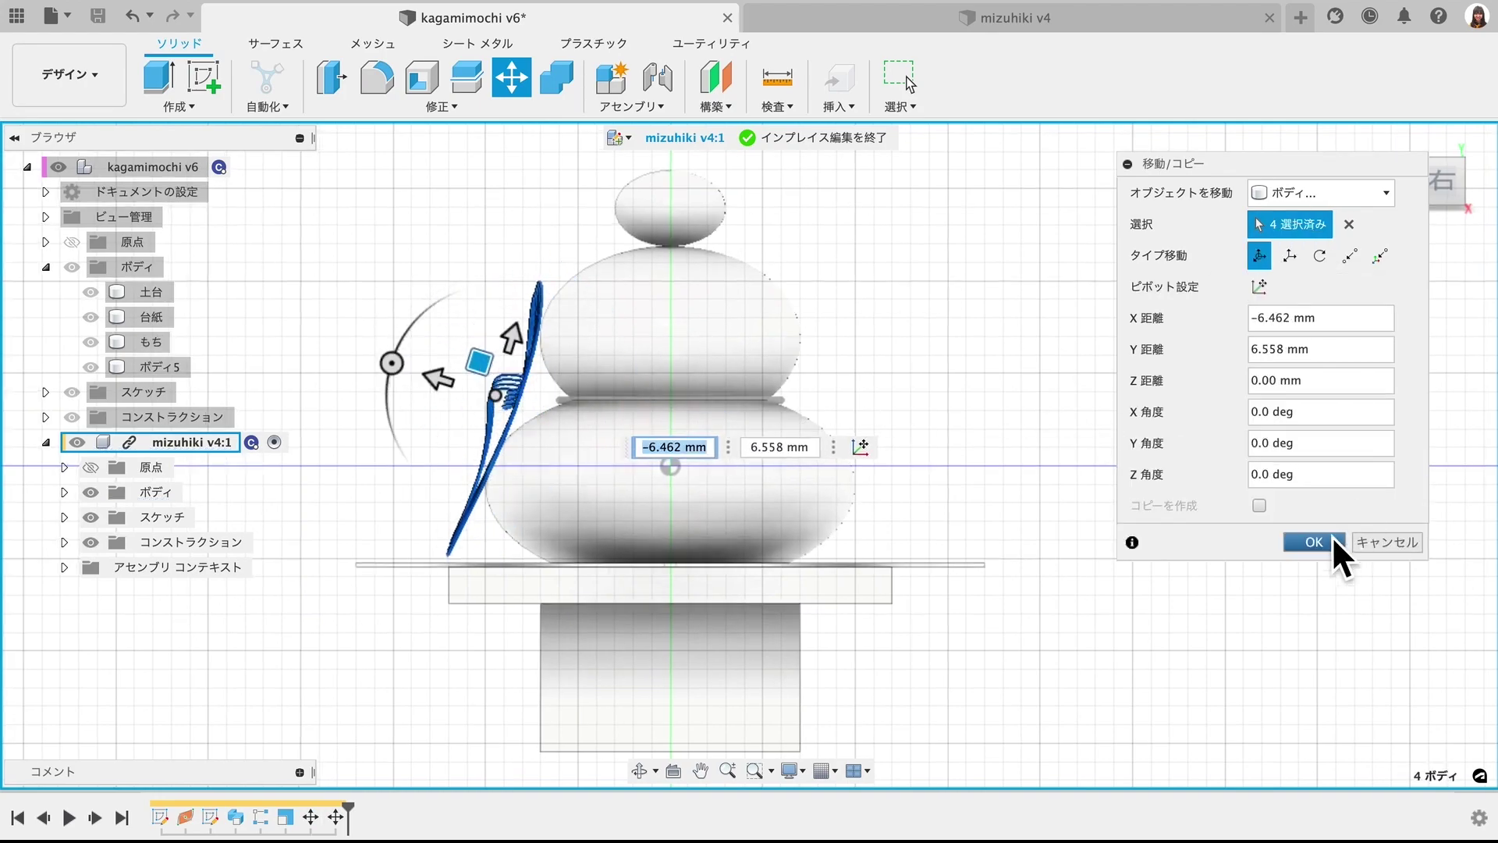
pyautogui.click(1332, 538)
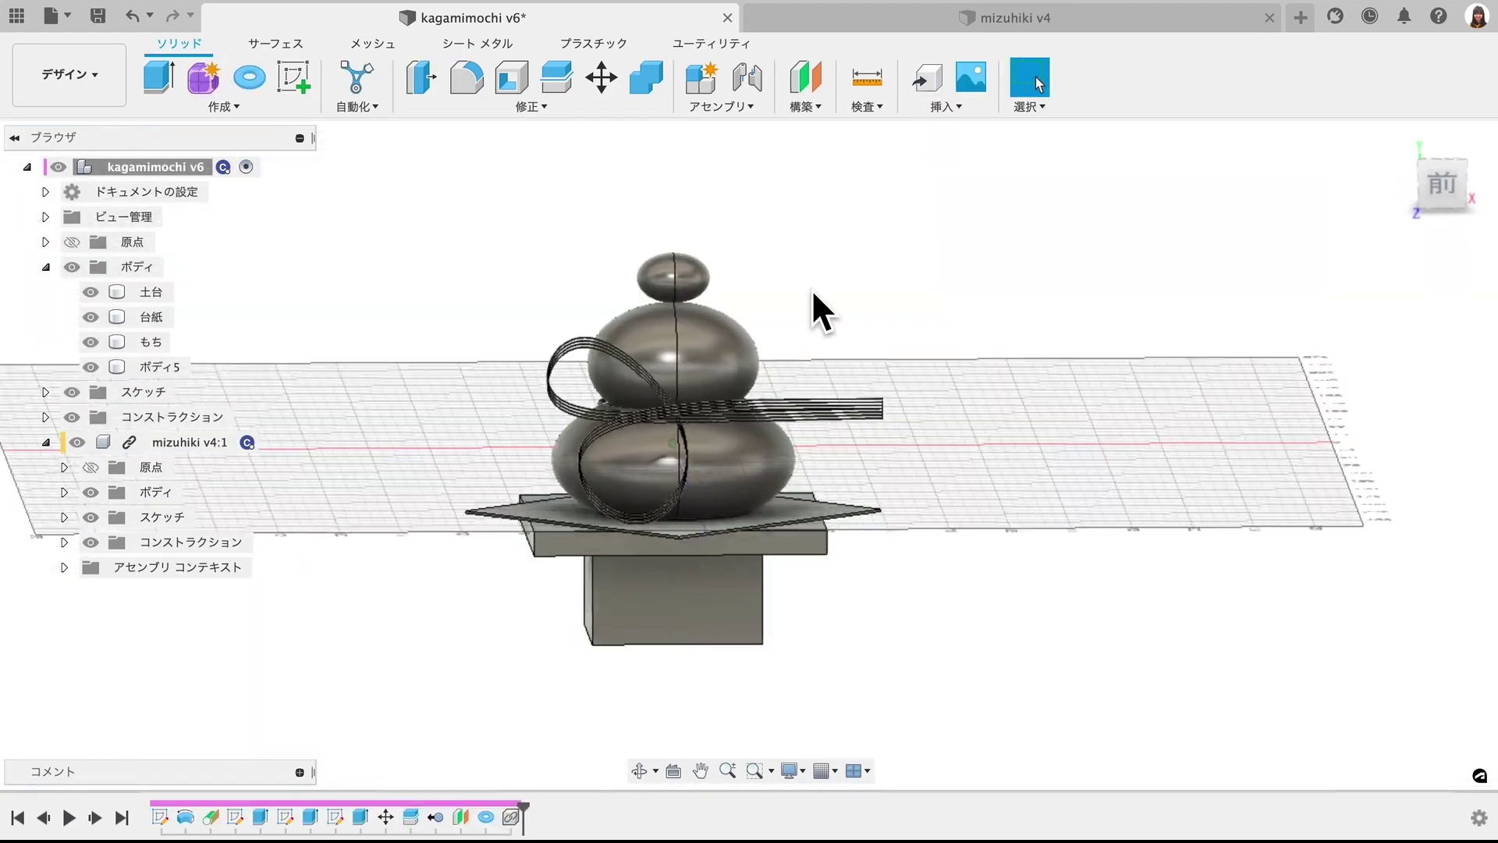
# - Save the kagamimochi design as a new version
pyautogui.hotkey('ctrl', 's')
pyautogui.press('Return')
pyautogui.scroll(3, 657, 510)
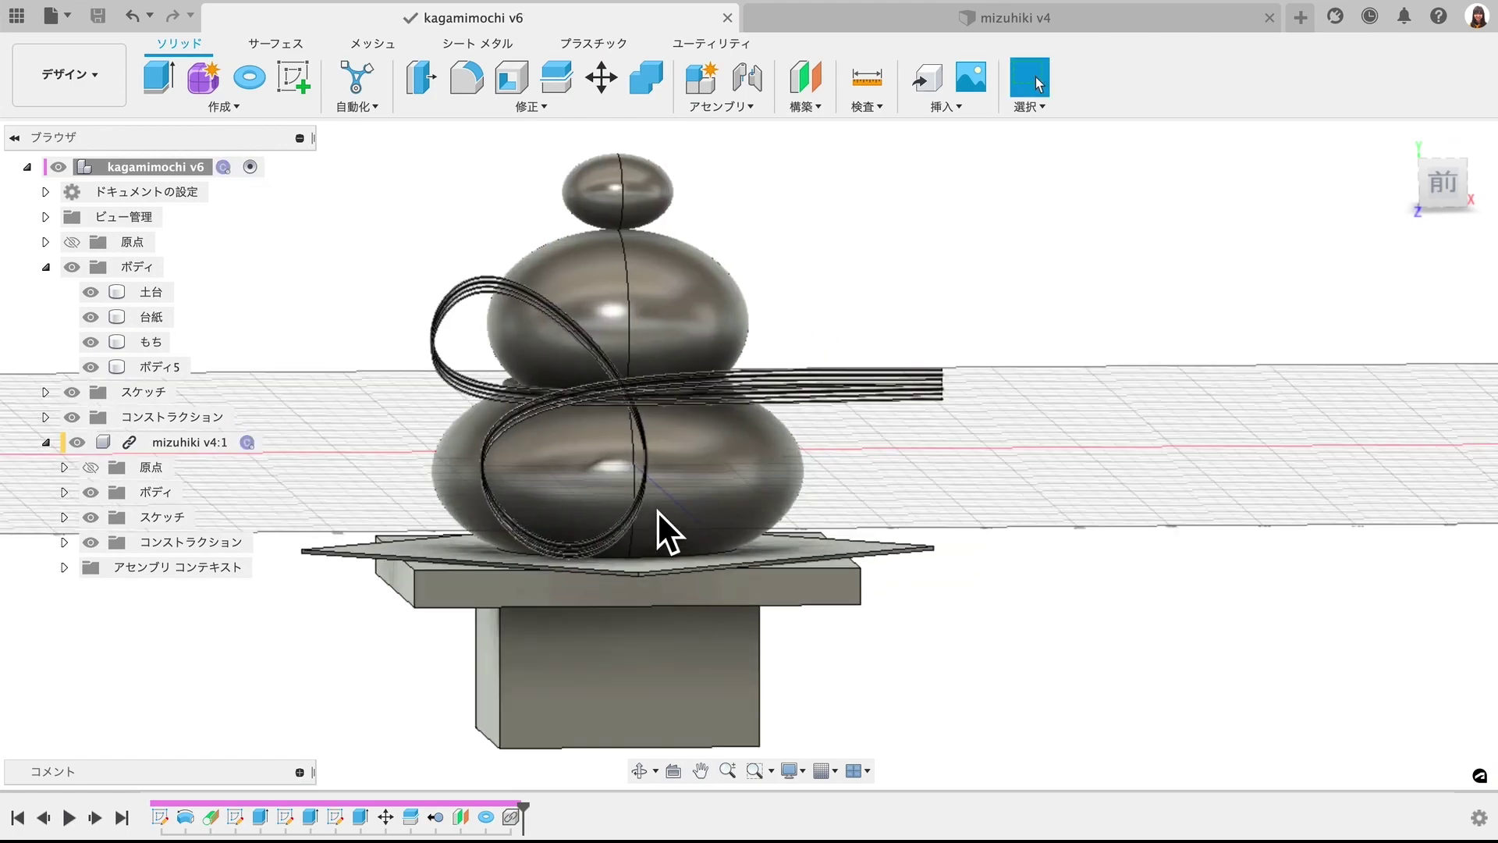
pyautogui.keyDown('shift'); pyautogui.scroll(-3, 657, 510); pyautogui.keyUp('shift')
pyautogui.keyDown('shift'); pyautogui.scroll(-3, 651, 504); pyautogui.keyUp('shift')
pyautogui.keyDown('shift'); pyautogui.scroll(-3, 651, 504); pyautogui.keyUp('shift')
pyautogui.keyDown('shift'); pyautogui.scroll(-3, 651, 504); pyautogui.keyUp('shift')
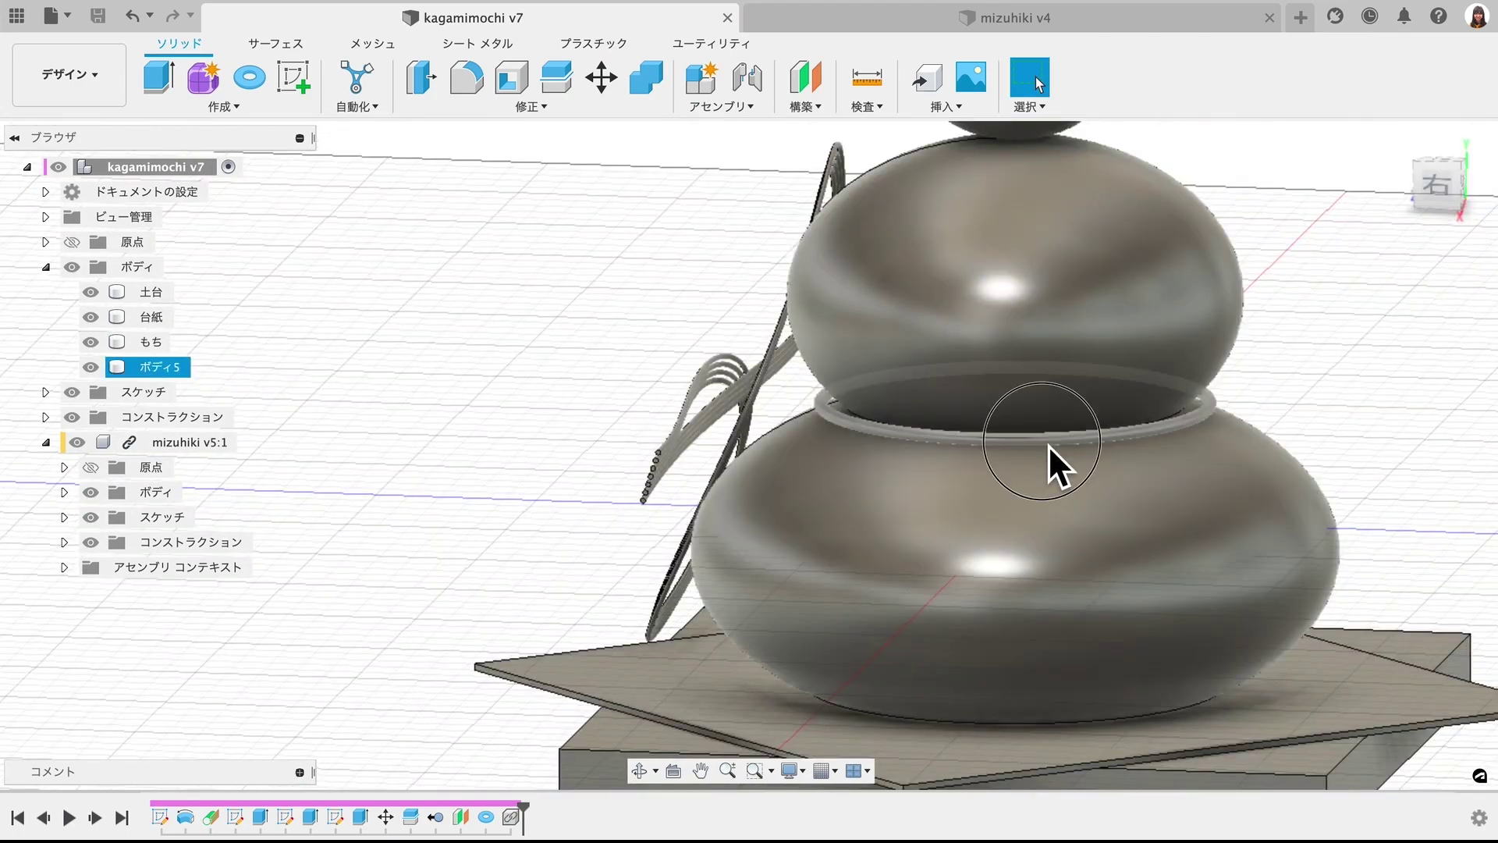
# - Change the torus ring's inner diameter to 80 mm
pyautogui.click(1044, 439)
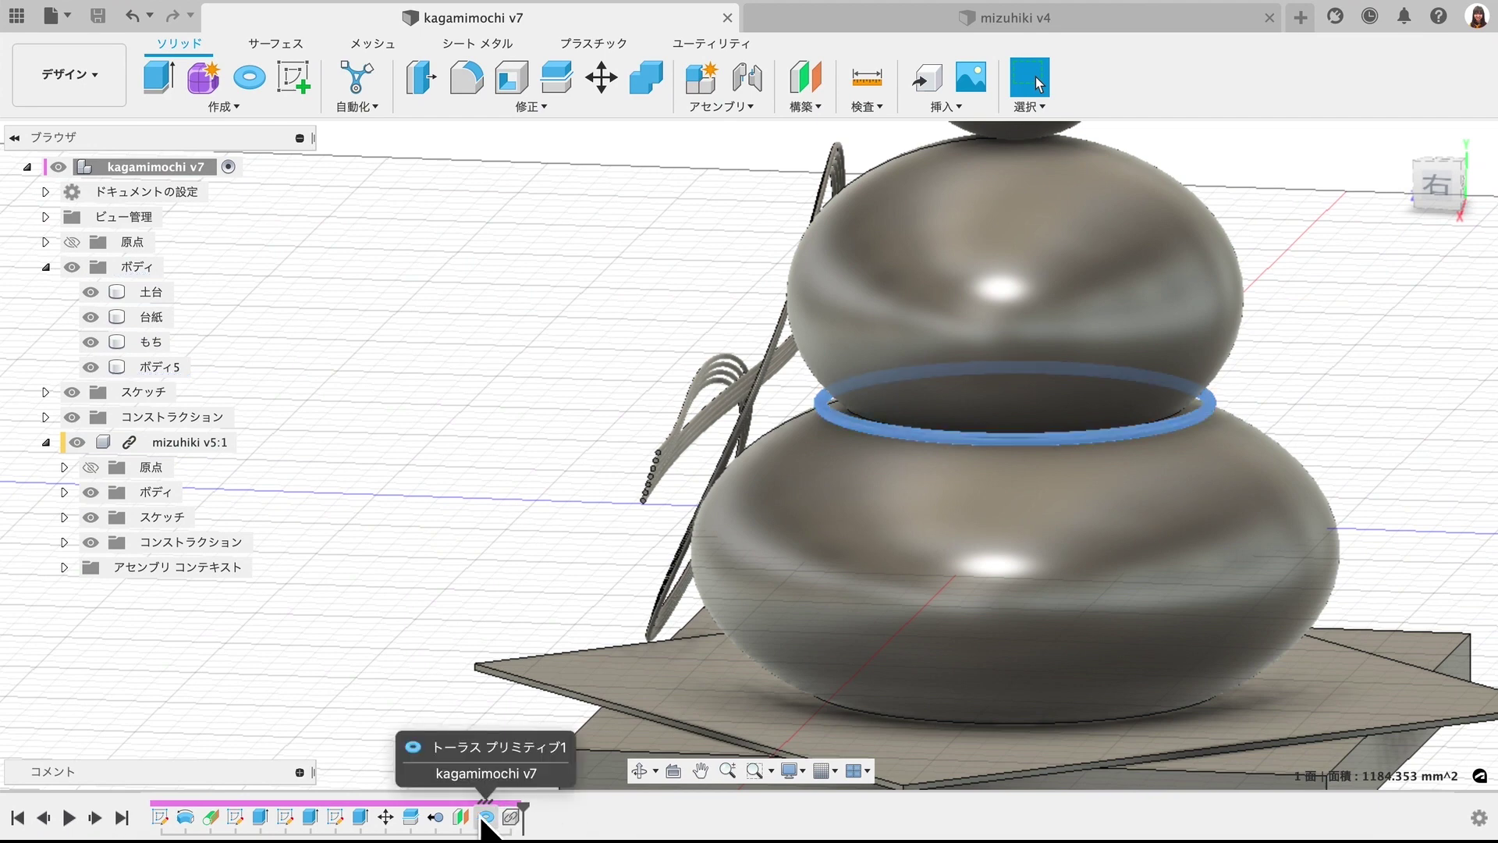
pyautogui.doubleClick(486, 817)
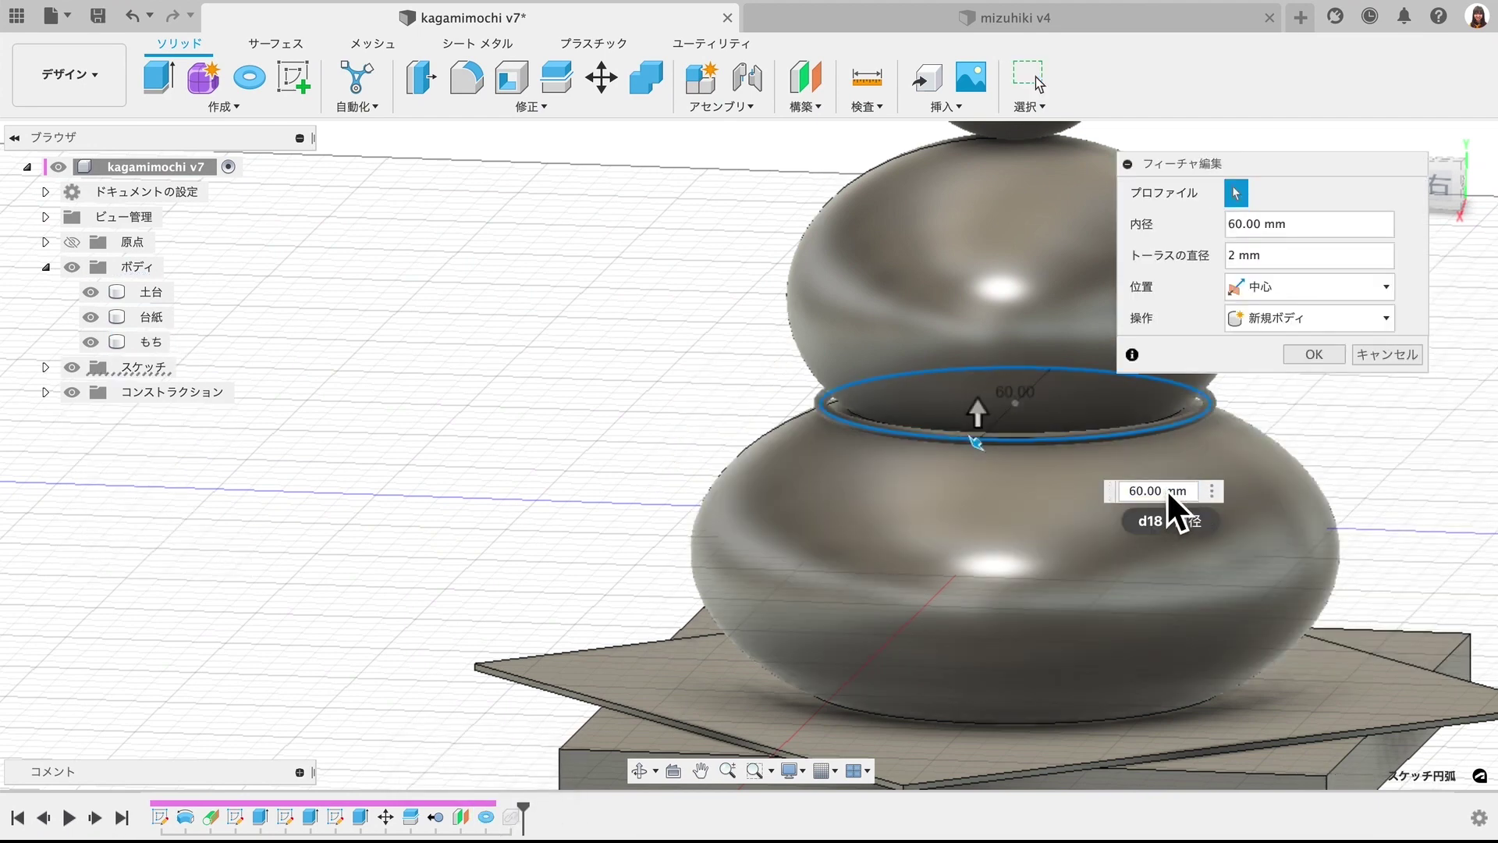
pyautogui.moveTo(977, 441); pyautogui.dragTo(971, 460)
pyautogui.click(1461, 208)
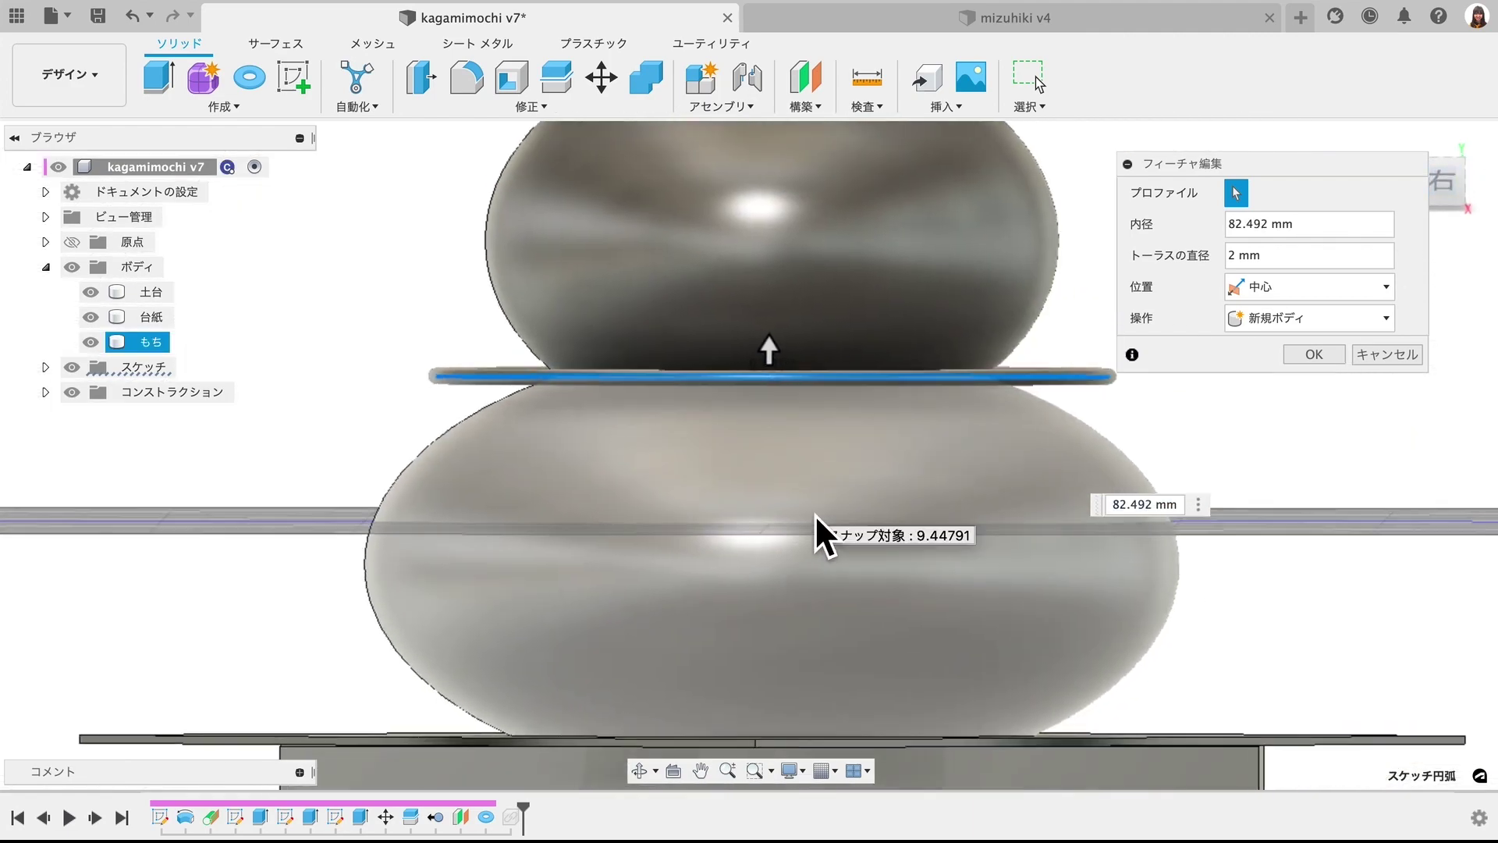
pyautogui.write('80')
pyautogui.click(1314, 354)
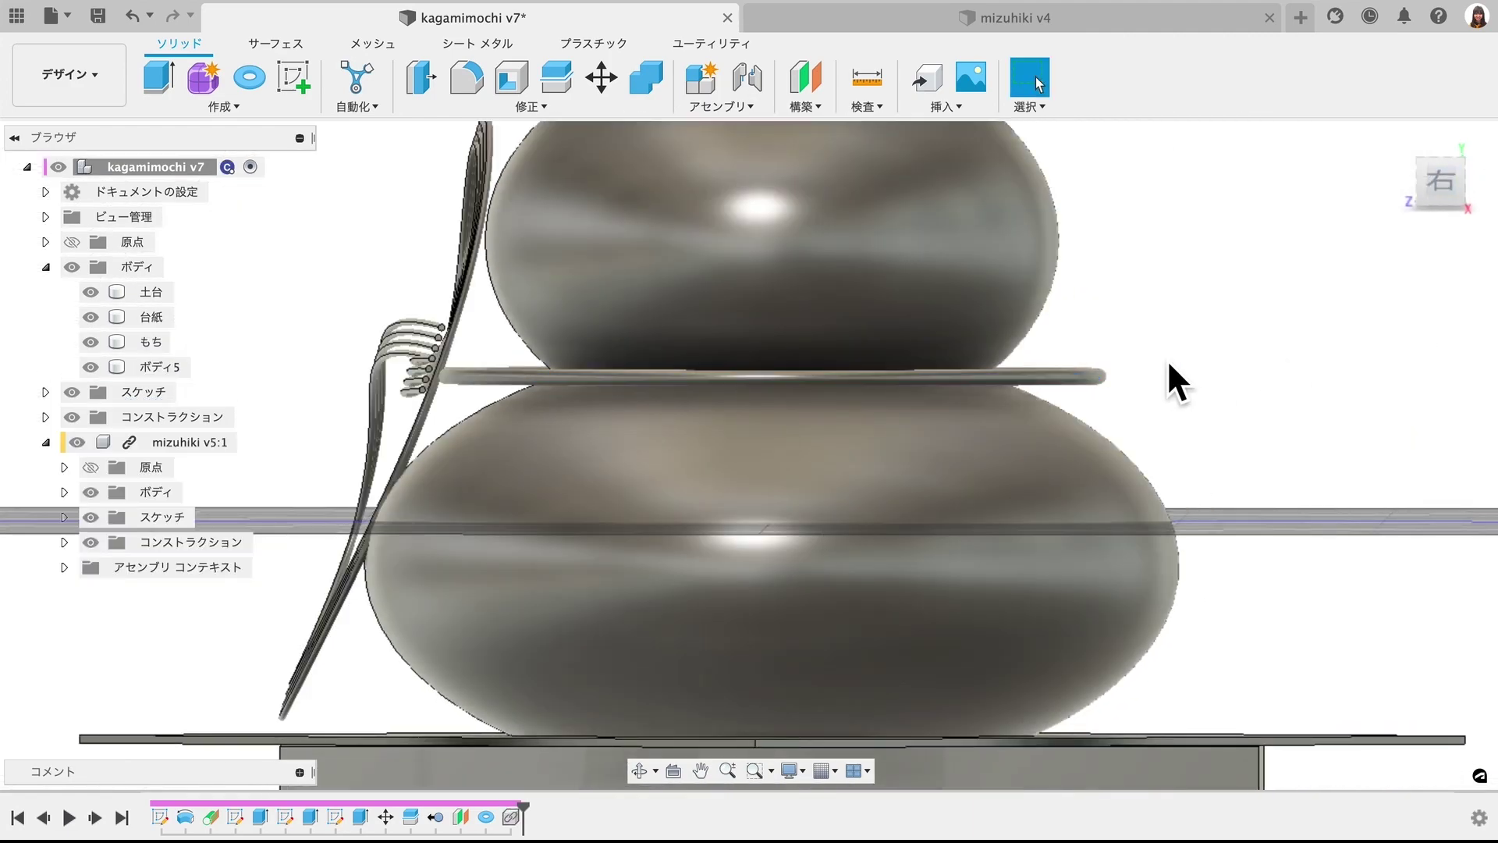
# - Lower the ring face about 5.9 mm onto the lower mochi's rim
pyautogui.click(1103, 379)
pyautogui.press('m')
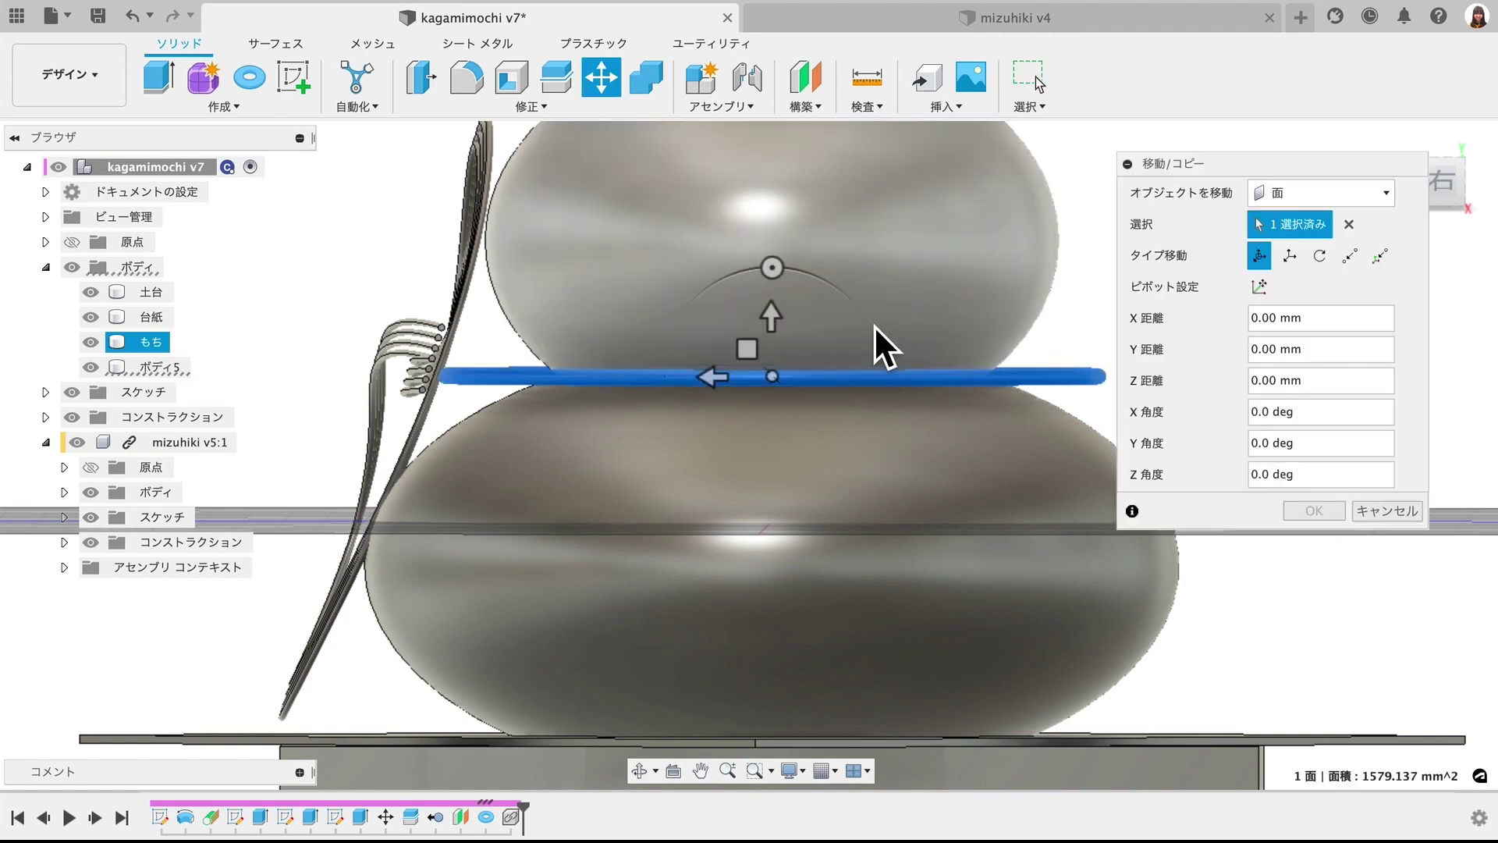
pyautogui.moveTo(775, 327); pyautogui.dragTo(784, 370)
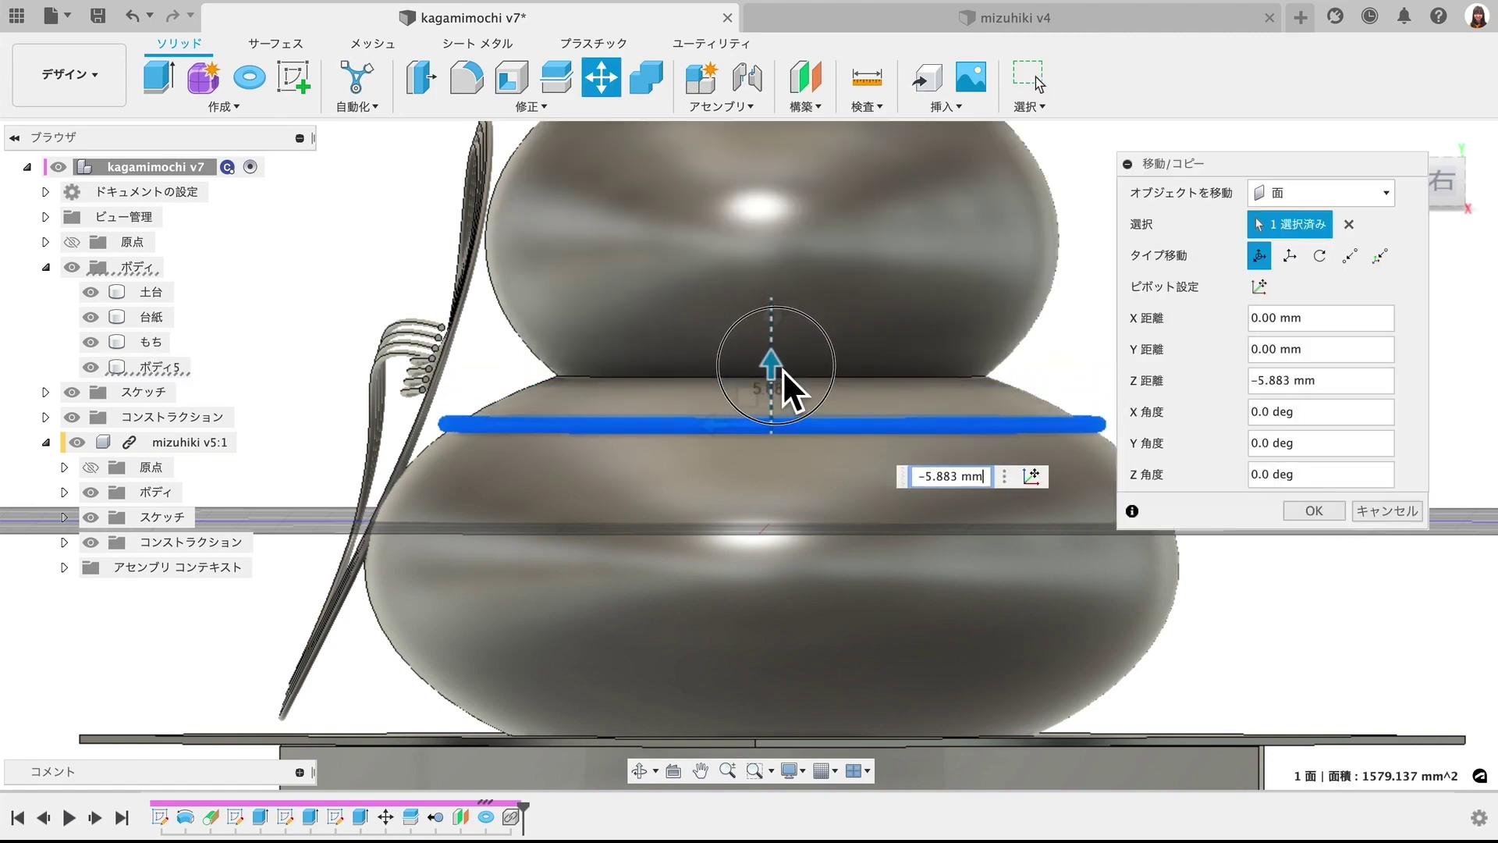
pyautogui.press('Return')
pyautogui.keyDown('shift'); pyautogui.moveTo(935, 365); pyautogui.dragTo(1140, 343, button='middle'); pyautogui.keyUp('shift')
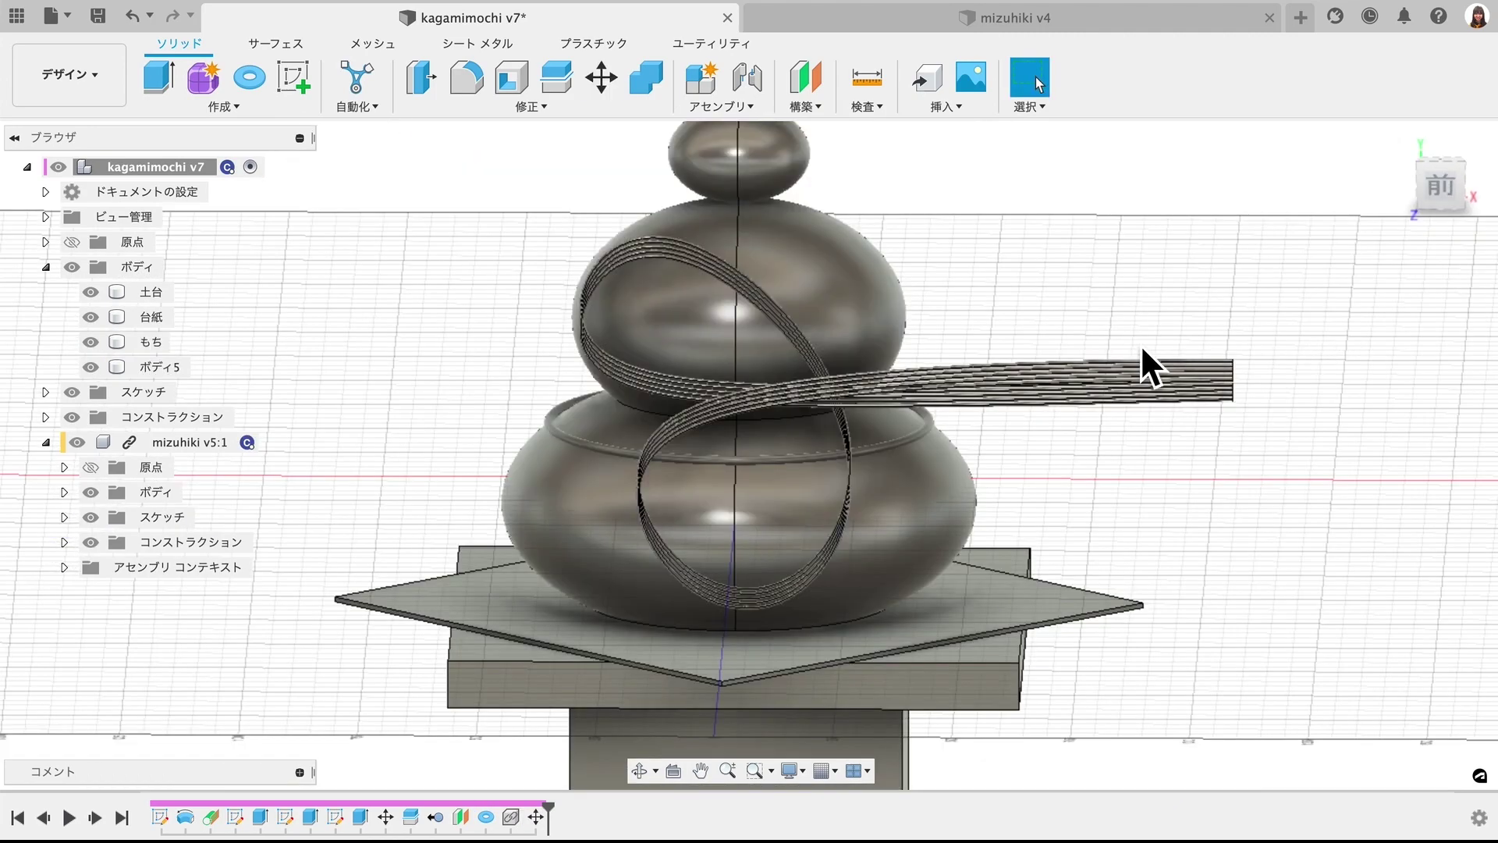
# - Rotate the mizuhiki knot about -6.1 degrees on X so it leans back against the mochi
pyautogui.keyDown('shift'); pyautogui.scroll(-5, 1134, 337); pyautogui.keyUp('shift')
pyautogui.keyDown('shift'); pyautogui.hscroll(-5, 1135, 338); pyautogui.keyUp('shift')
pyautogui.keyDown('shift'); pyautogui.hscroll(-5, 1134, 337); pyautogui.keyUp('shift')
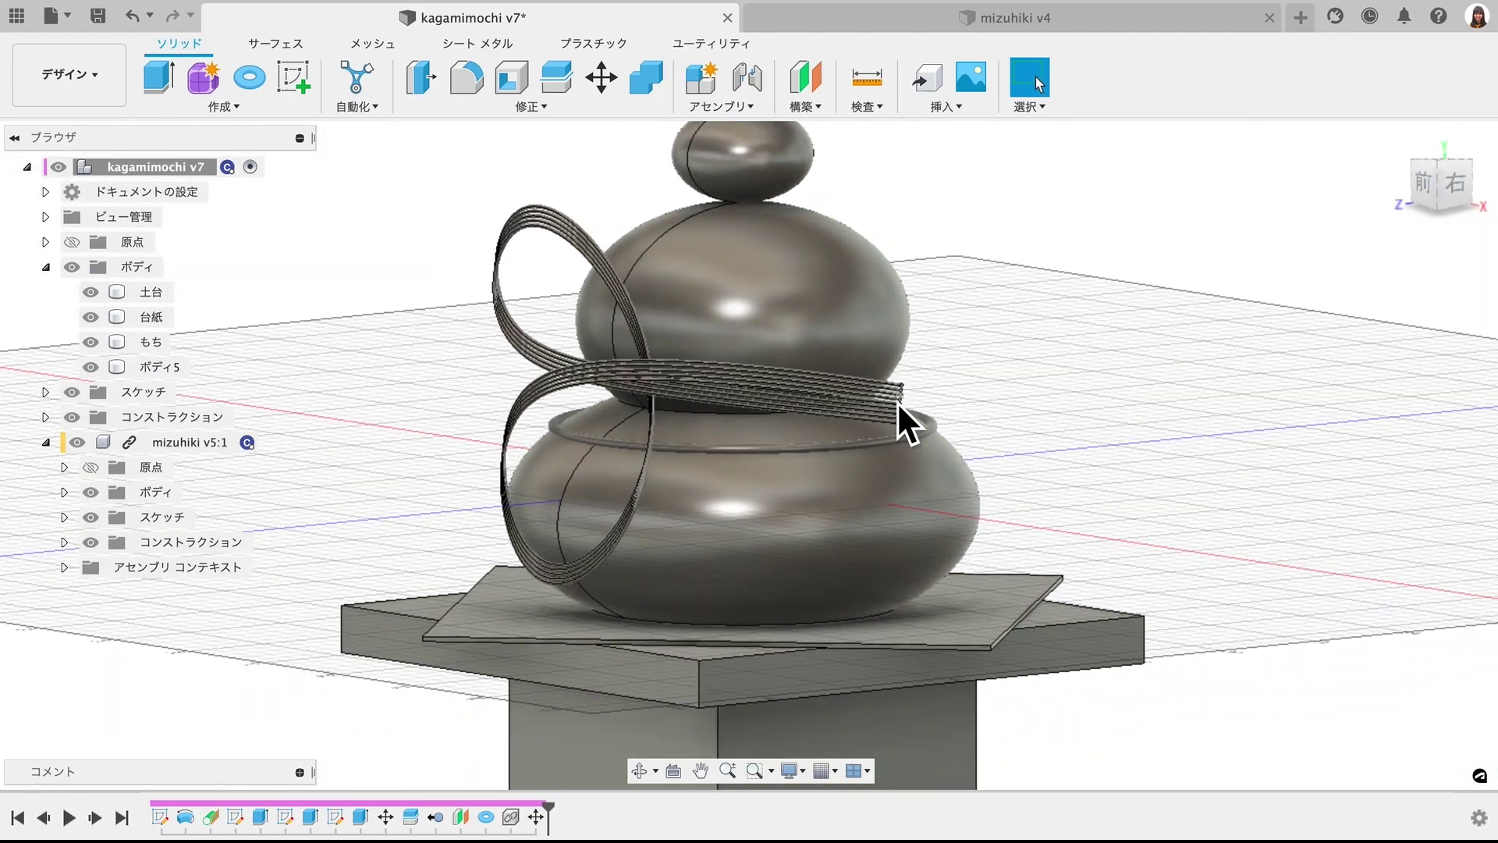
pyautogui.keyDown('shift'); pyautogui.scroll(5, 726, 288); pyautogui.keyUp('shift')
pyautogui.click(613, 68)
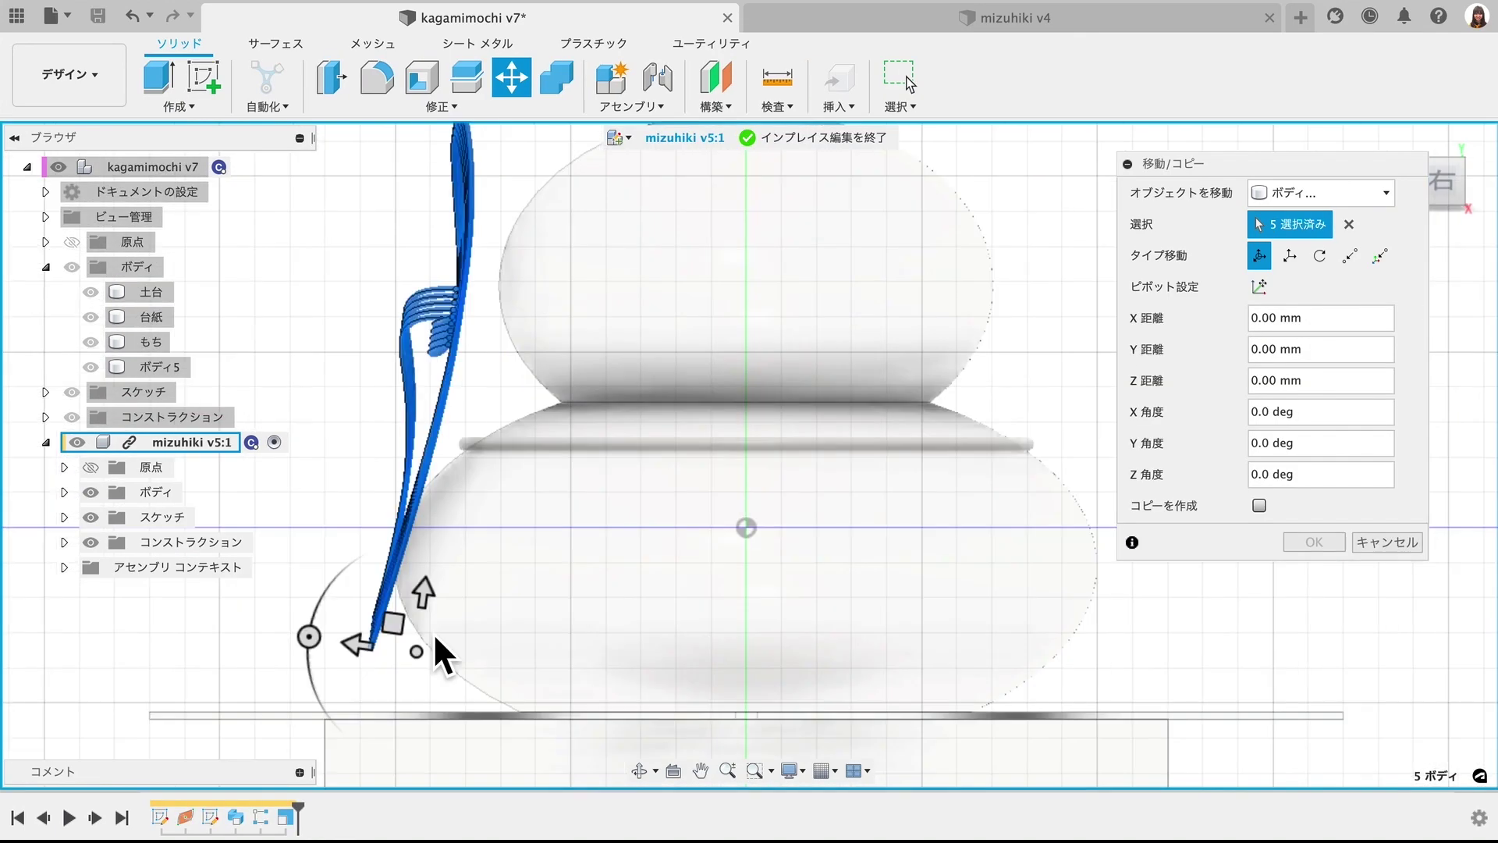
pyautogui.moveTo(300, 720)
pyautogui.mouseDown()
pyautogui.moveTo(410, 700)
pyautogui.moveTo(294, 702)
pyautogui.moveTo(326, 709)
pyautogui.mouseUp()
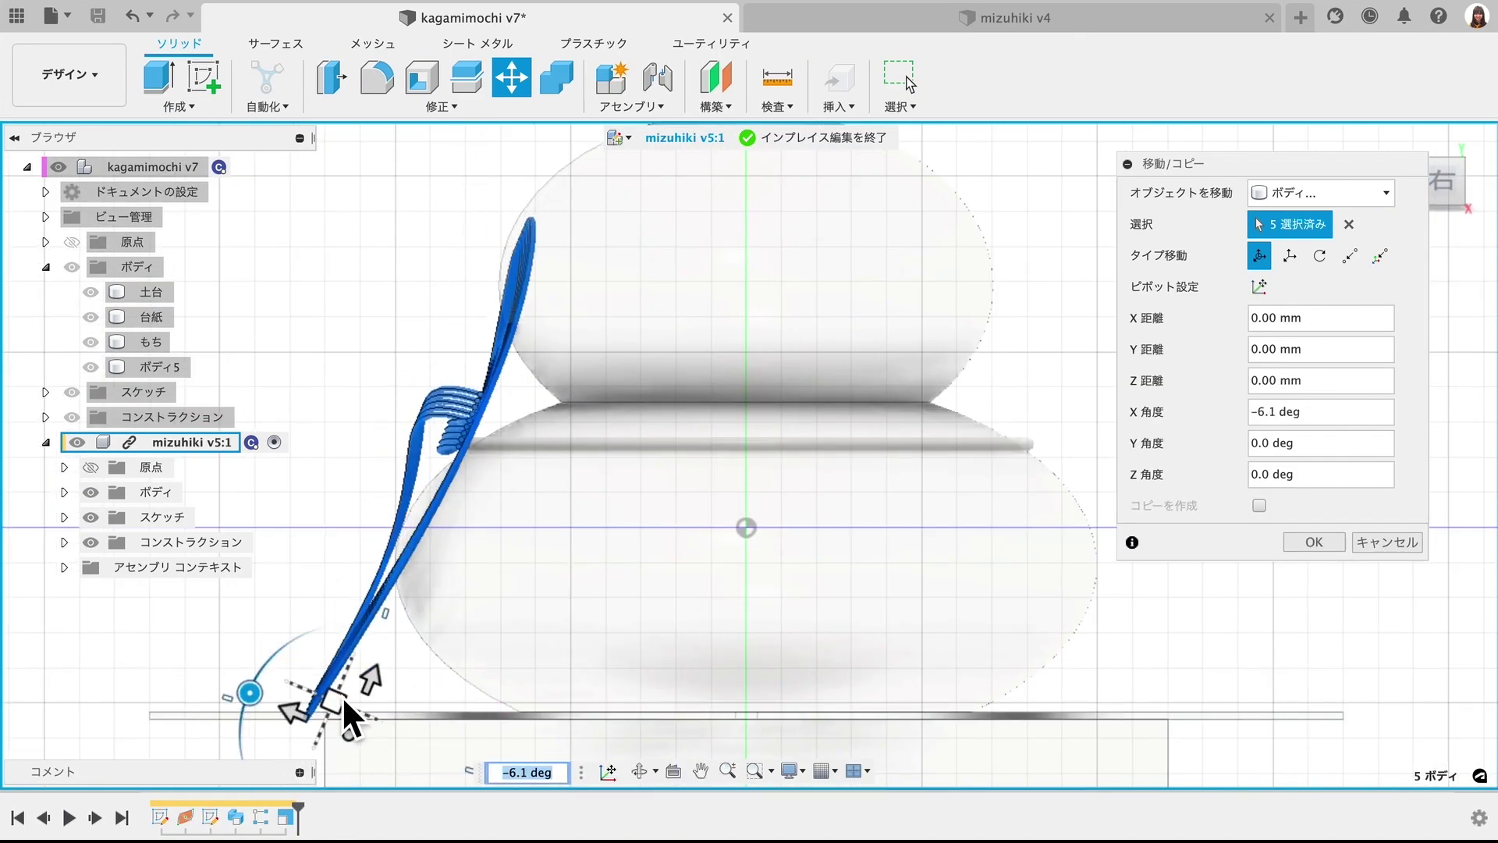
pyautogui.moveTo(505, 424); pyautogui.dragTo(414, 410)
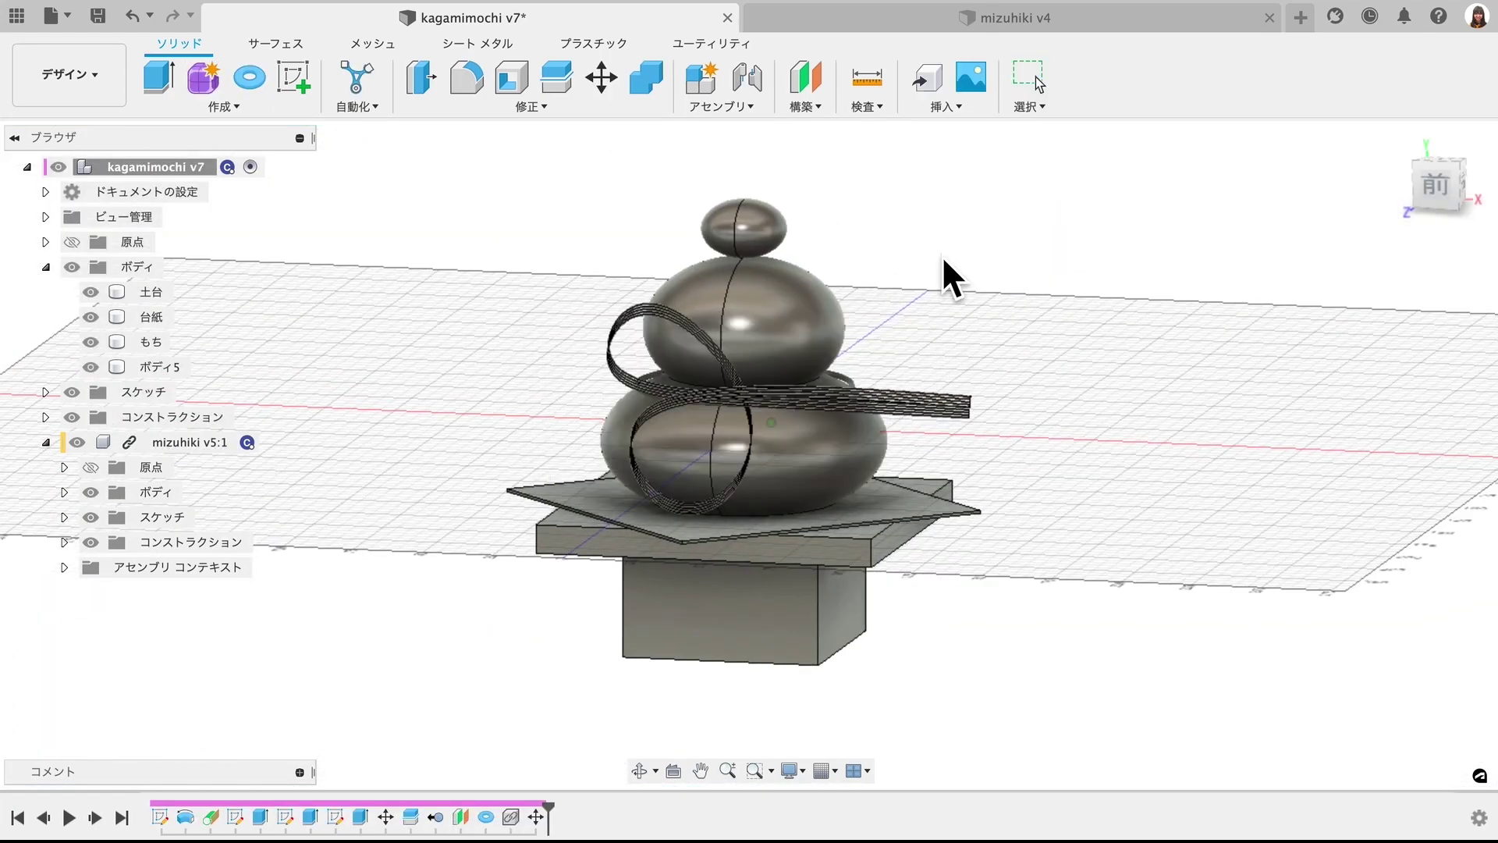
pyautogui.scroll(2, 923, 283)
pyautogui.scroll(2, 924, 283)
pyautogui.scroll(1, 923, 283)
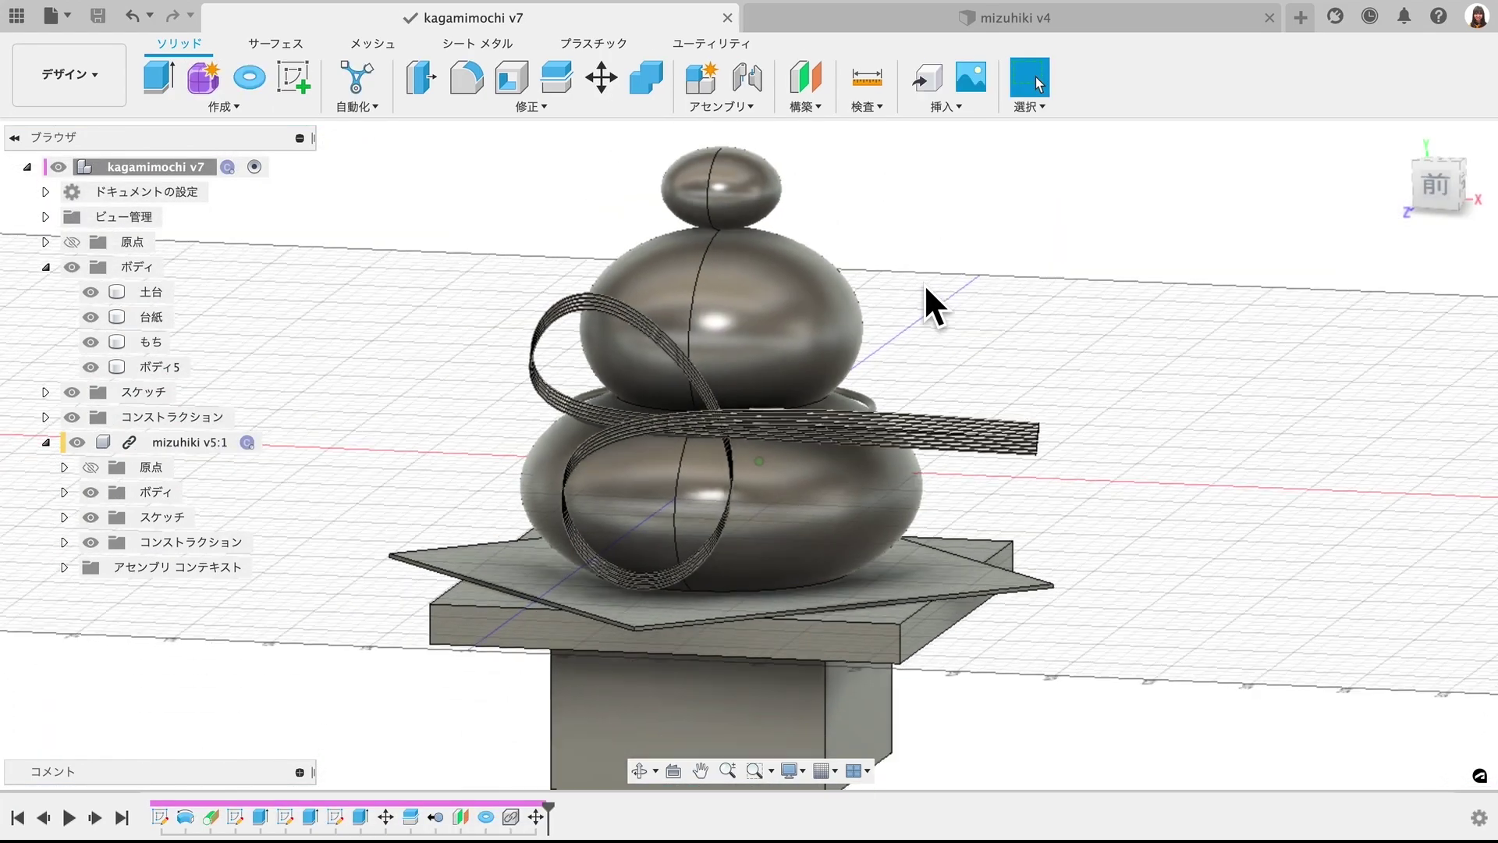
pyautogui.scroll(1, 924, 283)
pyautogui.scroll(-2, 926, 287)
pyautogui.keyDown('shift'); pyautogui.scroll(3, 926, 287); pyautogui.keyUp('shift')
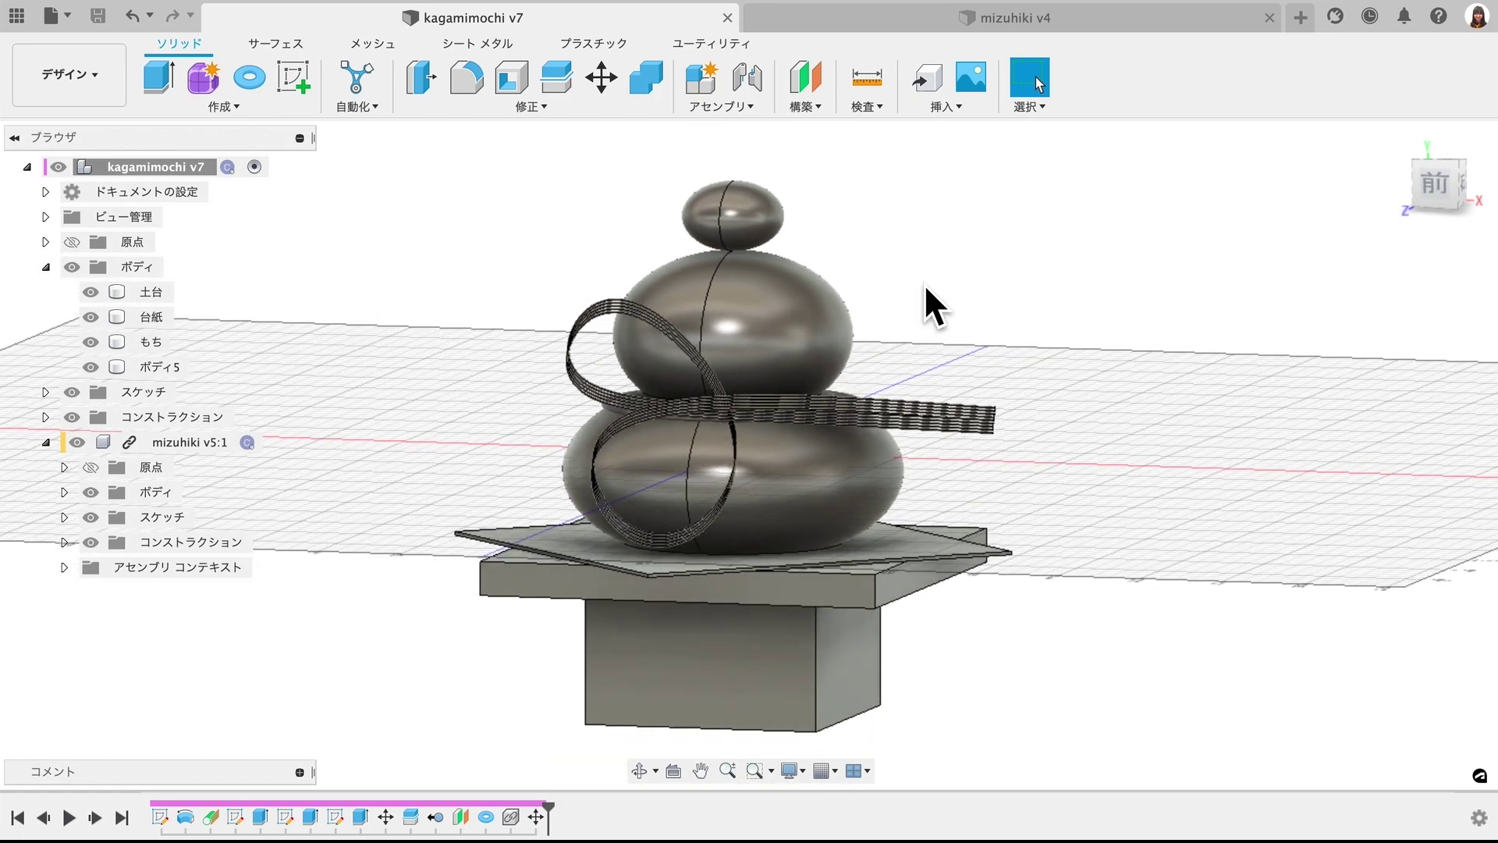
# - Apply light blue glass from the Glass materials to the mochi body
pyautogui.press('a')
pyautogui.scroll(-3, 1161, 599)
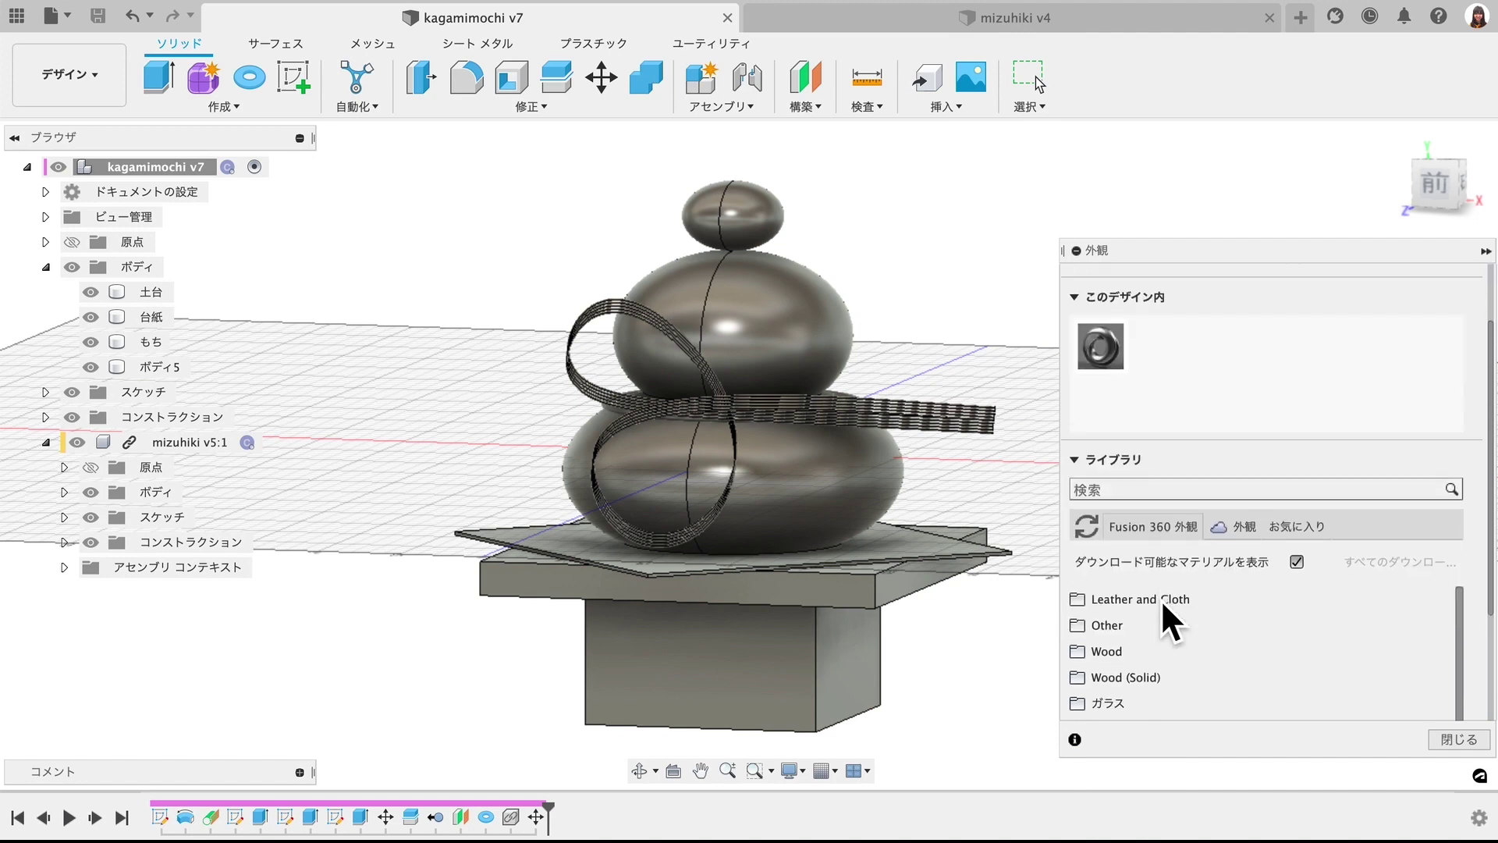
pyautogui.scroll(-3, 1154, 593)
pyautogui.scroll(-2, 1155, 593)
pyautogui.click(1108, 560)
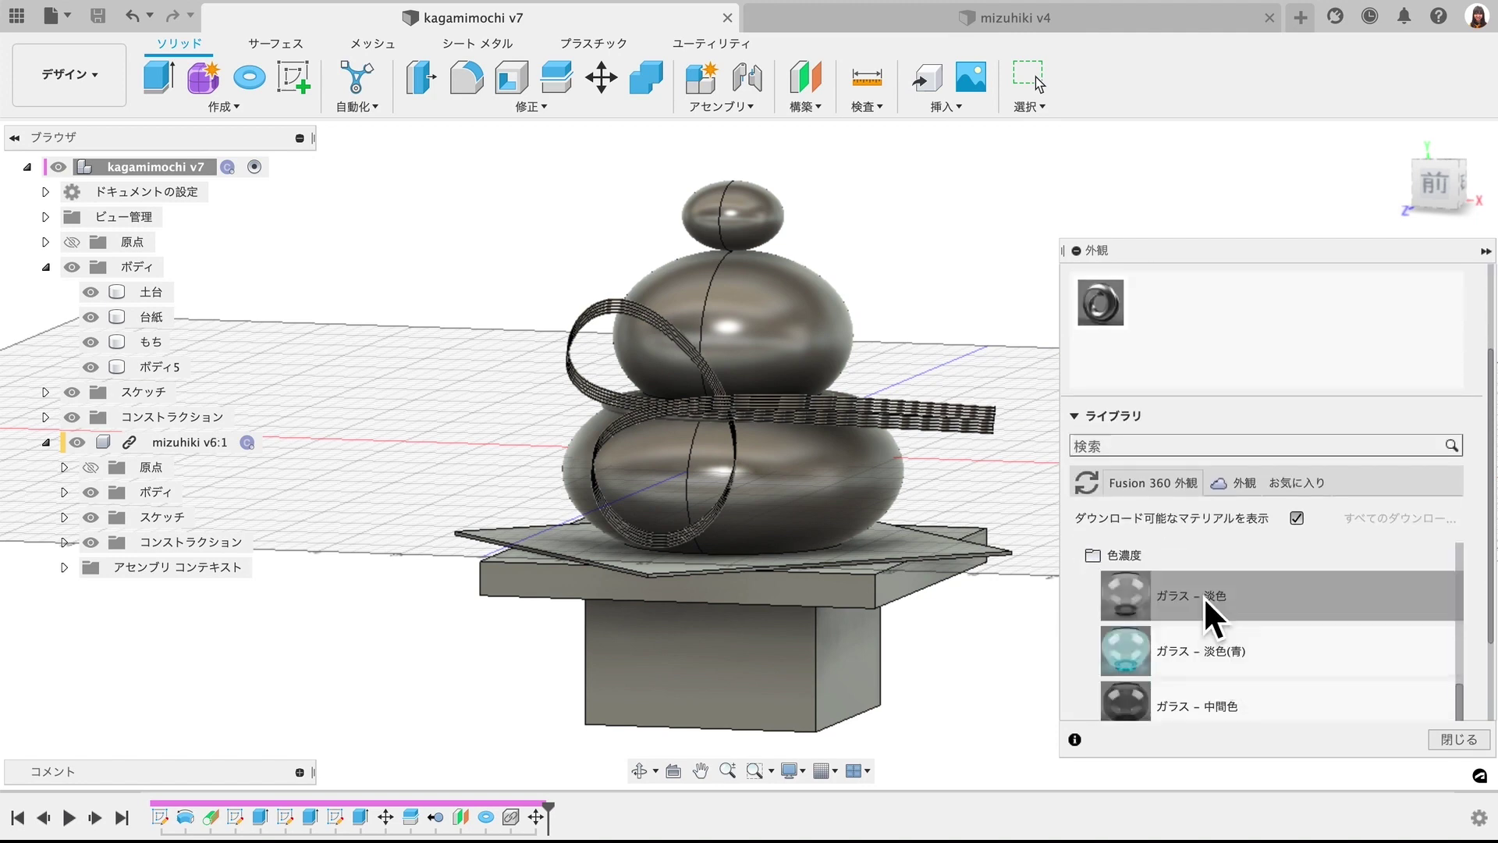
pyautogui.moveTo(1229, 657); pyautogui.dragTo(816, 344)
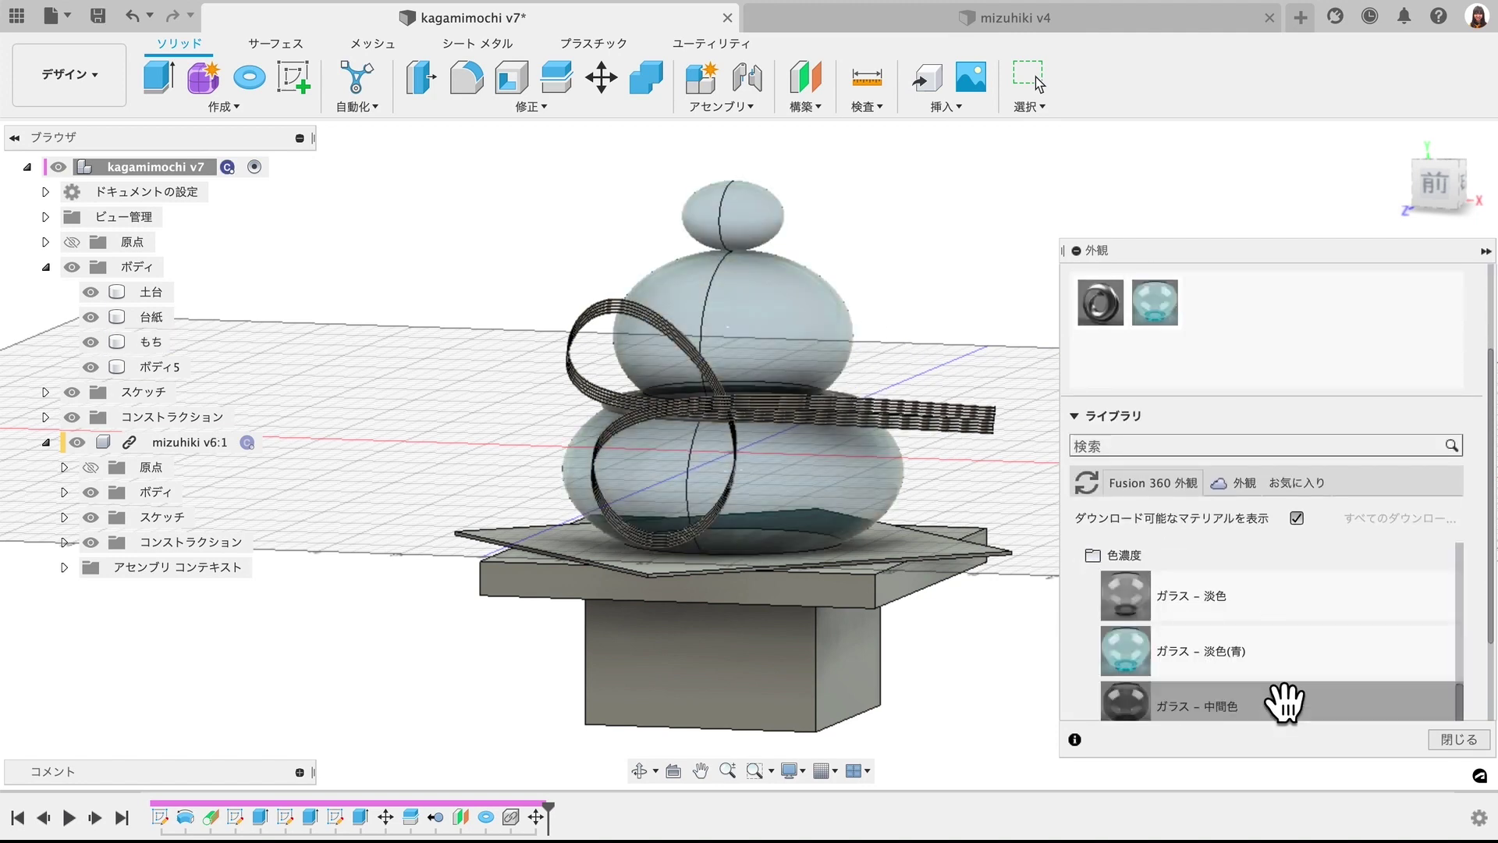
# - Recolour the blue glass appearance to neutral grey 217, 217, 217
pyautogui.scroll(-1, 1228, 634)
pyautogui.scroll(-2, 1228, 634)
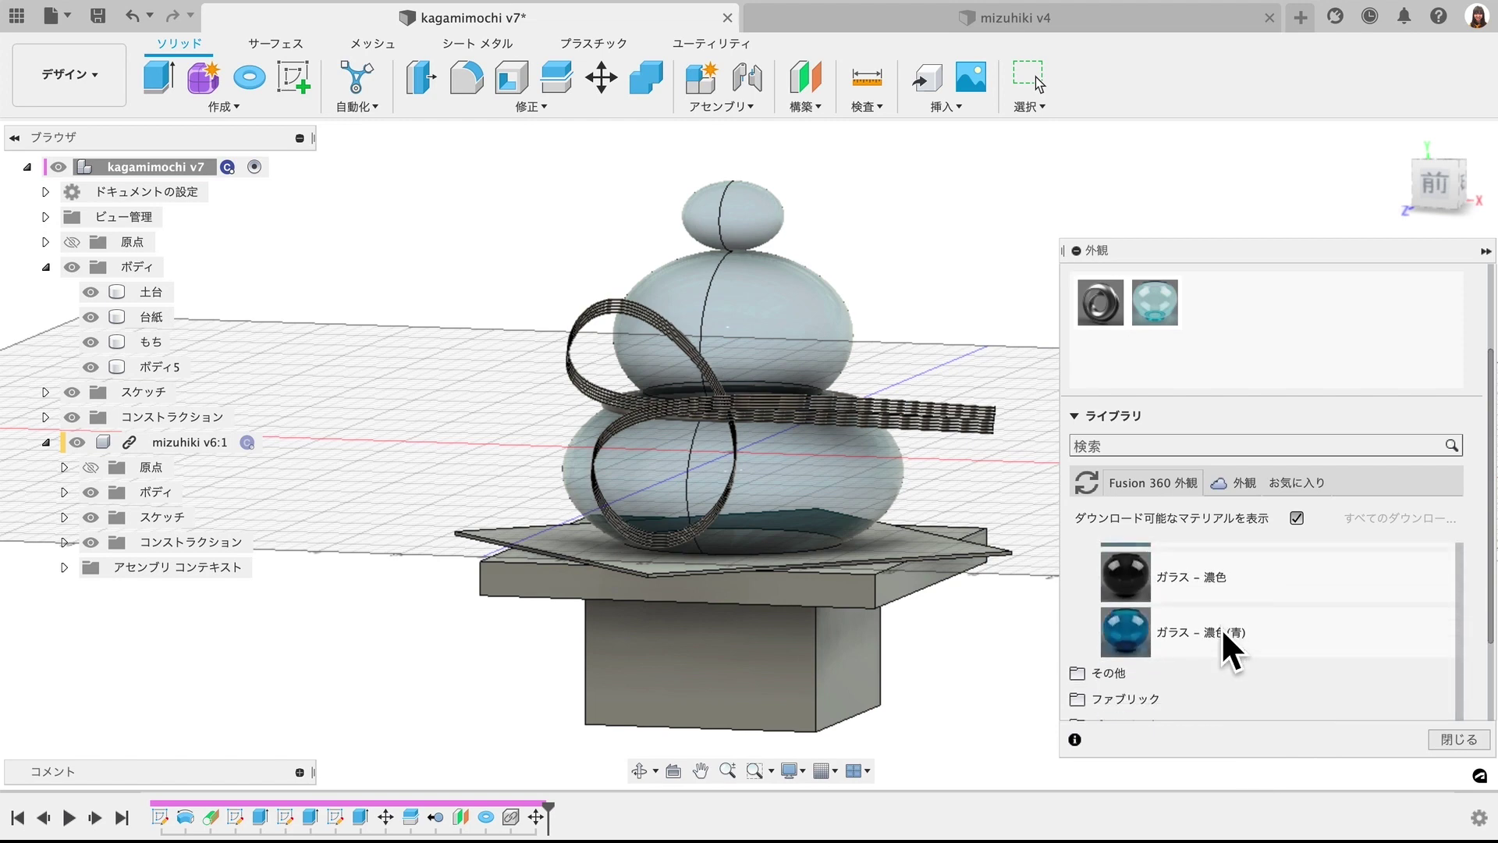
pyautogui.scroll(-2, 1221, 627)
pyautogui.moveTo(1276, 605); pyautogui.dragTo(1208, 302)
pyautogui.doubleClick(1208, 302)
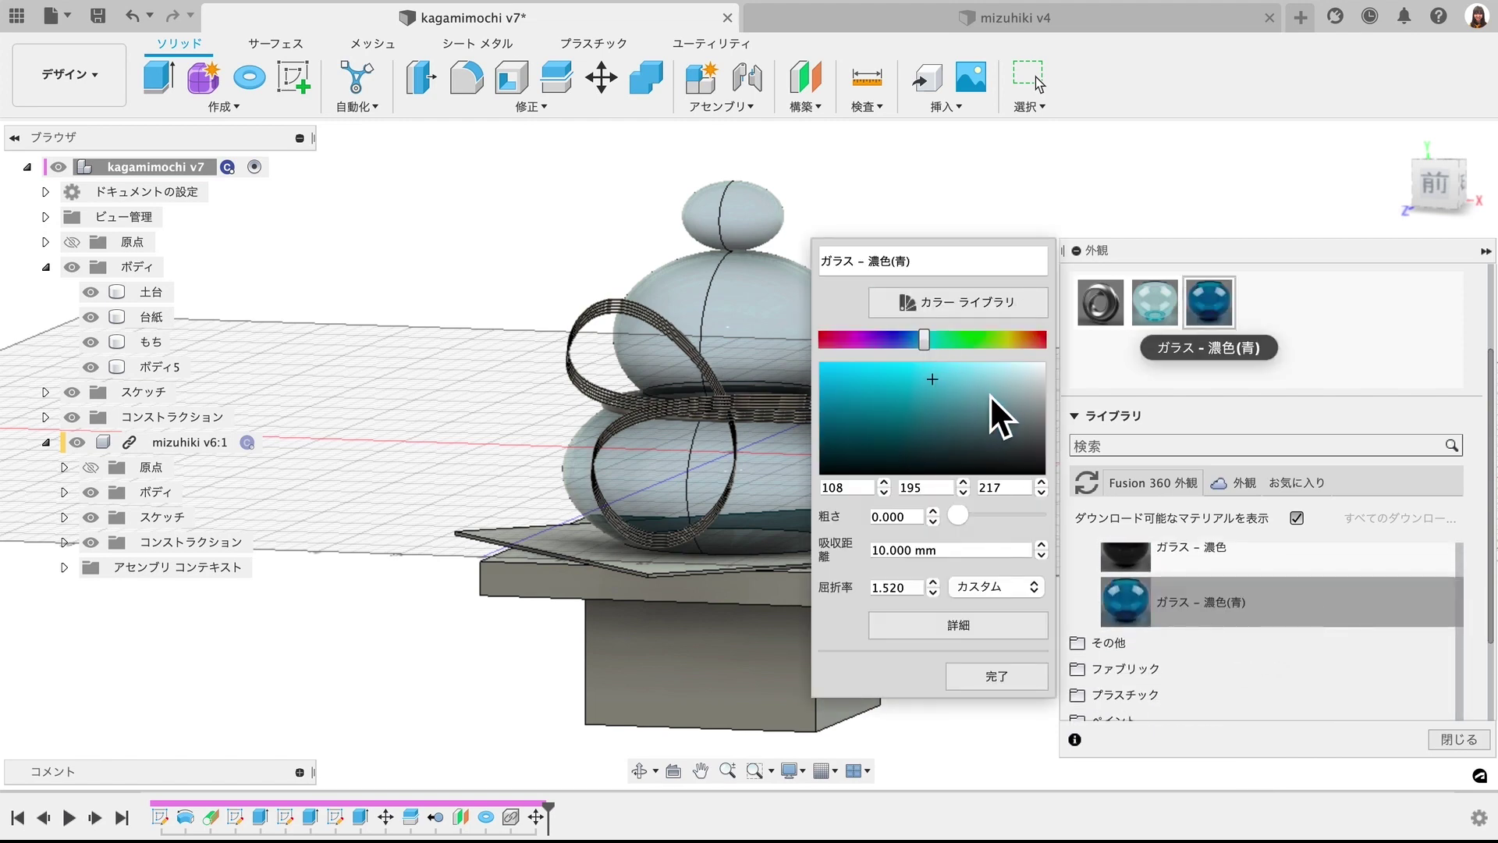
pyautogui.moveTo(989, 394); pyautogui.dragTo(1051, 381)
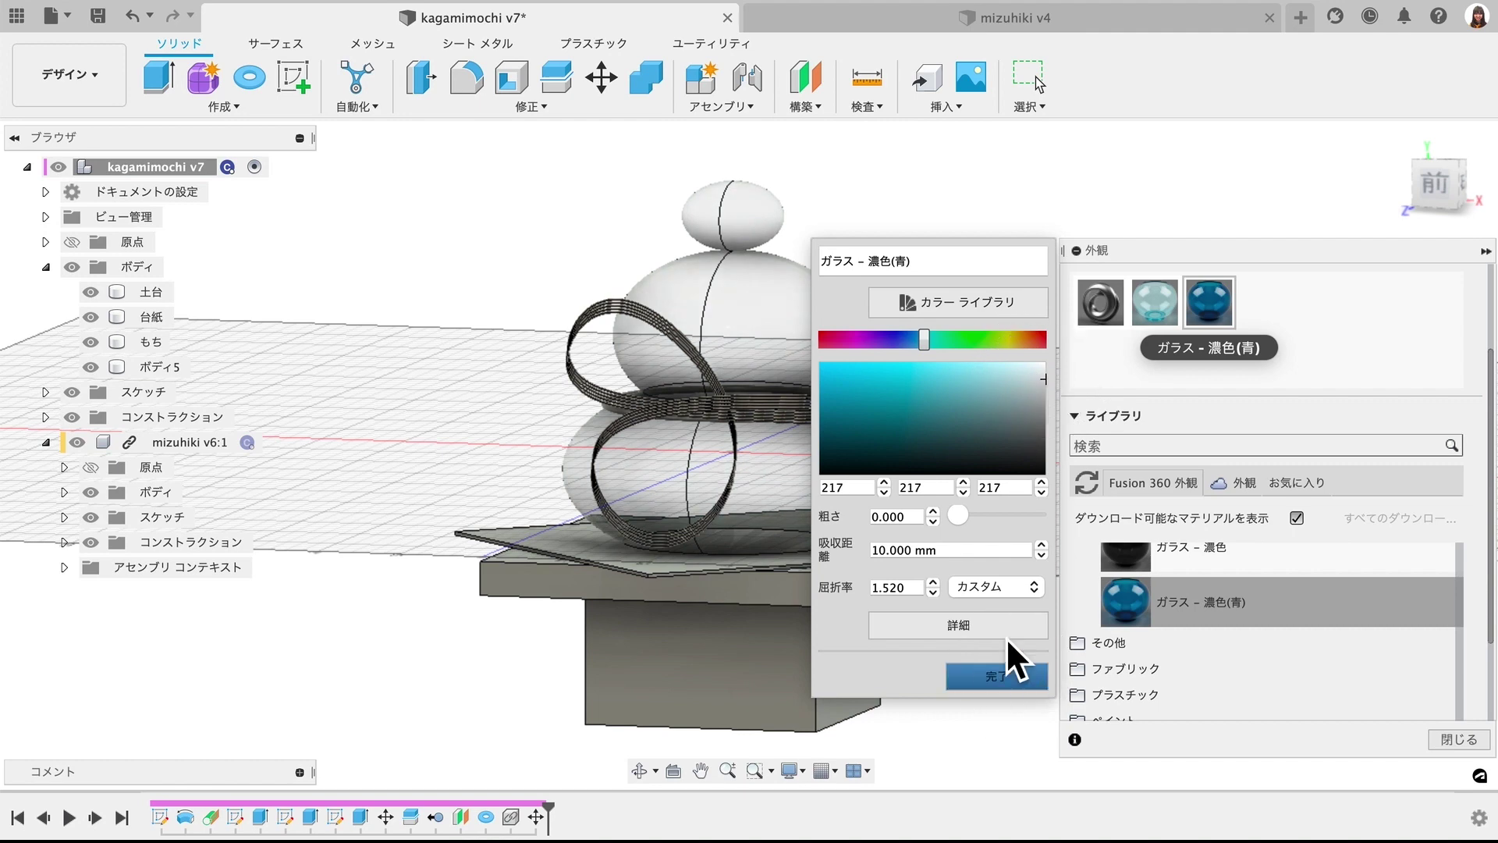
pyautogui.click(1010, 674)
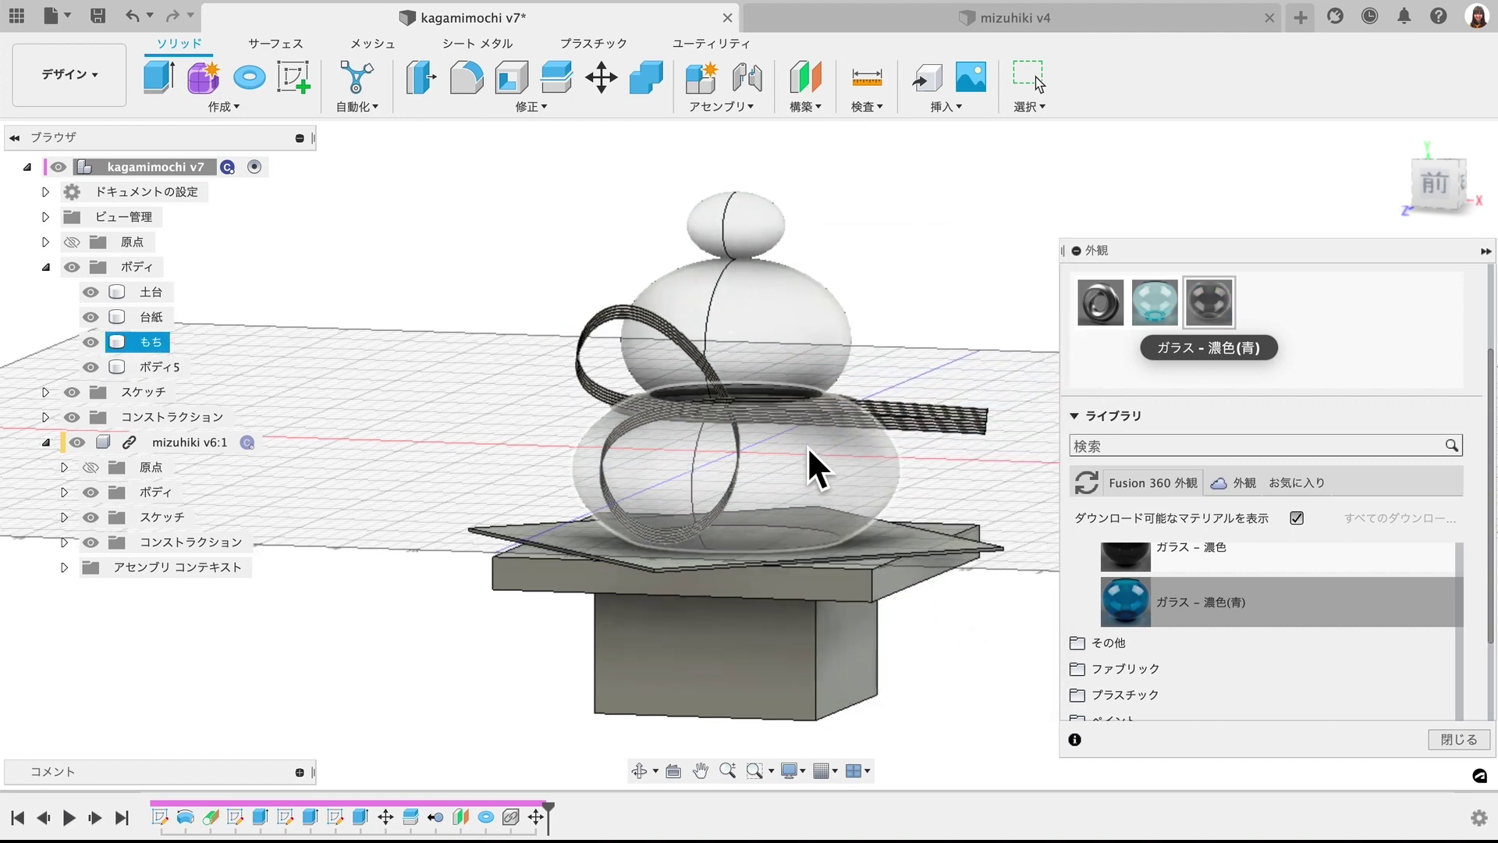
# - Apply Plastic - Glossy (Red) from Opaque plastics to the 台紙 paper
pyautogui.click(1143, 631)
pyautogui.scroll(-3, 1144, 631)
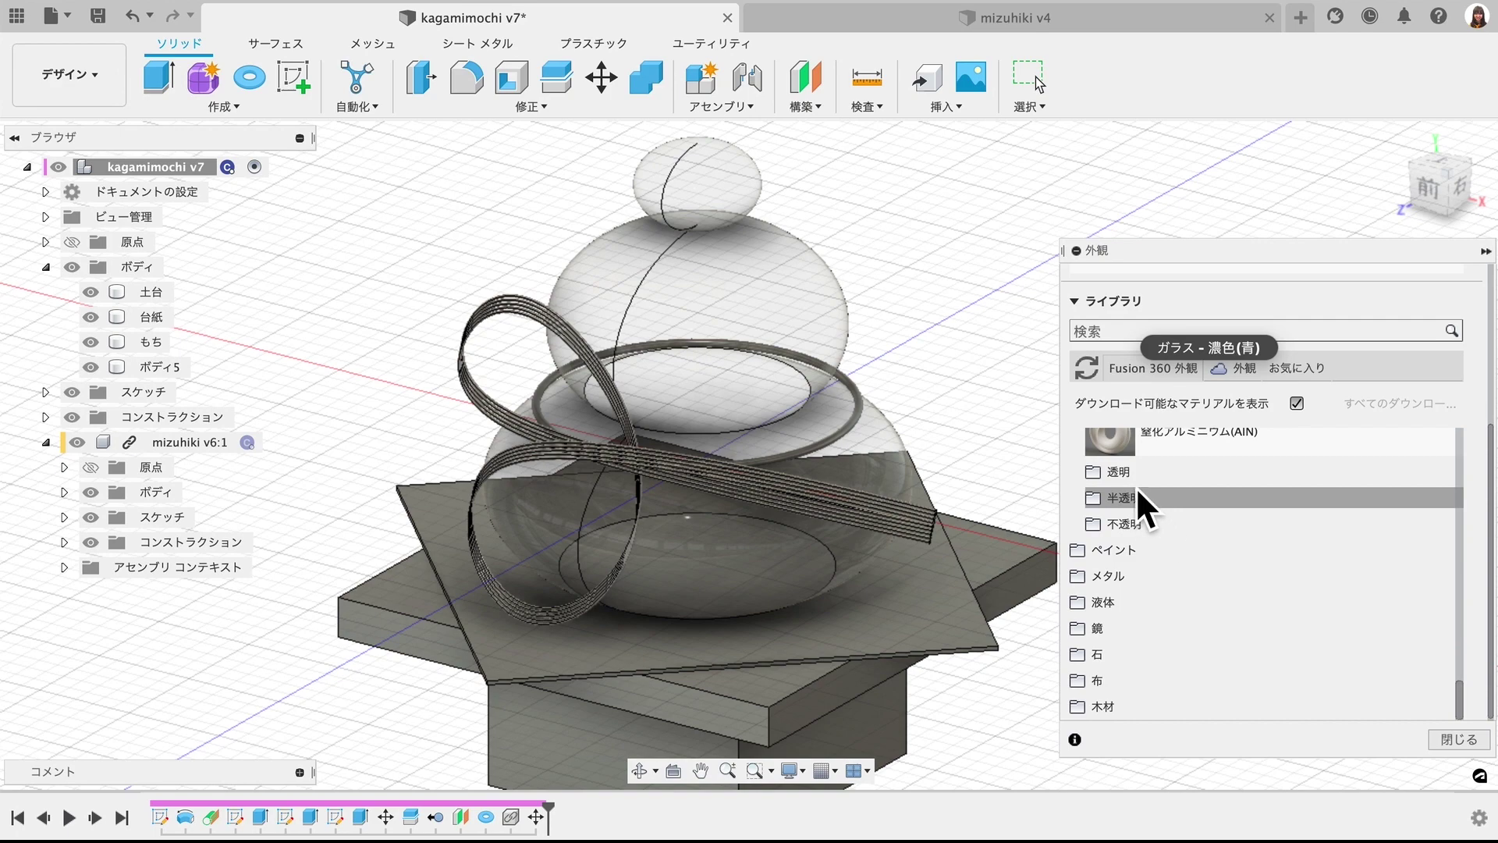
pyautogui.click(1151, 525)
pyautogui.scroll(-3, 1137, 526)
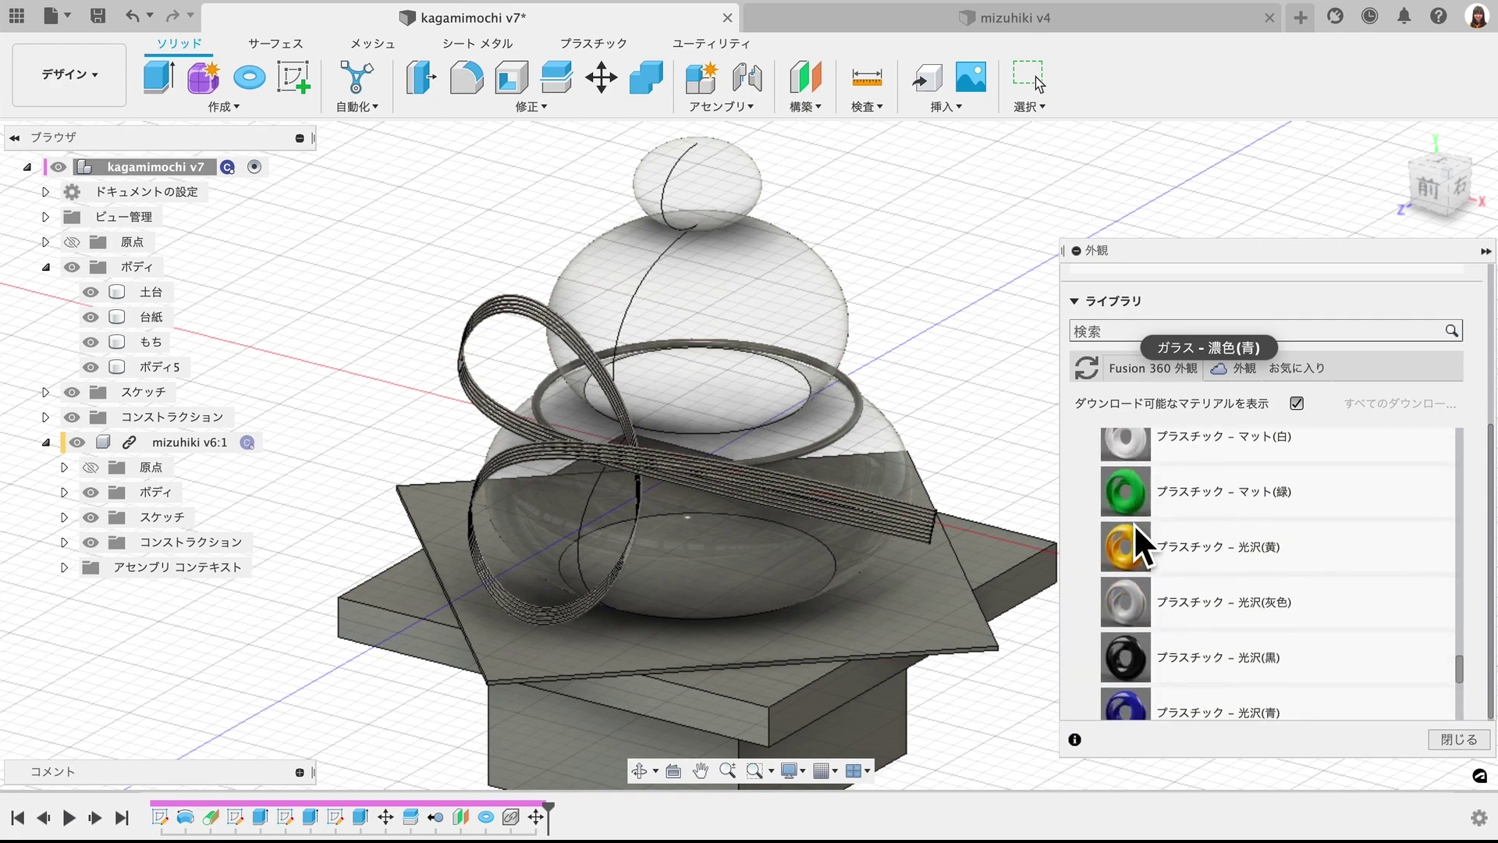
pyautogui.scroll(-3, 1135, 523)
pyautogui.scroll(-2, 1135, 522)
pyautogui.moveTo(1185, 537); pyautogui.dragTo(1118, 612)
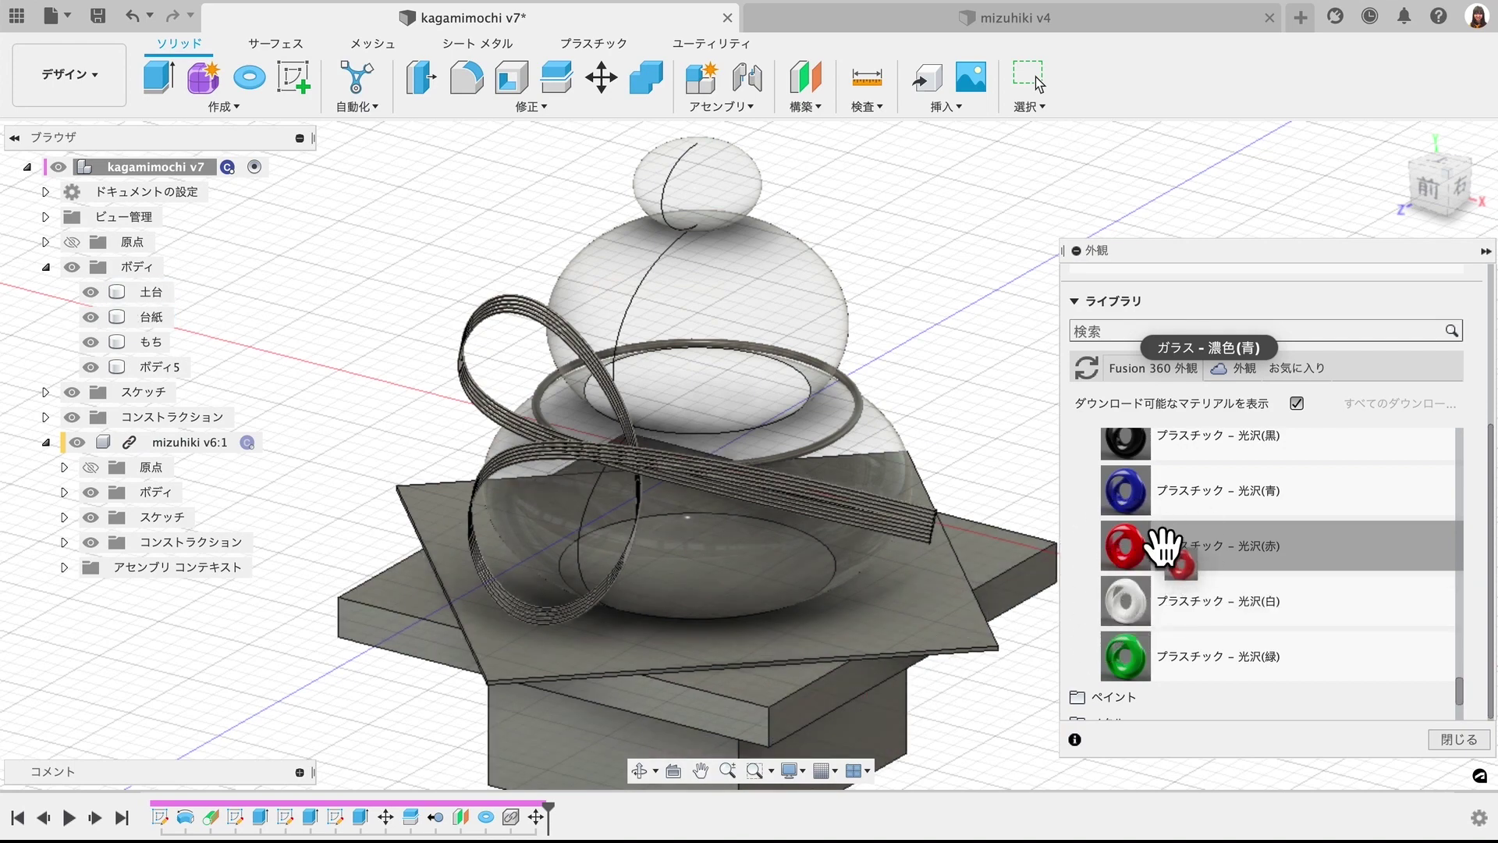
pyautogui.moveTo(1117, 611); pyautogui.dragTo(910, 561)
# - Set Apply To to Faces and apply Plastic - Glossy (Blue) to the top mochi
pyautogui.scroll(-2, 902, 554)
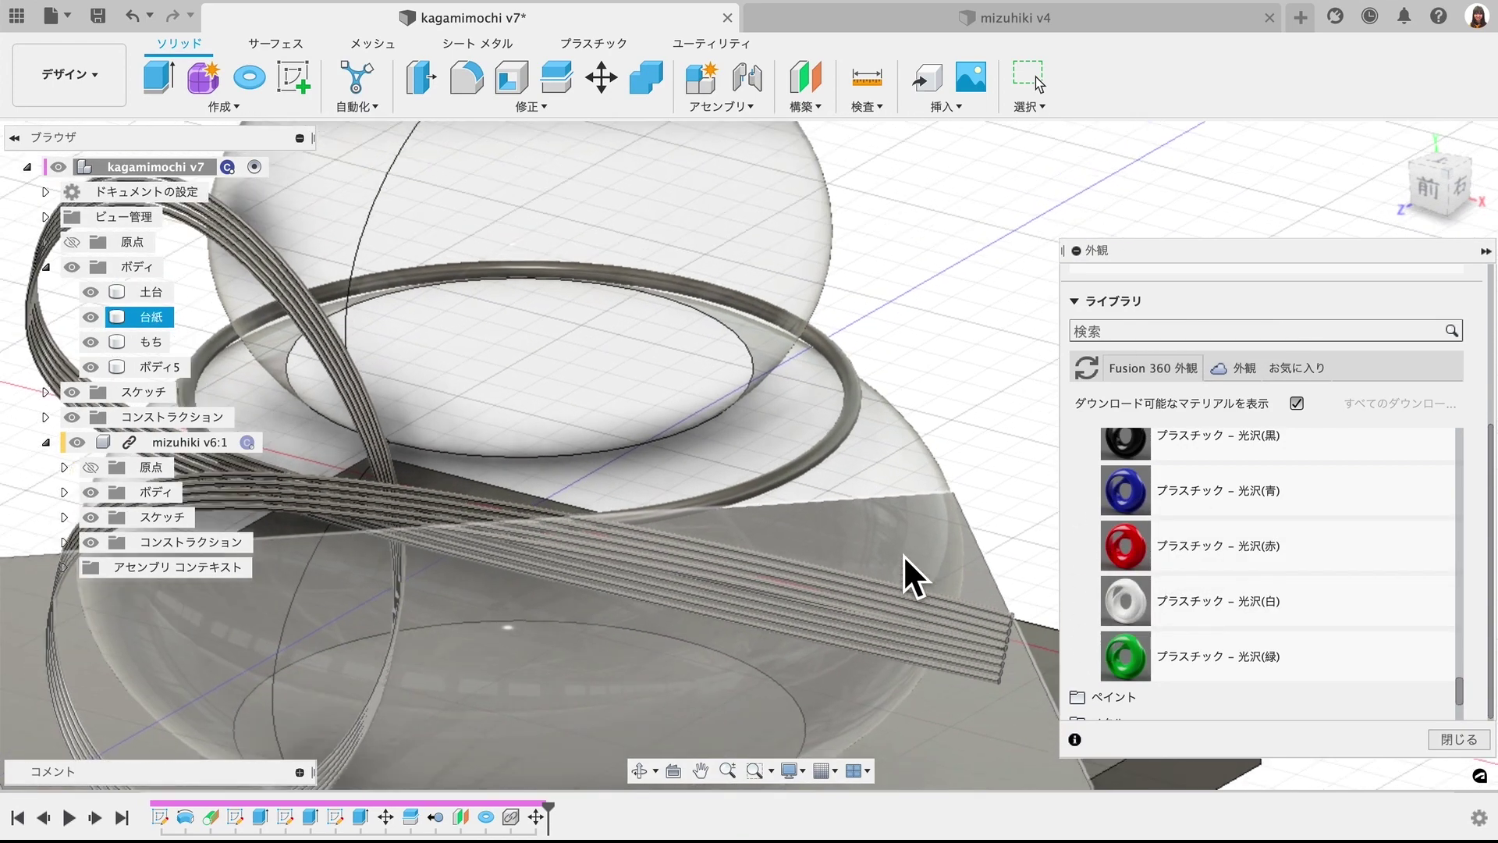
pyautogui.scroll(-2, 902, 554)
pyautogui.scroll(-2, 902, 554)
pyautogui.moveTo(1204, 480); pyautogui.dragTo(1229, 367)
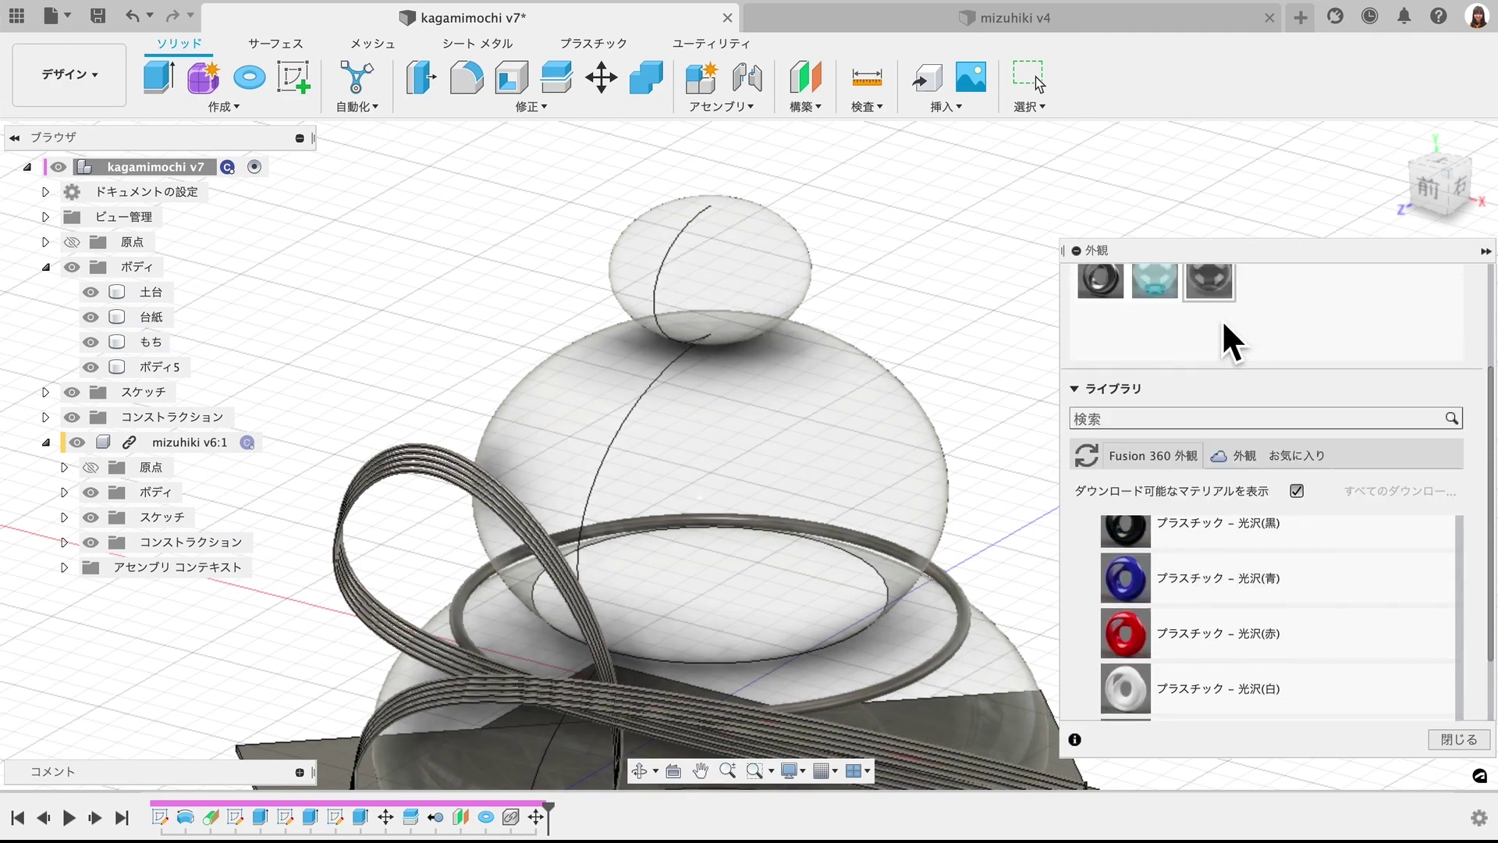
pyautogui.click(1293, 340)
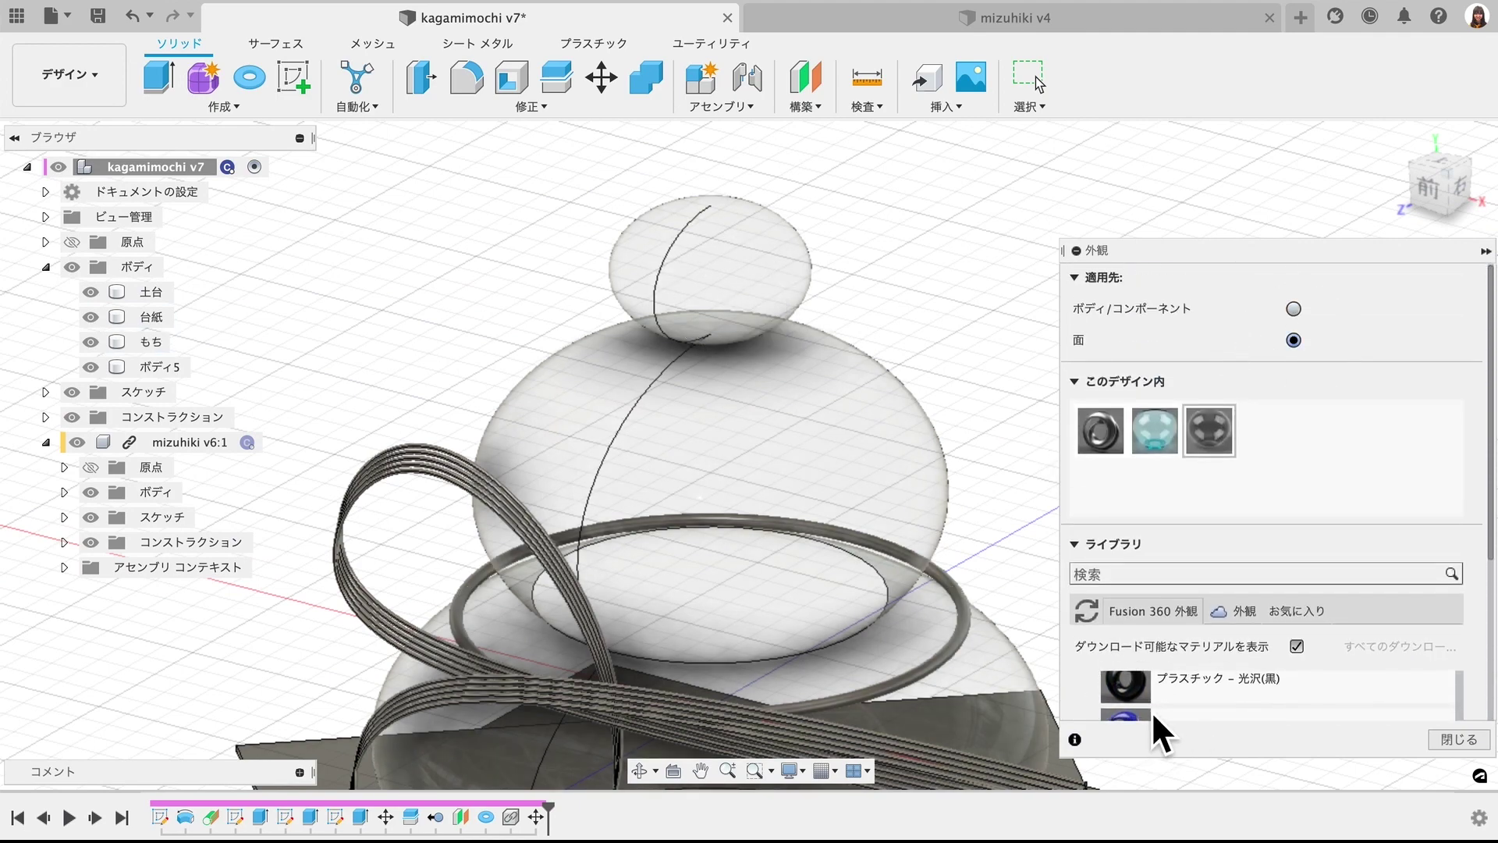
pyautogui.scroll(-3, 1152, 698)
pyautogui.moveTo(1201, 682); pyautogui.dragTo(761, 276)
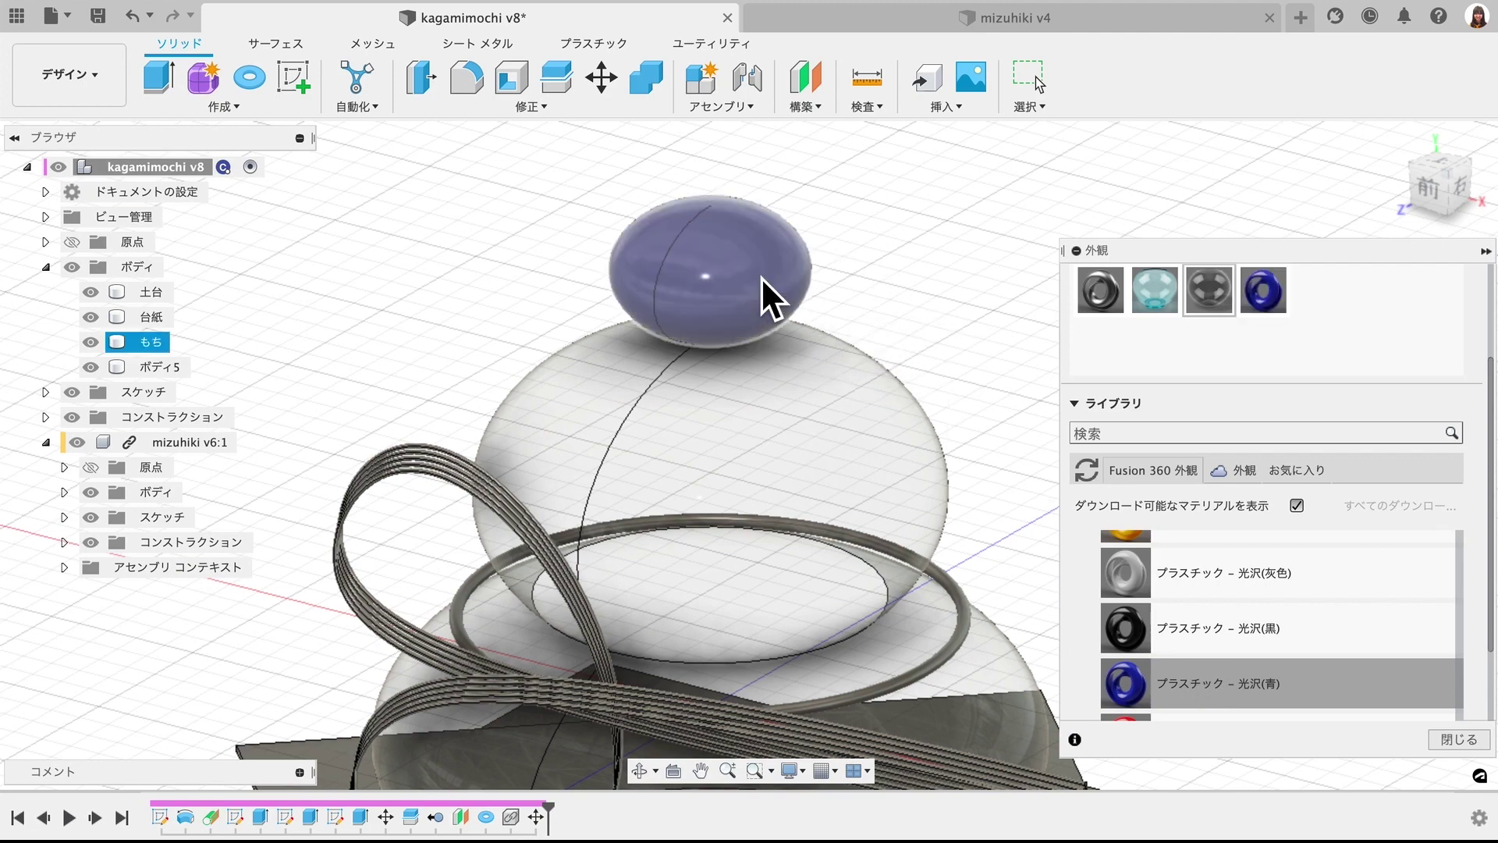
# - Apply red gloss plastic to the ring and pine wood to the 土台 base box
pyautogui.scroll(-3, 1164, 532)
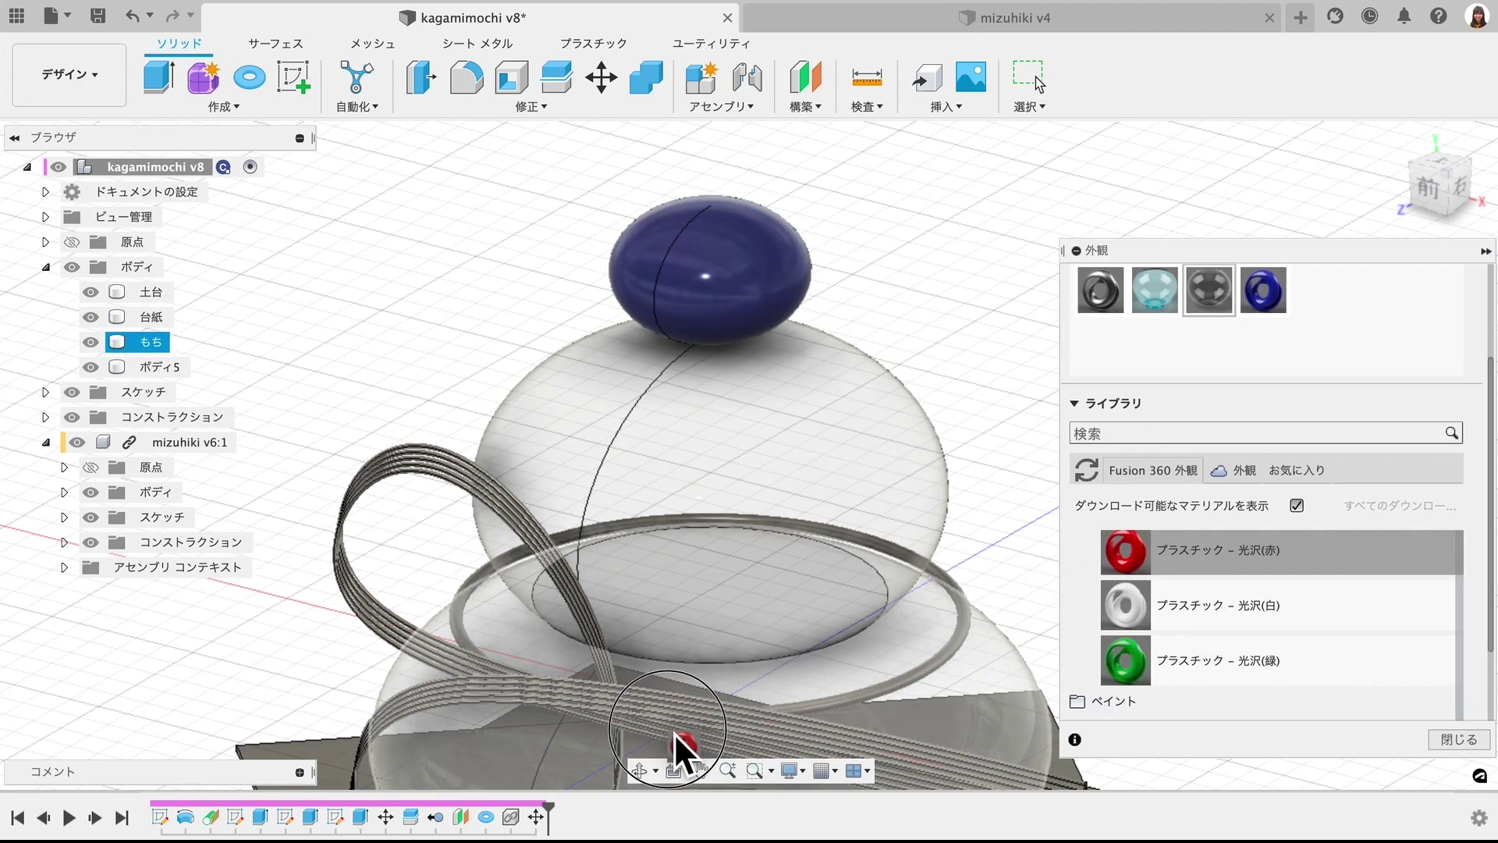
pyautogui.moveTo(1168, 533); pyautogui.dragTo(672, 718)
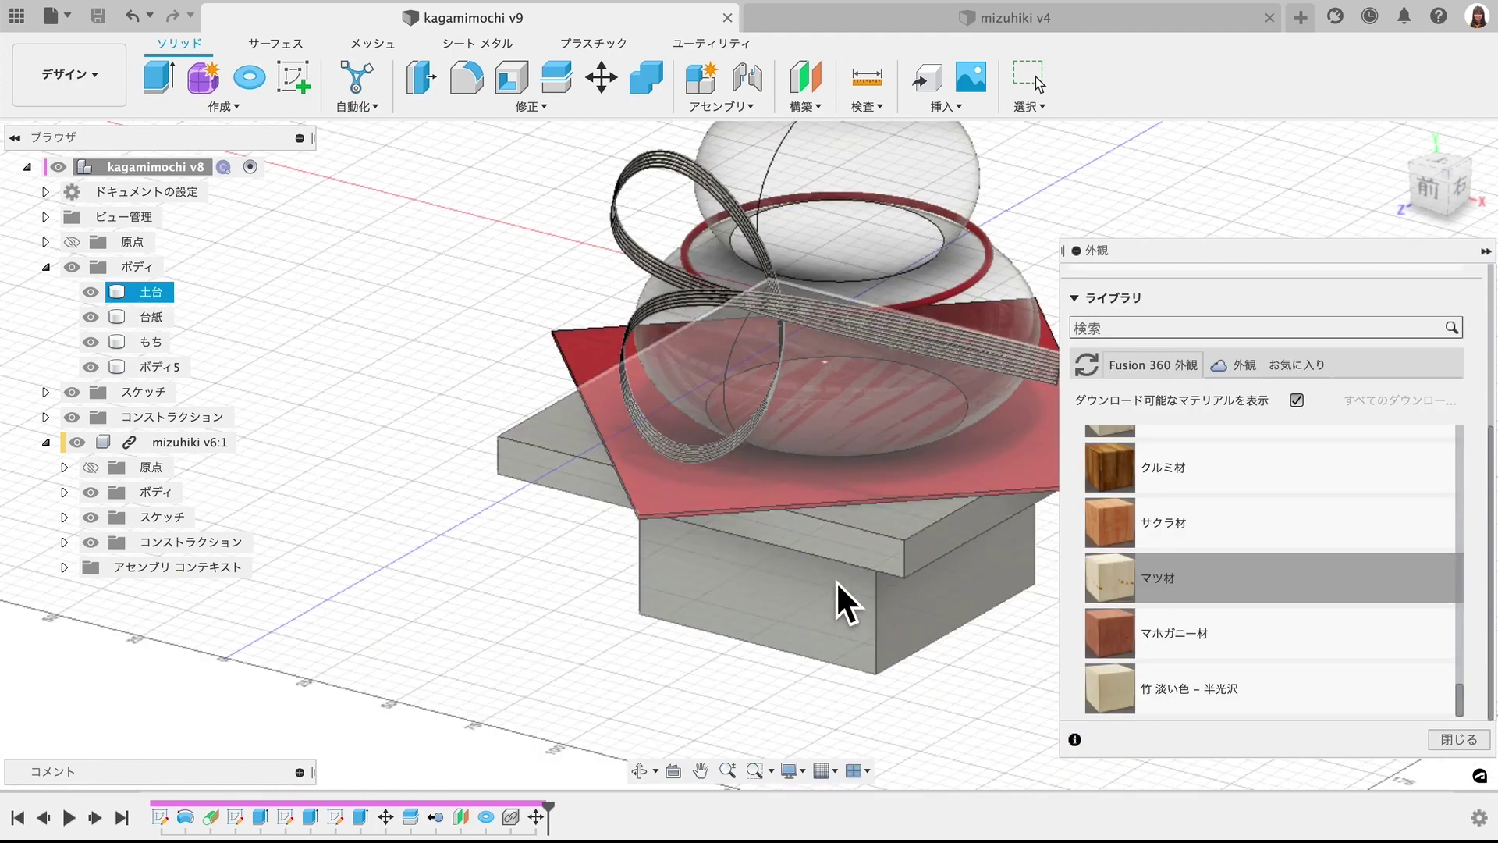
pyautogui.moveTo(835, 580); pyautogui.dragTo(830, 574)
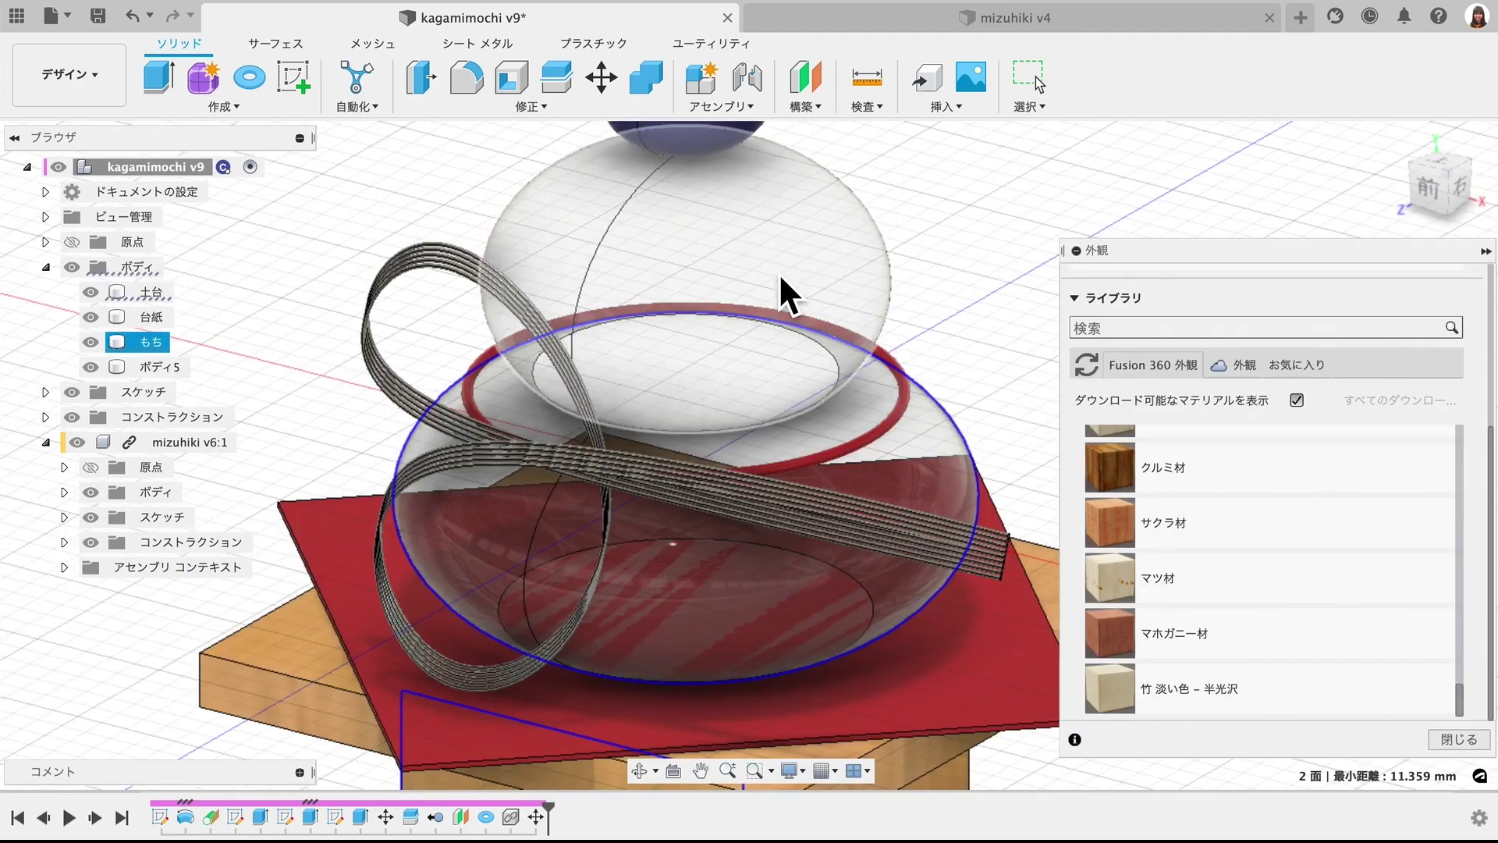
# - Make the mochi tiers white gloss plastic, deleting their face appearances (削除)
pyautogui.scroll(2, 1331, 569)
pyautogui.scroll(5, 1332, 569)
pyautogui.scroll(2, 1326, 563)
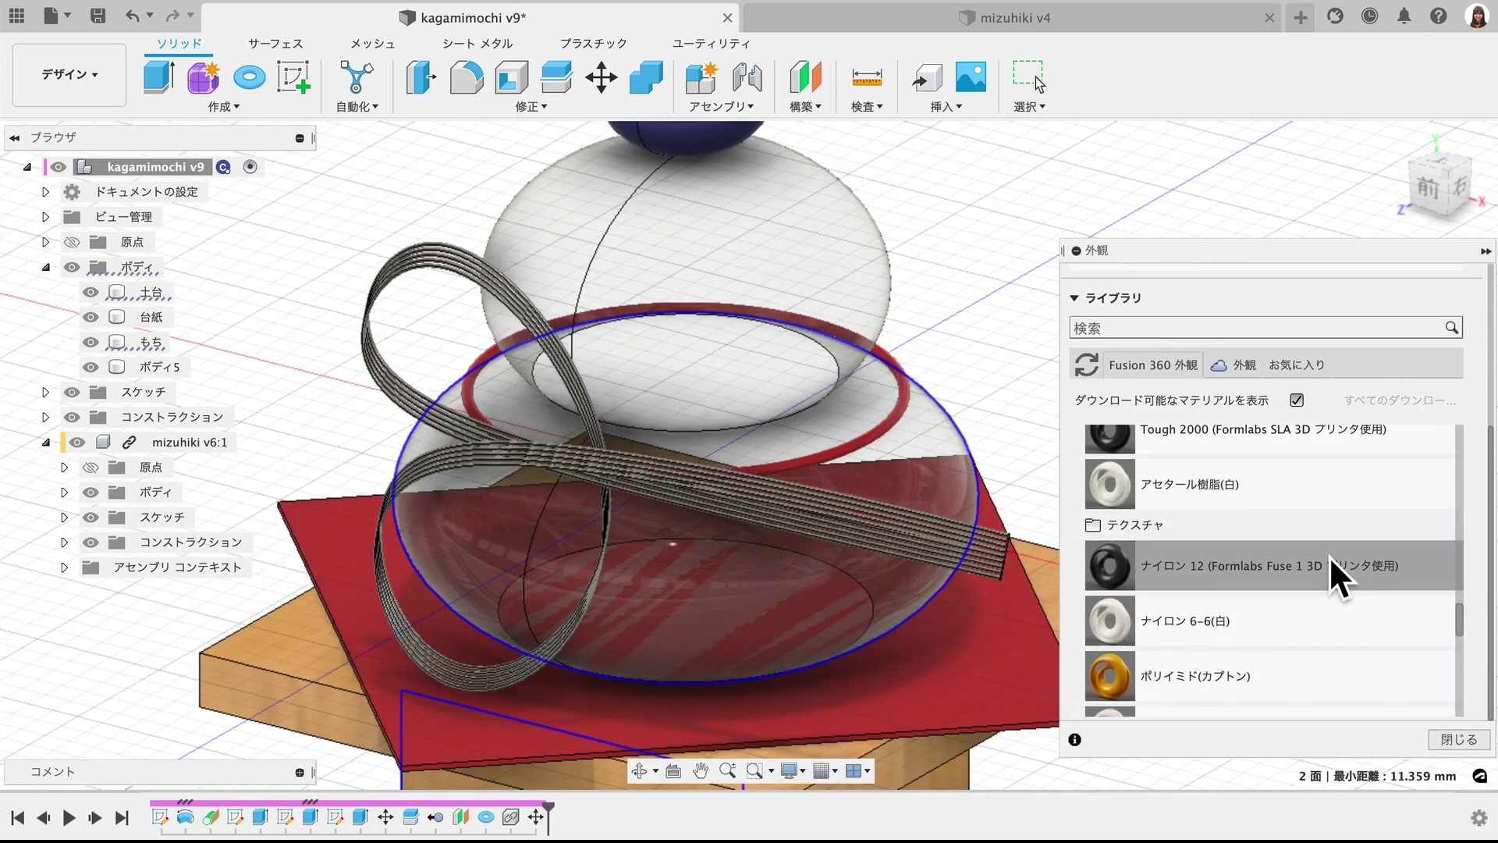
pyautogui.scroll(3, 1327, 552)
pyautogui.scroll(3, 1325, 551)
pyautogui.scroll(2, 1325, 551)
pyautogui.scroll(2, 1325, 551)
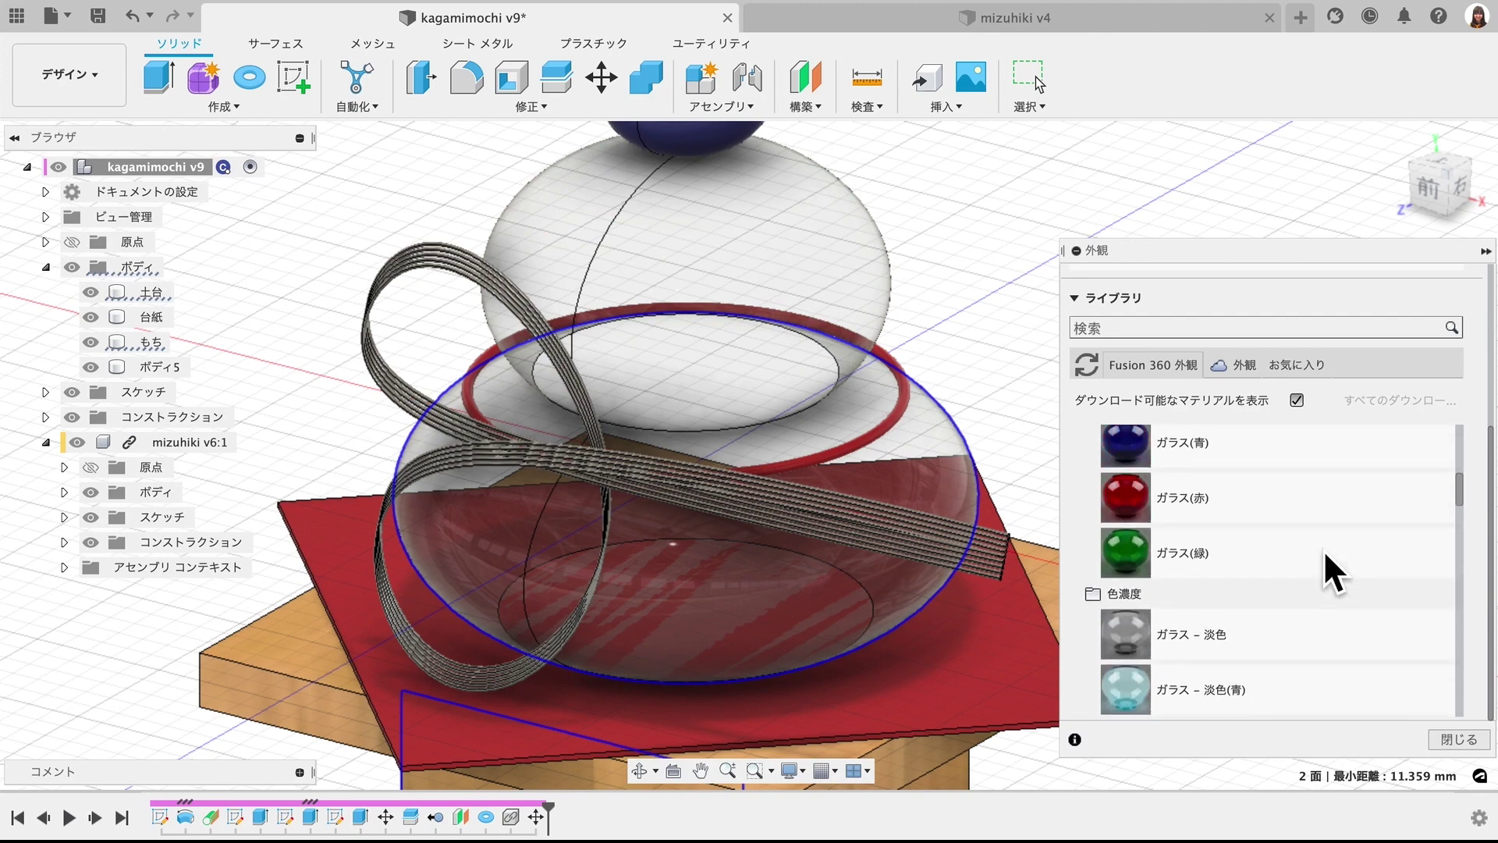
pyautogui.scroll(-5, 1324, 549)
pyautogui.moveTo(1324, 549); pyautogui.dragTo(749, 307)
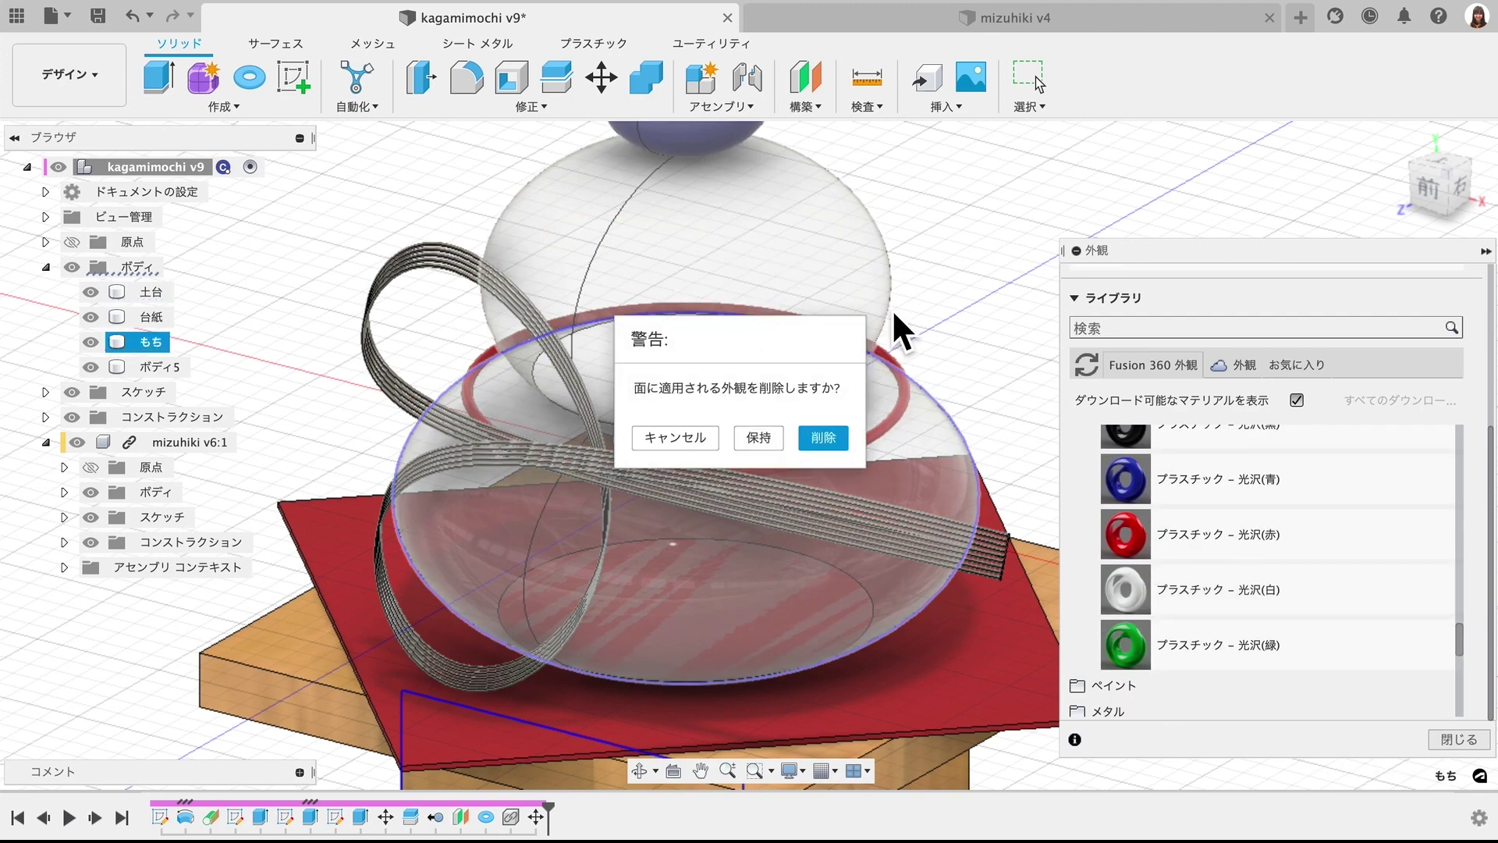
pyautogui.click(817, 441)
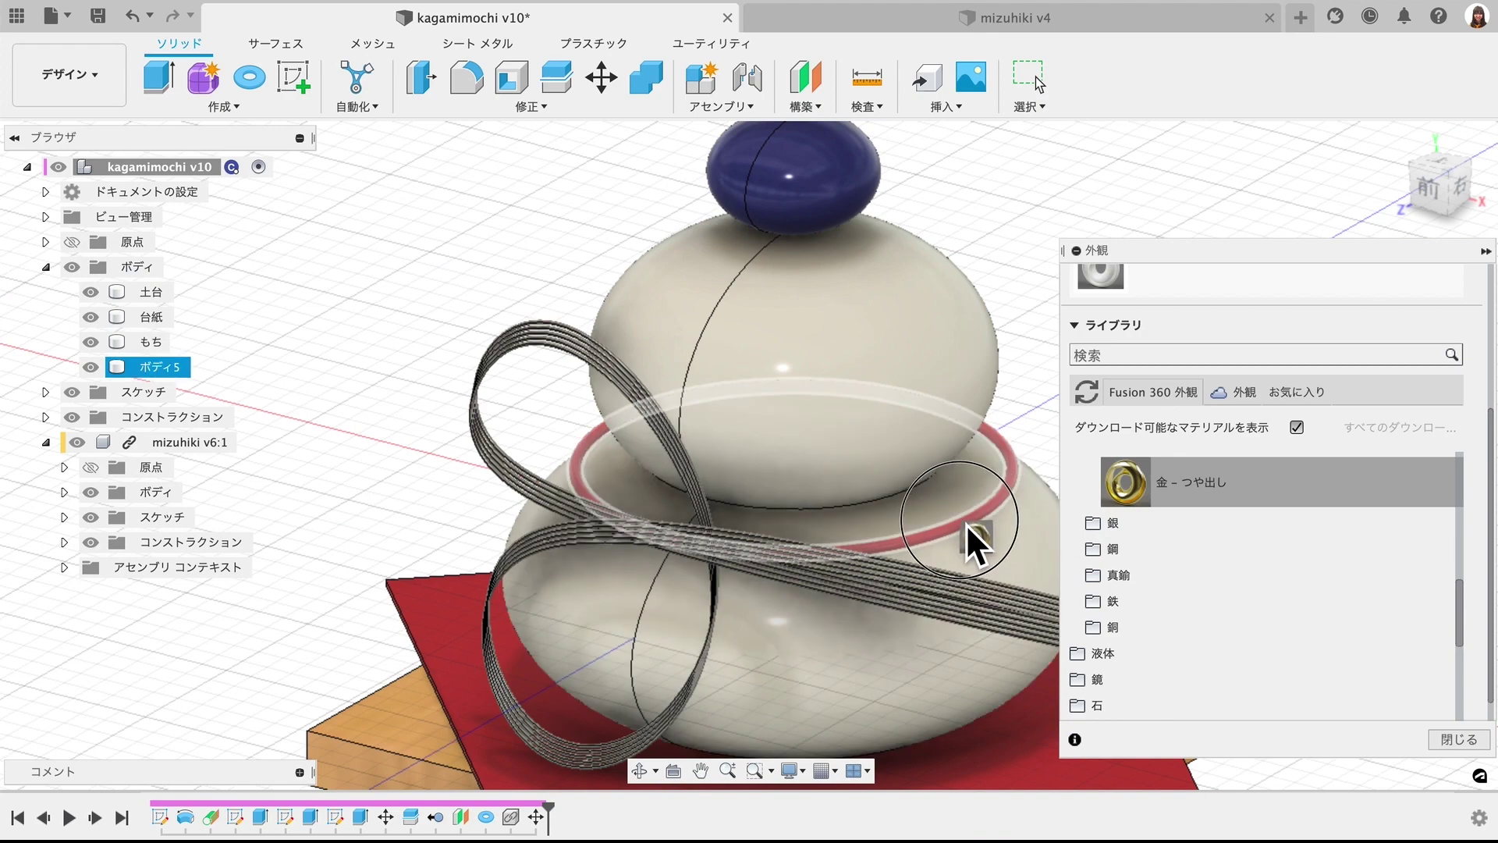
# - Make the ring polished gold (金 - つや出し) and recolour the top mochi's blue plastic to orange
pyautogui.moveTo(991, 522); pyautogui.dragTo(966, 523)
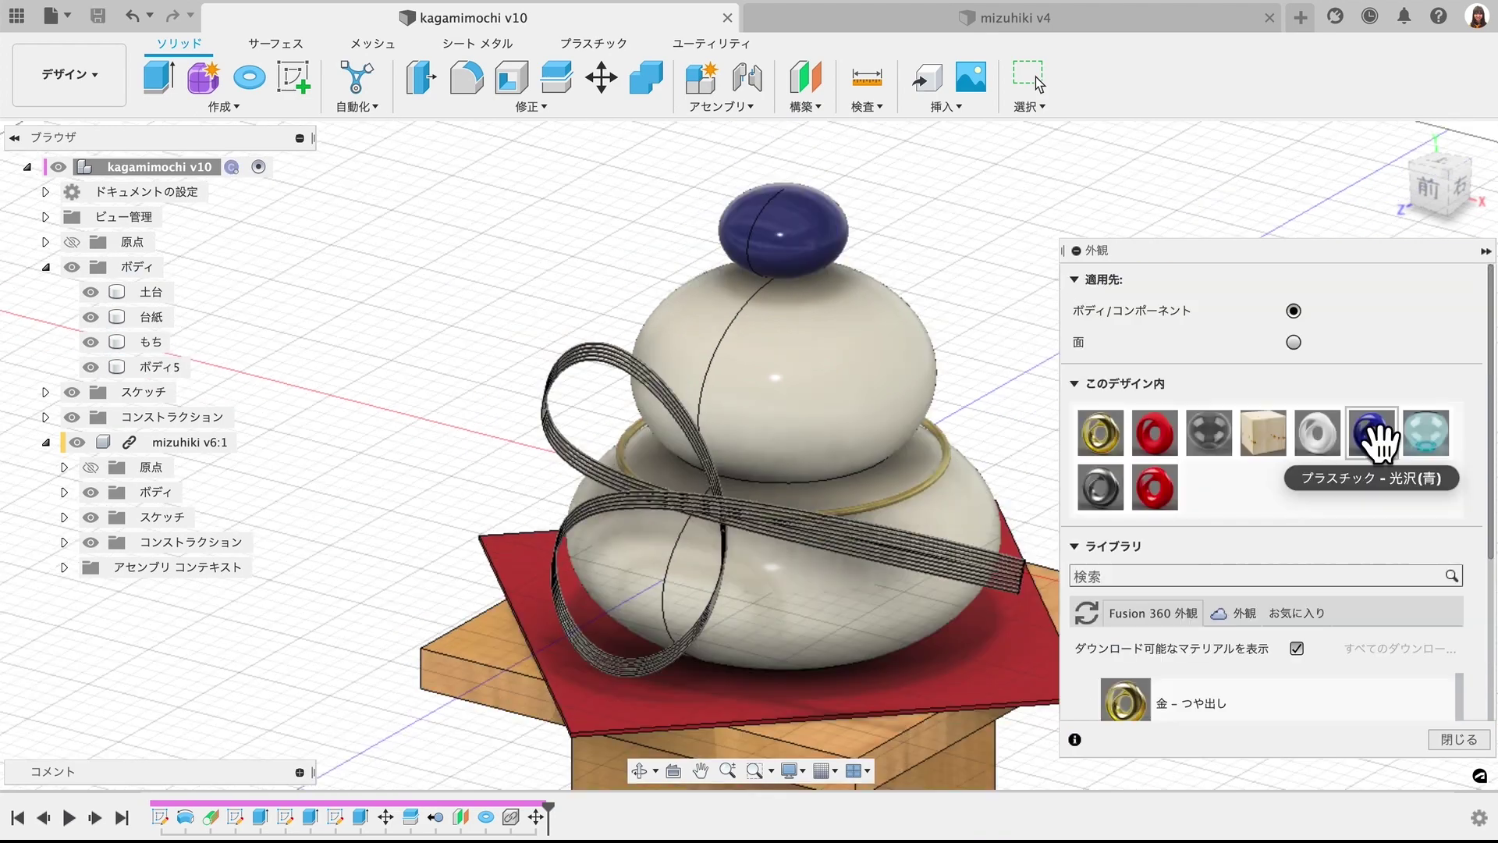
pyautogui.doubleClick(1374, 436)
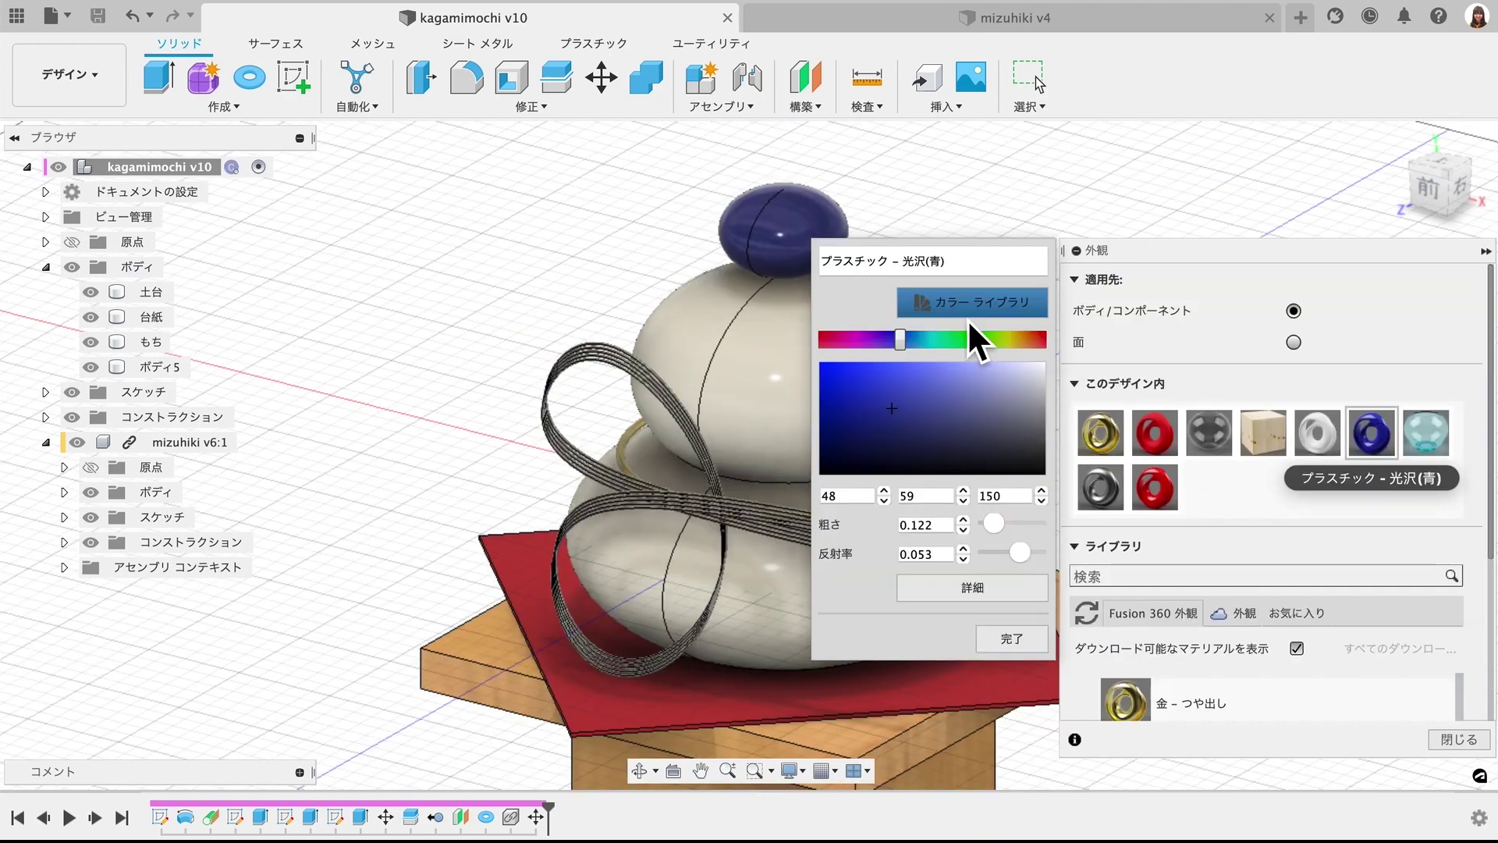
pyautogui.click(1029, 340)
pyautogui.moveTo(935, 392); pyautogui.dragTo(897, 352)
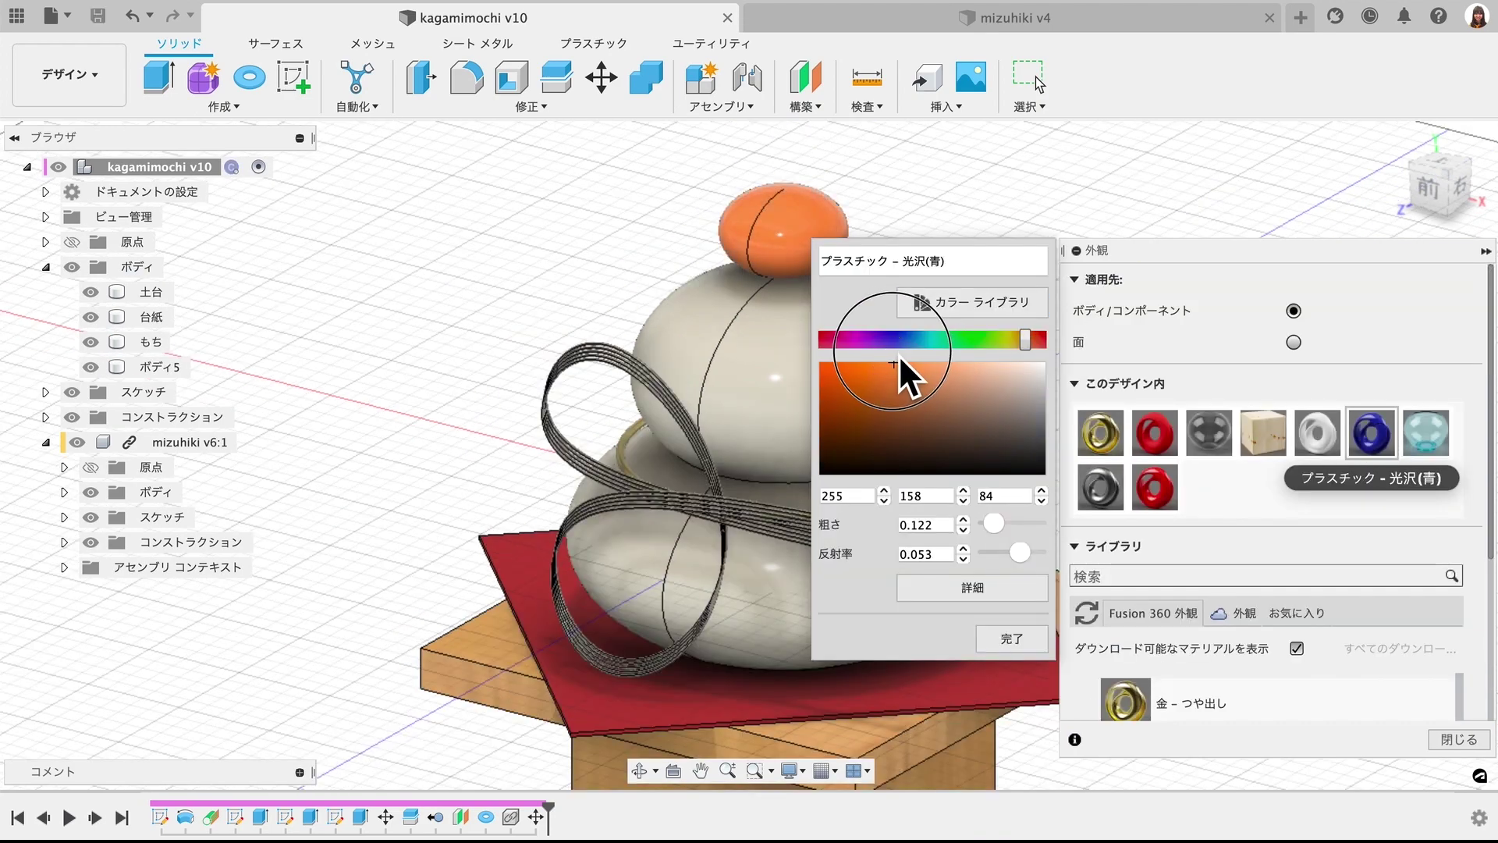
pyautogui.click(1011, 641)
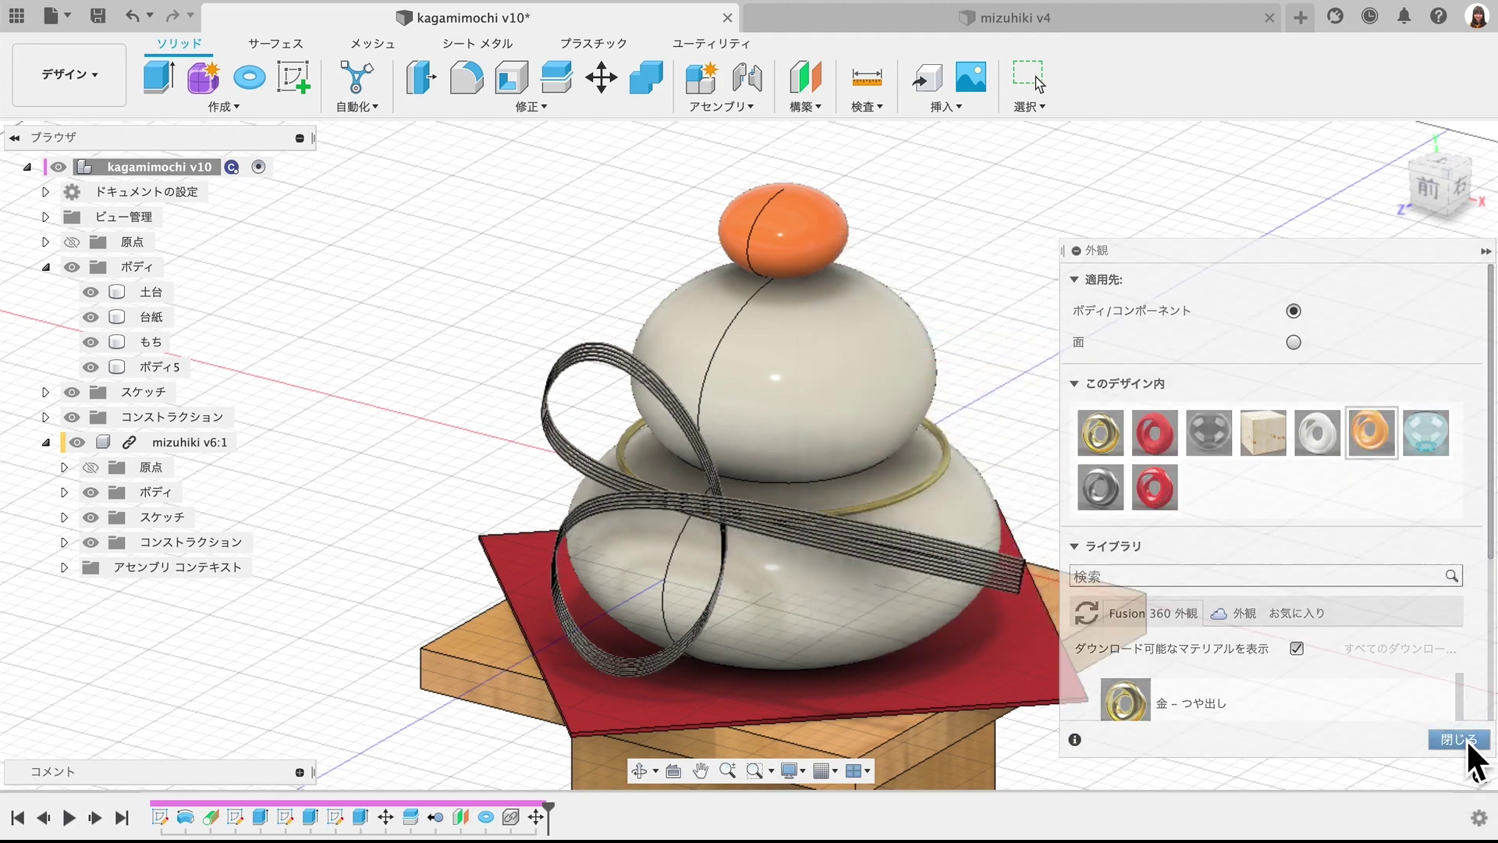
pyautogui.click(1461, 655)
pyautogui.click(194, 453)
# - Edit mizuhiki v6:1 in place and apply polished gold to its strands
pyautogui.click(254, 442)
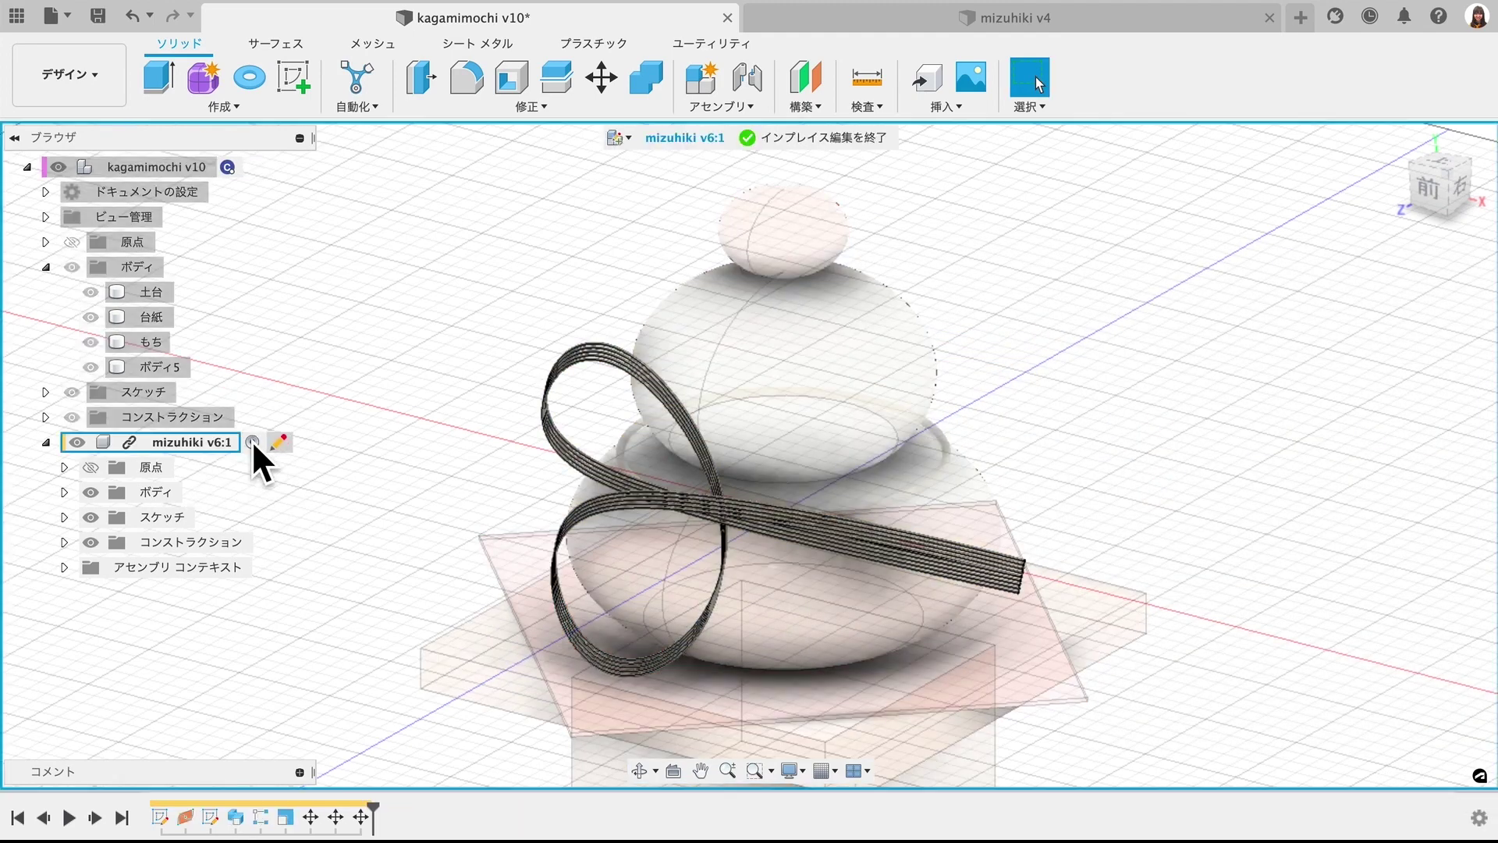
pyautogui.press('a')
pyautogui.scroll(3, 880, 503)
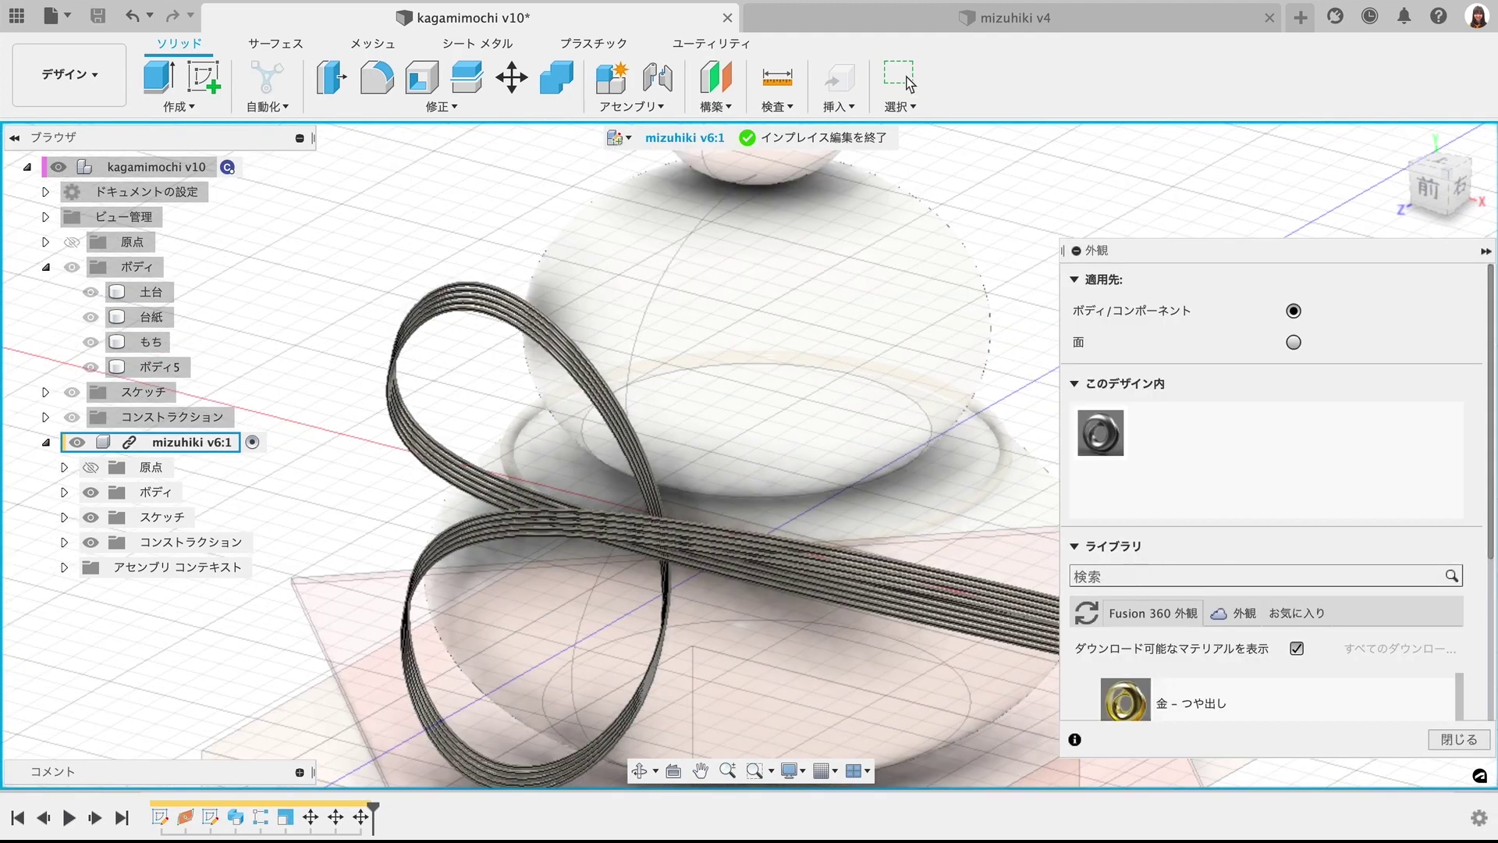
pyautogui.moveTo(1125, 700); pyautogui.dragTo(964, 608)
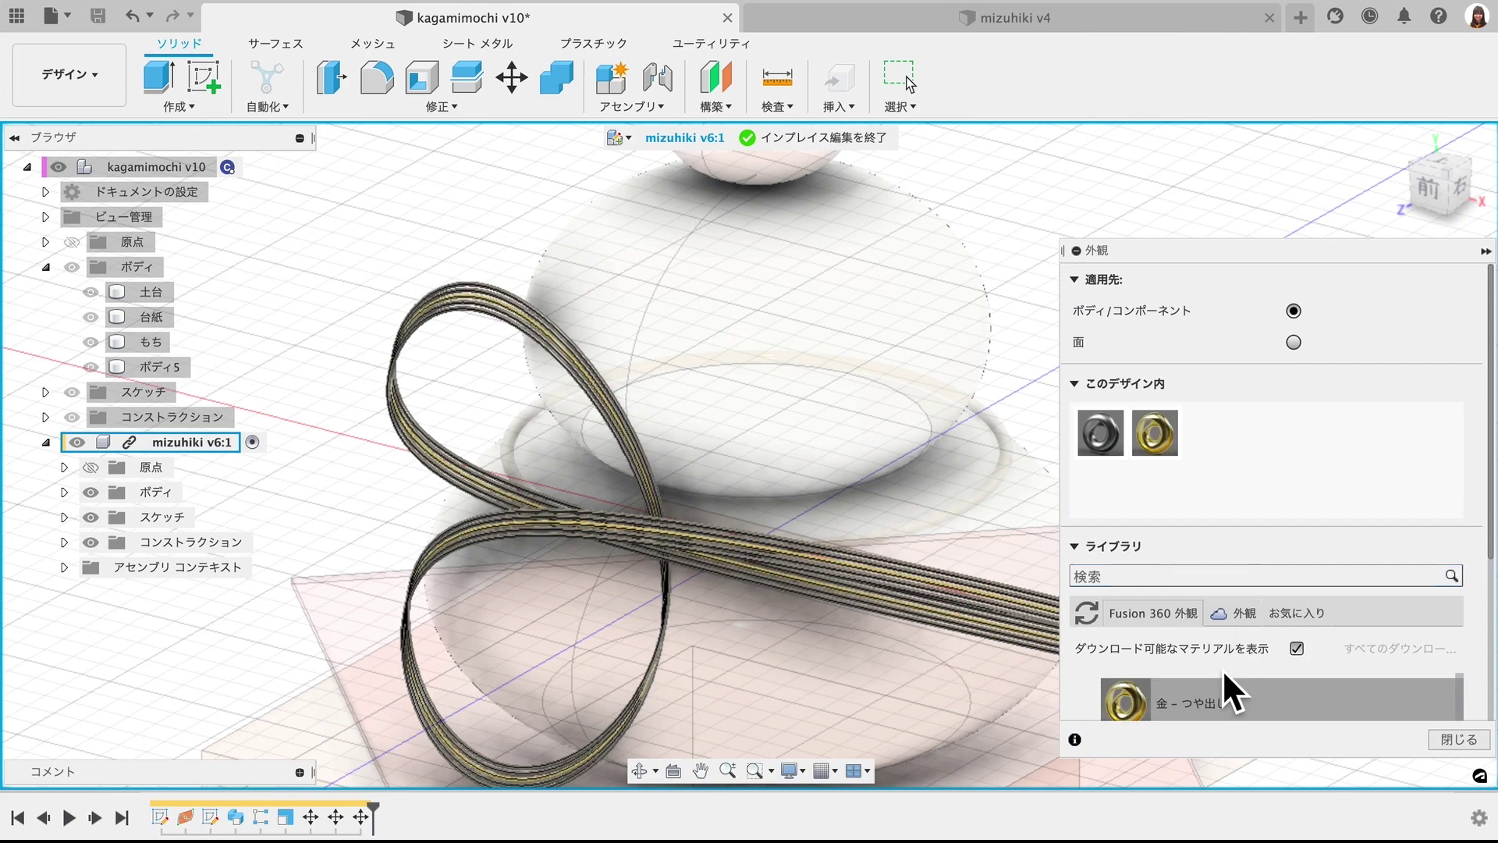
# - Browse the wood and metal appearance categories, then orbit to view the whole decorated model
pyautogui.scroll(-5, 1217, 665)
pyautogui.scroll(-2, 1202, 648)
pyautogui.click(1189, 629)
pyautogui.scroll(-2, 1186, 631)
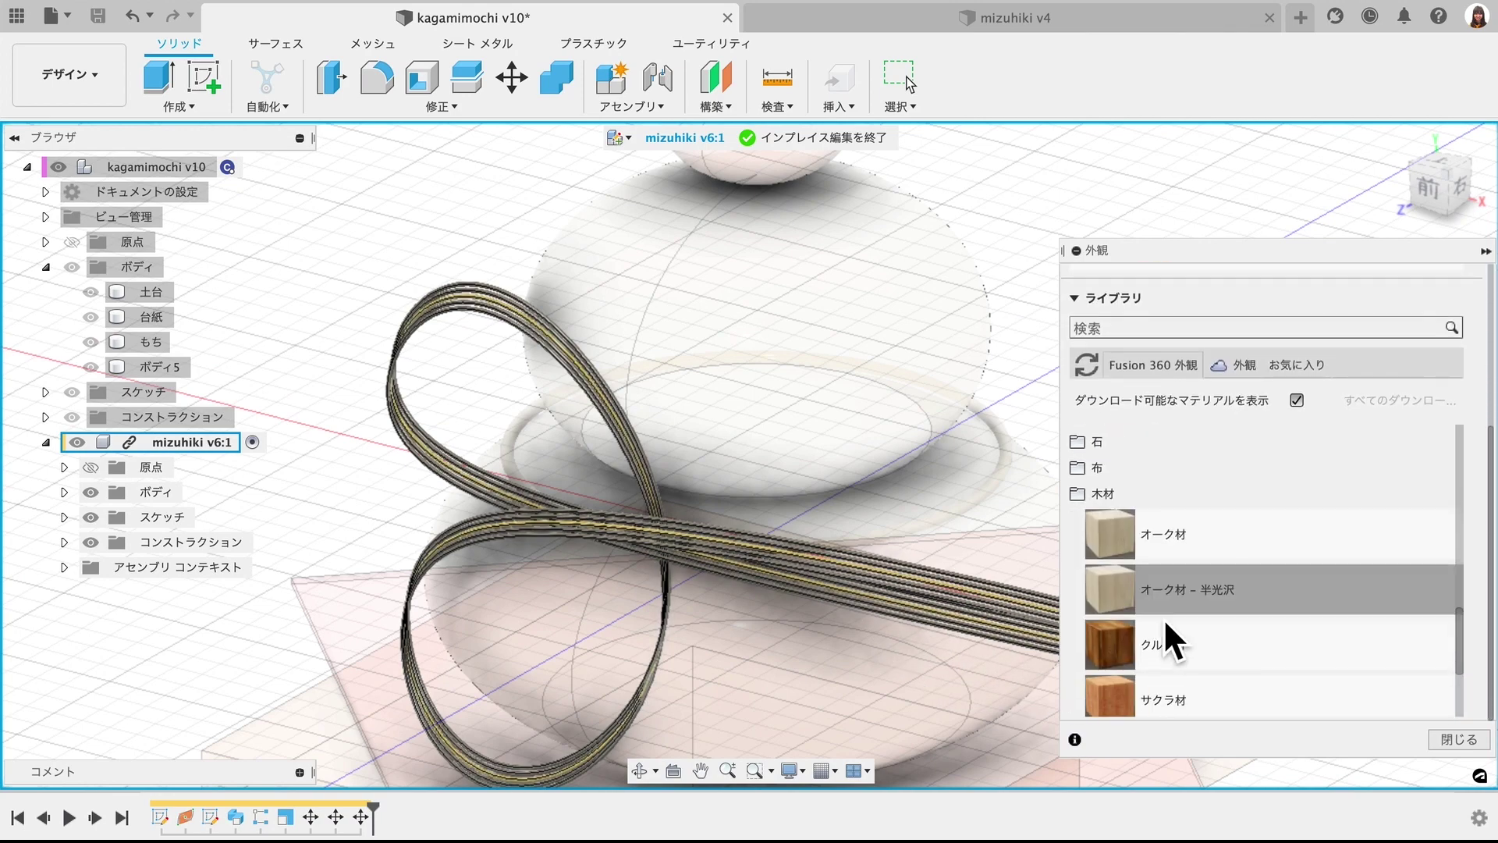
pyautogui.click(1146, 494)
pyautogui.scroll(3, 1141, 488)
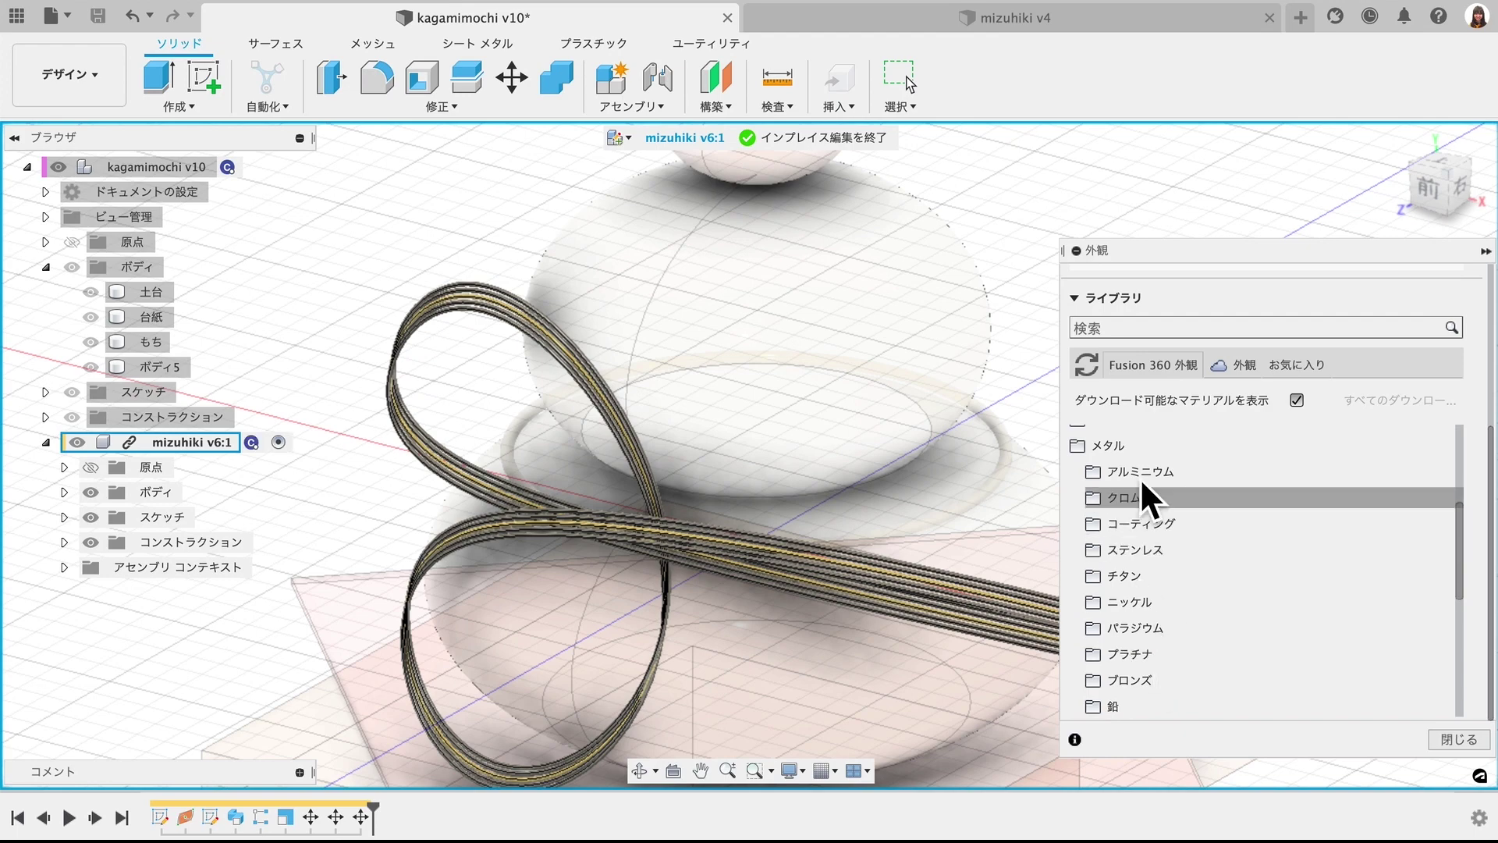
pyautogui.click(1135, 445)
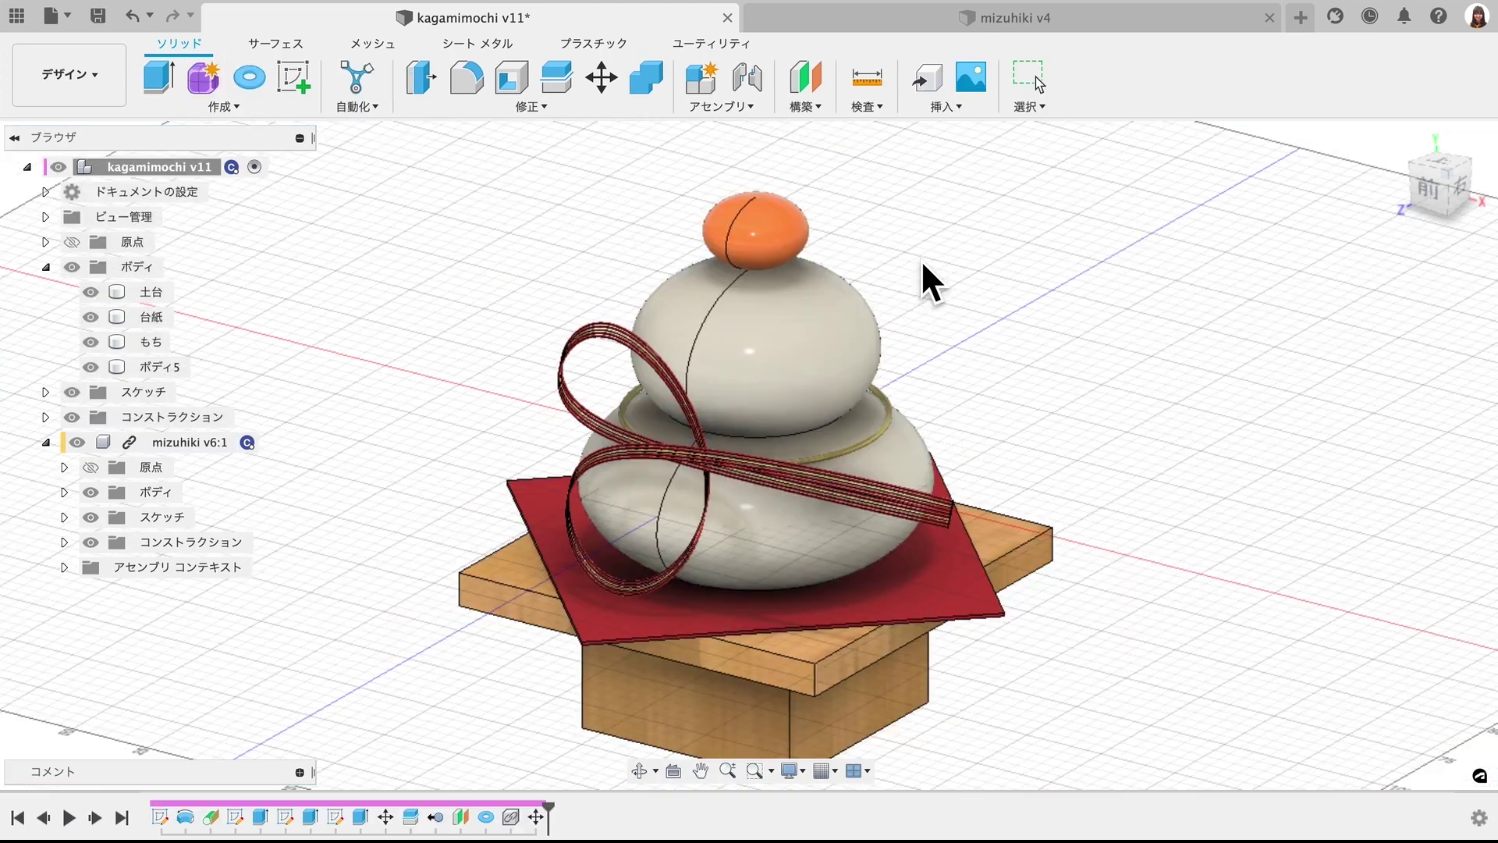
pyautogui.moveTo(921, 259)
pyautogui.keyDown('shift'); pyautogui.mouseDown(button='middle')
pyautogui.moveTo(961, 172)
pyautogui.moveTo(1229, 429)
pyautogui.mouseUp(button='middle'); pyautogui.keyUp('shift')
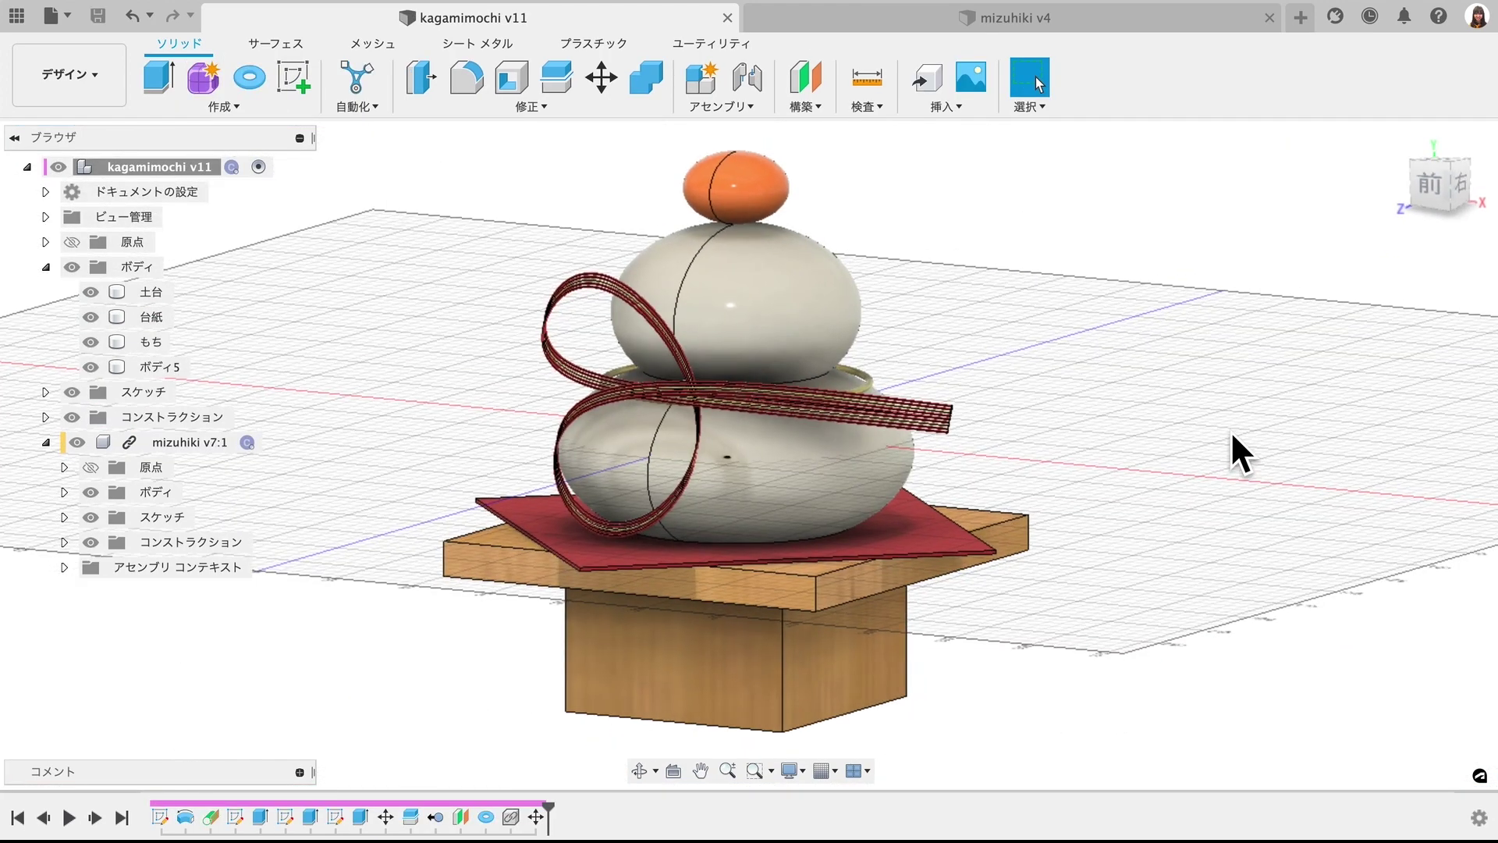
# - Switch from the design workspace to the レンダリング (Rendering) workspace
pyautogui.click(98, 82)
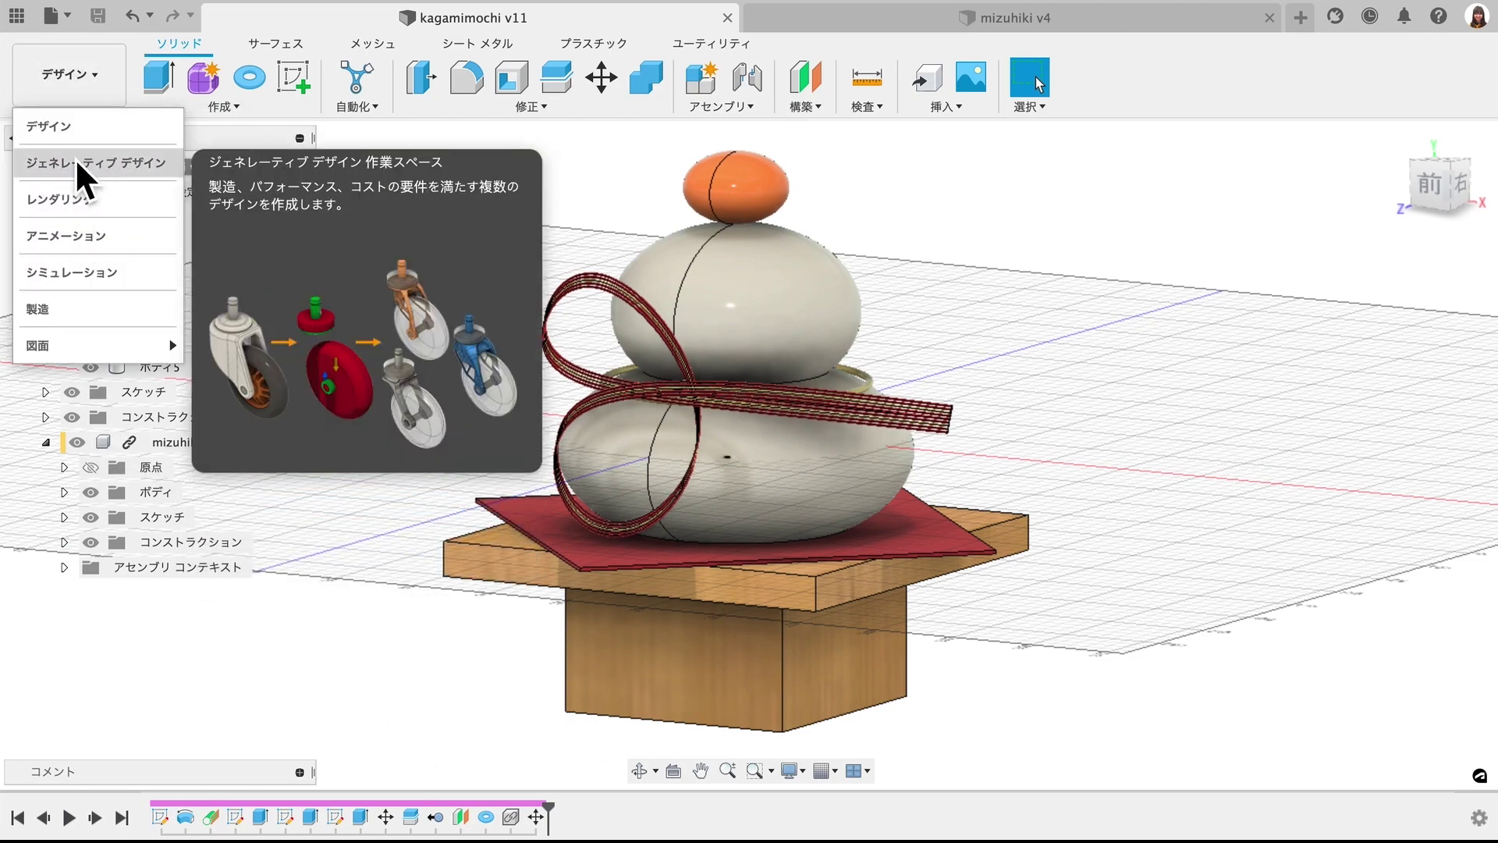
pyautogui.moveTo(56, 199)
pyautogui.click(72, 192)
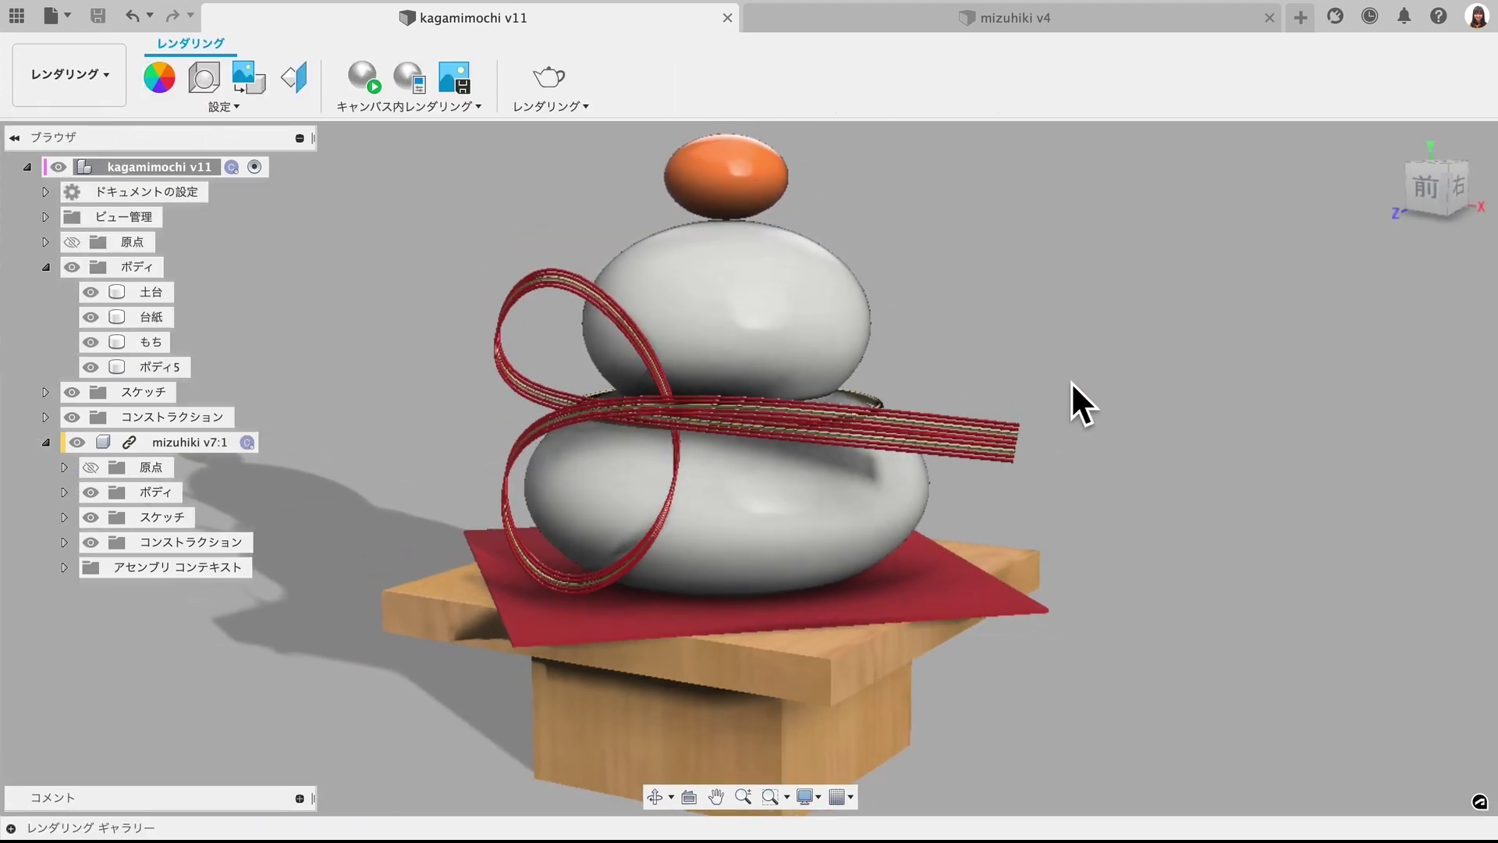
# - Raise the scene brightness to about 2539.683 lx and rotate the environment about 31.4 degrees
pyautogui.click(215, 80)
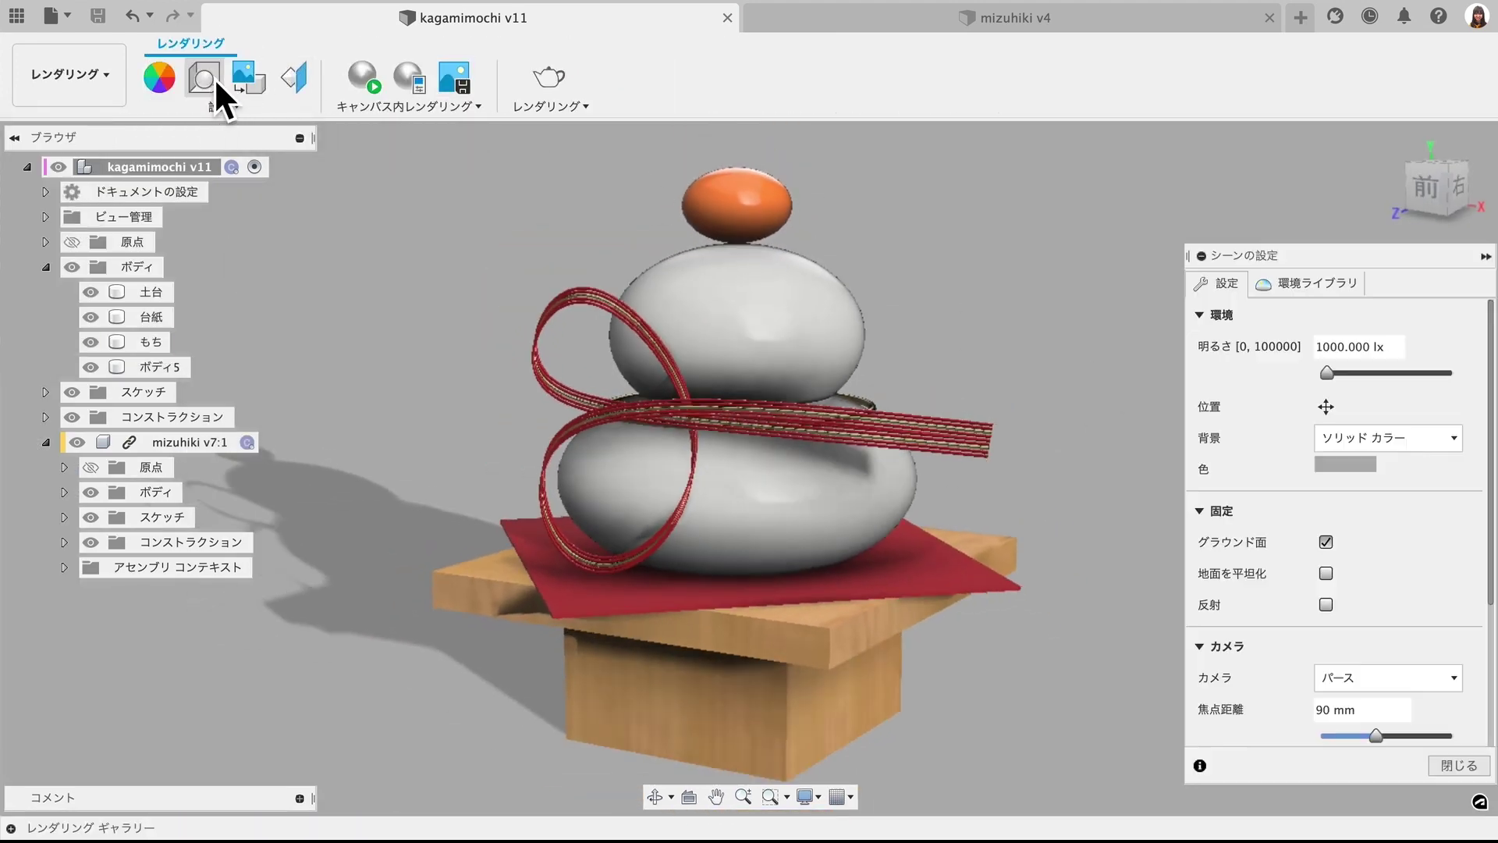
pyautogui.moveTo(1328, 375); pyautogui.dragTo(1339, 380)
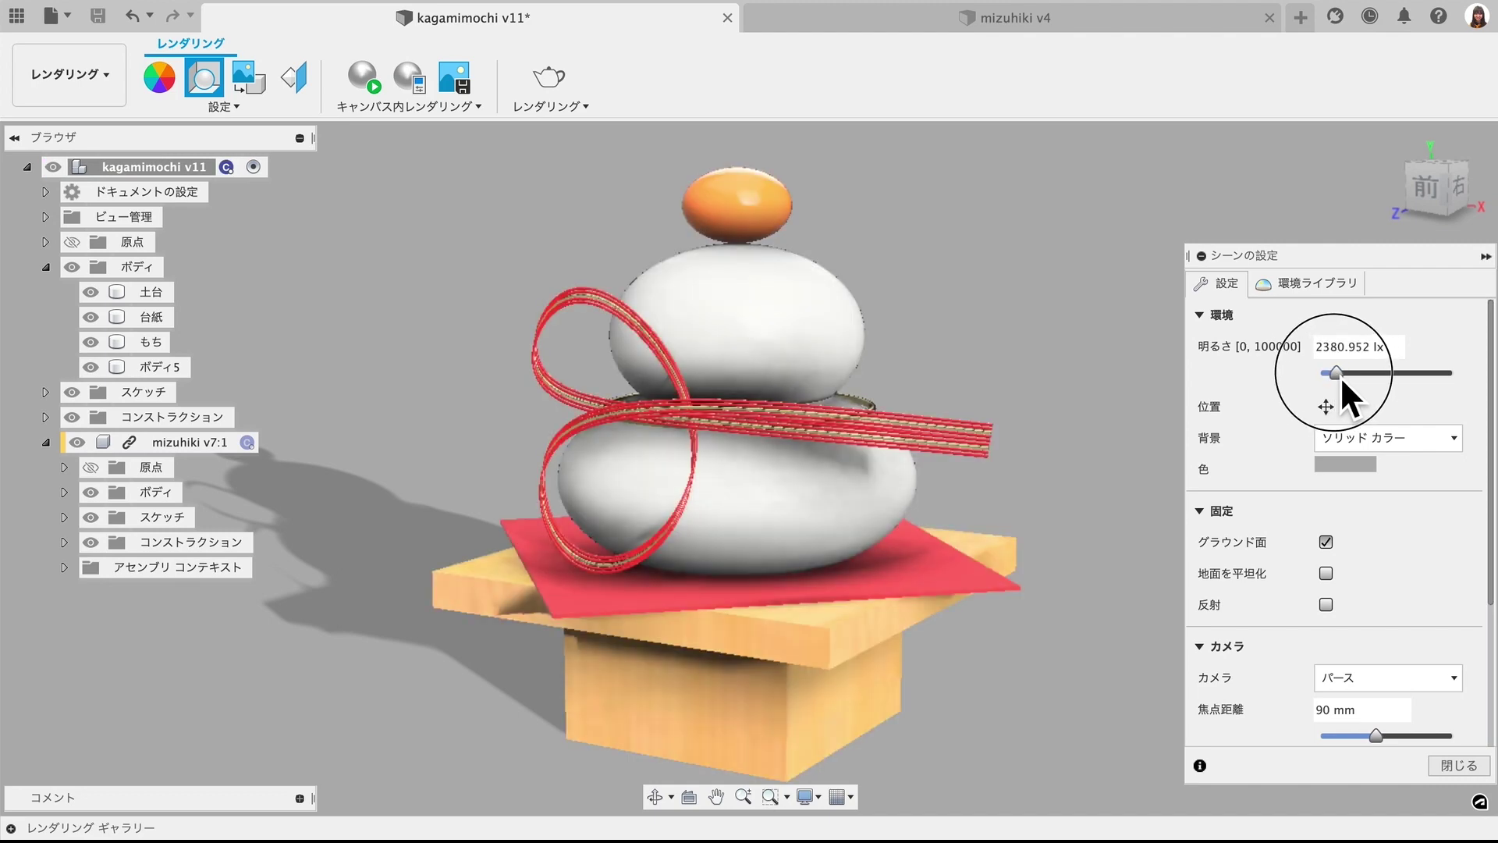
pyautogui.click(1326, 406)
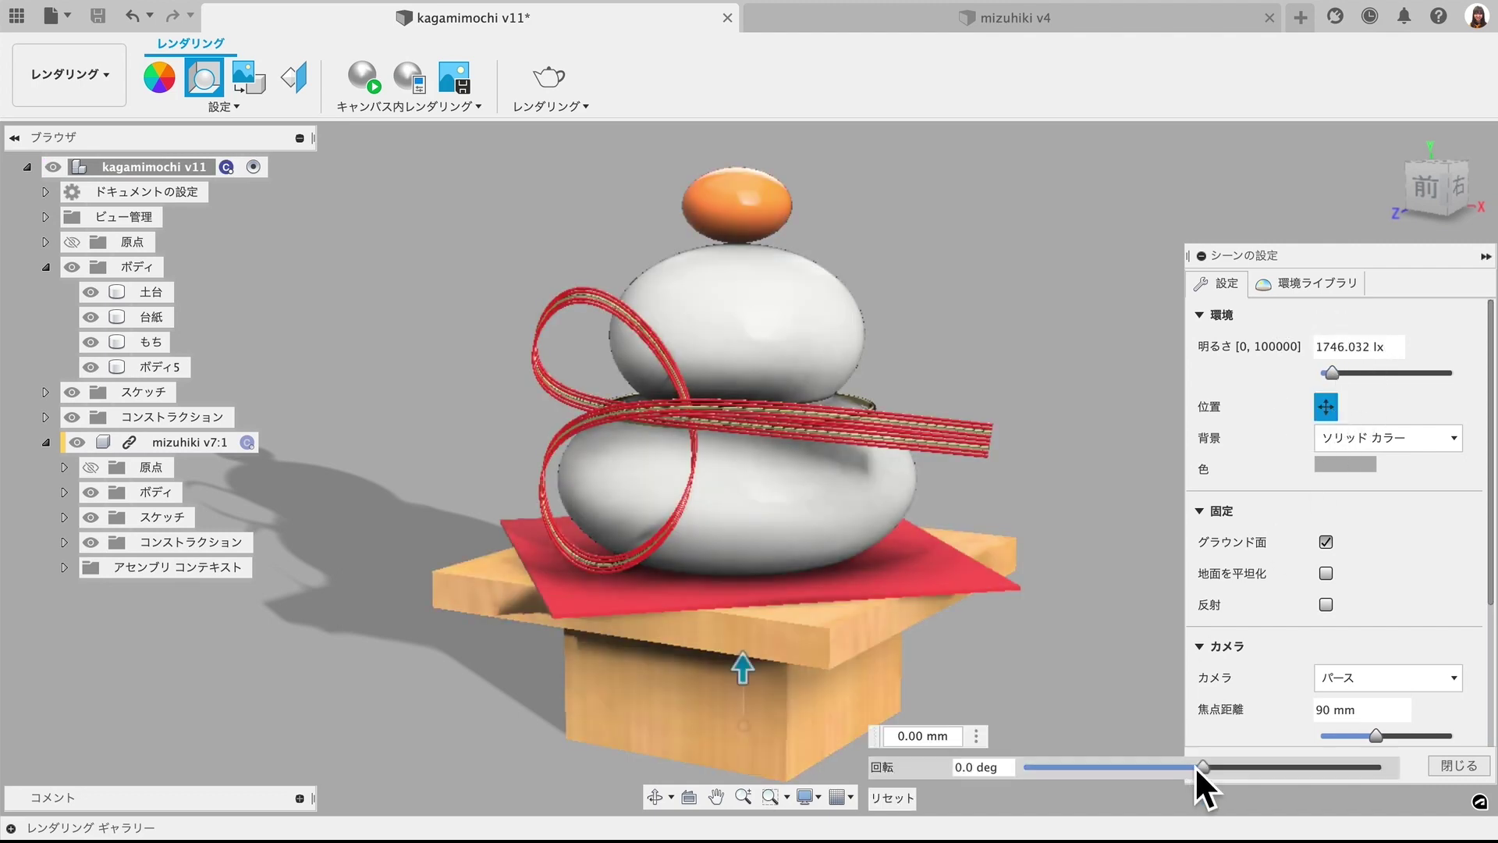
pyautogui.moveTo(1195, 765)
pyautogui.mouseDown()
pyautogui.moveTo(1251, 767)
pyautogui.moveTo(1236, 748)
pyautogui.mouseUp()
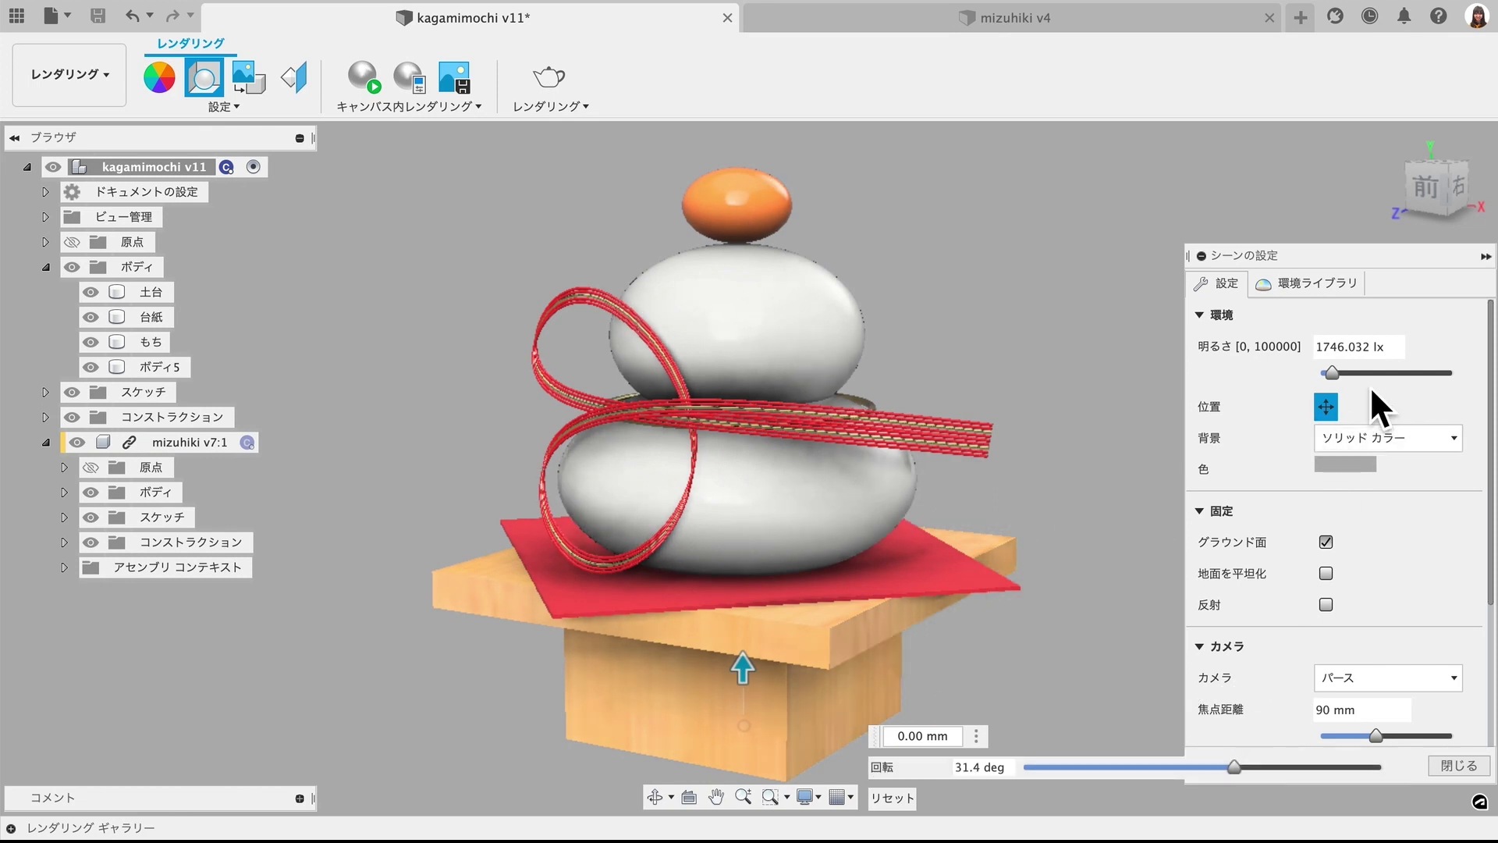
# - Set the rendering background to solid red (198, 83, 68) after trying yellow and orange shades
pyautogui.click(1350, 465)
pyautogui.click(1129, 277)
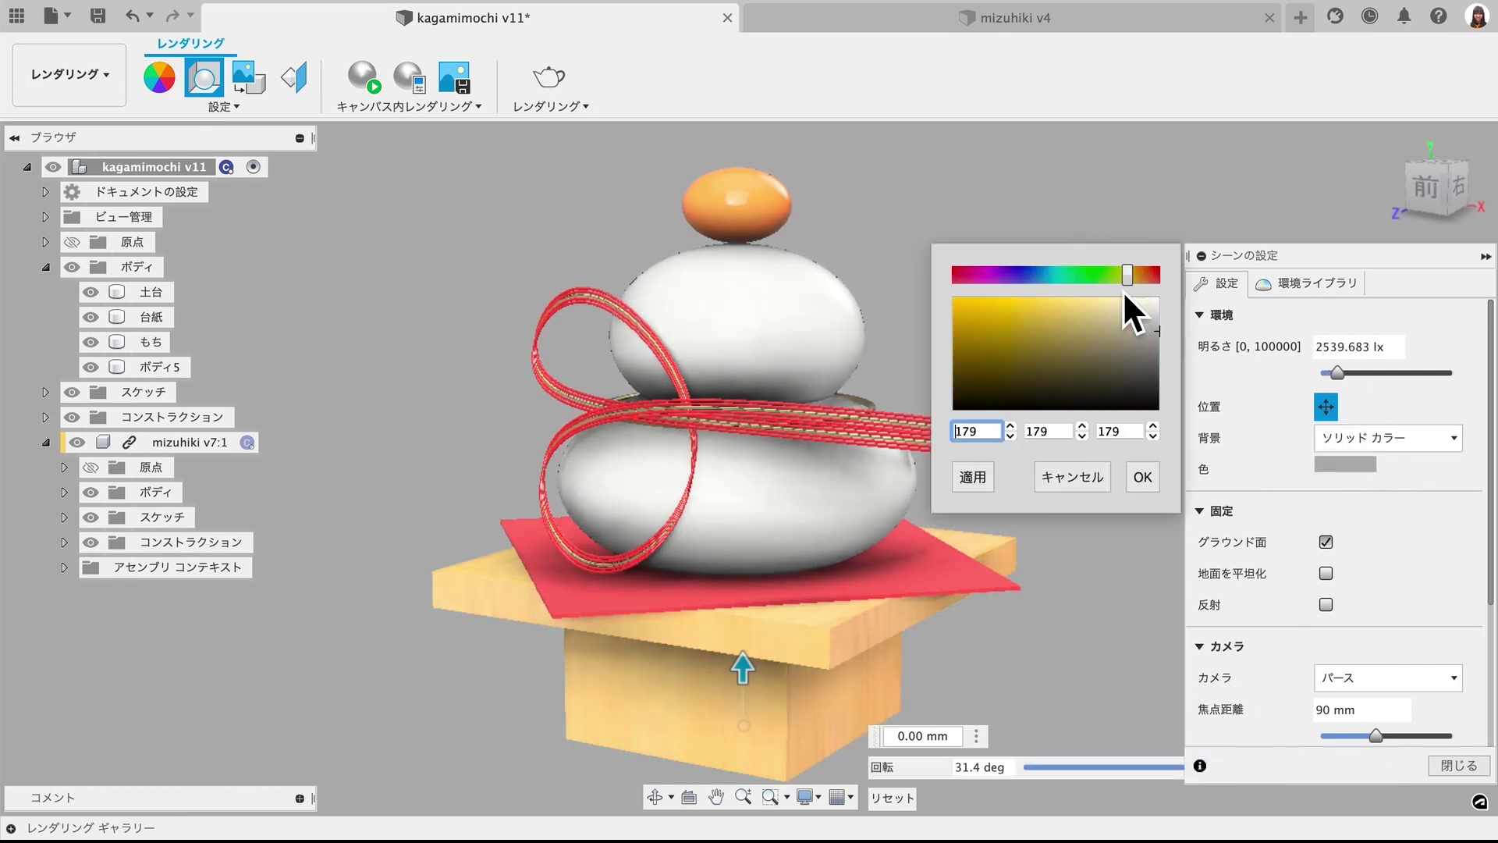
pyautogui.click(1055, 302)
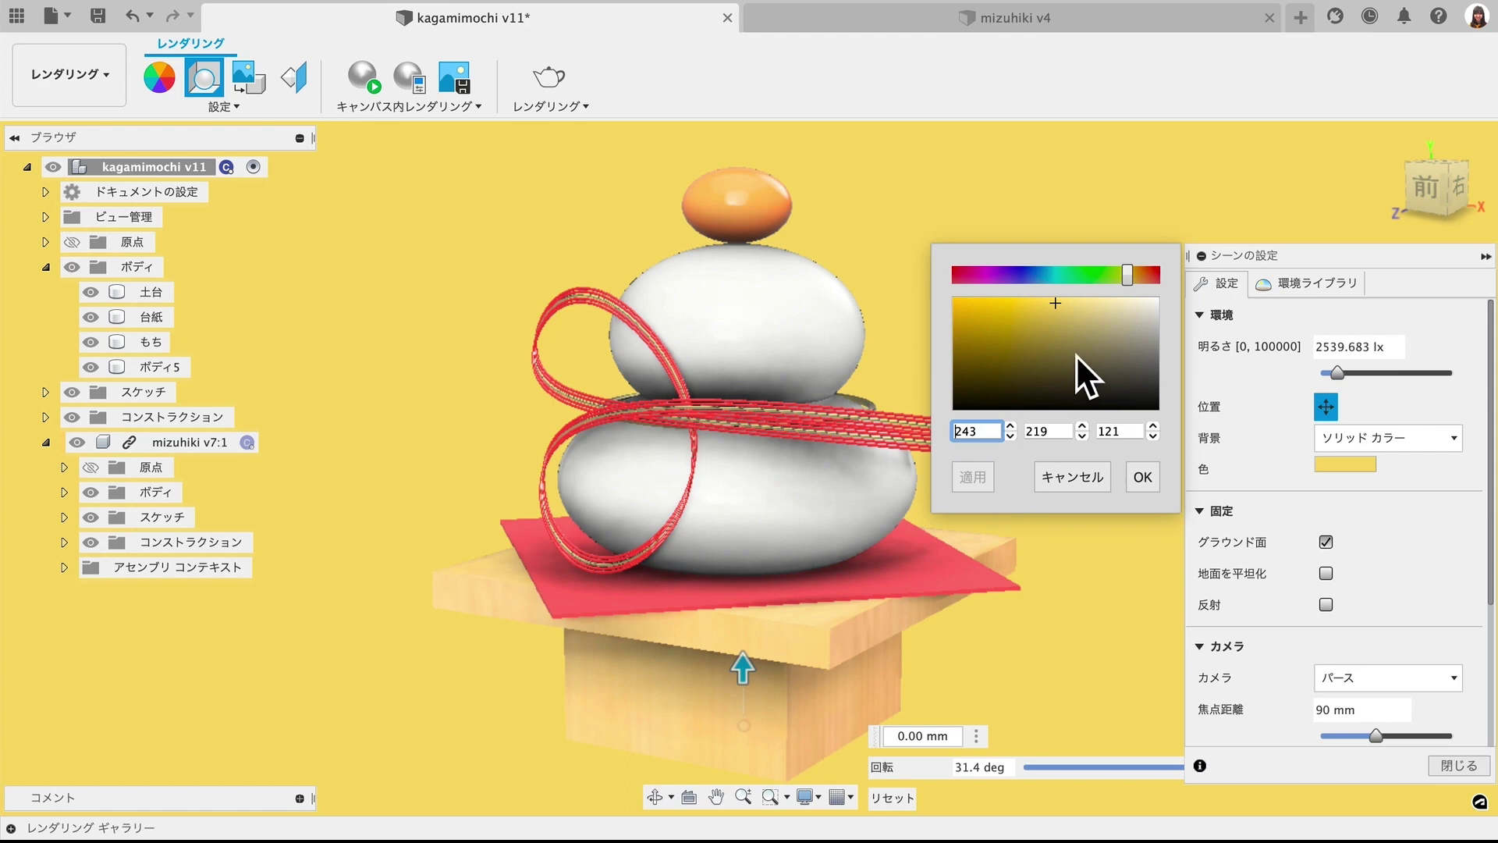
pyautogui.moveTo(1138, 275); pyautogui.dragTo(1134, 274)
pyautogui.click(1027, 313)
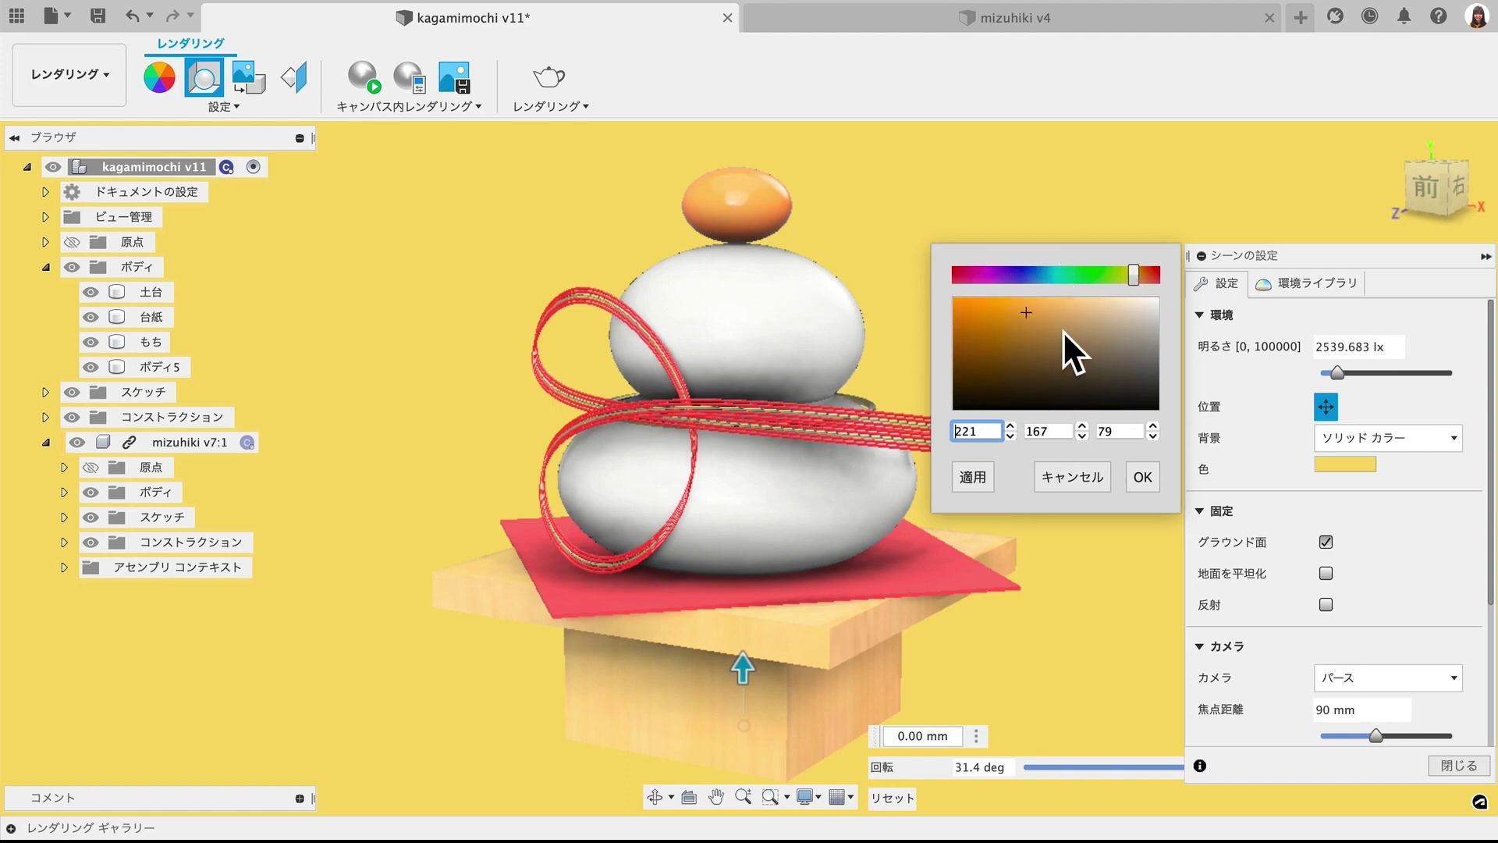
pyautogui.click(972, 477)
pyautogui.click(1066, 307)
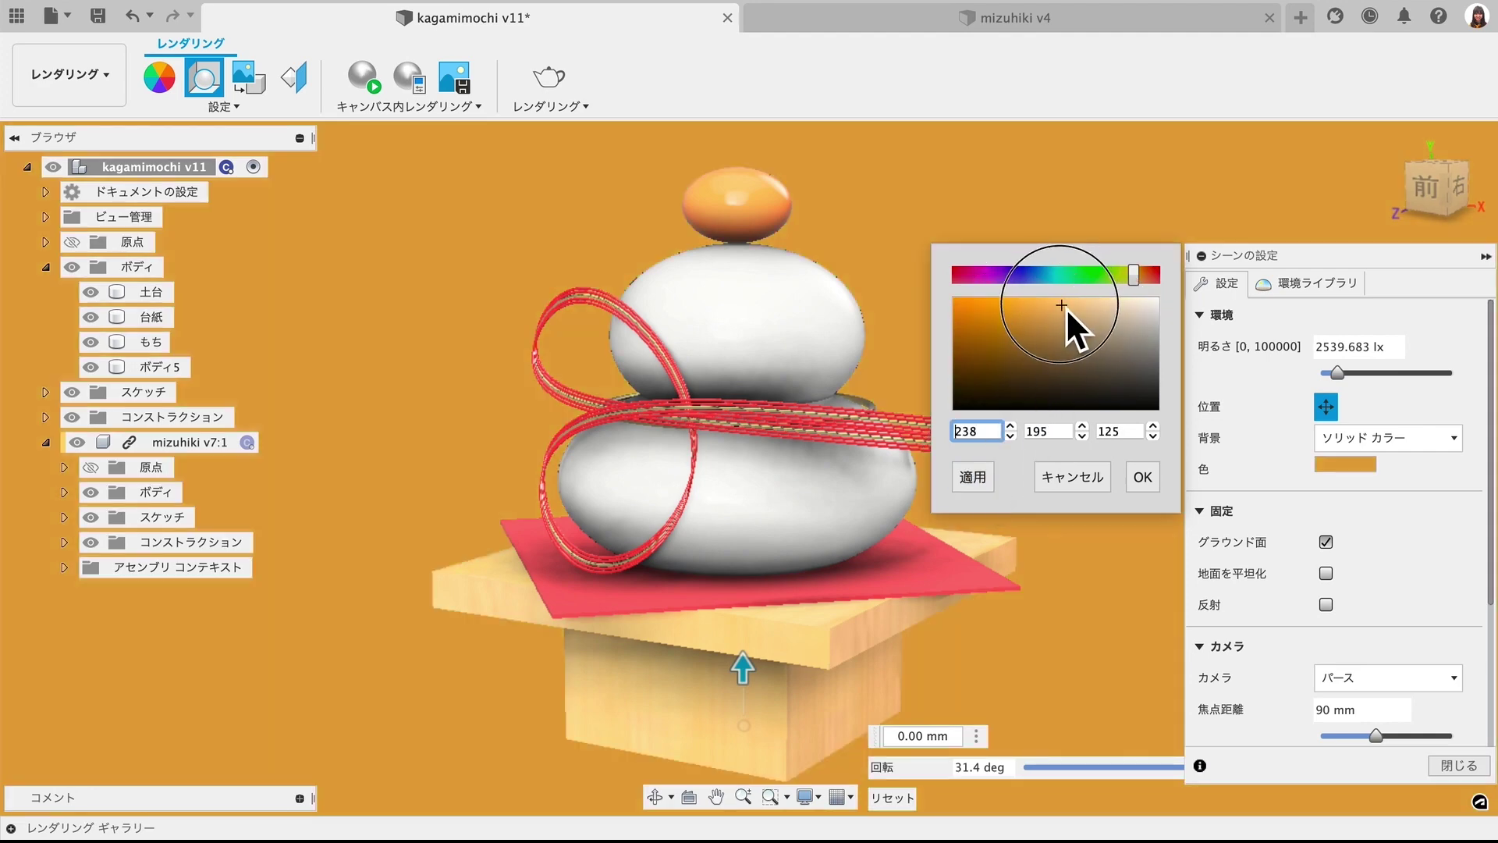
pyautogui.click(1151, 275)
pyautogui.click(1023, 323)
pyautogui.click(974, 477)
pyautogui.click(1135, 478)
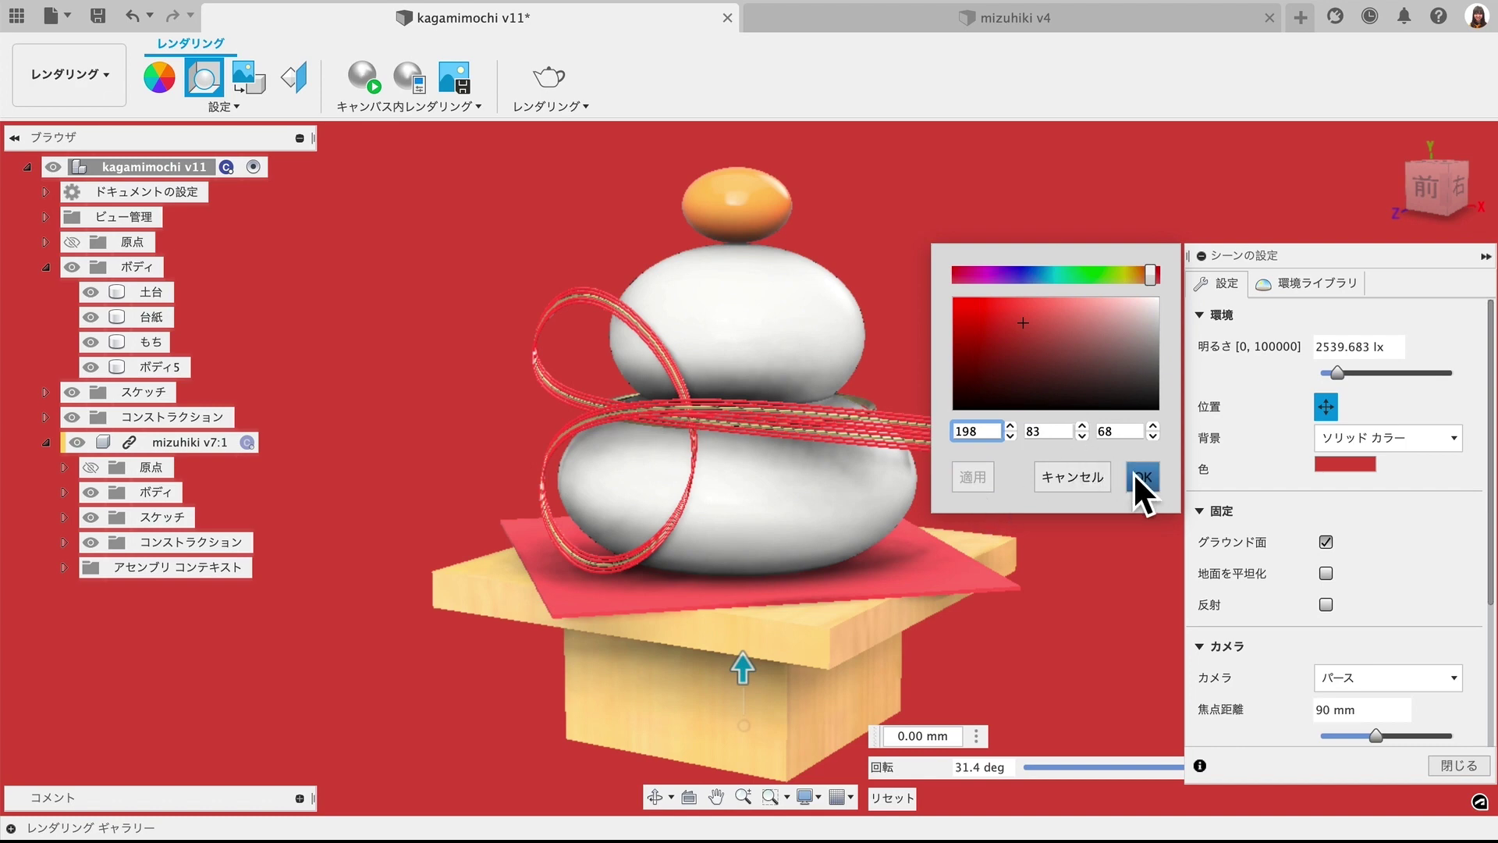
pyautogui.click(1143, 478)
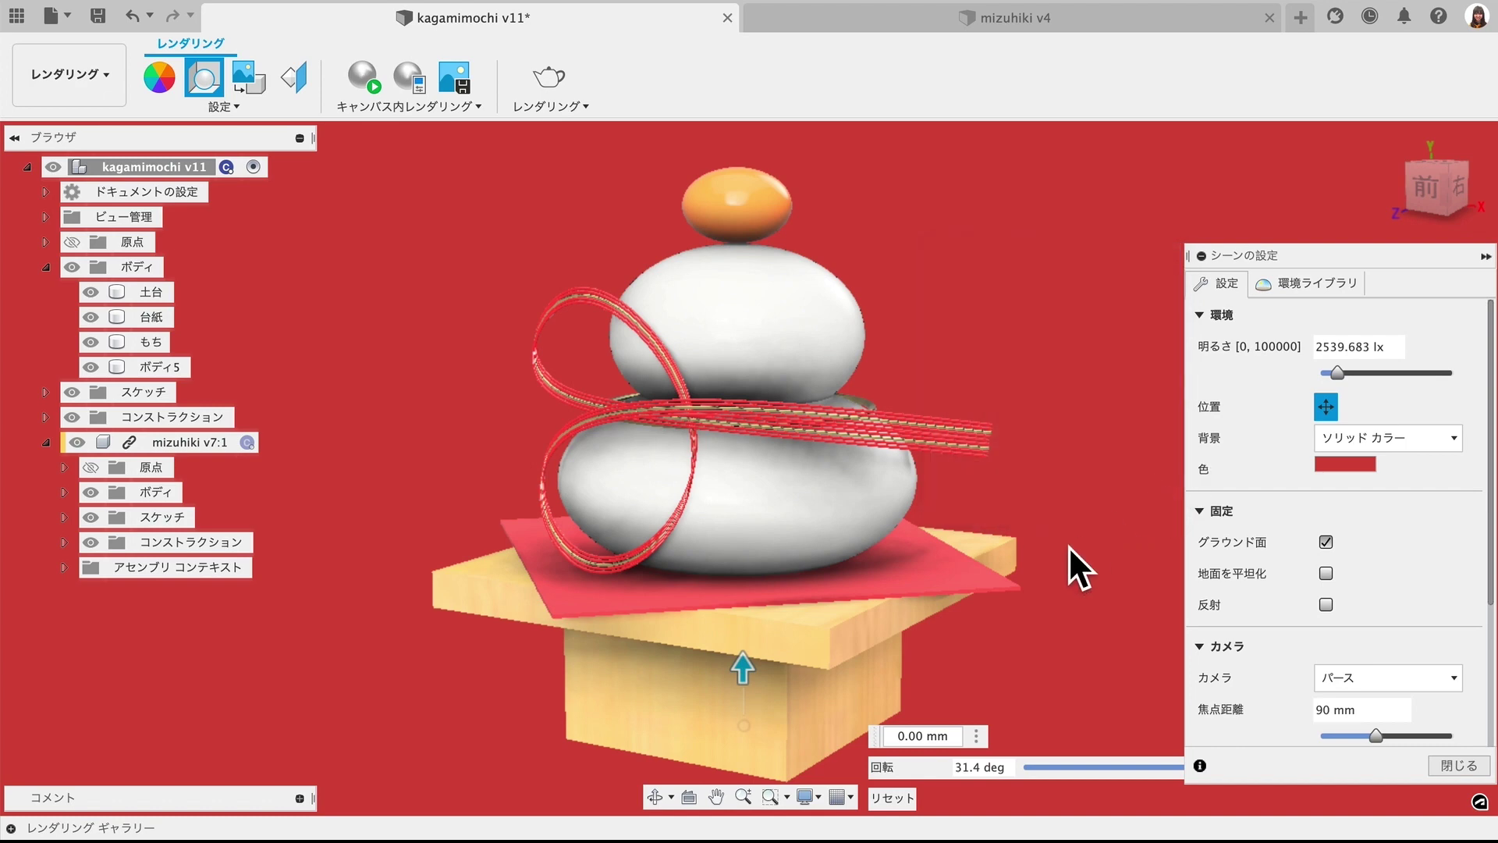